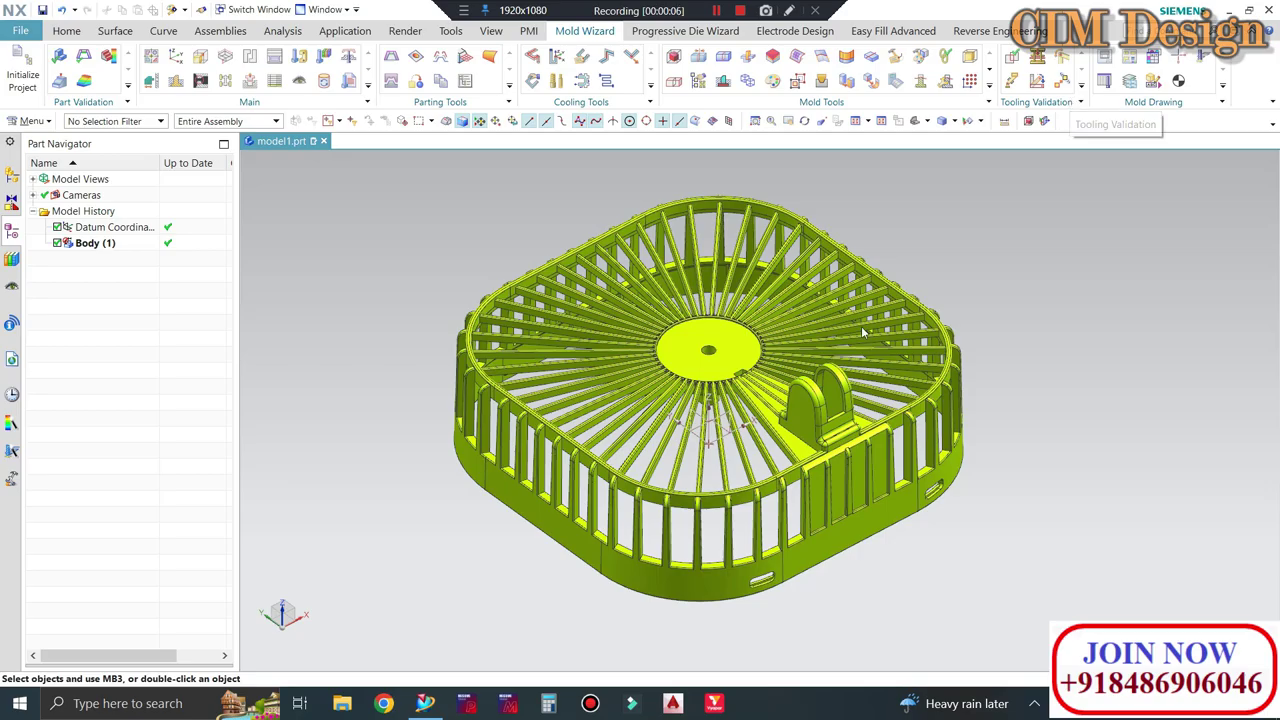
Orbit and zoom around the fan cover to inspect it from above and below
{"action": "mouse_move", "coordinate": [863, 333]}
{"action": "middle_mouse_down"}
{"action": "mouse_move", "coordinate": [708, 486]}
{"action": "mouse_move", "coordinate": [691, 381]}
{"action": "mouse_move", "coordinate": [678, 565]}
{"action": "mouse_move", "coordinate": [617, 508]}
{"action": "mouse_move", "coordinate": [582, 416]}
{"action": "mouse_move", "coordinate": [575, 447]}
{"action": "mouse_move", "coordinate": [600, 430]}
{"action": "mouse_move", "coordinate": [731, 470]}
{"action": "mouse_move", "coordinate": [699, 416]}
{"action": "middle_mouse_up"}
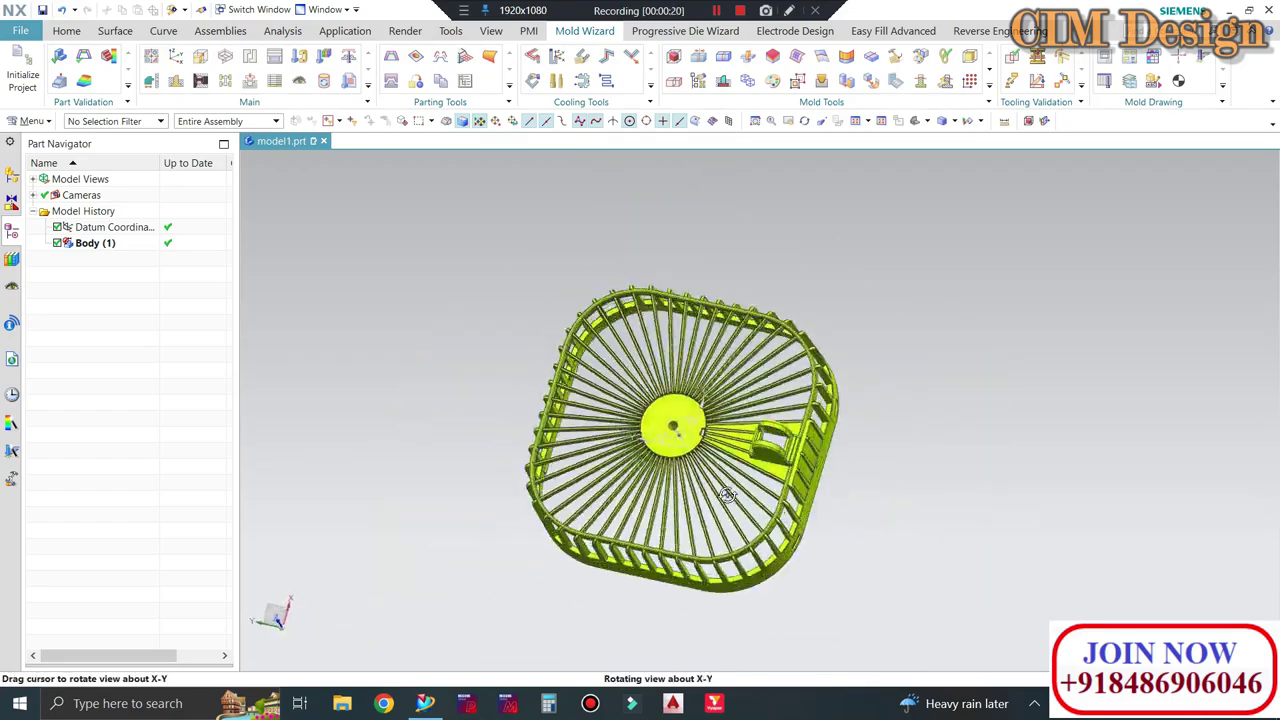
{"action": "middle_click_drag", "start_coordinate": [679, 465], "coordinate": [660, 591]}
{"action": "scroll", "coordinate": [660, 591], "scroll_direction": "up", "scroll_amount": 5}
{"action": "scroll", "coordinate": [1103, 391], "scroll_direction": "up", "scroll_amount": 3}
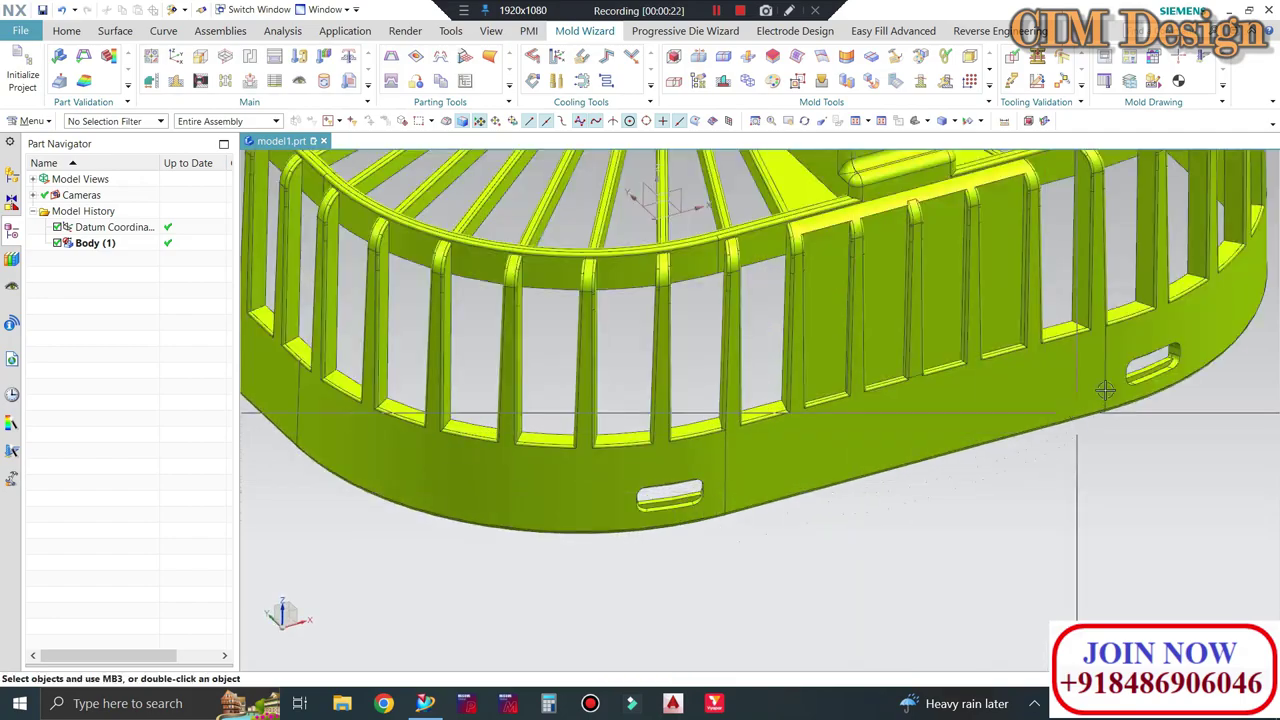
{"action": "scroll", "coordinate": [734, 517], "scroll_direction": "down", "scroll_amount": 1}
{"action": "middle_click_drag", "start_coordinate": [734, 517], "coordinate": [711, 438]}
{"action": "scroll", "coordinate": [543, 486], "scroll_direction": "up", "scroll_amount": 3}
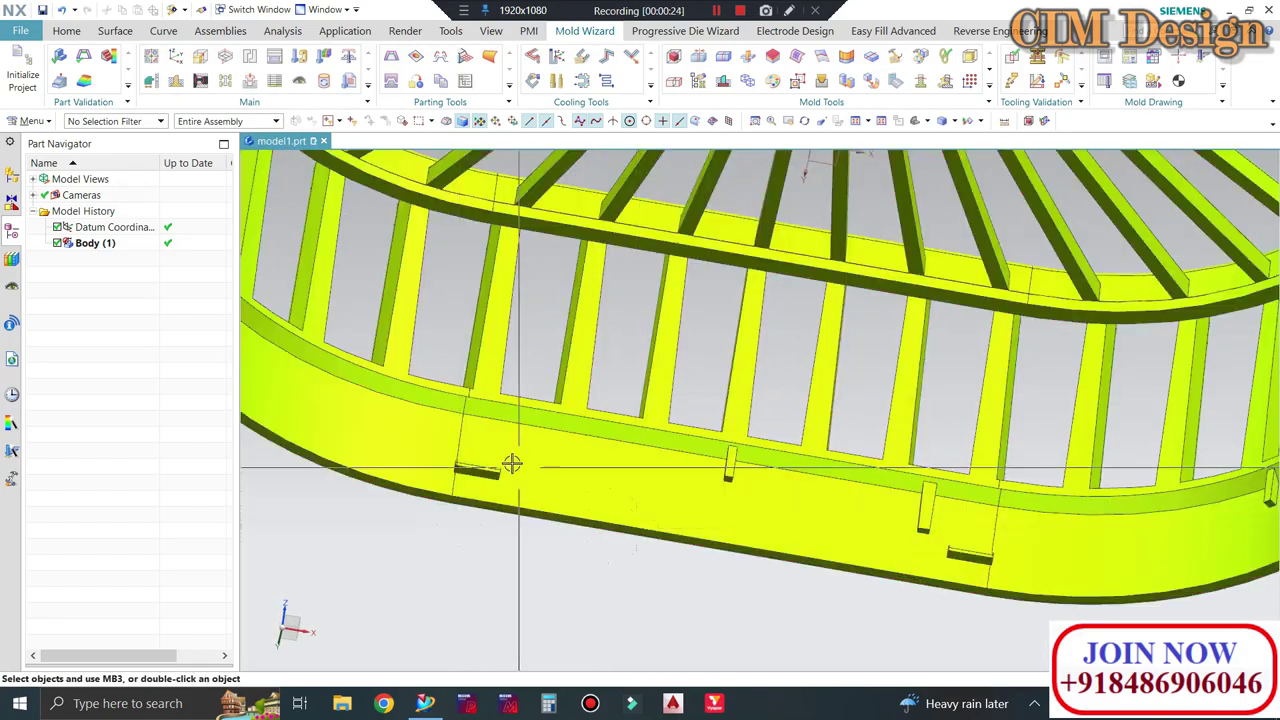
{"action": "scroll", "coordinate": [666, 414], "scroll_direction": "down", "scroll_amount": 3}
{"action": "scroll", "coordinate": [681, 395], "scroll_direction": "down", "scroll_amount": 2}
{"action": "mouse_move", "coordinate": [681, 395]}
{"action": "middle_mouse_down"}
{"action": "mouse_move", "coordinate": [757, 449]}
{"action": "mouse_move", "coordinate": [676, 270]}
{"action": "middle_mouse_up"}
{"action": "scroll", "coordinate": [757, 449], "scroll_direction": "up", "scroll_amount": 2}
{"action": "scroll", "coordinate": [676, 296], "scroll_direction": "up", "scroll_amount": 1}
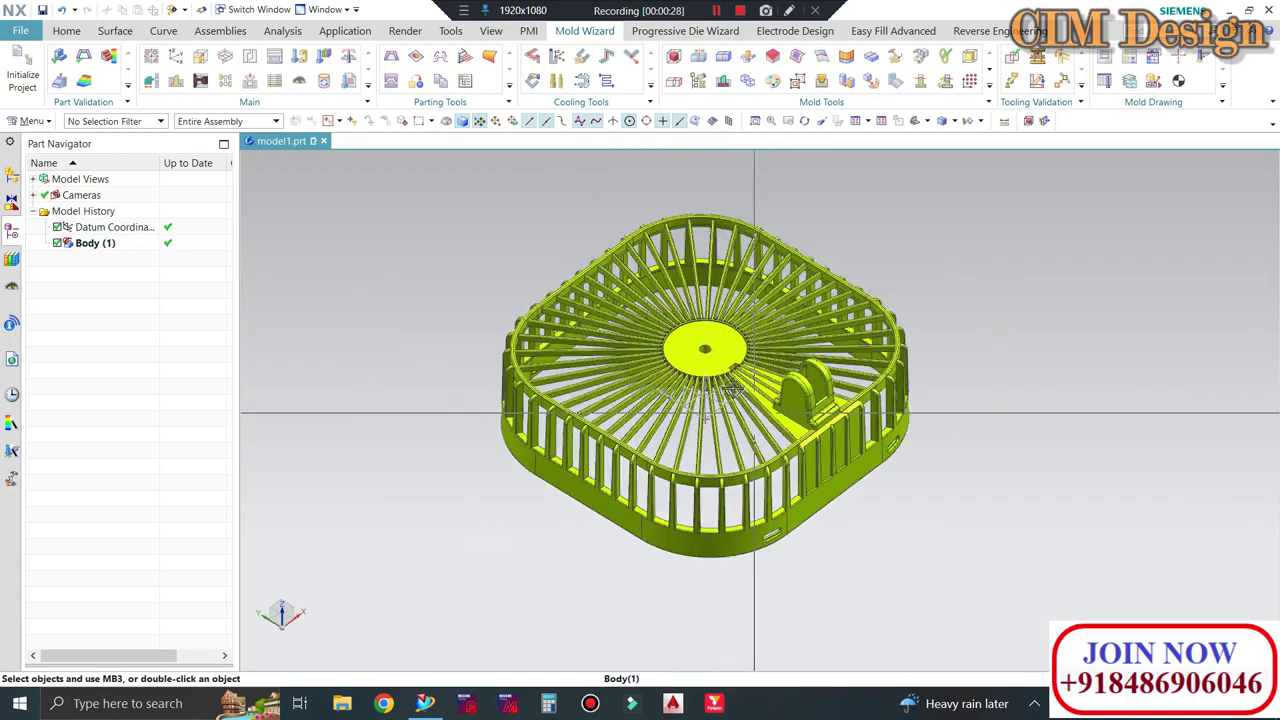
{"action": "scroll", "coordinate": [582, 300], "scroll_direction": "up", "scroll_amount": 1}
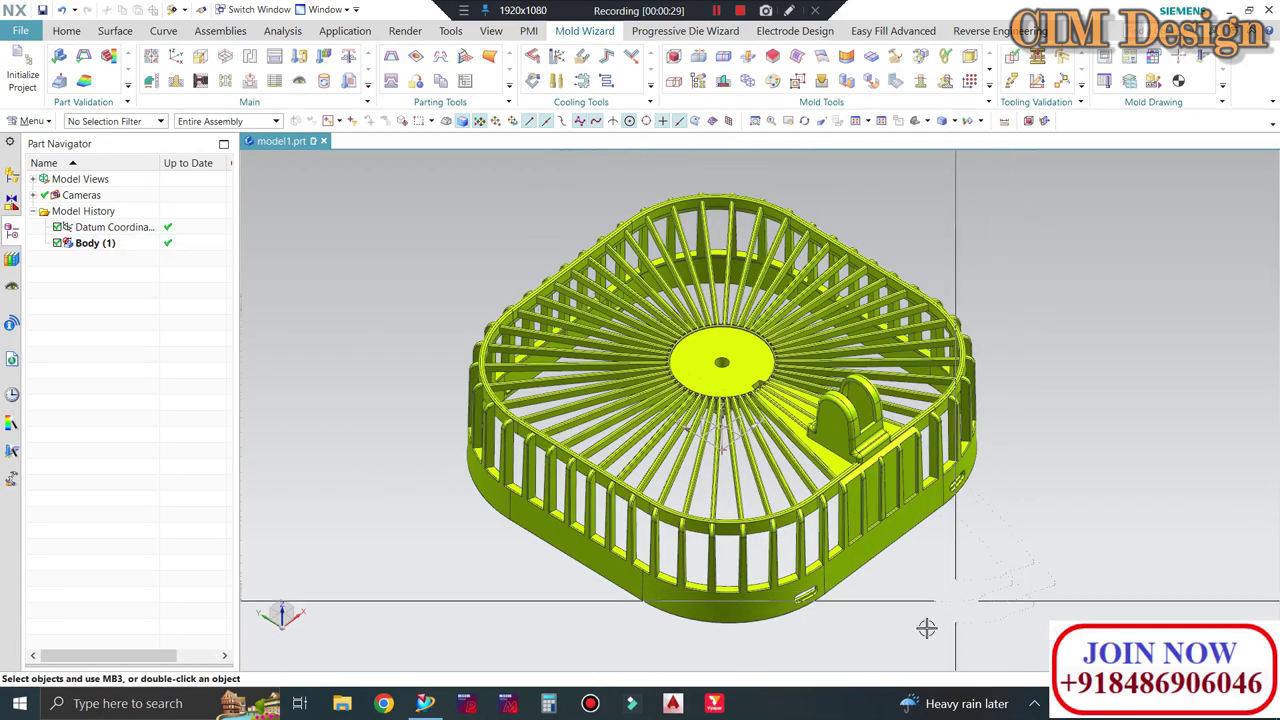
{"action": "mouse_move", "coordinate": [882, 549]}
{"action": "middle_mouse_down"}
{"action": "mouse_move", "coordinate": [1033, 487]}
{"action": "mouse_move", "coordinate": [335, 226]}
{"action": "middle_mouse_up"}
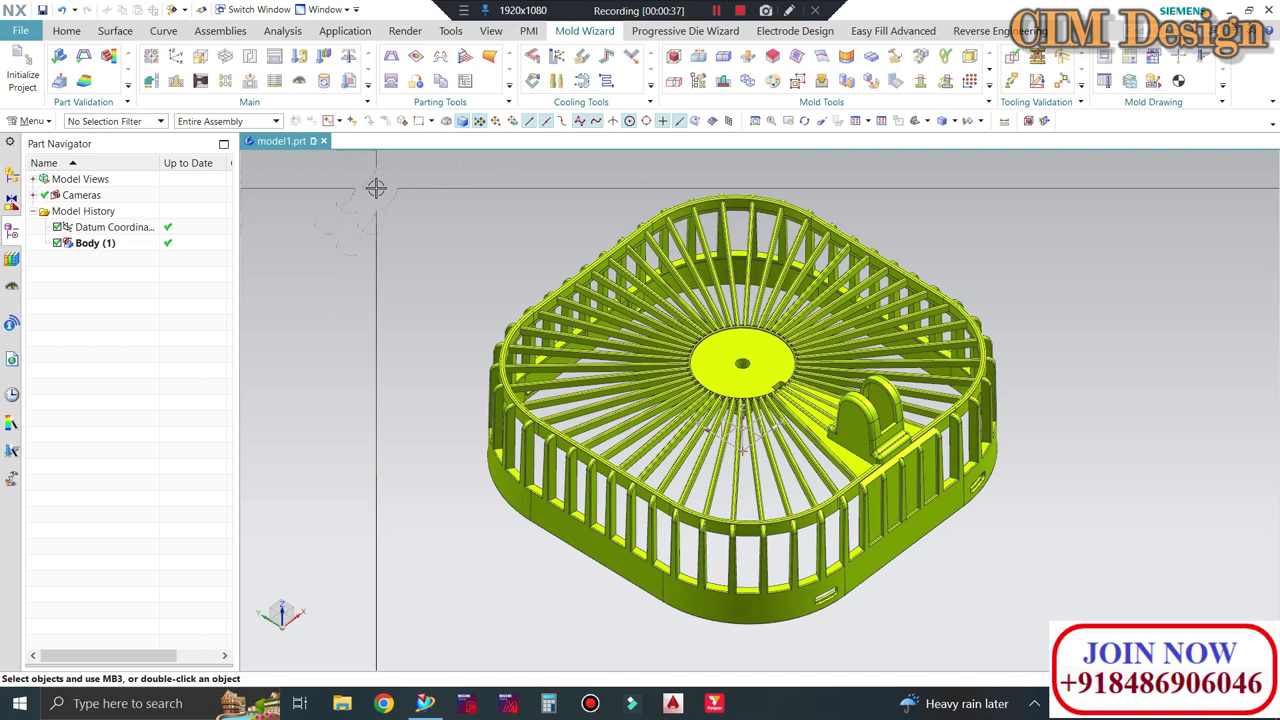
{"action": "scroll", "coordinate": [514, 277], "scroll_direction": "down", "scroll_amount": 2}
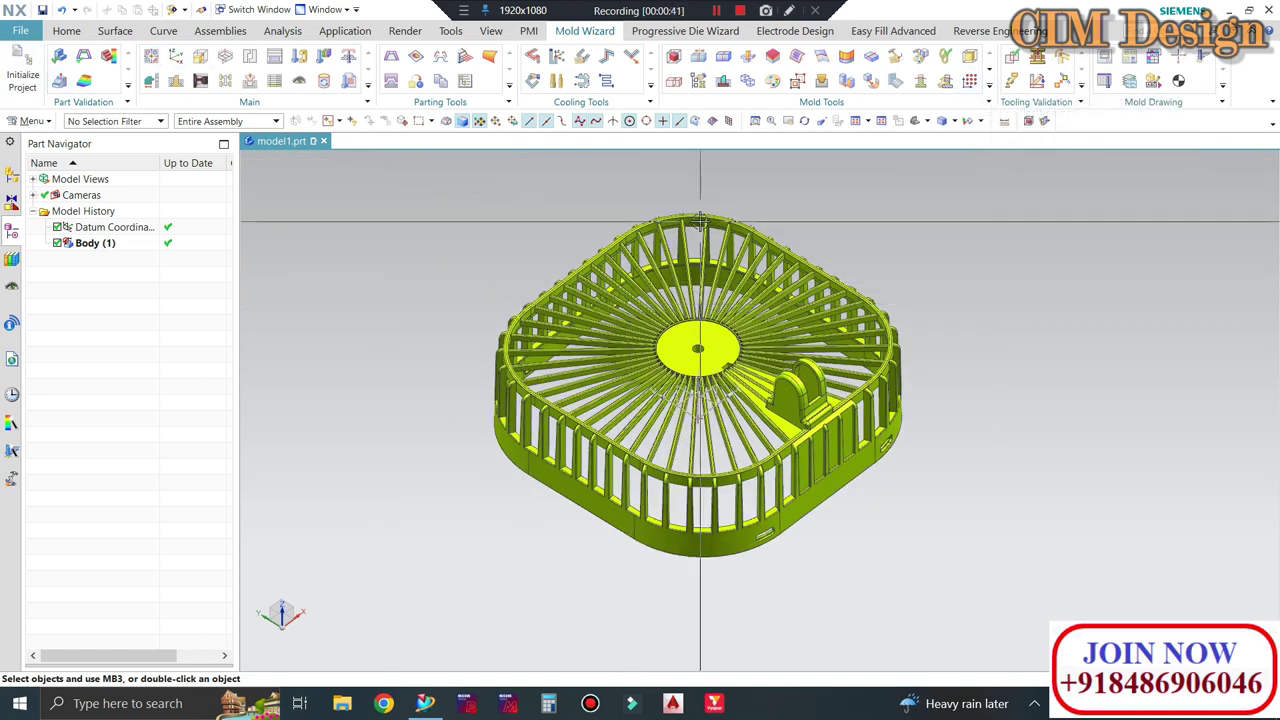
{"action": "key", "text": "ctrl+f"}
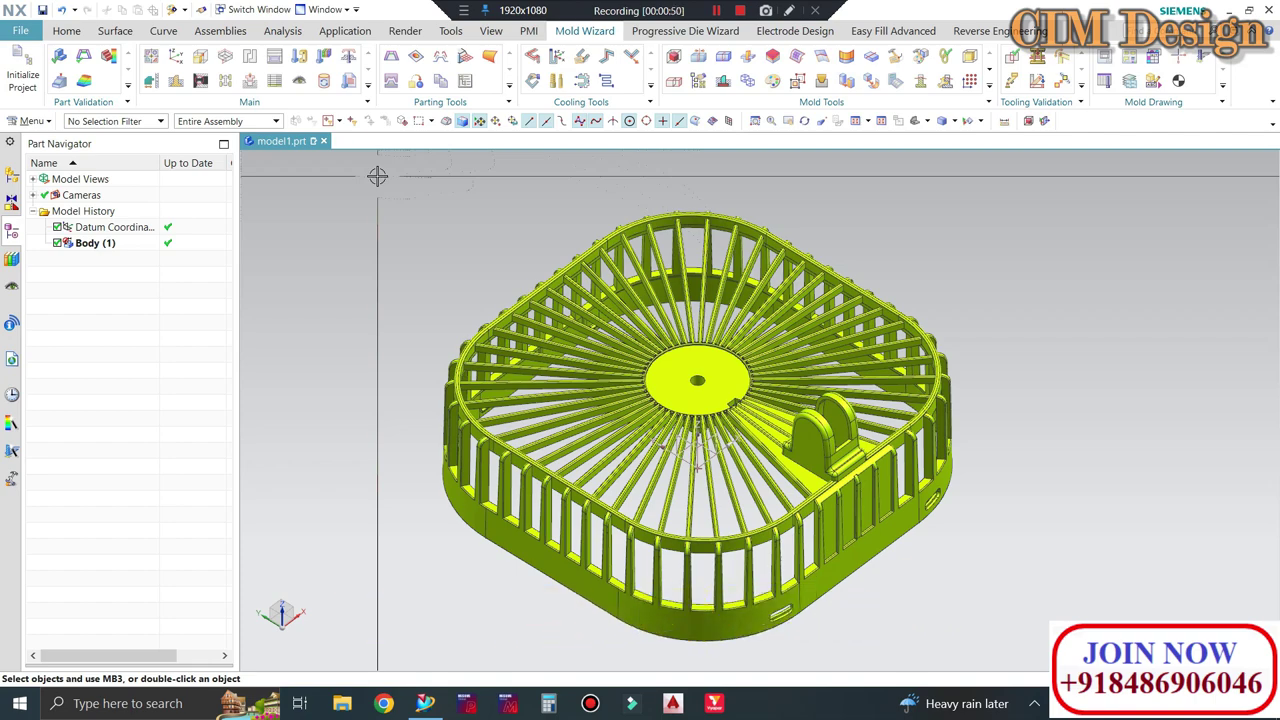
{"action": "mouse_move", "coordinate": [514, 289]}
{"action": "middle_mouse_down"}
{"action": "mouse_move", "coordinate": [711, 380]}
{"action": "mouse_move", "coordinate": [360, 251]}
{"action": "middle_mouse_up"}
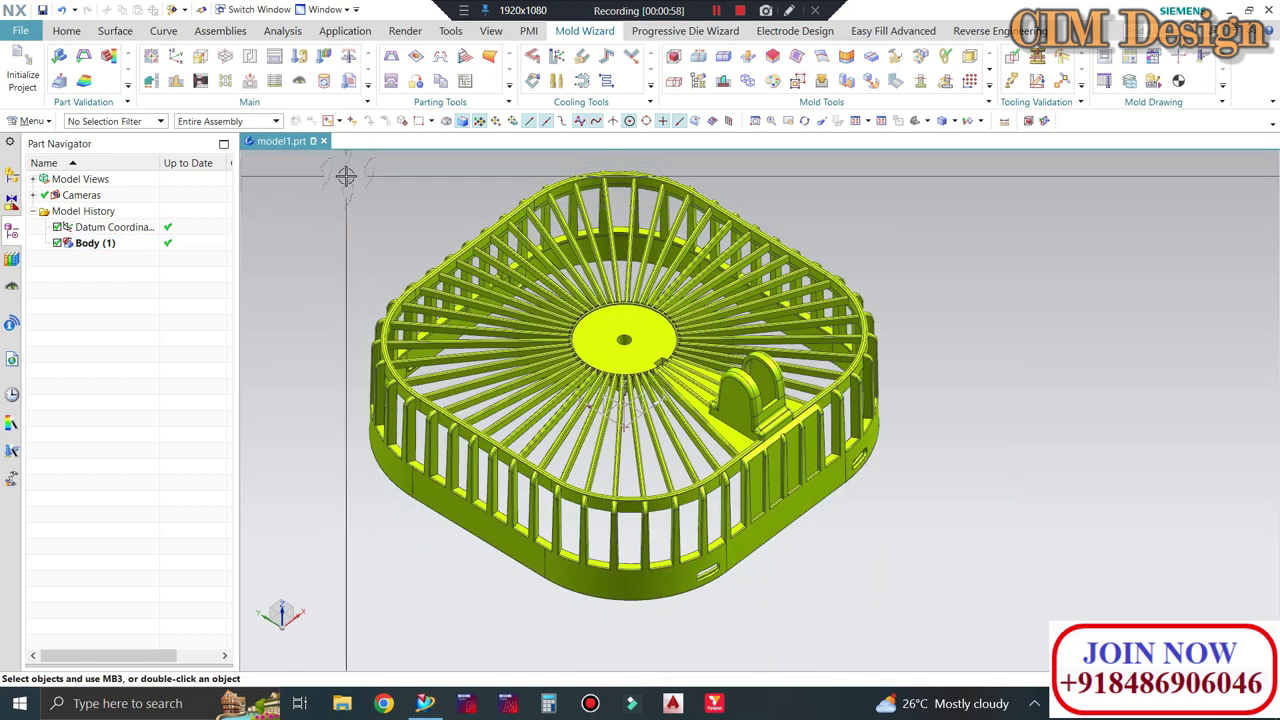
{"action": "middle_click_drag", "start_coordinate": [357, 171], "coordinate": [553, 288]}
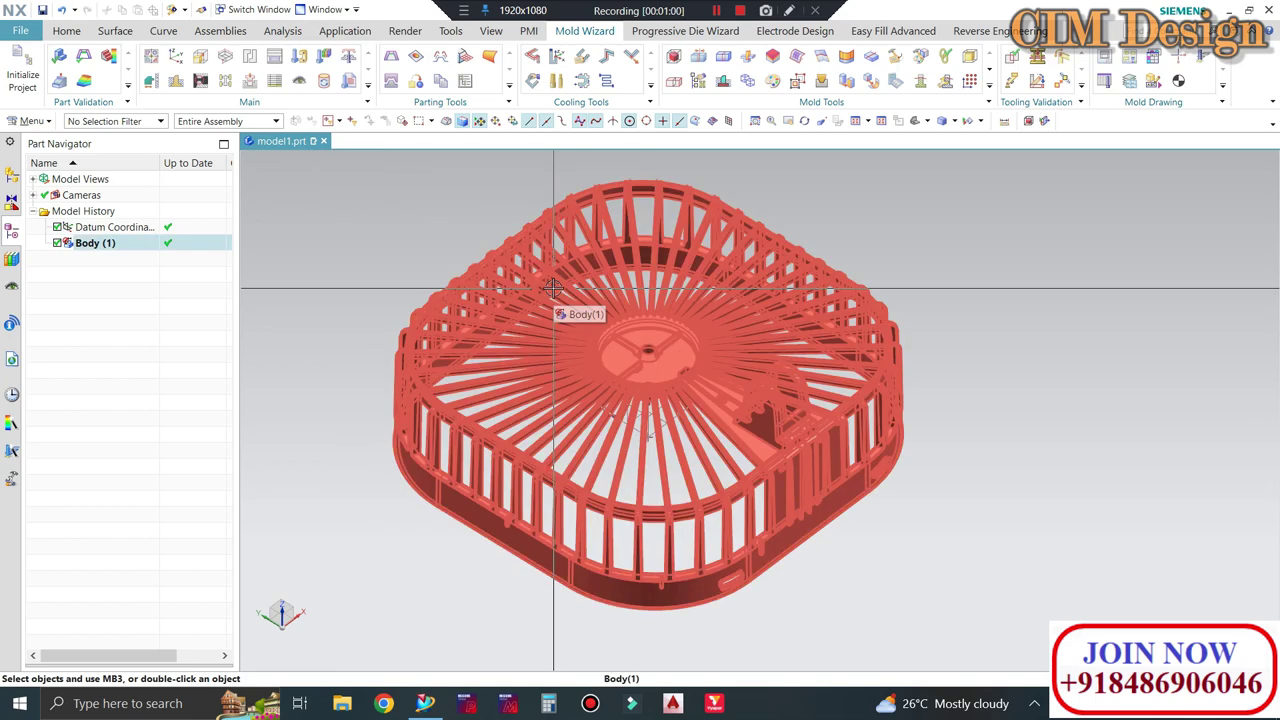
{"action": "scroll", "coordinate": [527, 398], "scroll_direction": "up", "scroll_amount": 3}
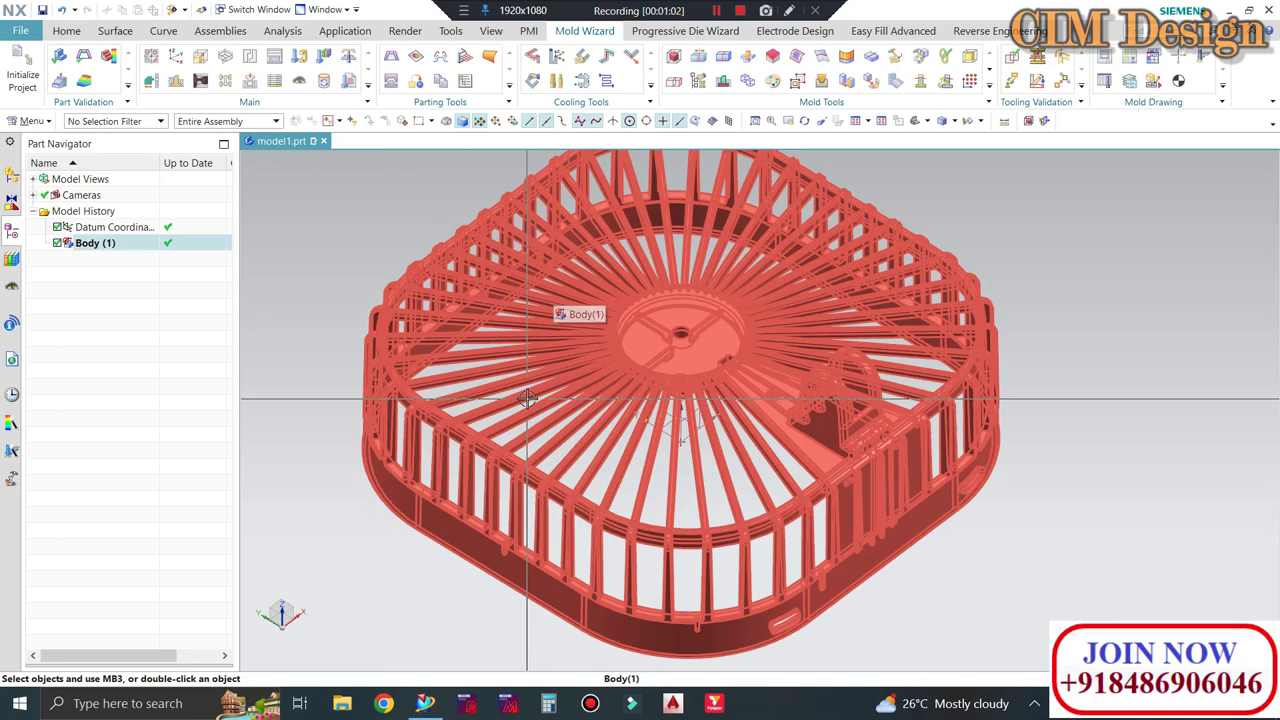
{"action": "mouse_move", "coordinate": [530, 400]}
{"action": "middle_mouse_down"}
{"action": "mouse_move", "coordinate": [475, 218]}
{"action": "mouse_move", "coordinate": [730, 430]}
{"action": "mouse_move", "coordinate": [756, 488]}
{"action": "middle_mouse_up"}
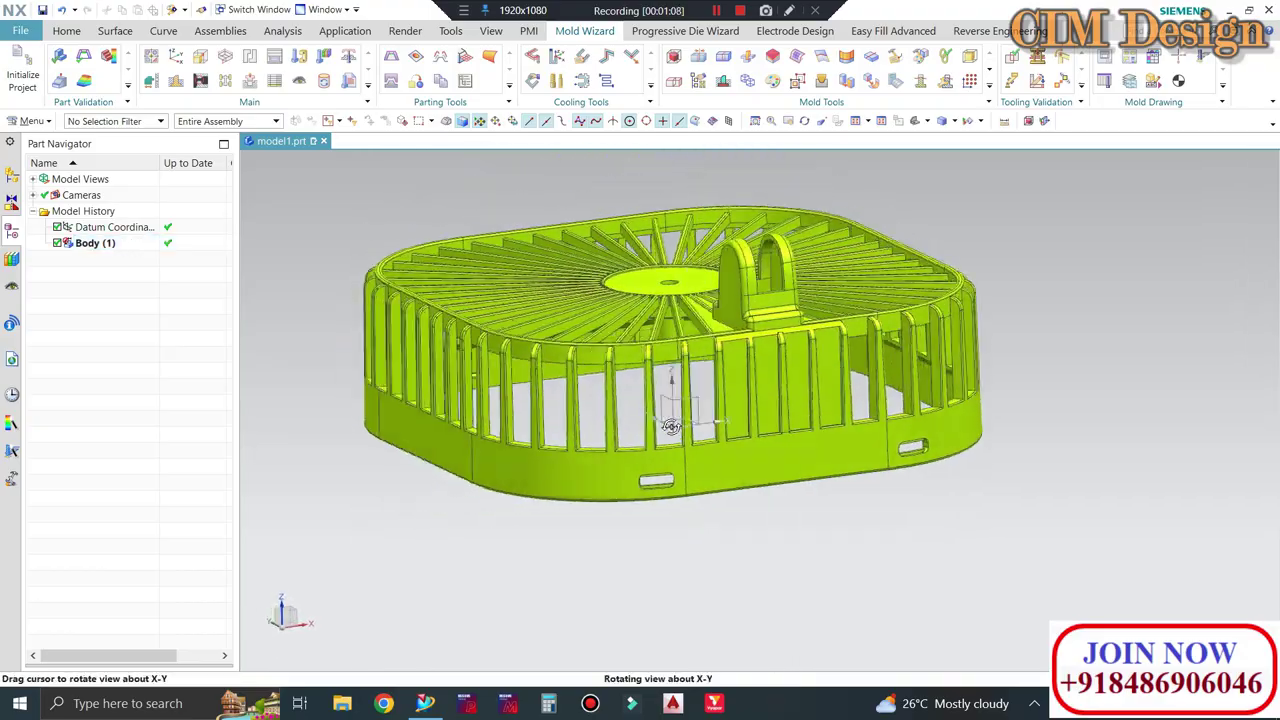
{"action": "mouse_move", "coordinate": [653, 412]}
{"action": "middle_mouse_down"}
{"action": "mouse_move", "coordinate": [651, 444]}
{"action": "mouse_move", "coordinate": [675, 424]}
{"action": "middle_mouse_up"}
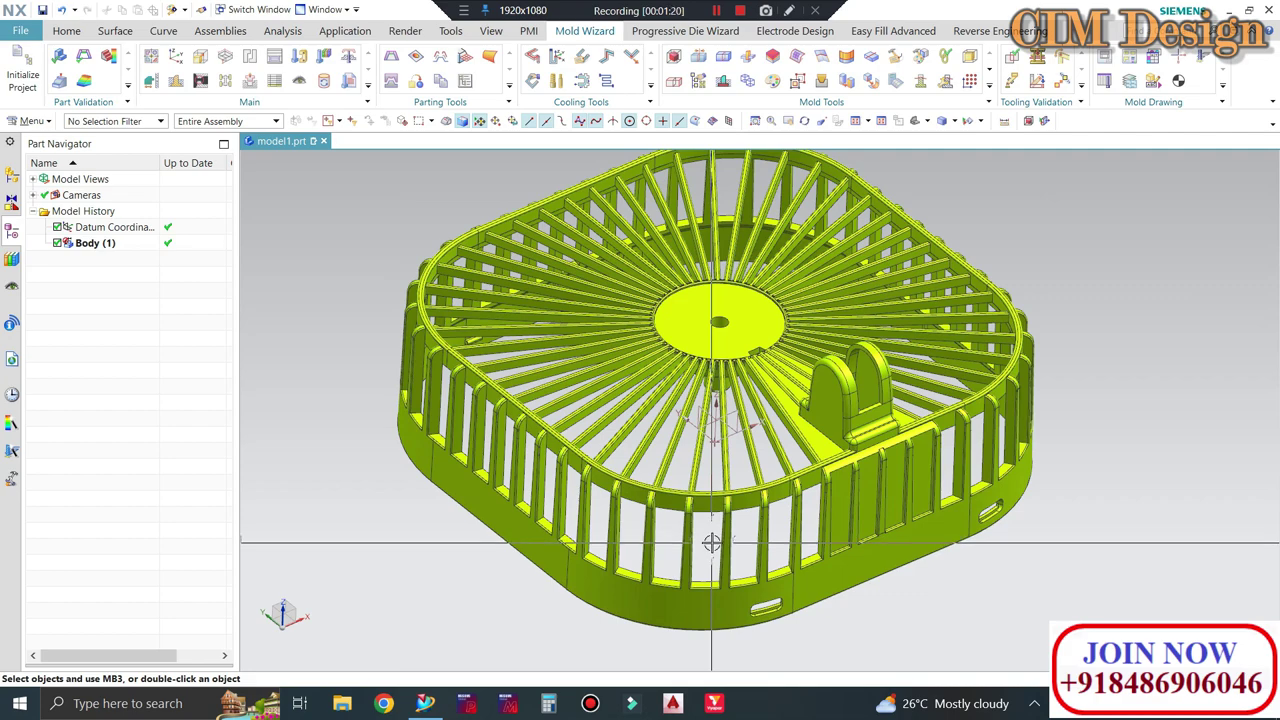
{"action": "middle_click_drag", "start_coordinate": [380, 345], "coordinate": [374, 323]}
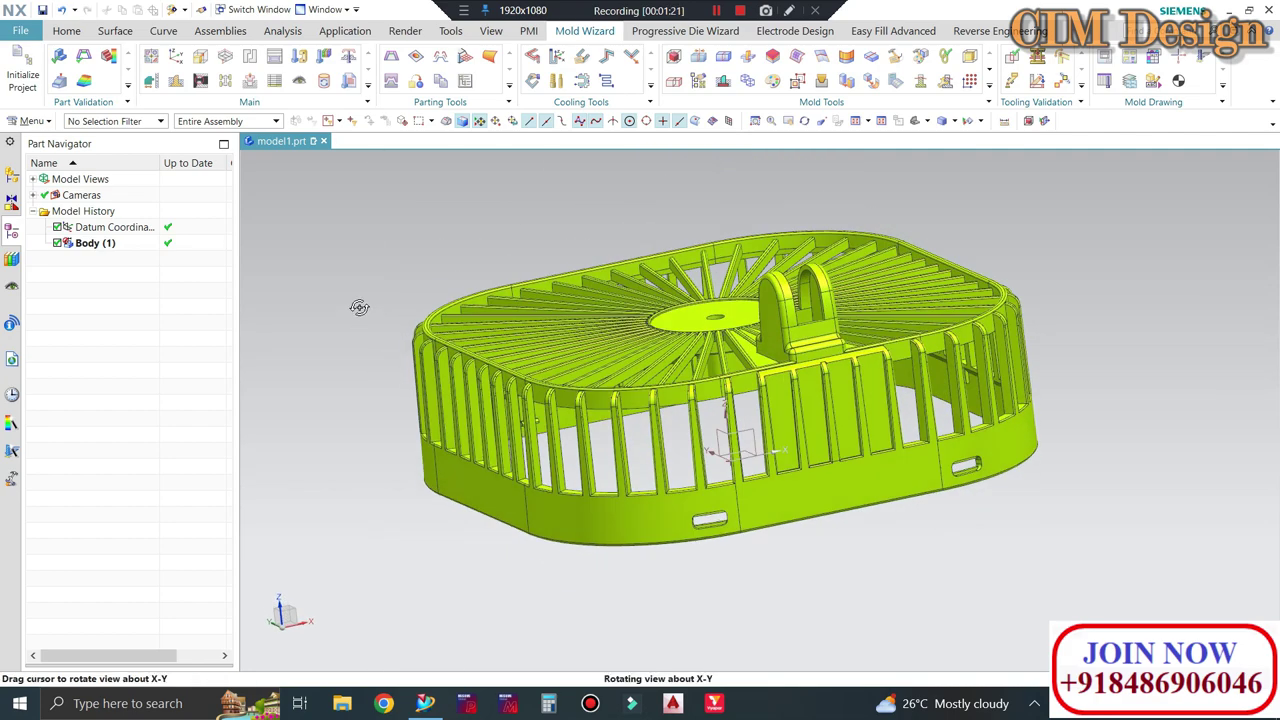
{"action": "middle_click_drag", "start_coordinate": [400, 272], "coordinate": [386, 303]}
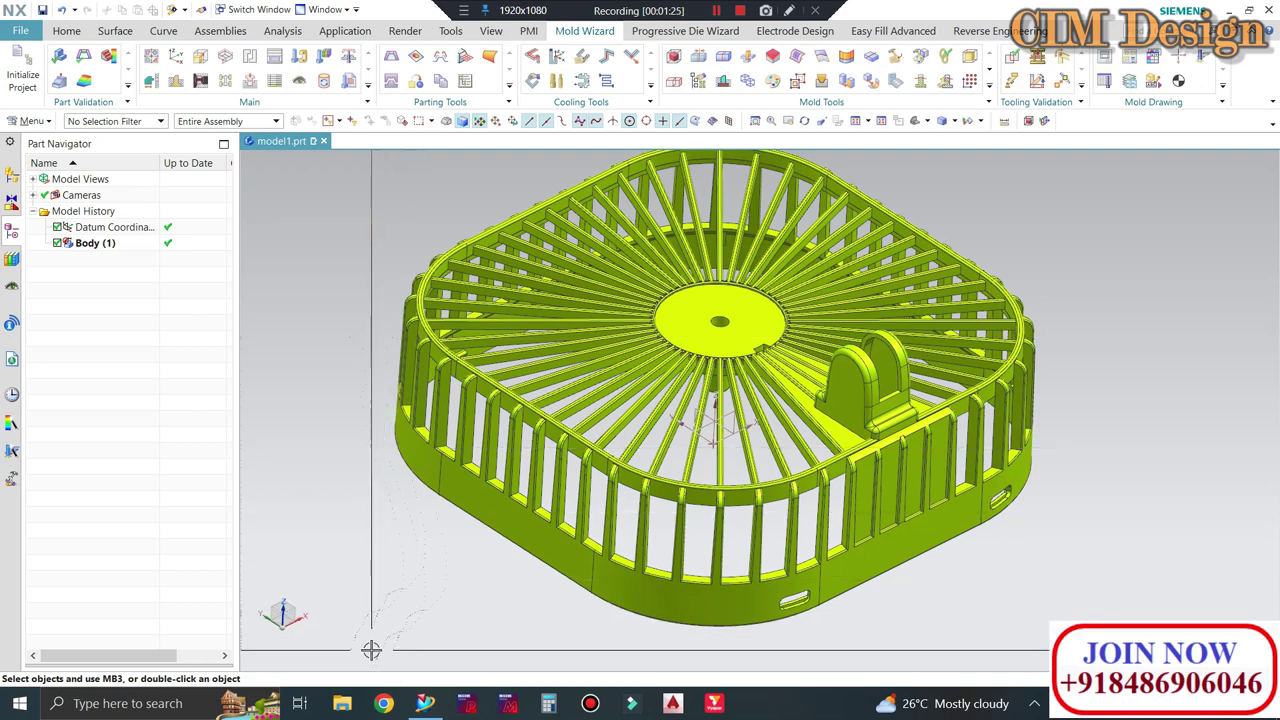
{"action": "middle_click_drag", "start_coordinate": [406, 632], "coordinate": [402, 641]}
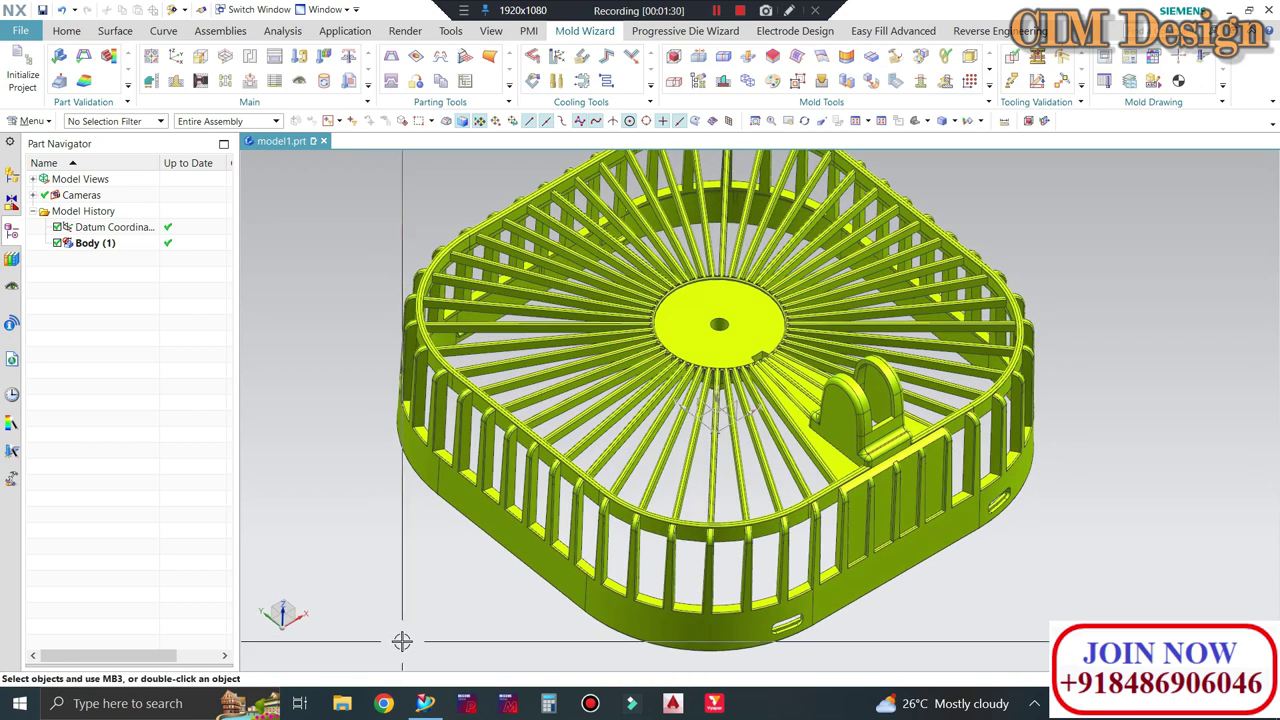
{"action": "mouse_move", "coordinate": [403, 640]}
{"action": "middle_mouse_down"}
{"action": "mouse_move", "coordinate": [721, 396]}
{"action": "mouse_move", "coordinate": [335, 271]}
{"action": "middle_mouse_up"}
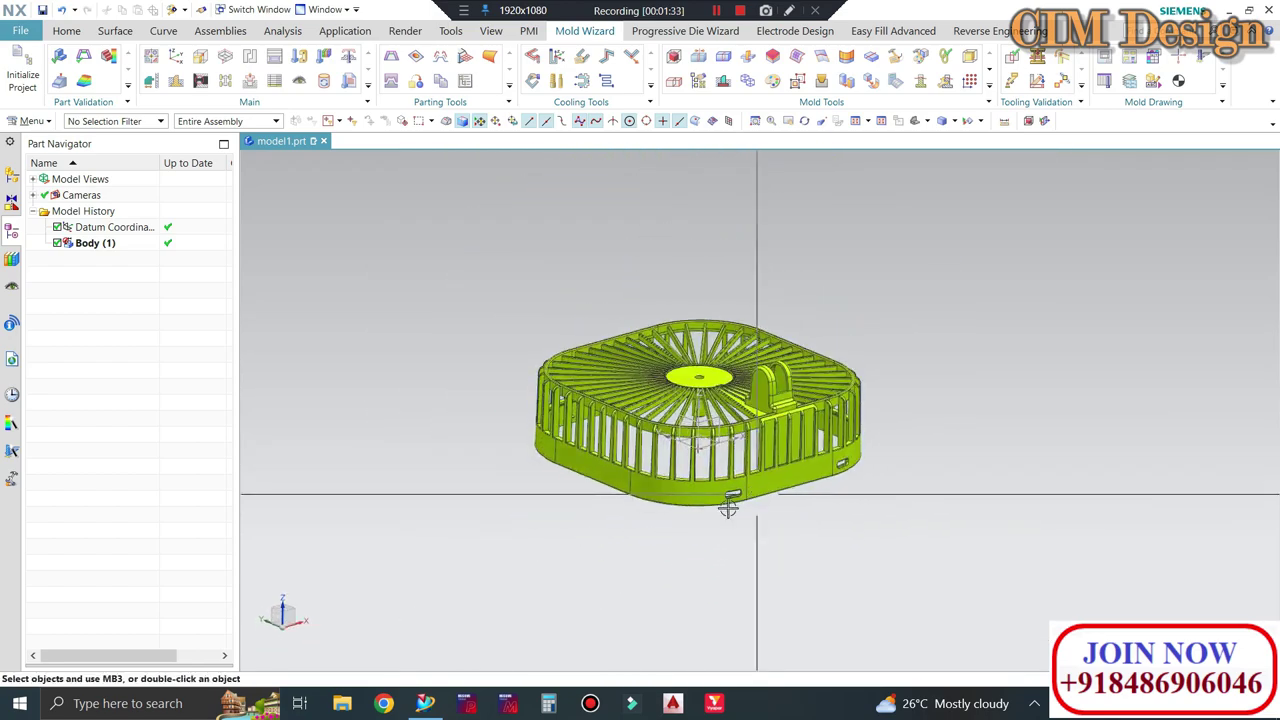
{"action": "middle_click_drag", "start_coordinate": [429, 329], "coordinate": [1087, 392]}
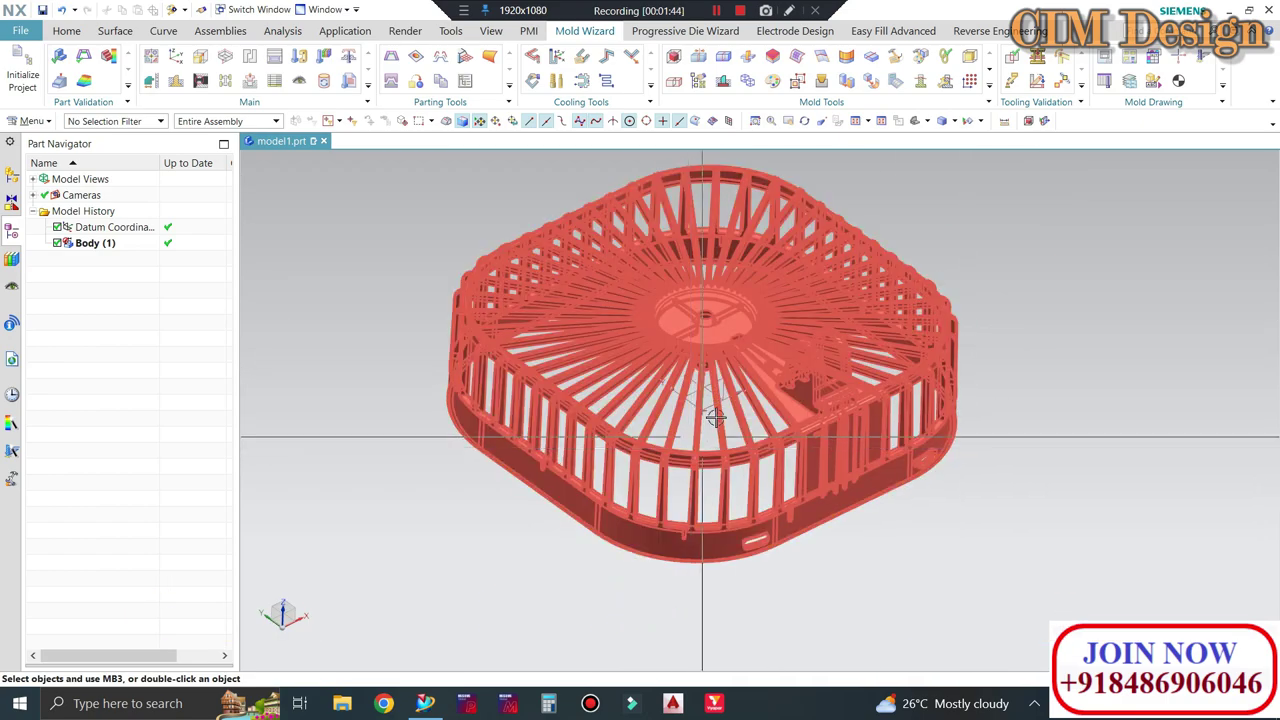
{"action": "scroll", "coordinate": [823, 265], "scroll_direction": "up", "scroll_amount": 3}
{"action": "scroll", "coordinate": [823, 265], "scroll_direction": "up", "scroll_amount": 3}
{"action": "scroll", "coordinate": [843, 443], "scroll_direction": "up", "scroll_amount": 2}
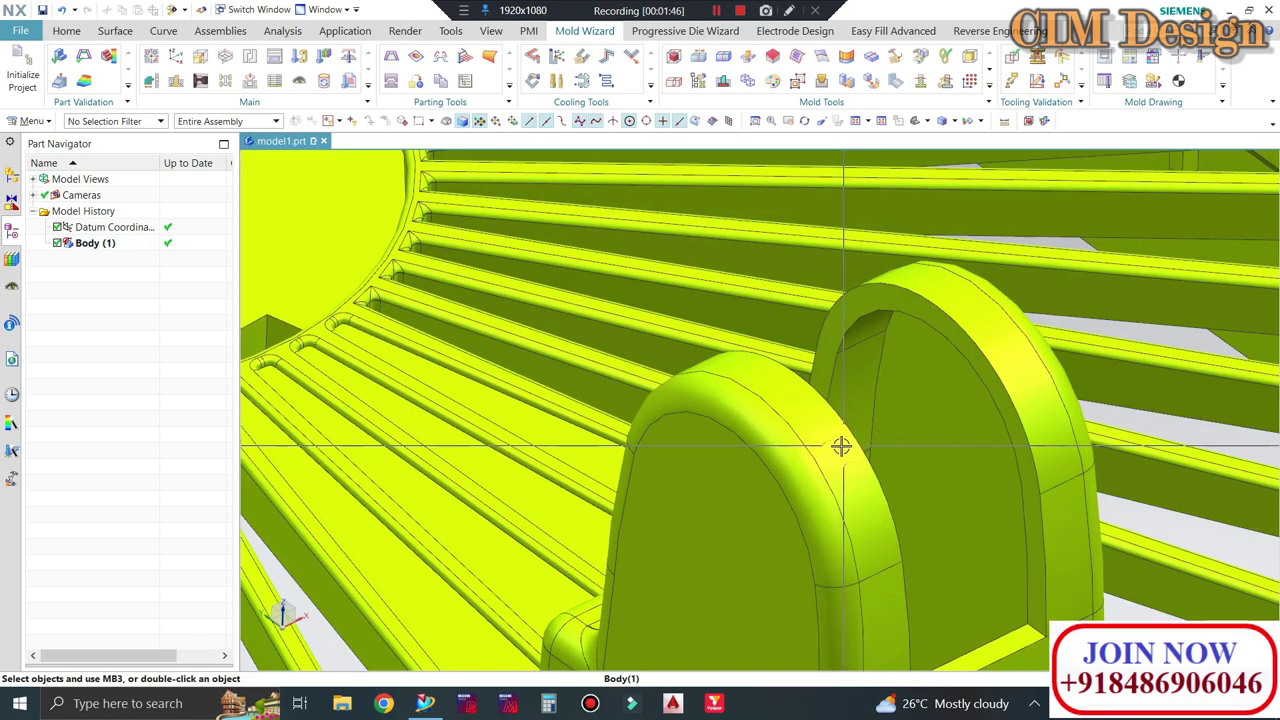
{"action": "scroll", "coordinate": [800, 388], "scroll_direction": "up", "scroll_amount": 2}
{"action": "scroll", "coordinate": [800, 388], "scroll_direction": "down", "scroll_amount": 3}
{"action": "scroll", "coordinate": [960, 323], "scroll_direction": "down", "scroll_amount": 3}
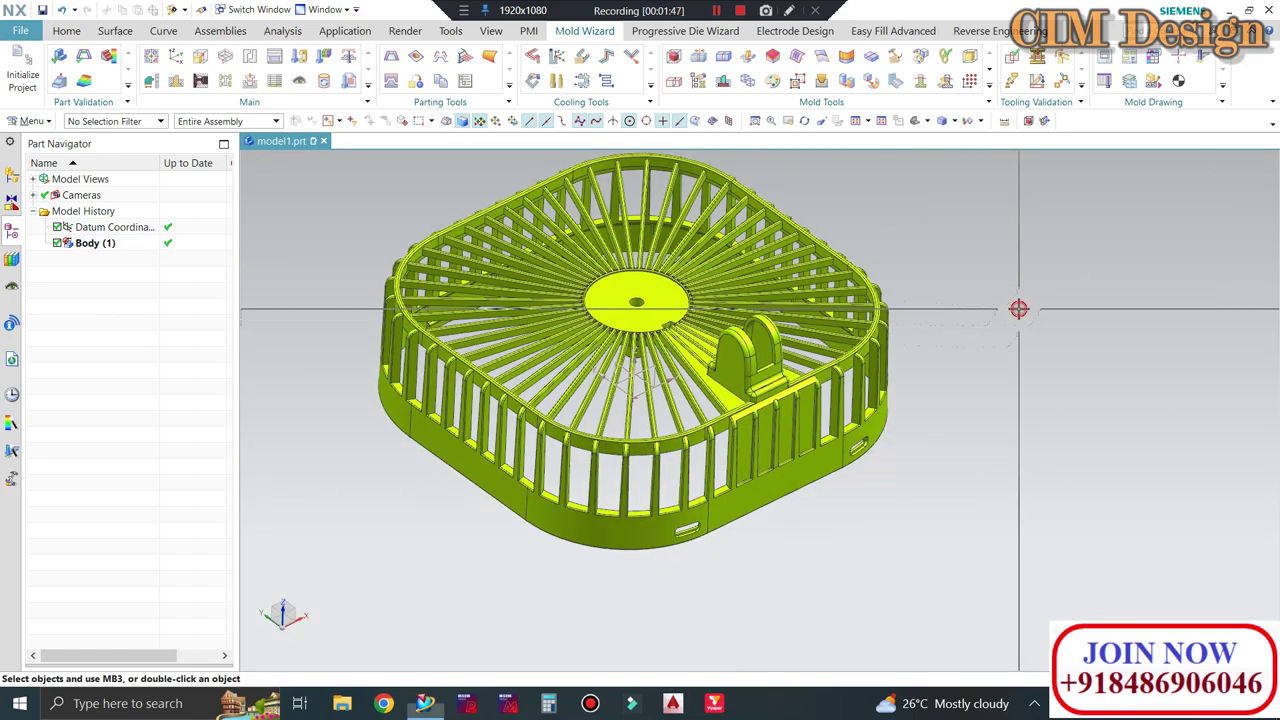
{"action": "key", "text": "ctrl+f"}
Measure the lower rim radius (1.005) with the dynamic geometric properties analysis
{"action": "key", "text": "ctrl+shift+g"}
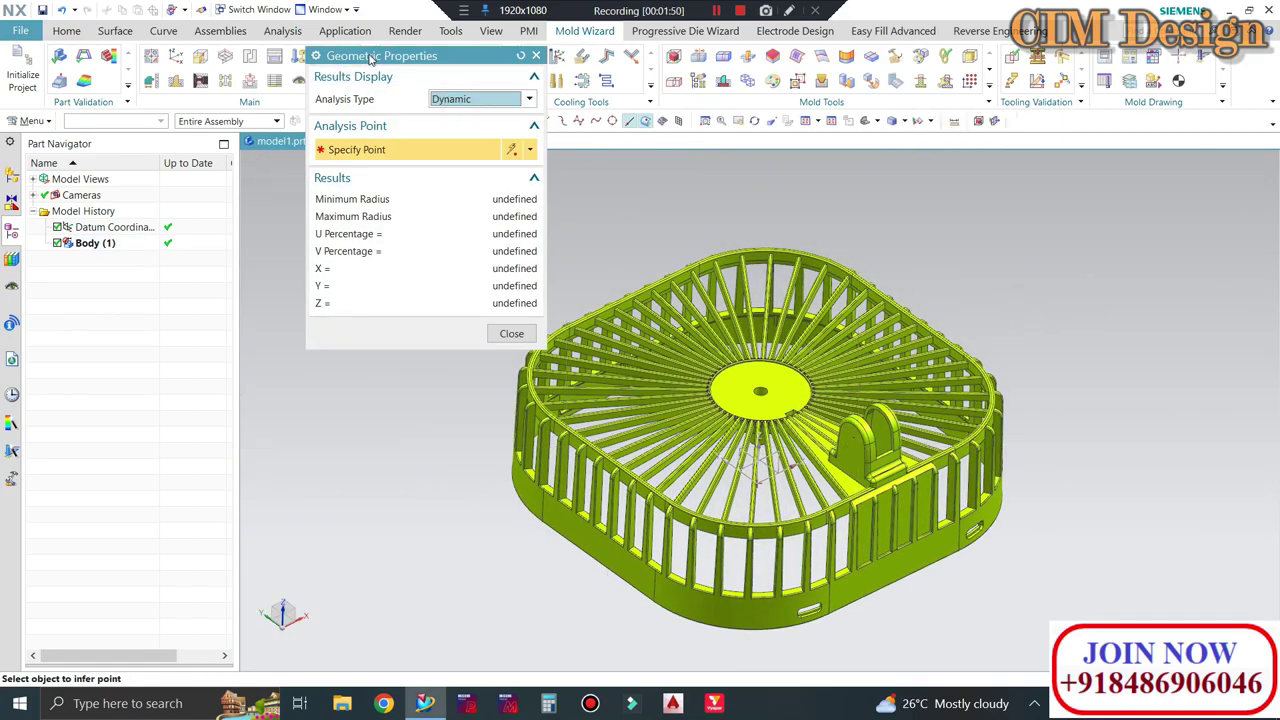
{"action": "scroll", "coordinate": [853, 424], "scroll_direction": "up", "scroll_amount": 3}
{"action": "scroll", "coordinate": [870, 420], "scroll_direction": "up", "scroll_amount": 3}
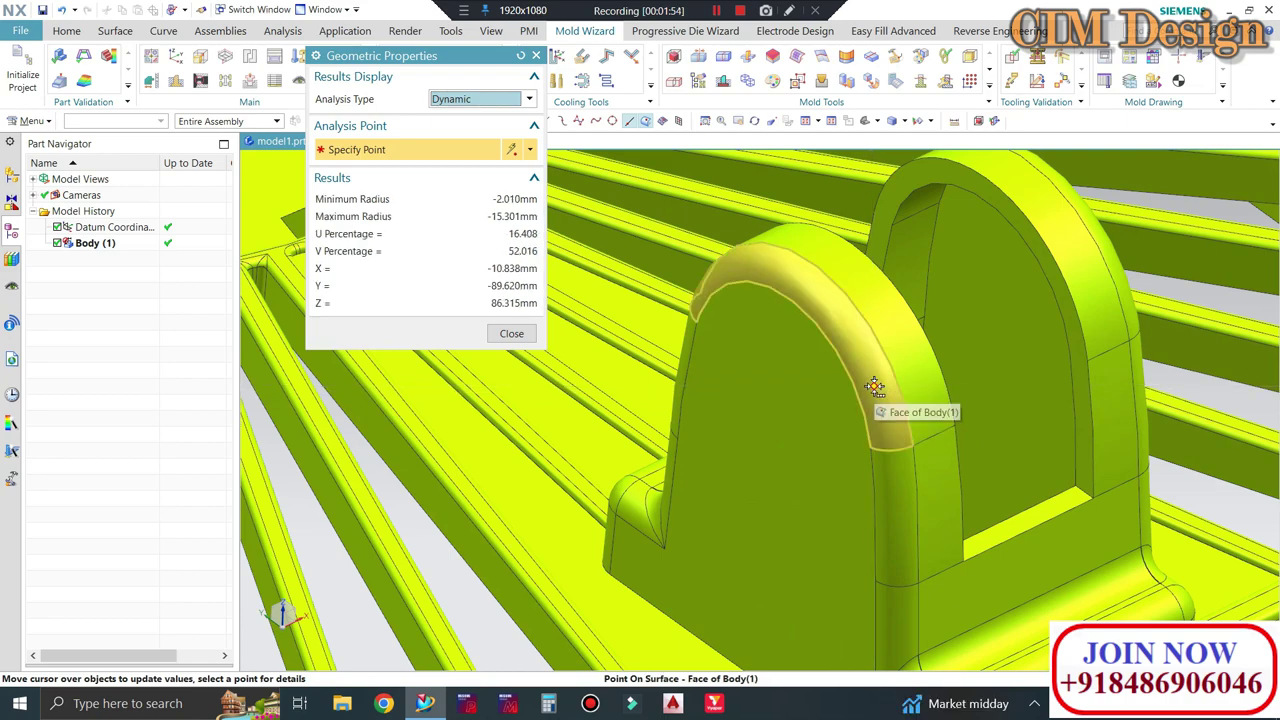
{"action": "scroll", "coordinate": [870, 385], "scroll_direction": "down", "scroll_amount": 5}
{"action": "scroll", "coordinate": [700, 440], "scroll_direction": "up", "scroll_amount": 2}
{"action": "scroll", "coordinate": [700, 440], "scroll_direction": "up", "scroll_amount": 2}
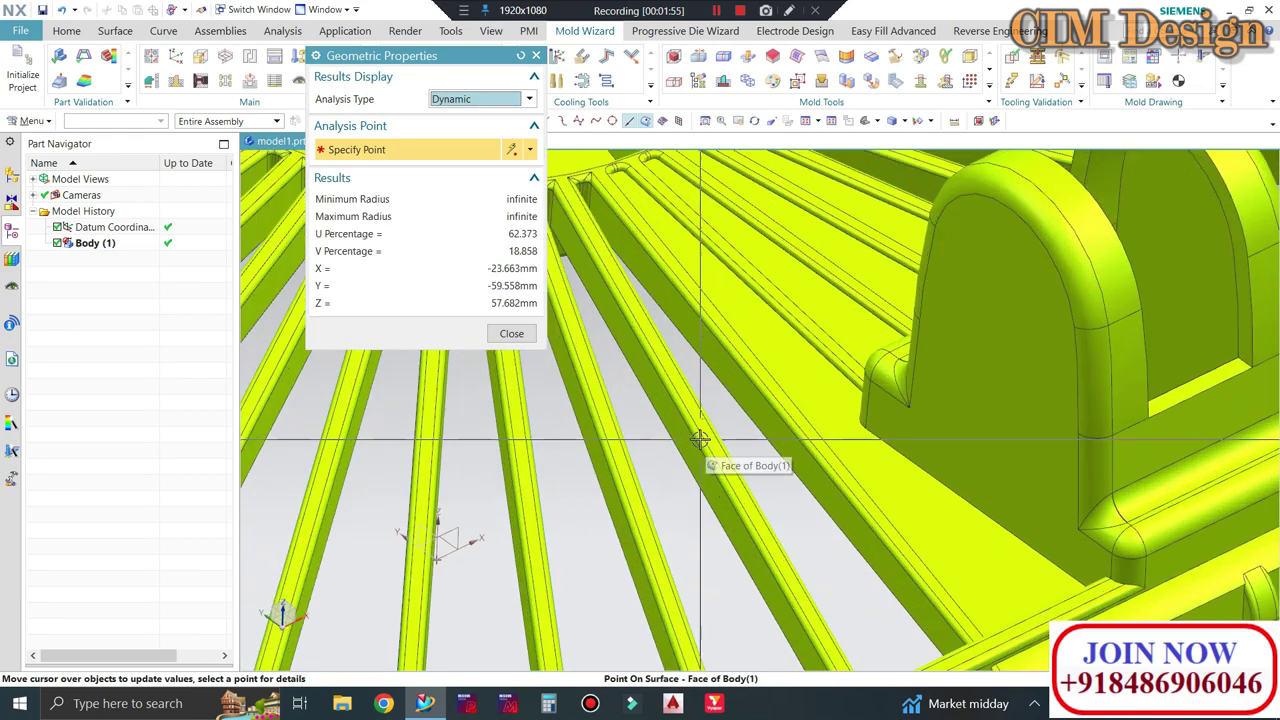
{"action": "scroll", "coordinate": [700, 440], "scroll_direction": "up", "scroll_amount": 2}
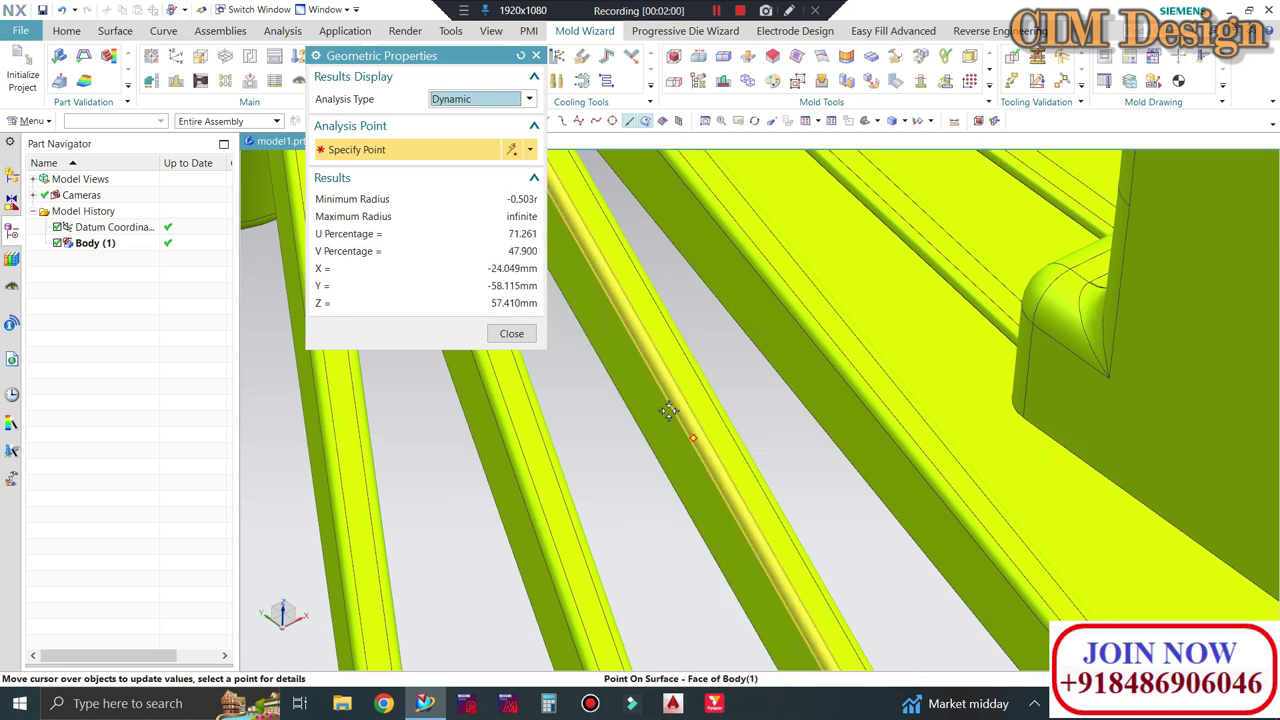
{"action": "scroll", "coordinate": [776, 313], "scroll_direction": "down", "scroll_amount": 2}
{"action": "scroll", "coordinate": [776, 313], "scroll_direction": "down", "scroll_amount": 2}
{"action": "scroll", "coordinate": [760, 400], "scroll_direction": "up", "scroll_amount": 1}
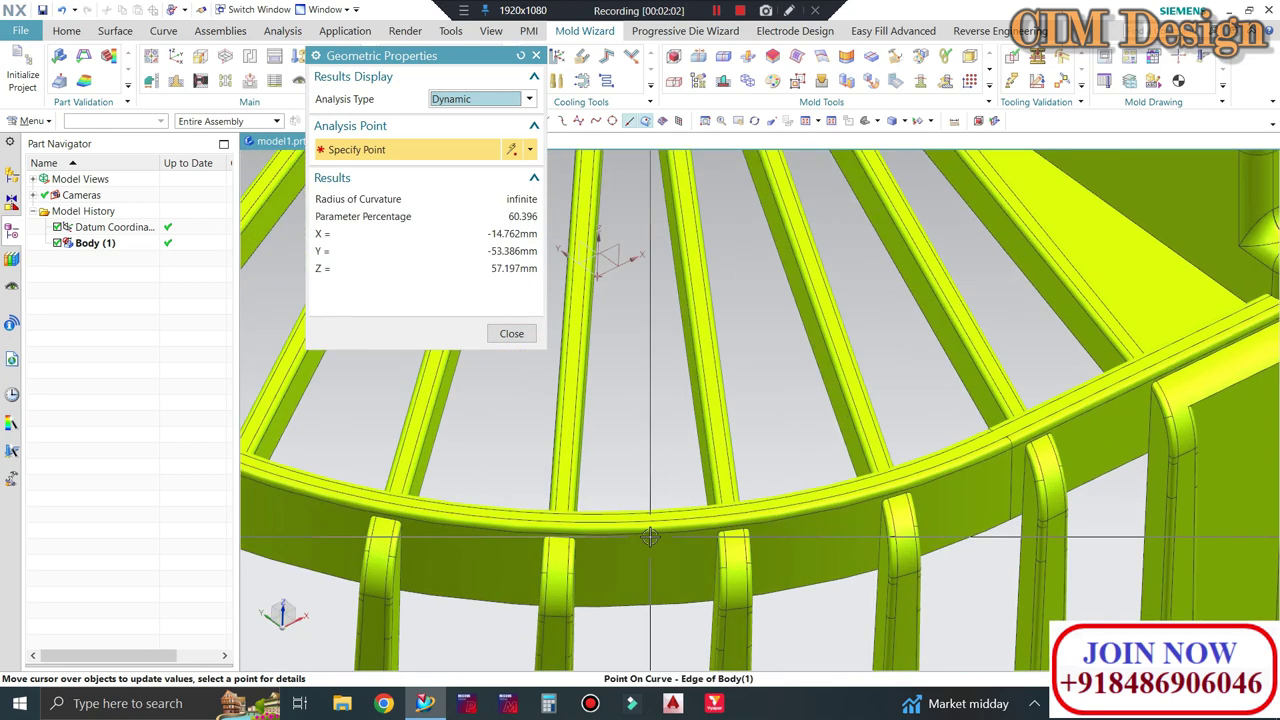
{"action": "scroll", "coordinate": [740, 440], "scroll_direction": "down", "scroll_amount": 1}
{"action": "scroll", "coordinate": [840, 458], "scroll_direction": "down", "scroll_amount": 1}
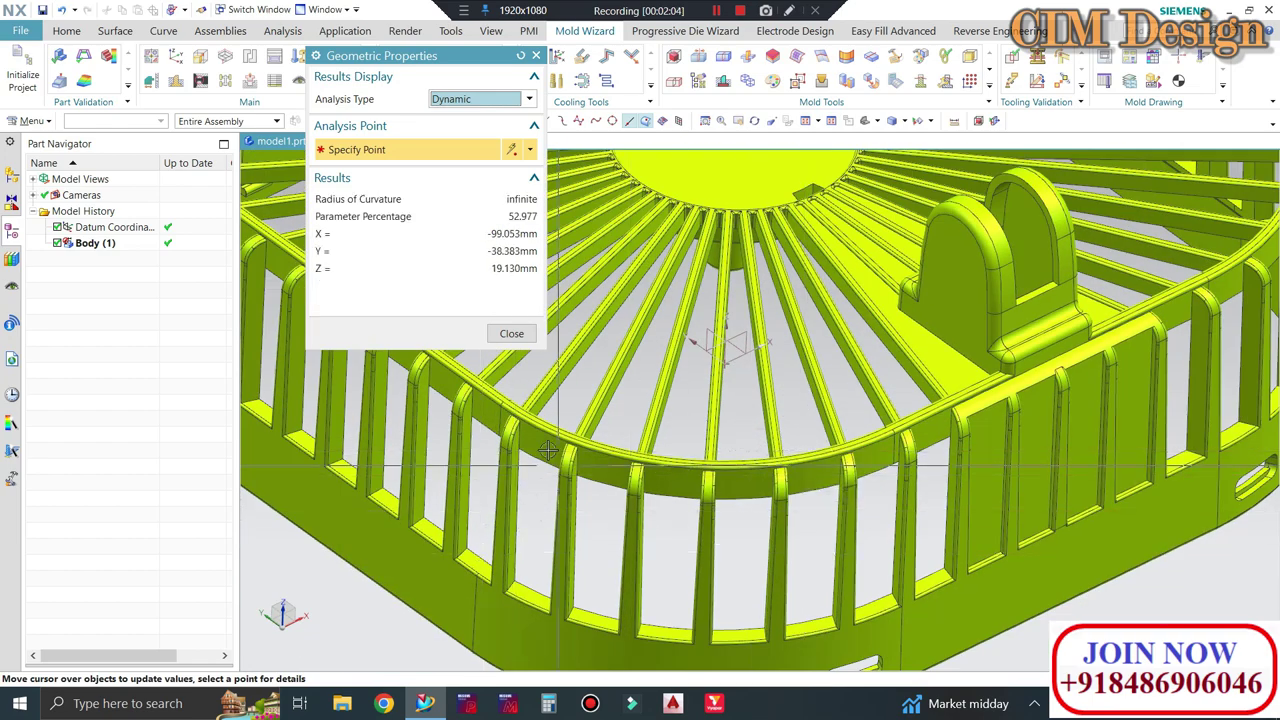
{"action": "scroll", "coordinate": [545, 440], "scroll_direction": "up", "scroll_amount": 2}
{"action": "scroll", "coordinate": [552, 428], "scroll_direction": "up", "scroll_amount": 1}
{"action": "scroll", "coordinate": [552, 428], "scroll_direction": "down", "scroll_amount": 1}
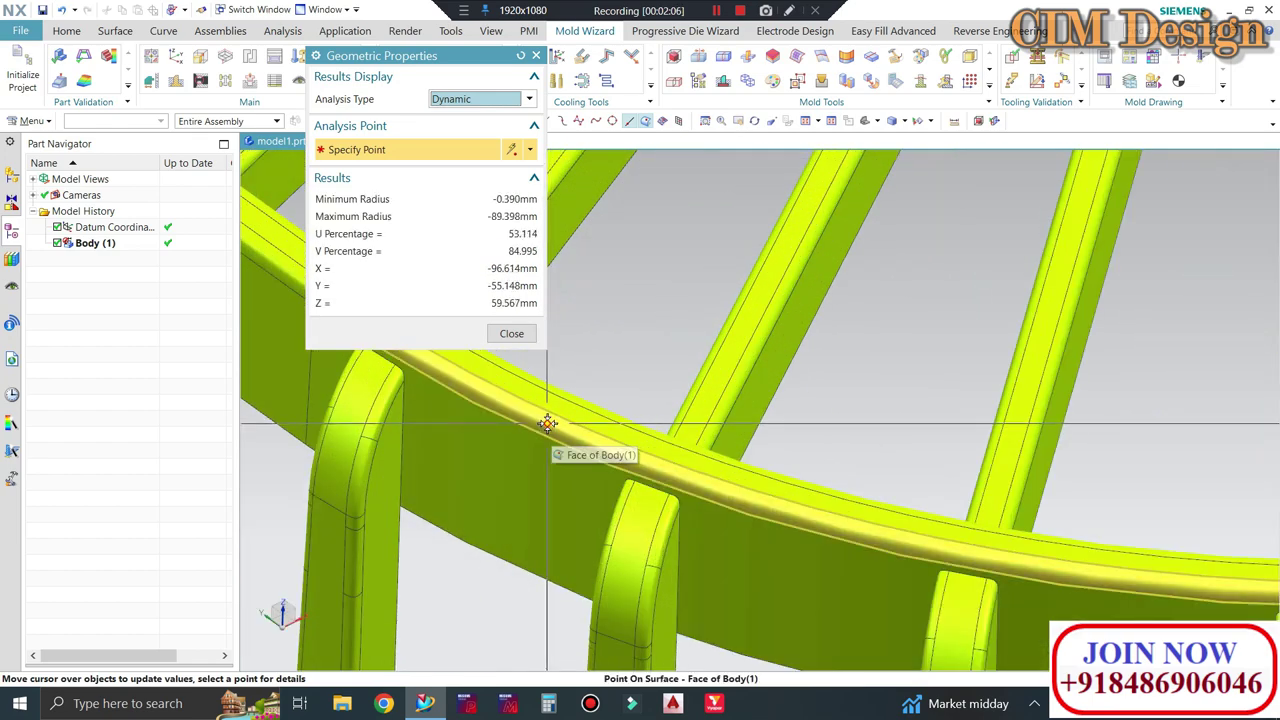
{"action": "scroll", "coordinate": [825, 370], "scroll_direction": "down", "scroll_amount": 2}
{"action": "scroll", "coordinate": [819, 391], "scroll_direction": "down", "scroll_amount": 3}
{"action": "middle_click_drag", "start_coordinate": [819, 391], "coordinate": [683, 412]}
{"action": "scroll", "coordinate": [683, 412], "scroll_direction": "up", "scroll_amount": 3}
{"action": "scroll", "coordinate": [620, 376], "scroll_direction": "up", "scroll_amount": 3}
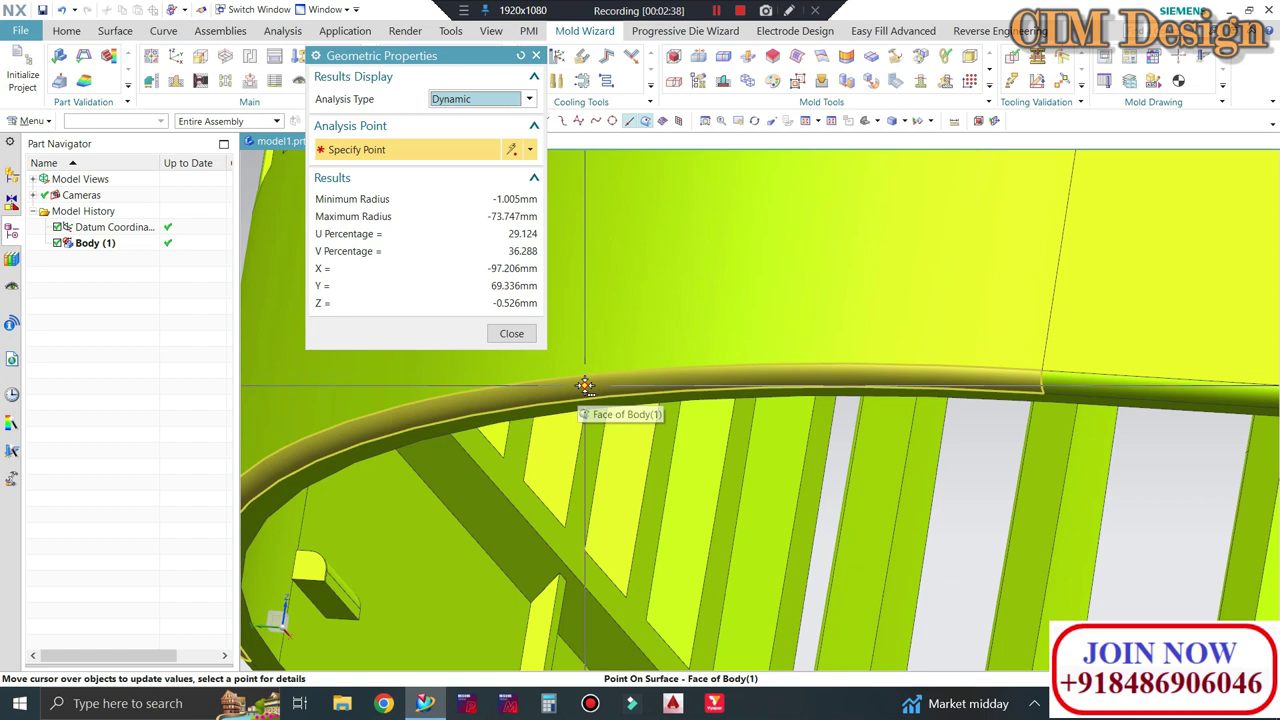
{"action": "left_click", "coordinate": [511, 333]}
Bring up Windows Calculator and enter 1.005
{"action": "left_click", "coordinate": [548, 703]}
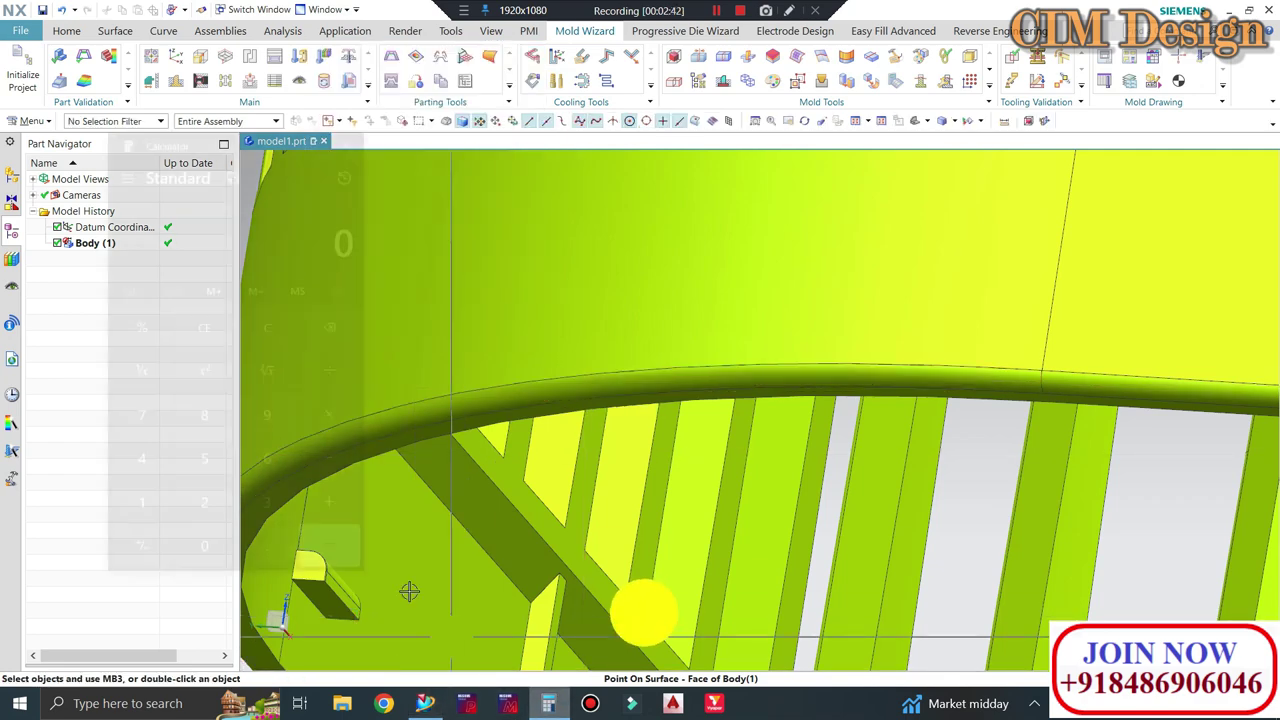
{"action": "type", "text": "1"}
{"action": "left_click", "coordinate": [266, 556]}
{"action": "double_click", "coordinate": [203, 556]}
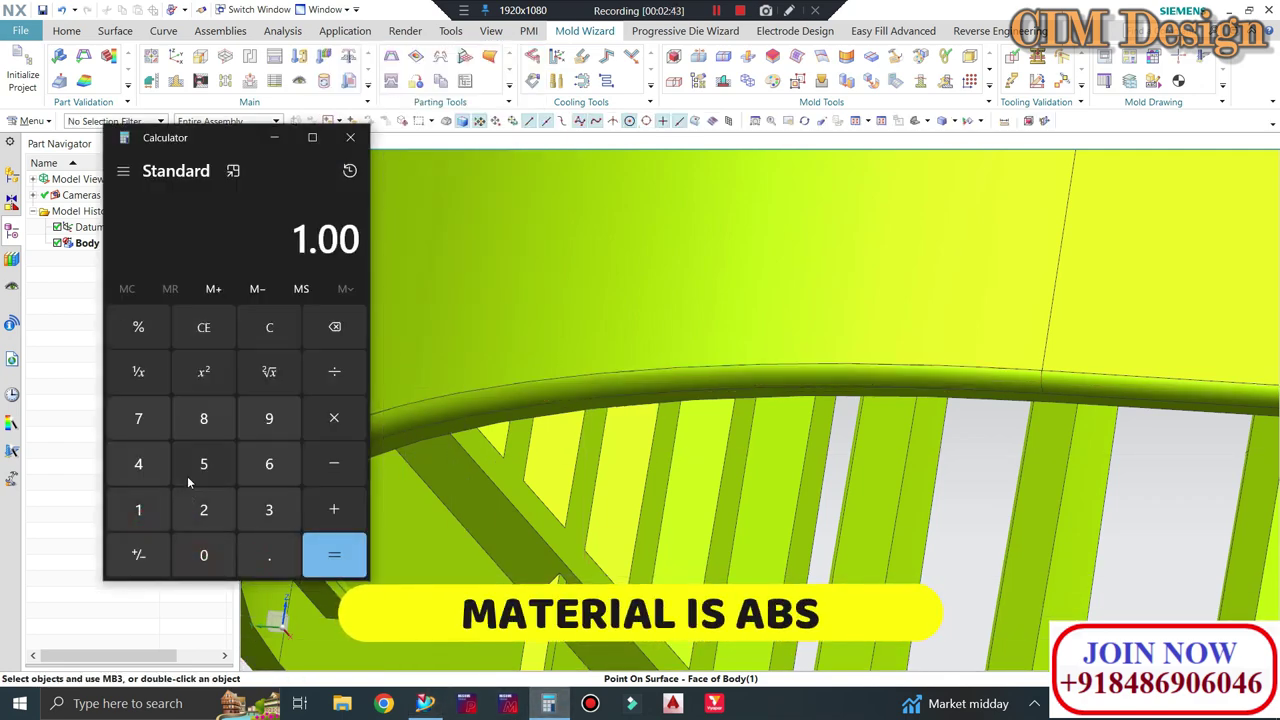
{"action": "left_click", "coordinate": [195, 470]}
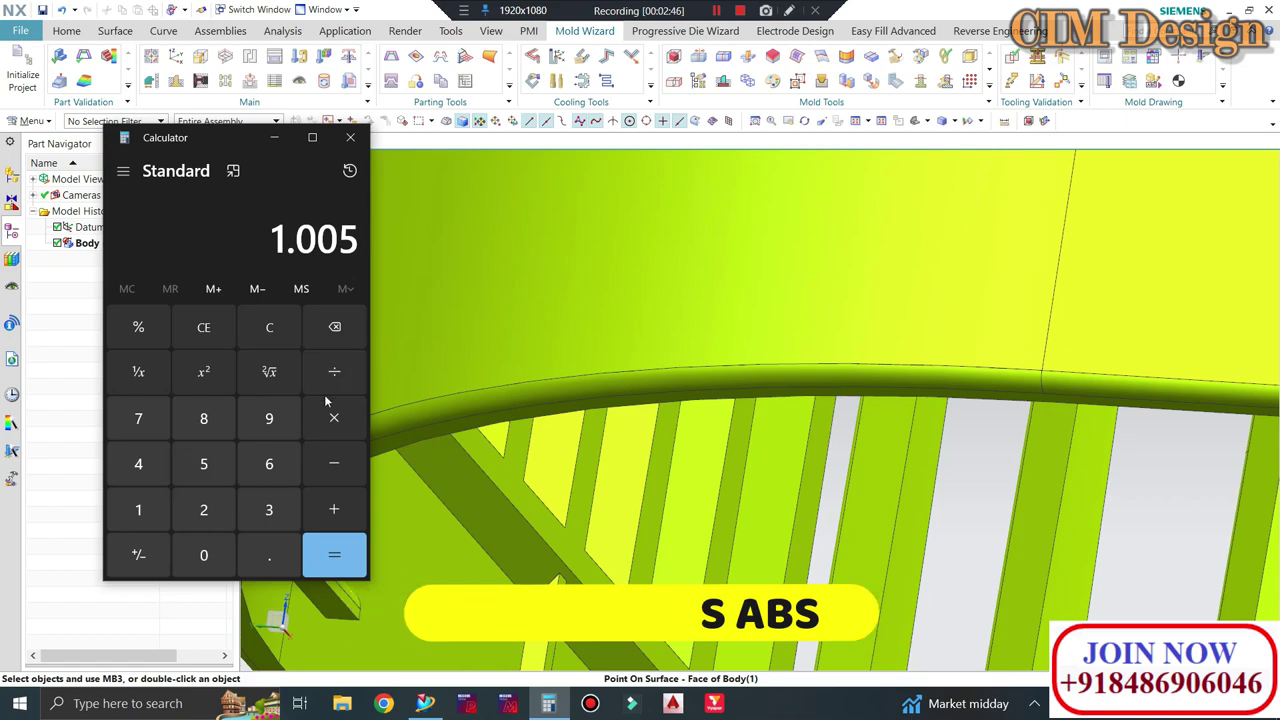
{"action": "scroll", "coordinate": [766, 349], "scroll_direction": "down", "scroll_amount": 4}
{"action": "scroll", "coordinate": [689, 337], "scroll_direction": "down", "scroll_amount": 4}
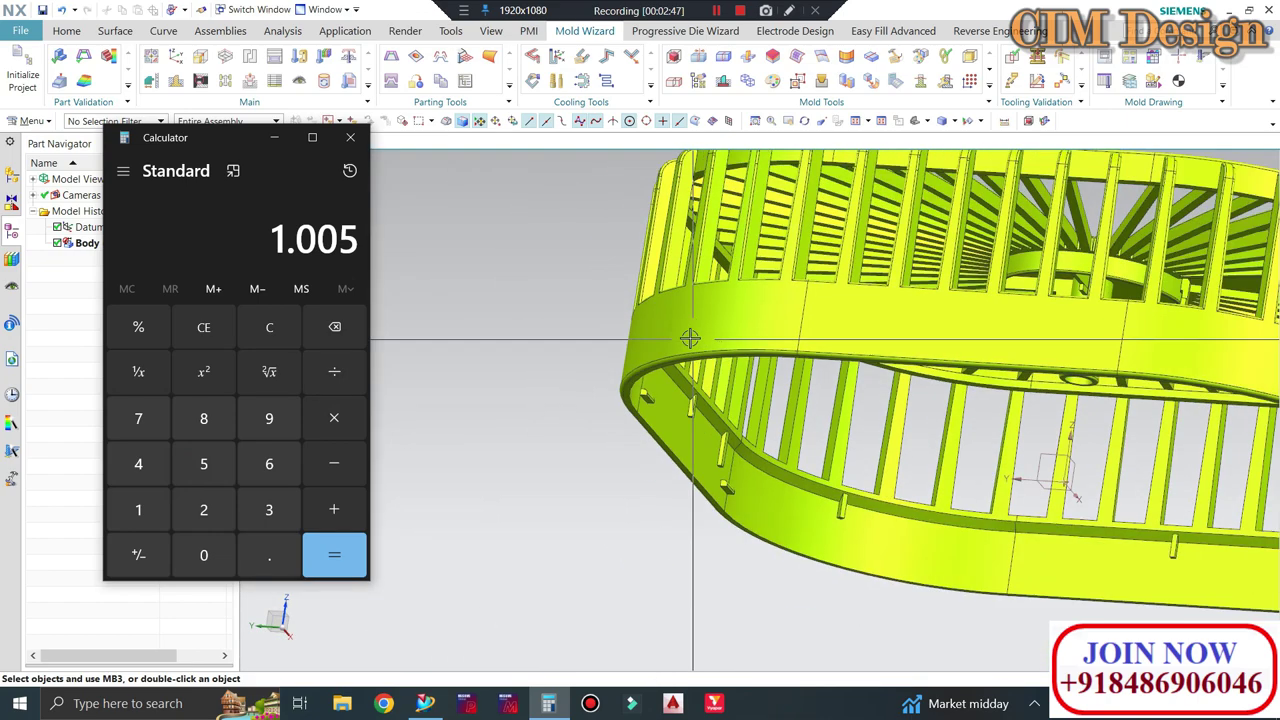
{"action": "scroll", "coordinate": [689, 337], "scroll_direction": "down", "scroll_amount": 3}
{"action": "mouse_move", "coordinate": [689, 337]}
{"action": "middle_mouse_down"}
{"action": "mouse_move", "coordinate": [791, 386]}
{"action": "mouse_move", "coordinate": [741, 476]}
{"action": "mouse_move", "coordinate": [745, 520]}
{"action": "middle_mouse_up"}
{"action": "scroll", "coordinate": [741, 476], "scroll_direction": "up", "scroll_amount": 3}
{"action": "scroll", "coordinate": [741, 476], "scroll_direction": "up", "scroll_amount": 2}
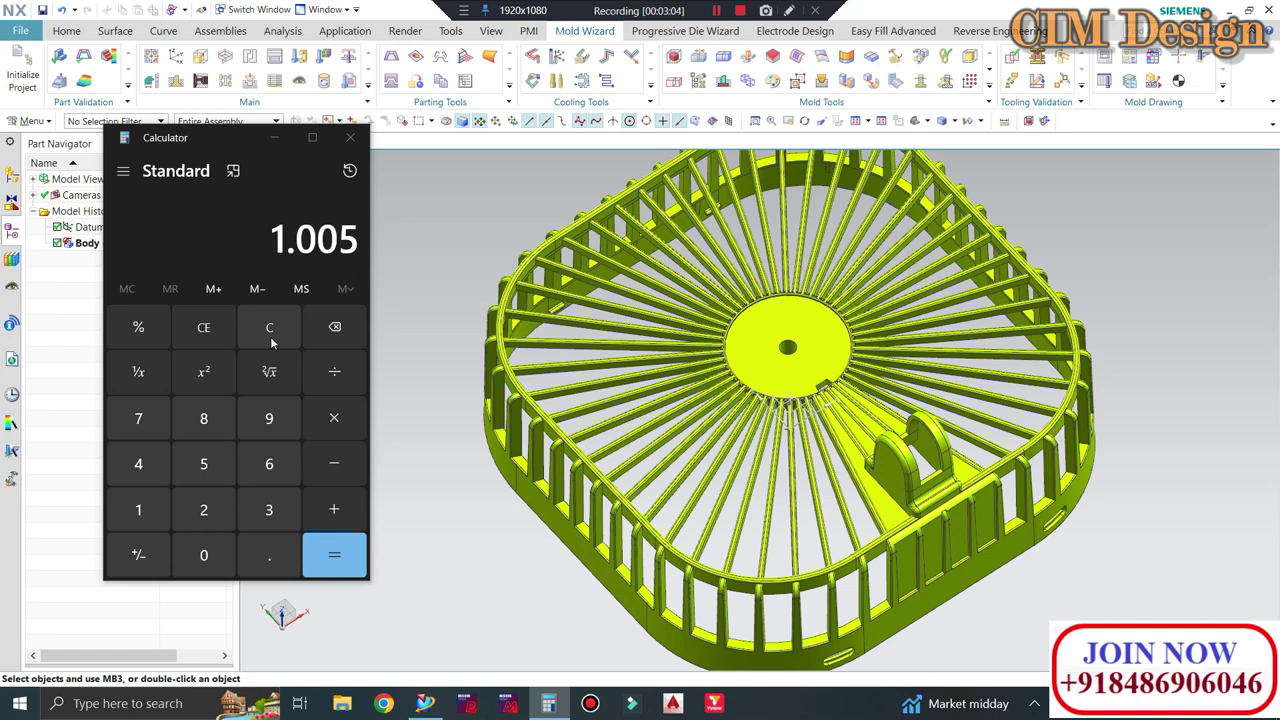
Compute 1 ÷ 1.005 = 0.9950248756218905 and select the result for copying
{"action": "left_click", "coordinate": [270, 336]}
{"action": "middle_click_drag", "start_coordinate": [569, 455], "coordinate": [569, 408]}
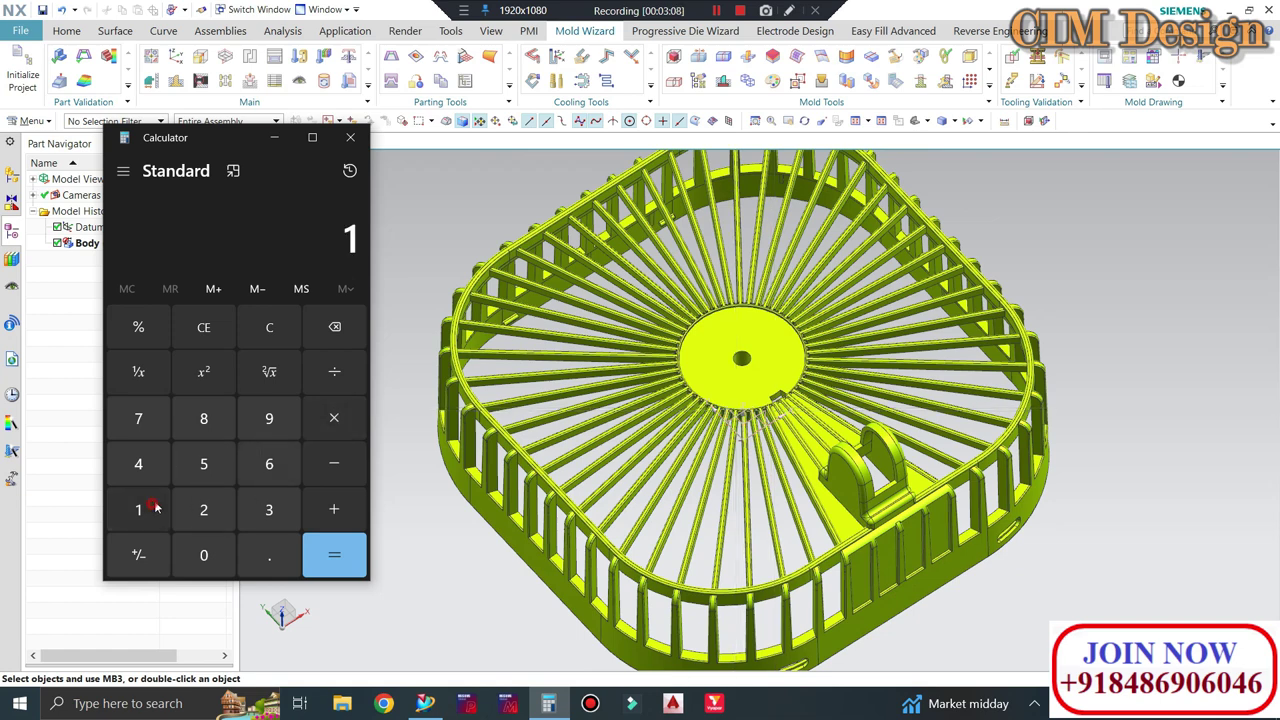
{"action": "left_click", "coordinate": [325, 371]}
{"action": "left_click", "coordinate": [250, 557]}
{"action": "double_click", "coordinate": [204, 555]}
{"action": "left_click", "coordinate": [204, 463]}
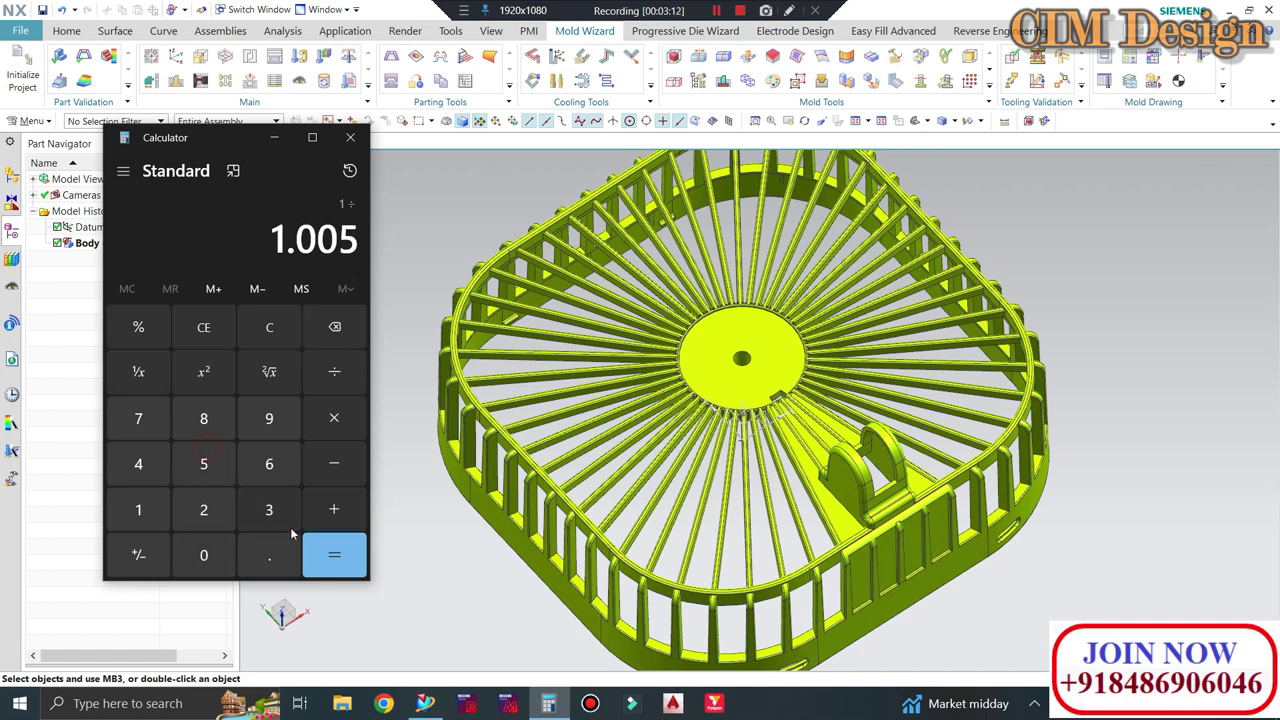
{"action": "left_click", "coordinate": [333, 557]}
{"action": "left_click_drag", "start_coordinate": [113, 229], "coordinate": [360, 229]}
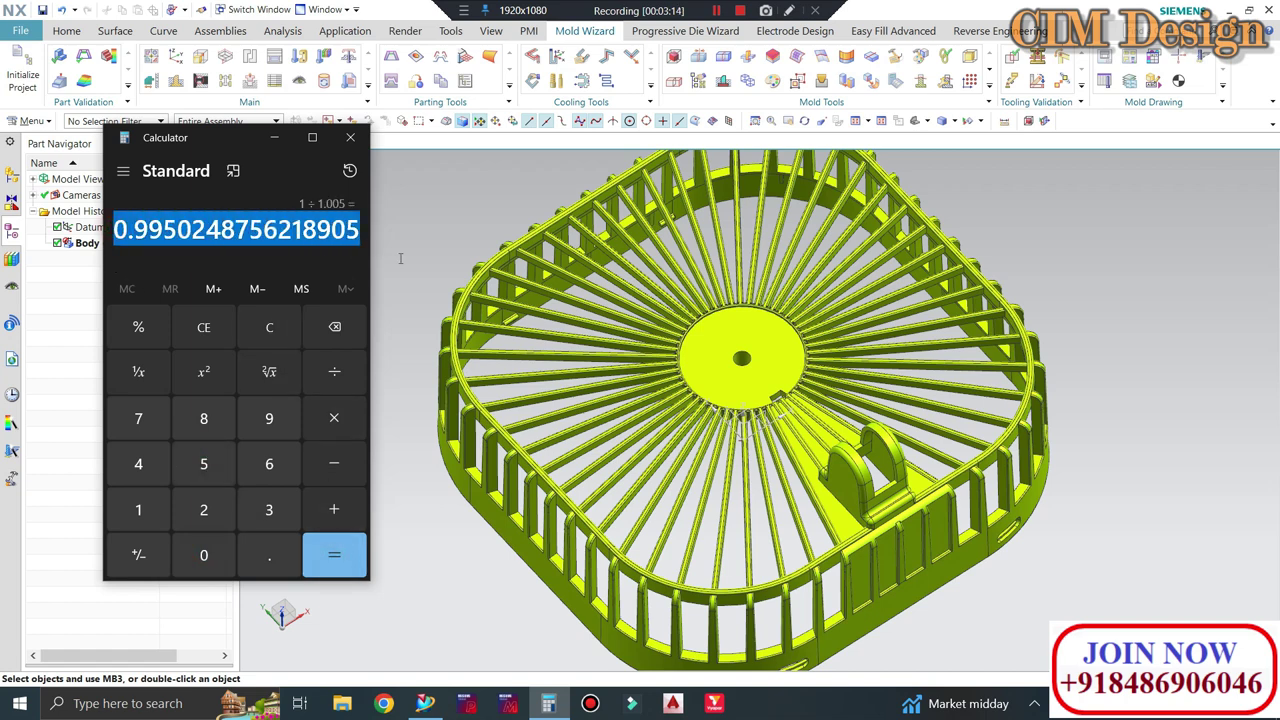
Apply Scale Body to the fan cover with the pasted uniform factor 0.9950248756218905
{"action": "left_click", "coordinate": [285, 138]}
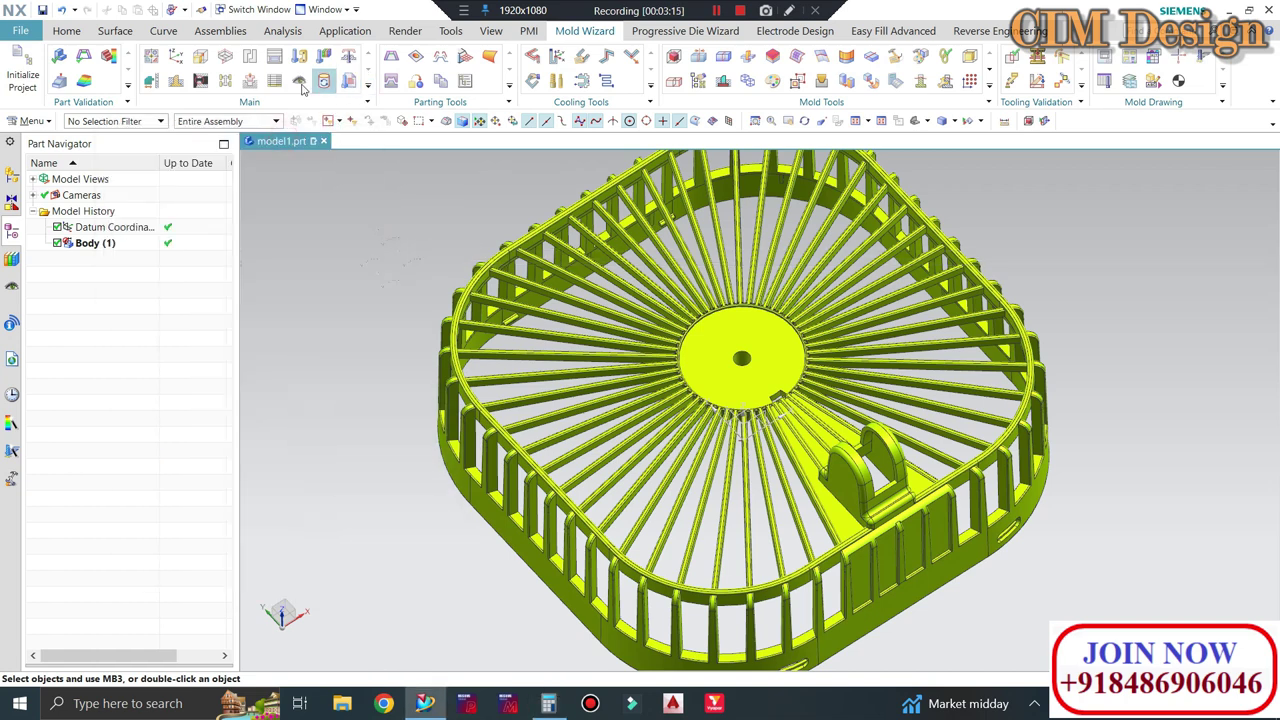
{"action": "left_click", "coordinate": [77, 30]}
{"action": "left_click", "coordinate": [410, 80]}
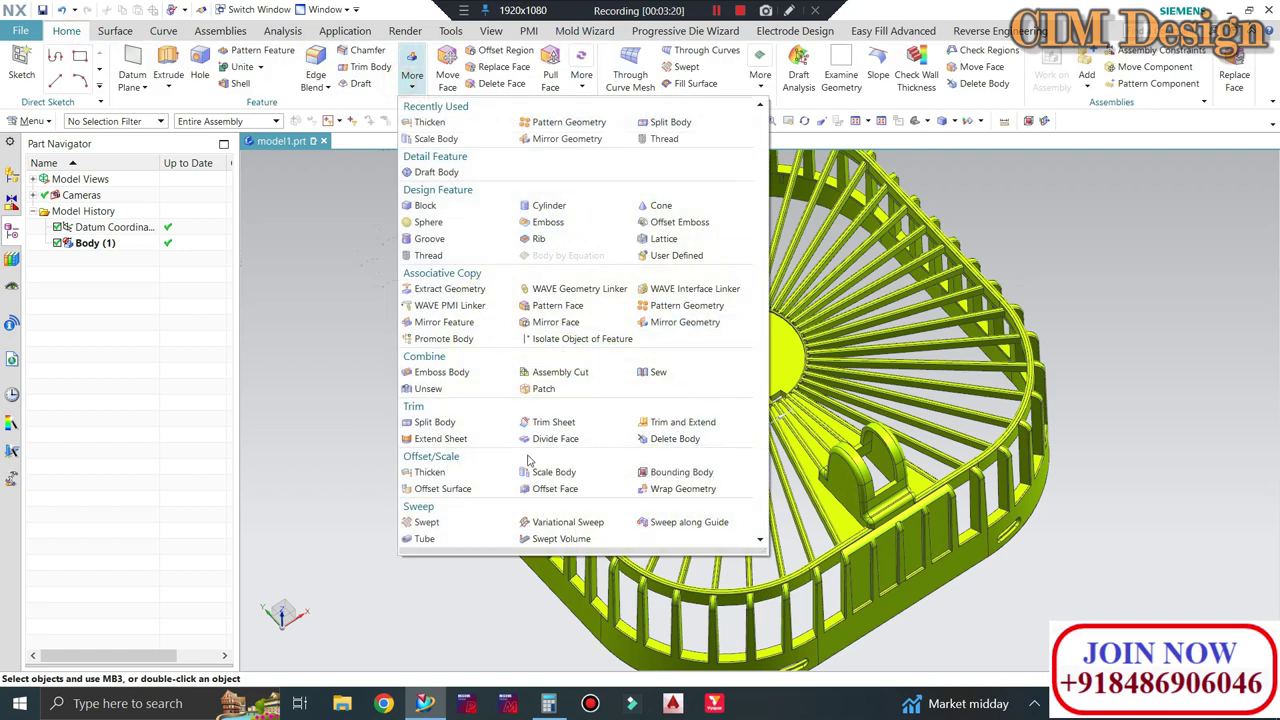
{"action": "left_click", "coordinate": [555, 487]}
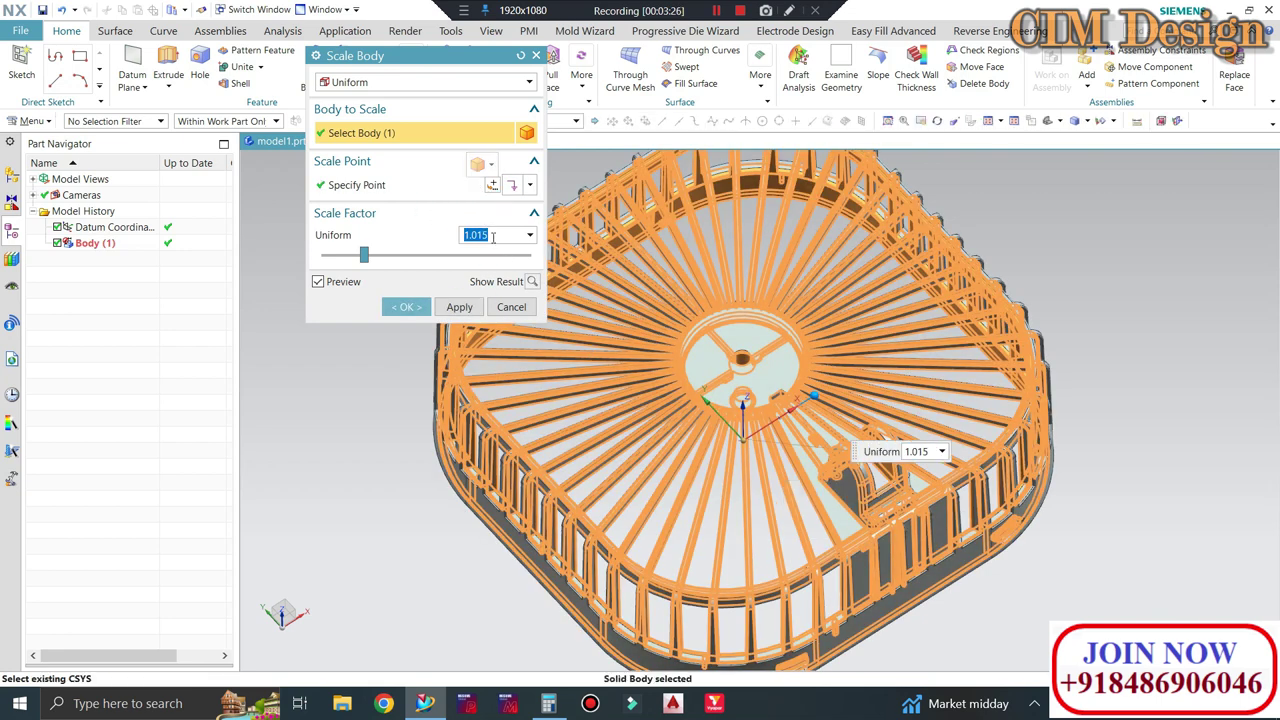
{"action": "key", "text": "ctrl+v"}
{"action": "left_click", "coordinate": [407, 306]}
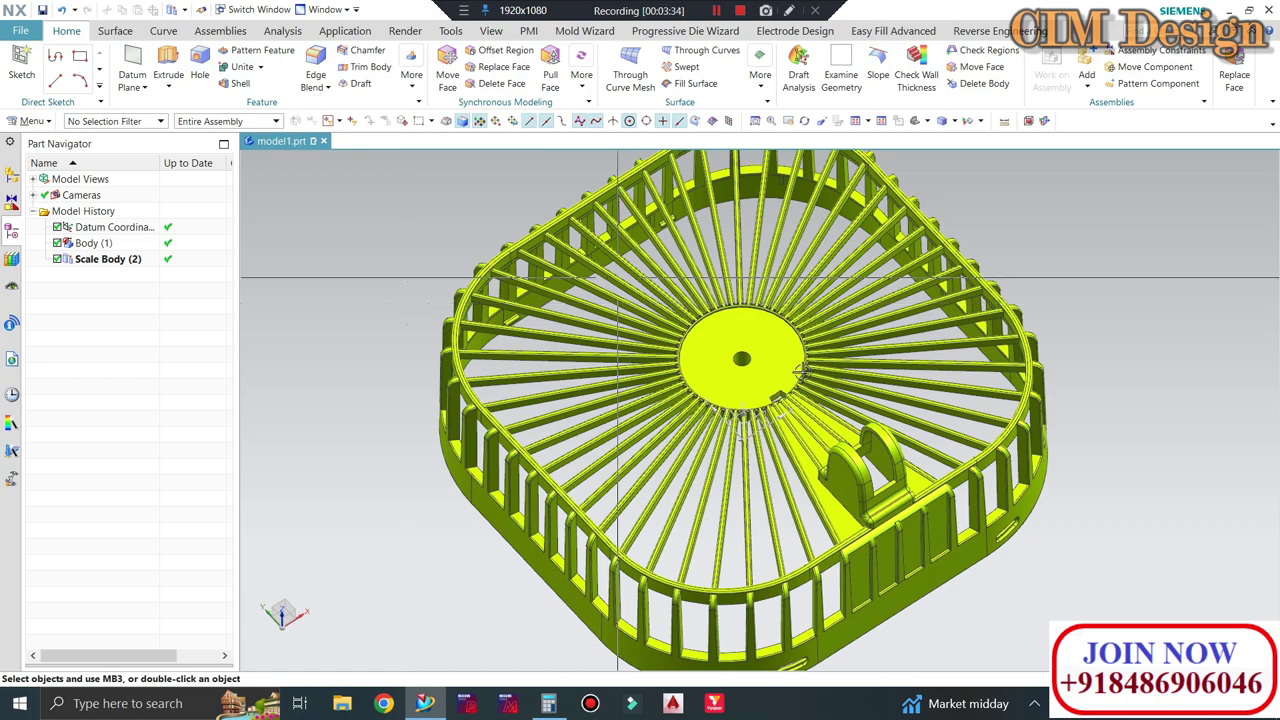
{"action": "mouse_move", "coordinate": [802, 345]}
{"action": "middle_mouse_down"}
{"action": "mouse_move", "coordinate": [801, 318]}
{"action": "mouse_move", "coordinate": [601, 385]}
{"action": "middle_mouse_up"}
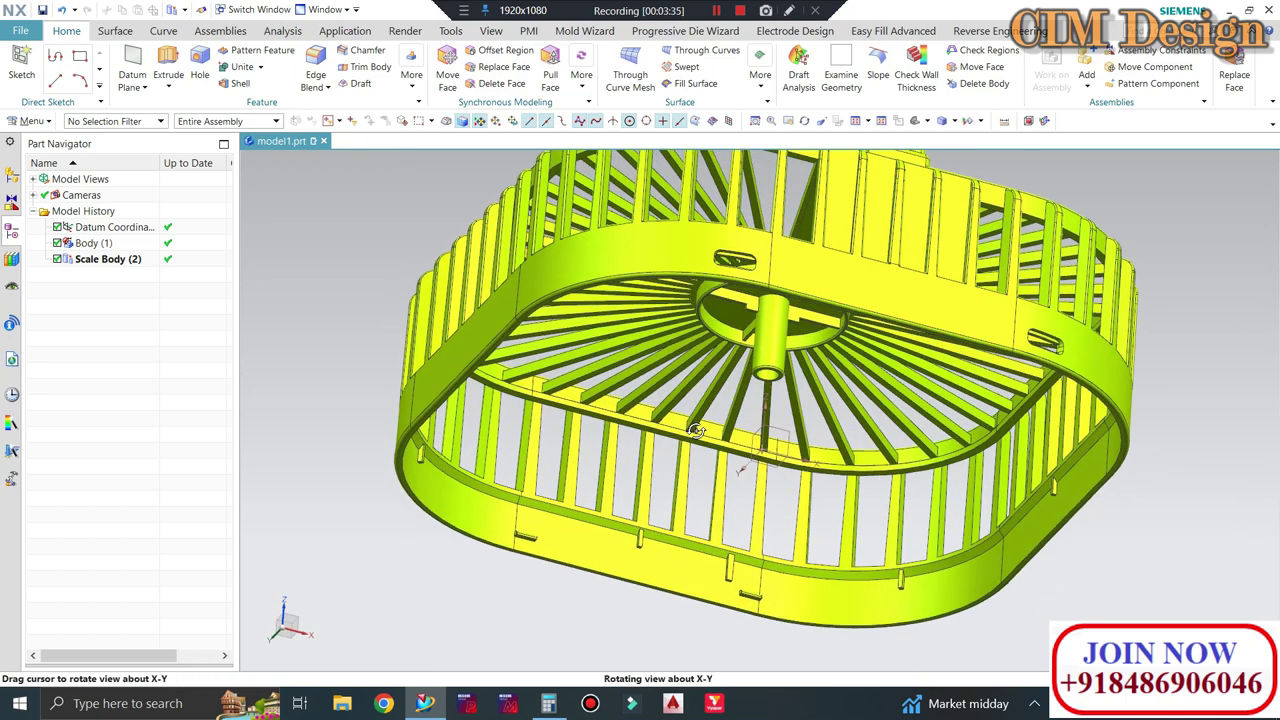
{"action": "scroll", "coordinate": [560, 370], "scroll_direction": "up", "scroll_amount": 5}
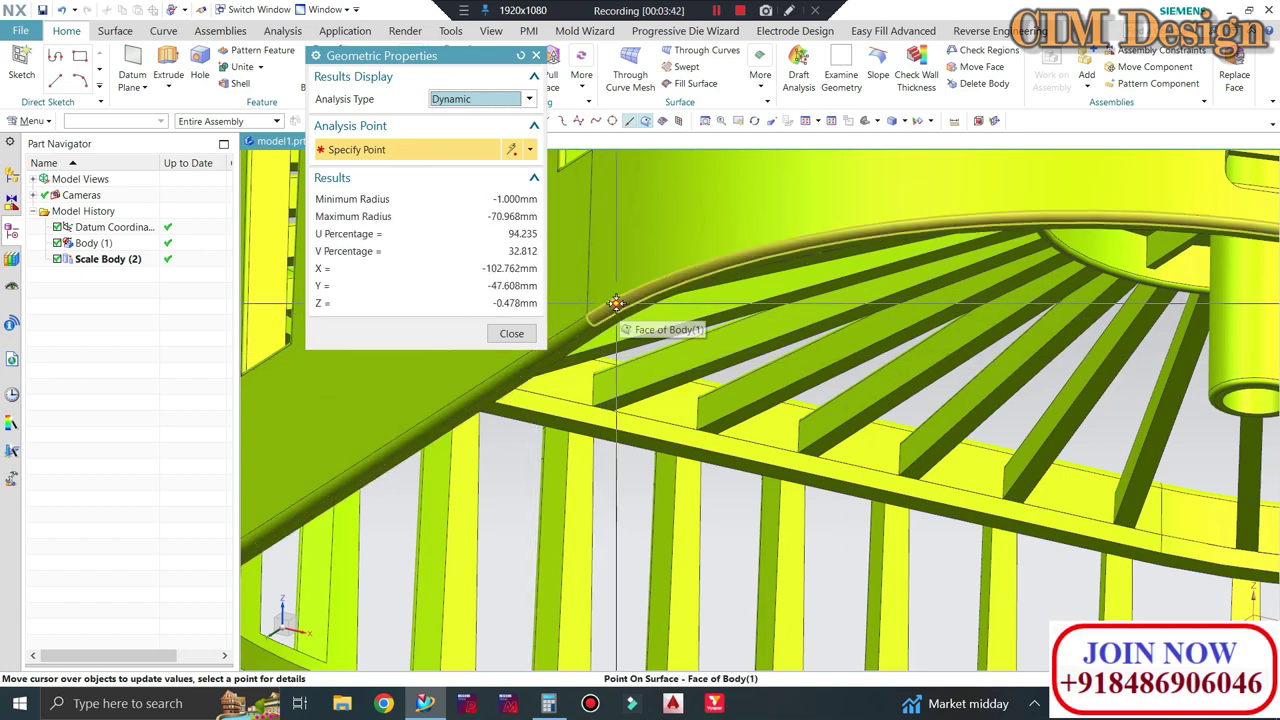
{"action": "left_click", "coordinate": [511, 333]}
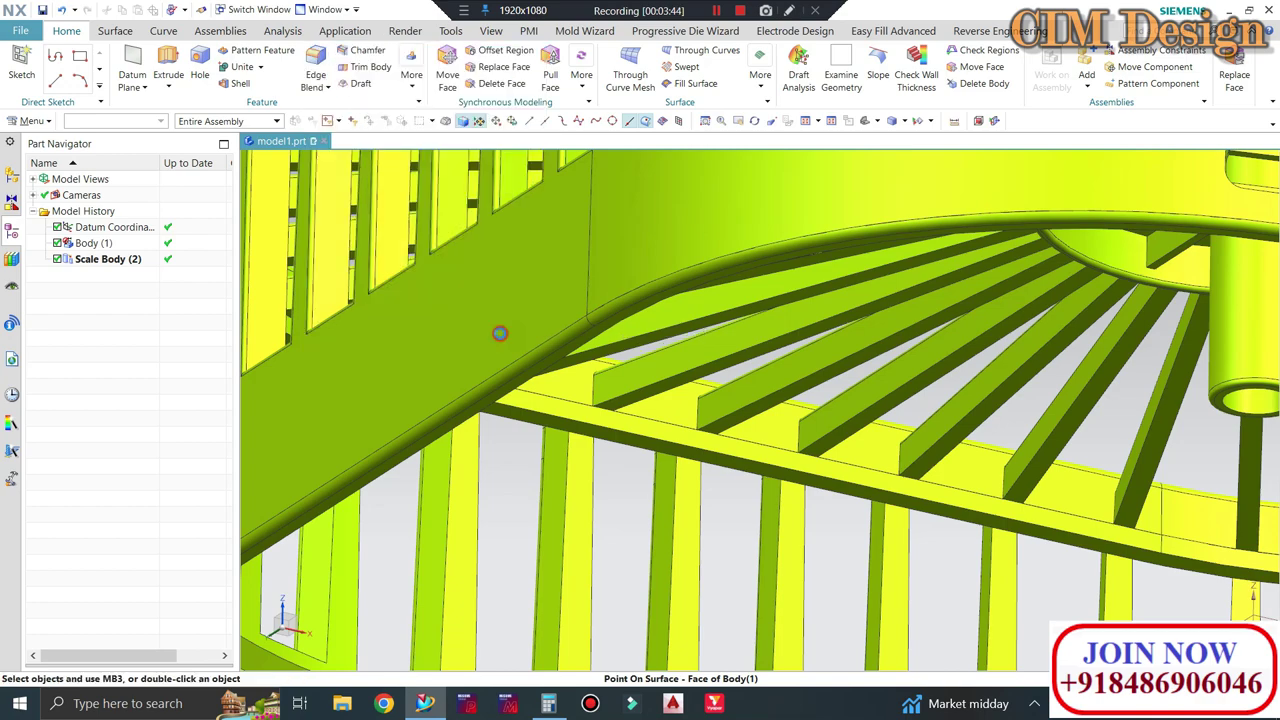
{"action": "scroll", "coordinate": [600, 310], "scroll_direction": "down", "scroll_amount": 2}
{"action": "scroll", "coordinate": [560, 340], "scroll_direction": "down", "scroll_amount": 3}
{"action": "scroll", "coordinate": [823, 537], "scroll_direction": "down", "scroll_amount": 3}
{"action": "mouse_move", "coordinate": [823, 537]}
{"action": "middle_mouse_down"}
{"action": "mouse_move", "coordinate": [906, 597]}
{"action": "mouse_move", "coordinate": [734, 580]}
{"action": "middle_mouse_up"}
{"action": "scroll", "coordinate": [734, 434], "scroll_direction": "up", "scroll_amount": 5}
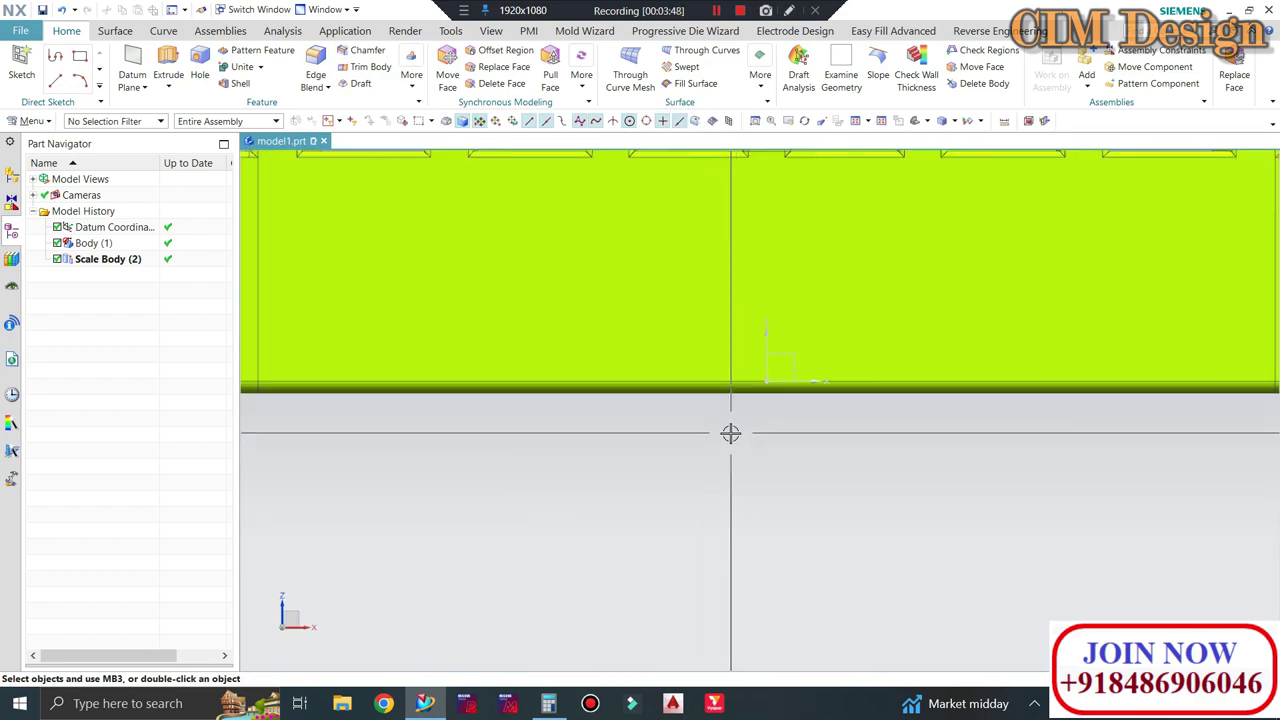
{"action": "scroll", "coordinate": [795, 268], "scroll_direction": "up", "scroll_amount": 2}
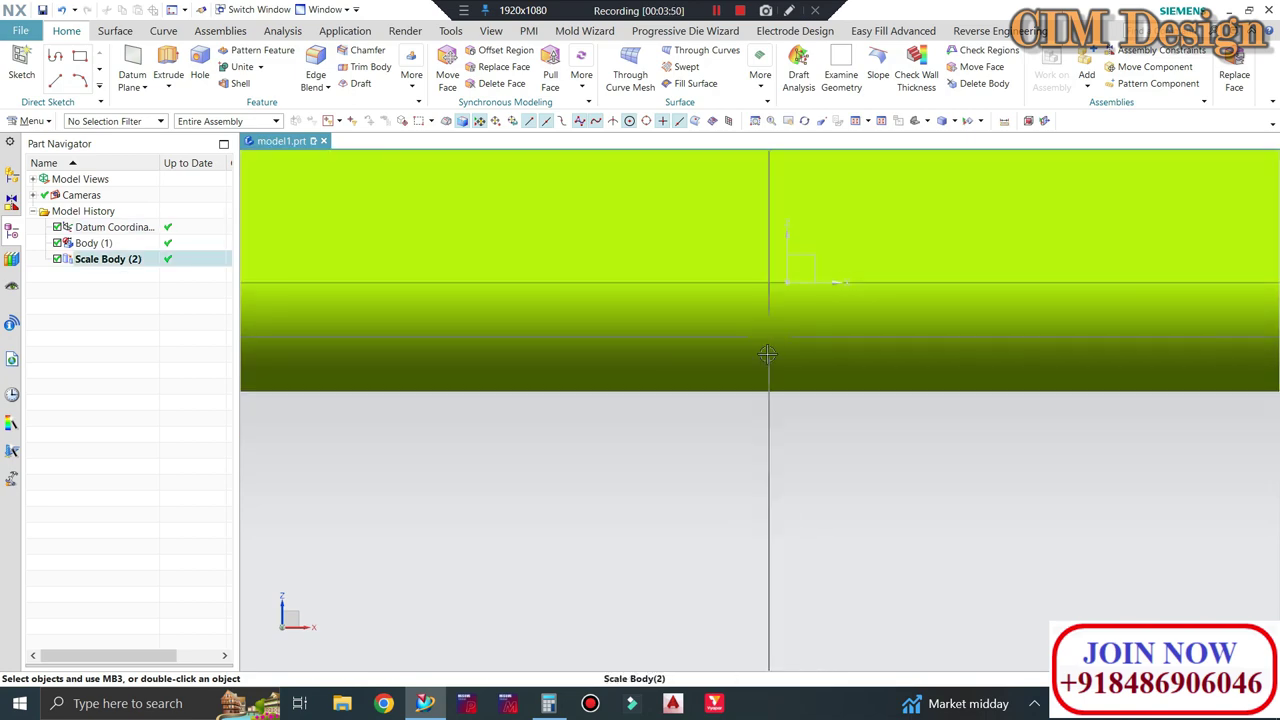
{"action": "mouse_move", "coordinate": [766, 269]}
{"action": "middle_mouse_down"}
{"action": "mouse_move", "coordinate": [813, 491]}
{"action": "mouse_move", "coordinate": [400, 430]}
{"action": "middle_mouse_up"}
{"action": "scroll", "coordinate": [808, 500], "scroll_direction": "down", "scroll_amount": 3}
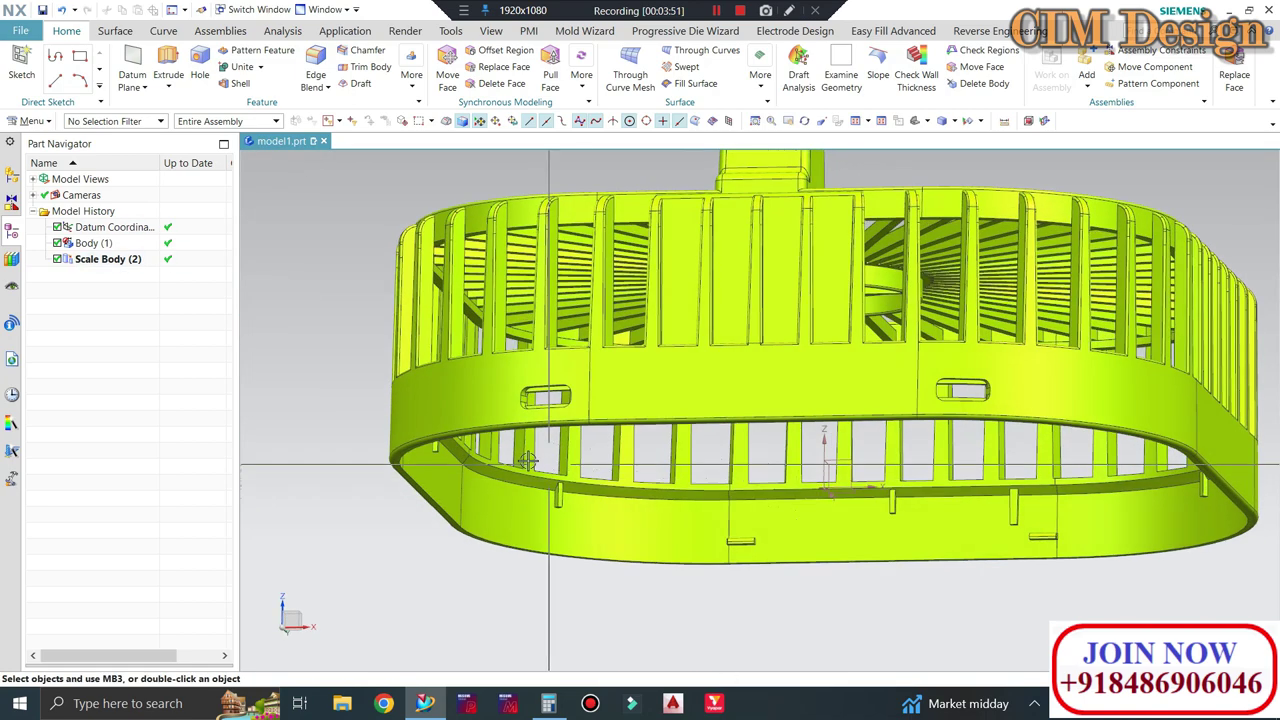
{"action": "scroll", "coordinate": [350, 420], "scroll_direction": "up", "scroll_amount": 4}
{"action": "scroll", "coordinate": [308, 413], "scroll_direction": "up", "scroll_amount": 2}
{"action": "key", "text": "ctrl+alt+f"}
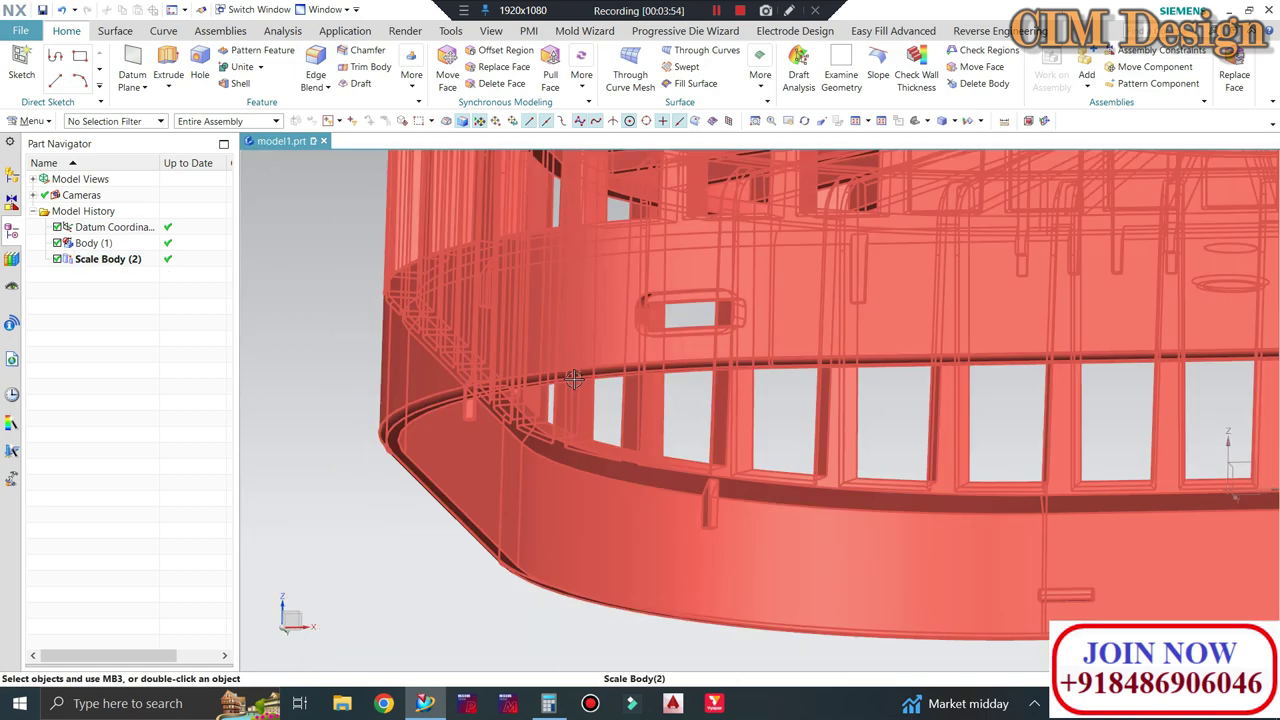
{"action": "scroll", "coordinate": [875, 501], "scroll_direction": "up", "scroll_amount": 2}
{"action": "scroll", "coordinate": [783, 470], "scroll_direction": "up", "scroll_amount": 2}
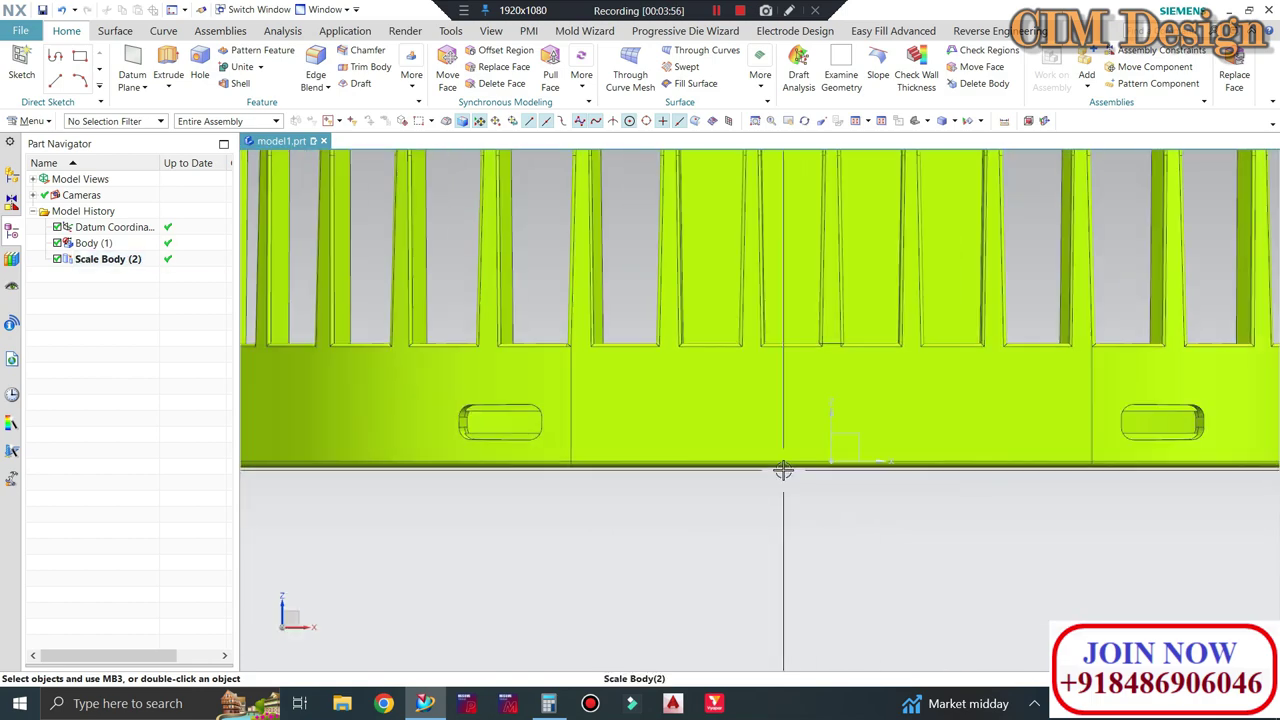
{"action": "scroll", "coordinate": [783, 470], "scroll_direction": "down", "scroll_amount": 3}
{"action": "mouse_move", "coordinate": [783, 470]}
{"action": "middle_mouse_down"}
{"action": "mouse_move", "coordinate": [829, 474]}
{"action": "mouse_move", "coordinate": [840, 560]}
{"action": "middle_mouse_up"}
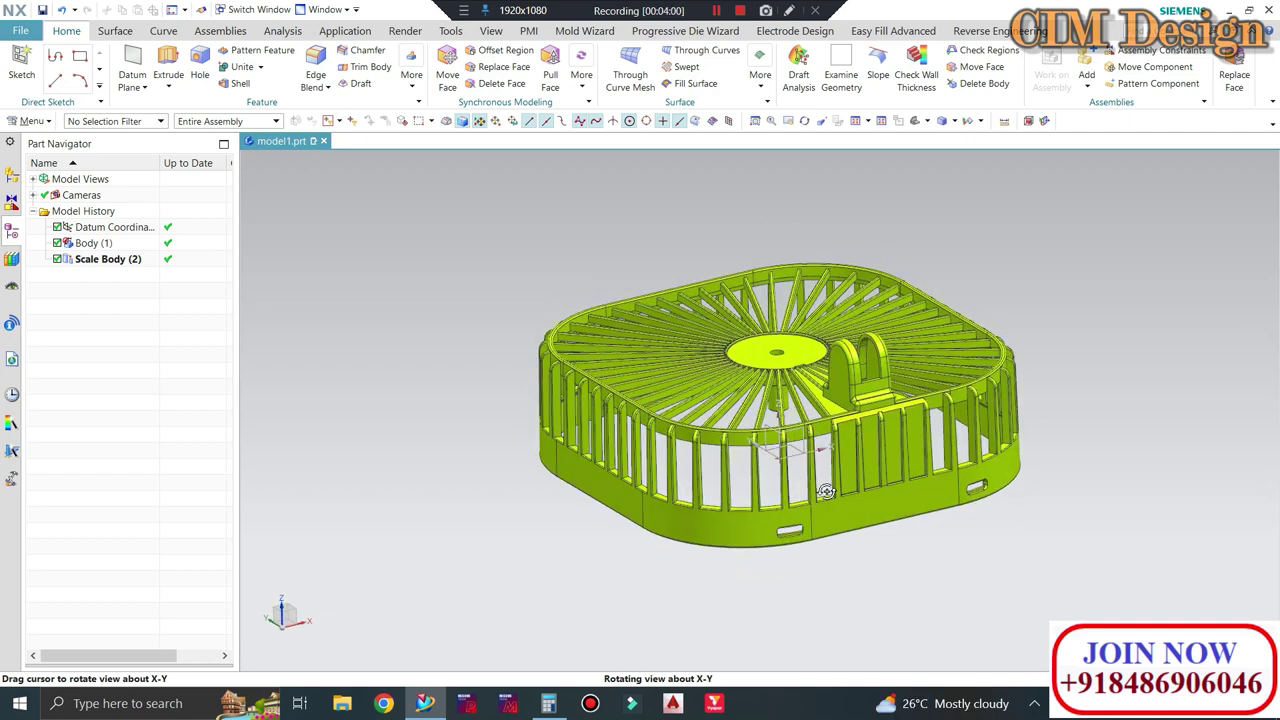
{"action": "left_click", "coordinate": [868, 86]}
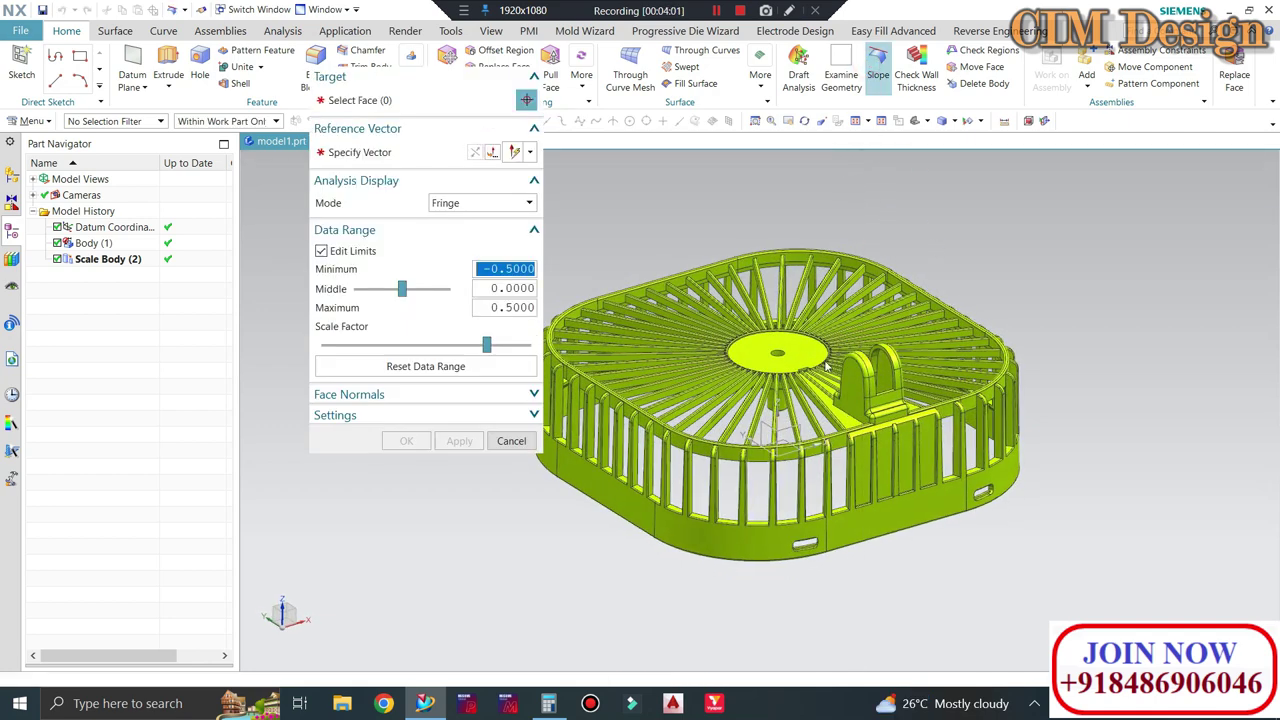
{"action": "scroll", "coordinate": [950, 340], "scroll_direction": "down", "scroll_amount": 3}
{"action": "left_click_drag", "start_coordinate": [1015, 272], "coordinate": [675, 505]}
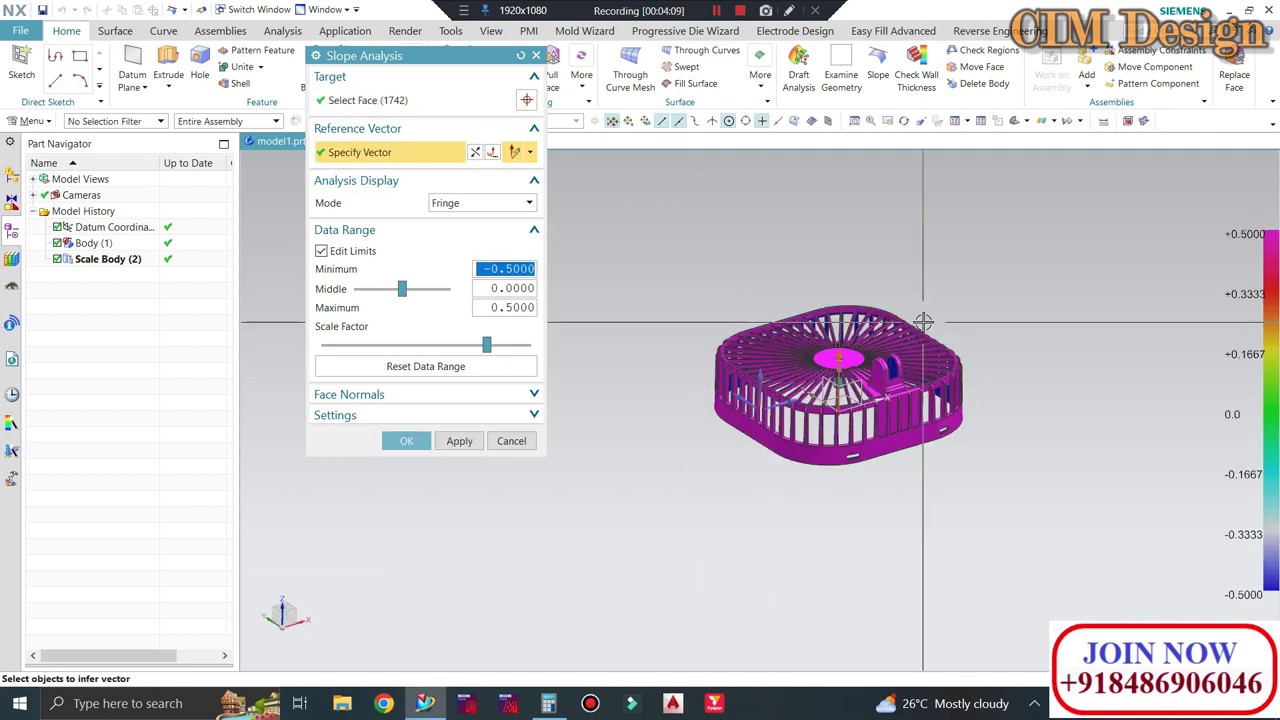
{"action": "mouse_move", "coordinate": [922, 321]}
{"action": "middle_mouse_down"}
{"action": "mouse_move", "coordinate": [819, 188]}
{"action": "mouse_move", "coordinate": [770, 250]}
{"action": "middle_mouse_up"}
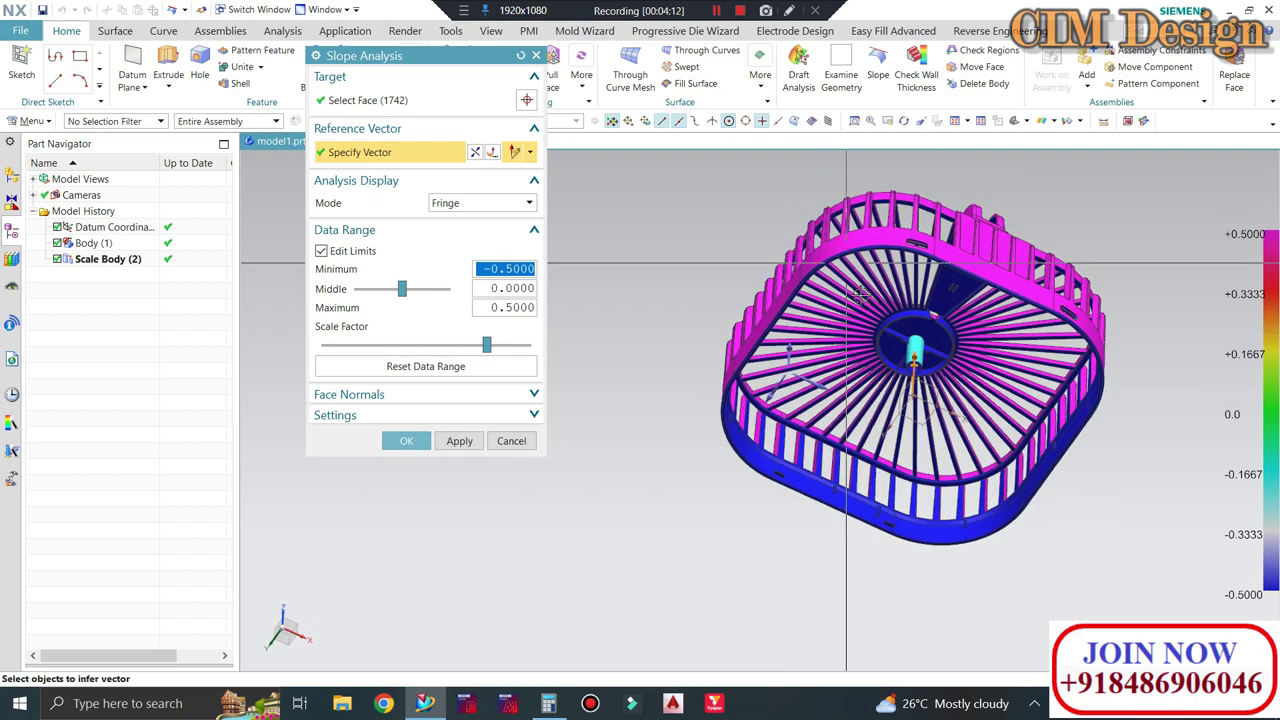
{"action": "scroll", "coordinate": [765, 255], "scroll_direction": "up", "scroll_amount": 5}
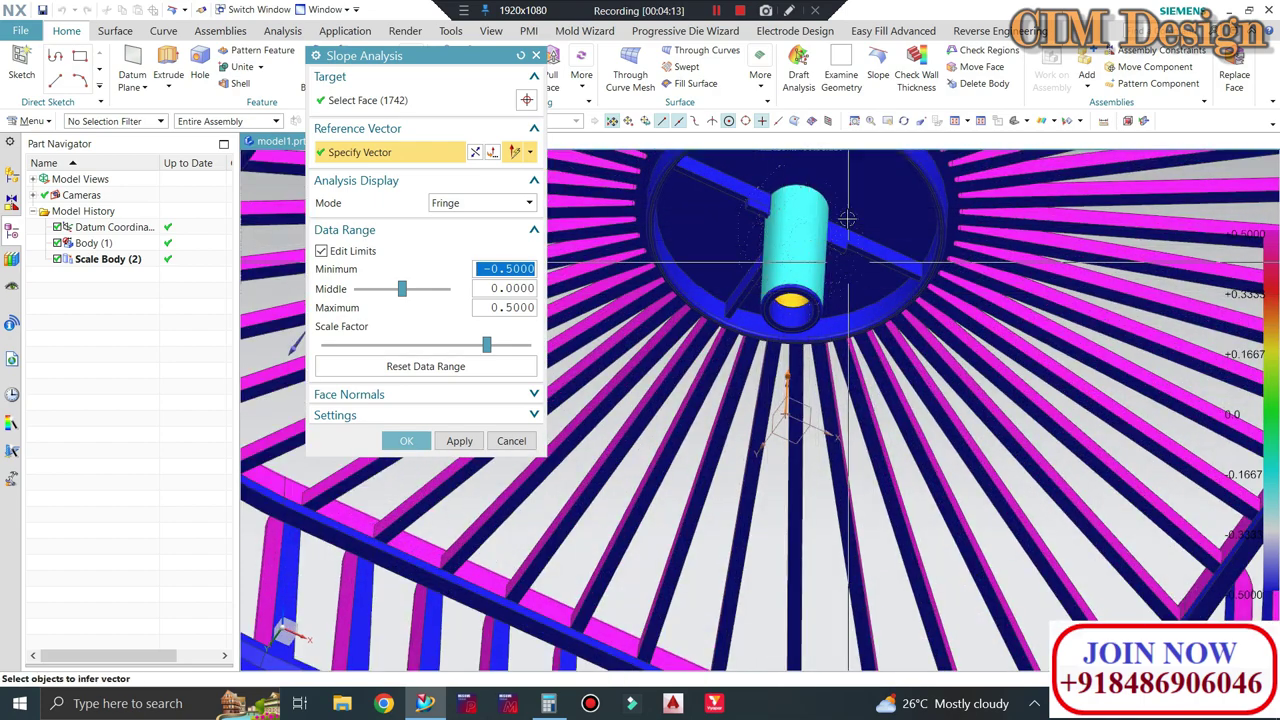
{"action": "scroll", "coordinate": [765, 262], "scroll_direction": "down", "scroll_amount": 5}
{"action": "scroll", "coordinate": [874, 322], "scroll_direction": "down", "scroll_amount": 3}
{"action": "mouse_move", "coordinate": [874, 322]}
{"action": "middle_mouse_down"}
{"action": "mouse_move", "coordinate": [905, 402]}
{"action": "mouse_move", "coordinate": [857, 371]}
{"action": "middle_mouse_up"}
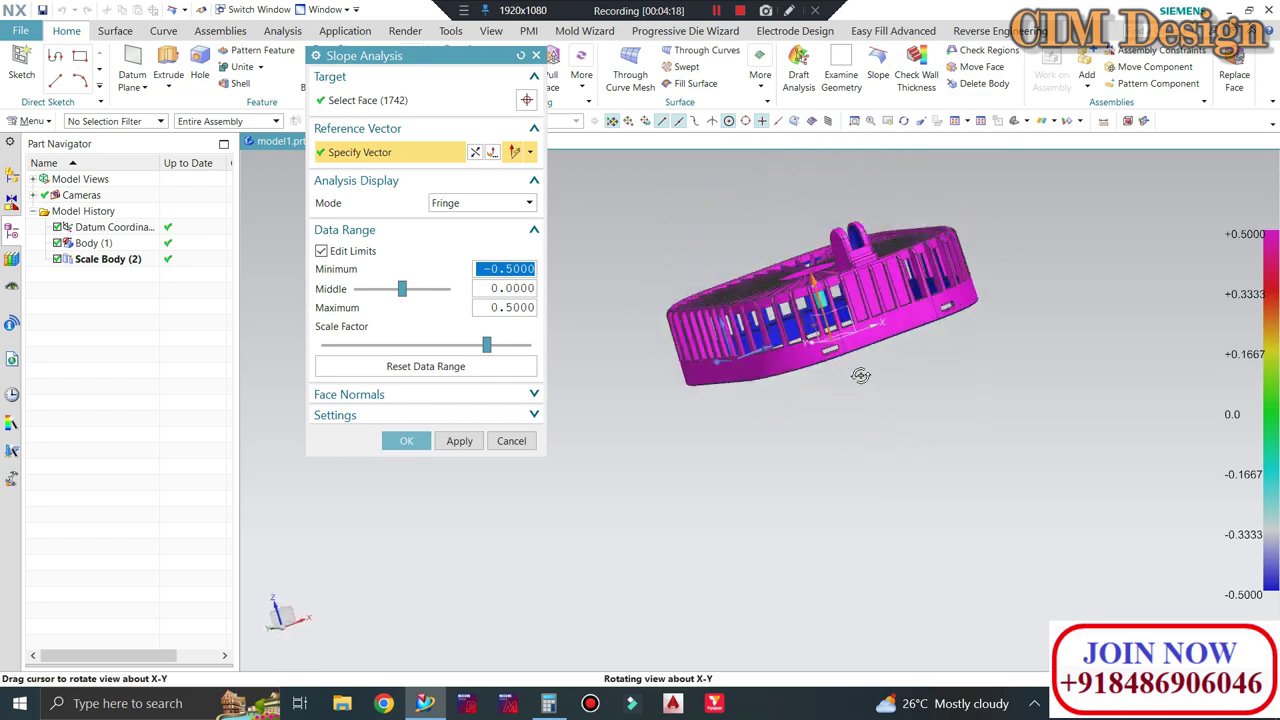
{"action": "scroll", "coordinate": [1034, 323], "scroll_direction": "up", "scroll_amount": 3}
{"action": "scroll", "coordinate": [795, 228], "scroll_direction": "up", "scroll_amount": 5}
{"action": "scroll", "coordinate": [983, 337], "scroll_direction": "down", "scroll_amount": 4}
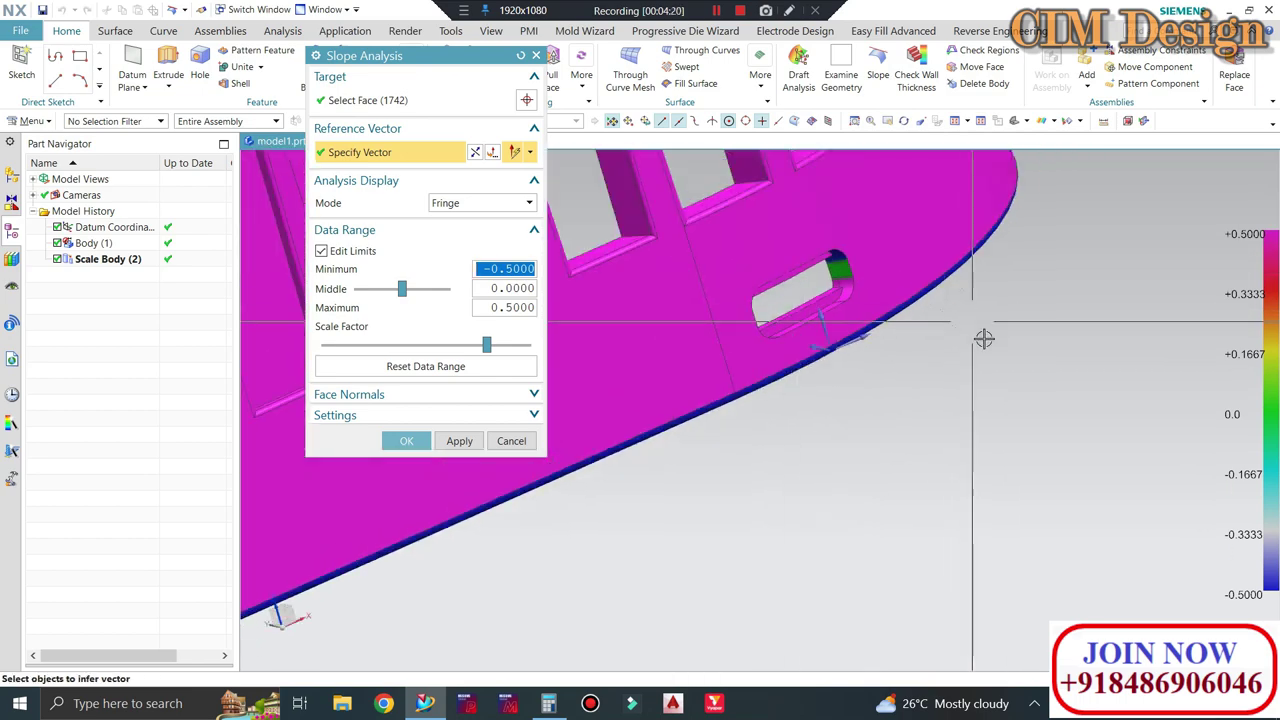
{"action": "scroll", "coordinate": [983, 337], "scroll_direction": "down", "scroll_amount": 2}
{"action": "left_click", "coordinate": [511, 441]}
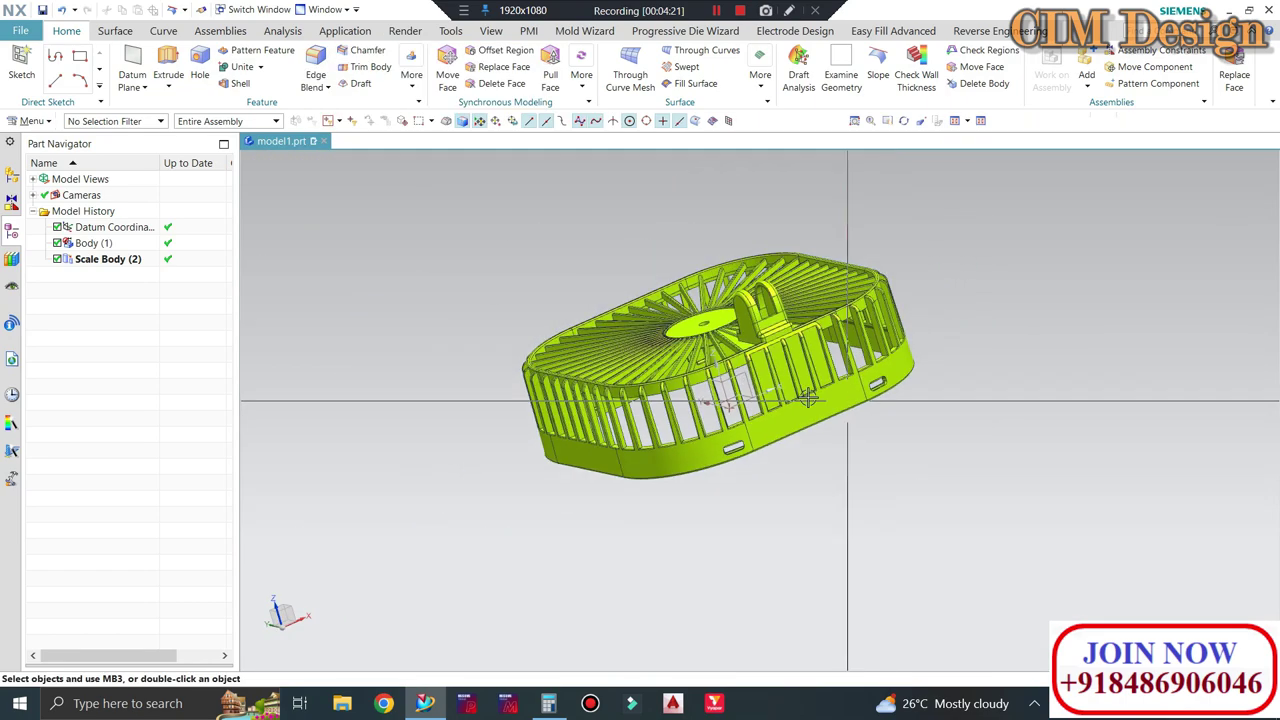
{"action": "mouse_move", "coordinate": [852, 432]}
{"action": "middle_mouse_down"}
{"action": "mouse_move", "coordinate": [763, 378]}
{"action": "mouse_move", "coordinate": [632, 209]}
{"action": "middle_mouse_up"}
Run Check-Mate Mold Design Validation with Core/Cavity and Mold Part Quality checks enabled
{"action": "left_click", "coordinate": [566, 31]}
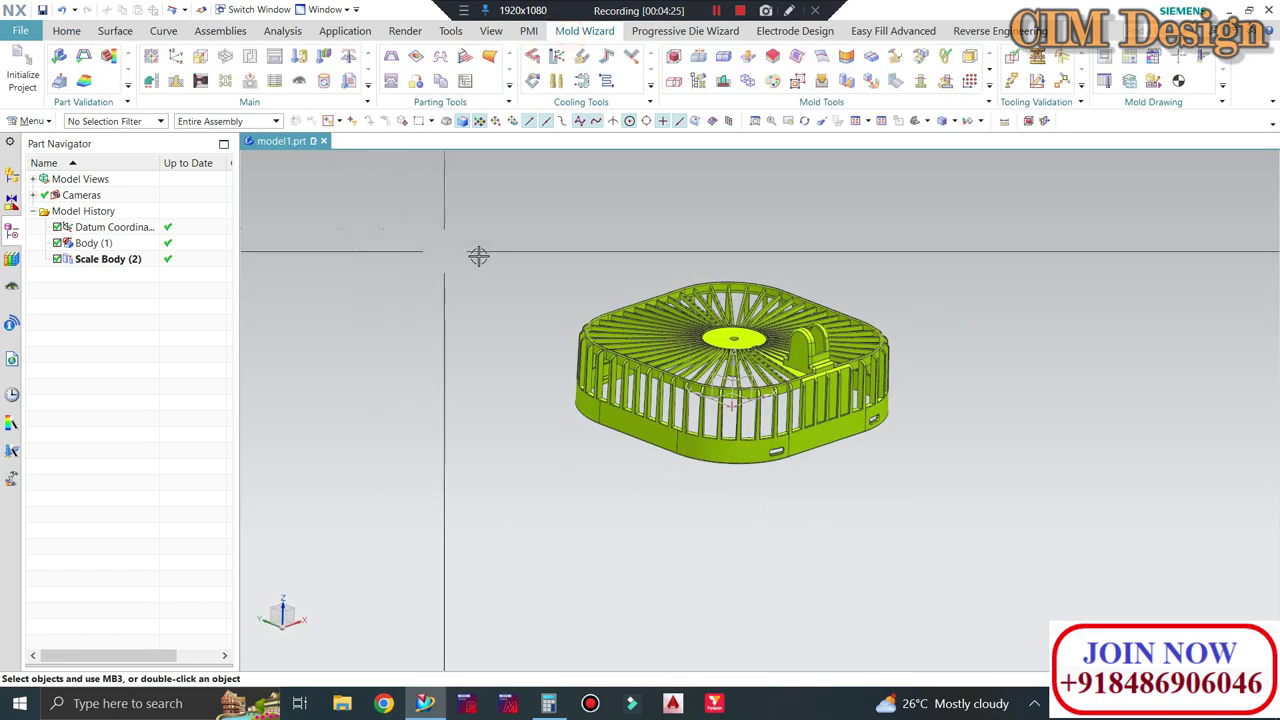
{"action": "scroll", "coordinate": [720, 382], "scroll_direction": "up", "scroll_amount": 2}
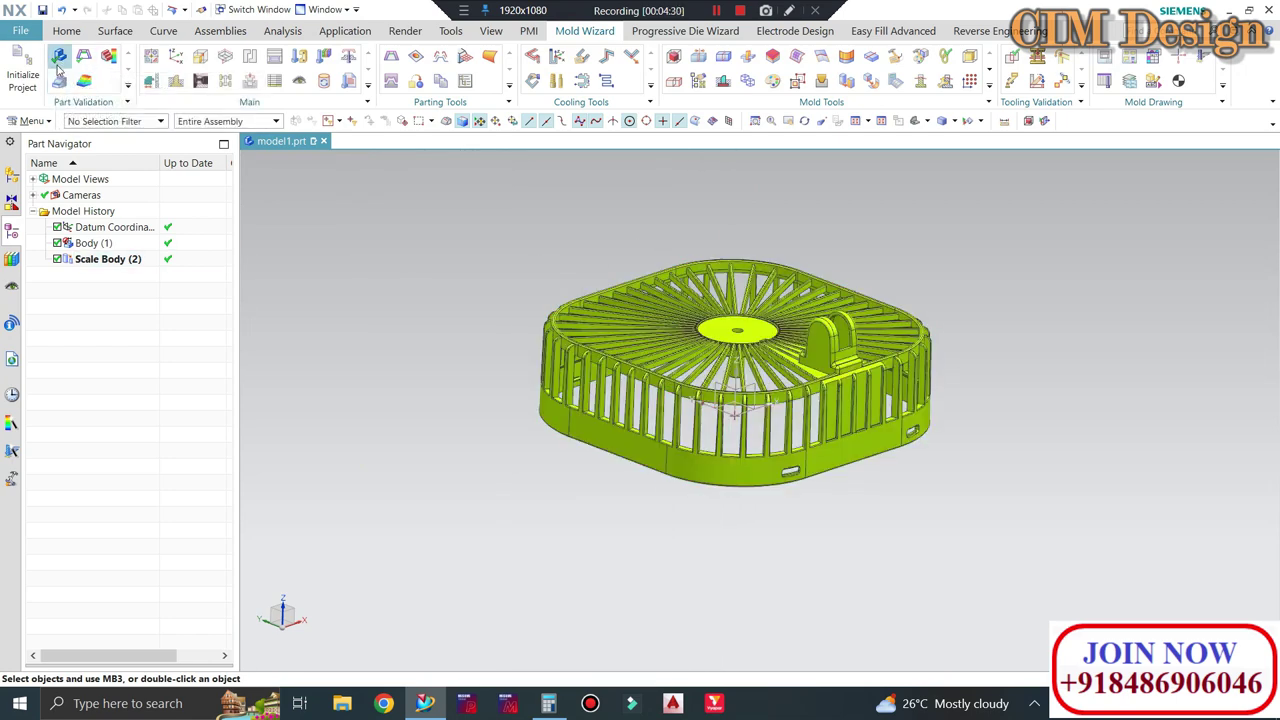
{"action": "left_click", "coordinate": [59, 55]}
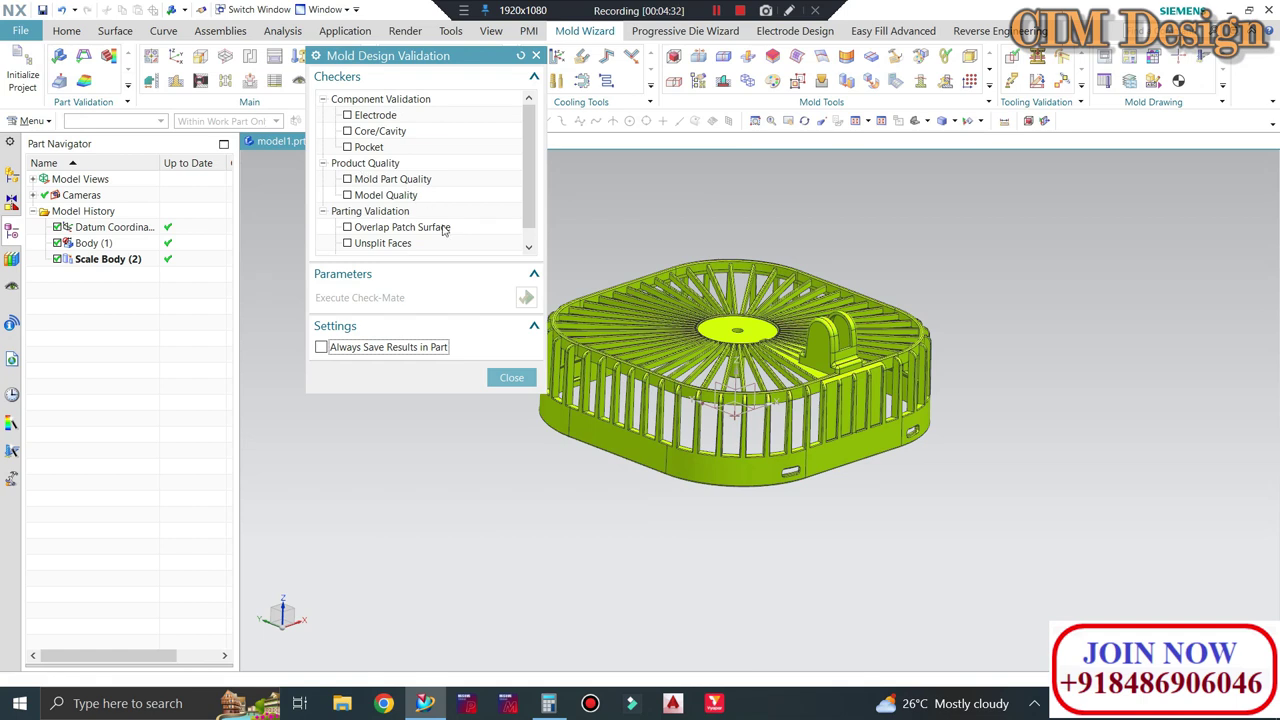
{"action": "left_click", "coordinate": [347, 131]}
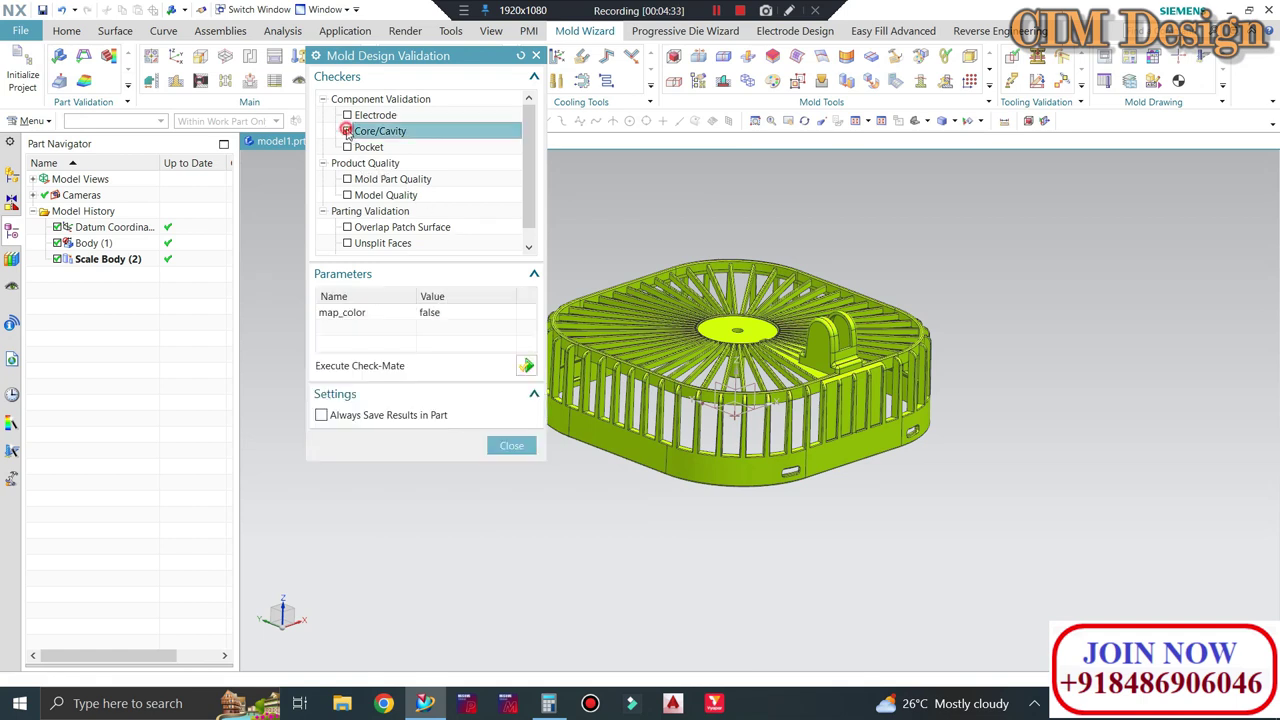
{"action": "left_click", "coordinate": [347, 179]}
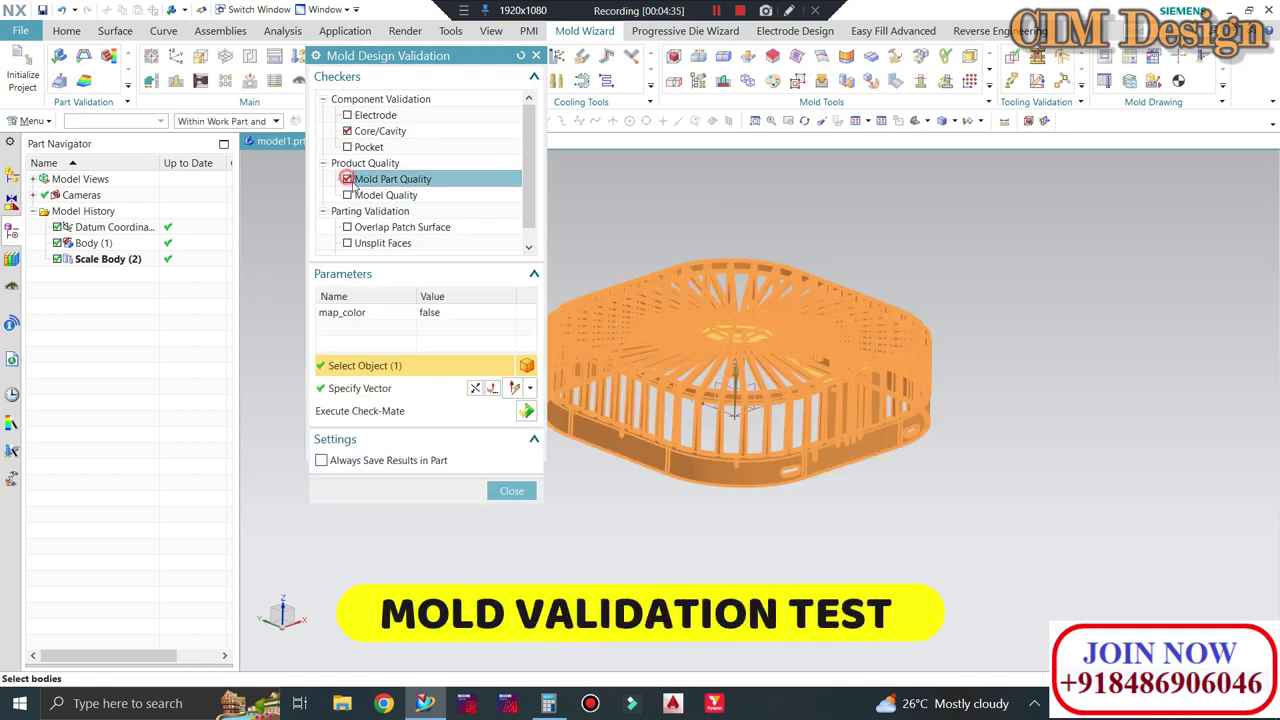
{"action": "left_click", "coordinate": [526, 411]}
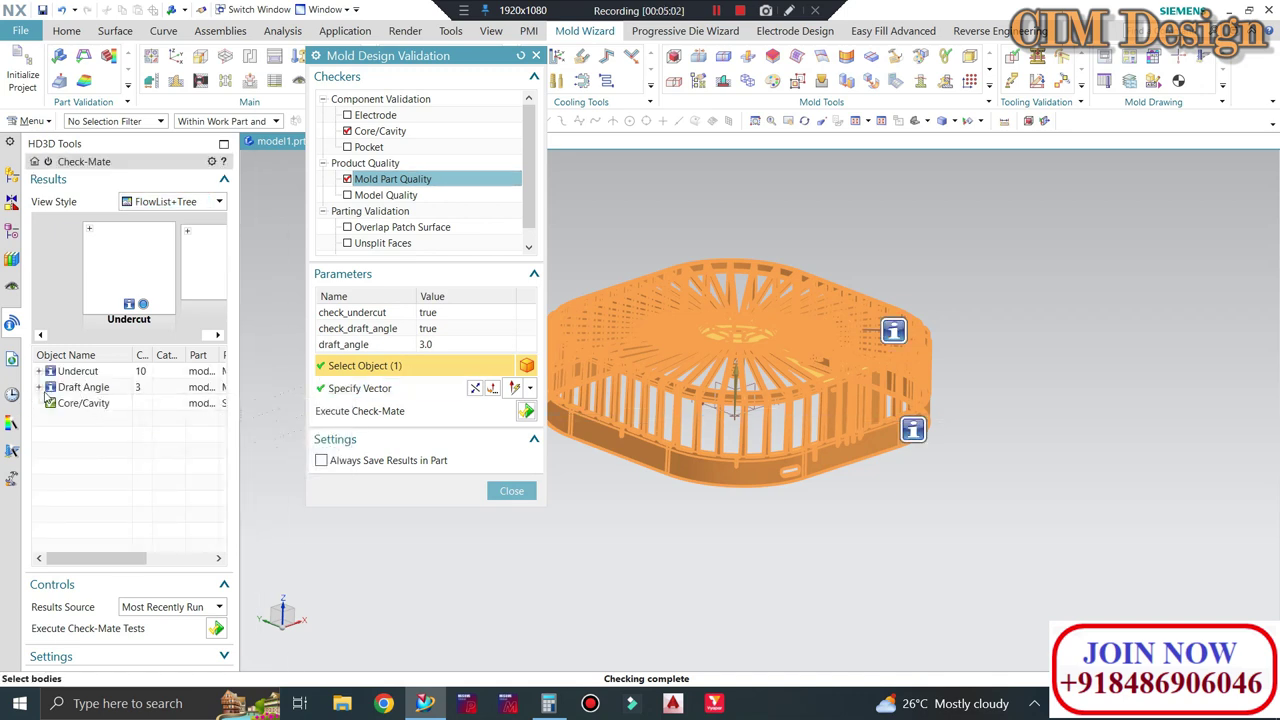
Open the Draft Angle check result and expand its More Detail section
{"action": "left_click", "coordinate": [66, 388]}
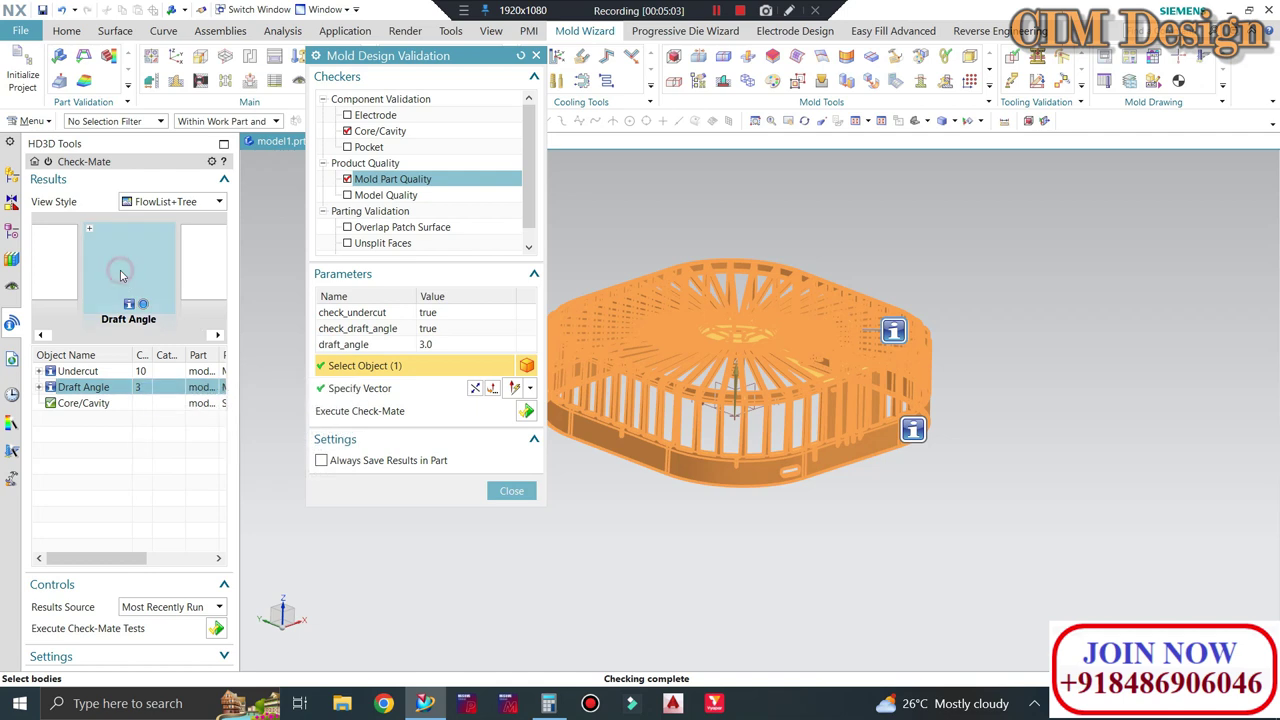
{"action": "double_click", "coordinate": [121, 276]}
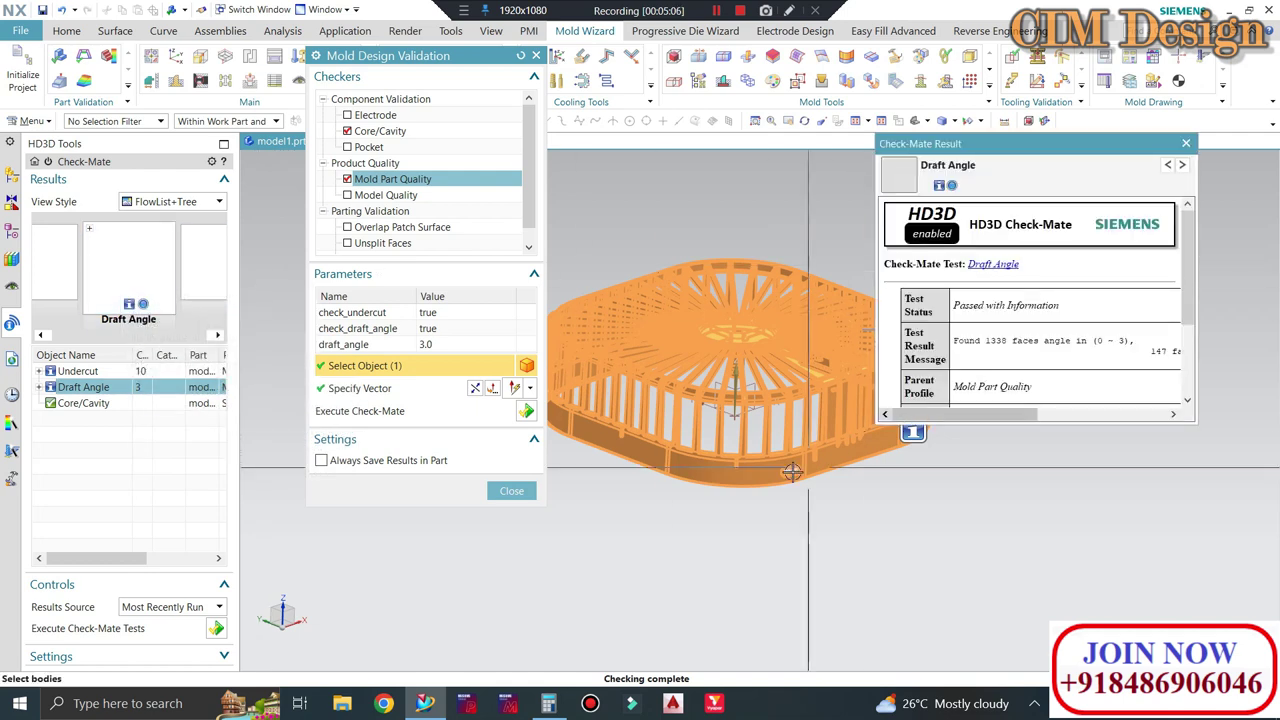
{"action": "scroll", "coordinate": [987, 373], "scroll_direction": "down", "scroll_amount": 2}
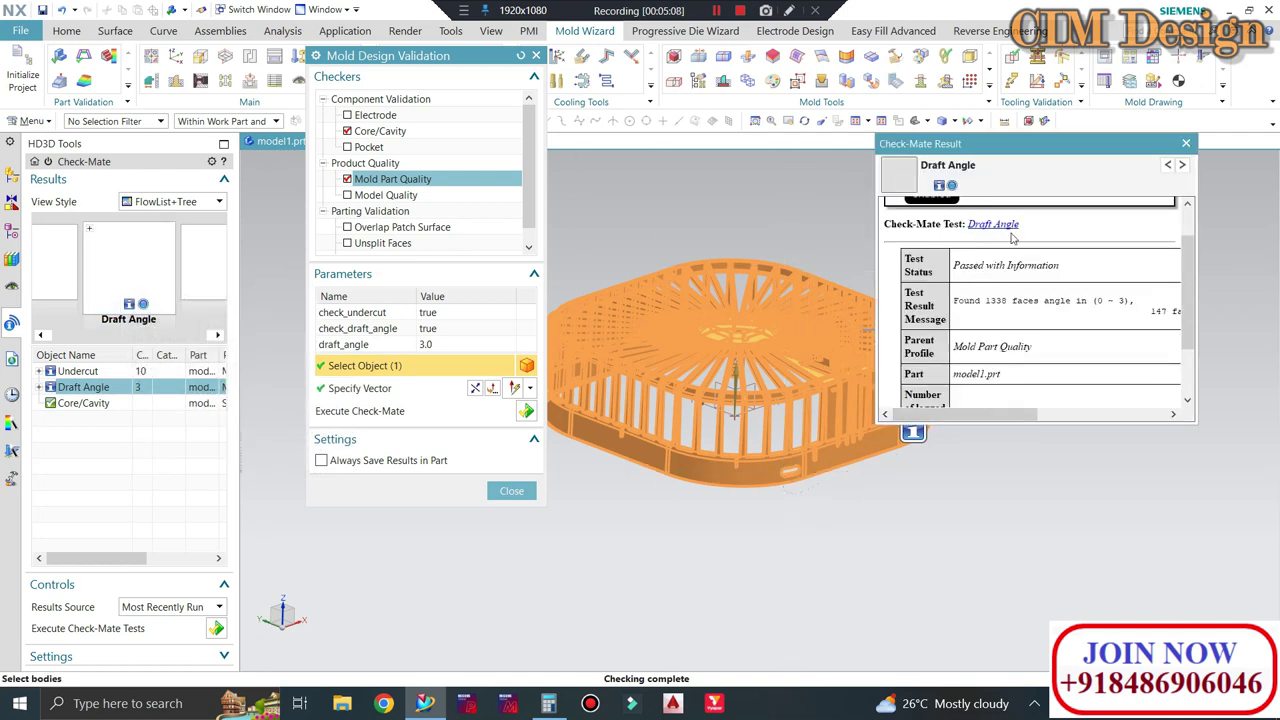
{"action": "scroll", "coordinate": [1048, 337], "scroll_direction": "down", "scroll_amount": 2}
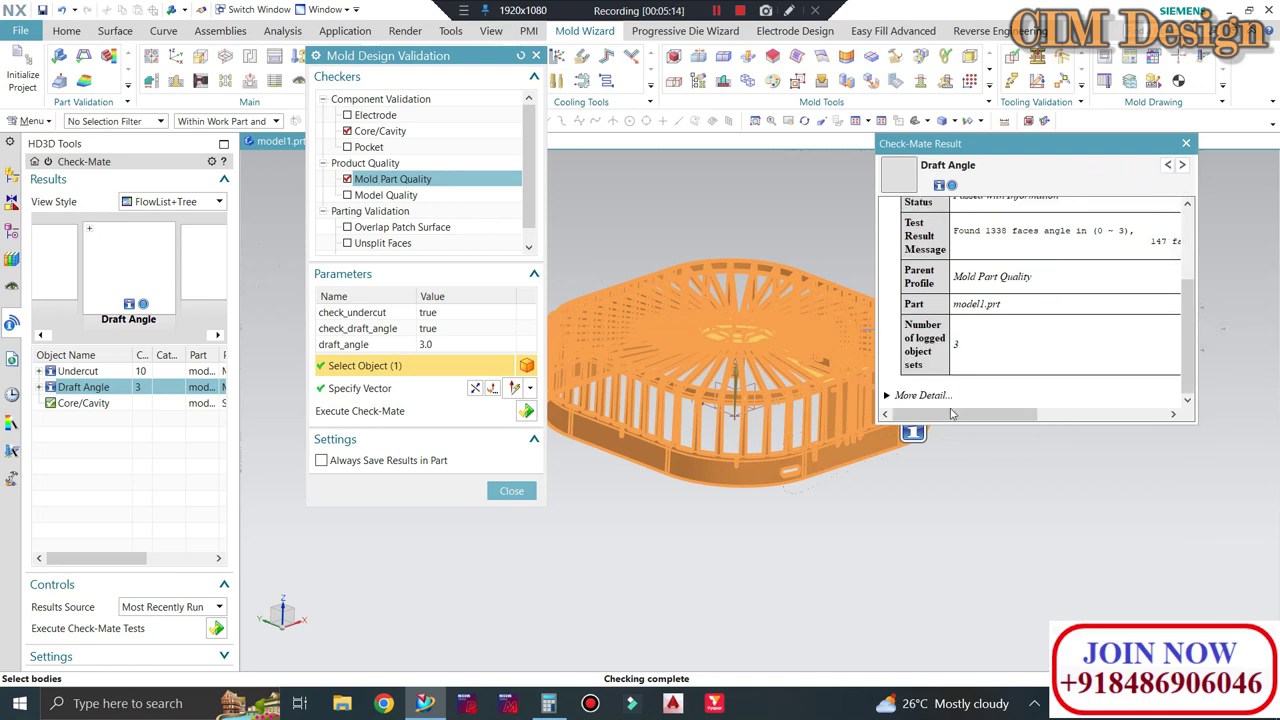
{"action": "left_click", "coordinate": [913, 396]}
{"action": "scroll", "coordinate": [1040, 340], "scroll_direction": "down", "scroll_amount": 3}
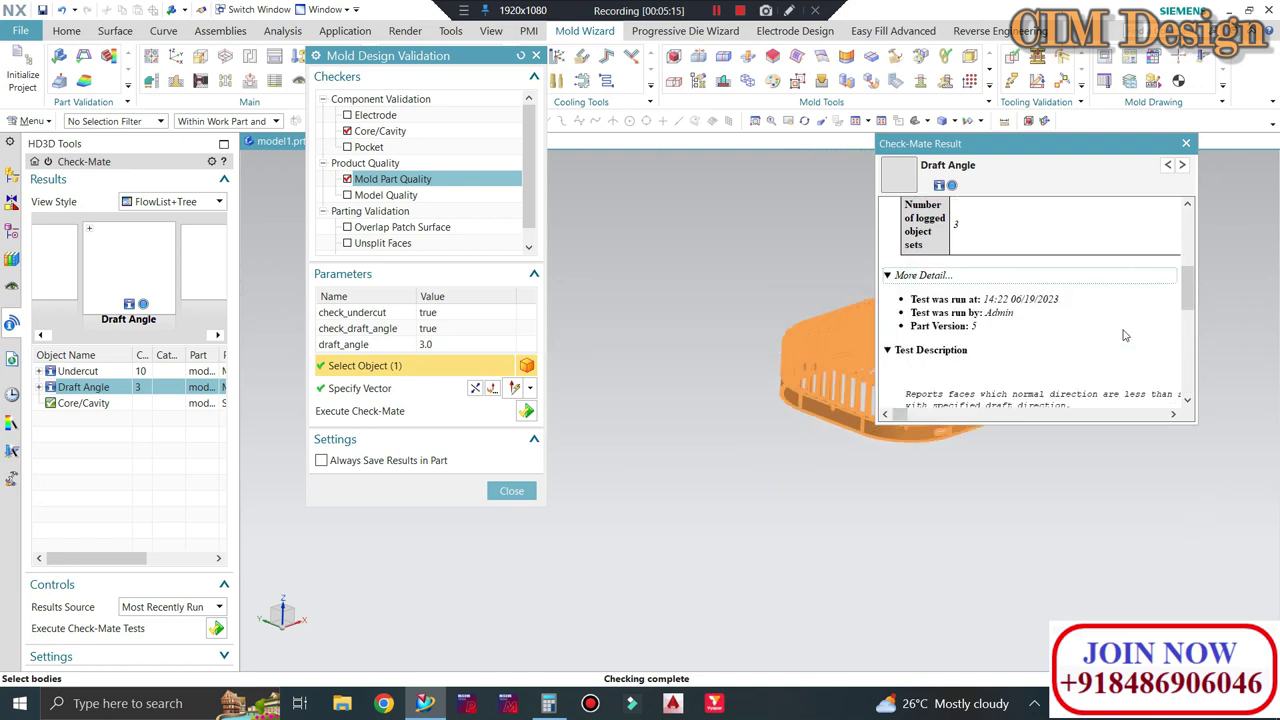
{"action": "scroll", "coordinate": [1100, 340], "scroll_direction": "down", "scroll_amount": 4}
{"action": "scroll", "coordinate": [1122, 337], "scroll_direction": "down", "scroll_amount": 3}
{"action": "scroll", "coordinate": [1122, 337], "scroll_direction": "down", "scroll_amount": 2}
{"action": "scroll", "coordinate": [1090, 348], "scroll_direction": "down", "scroll_amount": 1}
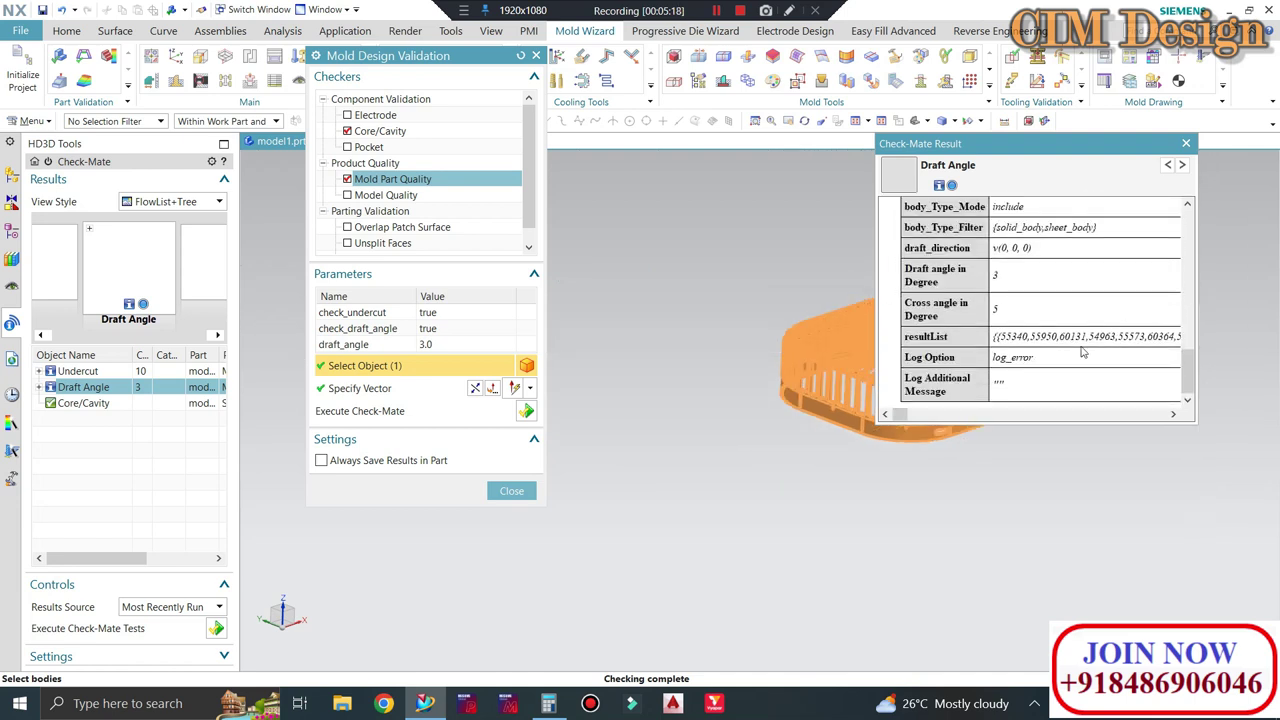
Review the Core/Cavity result details, then close the result window and validation dialog
{"action": "left_click", "coordinate": [1182, 164]}
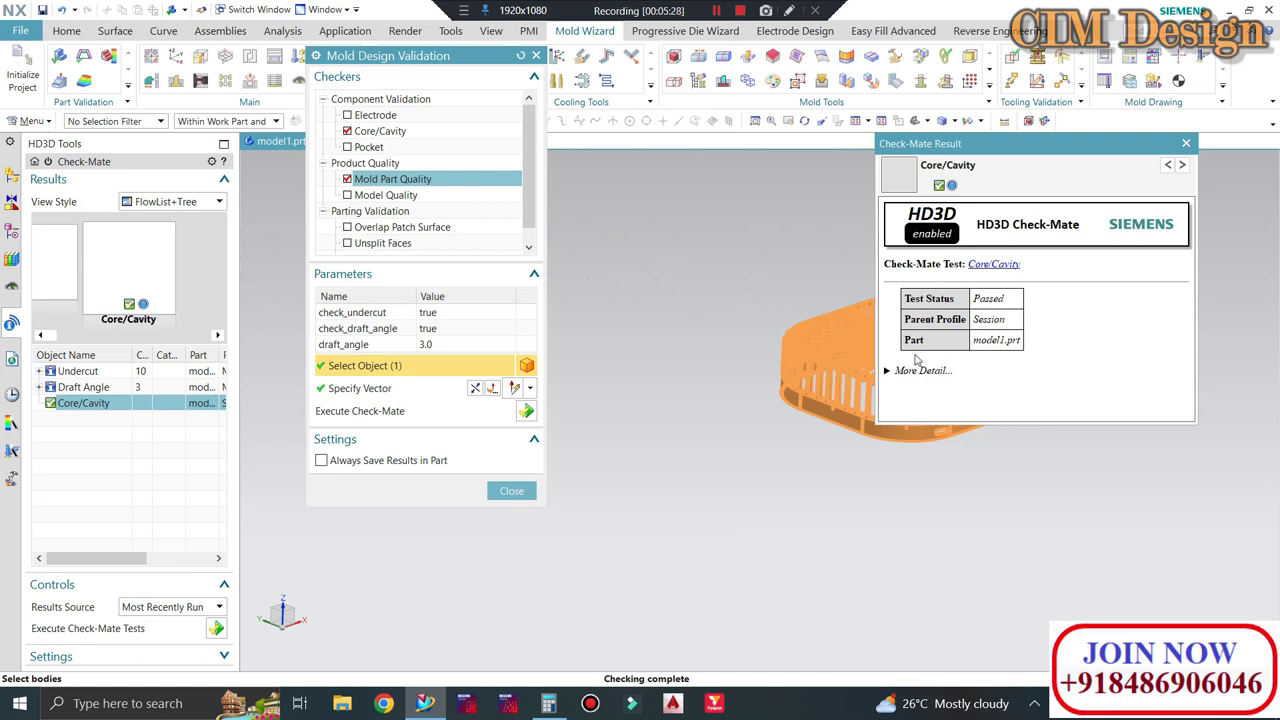
{"action": "left_click", "coordinate": [888, 371]}
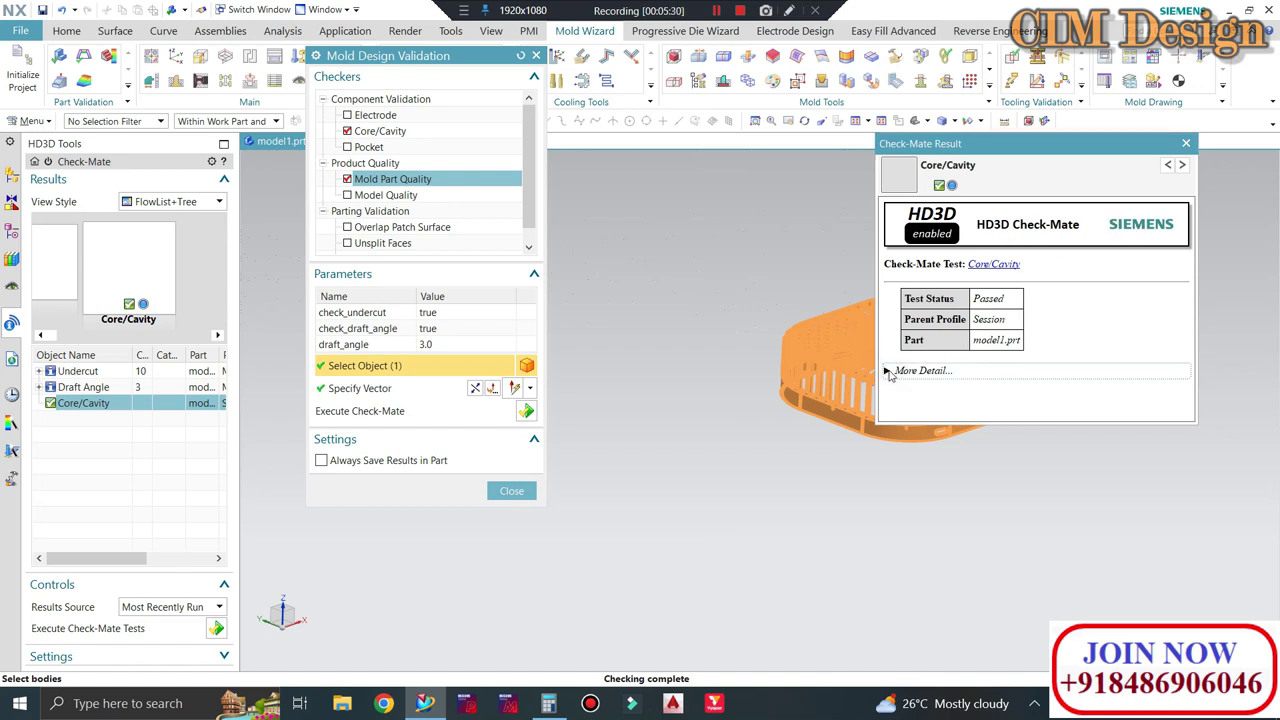
{"action": "scroll", "coordinate": [1003, 360], "scroll_direction": "down", "scroll_amount": 1}
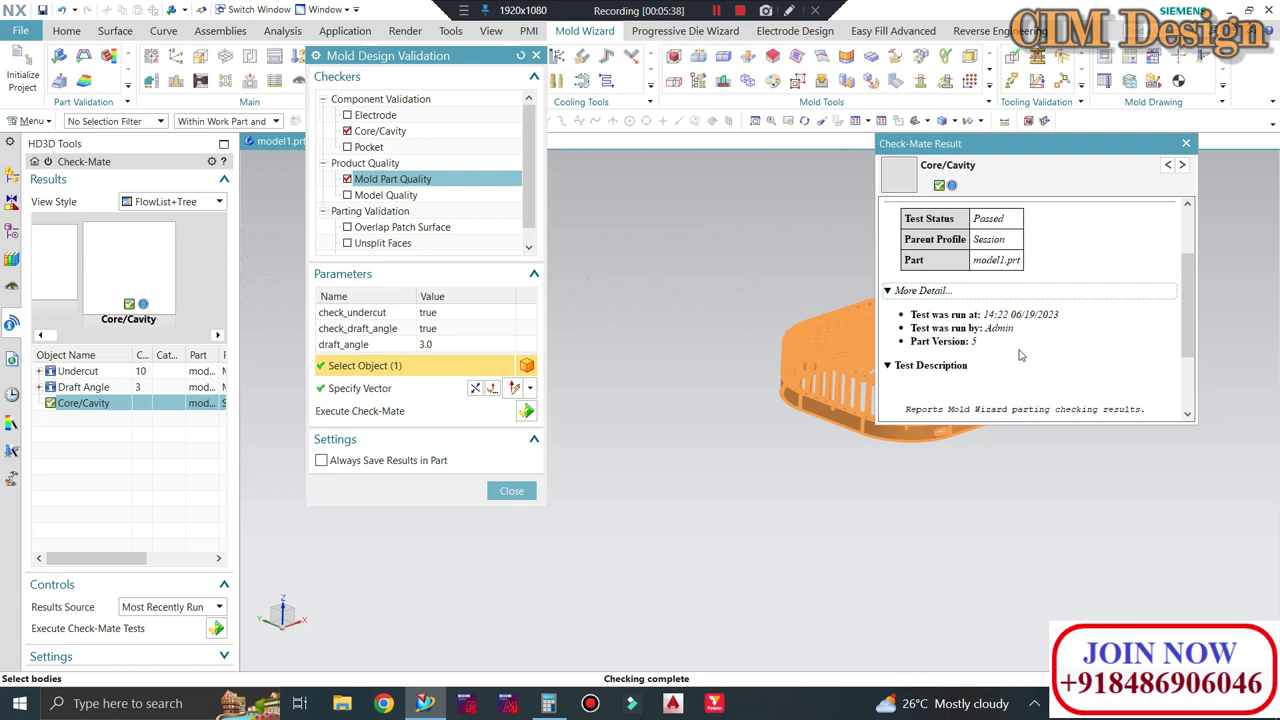
{"action": "left_click", "coordinate": [1187, 143]}
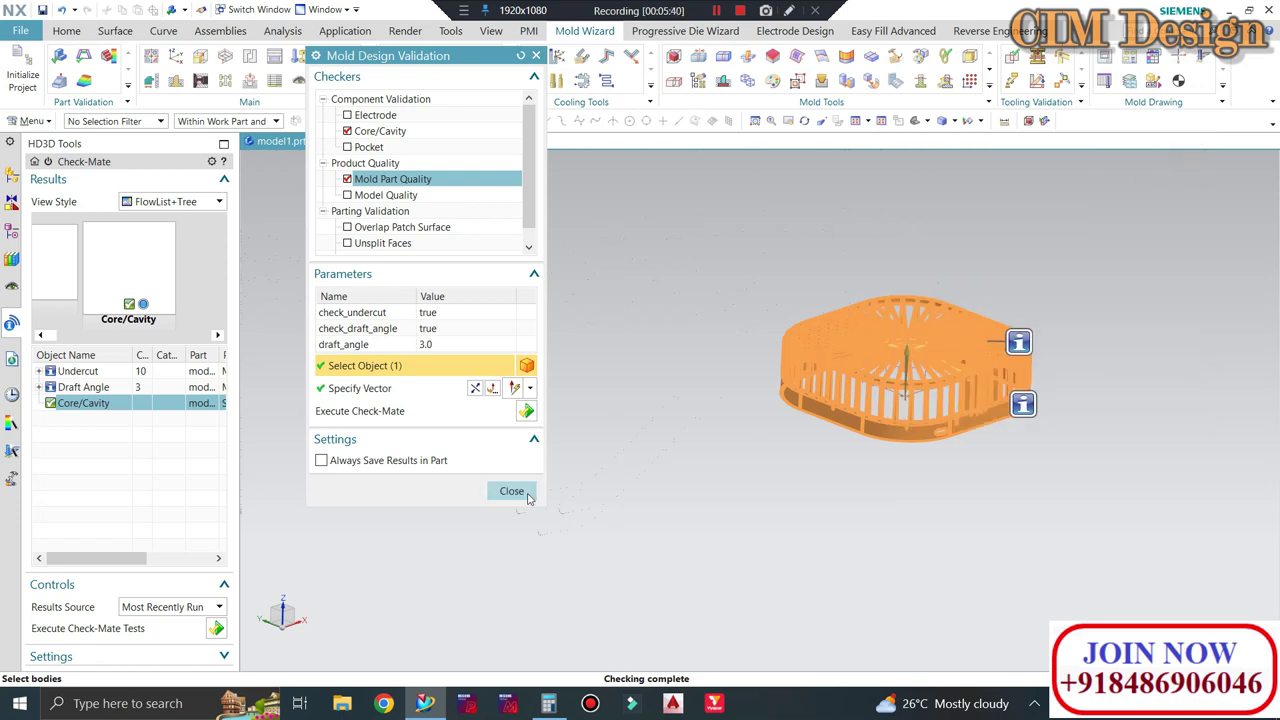
{"action": "left_click", "coordinate": [520, 490]}
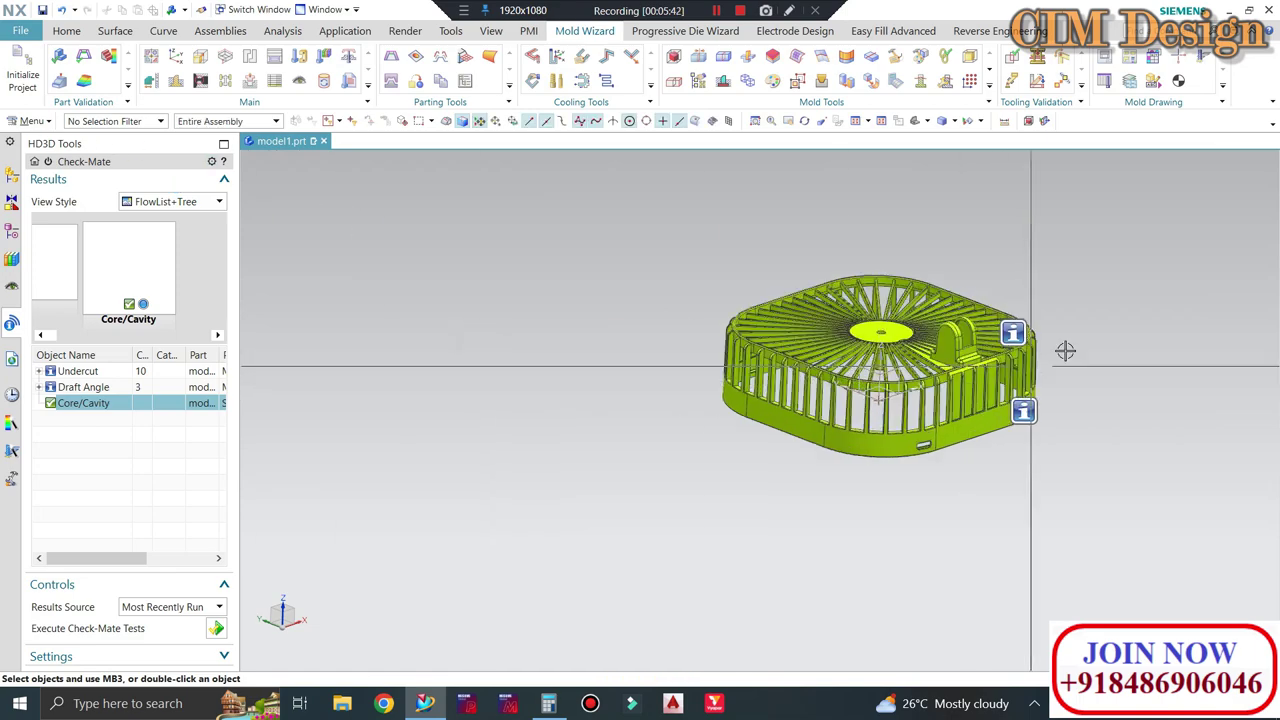
Zoom in on the fan cover beside the Assembly Navigator listing model1
{"action": "scroll", "coordinate": [1063, 330], "scroll_direction": "up", "scroll_amount": 4}
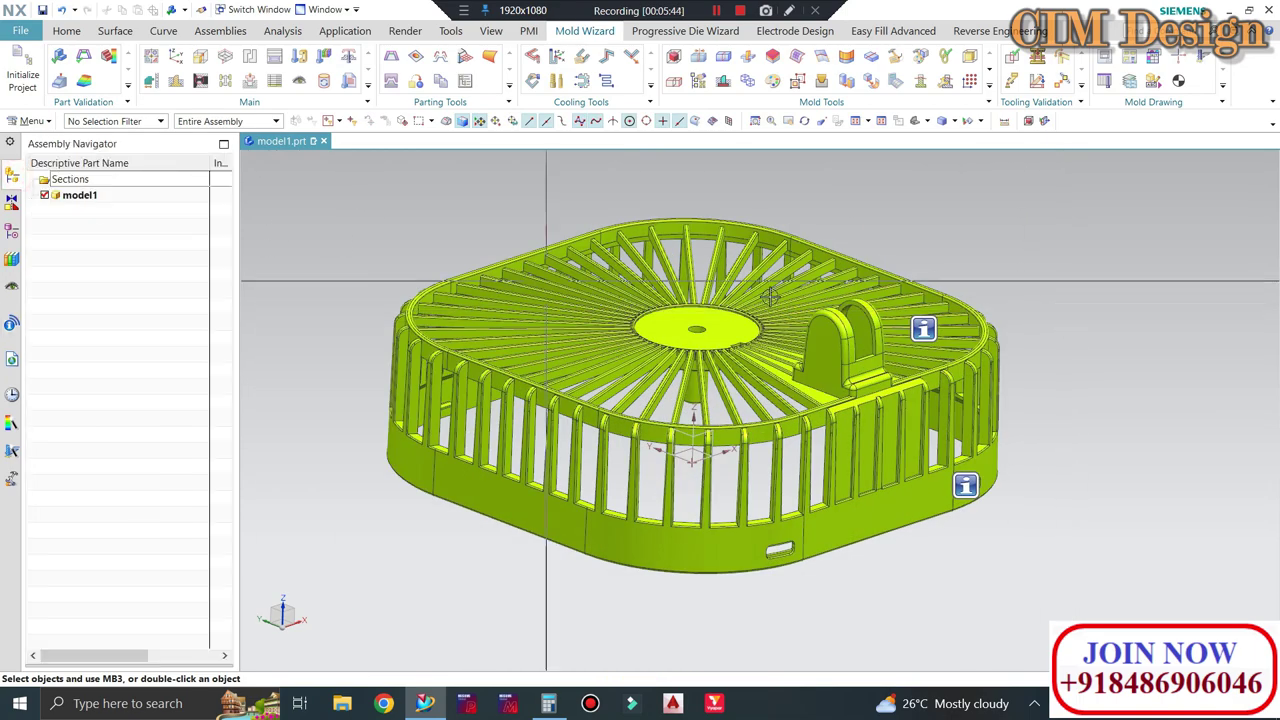
{"action": "scroll", "coordinate": [1025, 300], "scroll_direction": "up", "scroll_amount": 1}
{"action": "scroll", "coordinate": [1023, 297], "scroll_direction": "up", "scroll_amount": 1}
{"action": "scroll", "coordinate": [1030, 292], "scroll_direction": "up", "scroll_amount": 1}
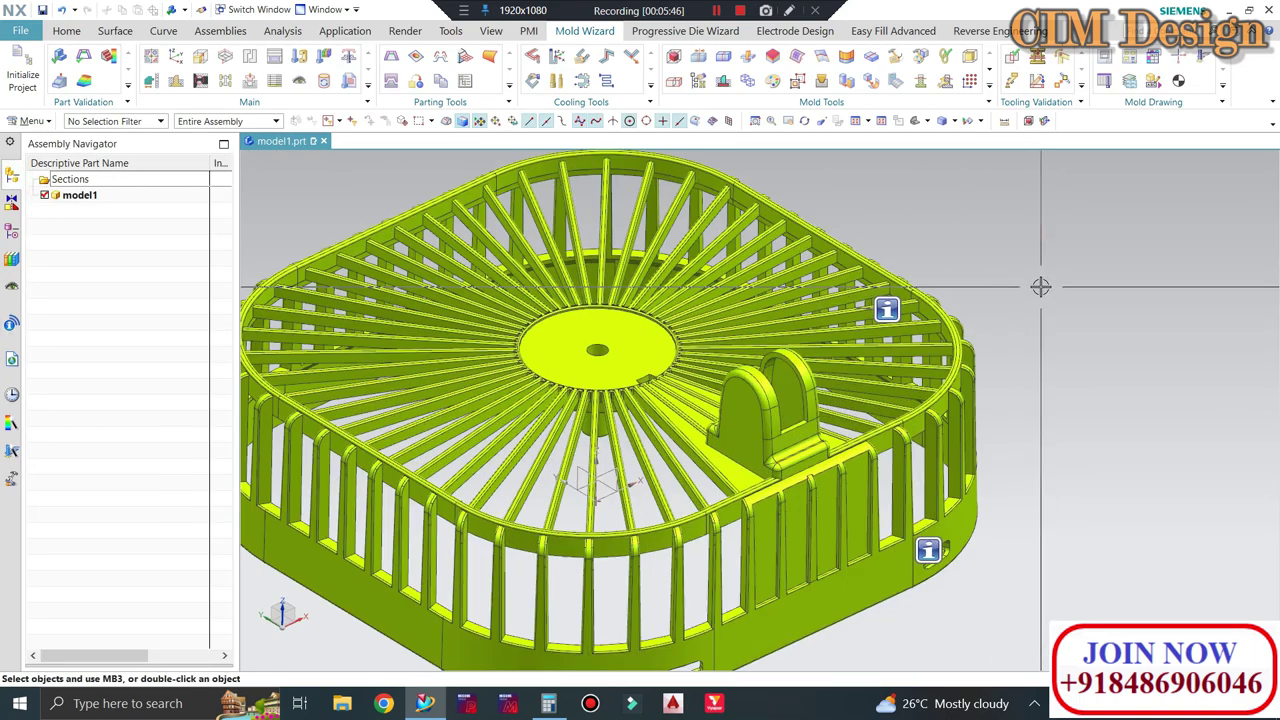
{"action": "scroll", "coordinate": [1036, 270], "scroll_direction": "down", "scroll_amount": 2}
{"action": "scroll", "coordinate": [1034, 259], "scroll_direction": "up", "scroll_amount": 1}
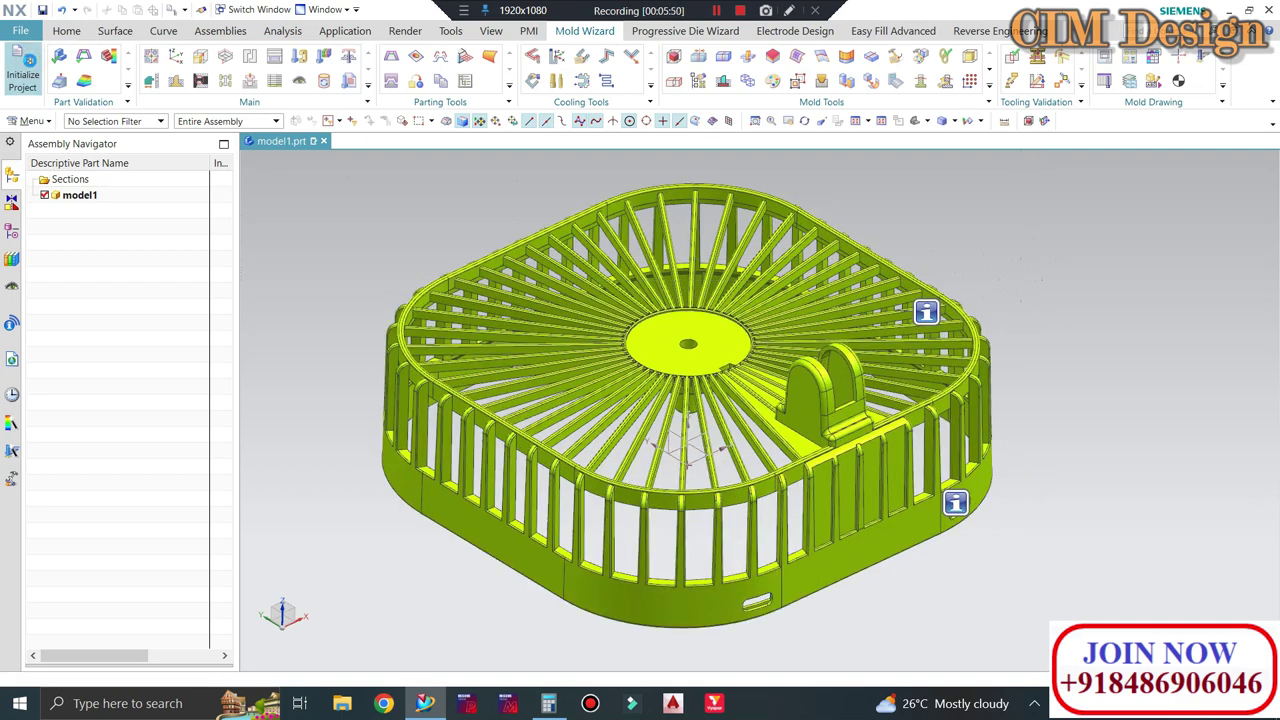
Cancel Initialize Project and rename model1.prt to FAN_COVER.prt in Name Parts
{"action": "left_click", "coordinate": [22, 62]}
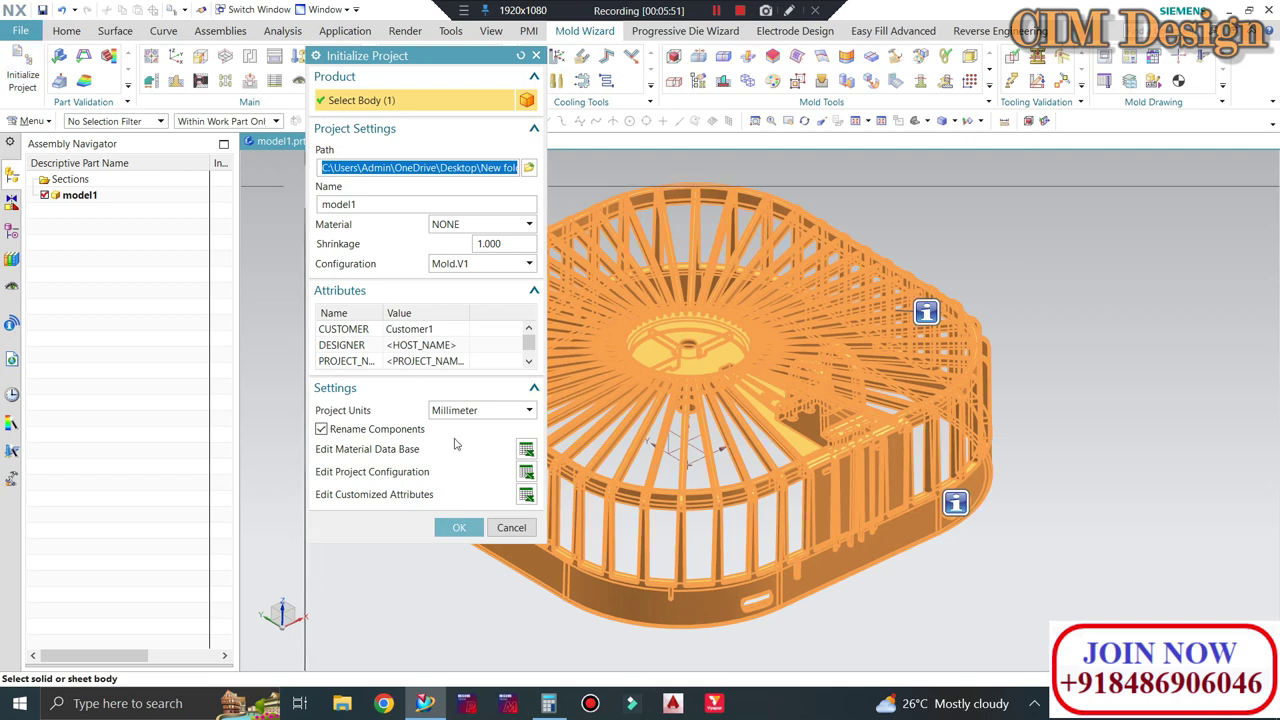
{"action": "left_click", "coordinate": [500, 531]}
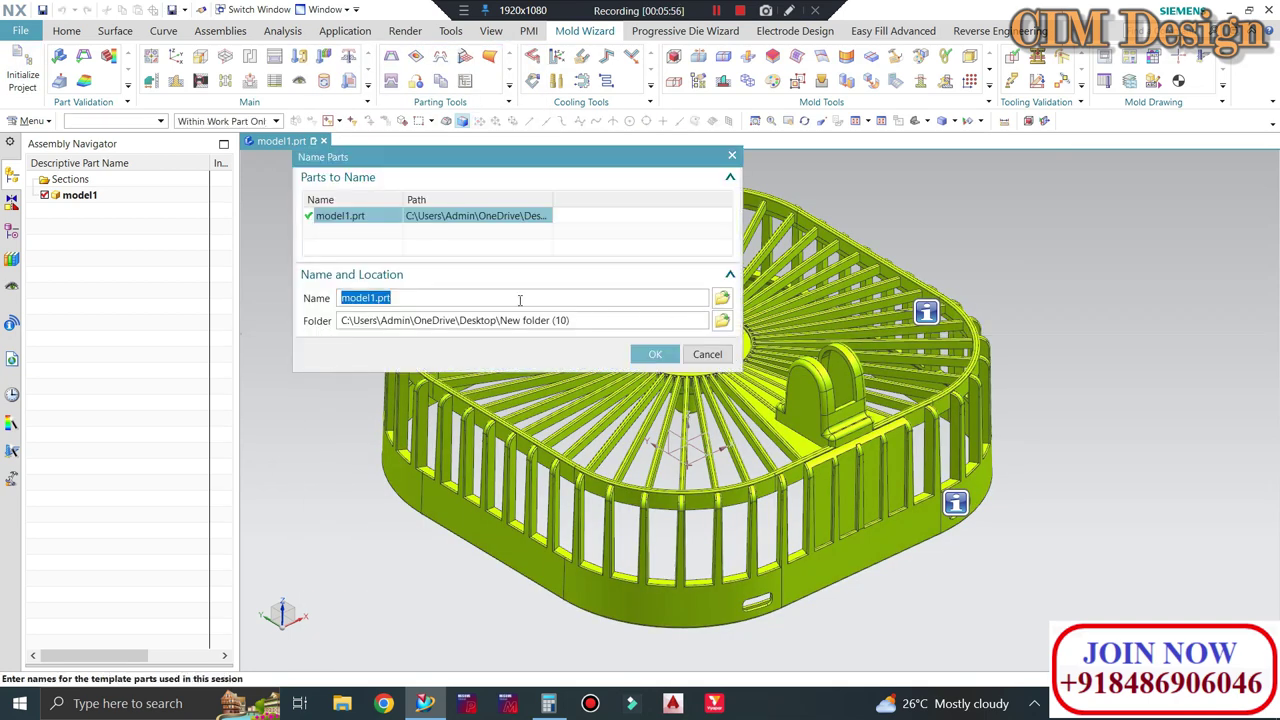
{"action": "type", "text": "FAN_COVER"}
{"action": "double_click", "coordinate": [517, 297]}
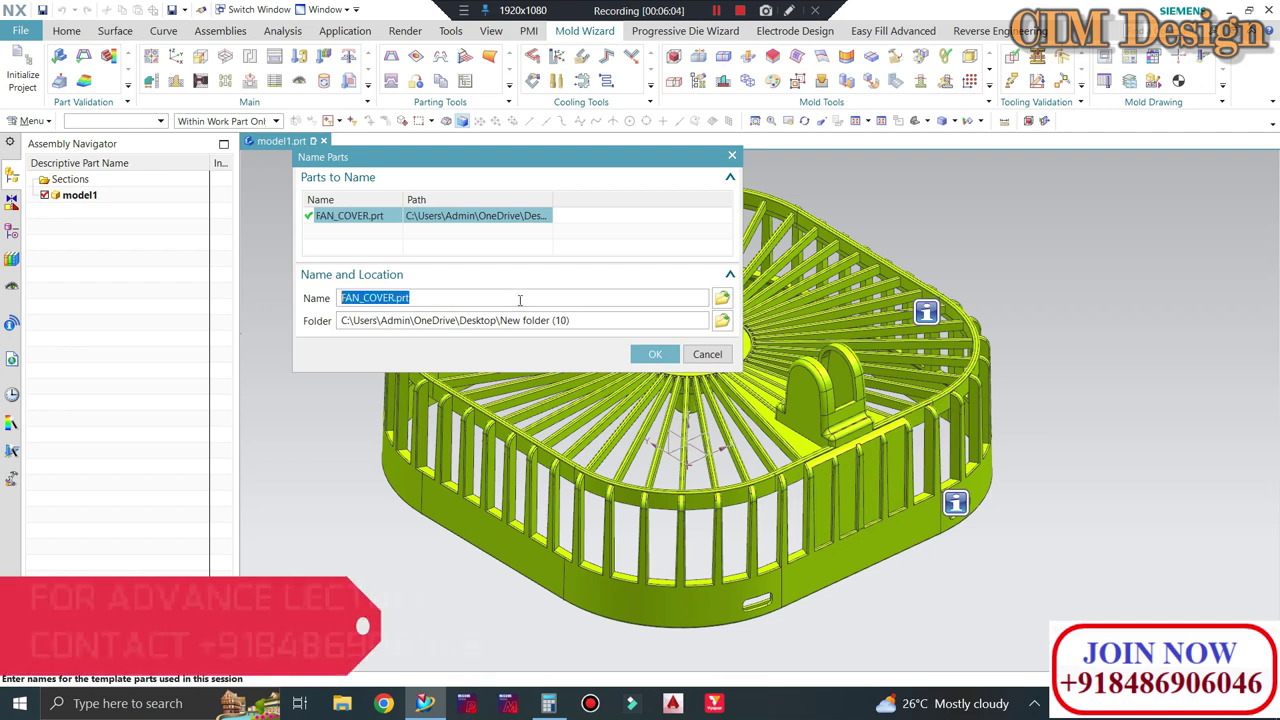
{"action": "left_click", "coordinate": [648, 353]}
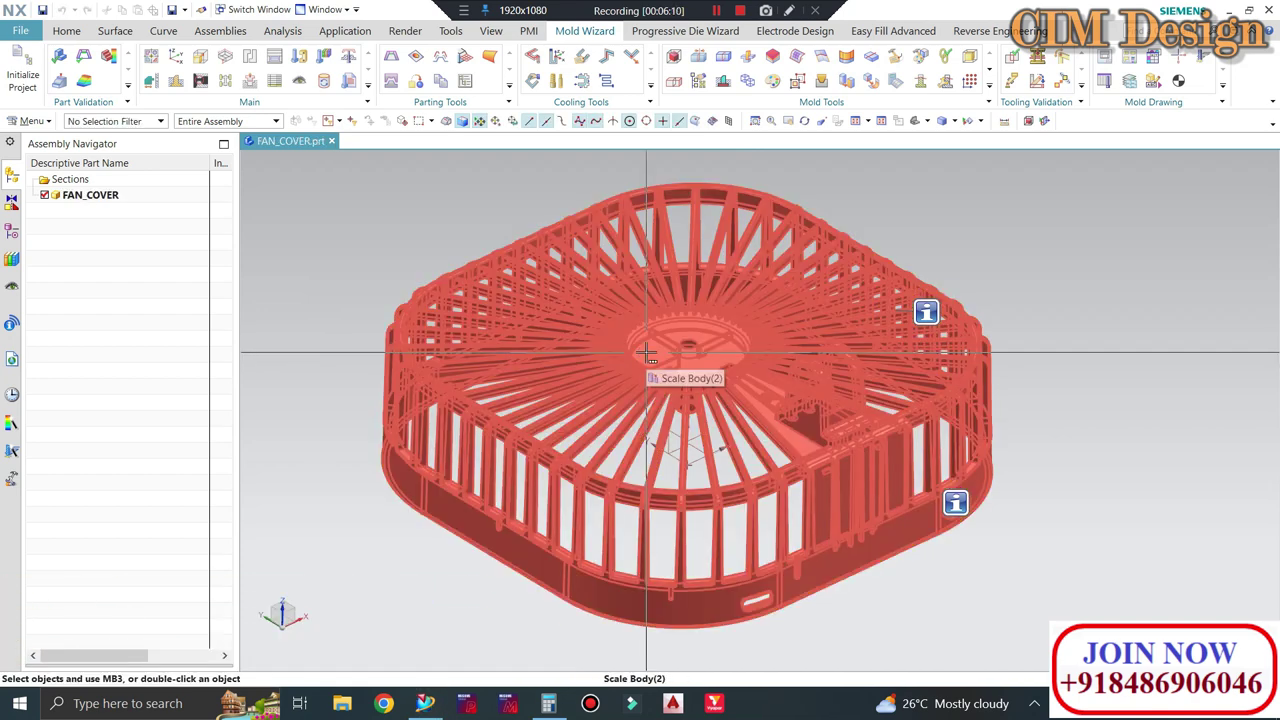
Initialize the FAN_COVER project with Material ABS, Shrinkage 1.006 and Project Units Millimeter
{"action": "left_click", "coordinate": [16, 66]}
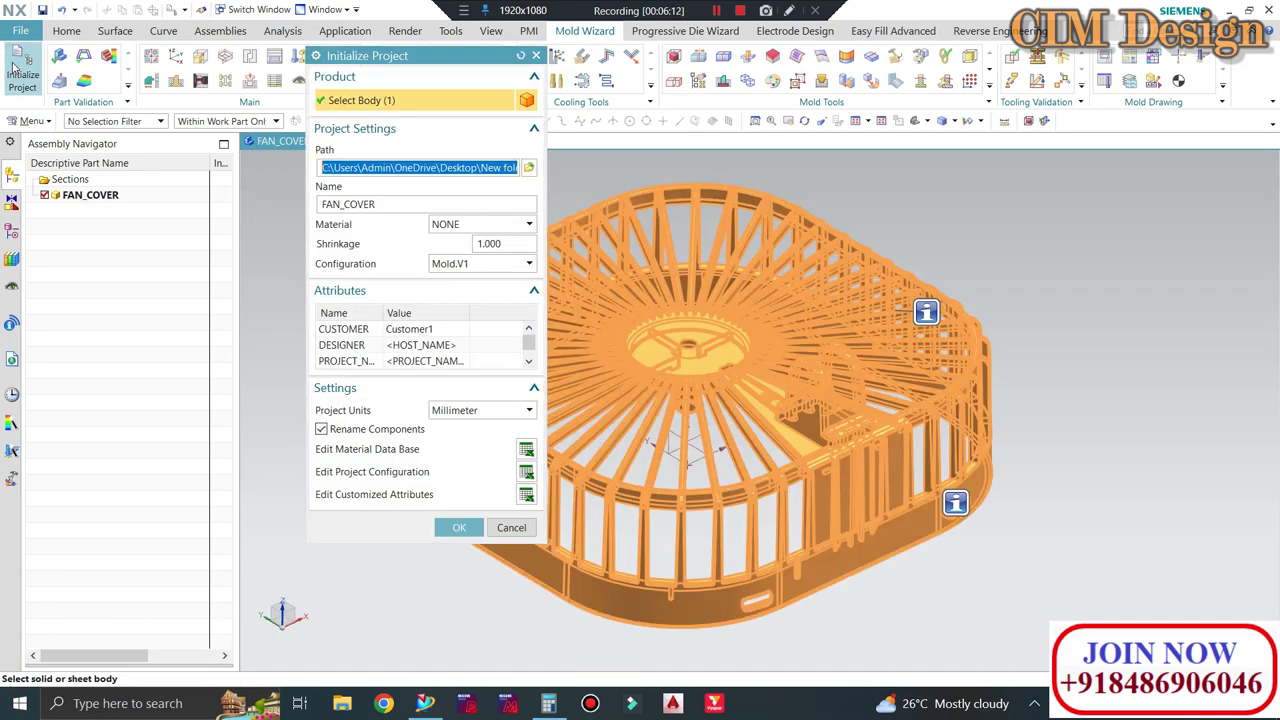
{"action": "left_click", "coordinate": [450, 228]}
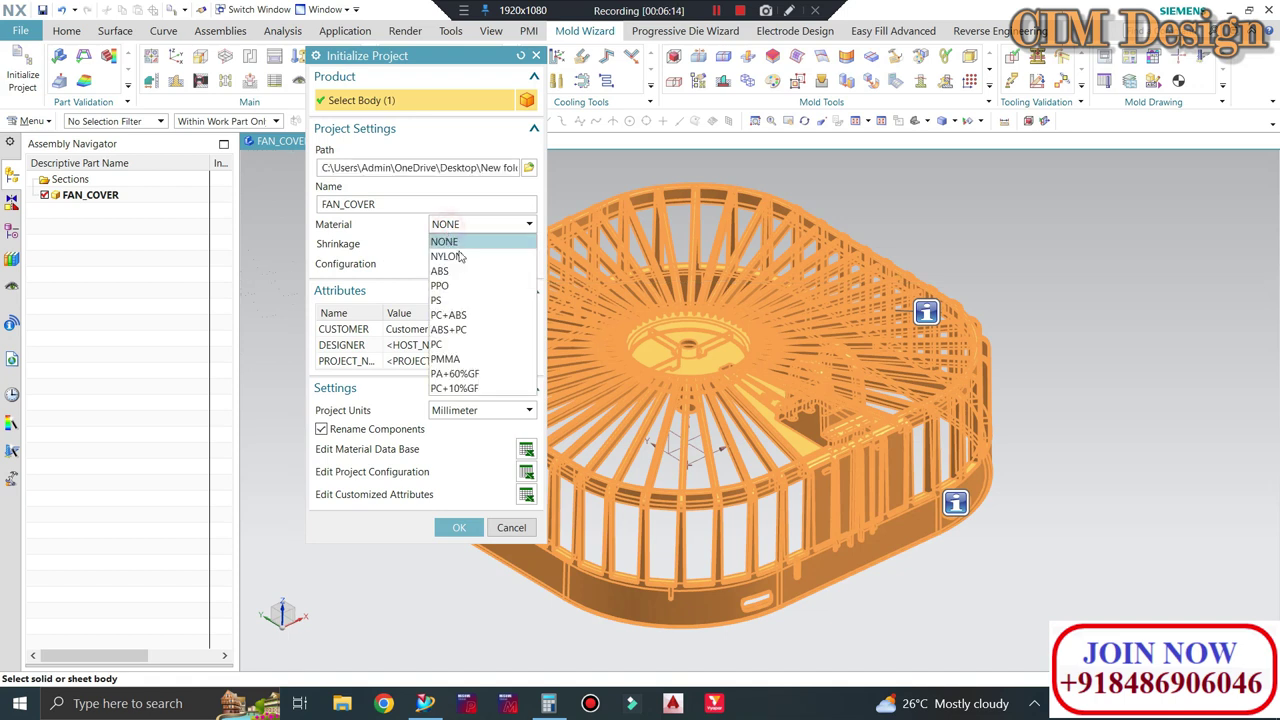
{"action": "left_click", "coordinate": [452, 271]}
{"action": "left_click", "coordinate": [510, 245]}
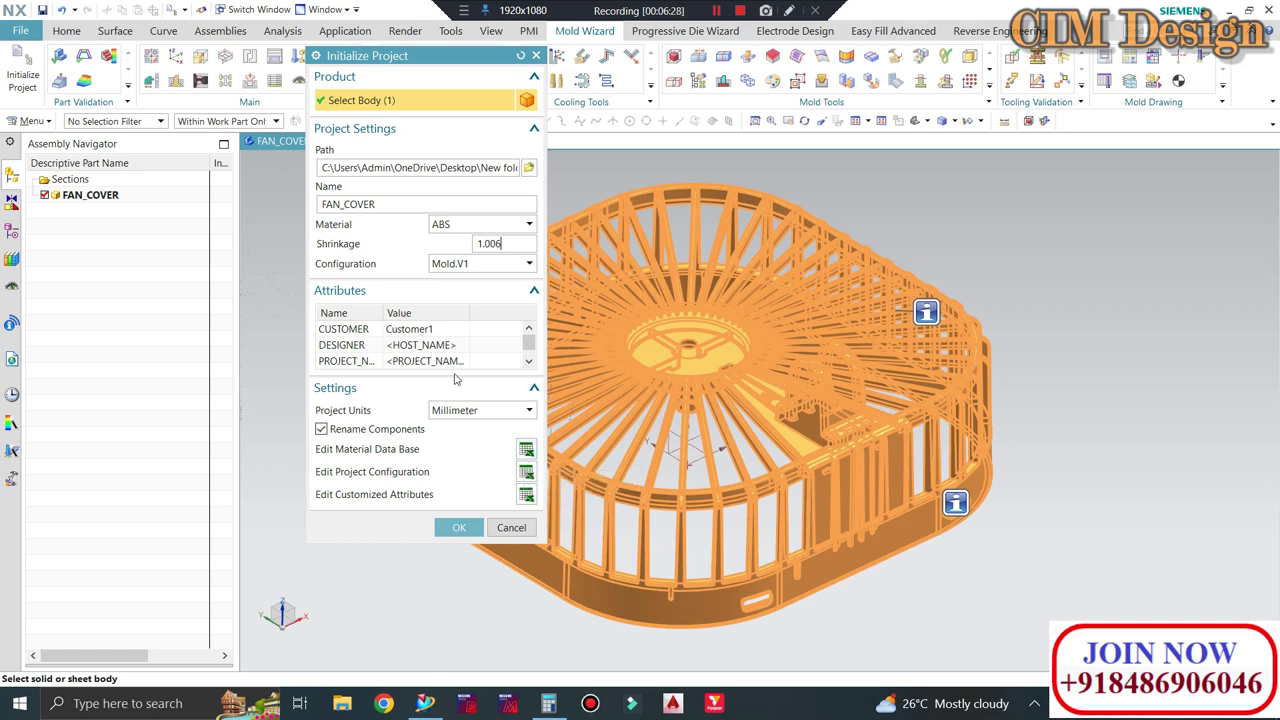
{"action": "left_click", "coordinate": [467, 412]}
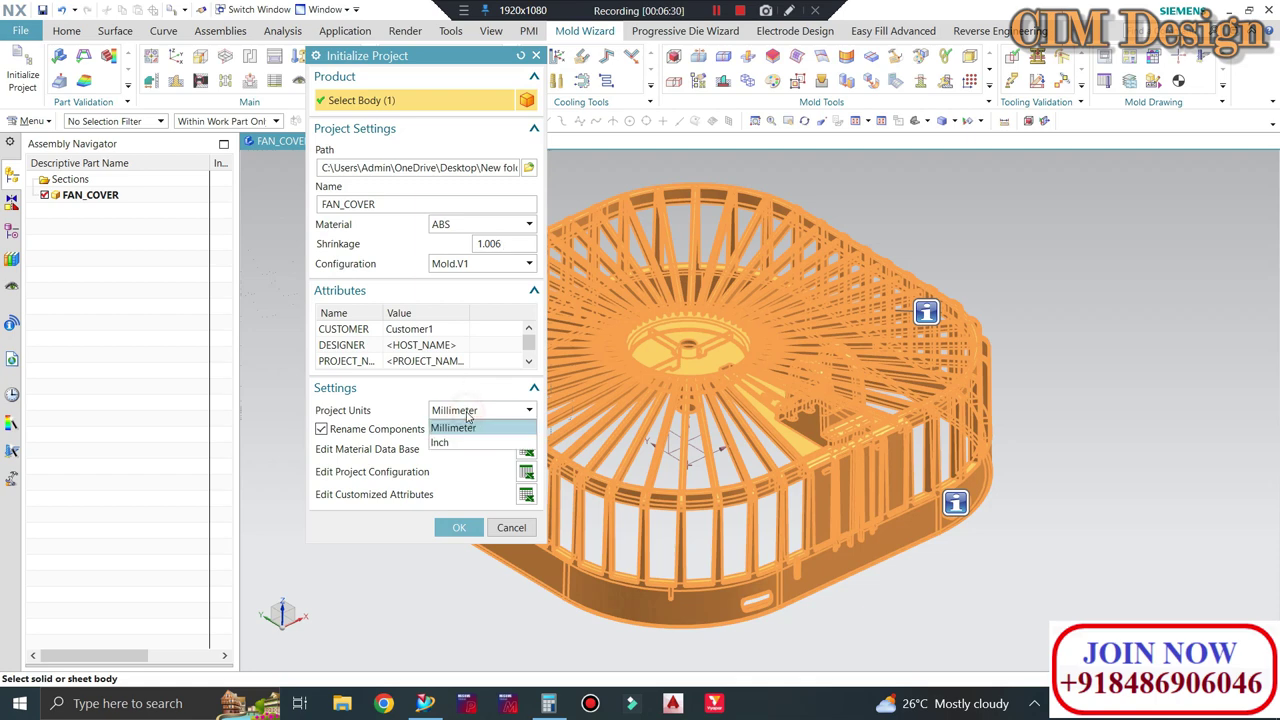
{"action": "left_click", "coordinate": [463, 428]}
{"action": "left_click", "coordinate": [459, 527]}
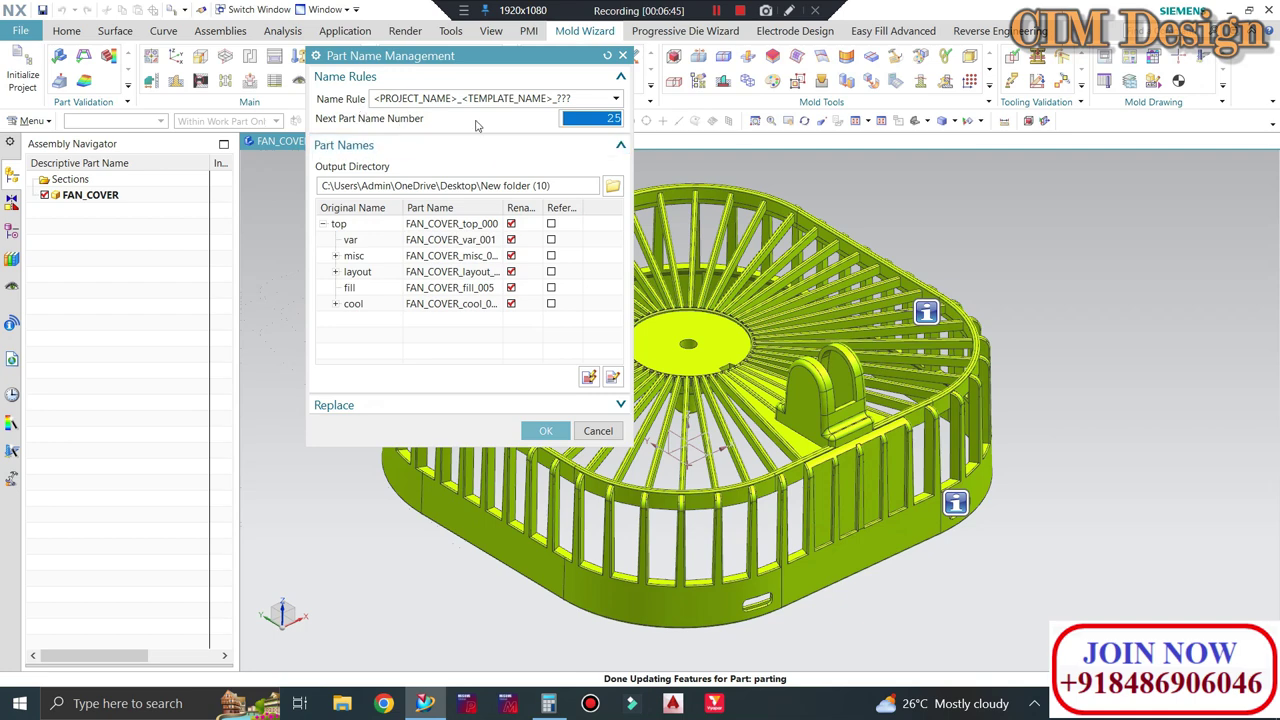
Accept the Part Name Management names to generate the FAN_COVER_top_000 assembly
{"action": "left_click", "coordinate": [545, 430]}
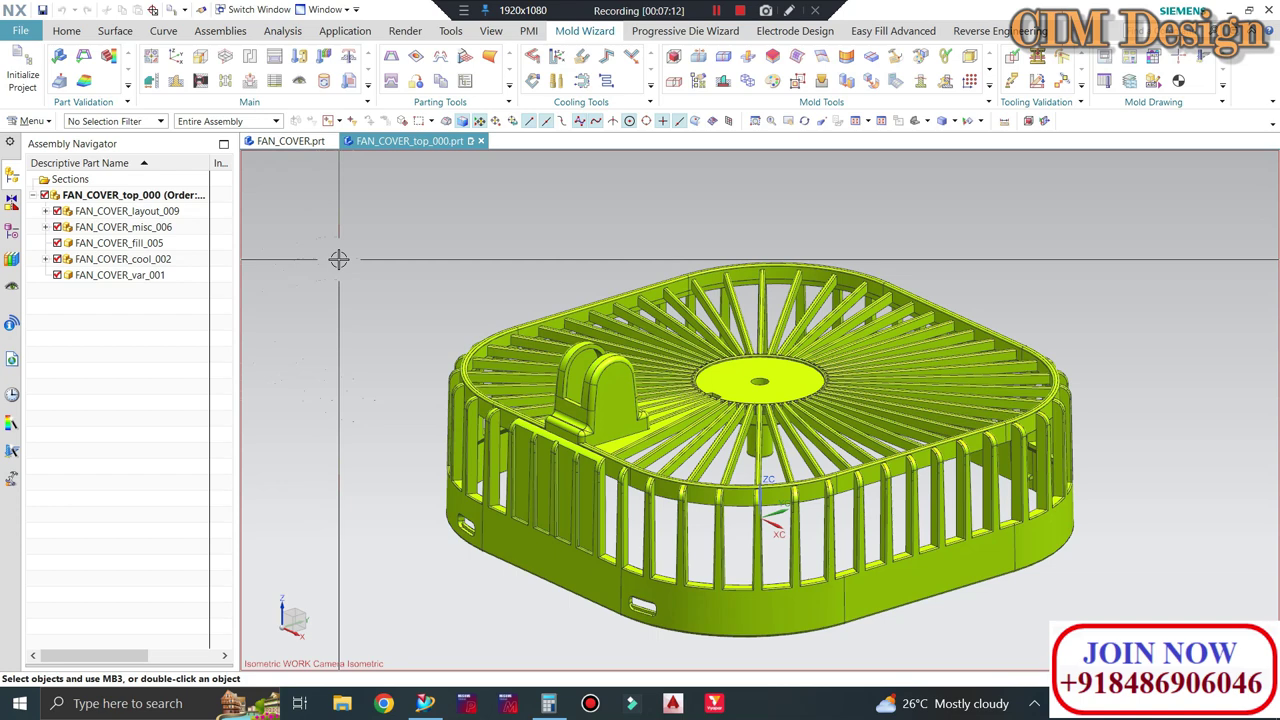
Set the Mold CSYS to Product Body Center with Lock Z Position, inspecting the origin
{"action": "left_click", "coordinate": [174, 62]}
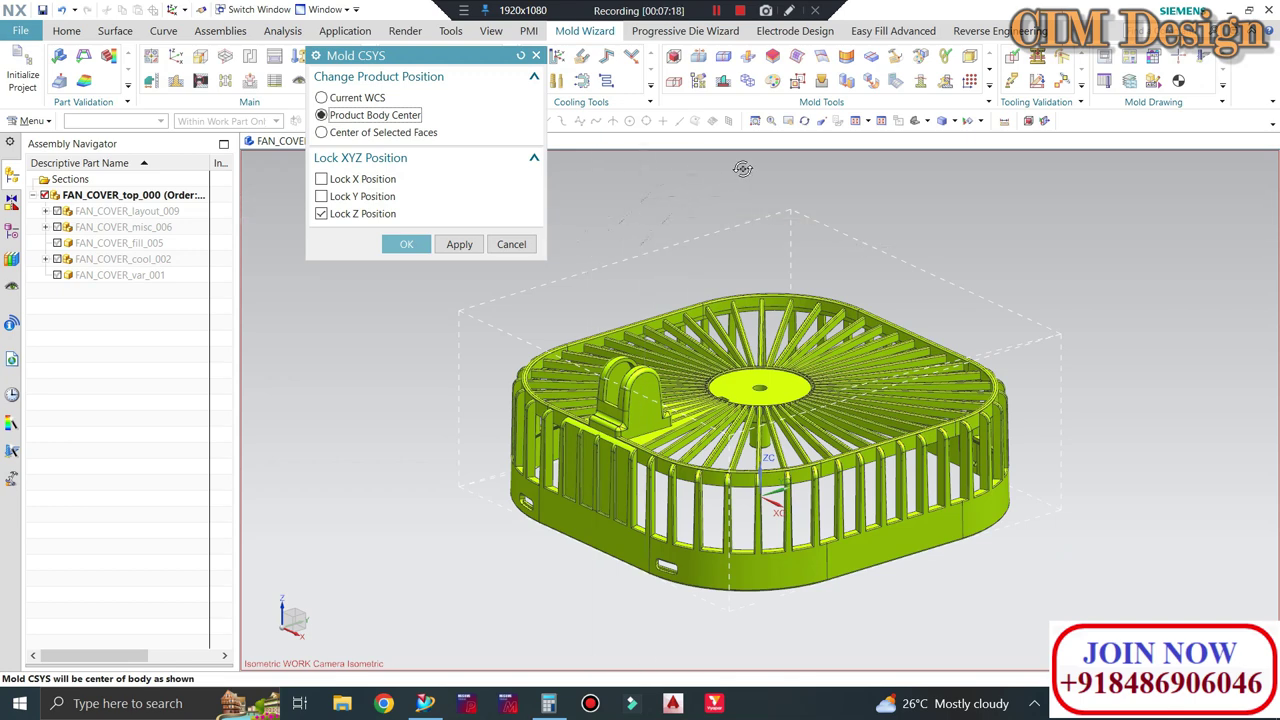
{"action": "middle_click_drag", "start_coordinate": [690, 197], "coordinate": [810, 181]}
{"action": "scroll", "coordinate": [762, 510], "scroll_direction": "up", "scroll_amount": 5}
{"action": "scroll", "coordinate": [750, 512], "scroll_direction": "up", "scroll_amount": 3}
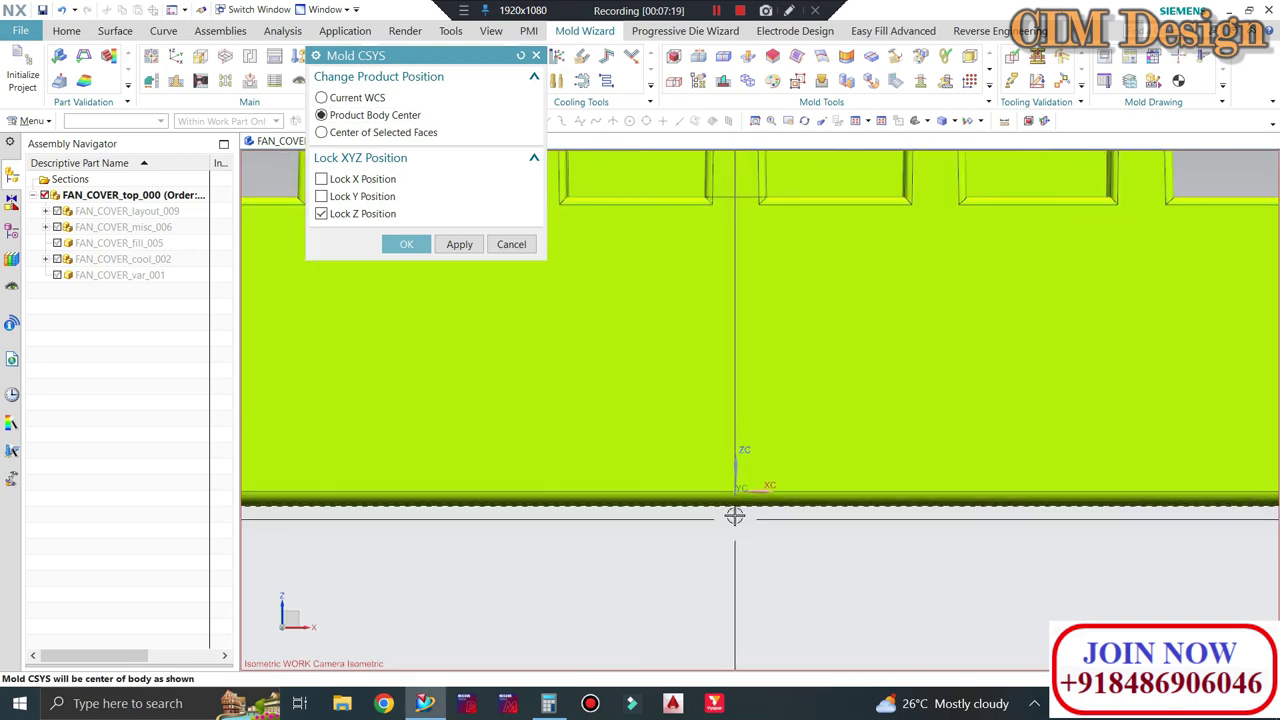
{"action": "middle_click_drag", "start_coordinate": [734, 514], "coordinate": [733, 495]}
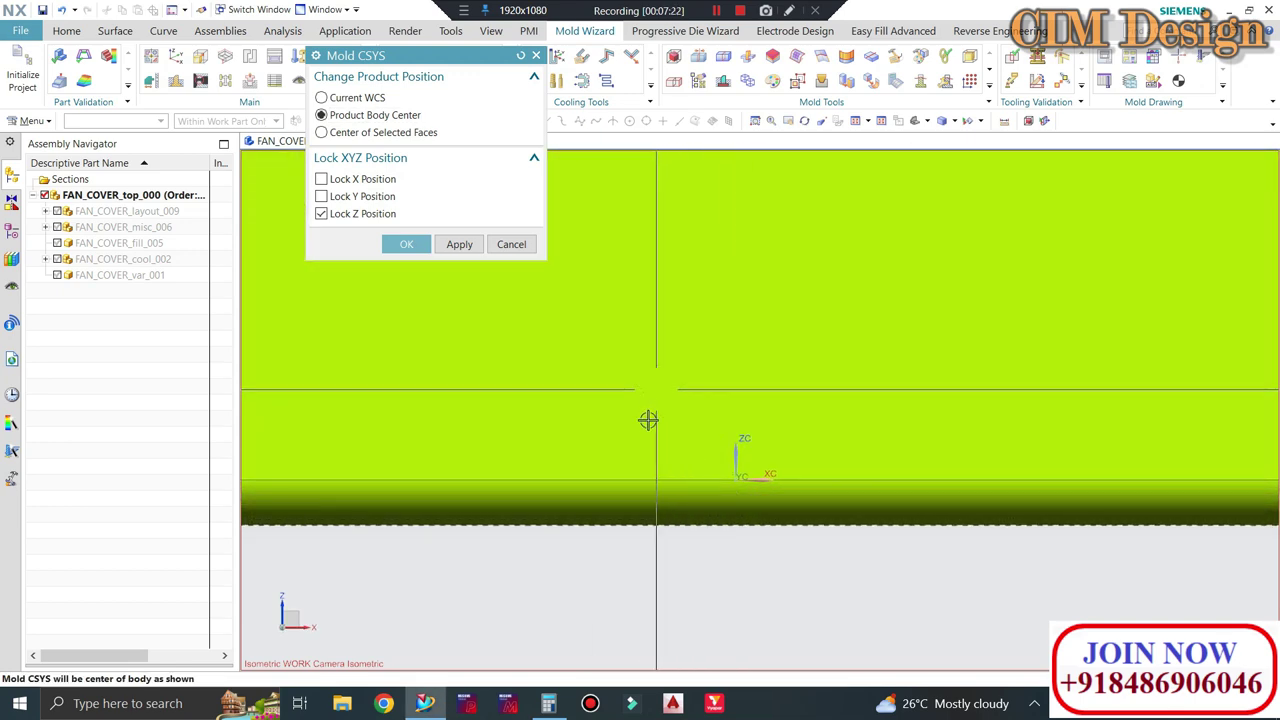
{"action": "scroll", "coordinate": [649, 420], "scroll_direction": "down", "scroll_amount": 2}
{"action": "scroll", "coordinate": [760, 457], "scroll_direction": "down", "scroll_amount": 3}
{"action": "scroll", "coordinate": [777, 491], "scroll_direction": "down", "scroll_amount": 2}
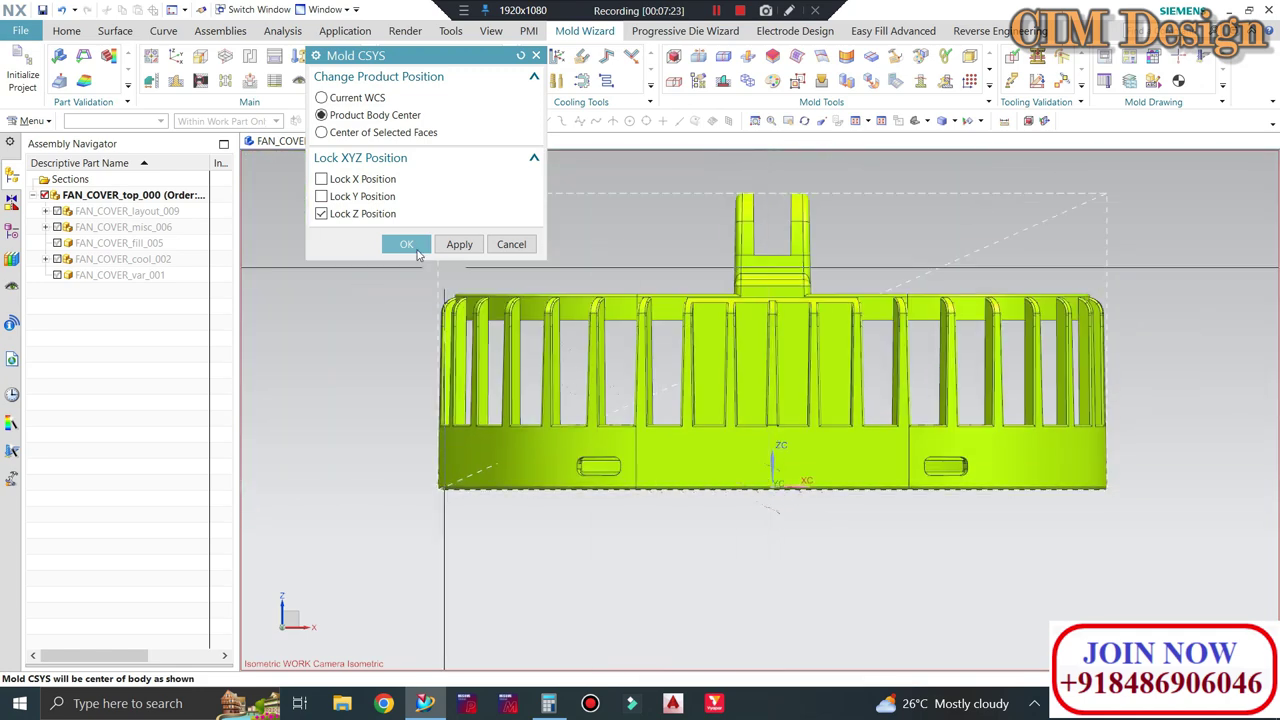
{"action": "scroll", "coordinate": [770, 453], "scroll_direction": "up", "scroll_amount": 5}
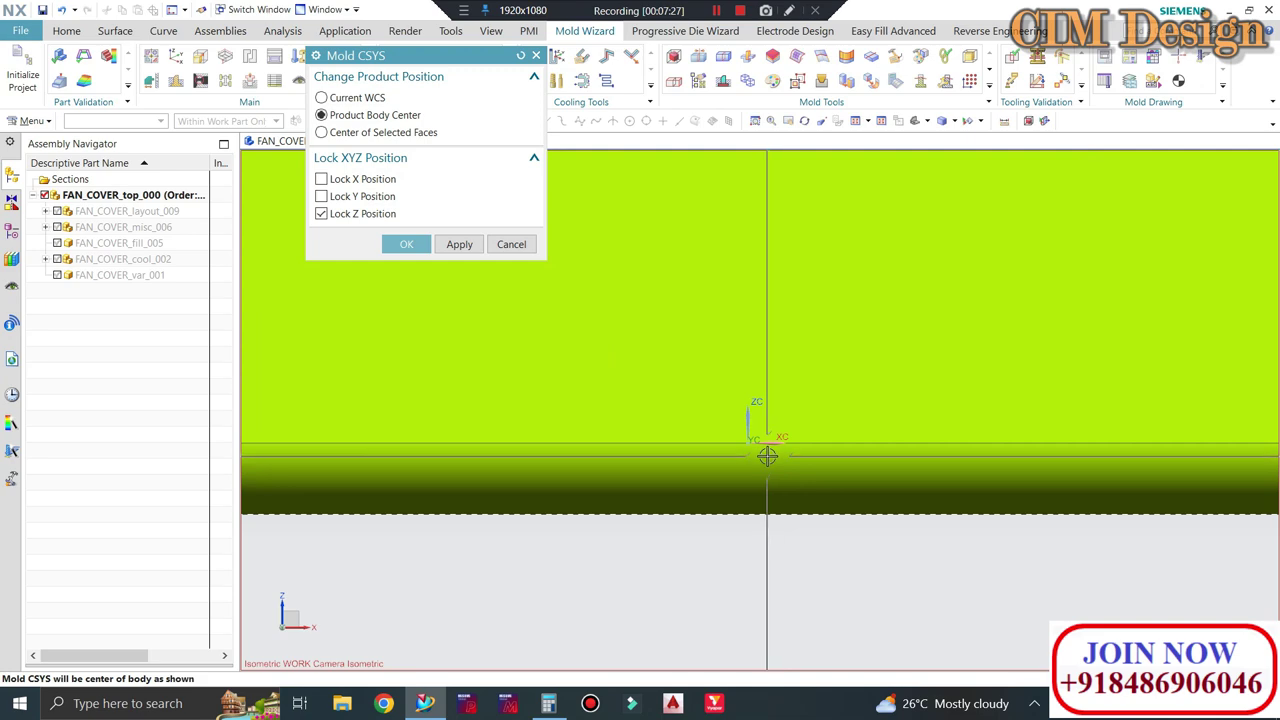
{"action": "scroll", "coordinate": [767, 456], "scroll_direction": "down", "scroll_amount": 1}
{"action": "scroll", "coordinate": [765, 445], "scroll_direction": "down", "scroll_amount": 1}
{"action": "scroll", "coordinate": [764, 450], "scroll_direction": "down", "scroll_amount": 2}
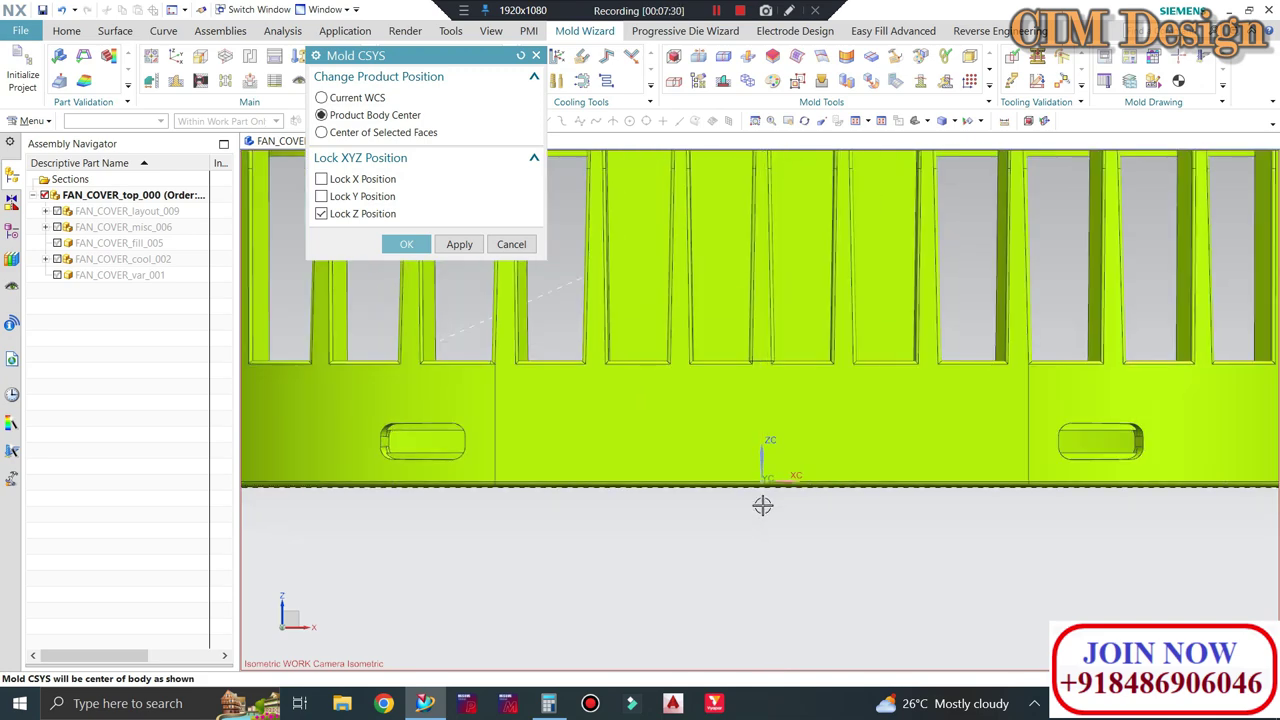
{"action": "scroll", "coordinate": [763, 505], "scroll_direction": "down", "scroll_amount": 2}
Place the mold coordinate system at the fan cover body's centre
{"action": "left_click", "coordinate": [405, 244]}
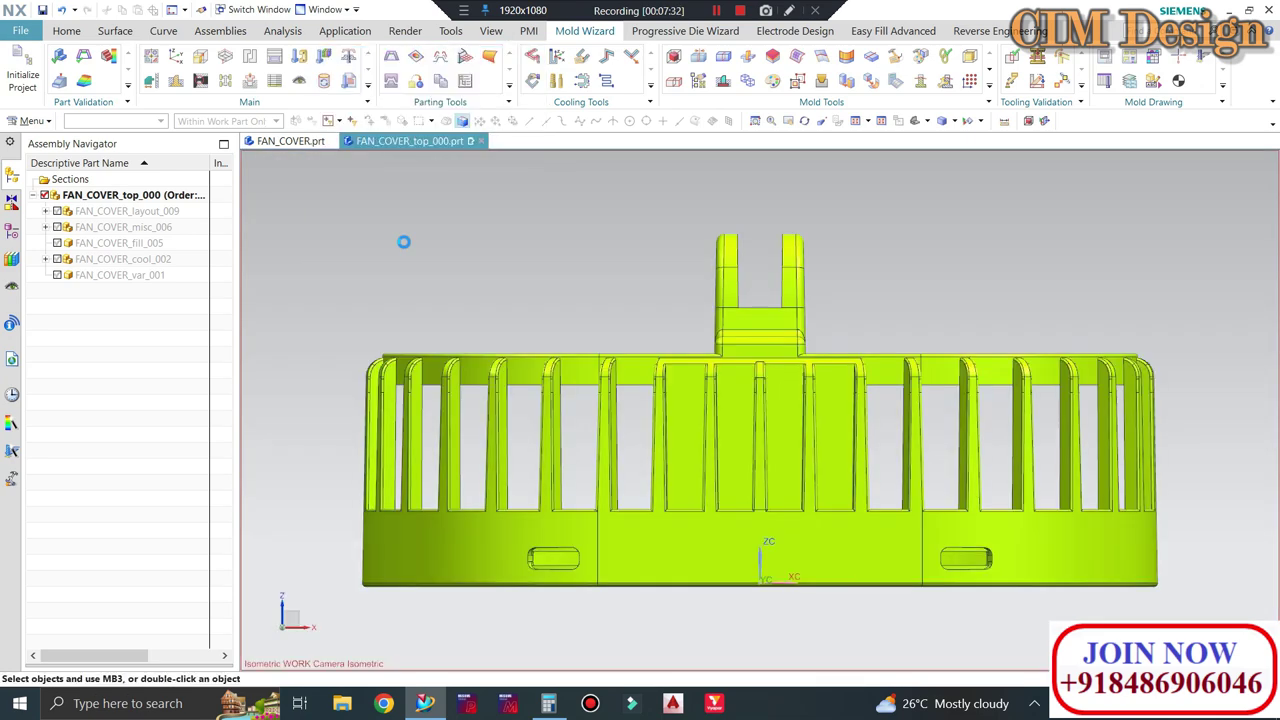
{"action": "mouse_move", "coordinate": [626, 317]}
{"action": "middle_mouse_down"}
{"action": "mouse_move", "coordinate": [597, 340]}
{"action": "mouse_move", "coordinate": [323, 223]}
{"action": "middle_mouse_up"}
{"action": "middle_click_drag", "start_coordinate": [503, 260], "coordinate": [492, 251]}
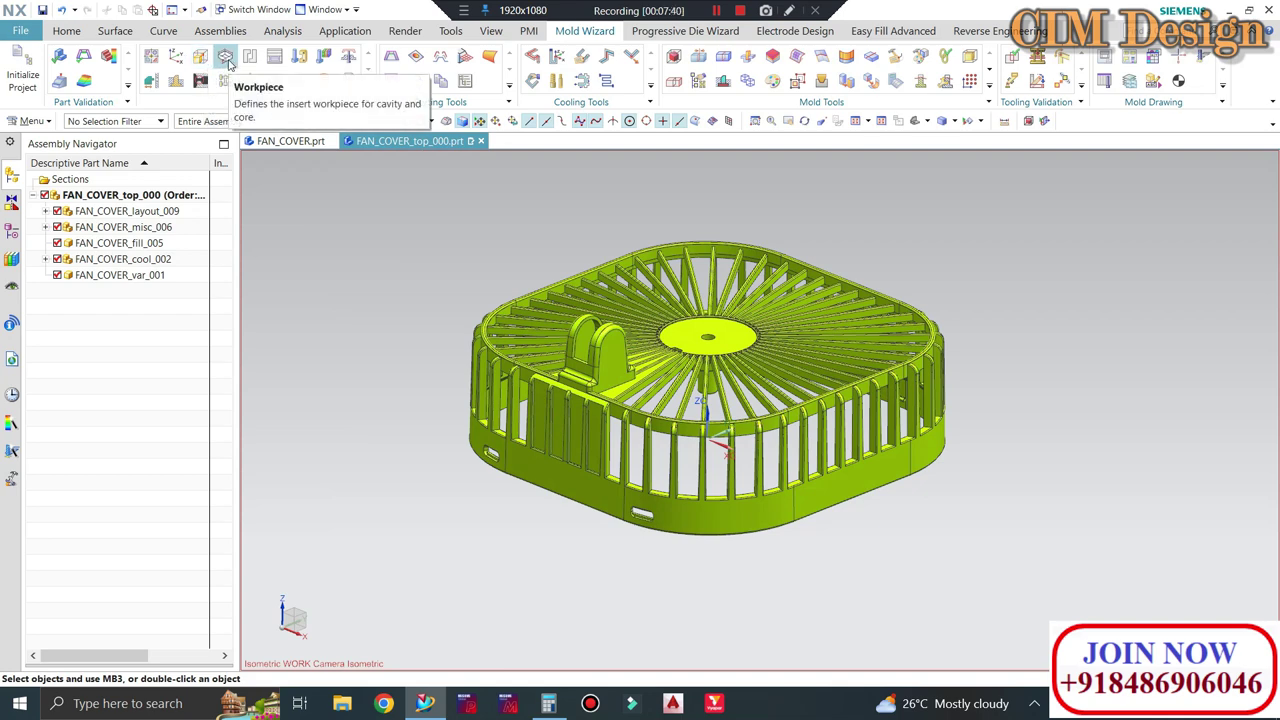
Preview a User Defined Block workpiece and inspect its 23.729 mm sketch offsets from above
{"action": "left_click", "coordinate": [226, 57]}
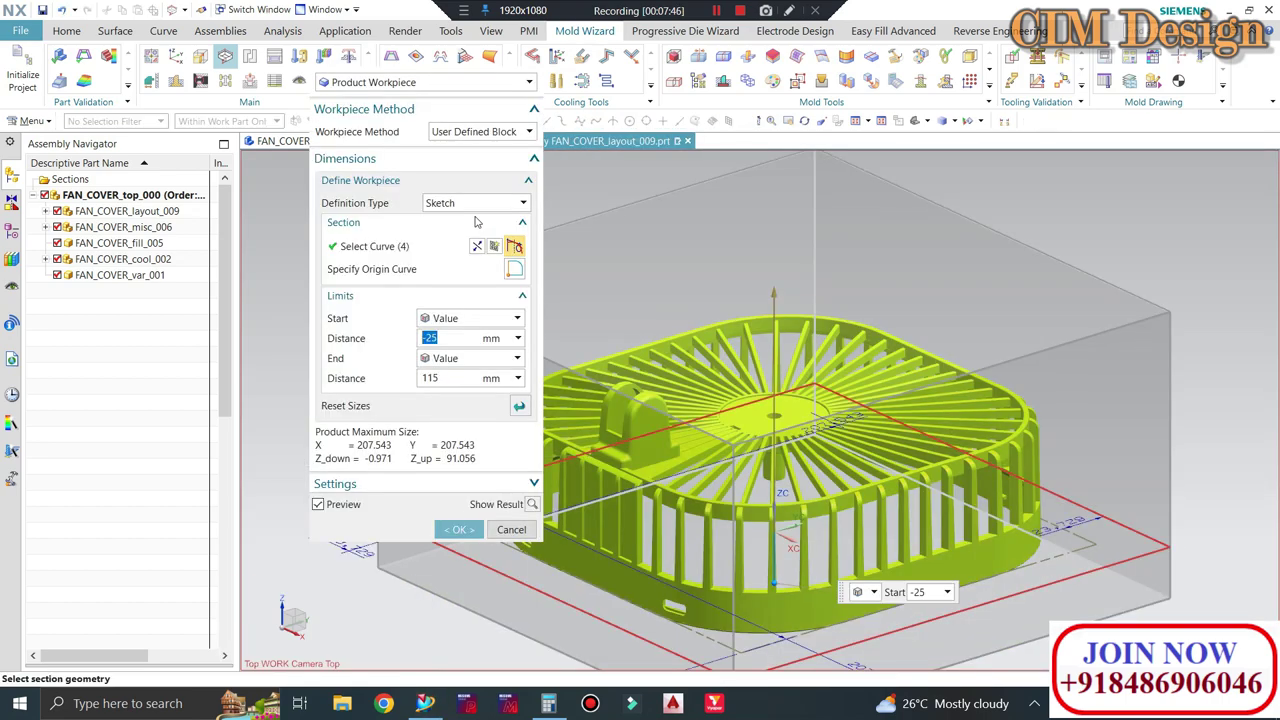
{"action": "mouse_move", "coordinate": [700, 320]}
{"action": "middle_mouse_down"}
{"action": "mouse_move", "coordinate": [762, 350]}
{"action": "mouse_move", "coordinate": [989, 284]}
{"action": "middle_mouse_up"}
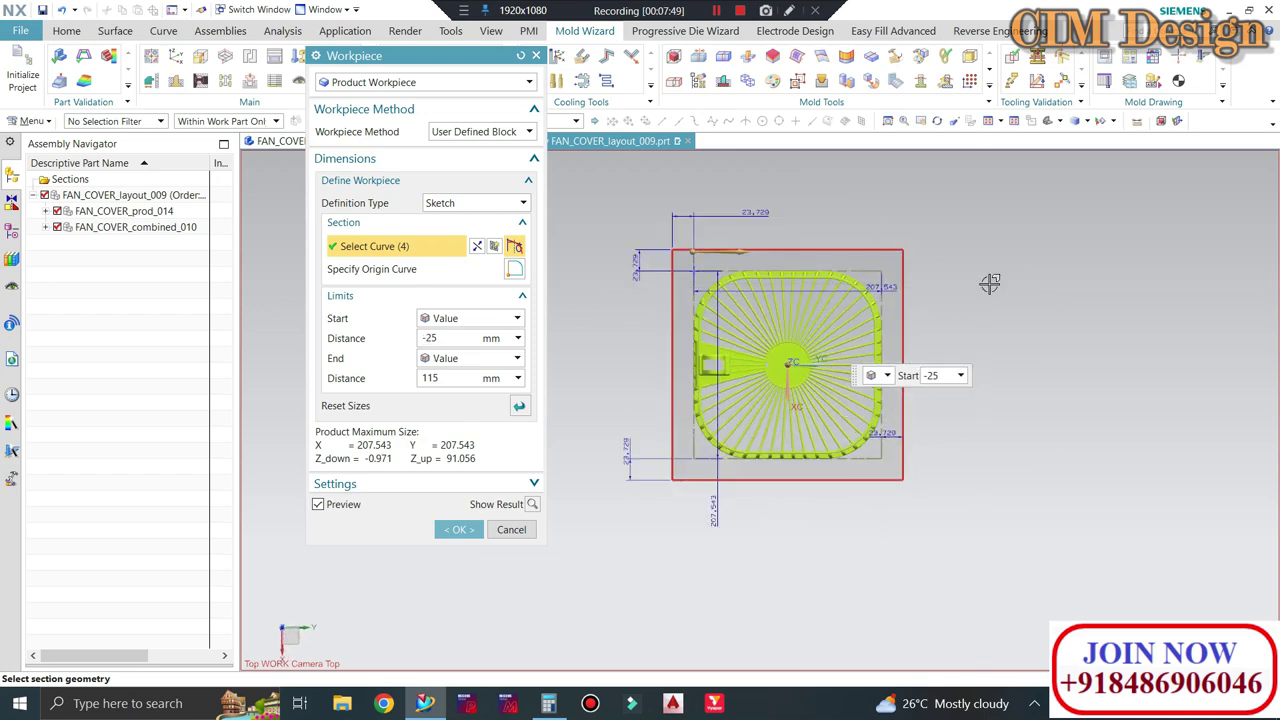
{"action": "scroll", "coordinate": [884, 300], "scroll_direction": "up", "scroll_amount": 2}
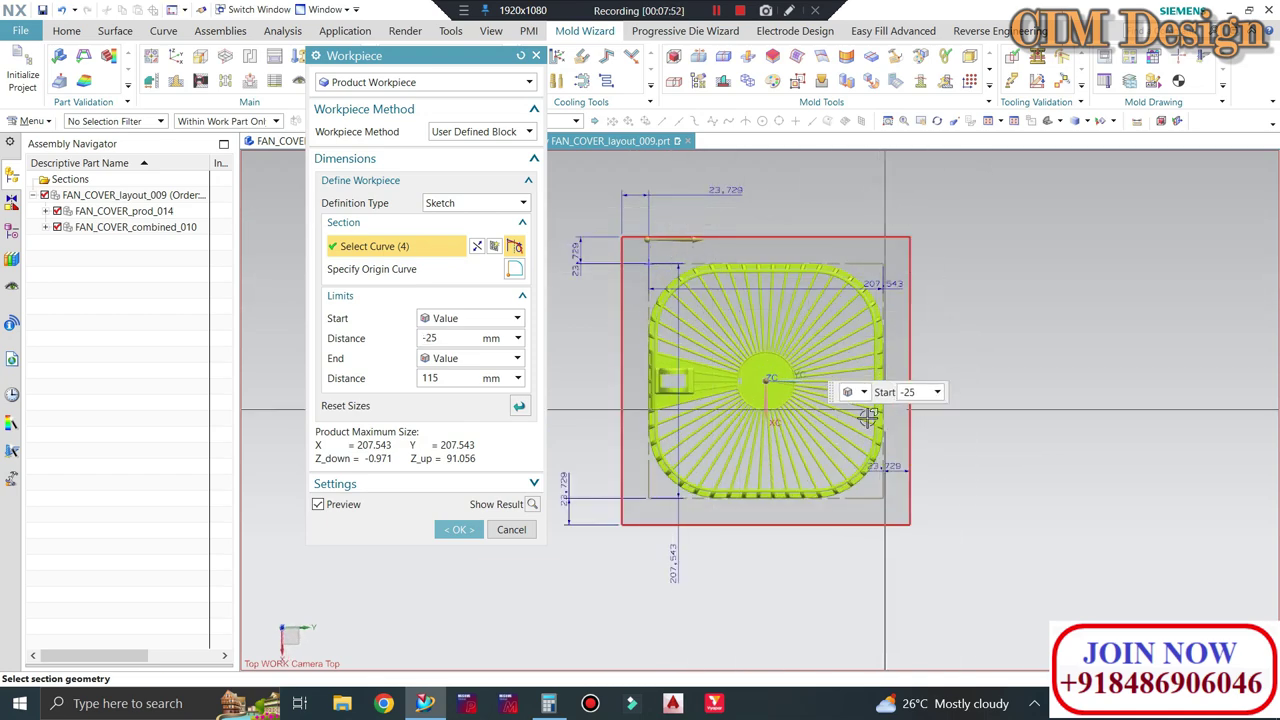
{"action": "scroll", "coordinate": [762, 507], "scroll_direction": "up", "scroll_amount": 1}
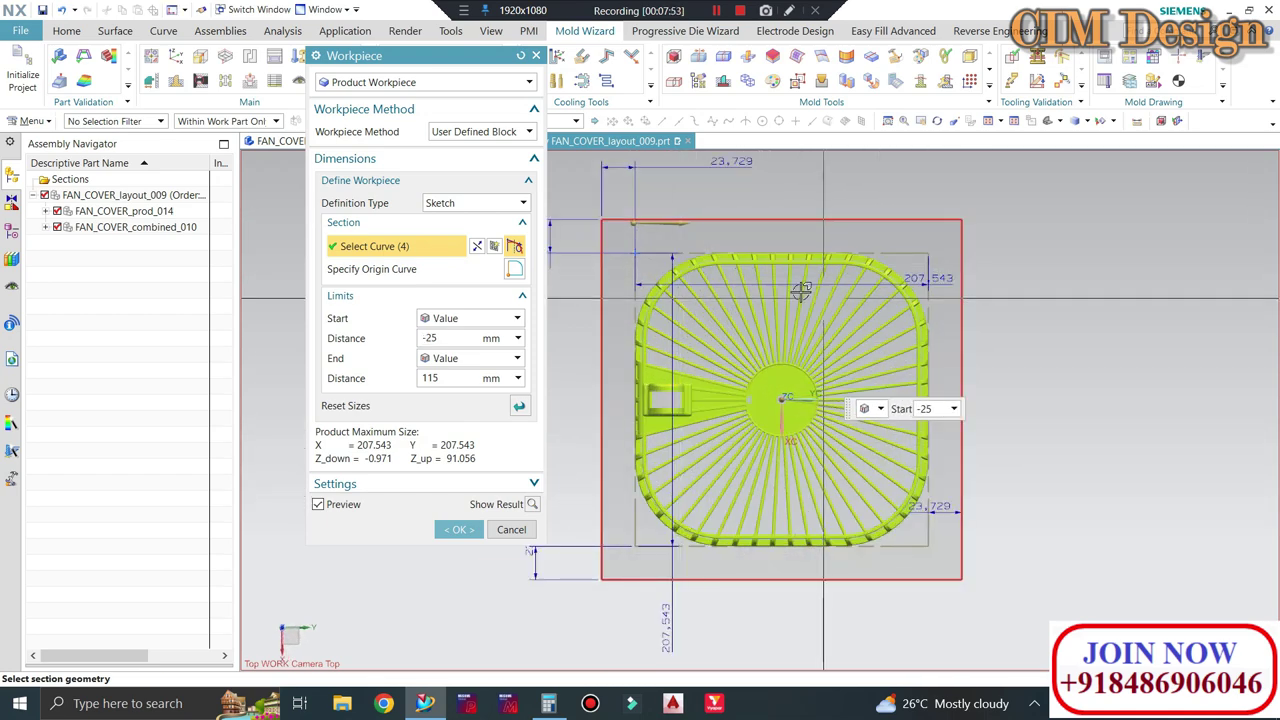
{"action": "scroll", "coordinate": [803, 289], "scroll_direction": "down", "scroll_amount": 1}
{"action": "scroll", "coordinate": [628, 250], "scroll_direction": "up", "scroll_amount": 2}
{"action": "scroll", "coordinate": [620, 450], "scroll_direction": "down", "scroll_amount": 2}
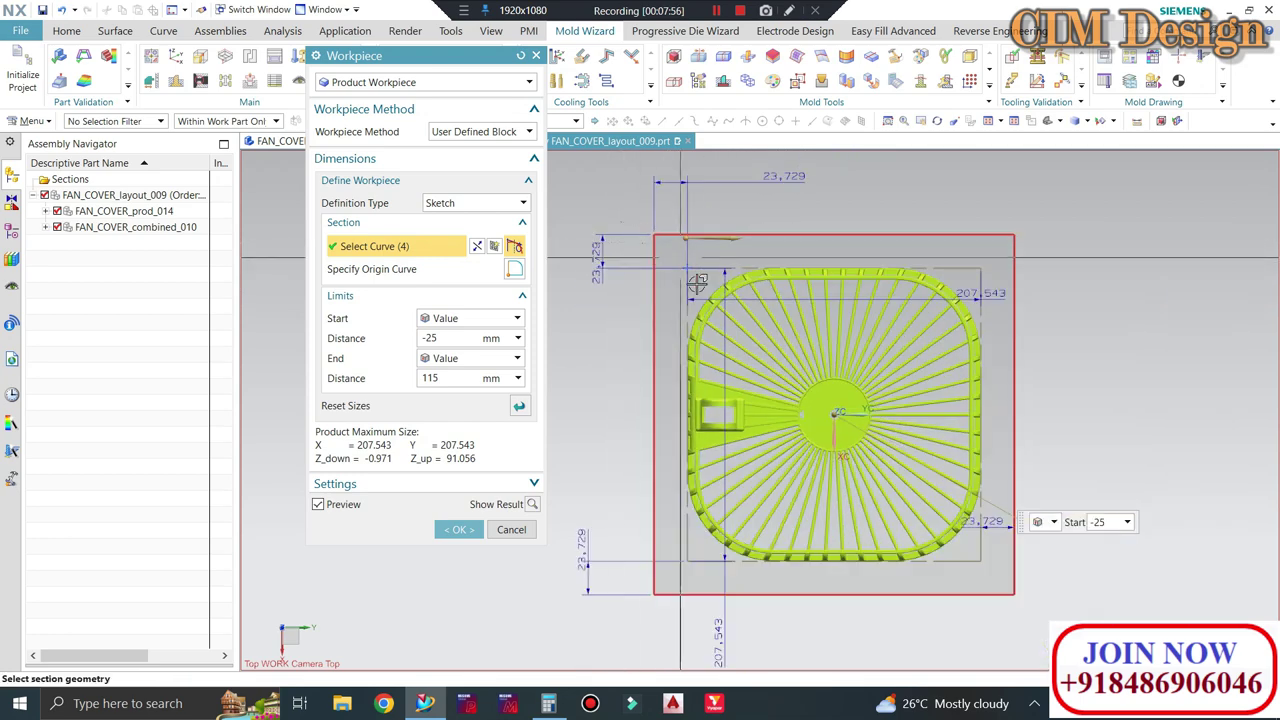
{"action": "scroll", "coordinate": [605, 600], "scroll_direction": "up", "scroll_amount": 1}
{"action": "scroll", "coordinate": [605, 600], "scroll_direction": "up", "scroll_amount": 1}
{"action": "scroll", "coordinate": [831, 307], "scroll_direction": "down", "scroll_amount": 2}
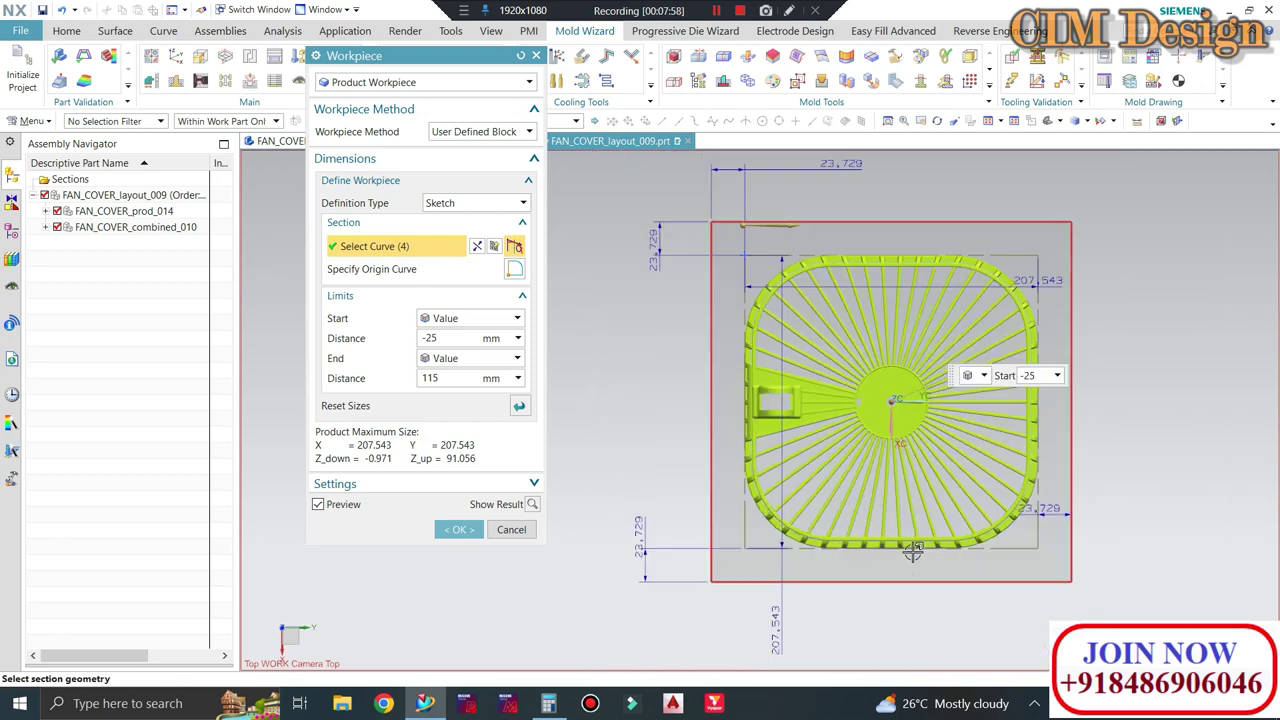
{"action": "scroll", "coordinate": [681, 240], "scroll_direction": "up", "scroll_amount": 2}
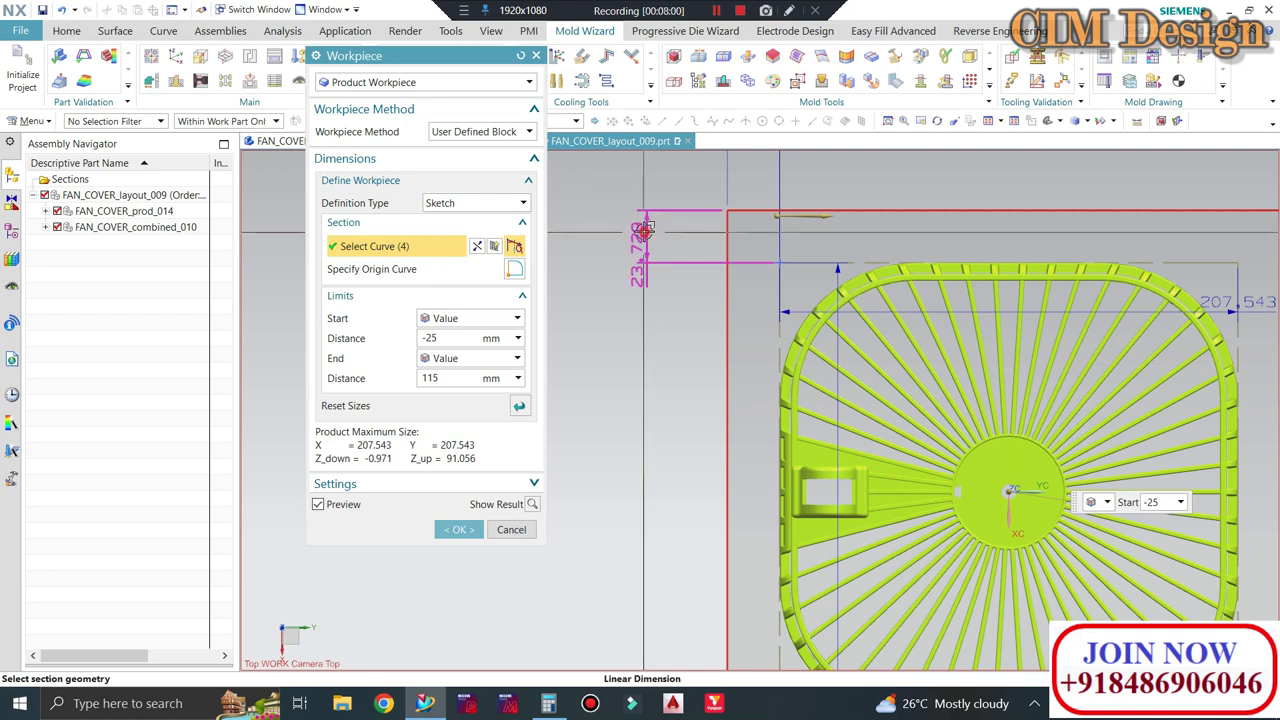
Make the upper and lower vertical sketch offsets constant dimensions
{"action": "left_click", "coordinate": [645, 228]}
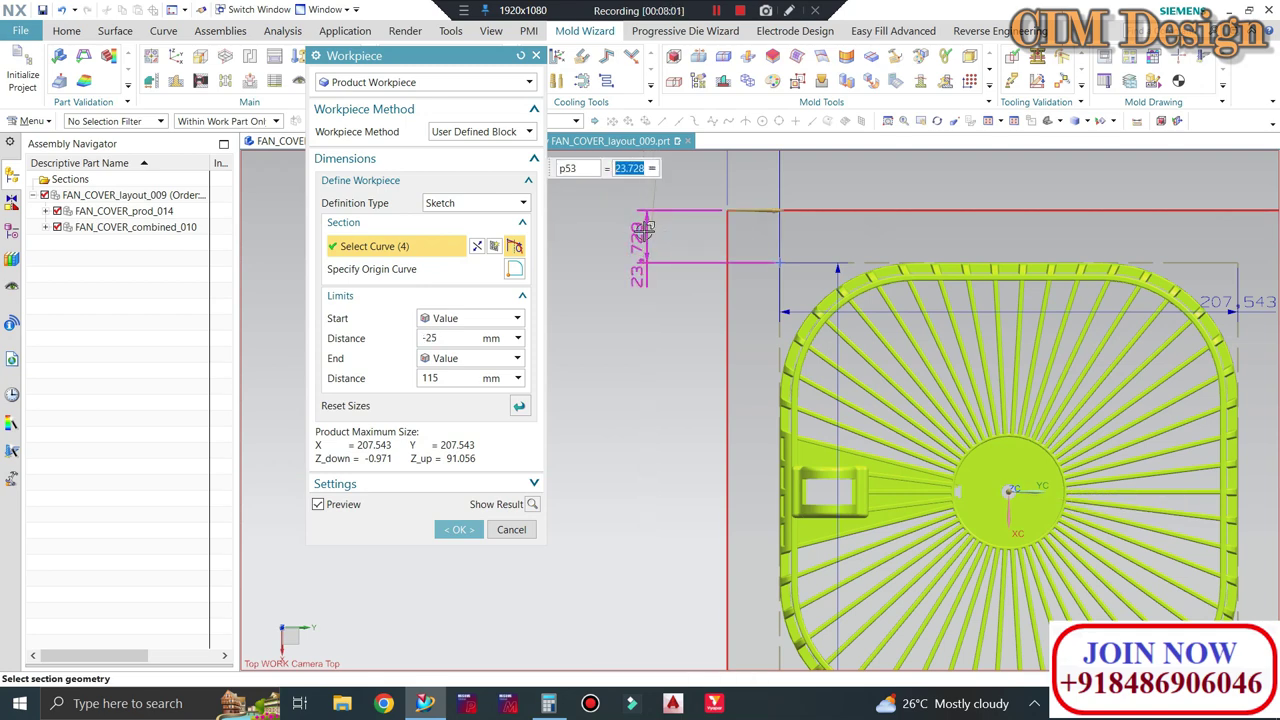
{"action": "scroll", "coordinate": [630, 250], "scroll_direction": "down", "scroll_amount": 3}
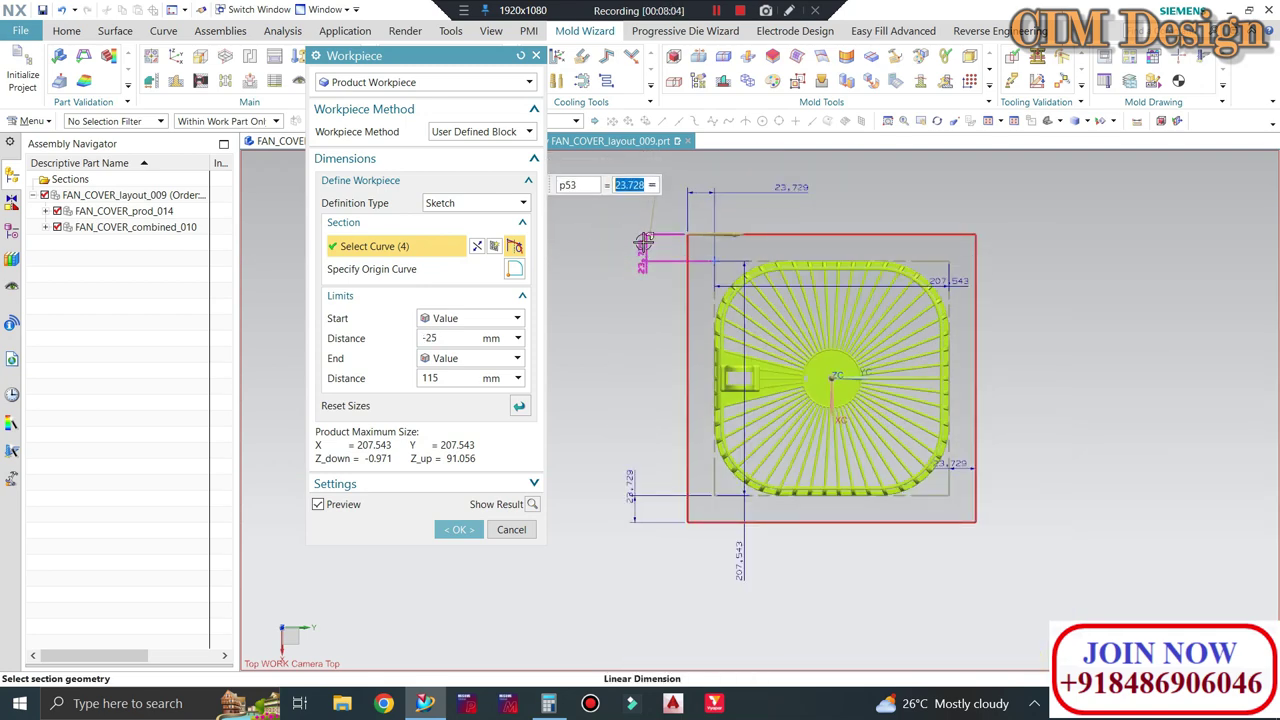
{"action": "left_click", "coordinate": [652, 185]}
{"action": "left_click", "coordinate": [694, 283]}
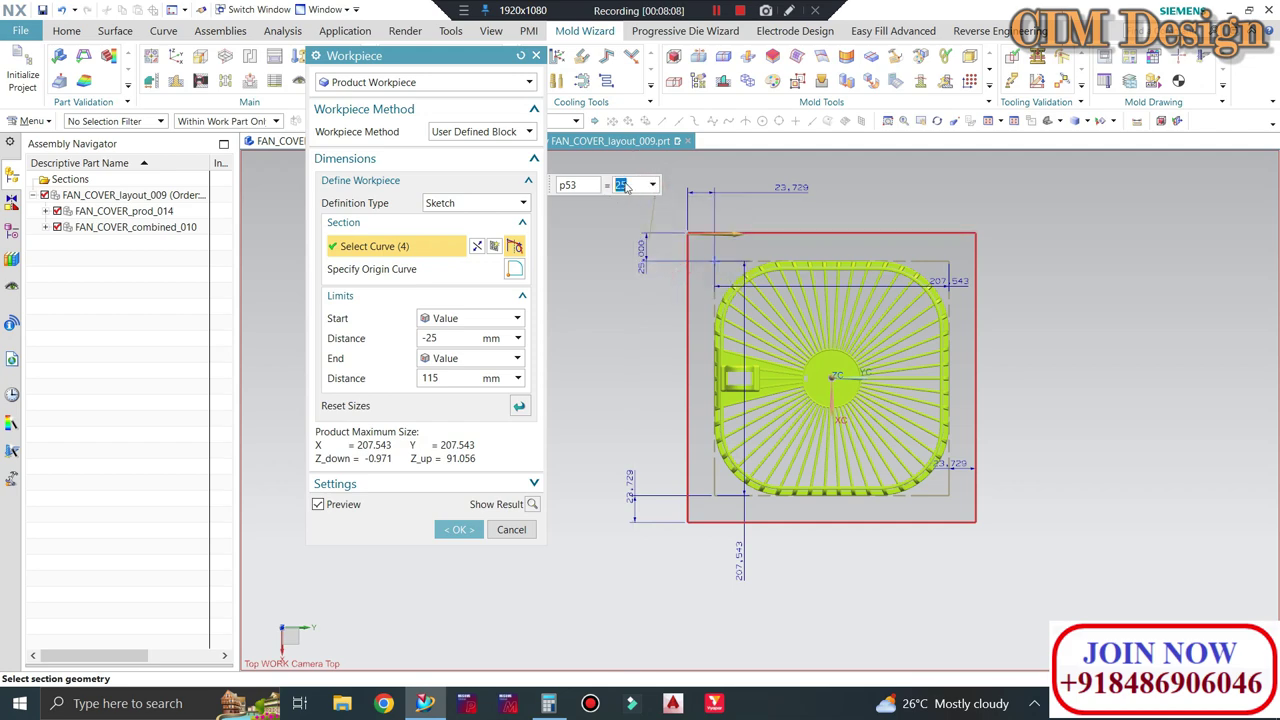
{"action": "scroll", "coordinate": [963, 341], "scroll_direction": "up", "scroll_amount": 1}
{"action": "scroll", "coordinate": [963, 341], "scroll_direction": "up", "scroll_amount": 1}
{"action": "scroll", "coordinate": [963, 341], "scroll_direction": "up", "scroll_amount": 1}
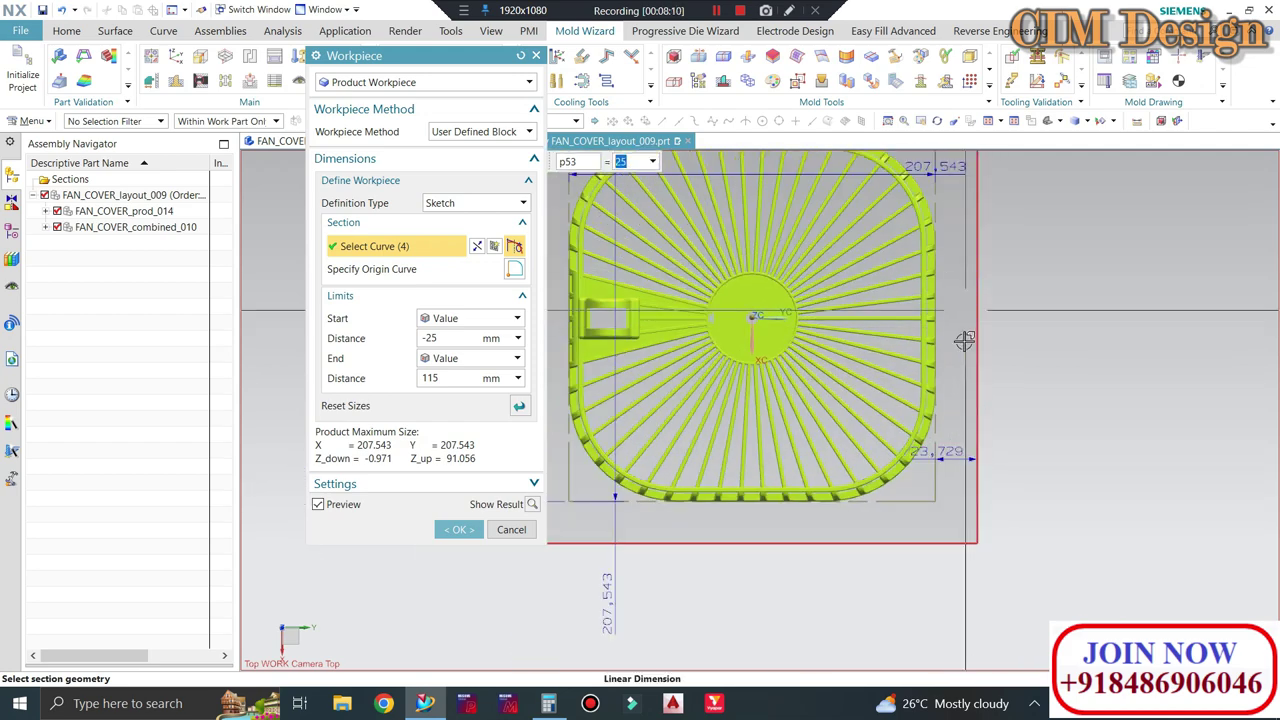
{"action": "scroll", "coordinate": [963, 341], "scroll_direction": "down", "scroll_amount": 2}
{"action": "double_click", "coordinate": [626, 452]}
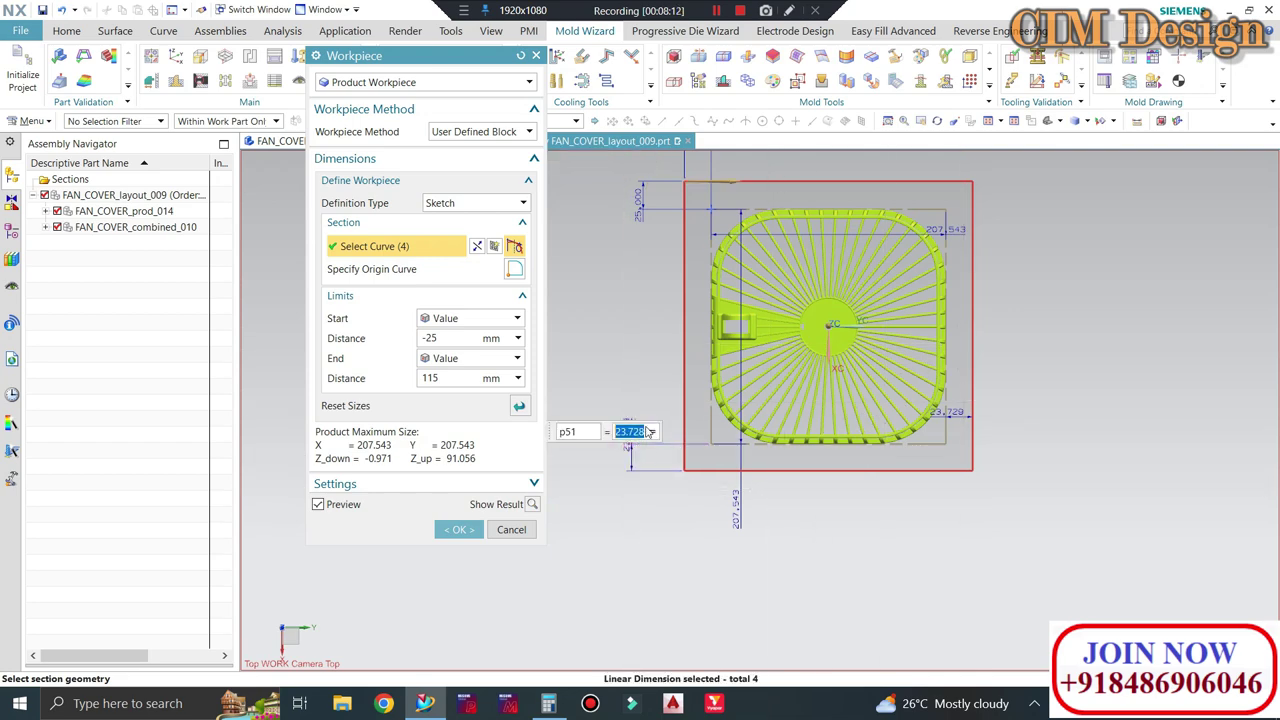
{"action": "left_click", "coordinate": [649, 432]}
{"action": "left_click", "coordinate": [694, 528]}
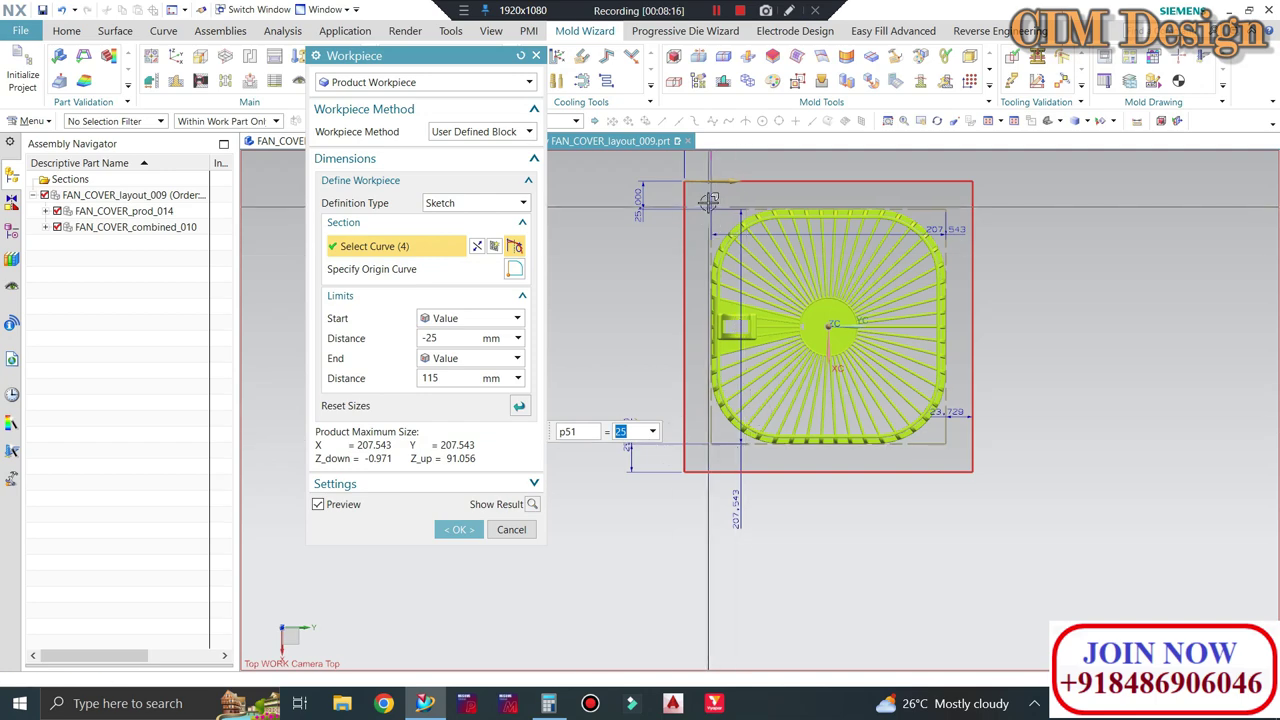
Make the right and top horizontal offsets constant, setting the top offset to 25 mm
{"action": "scroll", "coordinate": [960, 415], "scroll_direction": "up", "scroll_amount": 2}
{"action": "scroll", "coordinate": [958, 422], "scroll_direction": "up", "scroll_amount": 1}
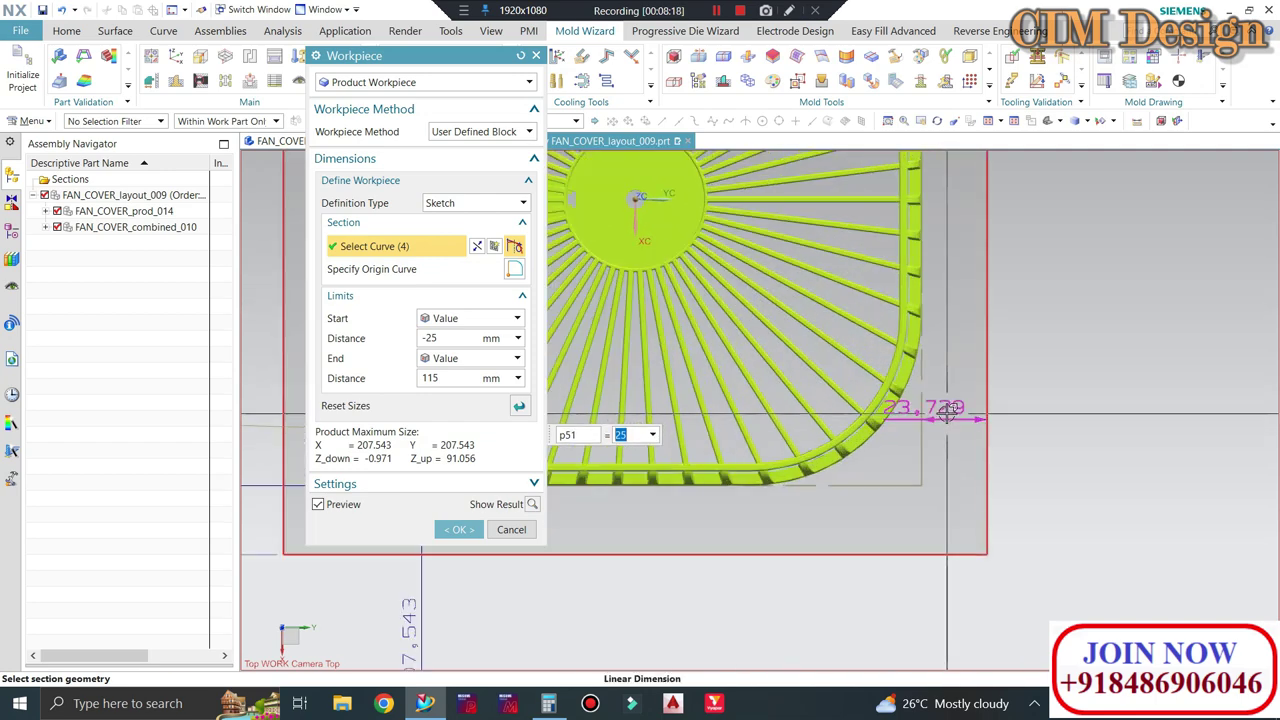
{"action": "double_click", "coordinate": [955, 418]}
{"action": "left_click", "coordinate": [1051, 426]}
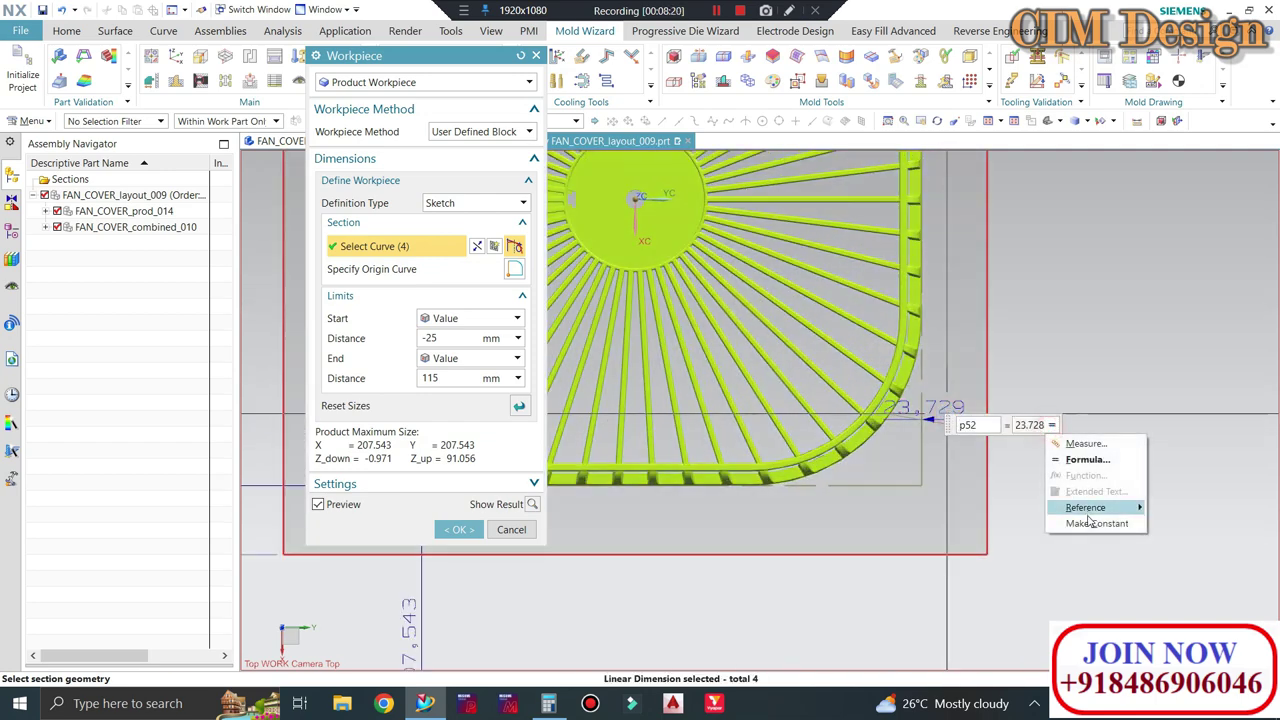
{"action": "left_click", "coordinate": [1091, 524]}
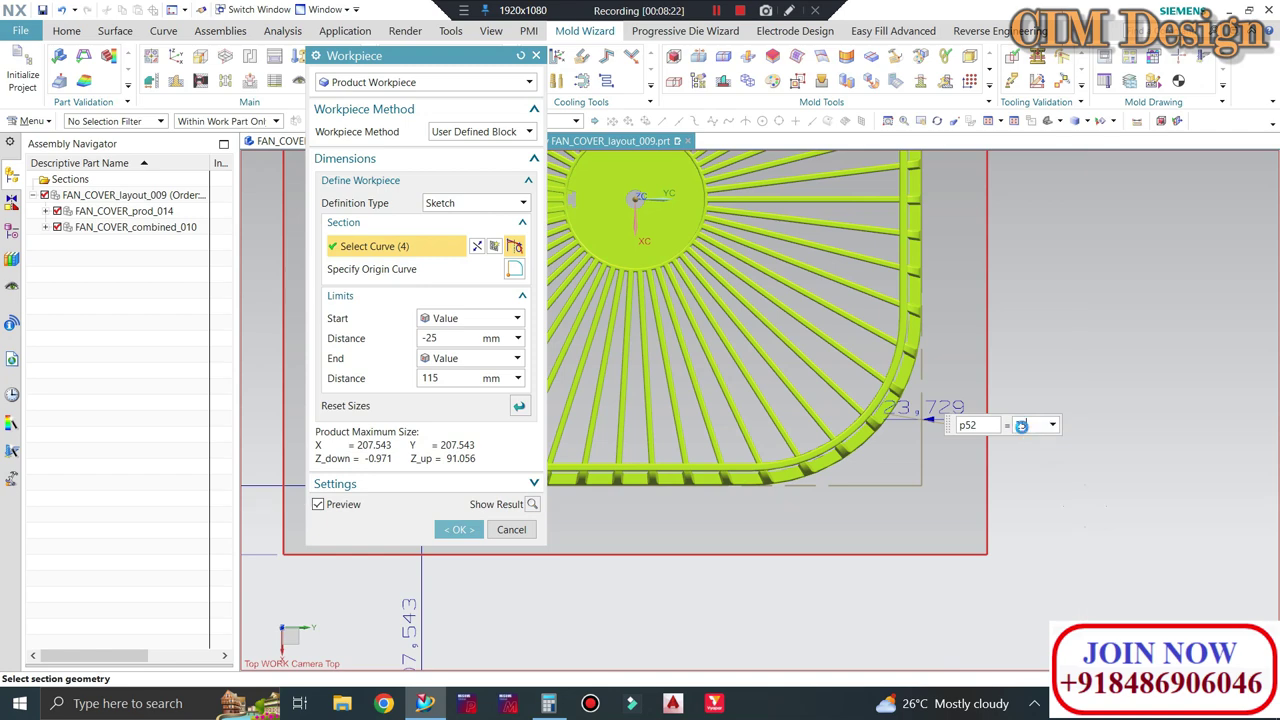
{"action": "scroll", "coordinate": [1137, 500], "scroll_direction": "down", "scroll_amount": 1}
{"action": "scroll", "coordinate": [1137, 500], "scroll_direction": "down", "scroll_amount": 1}
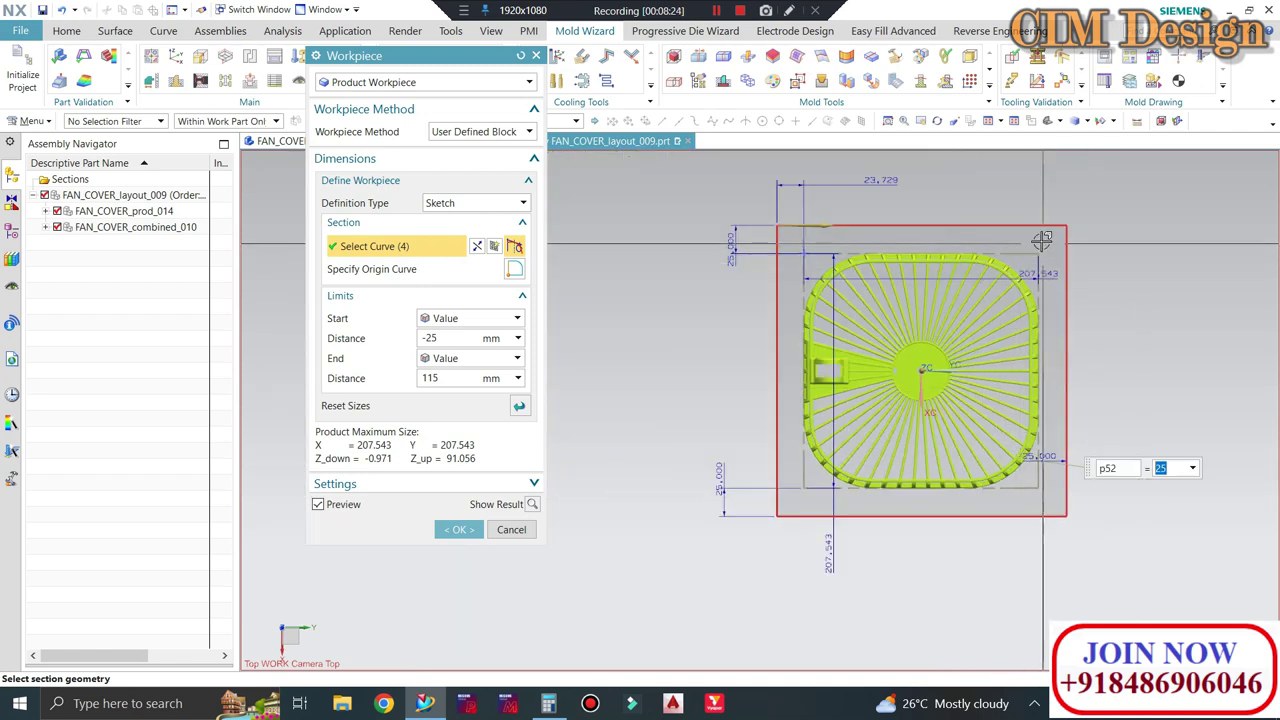
{"action": "scroll", "coordinate": [1048, 231], "scroll_direction": "up", "scroll_amount": 1}
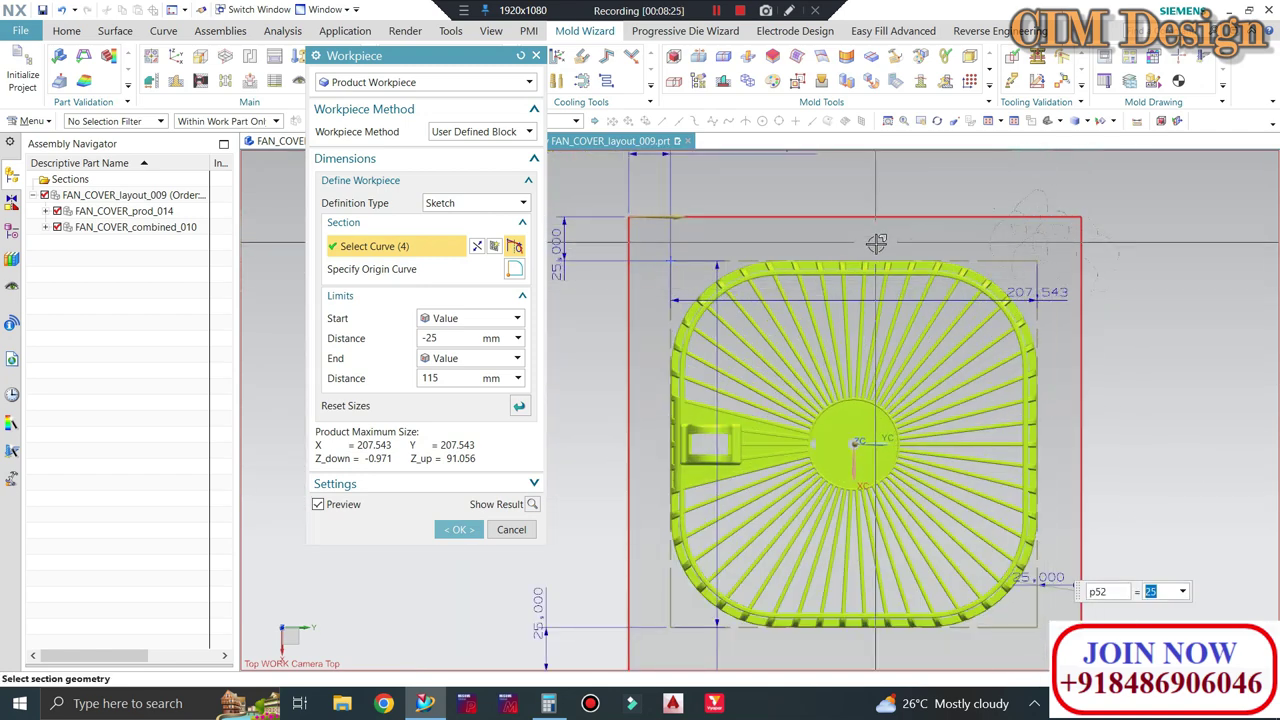
{"action": "left_click", "coordinate": [1040, 238]}
{"action": "scroll", "coordinate": [1015, 209], "scroll_direction": "up", "scroll_amount": 1}
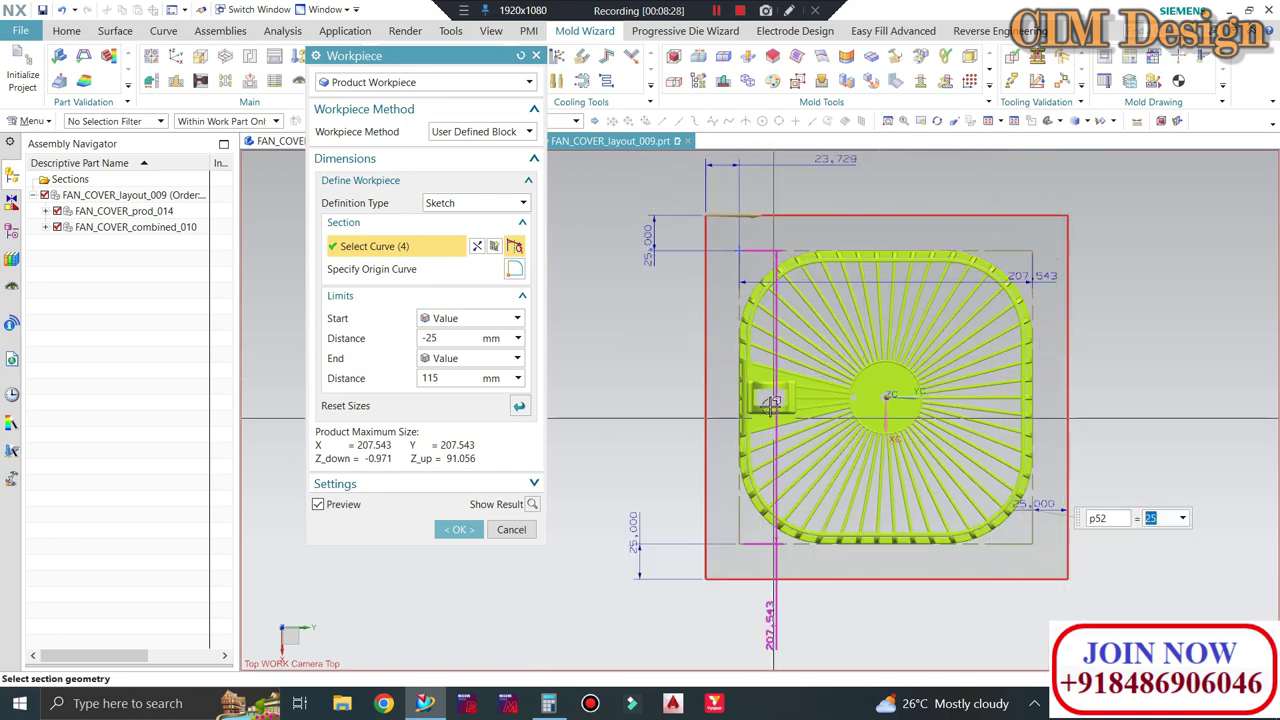
{"action": "scroll", "coordinate": [786, 232], "scroll_direction": "down", "scroll_amount": 2}
{"action": "right_click", "coordinate": [818, 213]}
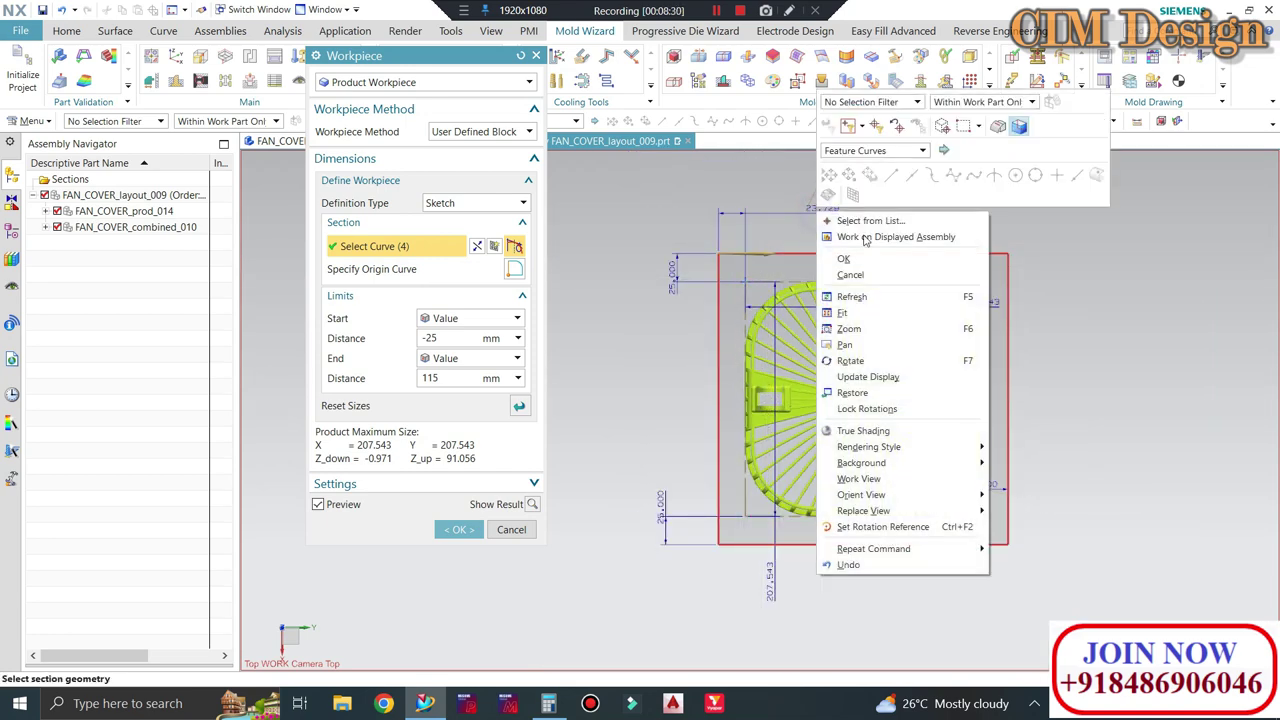
{"action": "double_click", "coordinate": [812, 212]}
{"action": "left_click", "coordinate": [932, 161]}
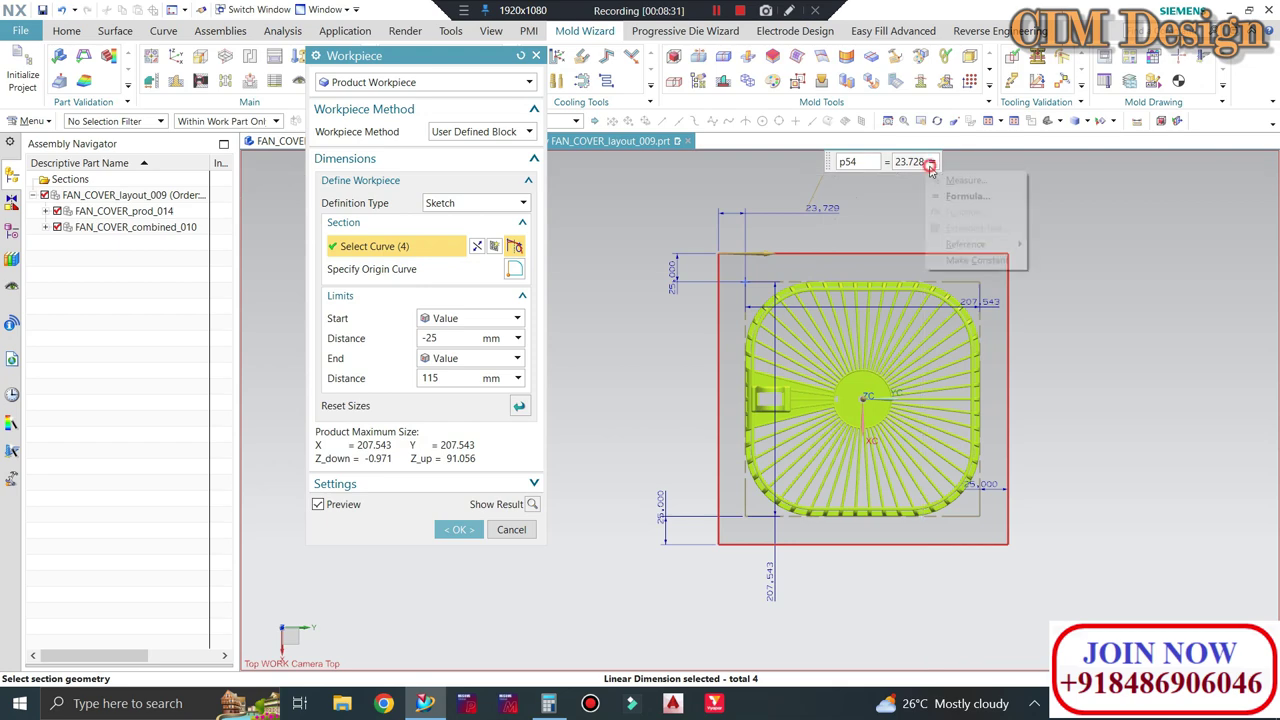
{"action": "left_click", "coordinate": [969, 262]}
{"action": "type", "text": "2"}
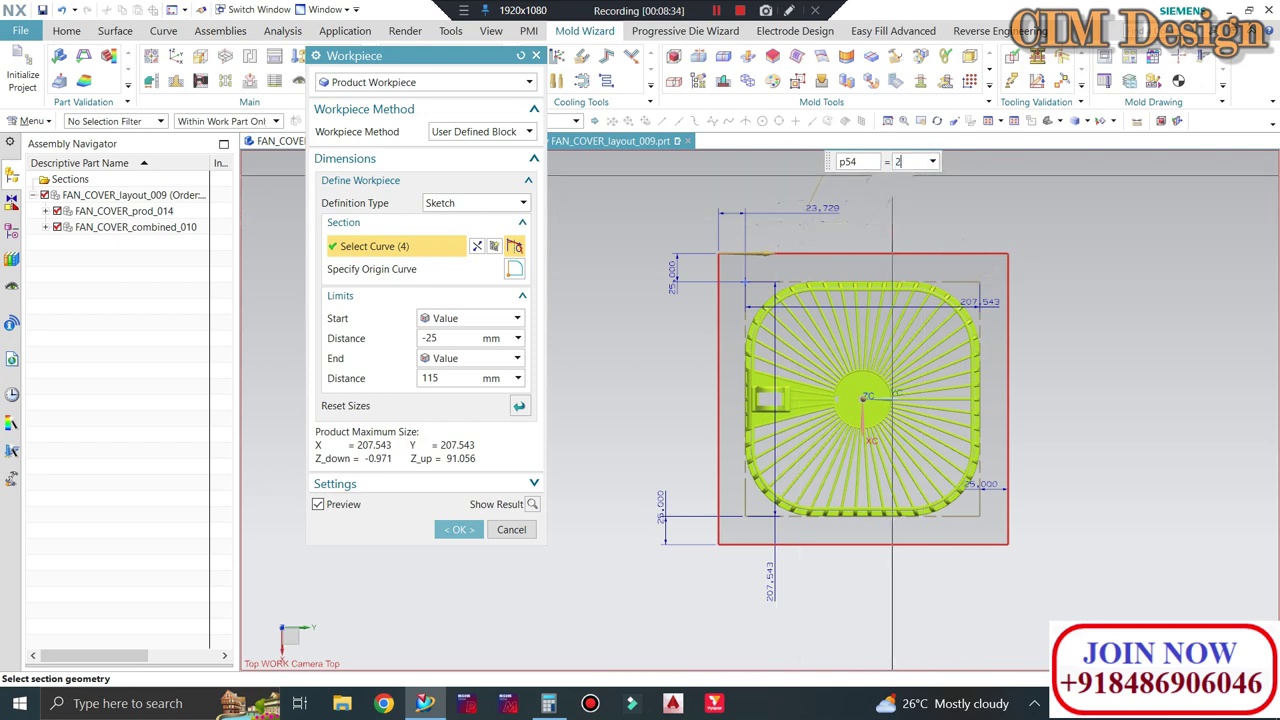
{"action": "type", "text": "5"}
{"action": "key", "text": "Return"}
{"action": "scroll", "coordinate": [752, 266], "scroll_direction": "up", "scroll_amount": 1}
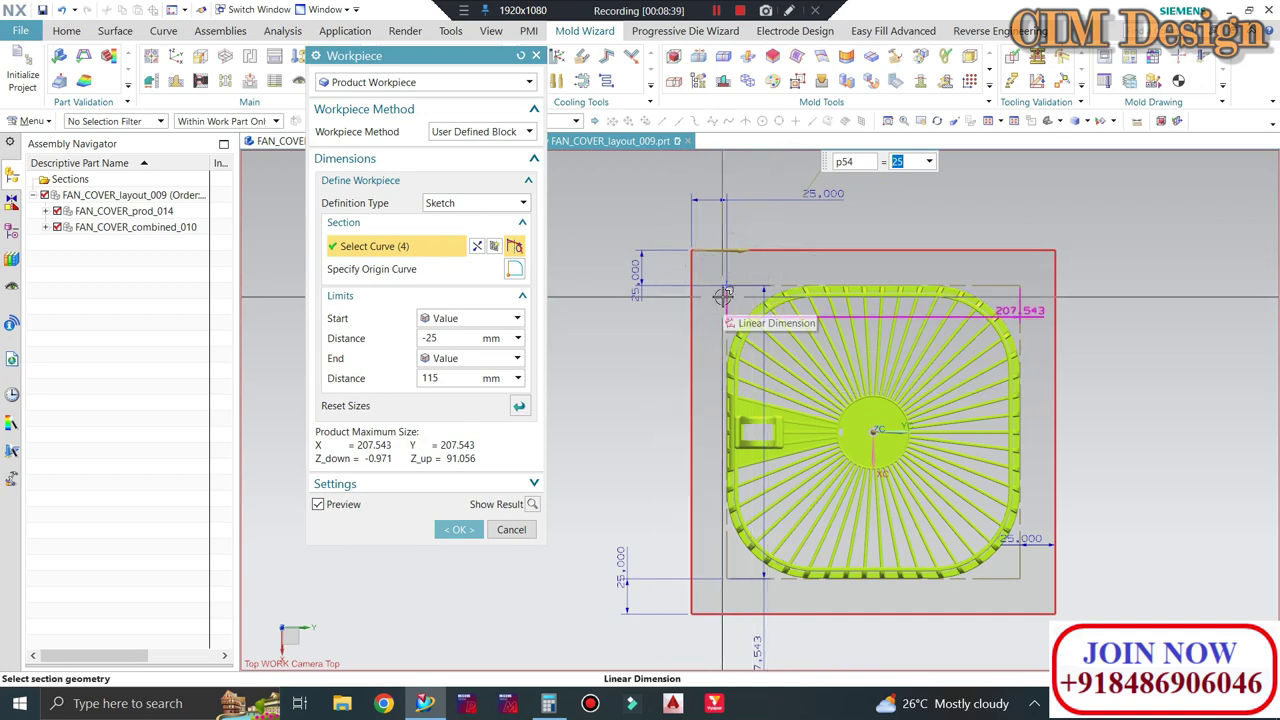
Set the workpiece depth limits to -30 and 120 mm and create the block
{"action": "mouse_move", "coordinate": [723, 296]}
{"action": "middle_mouse_down"}
{"action": "mouse_move", "coordinate": [757, 227]}
{"action": "mouse_move", "coordinate": [614, 249]}
{"action": "middle_mouse_up"}
{"action": "scroll", "coordinate": [799, 489], "scroll_direction": "up", "scroll_amount": 2}
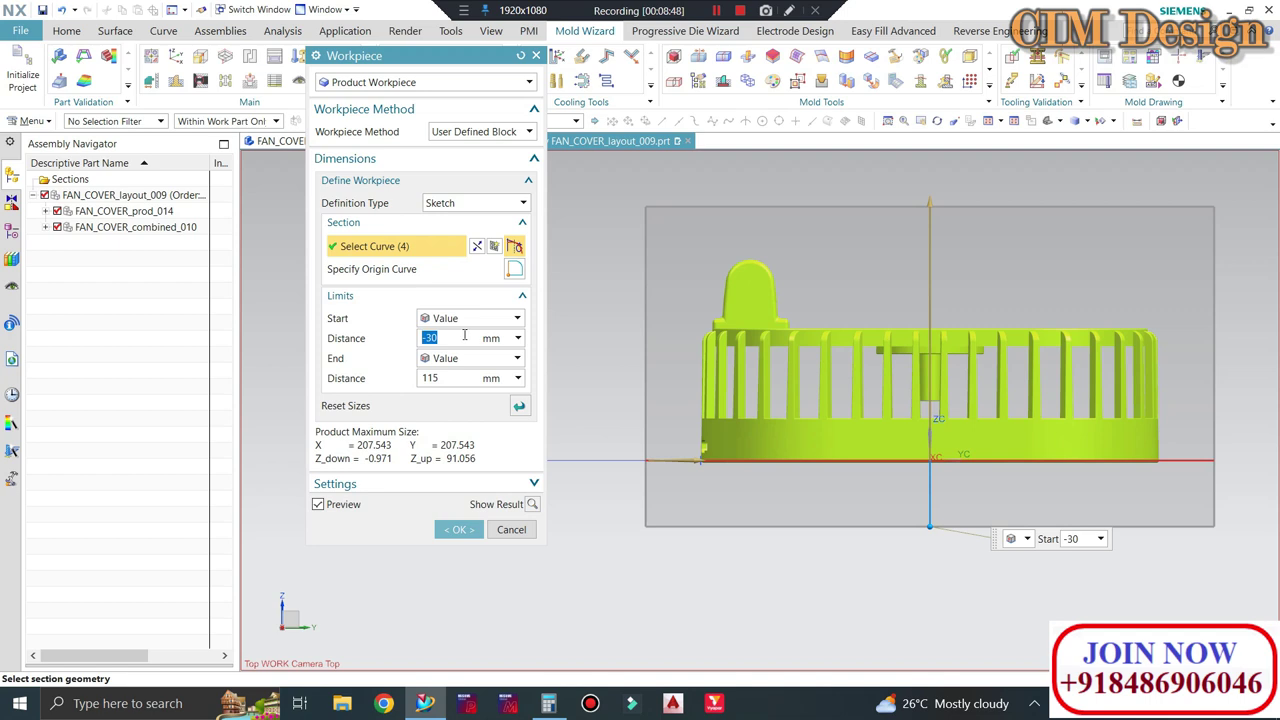
{"action": "scroll", "coordinate": [737, 265], "scroll_direction": "up", "scroll_amount": 1}
{"action": "scroll", "coordinate": [737, 255], "scroll_direction": "up", "scroll_amount": 2}
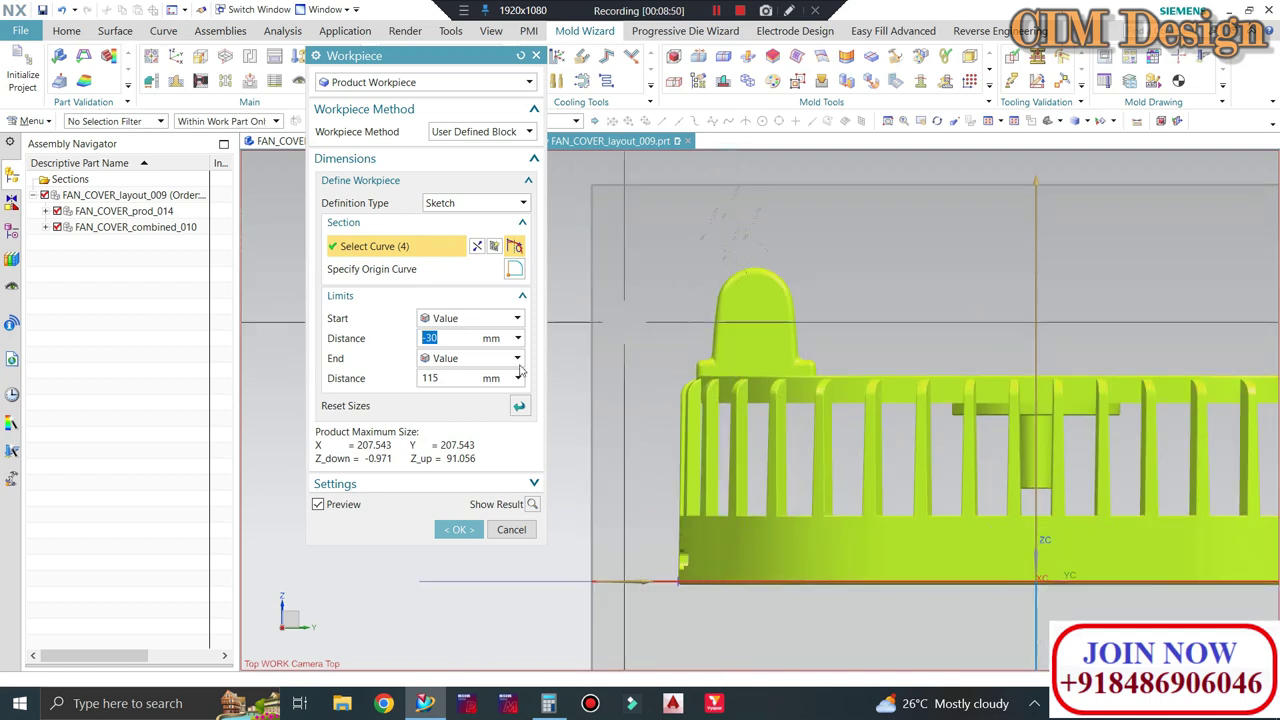
{"action": "left_click", "coordinate": [452, 382]}
{"action": "type", "text": "120"}
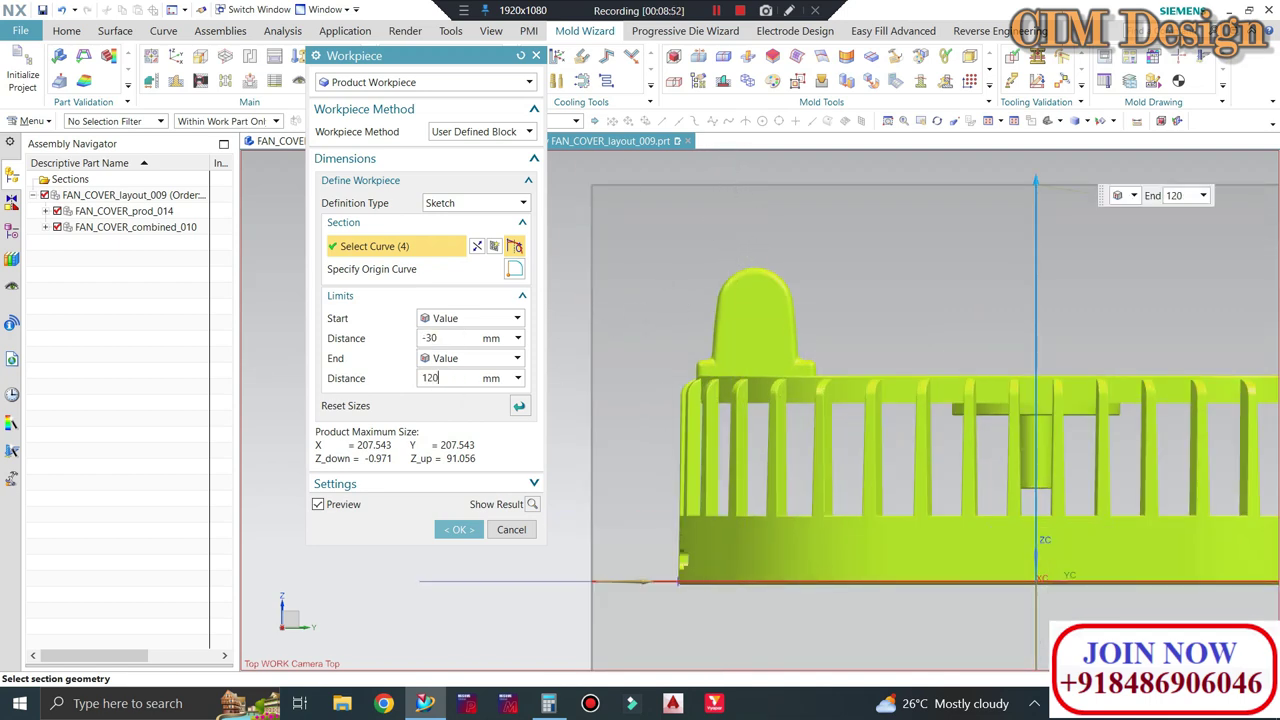
{"action": "key", "text": "Return"}
{"action": "left_click", "coordinate": [447, 531]}
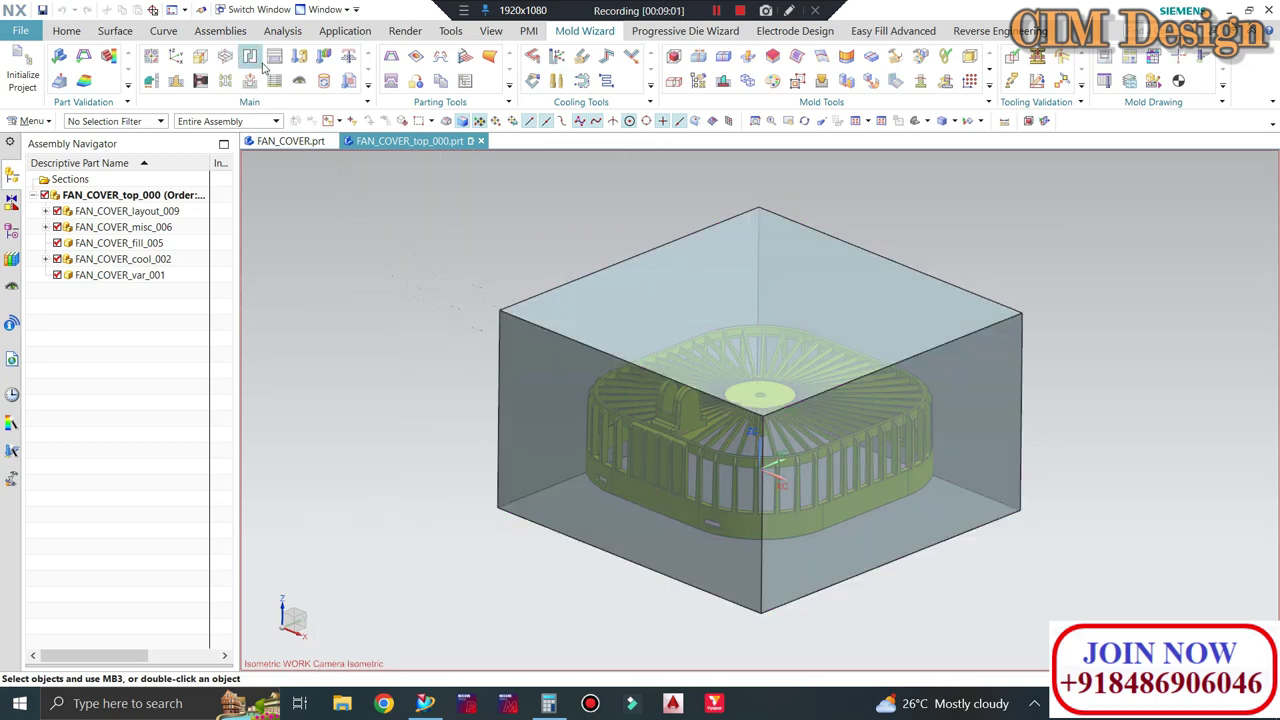
Check the workpiece from the front and above, then Save All parts of the FAN_COVER assembly
{"action": "mouse_move", "coordinate": [500, 300]}
{"action": "middle_mouse_down"}
{"action": "mouse_move", "coordinate": [594, 300]}
{"action": "mouse_move", "coordinate": [594, 360]}
{"action": "middle_mouse_up"}
{"action": "key", "text": "ctrl+alt+f"}
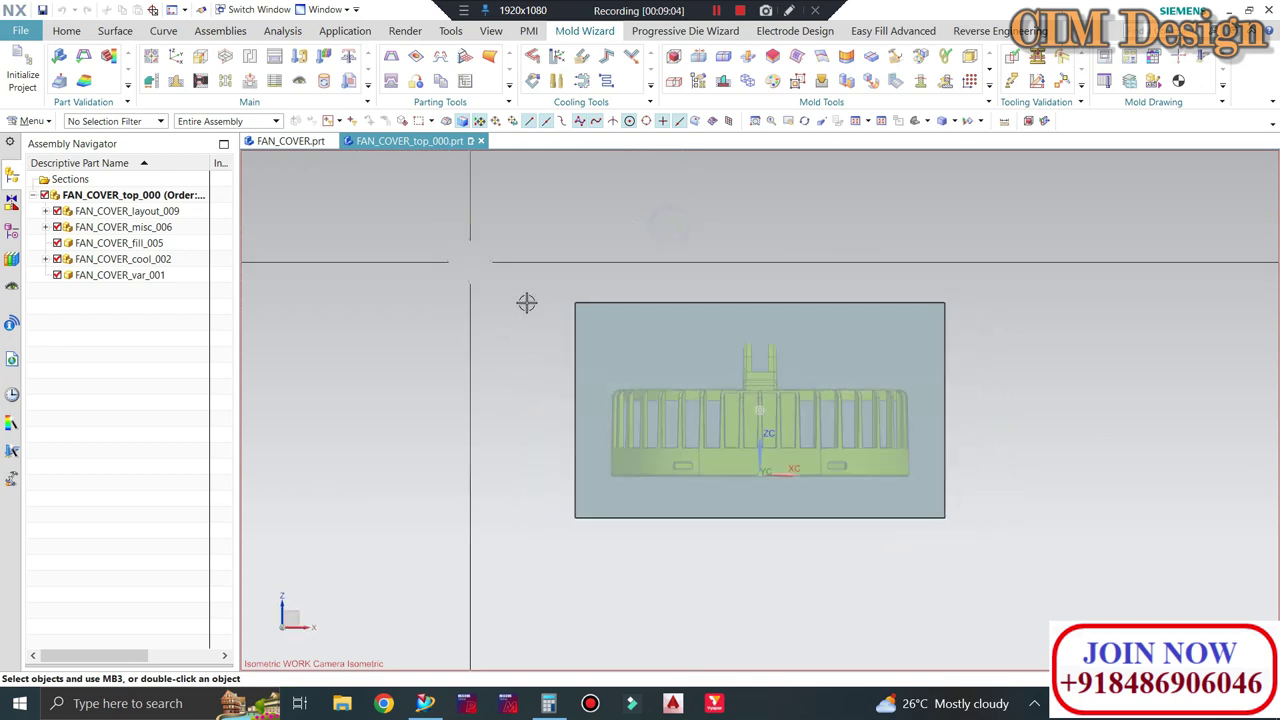
{"action": "scroll", "coordinate": [760, 477], "scroll_direction": "up", "scroll_amount": 3}
{"action": "scroll", "coordinate": [739, 449], "scroll_direction": "up", "scroll_amount": 3}
{"action": "scroll", "coordinate": [739, 449], "scroll_direction": "down", "scroll_amount": 5}
{"action": "mouse_move", "coordinate": [739, 449]}
{"action": "middle_mouse_down"}
{"action": "mouse_move", "coordinate": [651, 358]}
{"action": "mouse_move", "coordinate": [647, 398]}
{"action": "middle_mouse_up"}
{"action": "scroll", "coordinate": [651, 358], "scroll_direction": "up", "scroll_amount": 2}
{"action": "left_click", "coordinate": [20, 30]}
{"action": "mouse_move", "coordinate": [34, 113]}
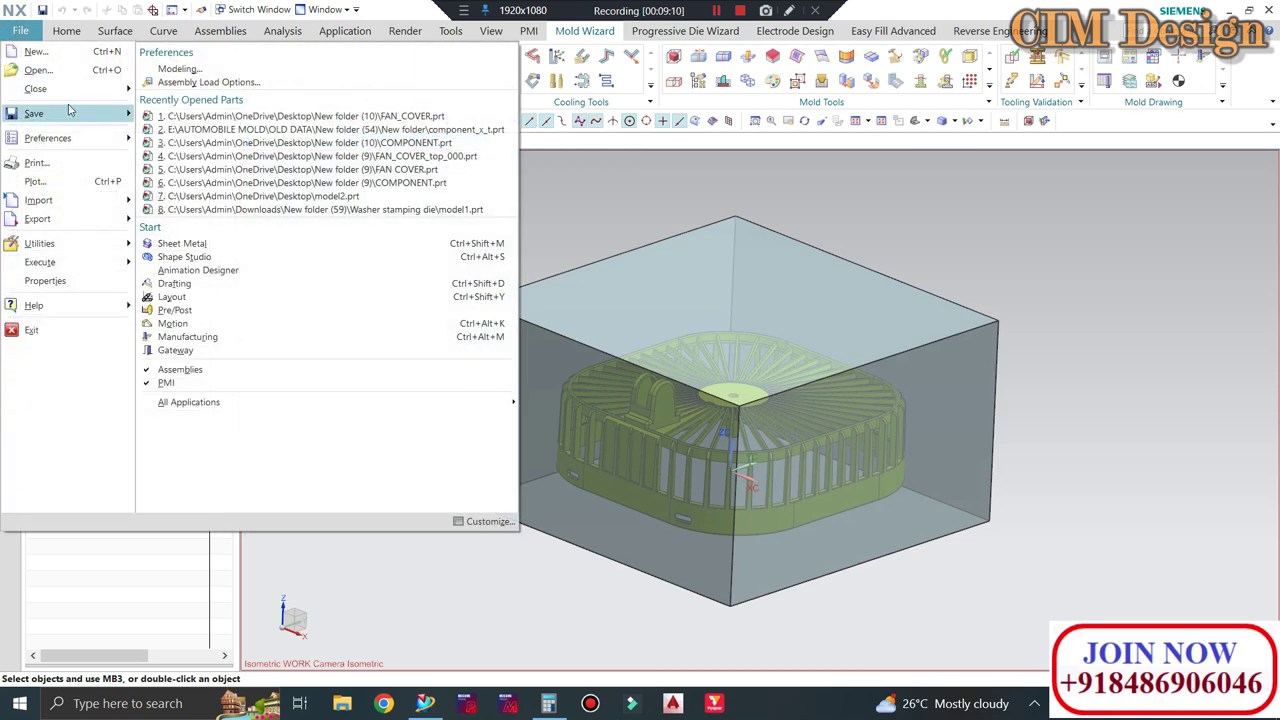
{"action": "left_click", "coordinate": [232, 198]}
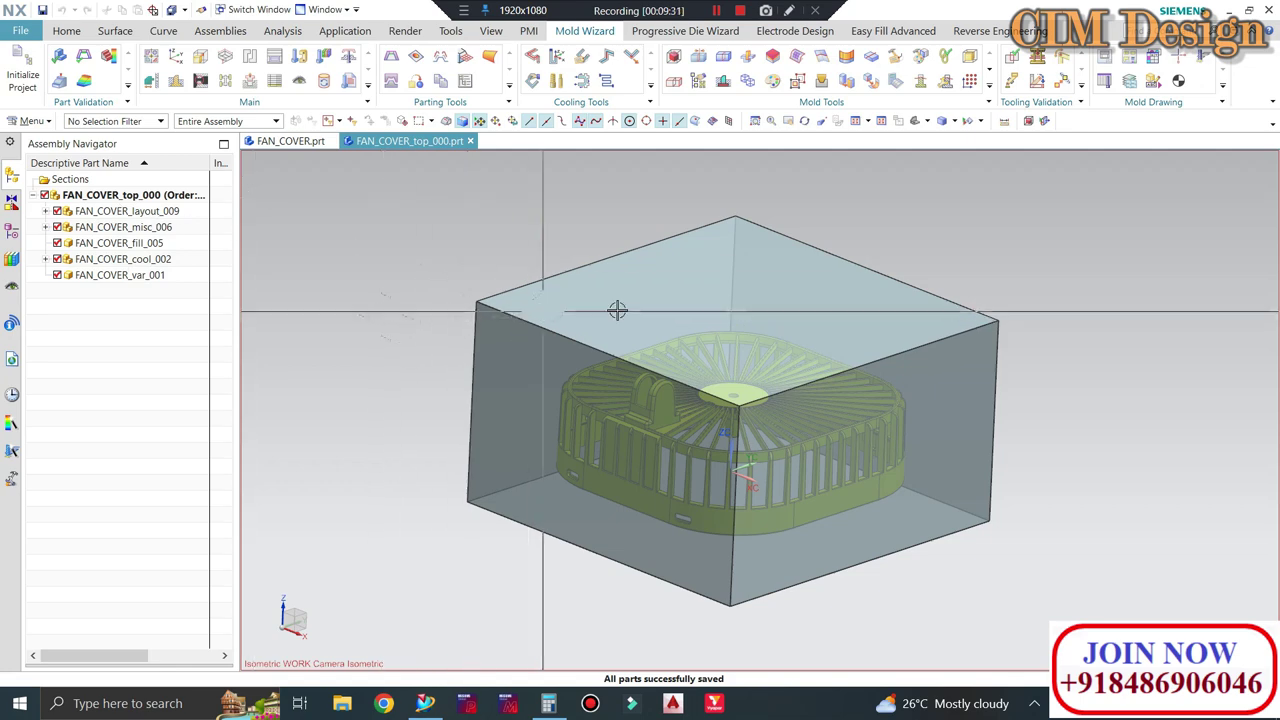
Calculate Check Regions with Keep Existing, showing 1448 cavity, 229 core and 65 undefined faces
{"action": "mouse_move", "coordinate": [614, 309]}
{"action": "middle_mouse_down"}
{"action": "mouse_move", "coordinate": [697, 326]}
{"action": "mouse_move", "coordinate": [694, 337]}
{"action": "middle_mouse_up"}
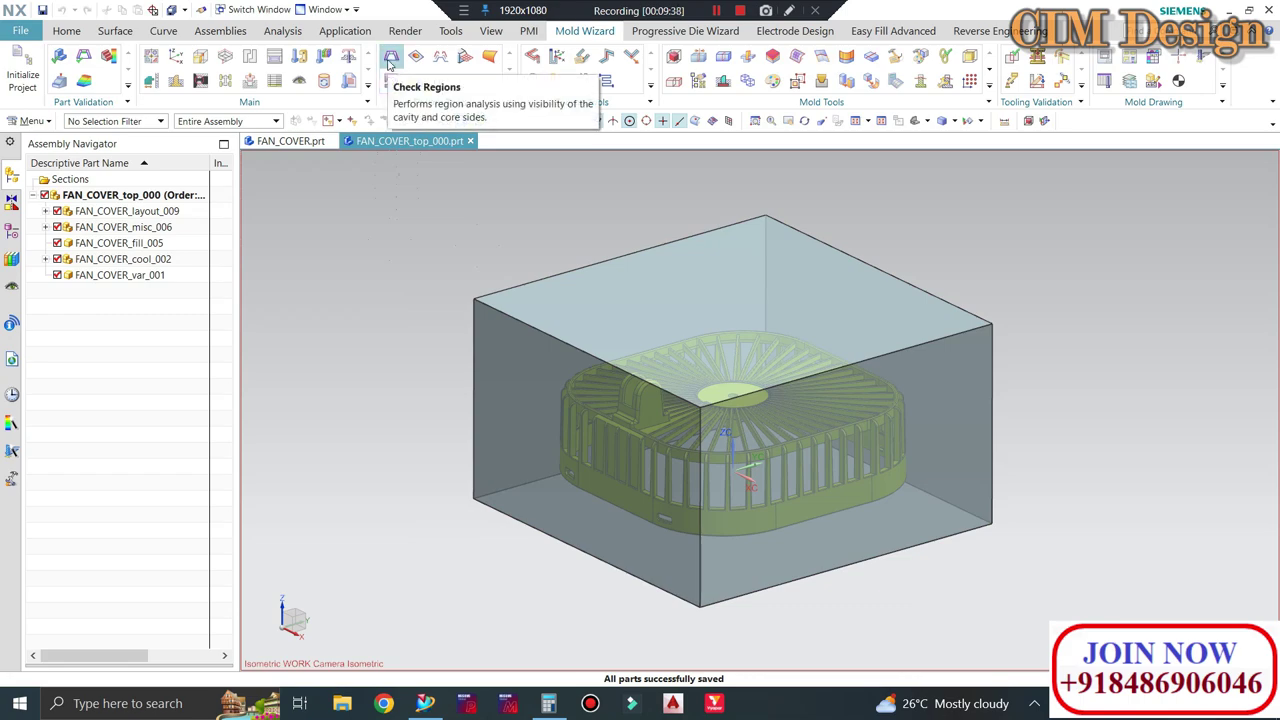
{"action": "left_click", "coordinate": [390, 58]}
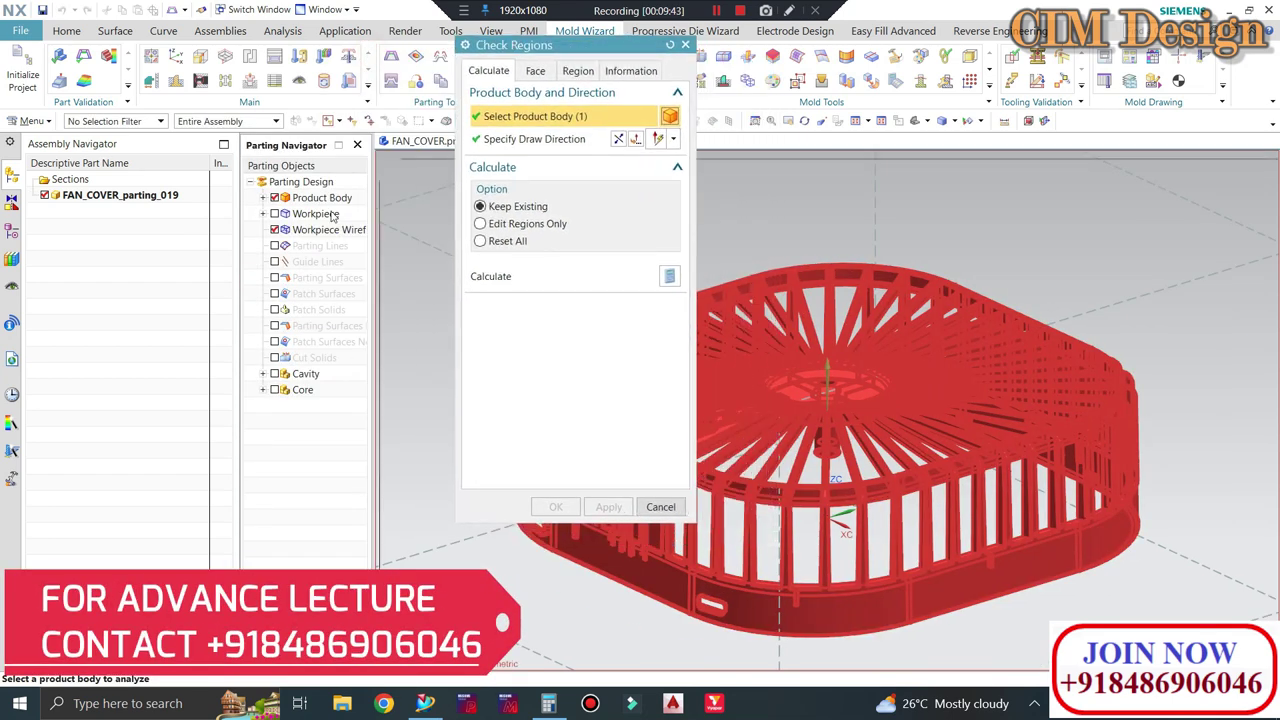
{"action": "scroll", "coordinate": [943, 262], "scroll_direction": "down", "scroll_amount": 3}
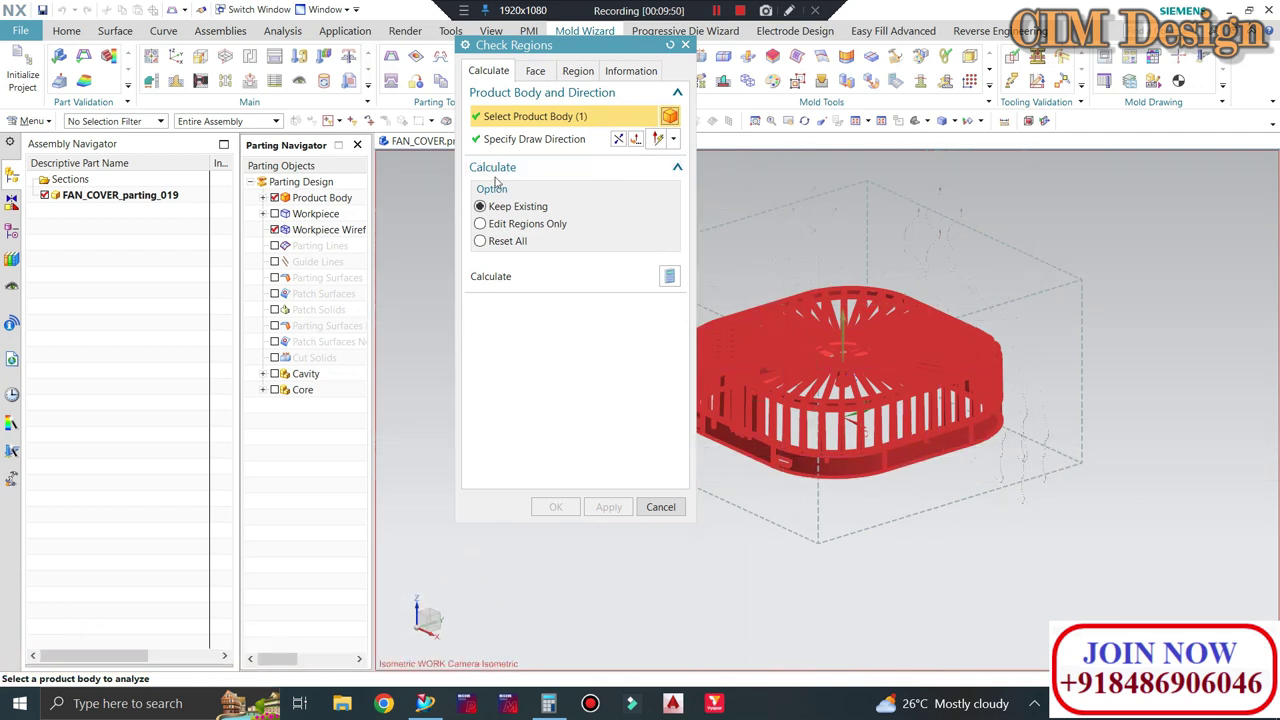
{"action": "left_click", "coordinate": [484, 141]}
{"action": "mouse_move", "coordinate": [991, 257]}
{"action": "middle_mouse_down"}
{"action": "mouse_move", "coordinate": [993, 271]}
{"action": "mouse_move", "coordinate": [814, 234]}
{"action": "middle_mouse_up"}
{"action": "scroll", "coordinate": [1029, 343], "scroll_direction": "down", "scroll_amount": 2}
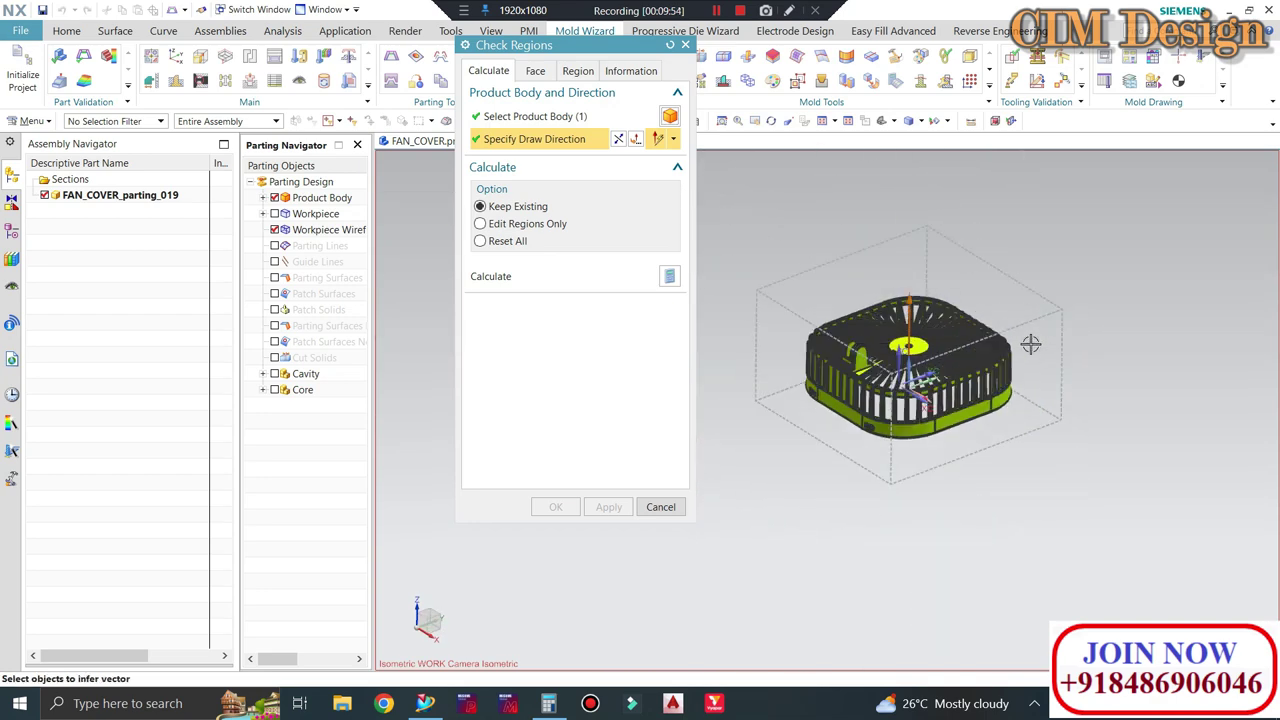
{"action": "scroll", "coordinate": [924, 274], "scroll_direction": "up", "scroll_amount": 2}
{"action": "middle_click_drag", "start_coordinate": [924, 274], "coordinate": [858, 310]}
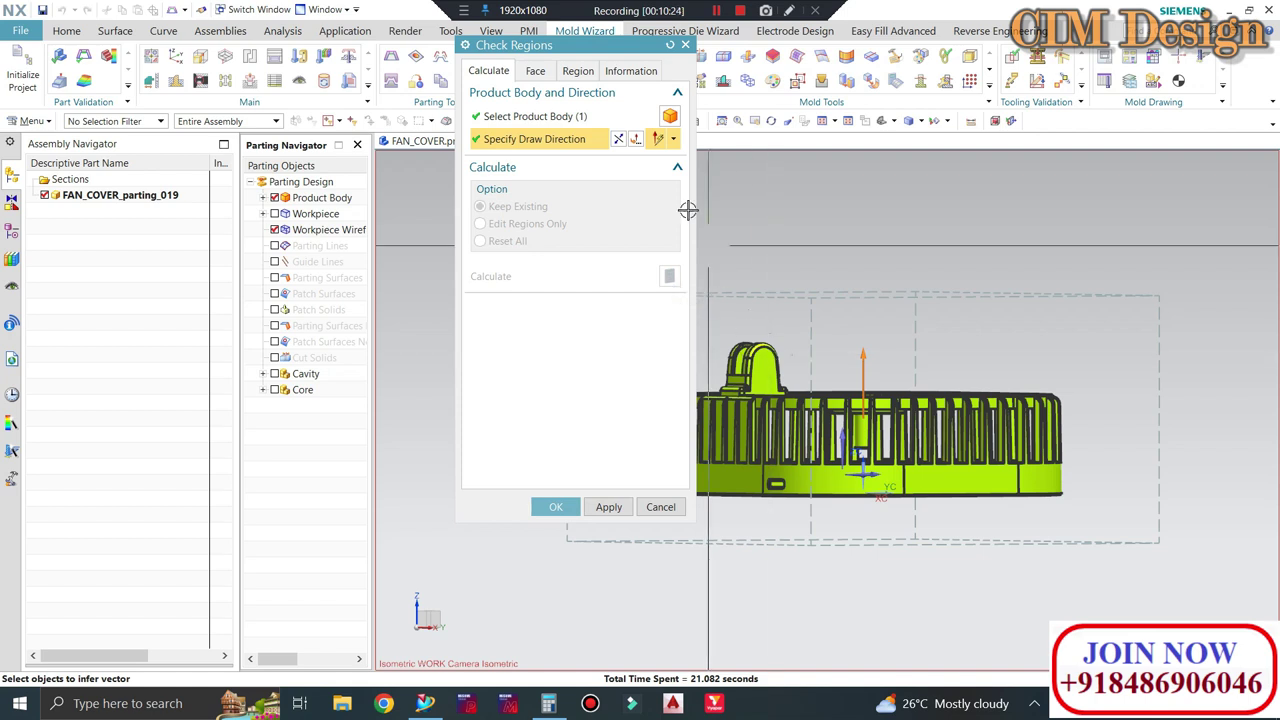
{"action": "left_click", "coordinate": [578, 71]}
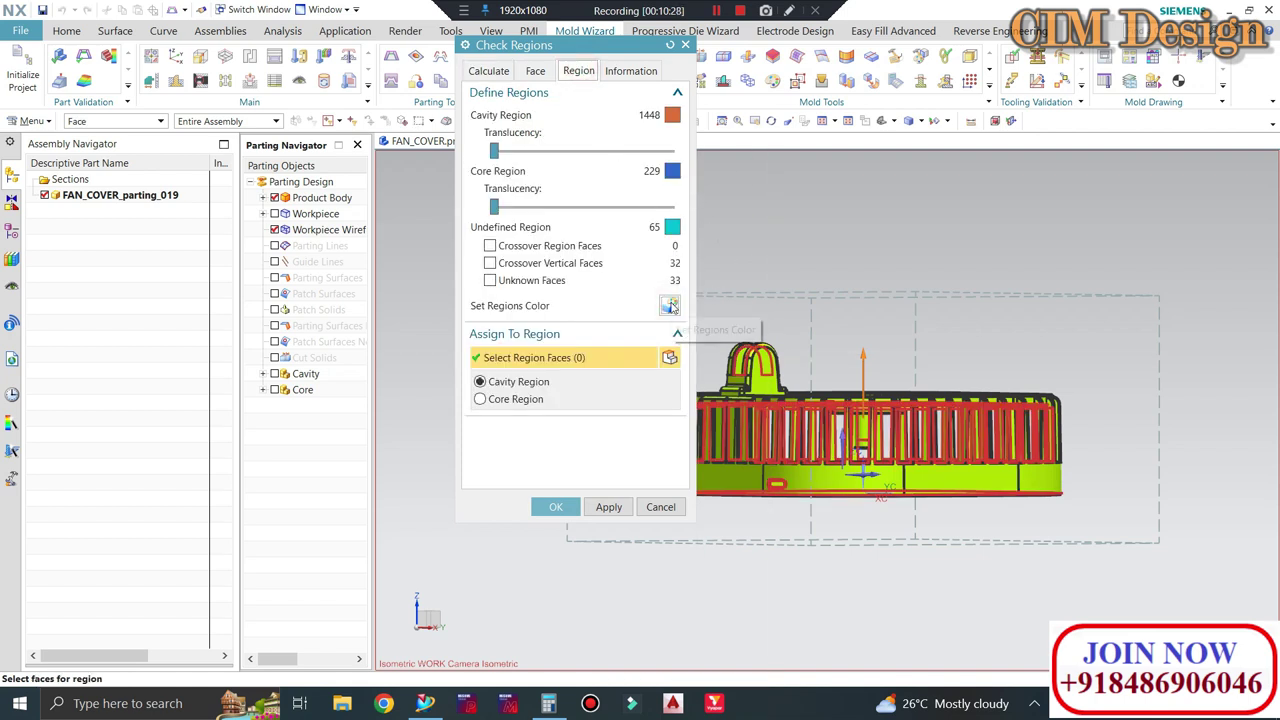
Colour the fan cover by cavity, core and undefined regions and zoom to the side slot
{"action": "left_click", "coordinate": [669, 306]}
{"action": "middle_click_drag", "start_coordinate": [1014, 270], "coordinate": [991, 280]}
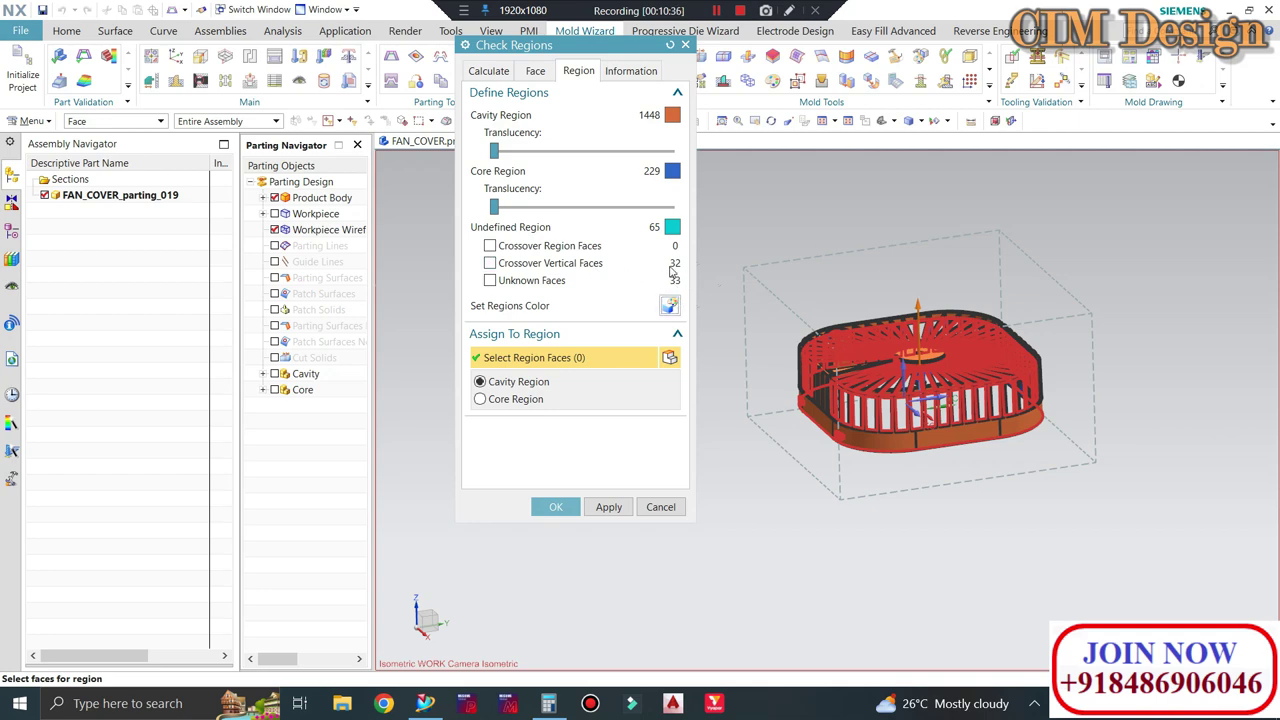
{"action": "middle_click_drag", "start_coordinate": [795, 366], "coordinate": [846, 411]}
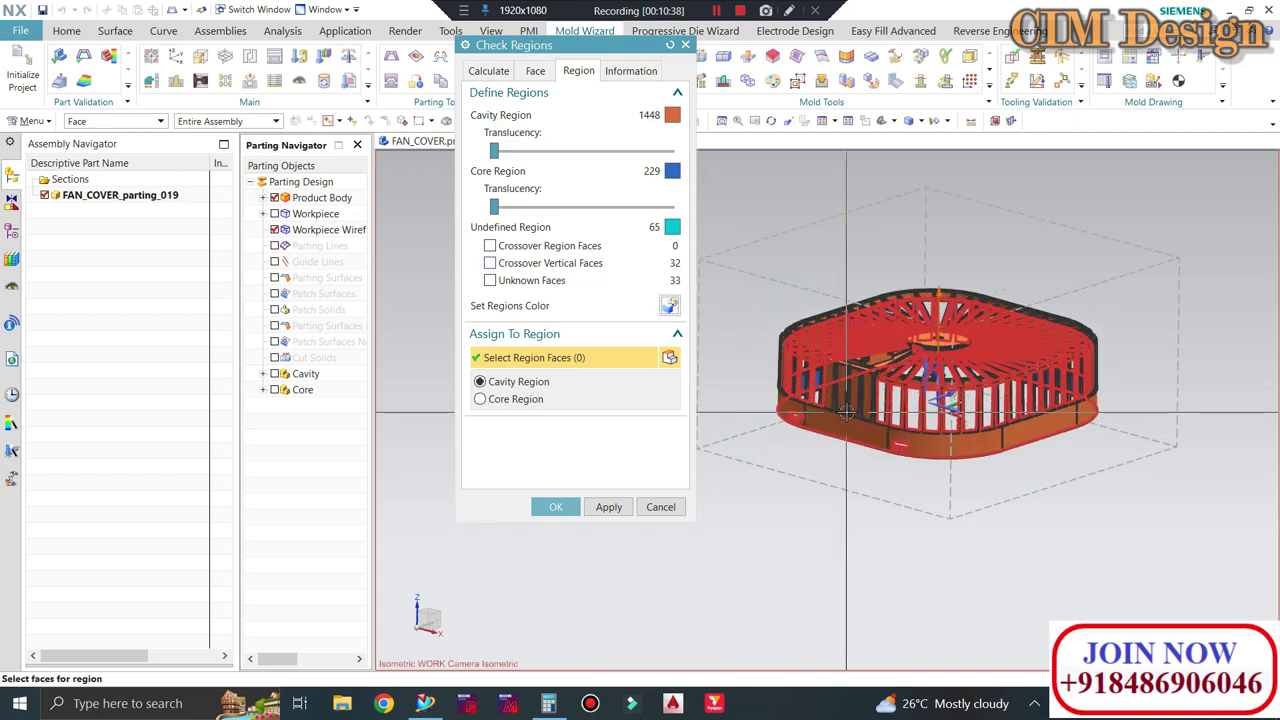
{"action": "scroll", "coordinate": [846, 411], "scroll_direction": "down", "scroll_amount": 3}
{"action": "scroll", "coordinate": [840, 408], "scroll_direction": "down", "scroll_amount": 3}
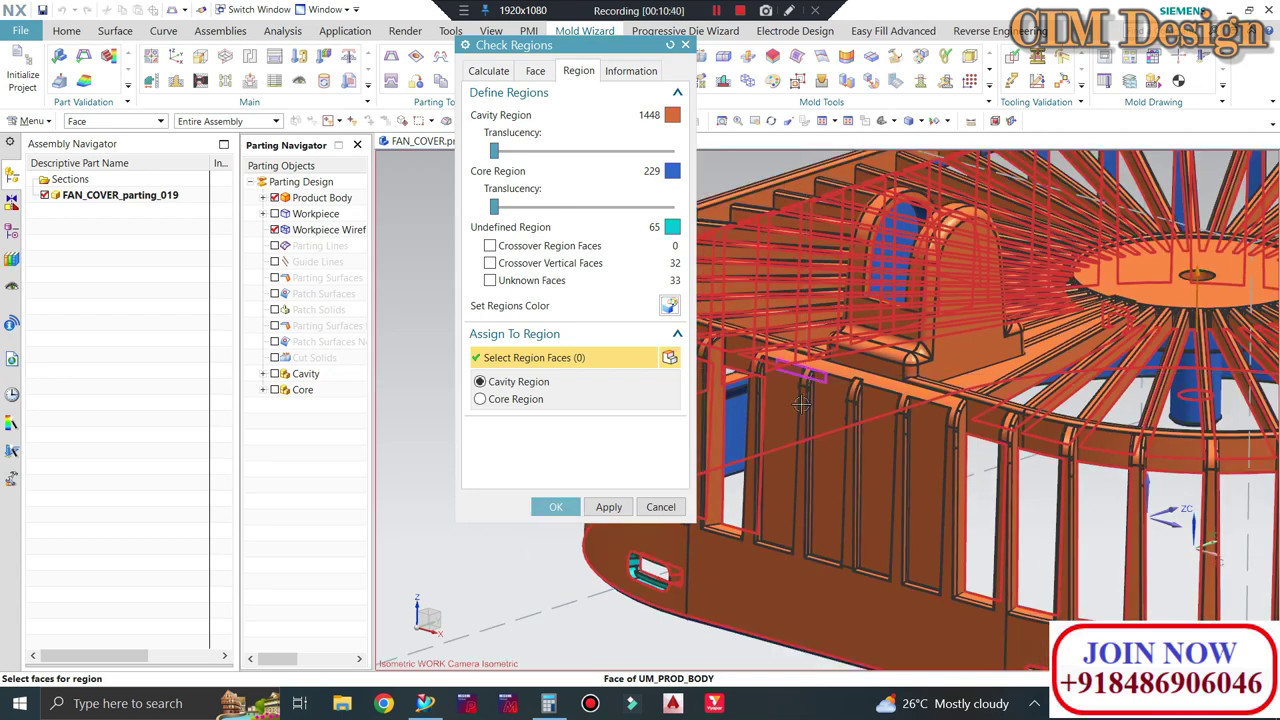
{"action": "scroll", "coordinate": [725, 425], "scroll_direction": "up", "scroll_amount": 3}
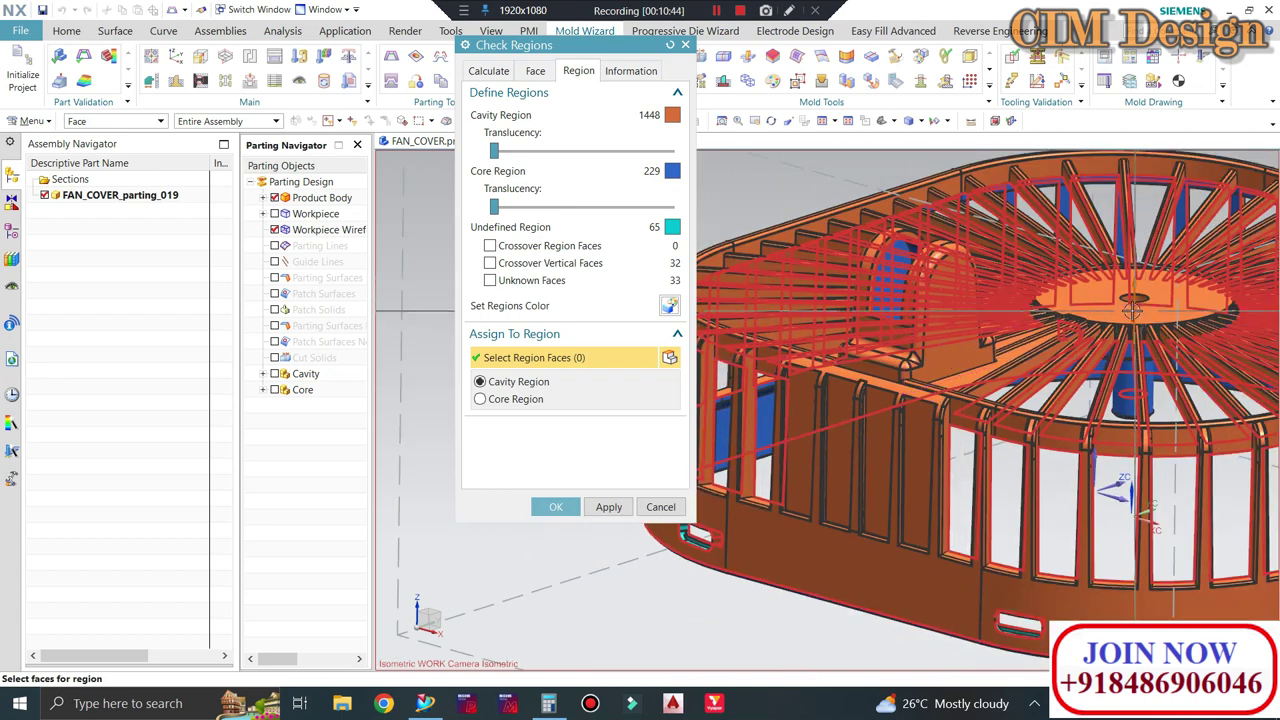
{"action": "scroll", "coordinate": [1090, 340], "scroll_direction": "up", "scroll_amount": 2}
{"action": "scroll", "coordinate": [720, 487], "scroll_direction": "down", "scroll_amount": 4}
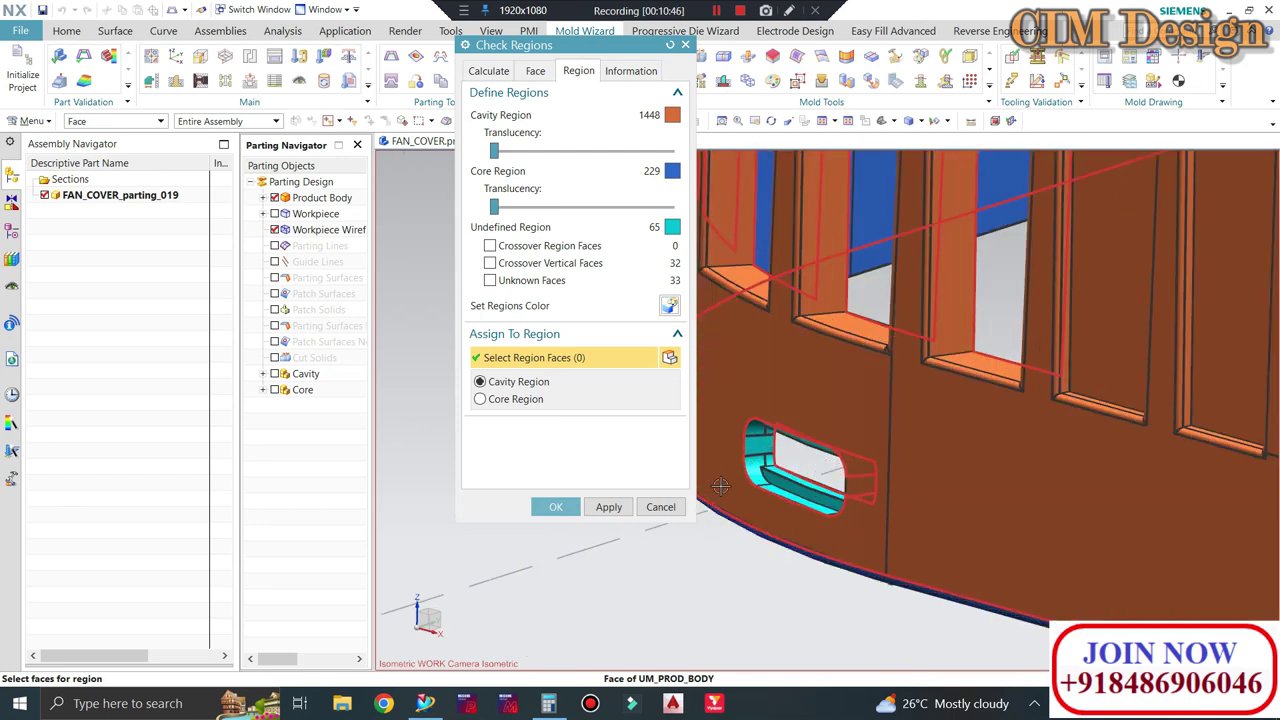
{"action": "scroll", "coordinate": [720, 487], "scroll_direction": "down", "scroll_amount": 1}
{"action": "scroll", "coordinate": [720, 487], "scroll_direction": "down", "scroll_amount": 3}
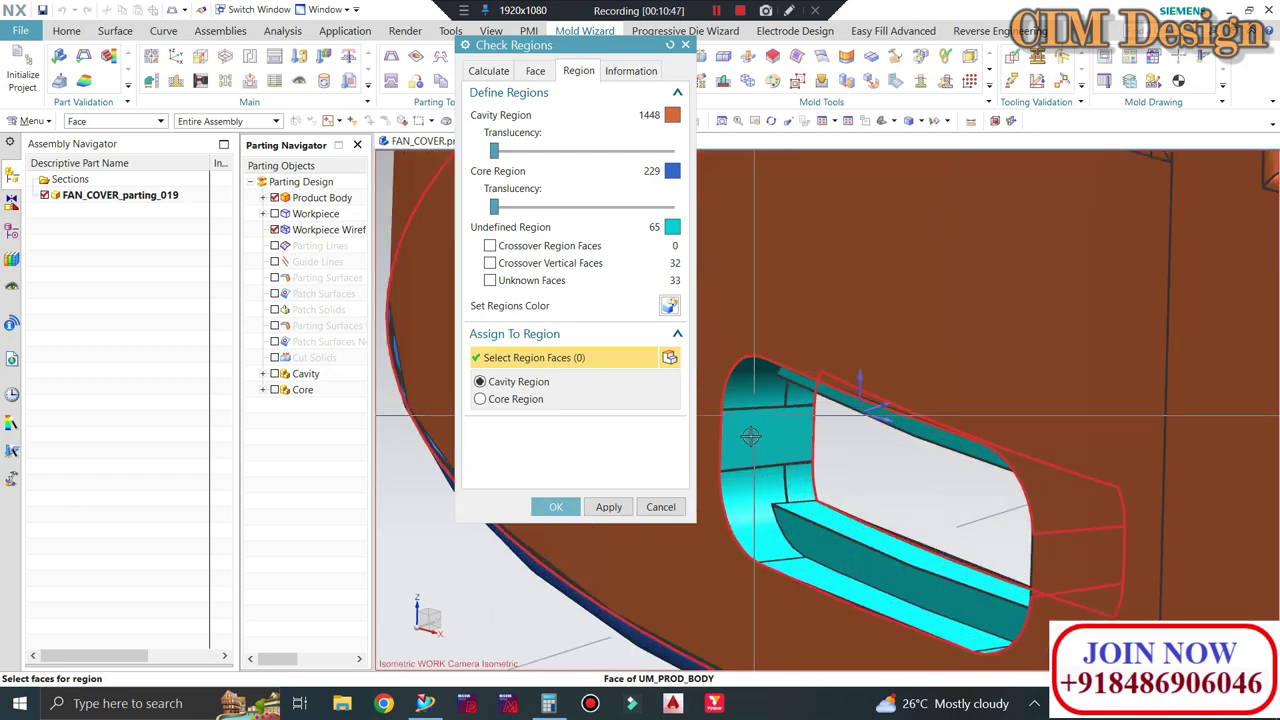
Select the 33 unknown faces for assignment to the Cavity Region
{"action": "left_click", "coordinate": [489, 264]}
{"action": "left_click", "coordinate": [489, 265]}
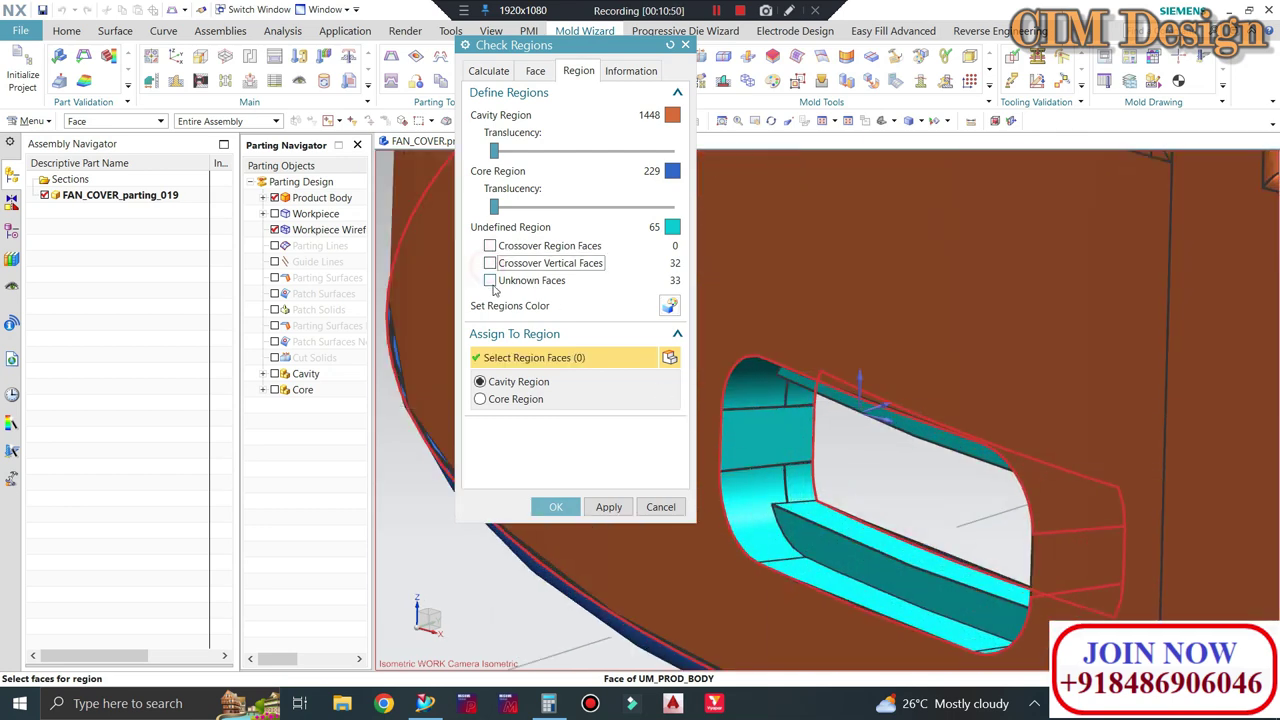
{"action": "left_click", "coordinate": [489, 281]}
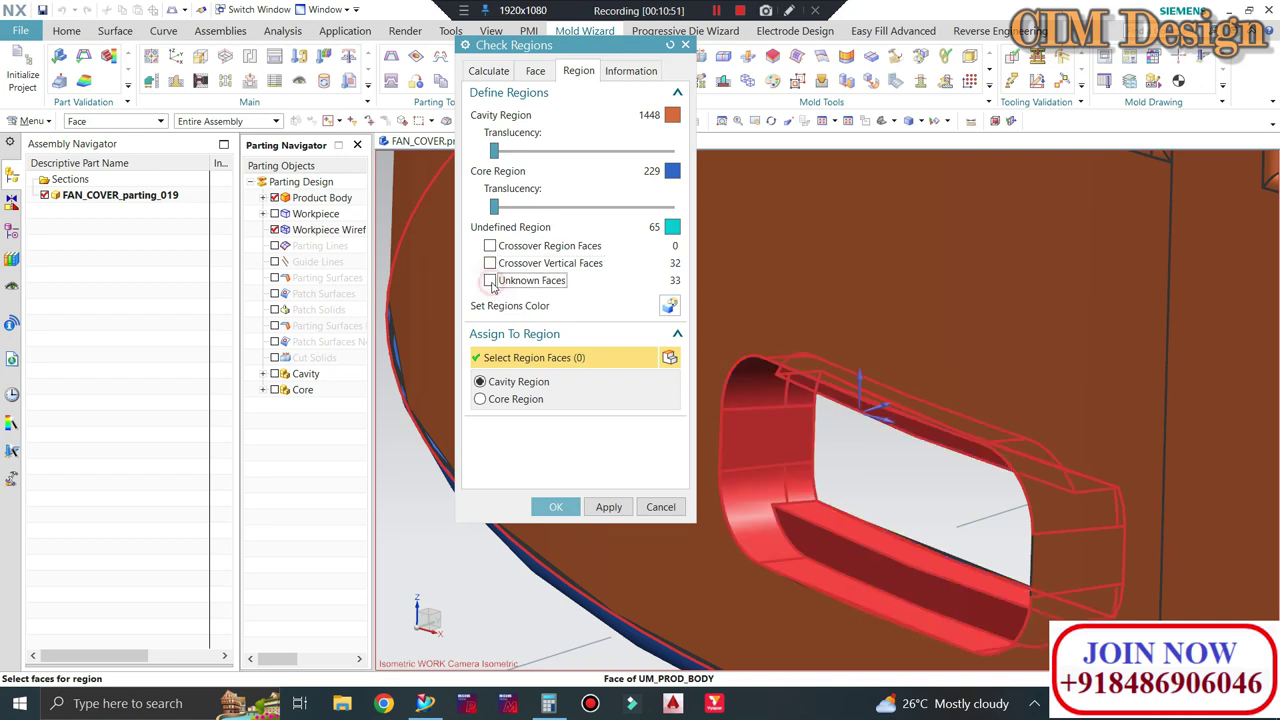
{"action": "left_click", "coordinate": [490, 283]}
{"action": "left_click", "coordinate": [490, 283]}
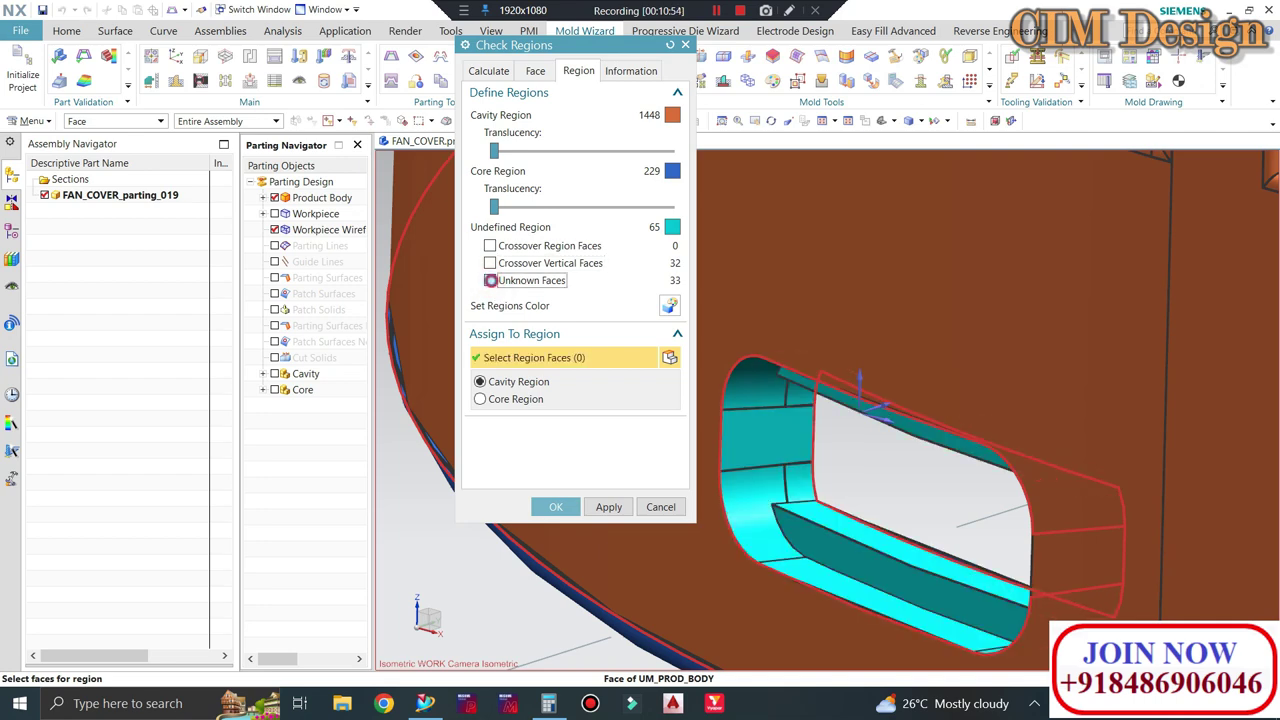
{"action": "left_click", "coordinate": [490, 281]}
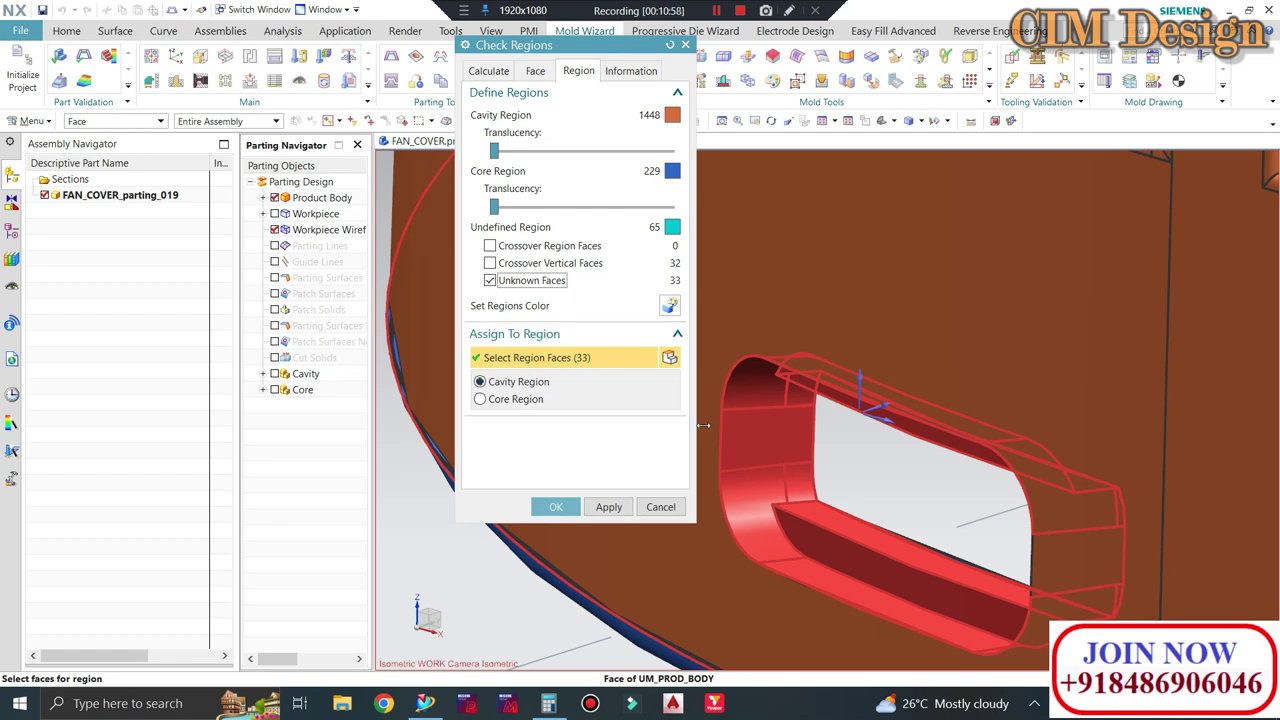
{"action": "scroll", "coordinate": [705, 420], "scroll_direction": "down", "scroll_amount": 2}
{"action": "scroll", "coordinate": [700, 400], "scroll_direction": "down", "scroll_amount": 2}
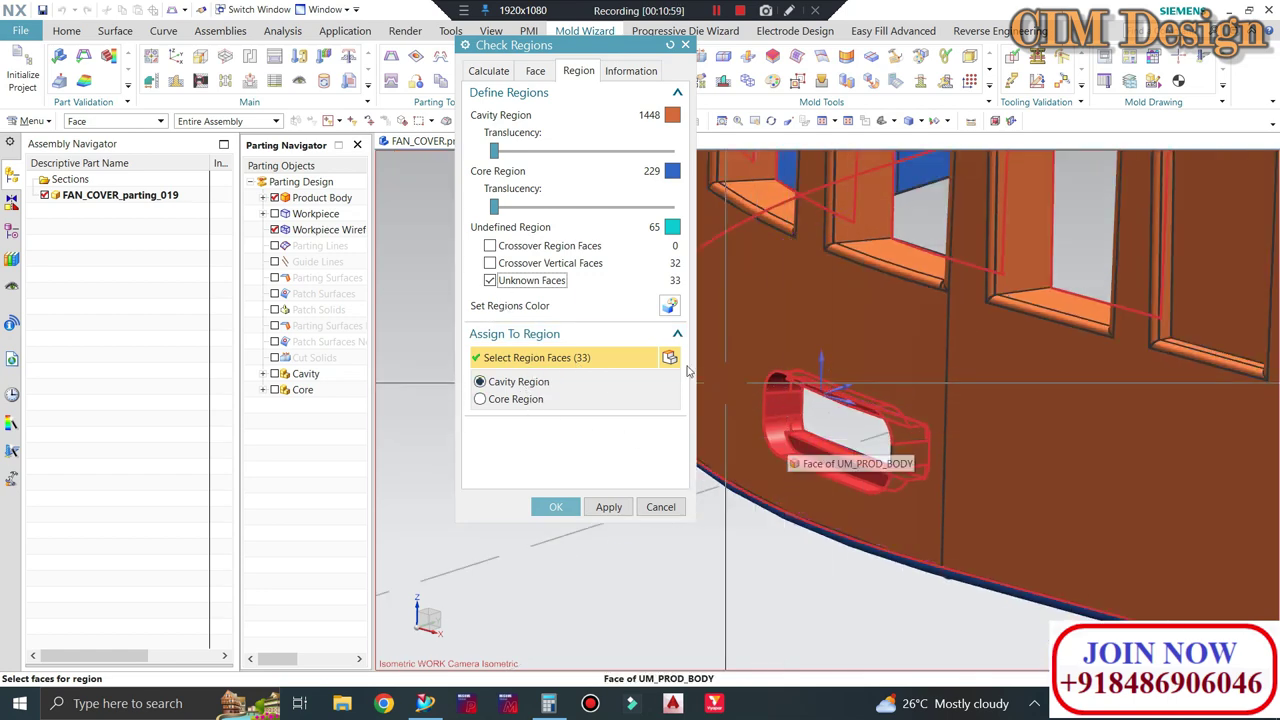
Assign the 33 unknown faces, then the 32 crossover vertical faces, to the cavity region
{"action": "left_click", "coordinate": [518, 386]}
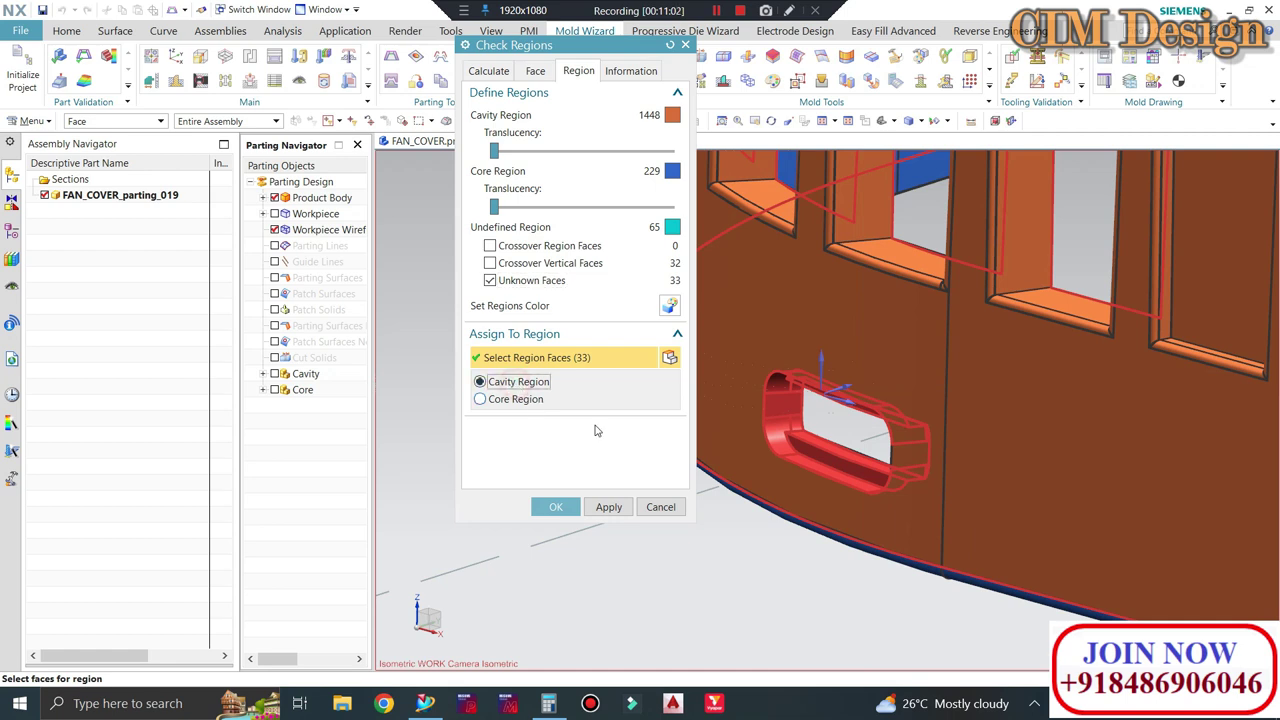
{"action": "left_click", "coordinate": [613, 508]}
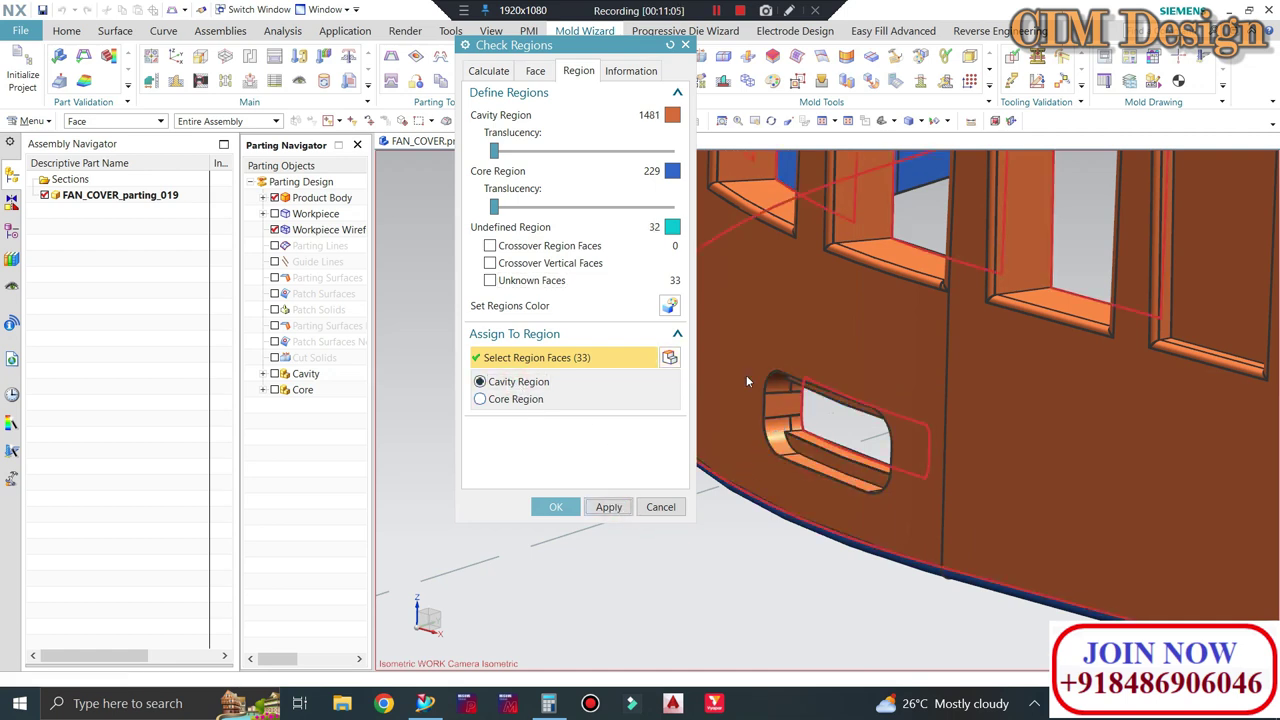
{"action": "left_click", "coordinate": [490, 263]}
{"action": "scroll", "coordinate": [1000, 420], "scroll_direction": "down", "scroll_amount": 5}
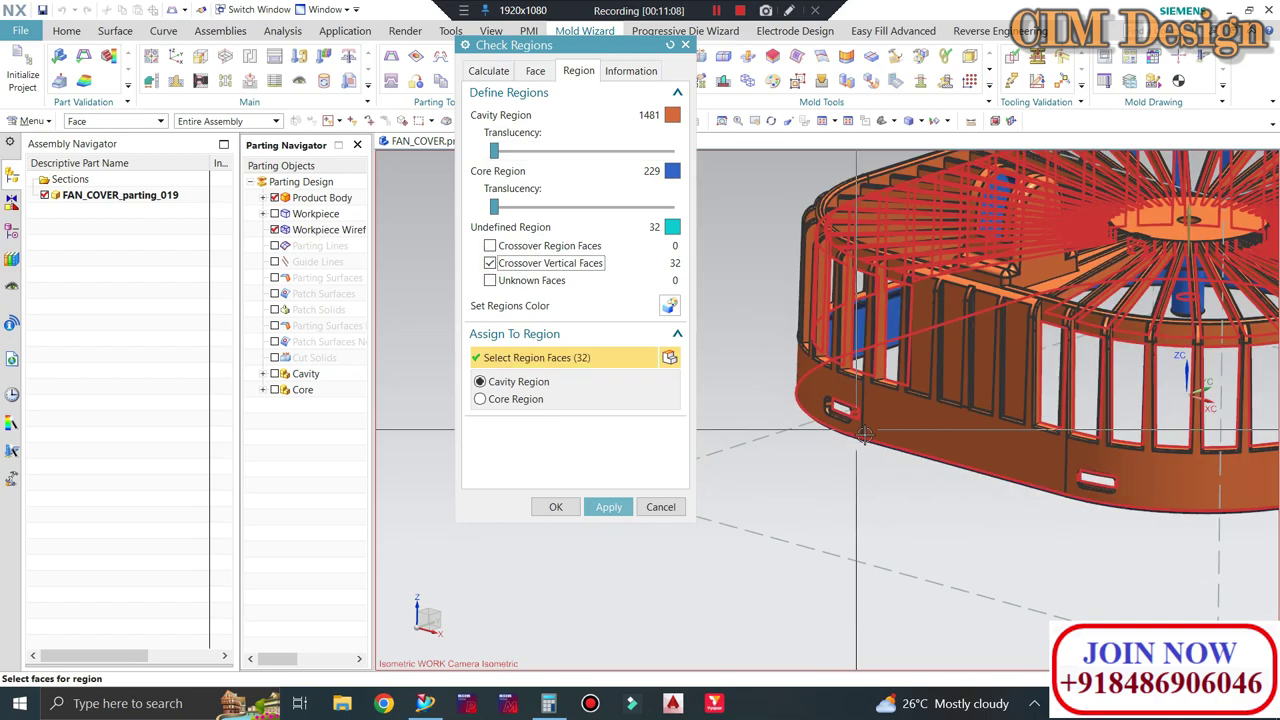
{"action": "middle_click_drag", "start_coordinate": [990, 460], "coordinate": [1030, 496]}
{"action": "scroll", "coordinate": [1000, 485], "scroll_direction": "up", "scroll_amount": 3}
{"action": "scroll", "coordinate": [900, 430], "scroll_direction": "up", "scroll_amount": 3}
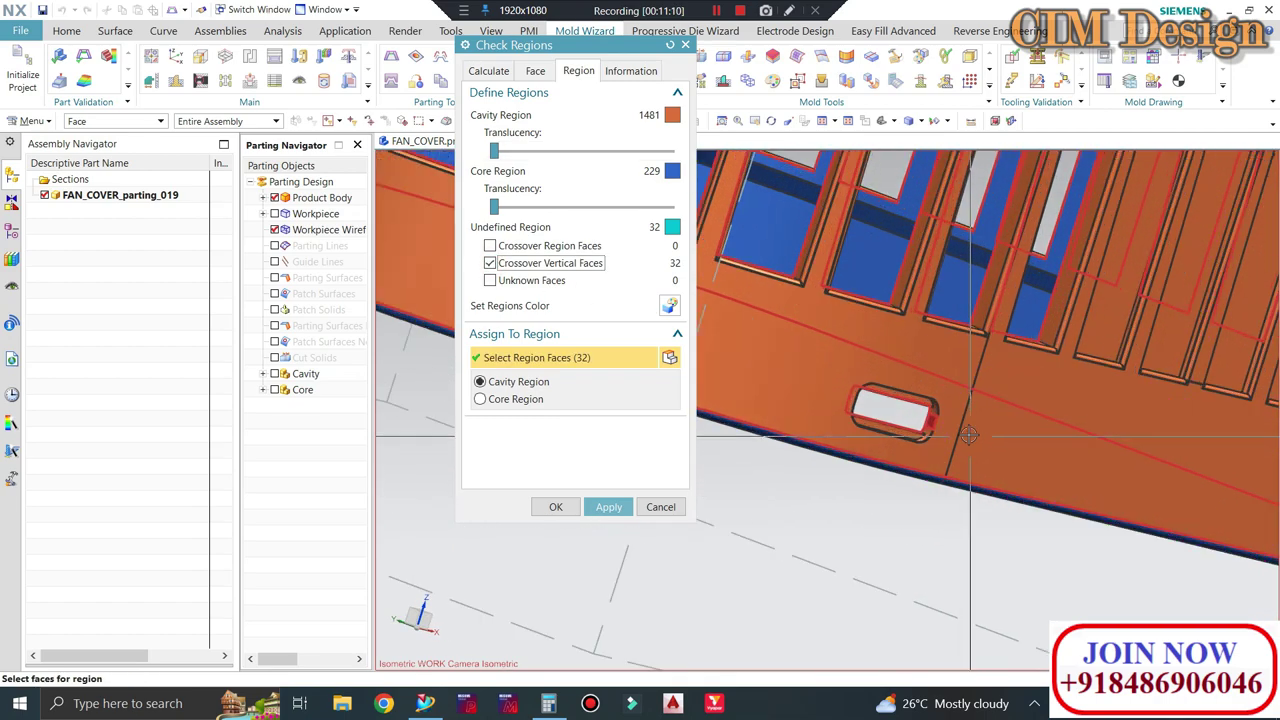
{"action": "scroll", "coordinate": [857, 400], "scroll_direction": "up", "scroll_amount": 3}
{"action": "scroll", "coordinate": [843, 397], "scroll_direction": "down", "scroll_amount": 2}
{"action": "scroll", "coordinate": [900, 400], "scroll_direction": "up", "scroll_amount": 3}
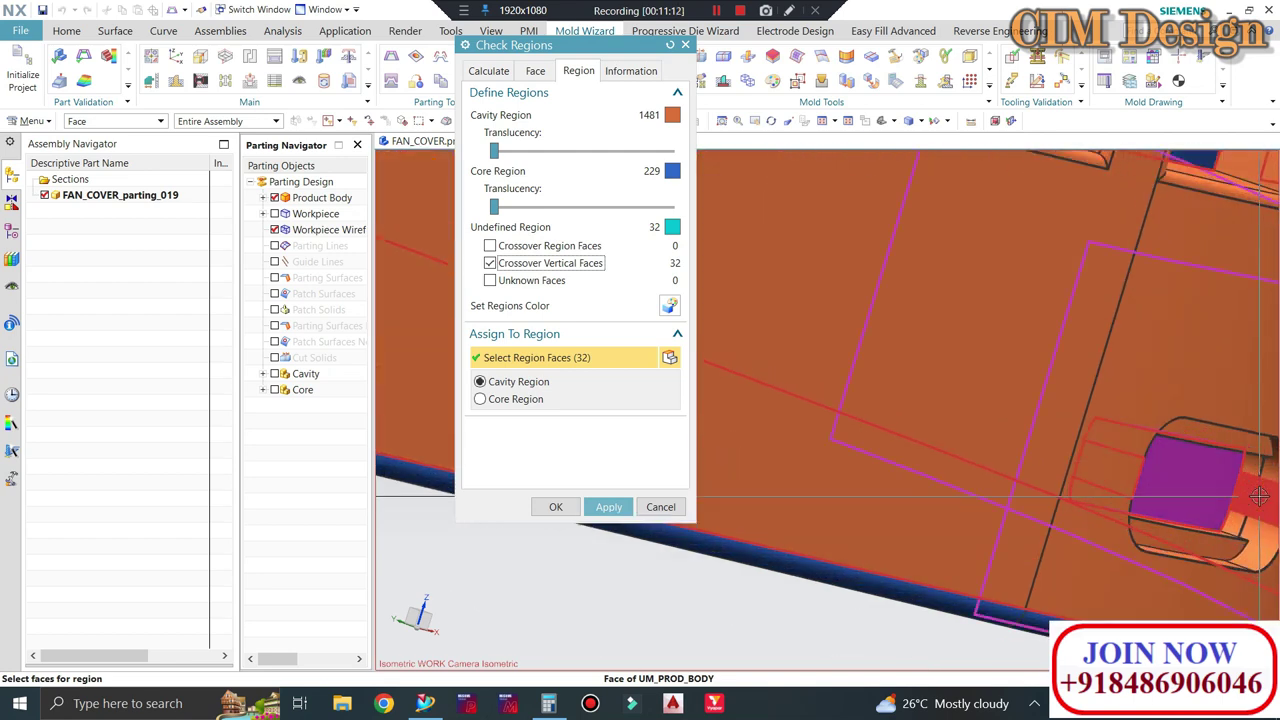
{"action": "middle_click_drag", "start_coordinate": [950, 420], "coordinate": [1020, 440]}
{"action": "scroll", "coordinate": [1027, 440], "scroll_direction": "down", "scroll_amount": 2}
{"action": "scroll", "coordinate": [1027, 440], "scroll_direction": "up", "scroll_amount": 4}
{"action": "scroll", "coordinate": [1010, 438], "scroll_direction": "down", "scroll_amount": 1}
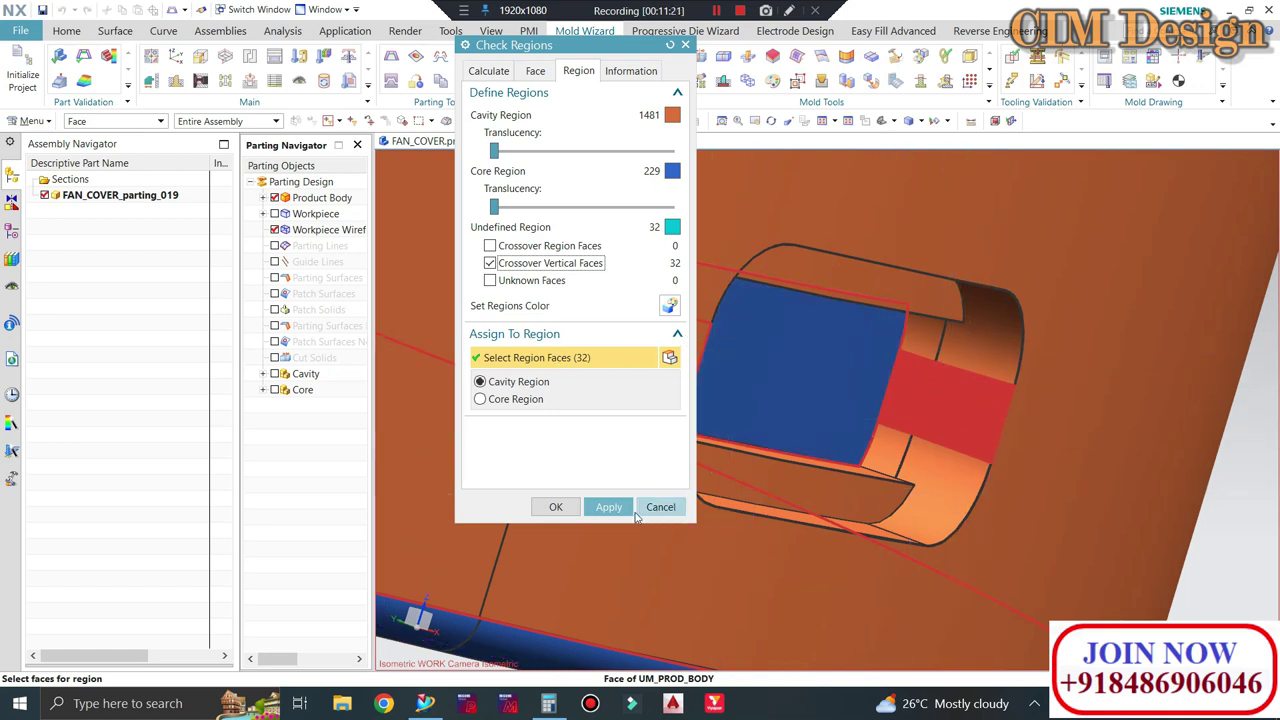
{"action": "left_click", "coordinate": [630, 511]}
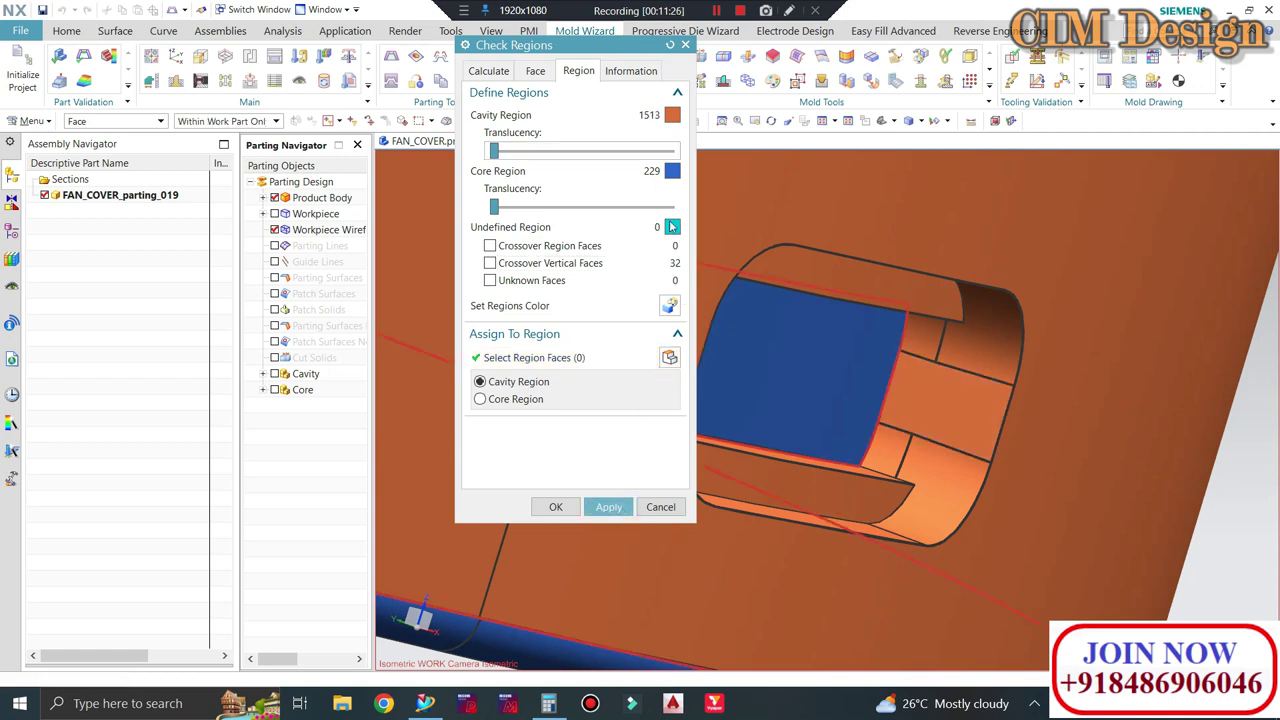
{"action": "scroll", "coordinate": [920, 423], "scroll_direction": "down", "scroll_amount": 5}
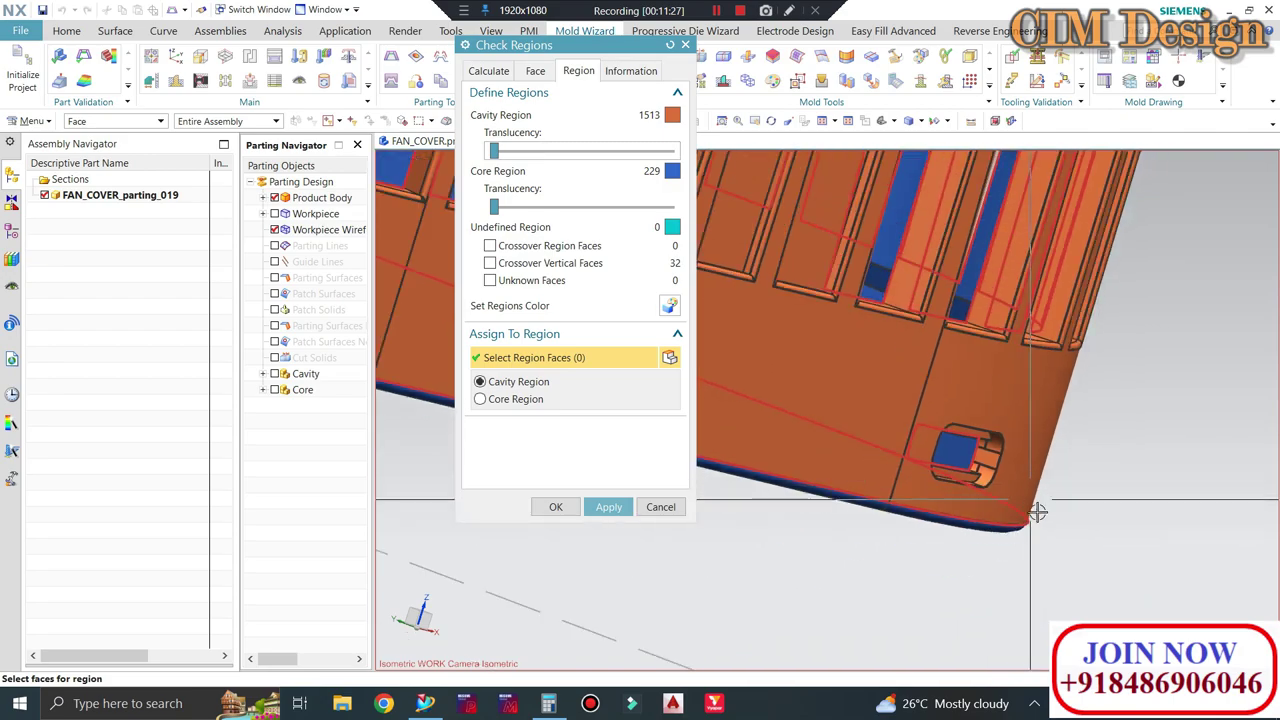
Toggle cavity and core translucency to inspect both regions, restore opacity, and accept with OK
{"action": "mouse_move", "coordinate": [920, 423]}
{"action": "middle_mouse_down"}
{"action": "mouse_move", "coordinate": [988, 508]}
{"action": "mouse_move", "coordinate": [876, 440]}
{"action": "mouse_move", "coordinate": [742, 293]}
{"action": "middle_mouse_up"}
{"action": "scroll", "coordinate": [876, 440], "scroll_direction": "up", "scroll_amount": 5}
{"action": "scroll", "coordinate": [876, 440], "scroll_direction": "down", "scroll_amount": 2}
{"action": "mouse_move", "coordinate": [494, 206]}
{"action": "left_mouse_down"}
{"action": "mouse_move", "coordinate": [541, 207]}
{"action": "mouse_move", "coordinate": [494, 206]}
{"action": "left_mouse_up"}
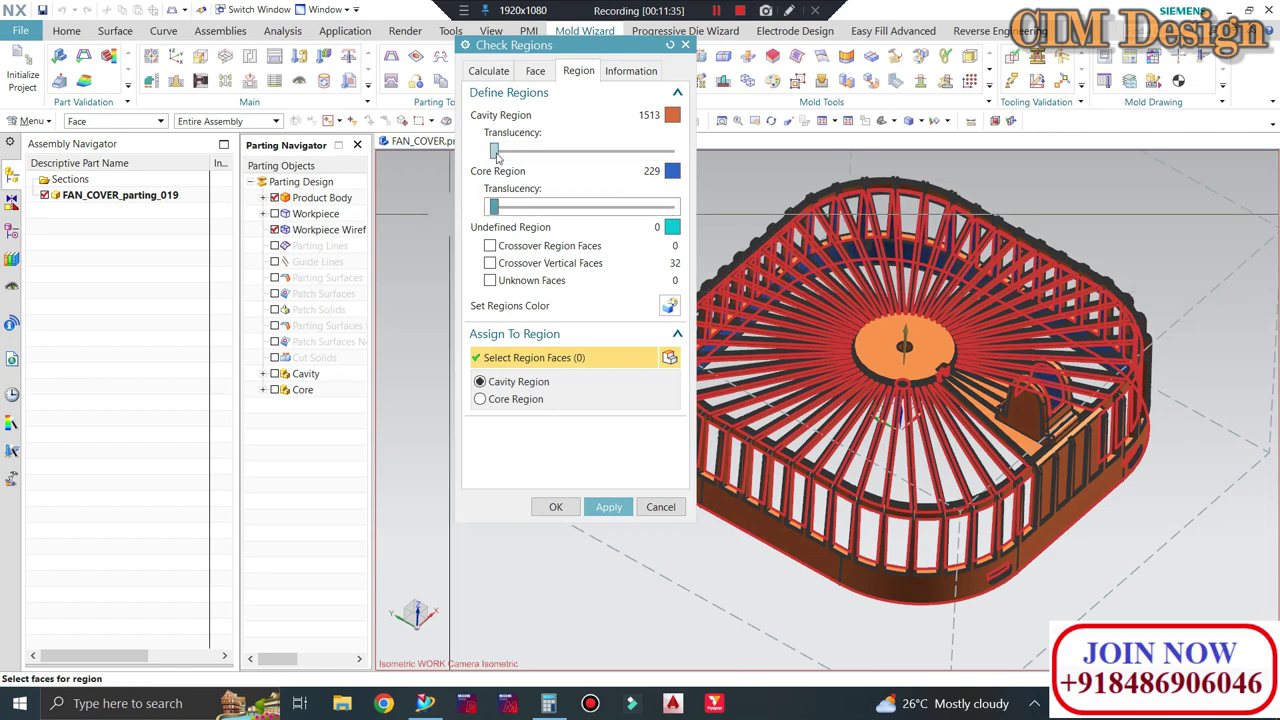
{"action": "left_click_drag", "start_coordinate": [494, 150], "coordinate": [670, 150]}
{"action": "scroll", "coordinate": [1025, 467], "scroll_direction": "up", "scroll_amount": 2}
{"action": "scroll", "coordinate": [1025, 467], "scroll_direction": "up", "scroll_amount": 1}
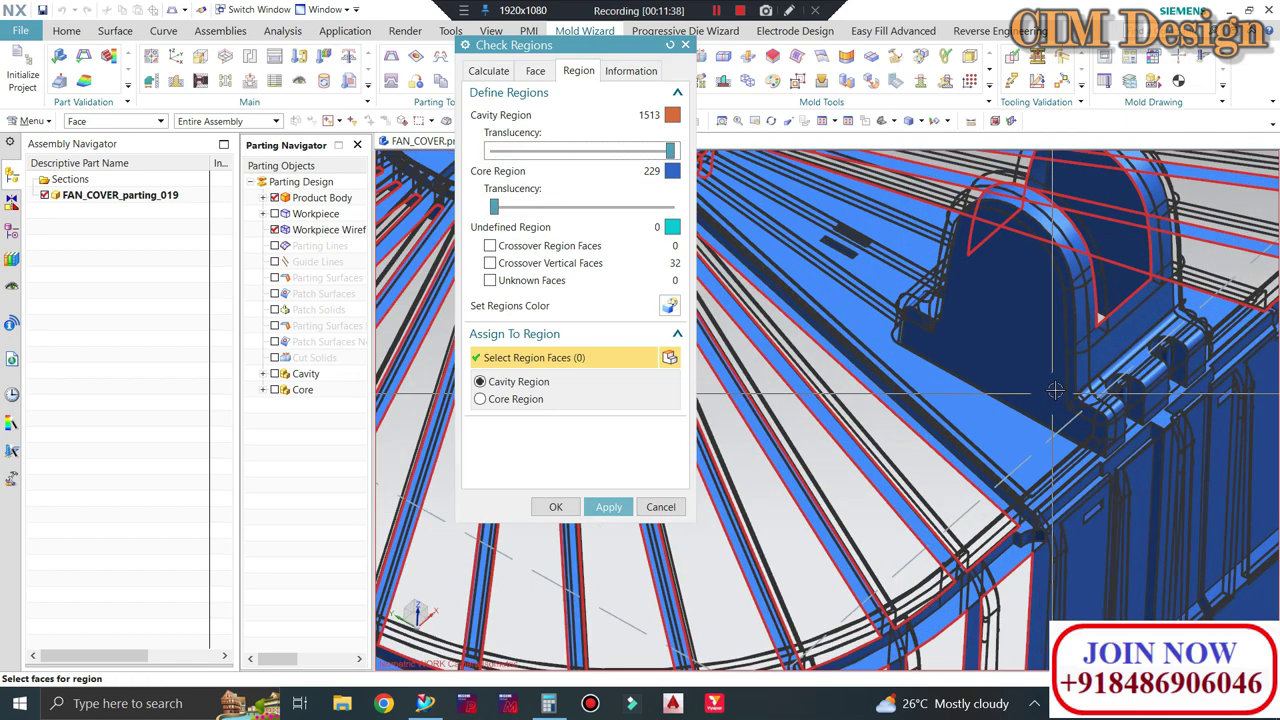
{"action": "scroll", "coordinate": [1025, 467], "scroll_direction": "down", "scroll_amount": 3}
{"action": "scroll", "coordinate": [757, 283], "scroll_direction": "down", "scroll_amount": 3}
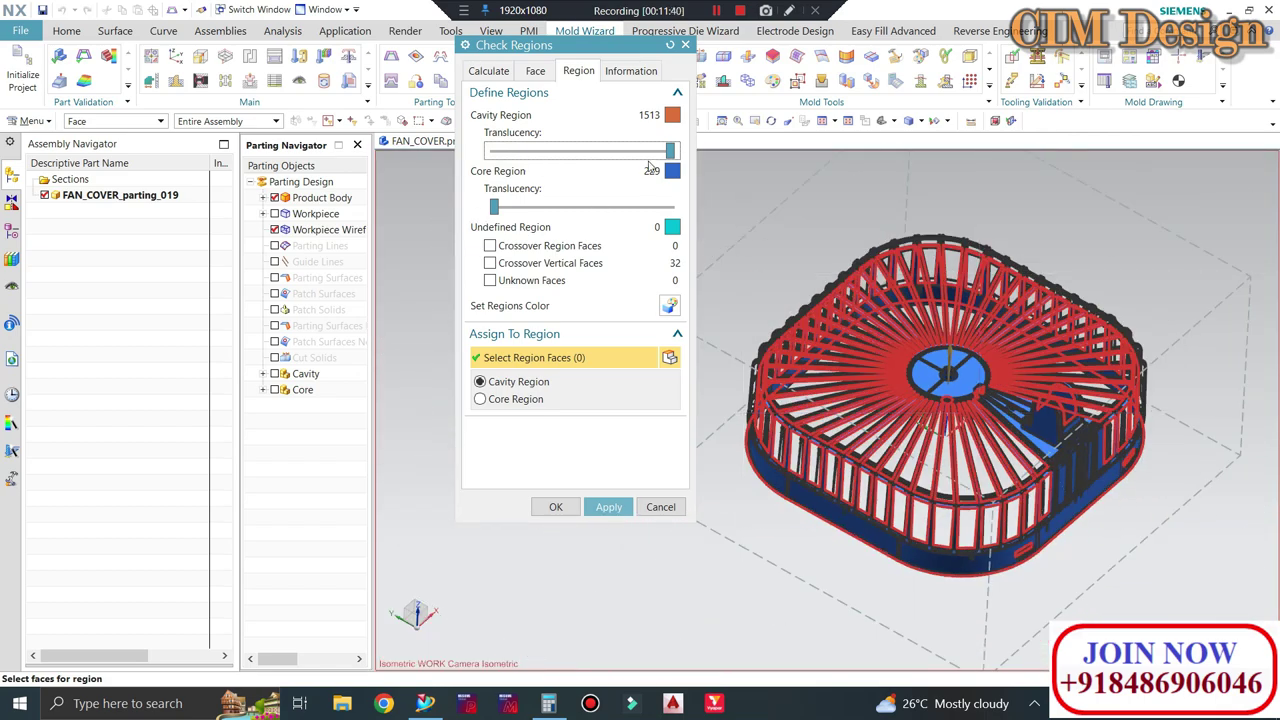
{"action": "left_click_drag", "start_coordinate": [643, 152], "coordinate": [494, 152]}
{"action": "left_click_drag", "start_coordinate": [502, 208], "coordinate": [670, 206]}
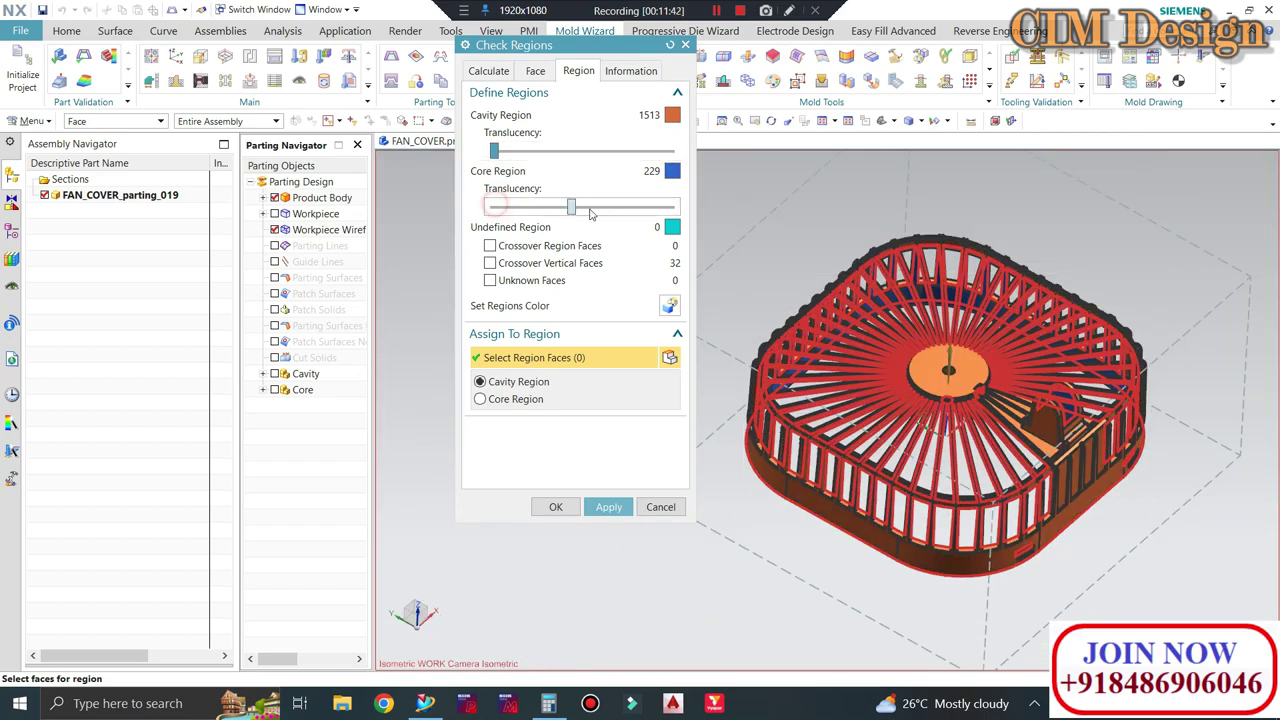
{"action": "mouse_move", "coordinate": [910, 320]}
{"action": "middle_mouse_down"}
{"action": "mouse_move", "coordinate": [875, 229]}
{"action": "mouse_move", "coordinate": [880, 330]}
{"action": "middle_mouse_up"}
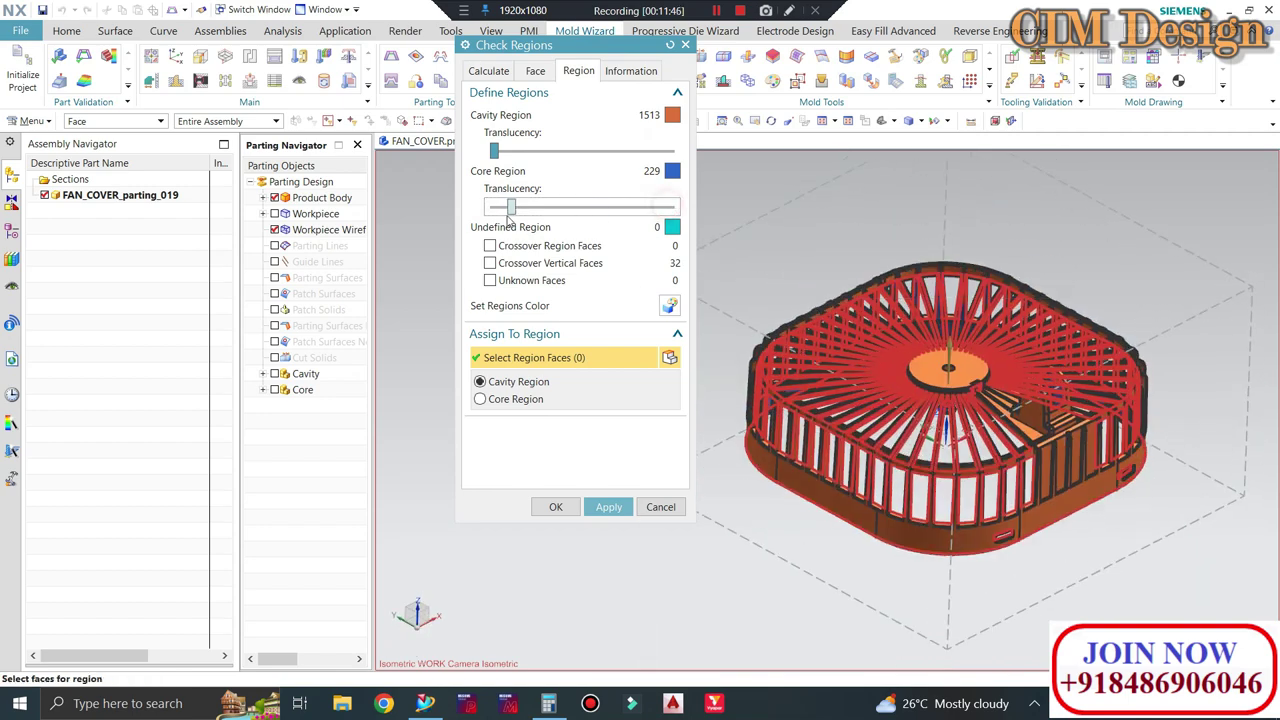
{"action": "left_click_drag", "start_coordinate": [508, 208], "coordinate": [493, 208]}
{"action": "scroll", "coordinate": [895, 380], "scroll_direction": "down", "scroll_amount": 1}
{"action": "scroll", "coordinate": [895, 380], "scroll_direction": "up", "scroll_amount": 2}
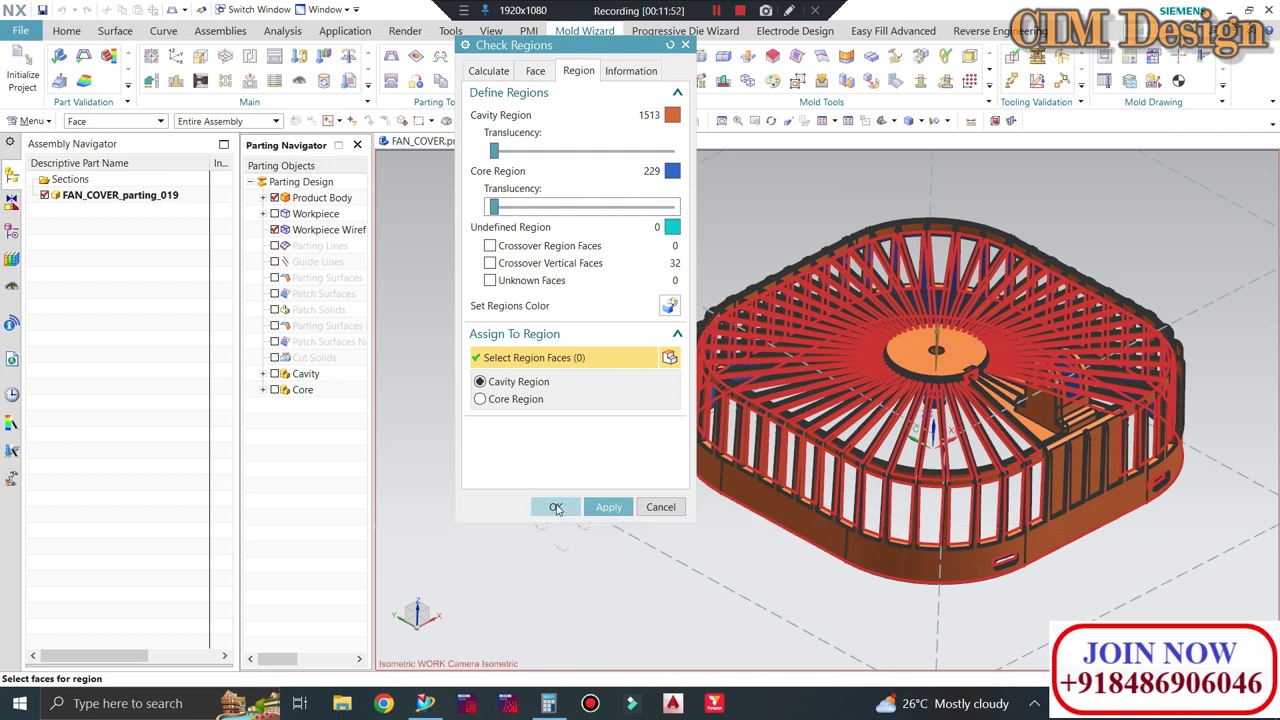
{"action": "left_click", "coordinate": [556, 506]}
Fit and orbit the fan cover, then launch Edge Patch from the Parting Tools group
{"action": "key", "text": "ctrl+f"}
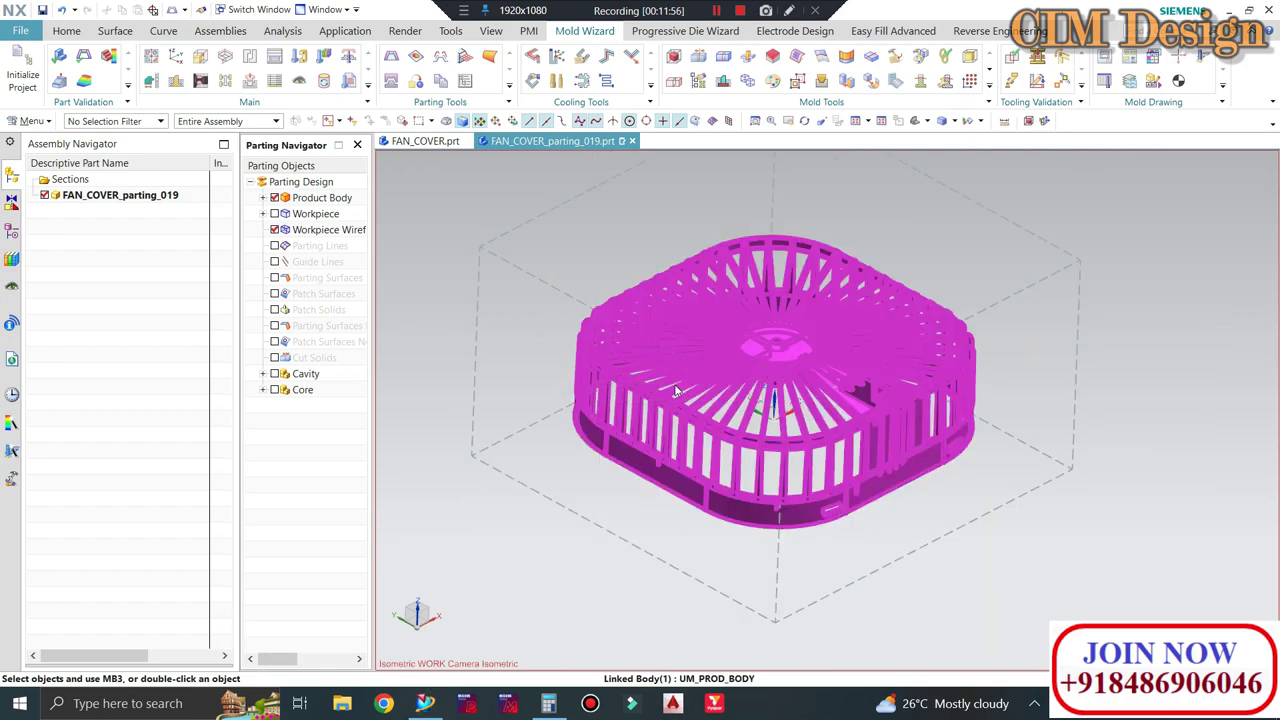
{"action": "middle_click_drag", "start_coordinate": [601, 355], "coordinate": [667, 361]}
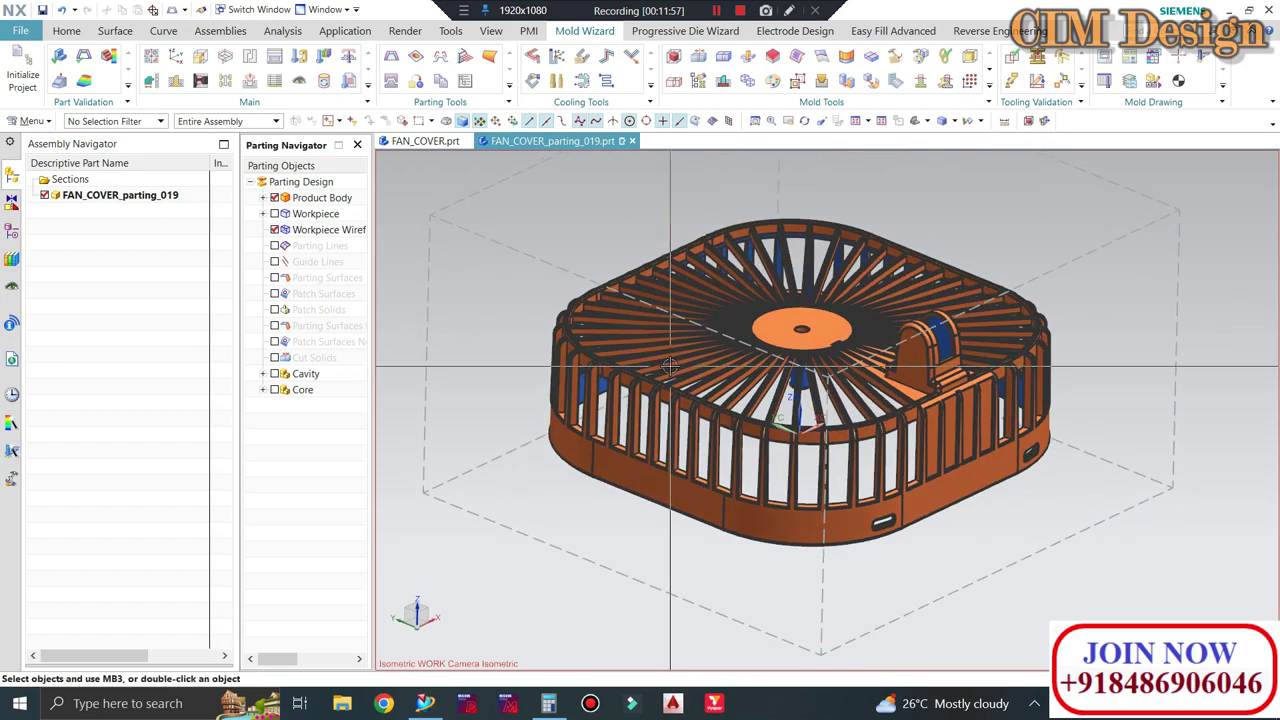
{"action": "scroll", "coordinate": [662, 408], "scroll_direction": "down", "scroll_amount": 2}
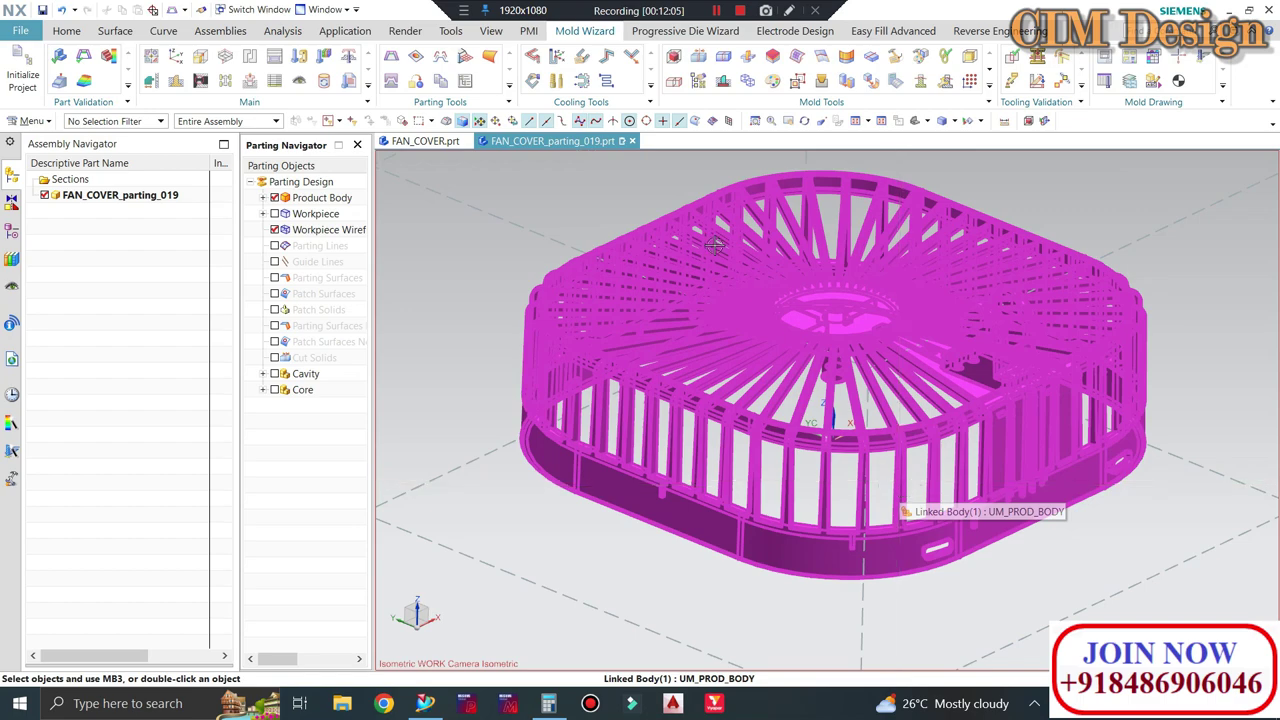
{"action": "middle_click_drag", "start_coordinate": [900, 488], "coordinate": [822, 296]}
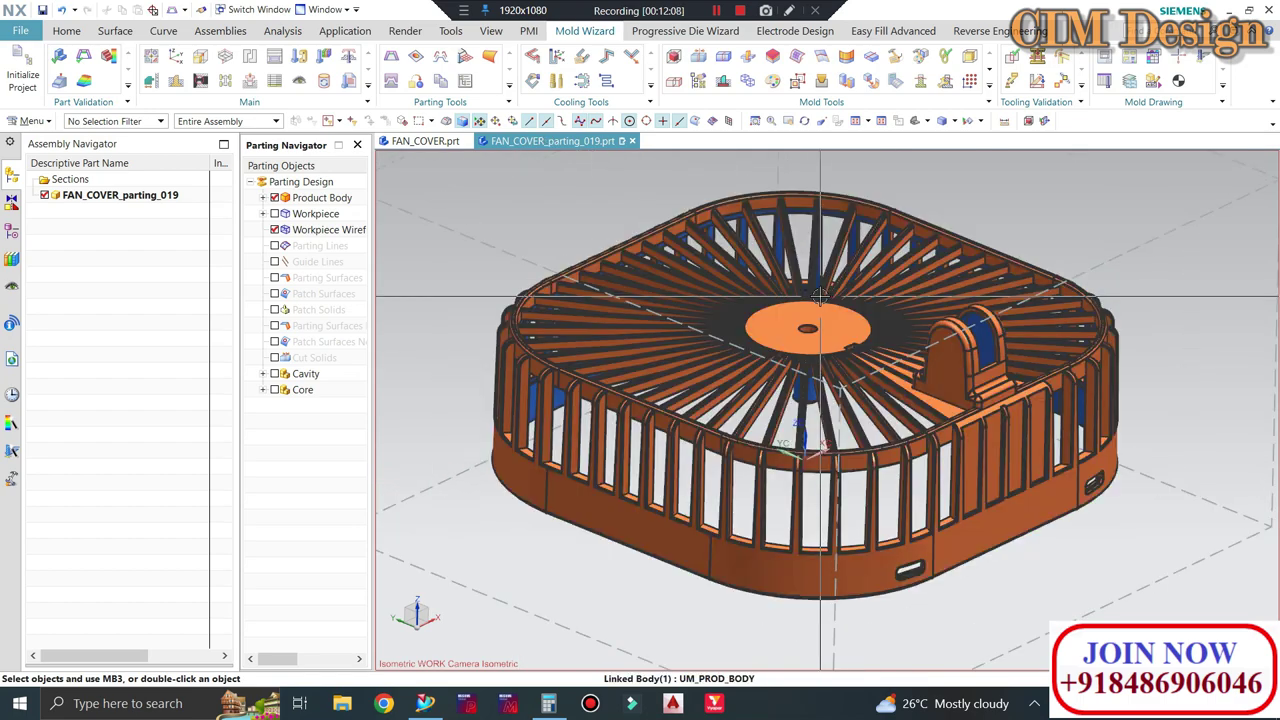
{"action": "middle_click_drag", "start_coordinate": [822, 296], "coordinate": [736, 432]}
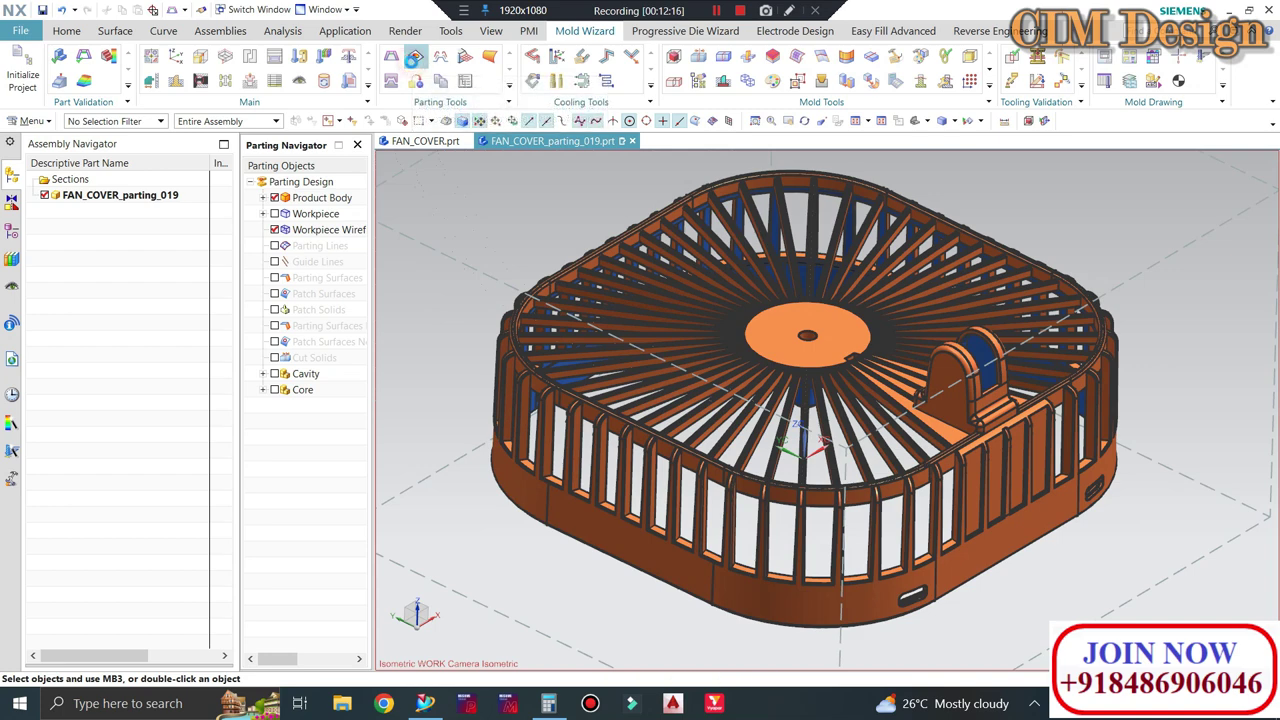
{"action": "left_click", "coordinate": [415, 65]}
{"action": "mouse_move", "coordinate": [960, 300]}
{"action": "middle_mouse_down"}
{"action": "mouse_move", "coordinate": [1038, 335]}
{"action": "mouse_move", "coordinate": [1000, 330]}
{"action": "middle_mouse_up"}
{"action": "scroll", "coordinate": [1038, 335], "scroll_direction": "up", "scroll_amount": 1}
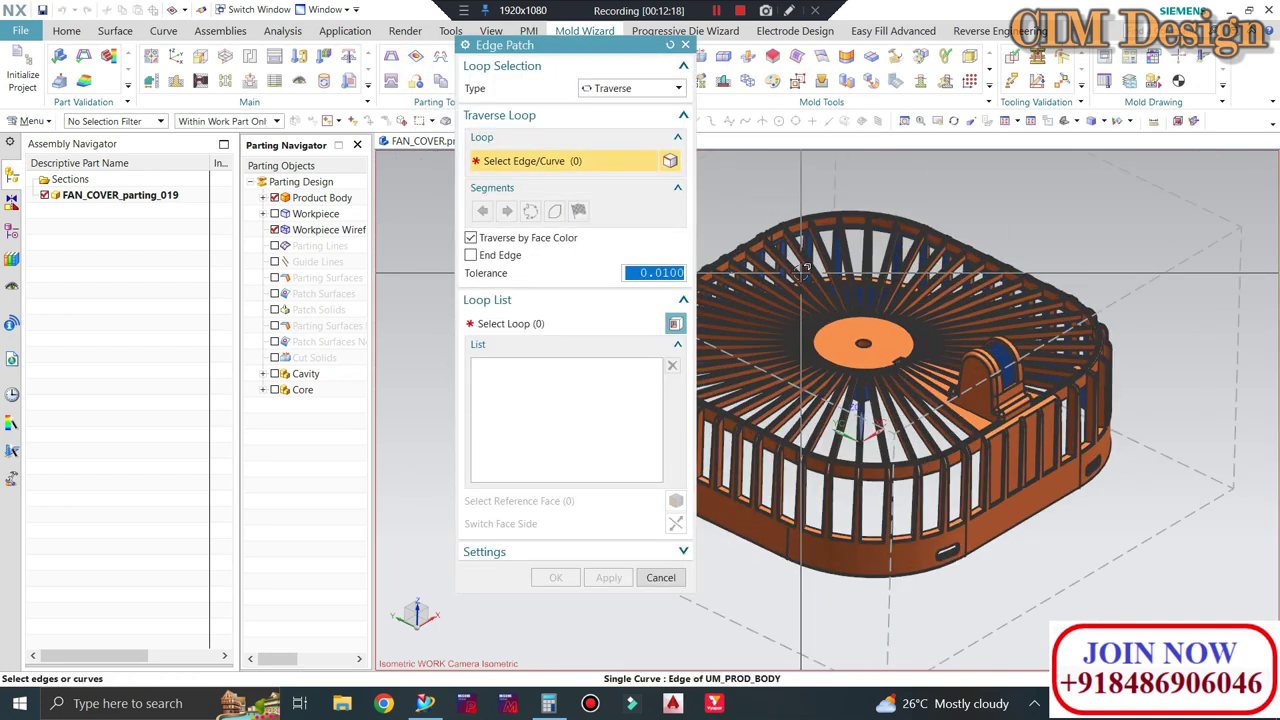
Switch Edge Patch to Body type and pick the fan cover, collecting its 527 hole loops
{"action": "left_click", "coordinate": [357, 144]}
{"action": "left_click_drag", "start_coordinate": [514, 46], "coordinate": [211, 62]}
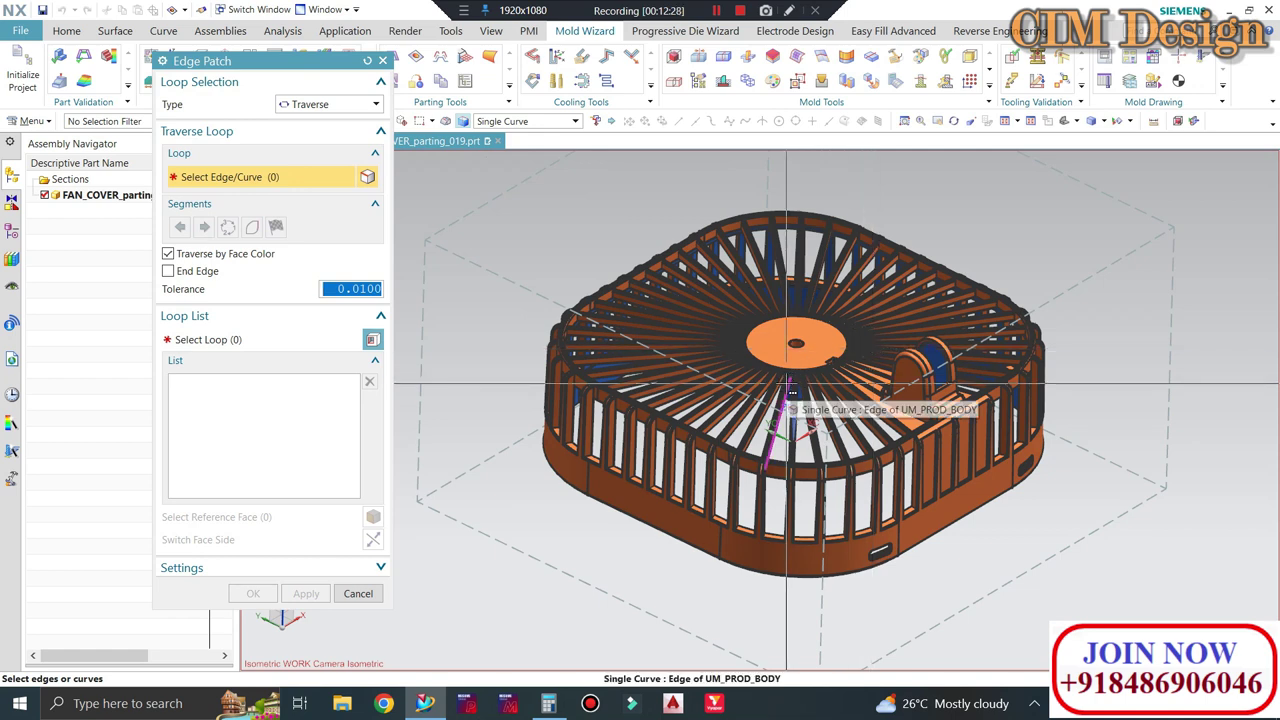
{"action": "left_click", "coordinate": [290, 105]}
{"action": "left_click", "coordinate": [303, 136]}
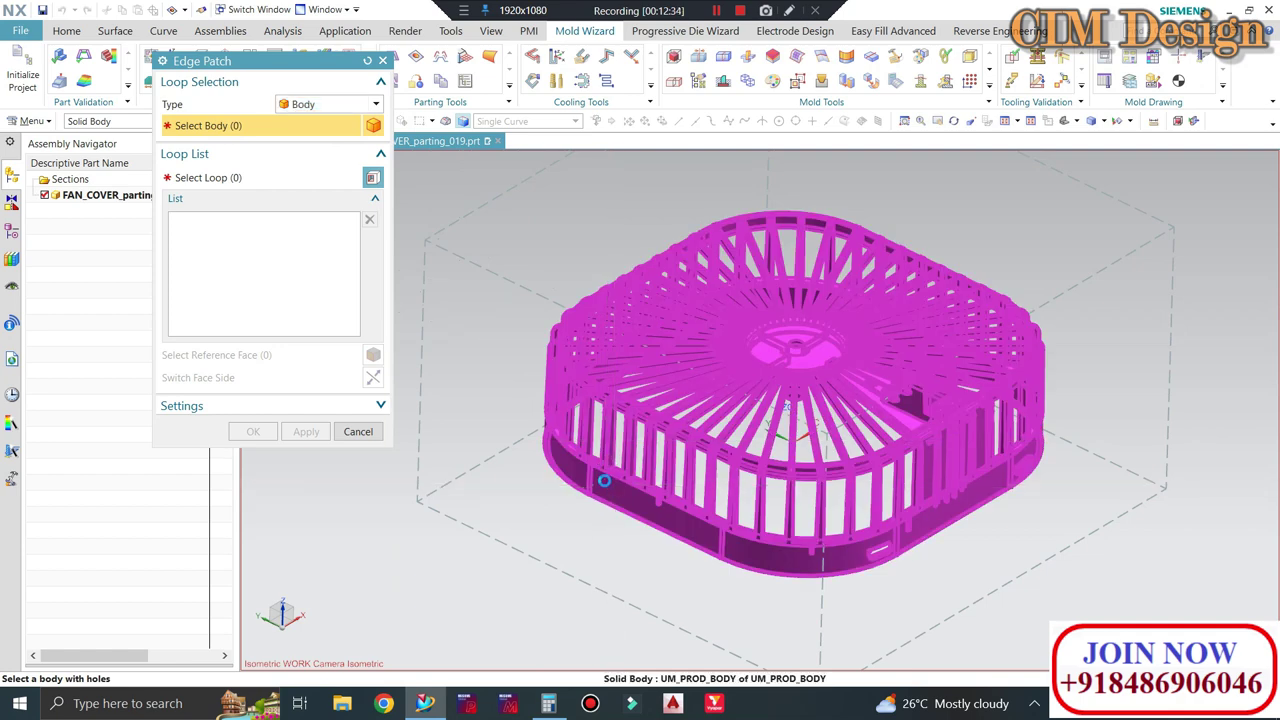
{"action": "left_click", "coordinate": [604, 481]}
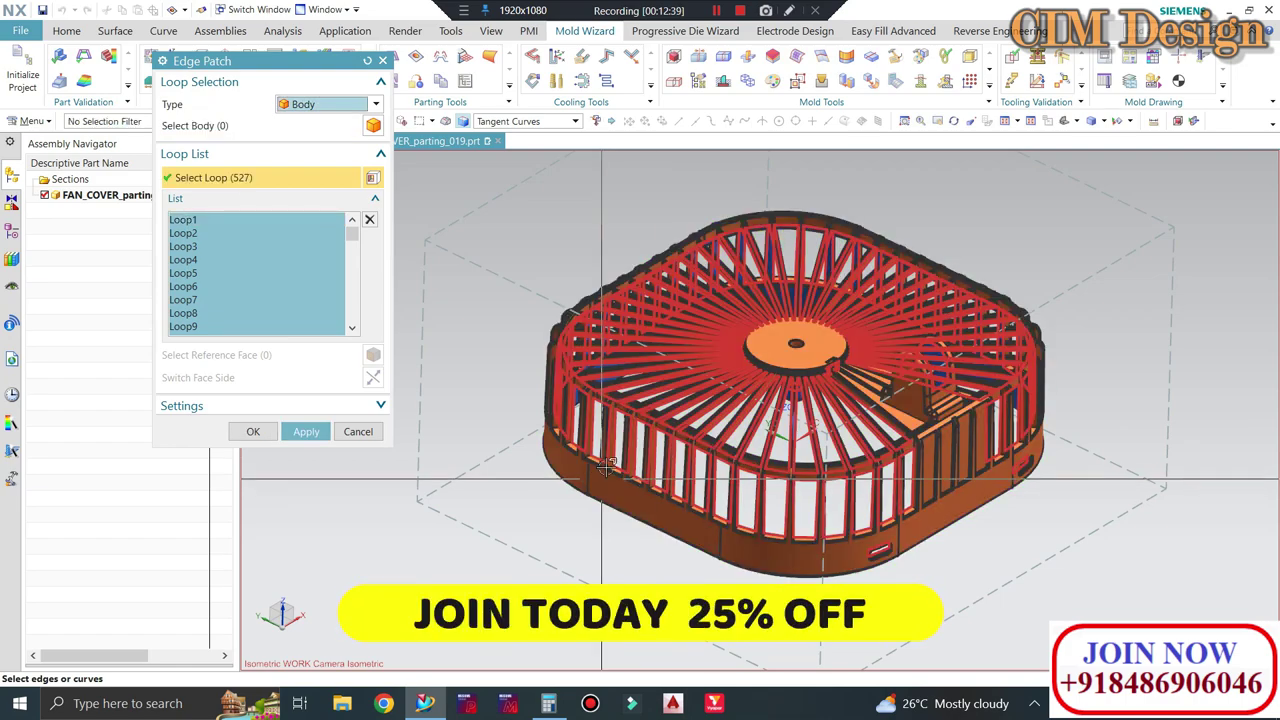
{"action": "scroll", "coordinate": [791, 519], "scroll_direction": "up", "scroll_amount": 3}
{"action": "scroll", "coordinate": [791, 519], "scroll_direction": "up", "scroll_amount": 2}
{"action": "scroll", "coordinate": [883, 298], "scroll_direction": "down", "scroll_amount": 3}
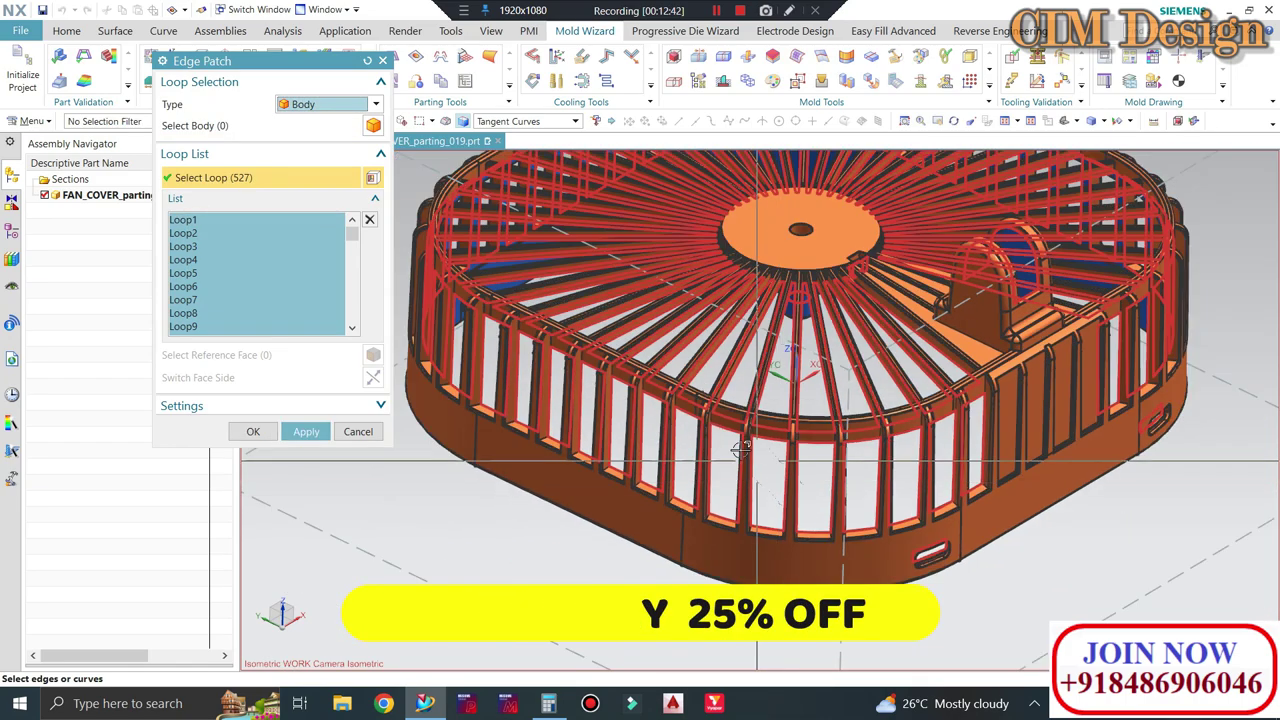
{"action": "scroll", "coordinate": [883, 298], "scroll_direction": "up", "scroll_amount": 1}
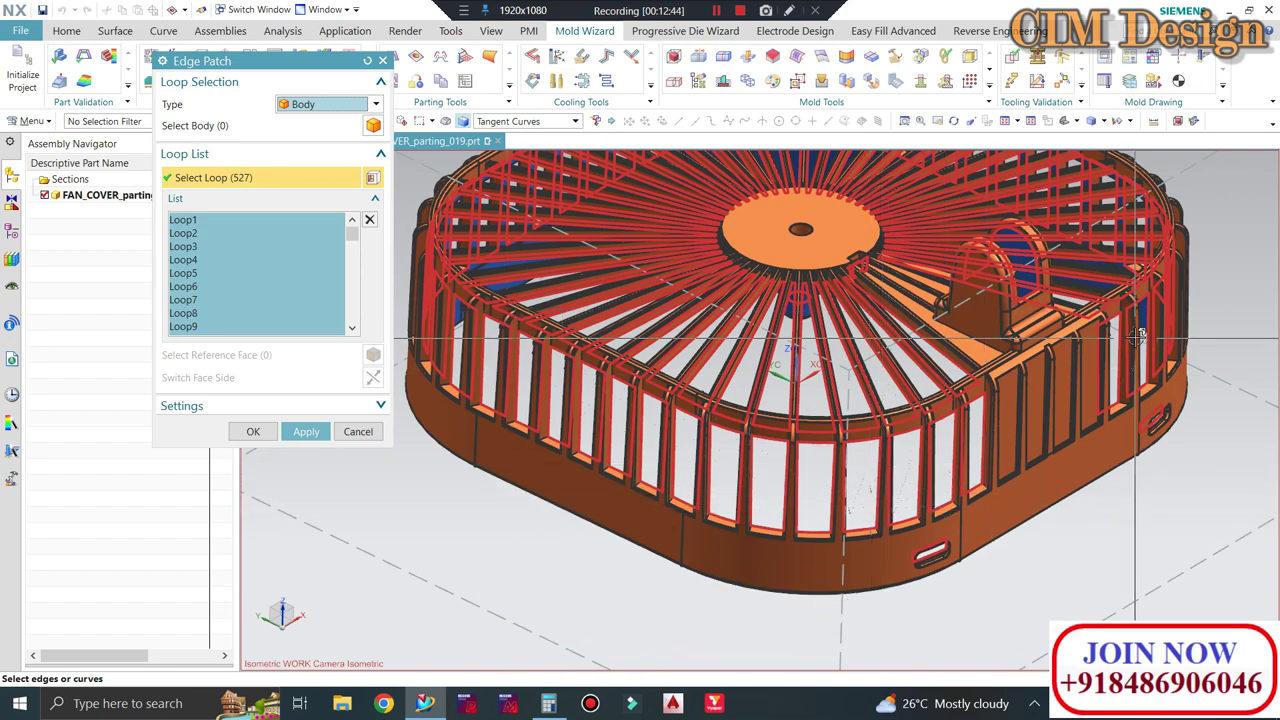
{"action": "scroll", "coordinate": [921, 566], "scroll_direction": "up", "scroll_amount": 2}
{"action": "scroll", "coordinate": [921, 566], "scroll_direction": "up", "scroll_amount": 1}
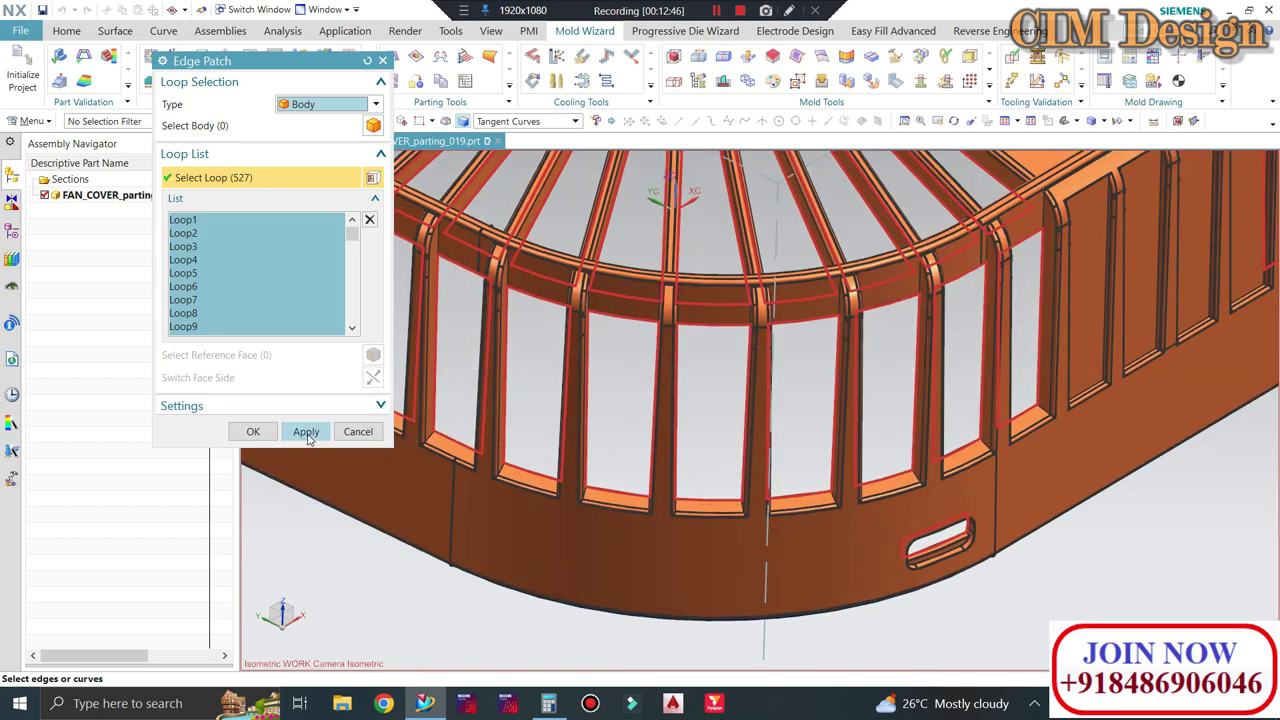
Create edge patch surfaces over all 527 hole loops, then close Edge Patch
{"action": "left_click", "coordinate": [307, 432]}
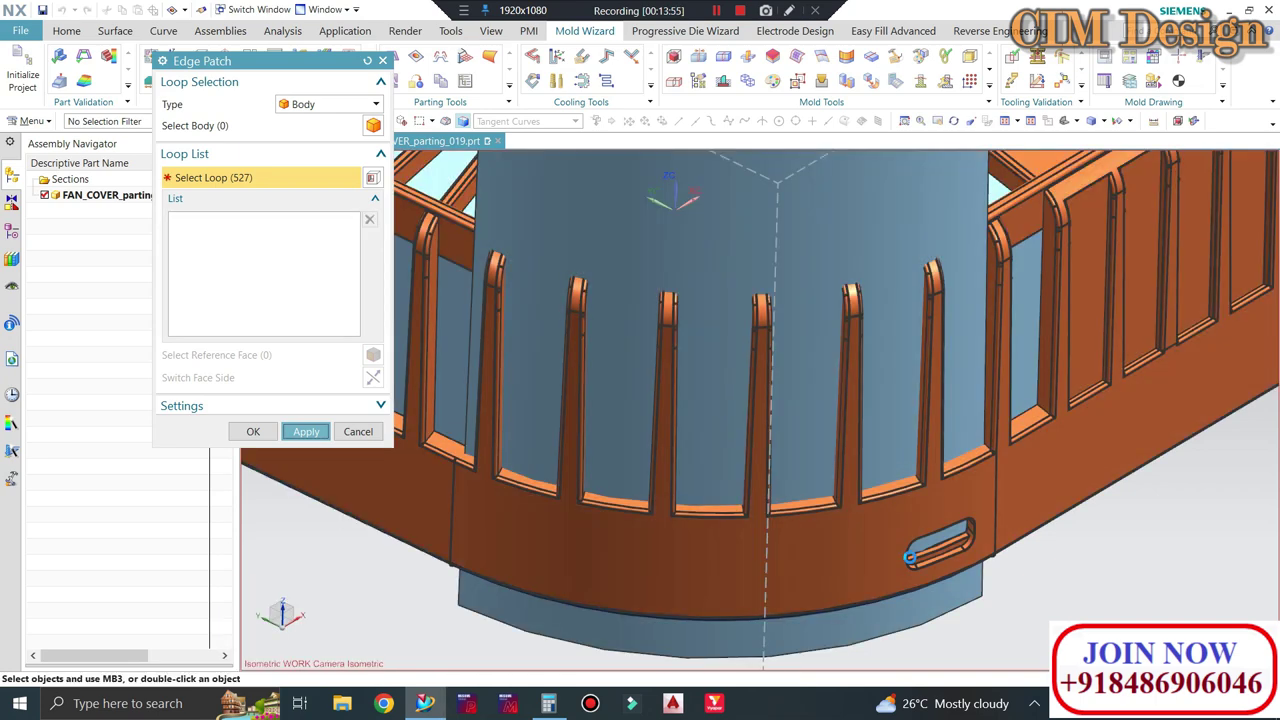
{"action": "scroll", "coordinate": [724, 297], "scroll_direction": "down", "scroll_amount": 2}
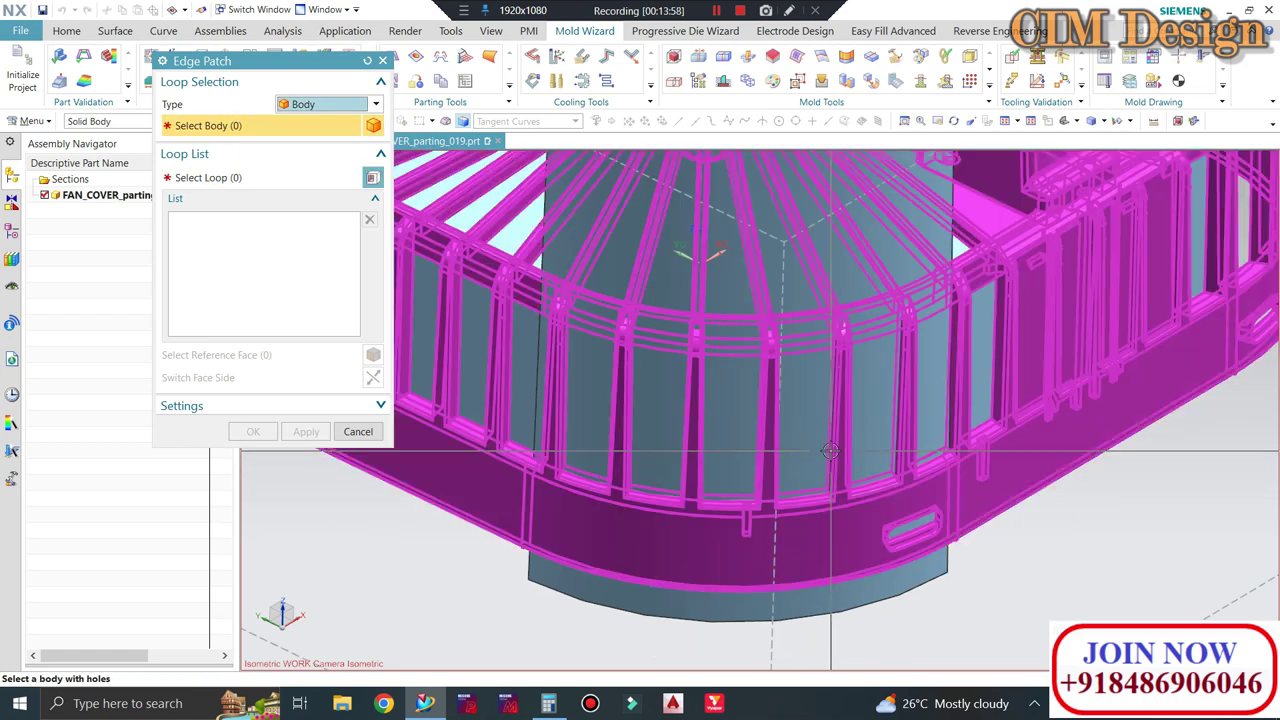
{"action": "scroll", "coordinate": [724, 297], "scroll_direction": "down", "scroll_amount": 2}
{"action": "scroll", "coordinate": [724, 297], "scroll_direction": "down", "scroll_amount": 1}
{"action": "left_click", "coordinate": [358, 431]}
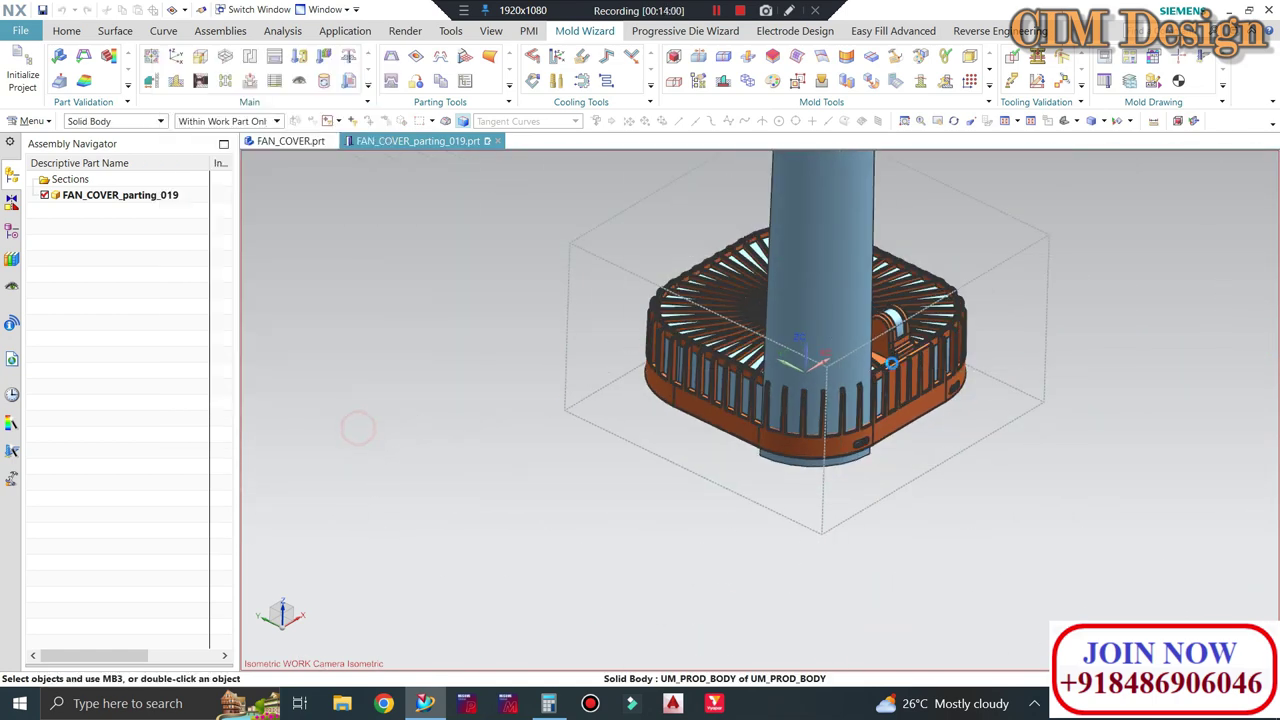
Orbit and zoom around the fan cover to inspect the patches from top, side and underside
{"action": "scroll", "coordinate": [893, 369], "scroll_direction": "down", "scroll_amount": 2}
{"action": "middle_click_drag", "start_coordinate": [893, 369], "coordinate": [860, 320]}
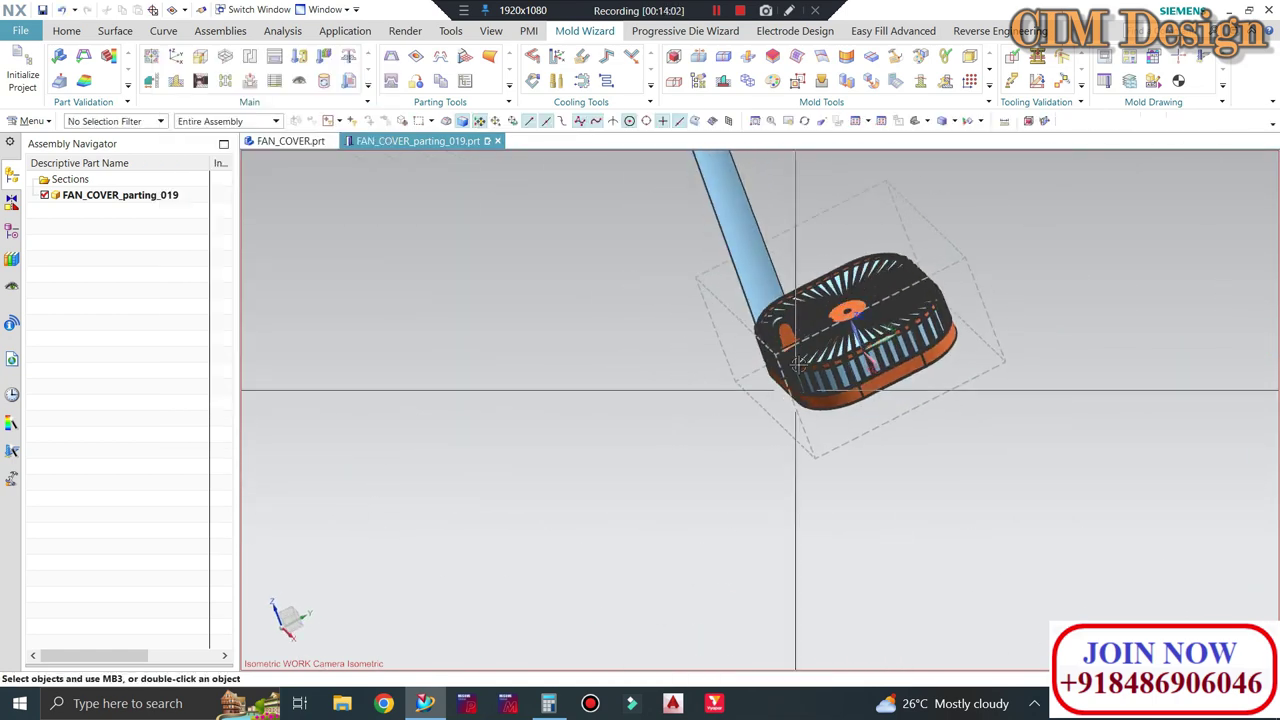
{"action": "scroll", "coordinate": [860, 315], "scroll_direction": "up", "scroll_amount": 2}
{"action": "scroll", "coordinate": [855, 305], "scroll_direction": "up", "scroll_amount": 2}
{"action": "scroll", "coordinate": [855, 305], "scroll_direction": "down", "scroll_amount": 2}
{"action": "scroll", "coordinate": [845, 310], "scroll_direction": "down", "scroll_amount": 2}
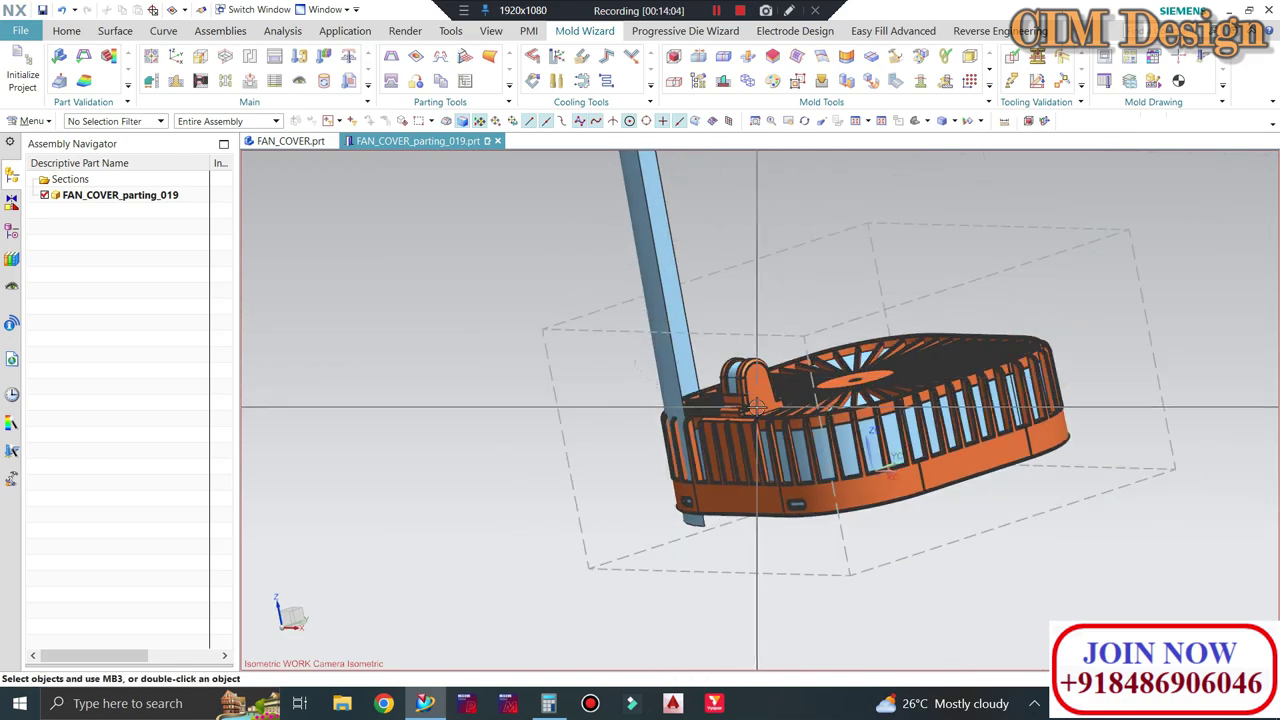
{"action": "middle_click_drag", "start_coordinate": [870, 430], "coordinate": [905, 460]}
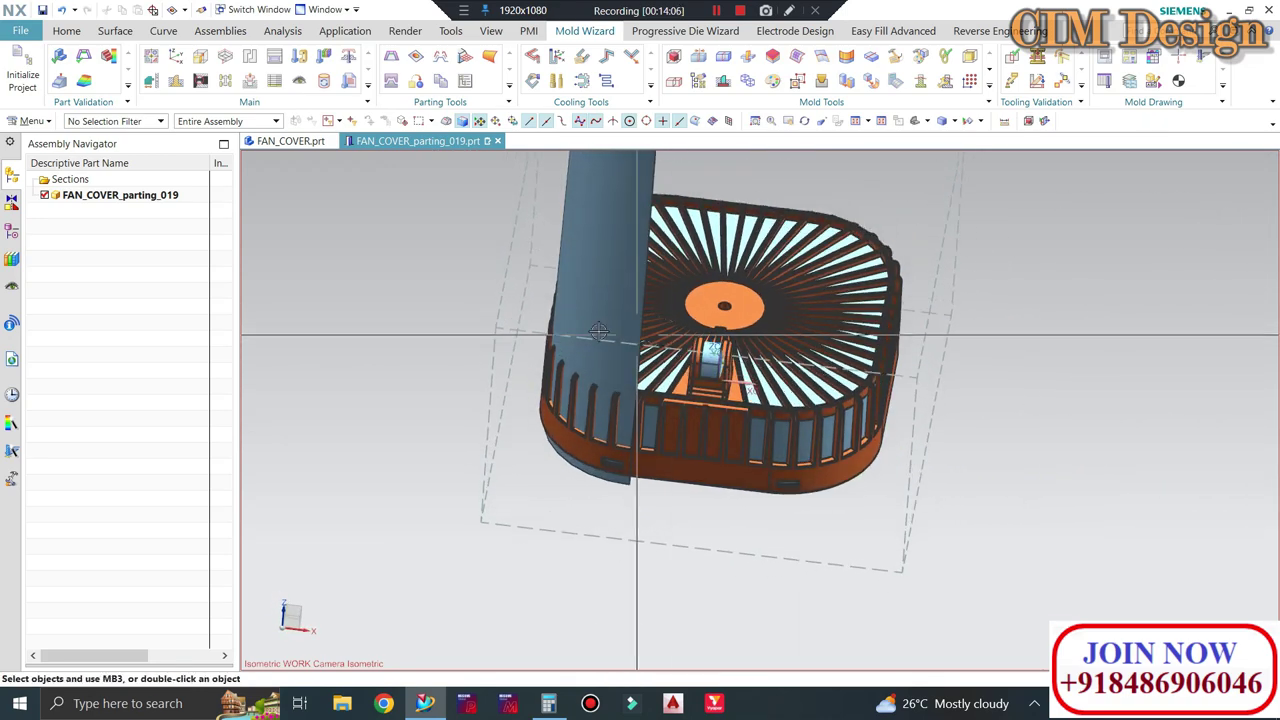
{"action": "scroll", "coordinate": [660, 520], "scroll_direction": "up", "scroll_amount": 2}
{"action": "scroll", "coordinate": [660, 520], "scroll_direction": "up", "scroll_amount": 2}
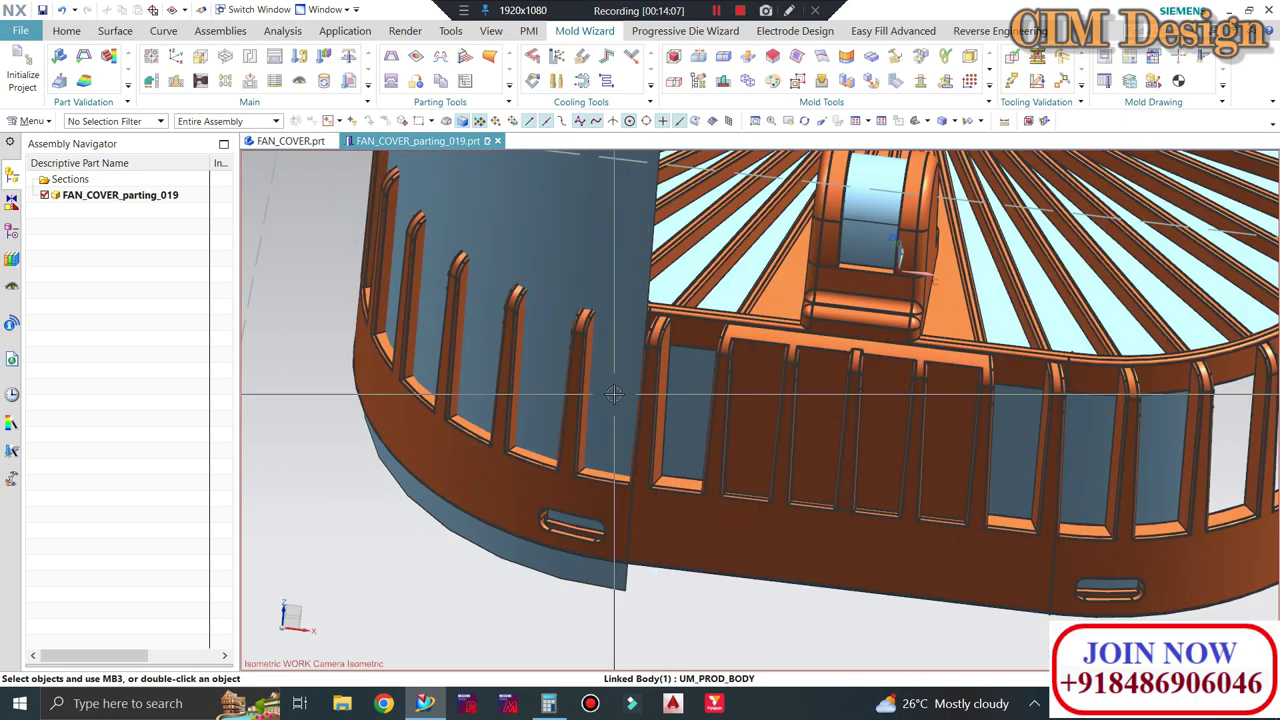
{"action": "scroll", "coordinate": [640, 470], "scroll_direction": "down", "scroll_amount": 2}
{"action": "scroll", "coordinate": [623, 433], "scroll_direction": "down", "scroll_amount": 1}
{"action": "middle_click_drag", "start_coordinate": [623, 433], "coordinate": [690, 398]}
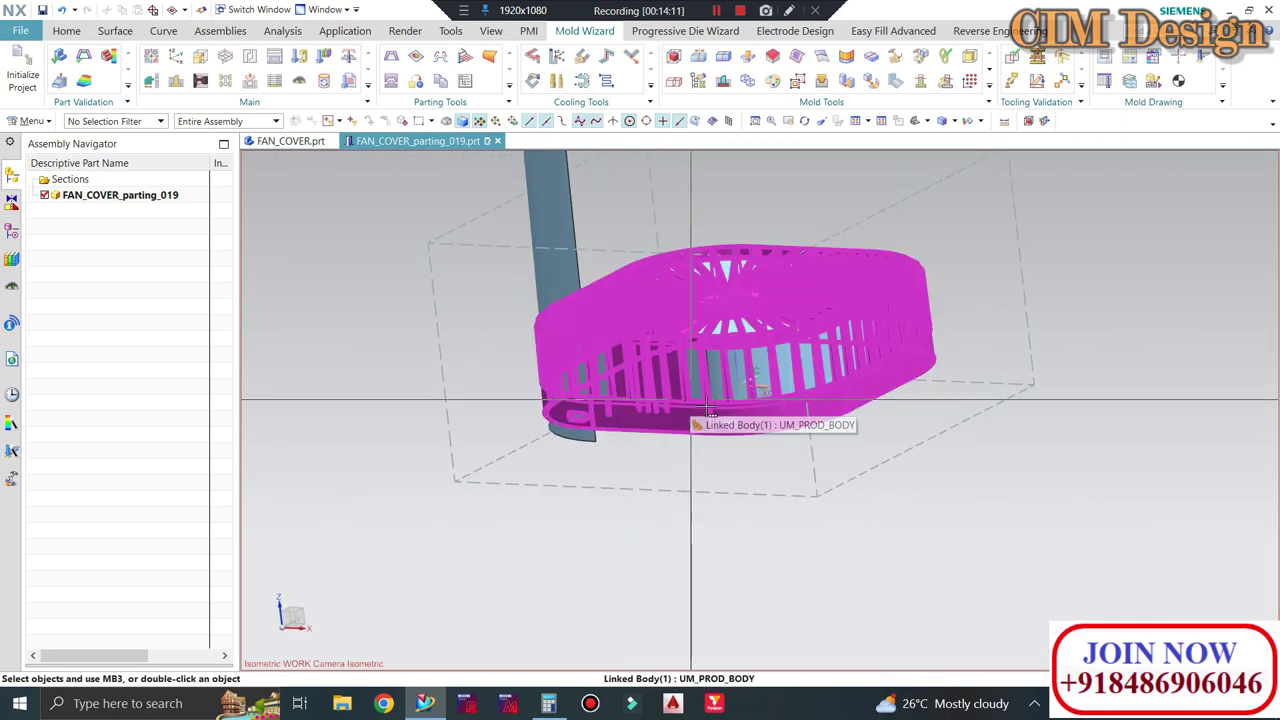
{"action": "middle_click_drag", "start_coordinate": [707, 500], "coordinate": [691, 508]}
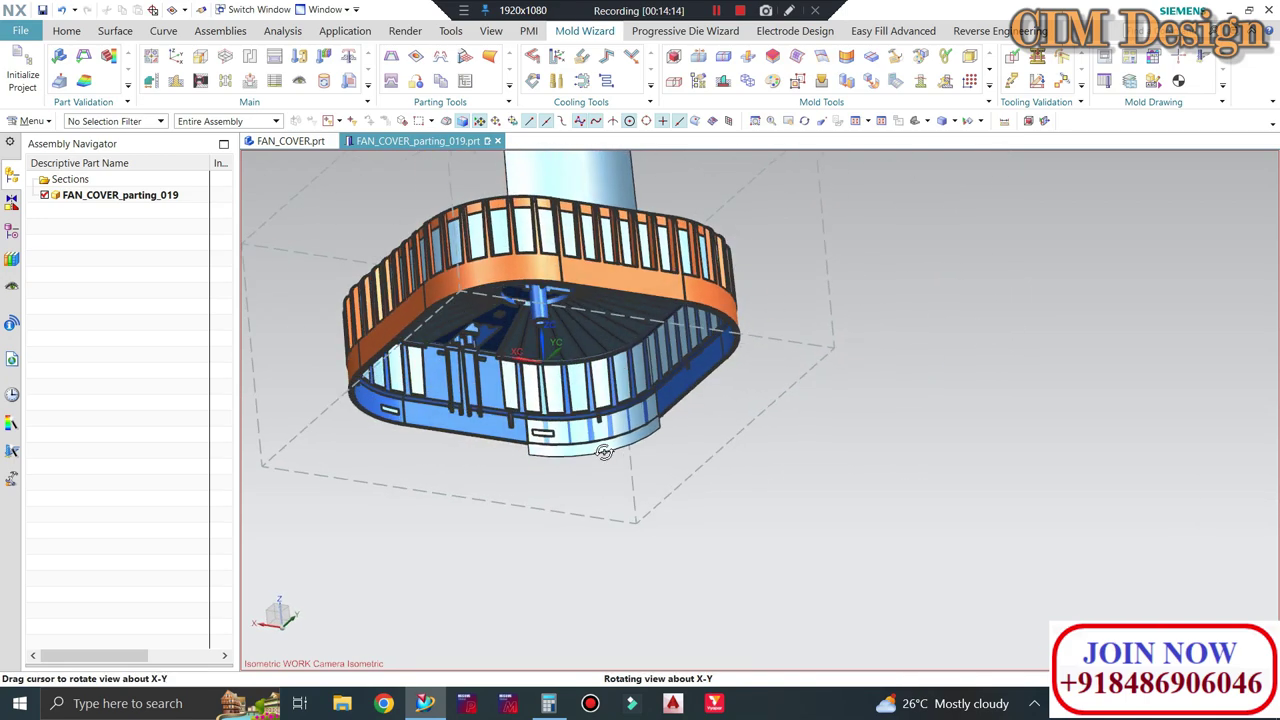
{"action": "middle_click_drag", "start_coordinate": [593, 424], "coordinate": [557, 366]}
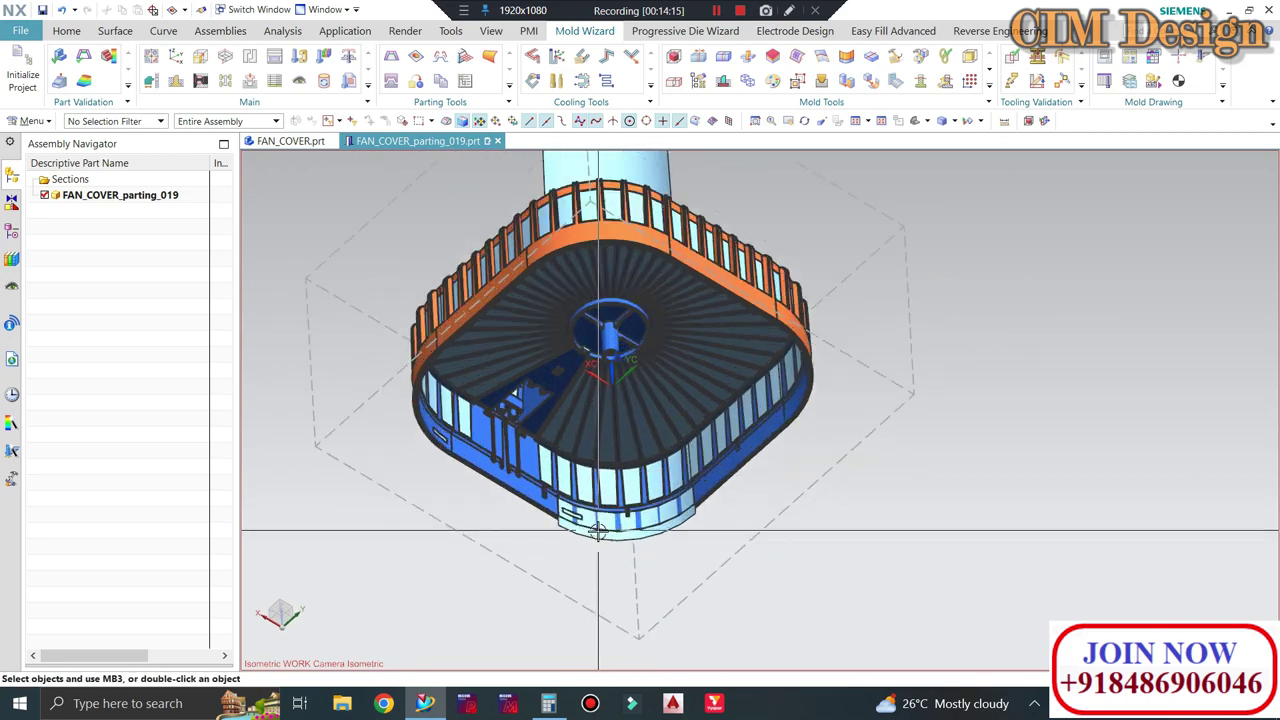
{"action": "scroll", "coordinate": [557, 514], "scroll_direction": "up", "scroll_amount": 5}
{"action": "scroll", "coordinate": [517, 498], "scroll_direction": "up", "scroll_amount": 3}
{"action": "middle_click_drag", "start_coordinate": [517, 513], "coordinate": [428, 362]}
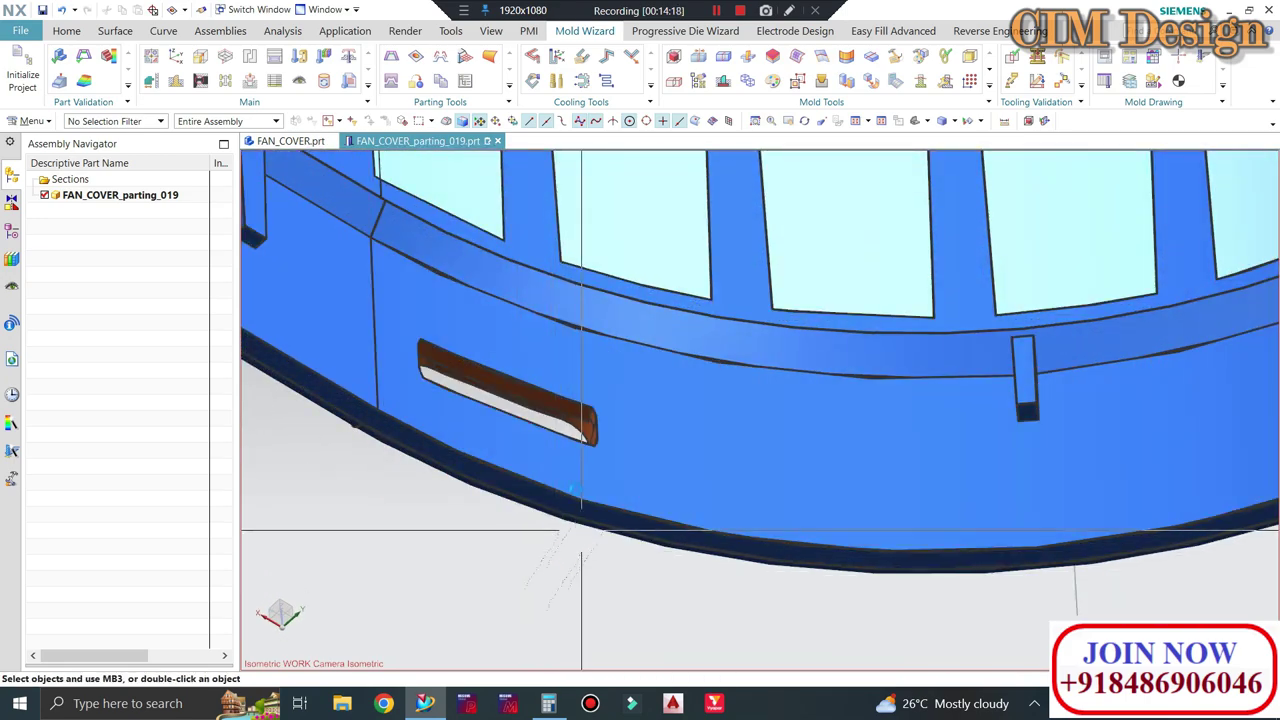
{"action": "scroll", "coordinate": [433, 358], "scroll_direction": "down", "scroll_amount": 3}
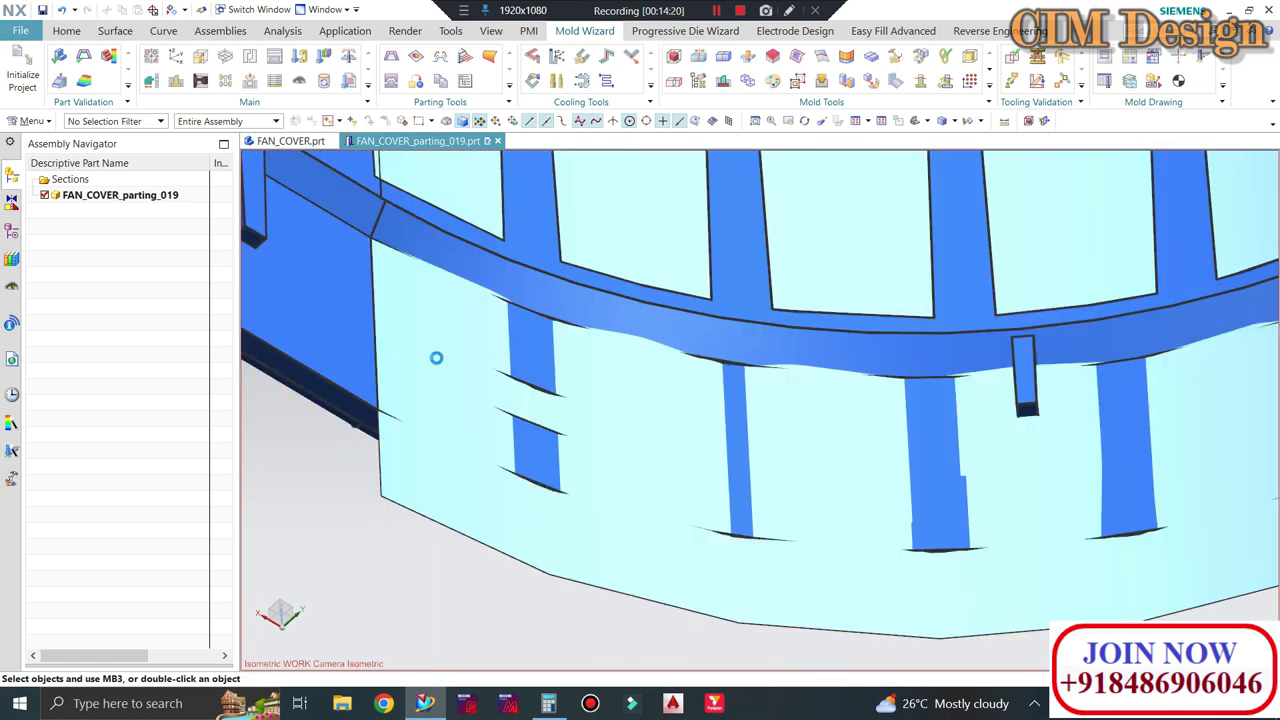
{"action": "scroll", "coordinate": [529, 400], "scroll_direction": "down", "scroll_amount": 3}
{"action": "scroll", "coordinate": [690, 405], "scroll_direction": "down", "scroll_amount": 2}
{"action": "scroll", "coordinate": [847, 412], "scroll_direction": "down", "scroll_amount": 2}
{"action": "scroll", "coordinate": [847, 412], "scroll_direction": "down", "scroll_amount": 3}
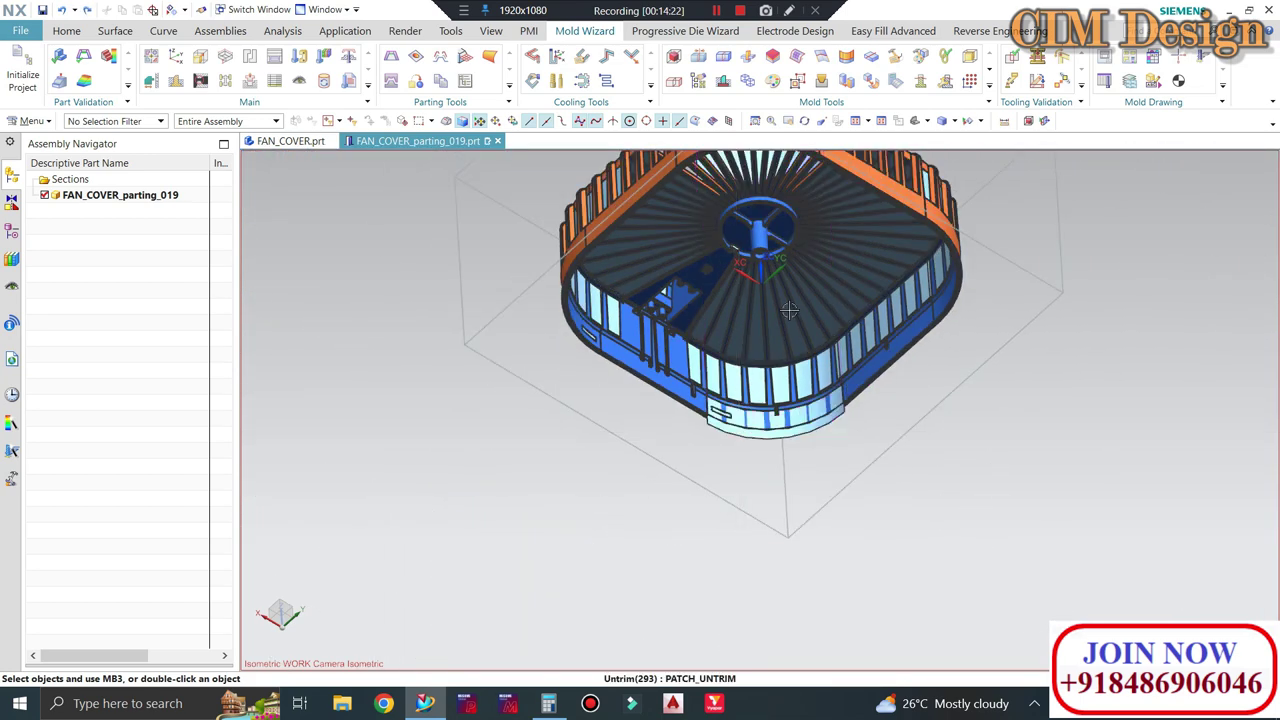
{"action": "scroll", "coordinate": [600, 400], "scroll_direction": "up", "scroll_amount": 2}
Show the Part Navigator feature history and clear the current feature group selection
{"action": "left_click", "coordinate": [11, 230]}
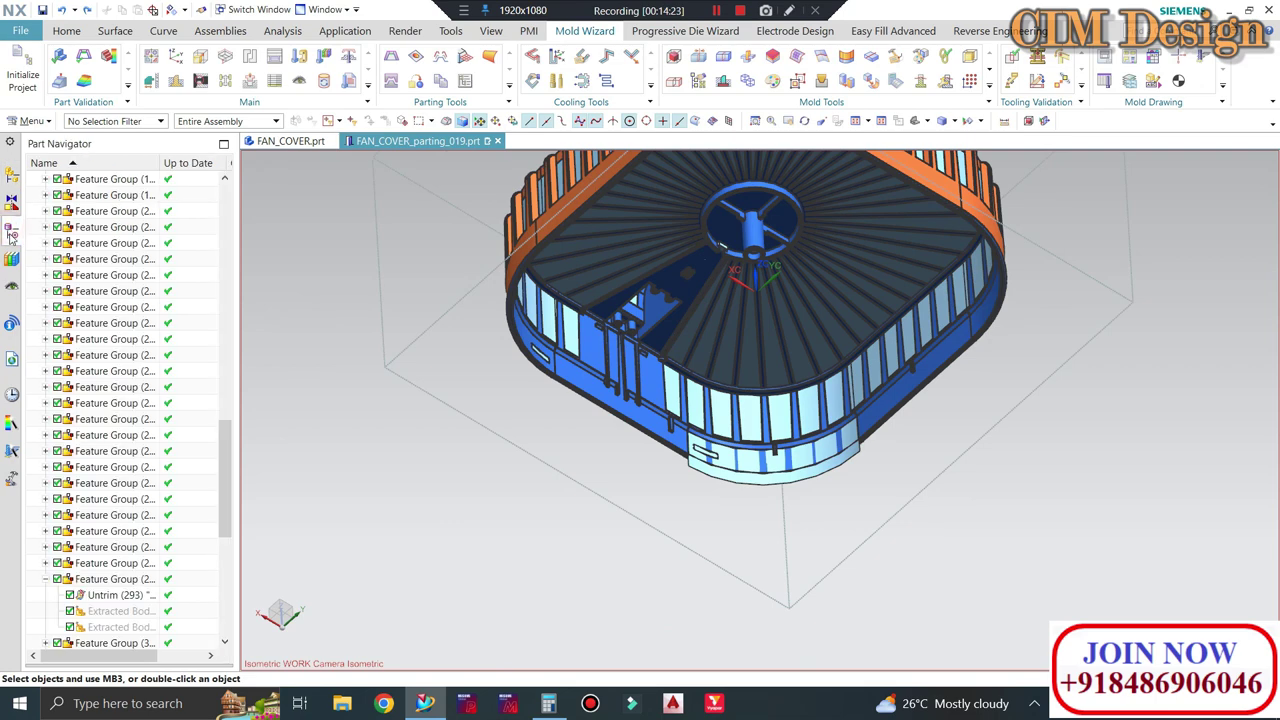
{"action": "scroll", "coordinate": [222, 480], "scroll_direction": "down", "scroll_amount": 6}
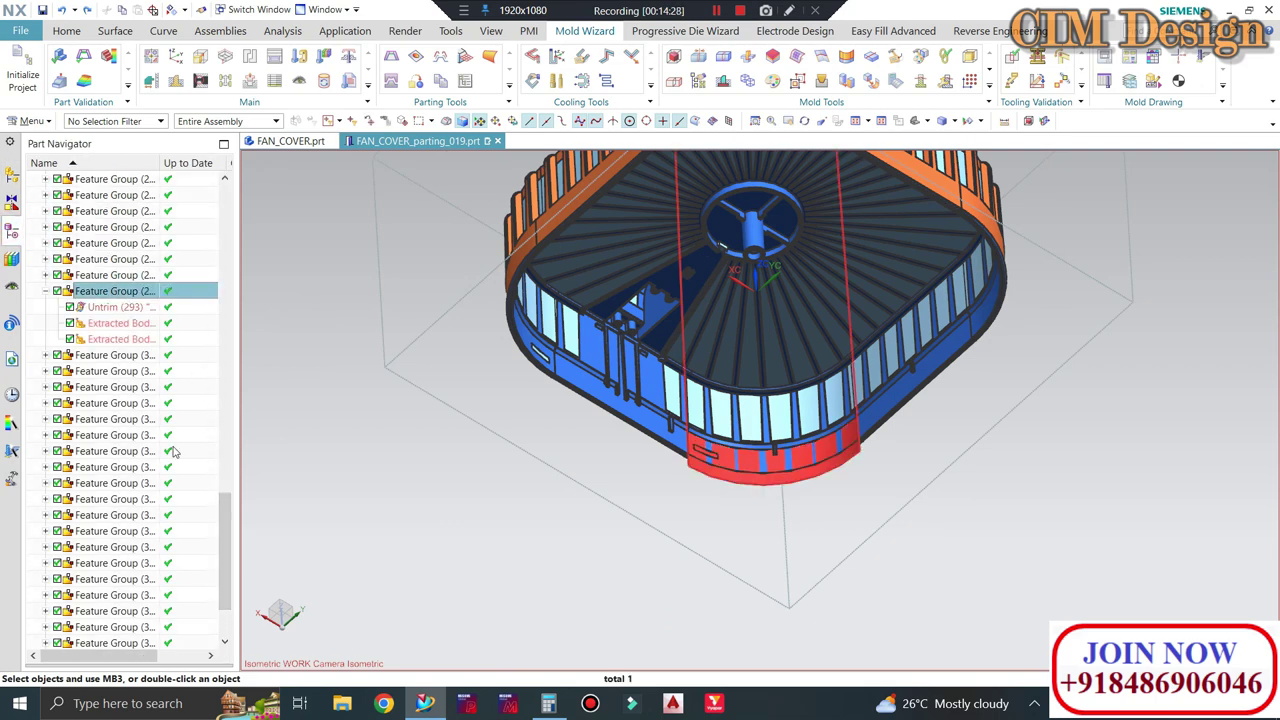
{"action": "left_click", "coordinate": [403, 494]}
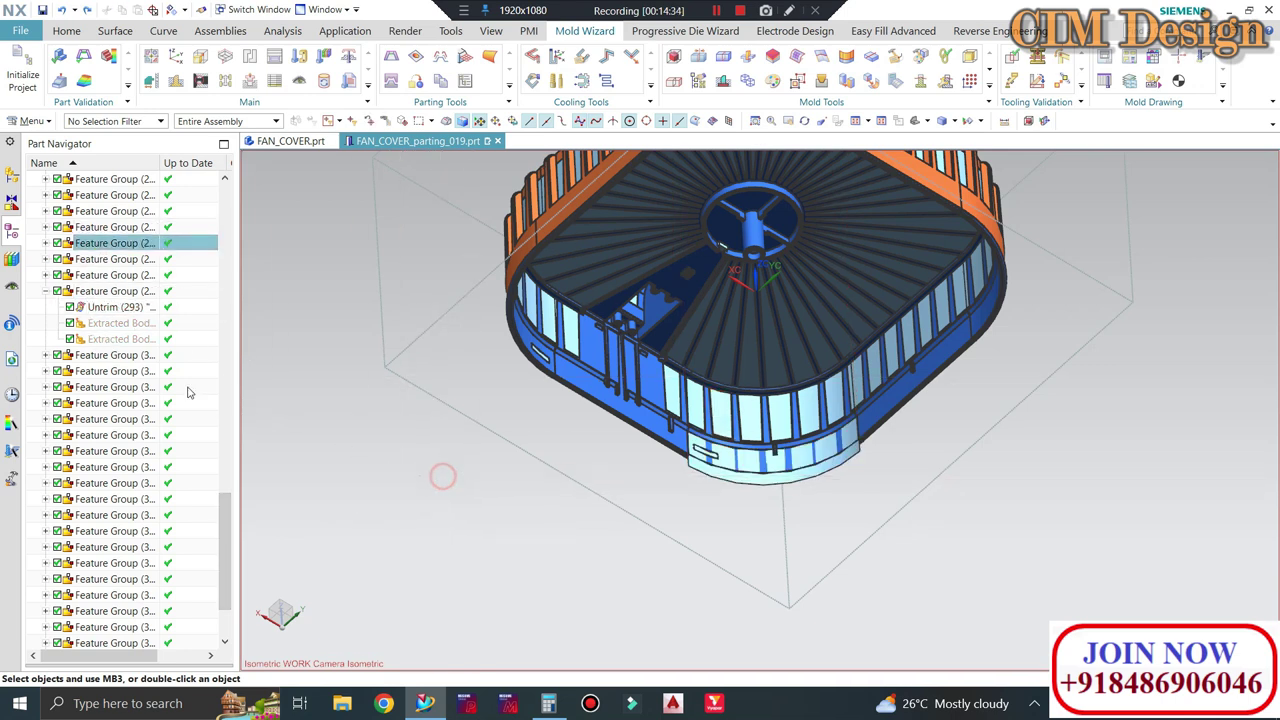
{"action": "scroll", "coordinate": [150, 540], "scroll_direction": "down", "scroll_amount": 2}
{"action": "scroll", "coordinate": [130, 570], "scroll_direction": "up", "scroll_amount": 4}
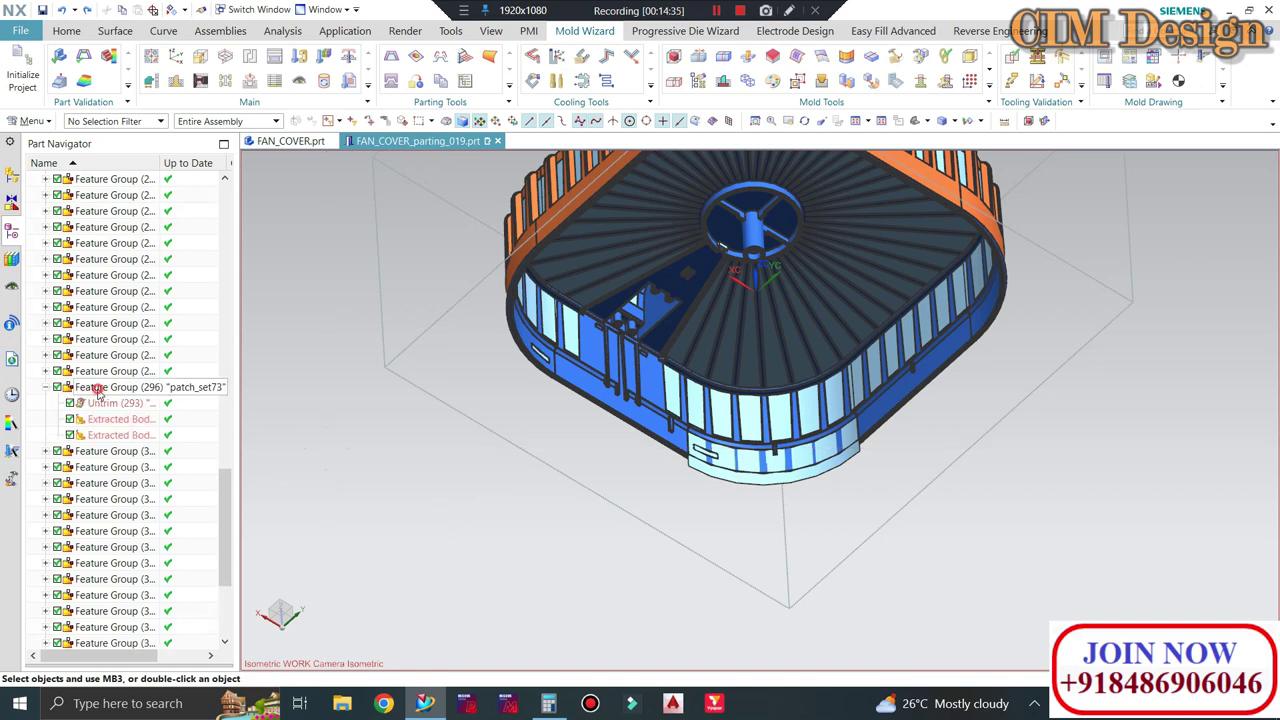
Delete Feature Group patch_set73 together with its members
{"action": "right_click", "coordinate": [98, 392]}
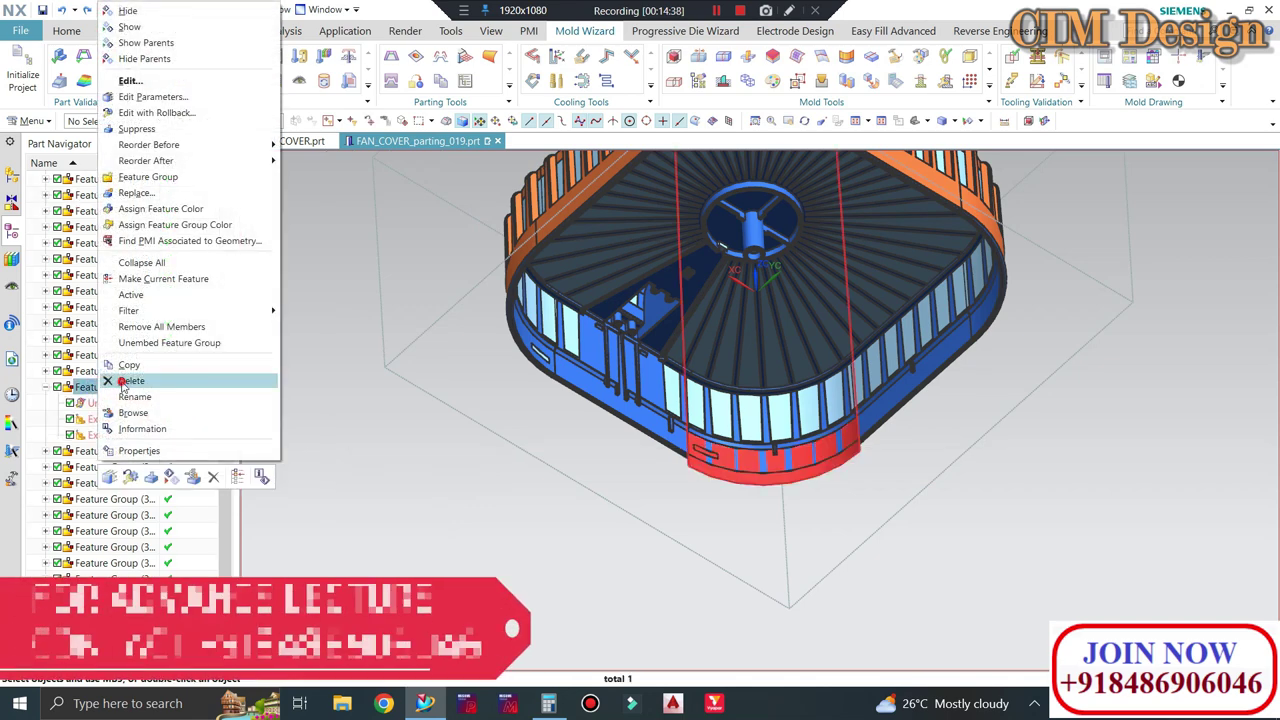
{"action": "left_click", "coordinate": [123, 381]}
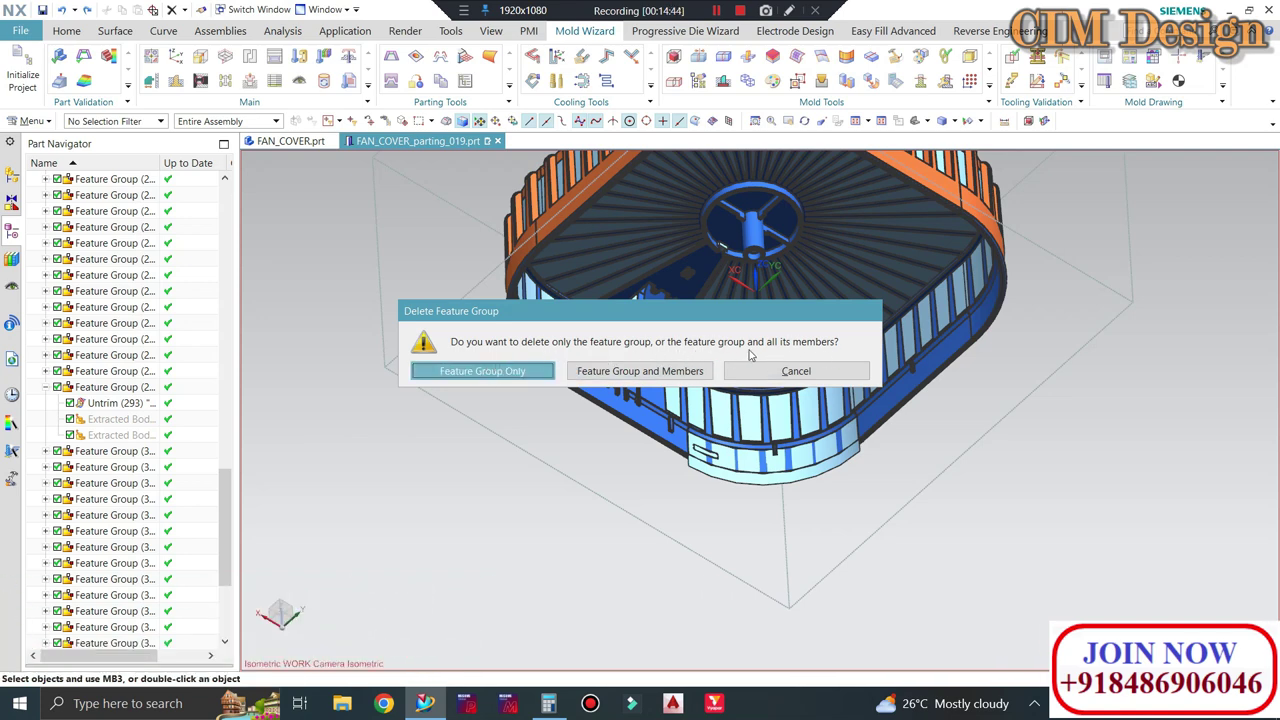
{"action": "left_click", "coordinate": [597, 378]}
{"action": "left_click", "coordinate": [393, 250]}
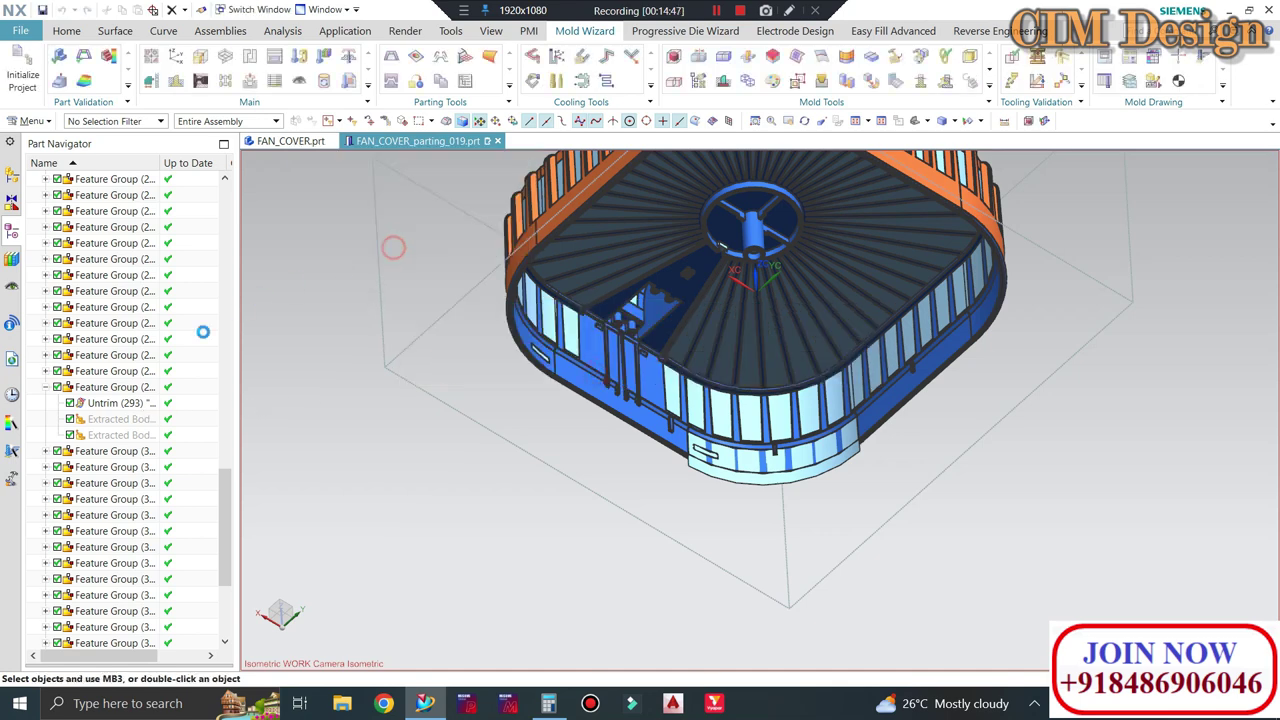
Turn the view toward the fan cover's rectangular rim slot and switch the ribbon to Surface tools
{"action": "scroll", "coordinate": [633, 428], "scroll_direction": "up", "scroll_amount": 2}
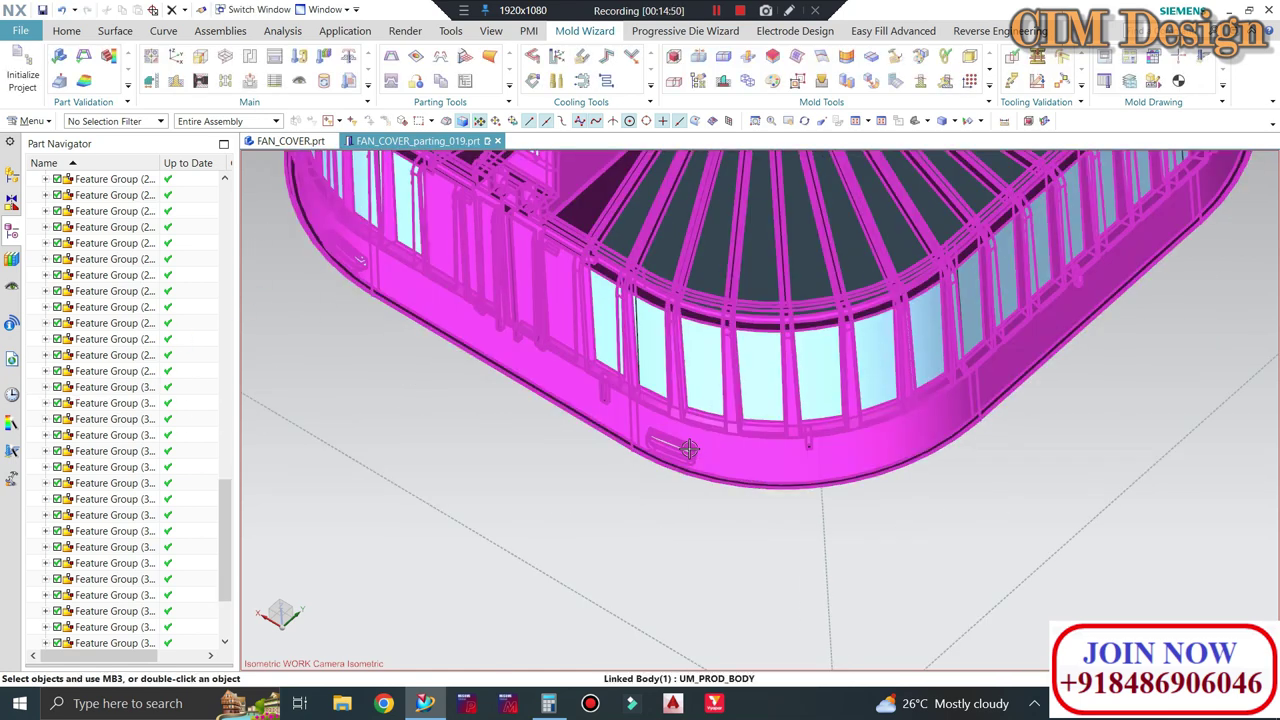
{"action": "scroll", "coordinate": [633, 428], "scroll_direction": "up", "scroll_amount": 2}
{"action": "scroll", "coordinate": [633, 428], "scroll_direction": "up", "scroll_amount": 2}
{"action": "scroll", "coordinate": [633, 428], "scroll_direction": "down", "scroll_amount": 5}
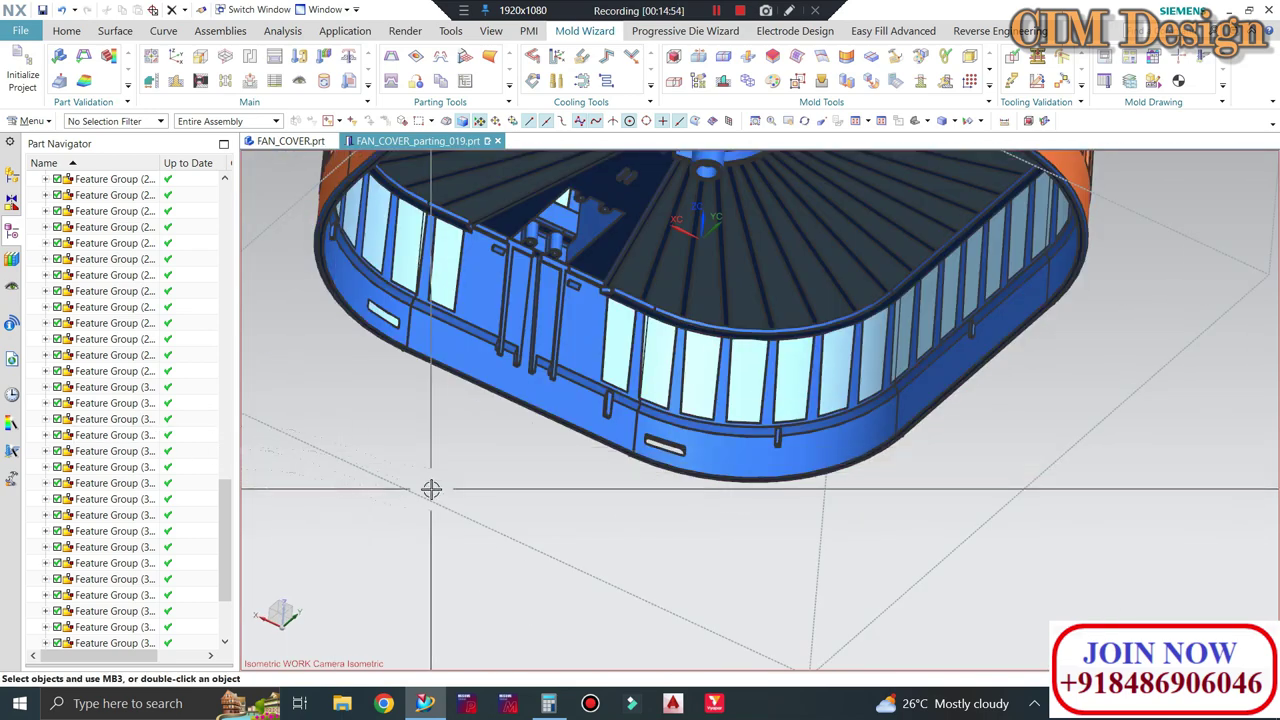
{"action": "mouse_move", "coordinate": [431, 489]}
{"action": "middle_mouse_down"}
{"action": "mouse_move", "coordinate": [633, 573]}
{"action": "mouse_move", "coordinate": [649, 561]}
{"action": "mouse_move", "coordinate": [623, 500]}
{"action": "middle_mouse_up"}
{"action": "scroll", "coordinate": [834, 417], "scroll_direction": "up", "scroll_amount": 3}
{"action": "middle_click_drag", "start_coordinate": [834, 417], "coordinate": [783, 403]}
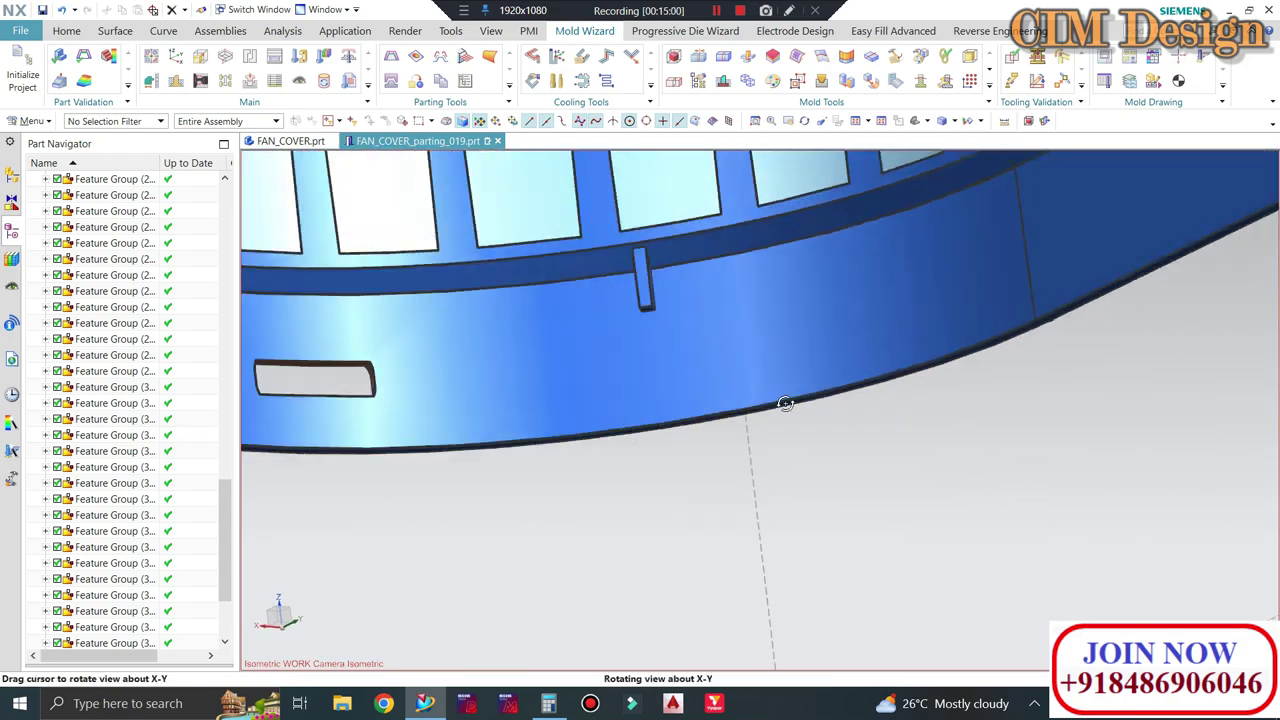
{"action": "scroll", "coordinate": [992, 450], "scroll_direction": "up", "scroll_amount": 3}
{"action": "middle_click_drag", "start_coordinate": [992, 450], "coordinate": [397, 423]}
{"action": "scroll", "coordinate": [557, 360], "scroll_direction": "up", "scroll_amount": 3}
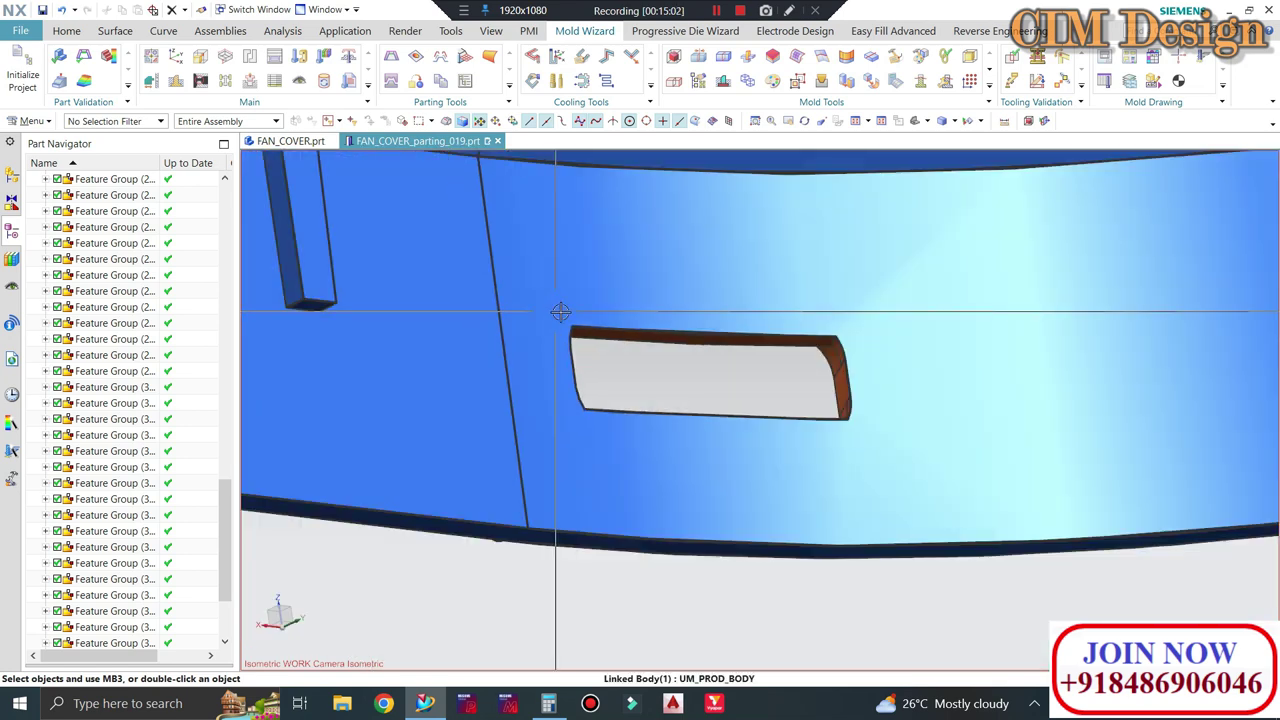
{"action": "scroll", "coordinate": [736, 368], "scroll_direction": "up", "scroll_amount": 2}
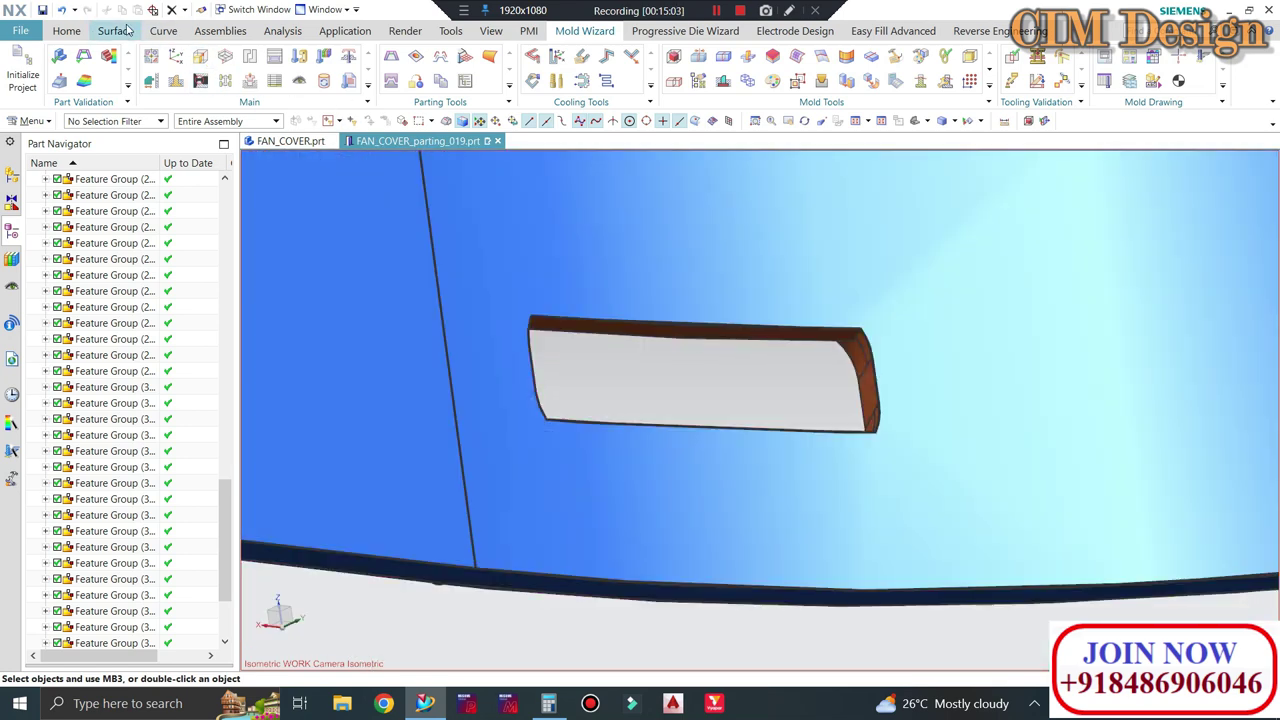
{"action": "left_click", "coordinate": [160, 31]}
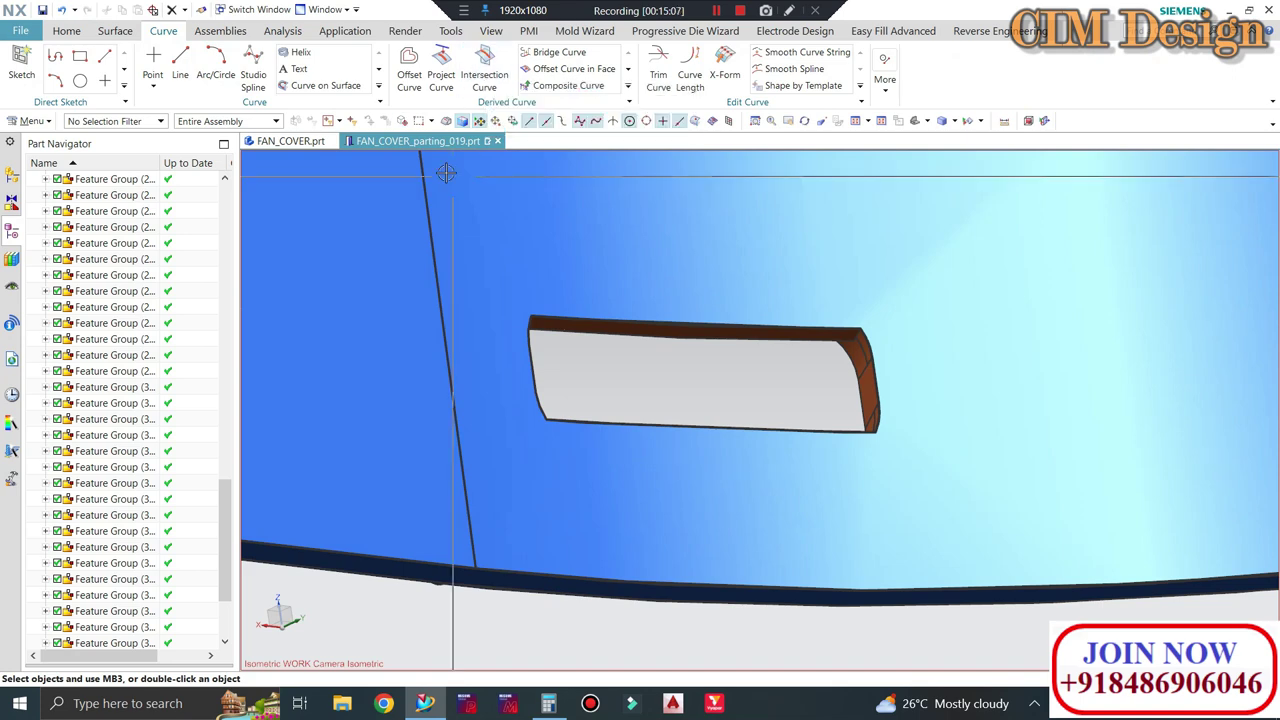
{"action": "left_click", "coordinate": [115, 31]}
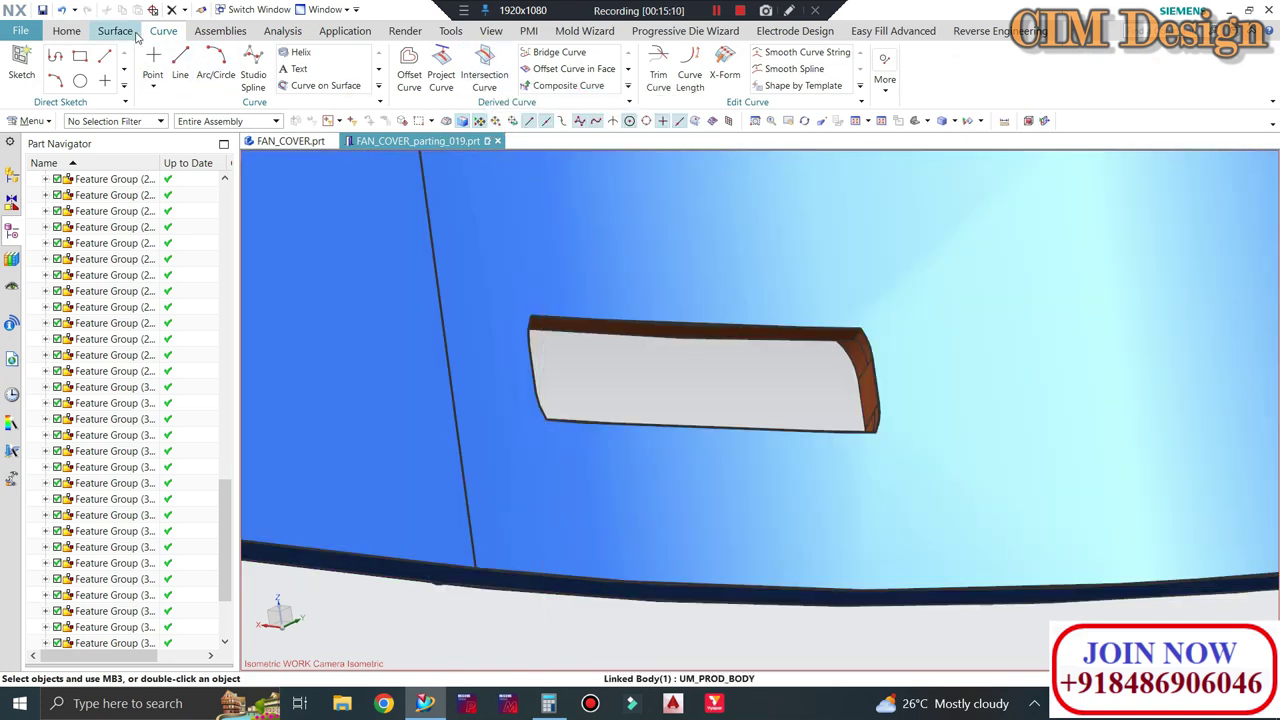
{"action": "left_click", "coordinate": [742, 88]}
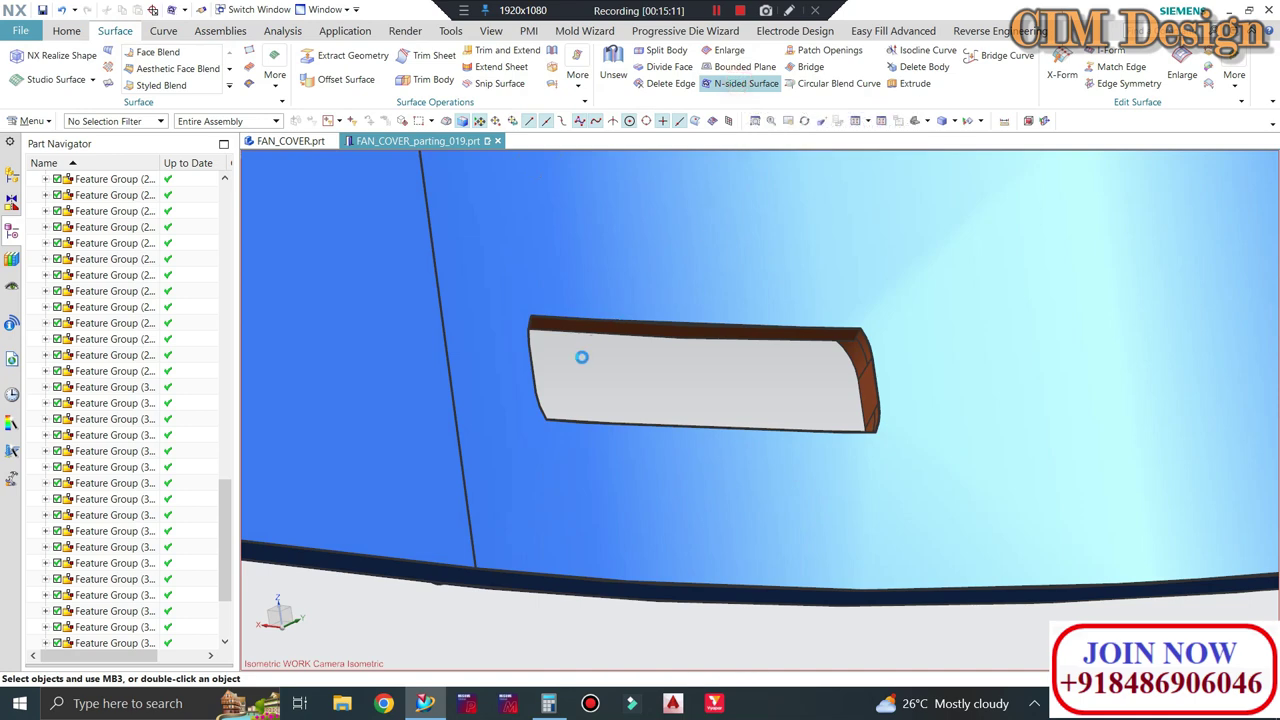
{"action": "scroll", "coordinate": [580, 357], "scroll_direction": "up", "scroll_amount": 3}
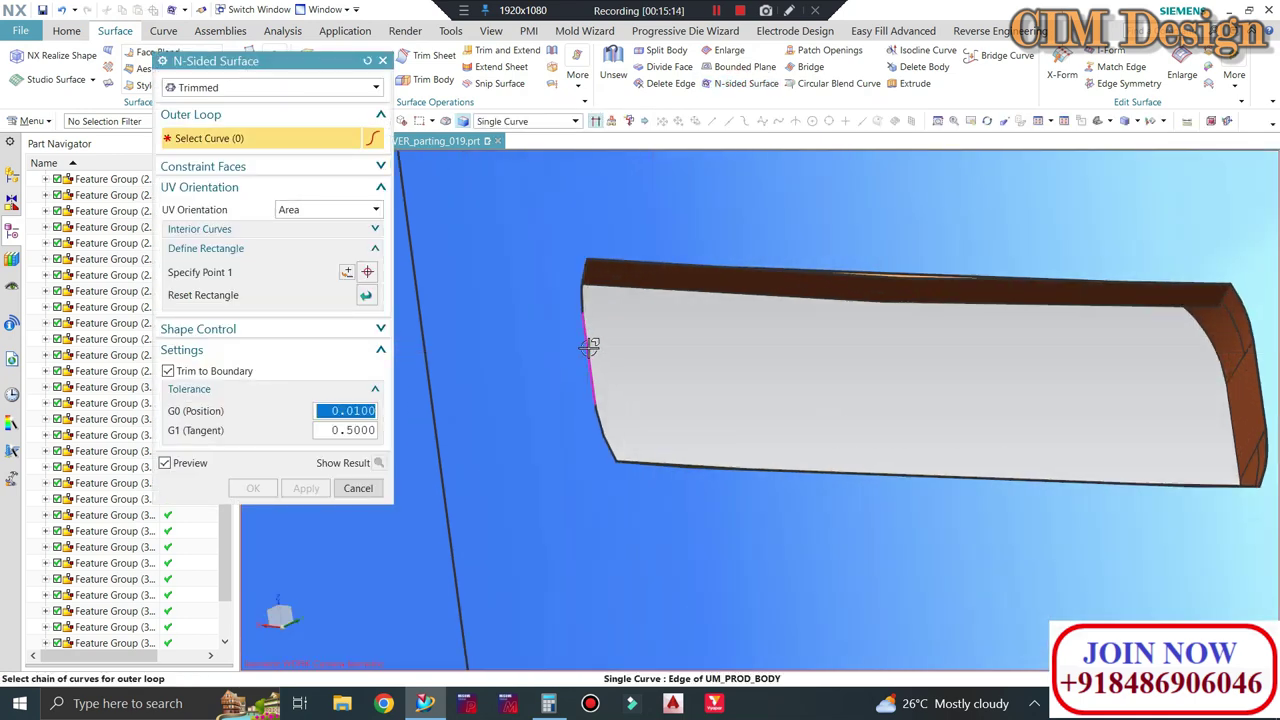
{"action": "left_click", "coordinate": [588, 348]}
{"action": "scroll", "coordinate": [580, 335], "scroll_direction": "up", "scroll_amount": 2}
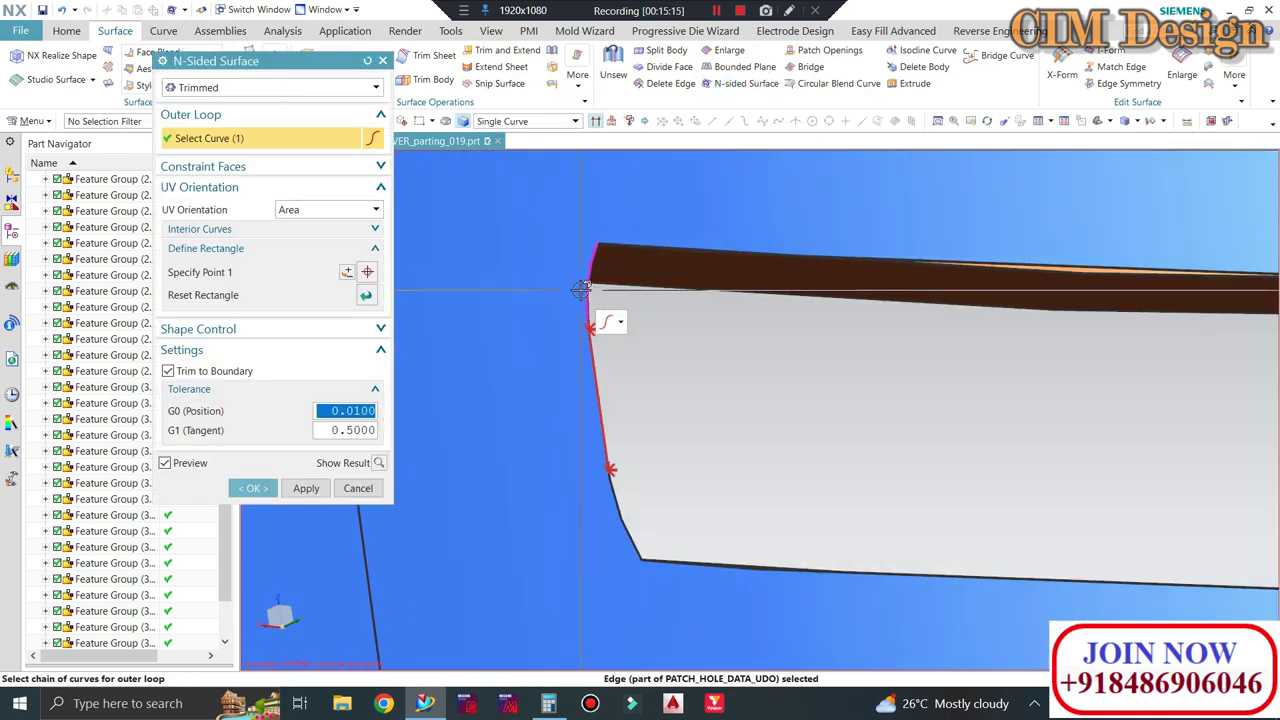
{"action": "scroll", "coordinate": [578, 290], "scroll_direction": "down", "scroll_amount": 2}
{"action": "left_click", "coordinate": [686, 214]}
{"action": "key", "text": "End"}
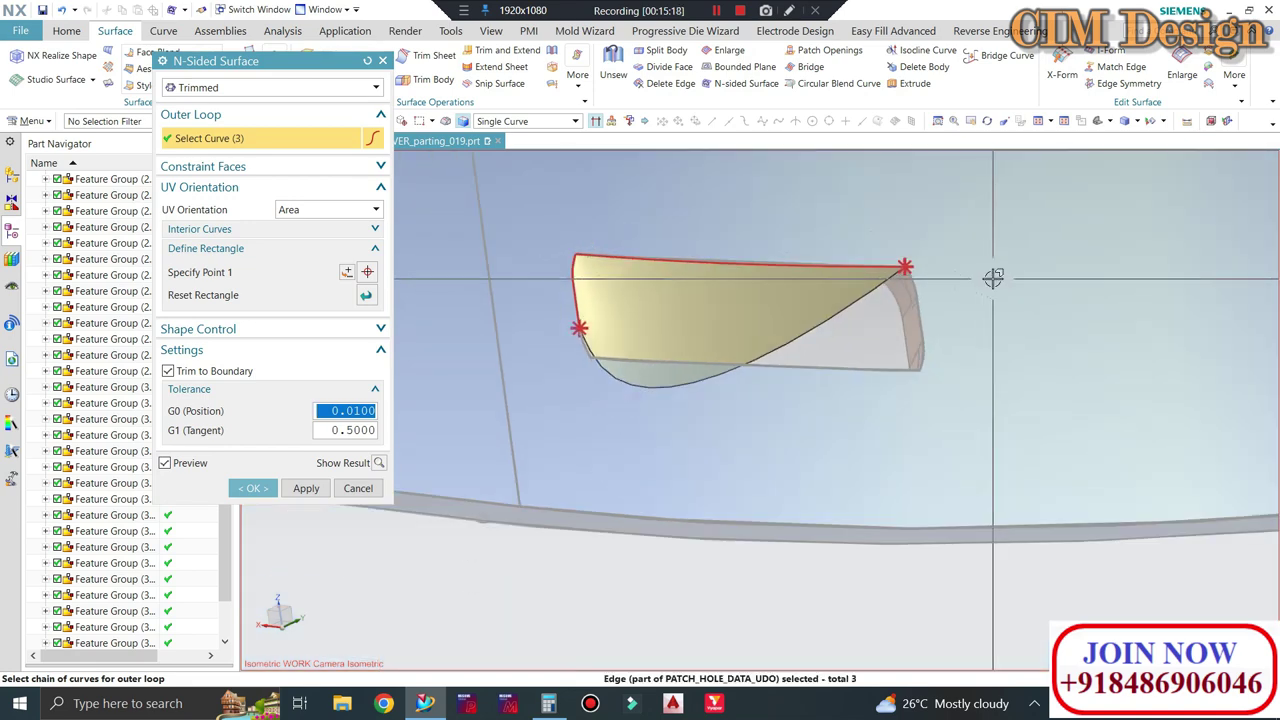
{"action": "scroll", "coordinate": [833, 271], "scroll_direction": "up", "scroll_amount": 3}
{"action": "middle_click_drag", "start_coordinate": [682, 250], "coordinate": [725, 385]}
{"action": "left_click", "coordinate": [727, 388]}
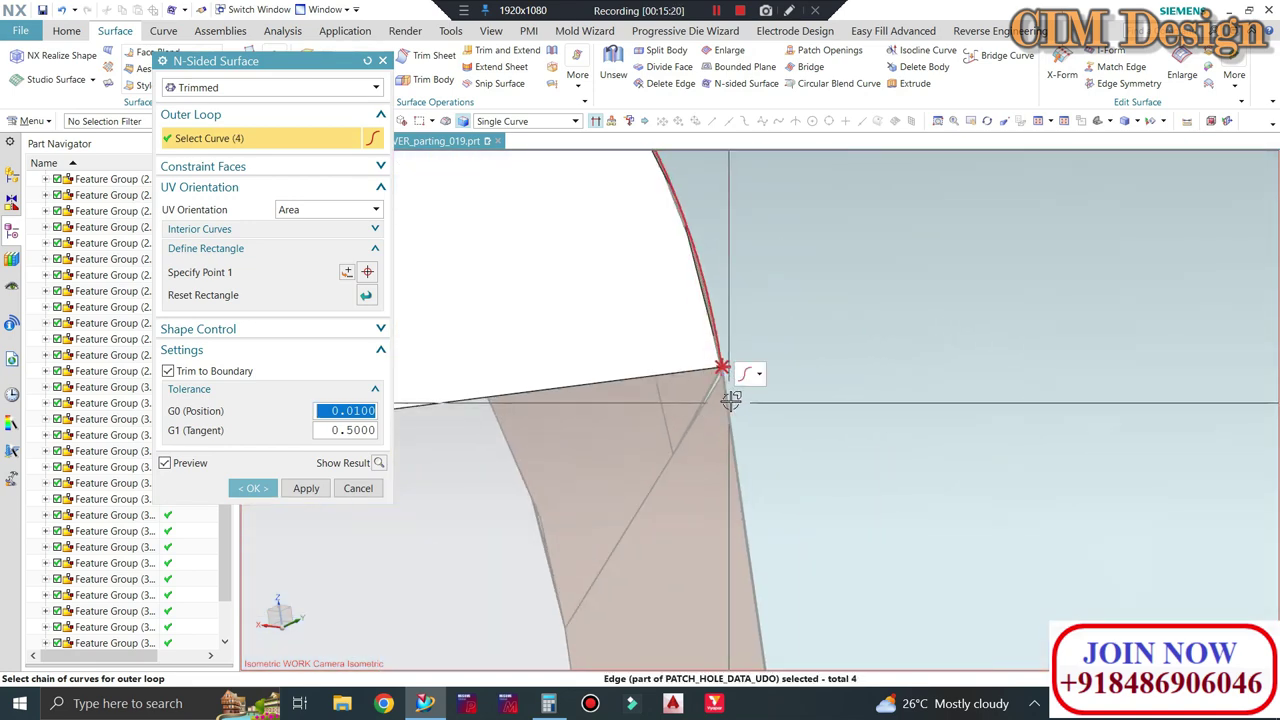
{"action": "left_click", "coordinate": [640, 371]}
{"action": "scroll", "coordinate": [723, 357], "scroll_direction": "up", "scroll_amount": 2}
{"action": "scroll", "coordinate": [748, 371], "scroll_direction": "up", "scroll_amount": 2}
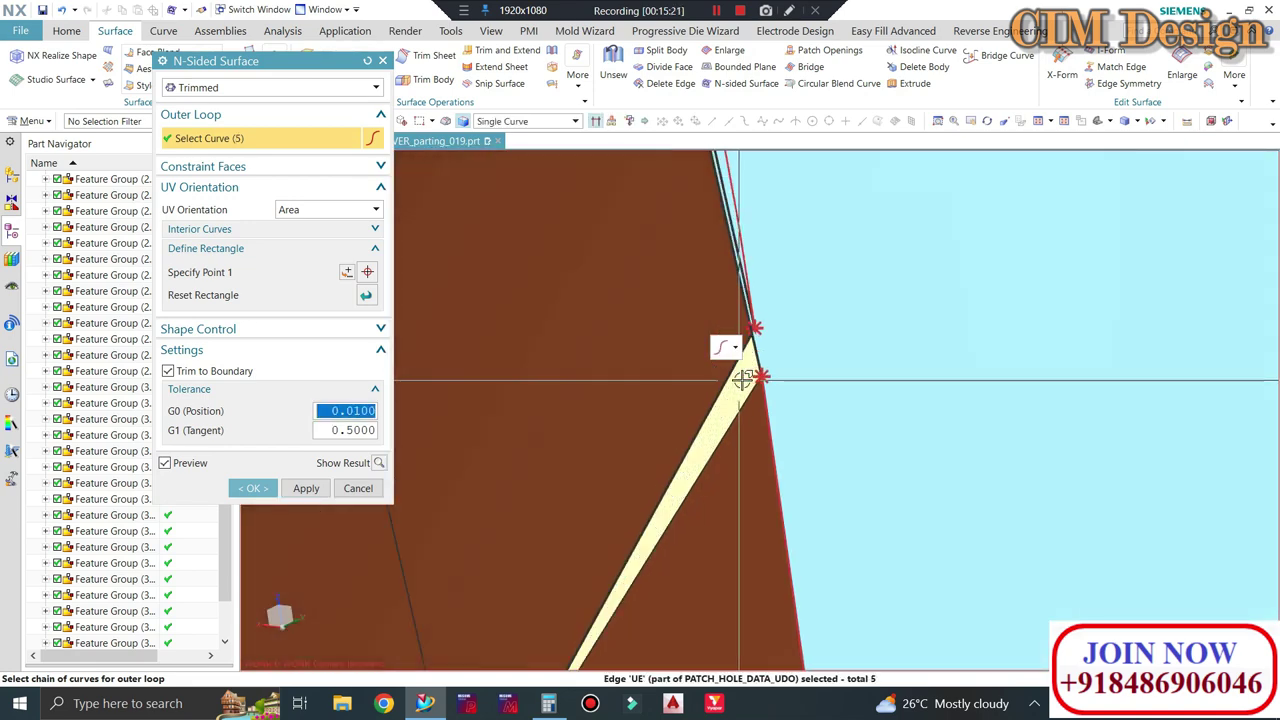
{"action": "scroll", "coordinate": [780, 349], "scroll_direction": "up", "scroll_amount": 1}
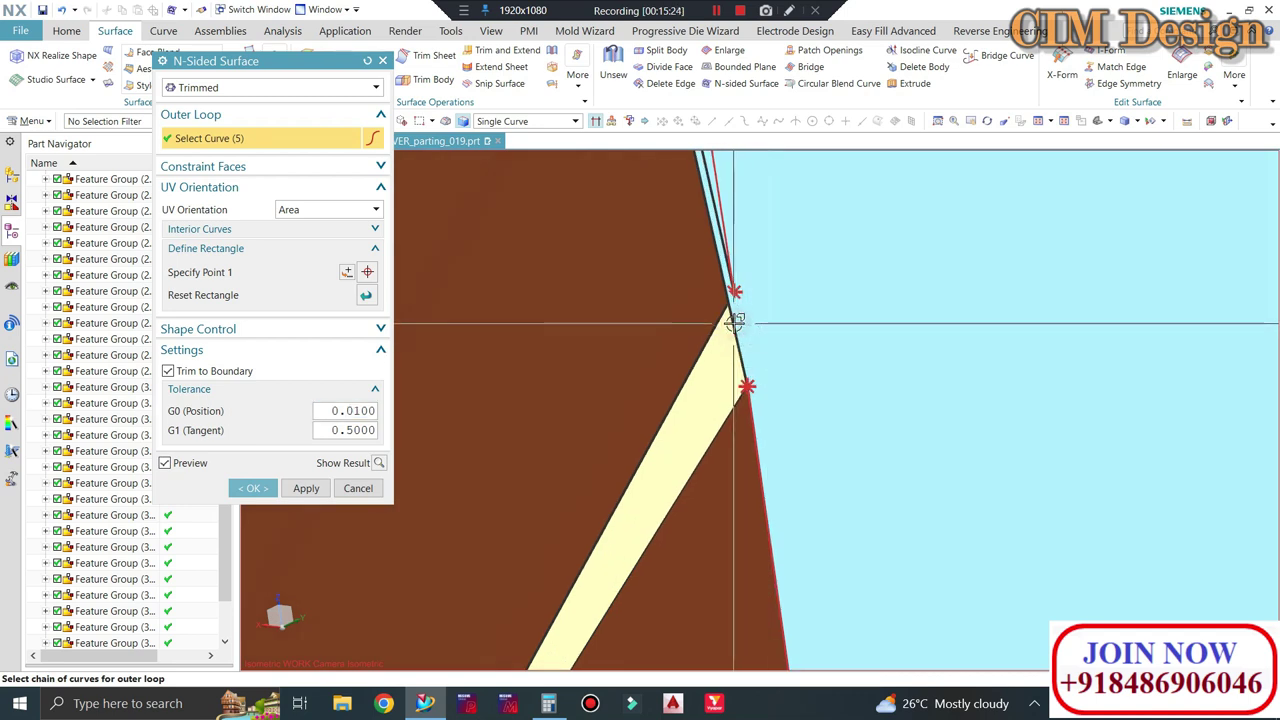
{"action": "right_click", "coordinate": [826, 280]}
{"action": "left_click", "coordinate": [880, 421]}
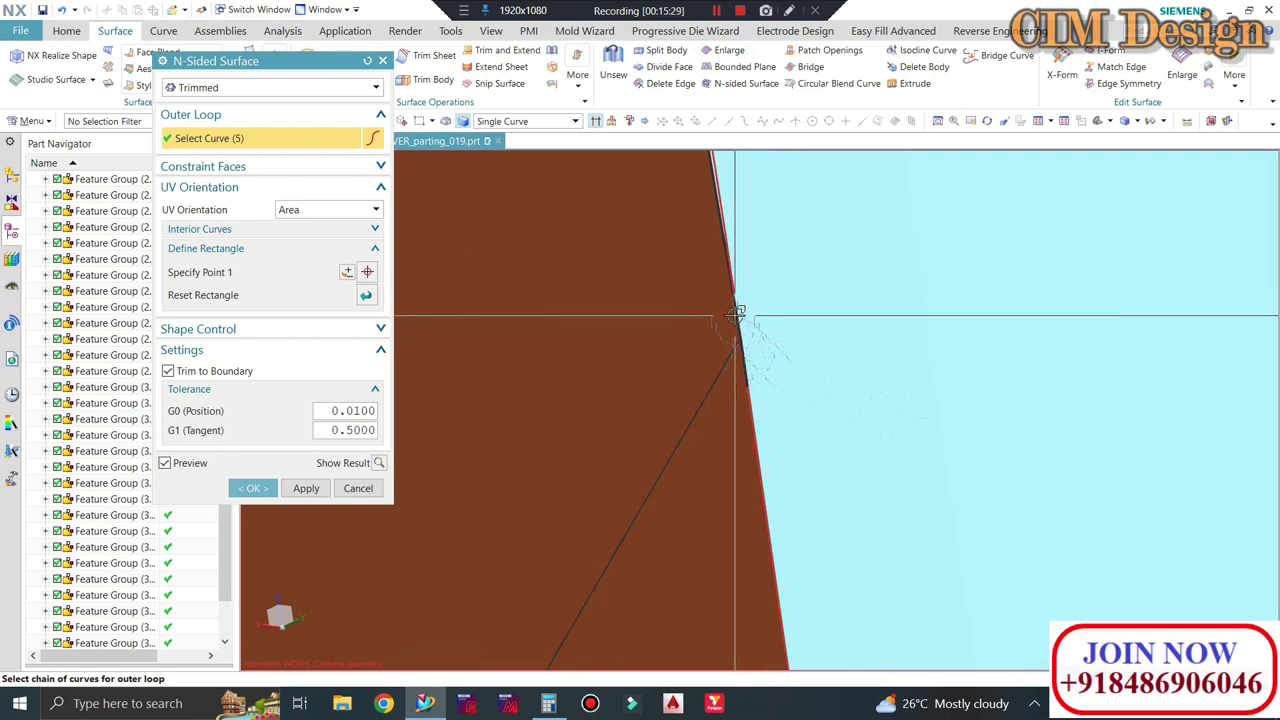
{"action": "scroll", "coordinate": [820, 294], "scroll_direction": "down", "scroll_amount": 1}
{"action": "scroll", "coordinate": [820, 294], "scroll_direction": "down", "scroll_amount": 2}
{"action": "scroll", "coordinate": [822, 292], "scroll_direction": "down", "scroll_amount": 2}
{"action": "scroll", "coordinate": [823, 288], "scroll_direction": "down", "scroll_amount": 2}
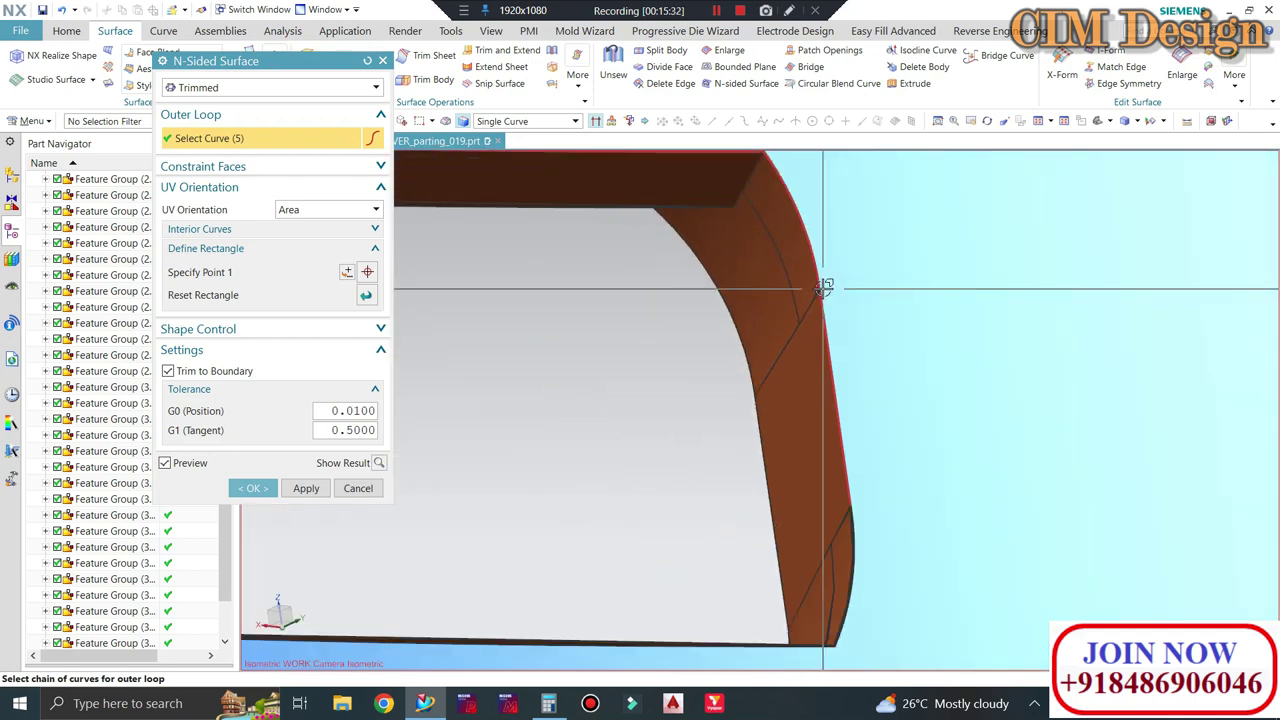
{"action": "scroll", "coordinate": [833, 287], "scroll_direction": "down", "scroll_amount": 2}
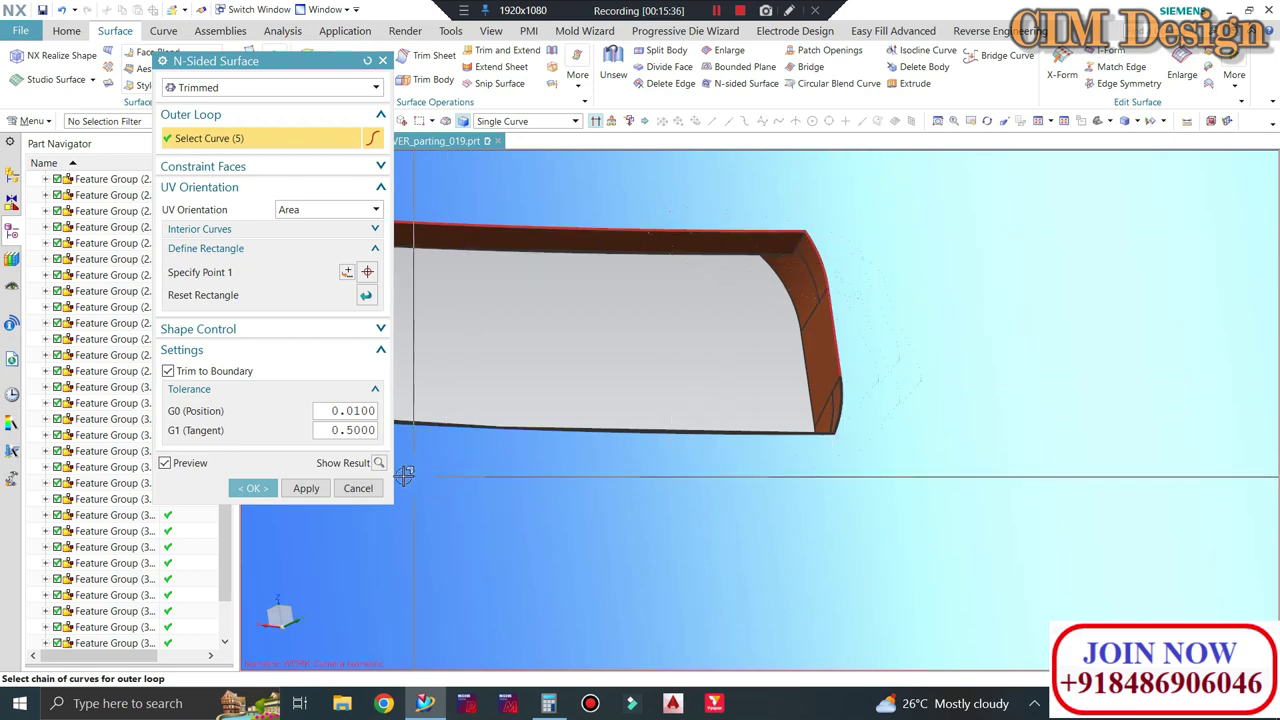
{"action": "left_click", "coordinate": [358, 488]}
{"action": "scroll", "coordinate": [930, 338], "scroll_direction": "down", "scroll_amount": 2}
{"action": "scroll", "coordinate": [891, 328], "scroll_direction": "down", "scroll_amount": 3}
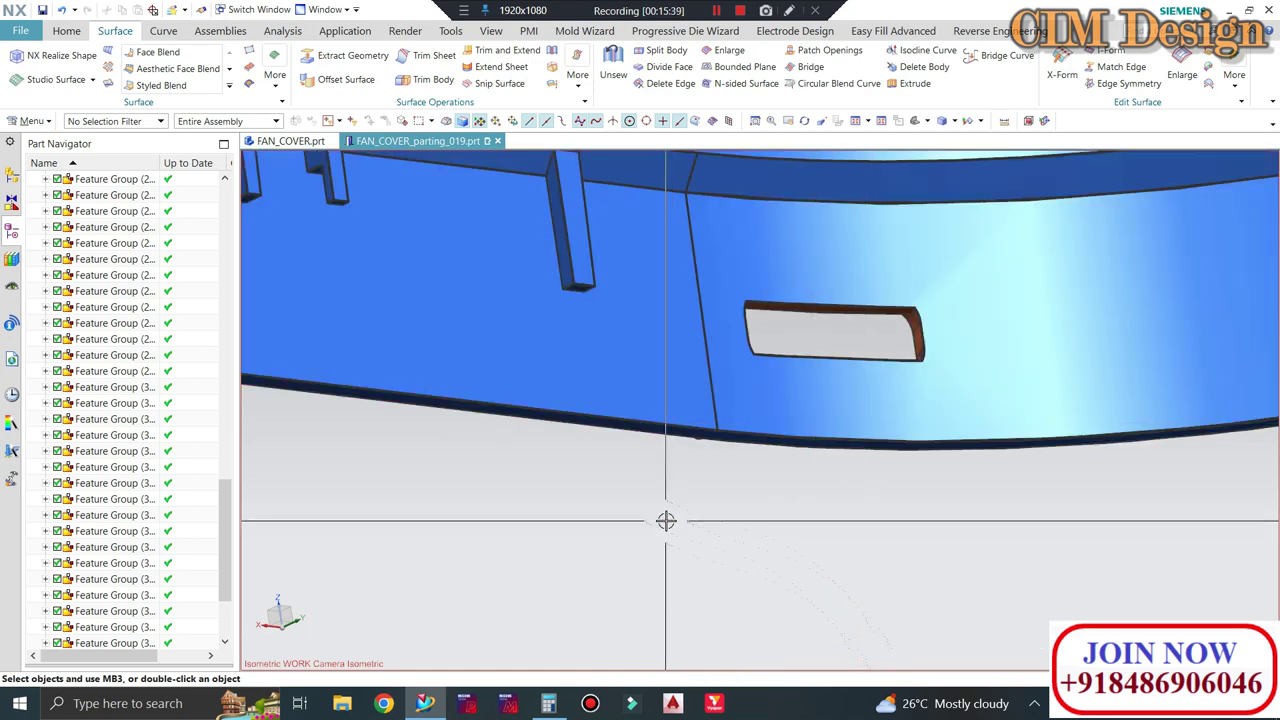
Start Mold Wizard Patch Surface with Traverse as the loop selection type
{"action": "left_click", "coordinate": [578, 35]}
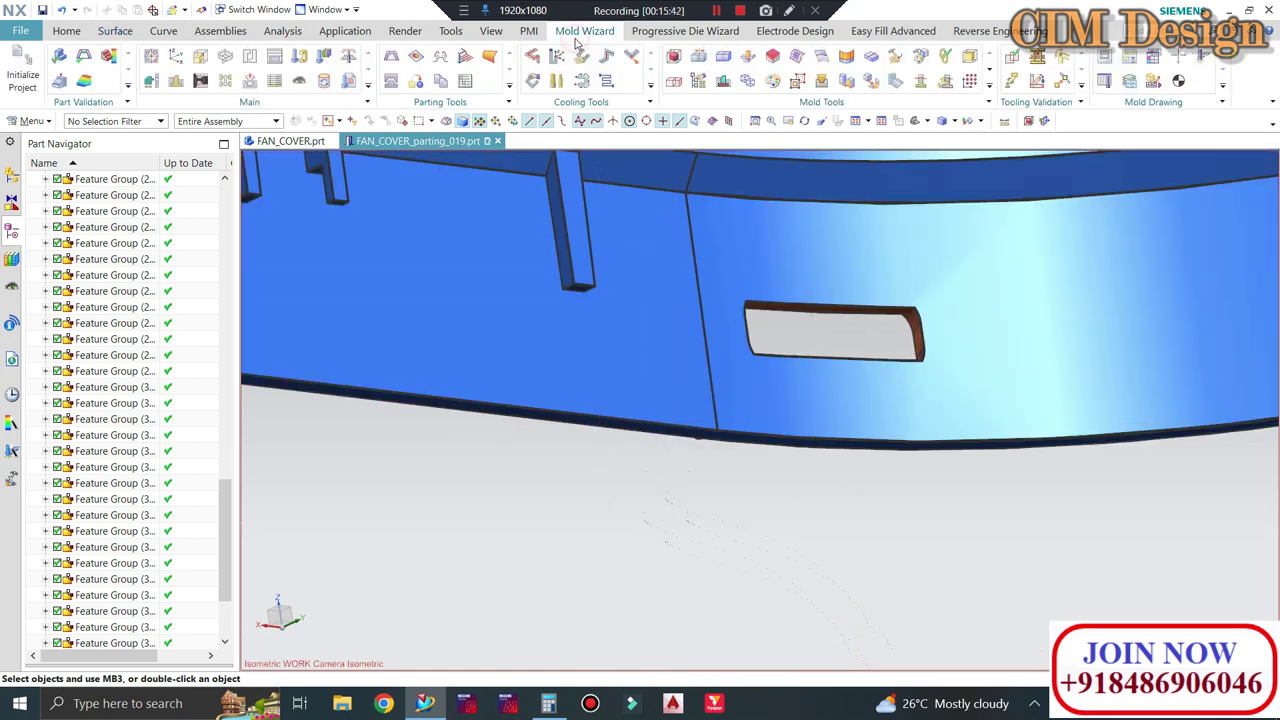
{"action": "left_click", "coordinate": [416, 58]}
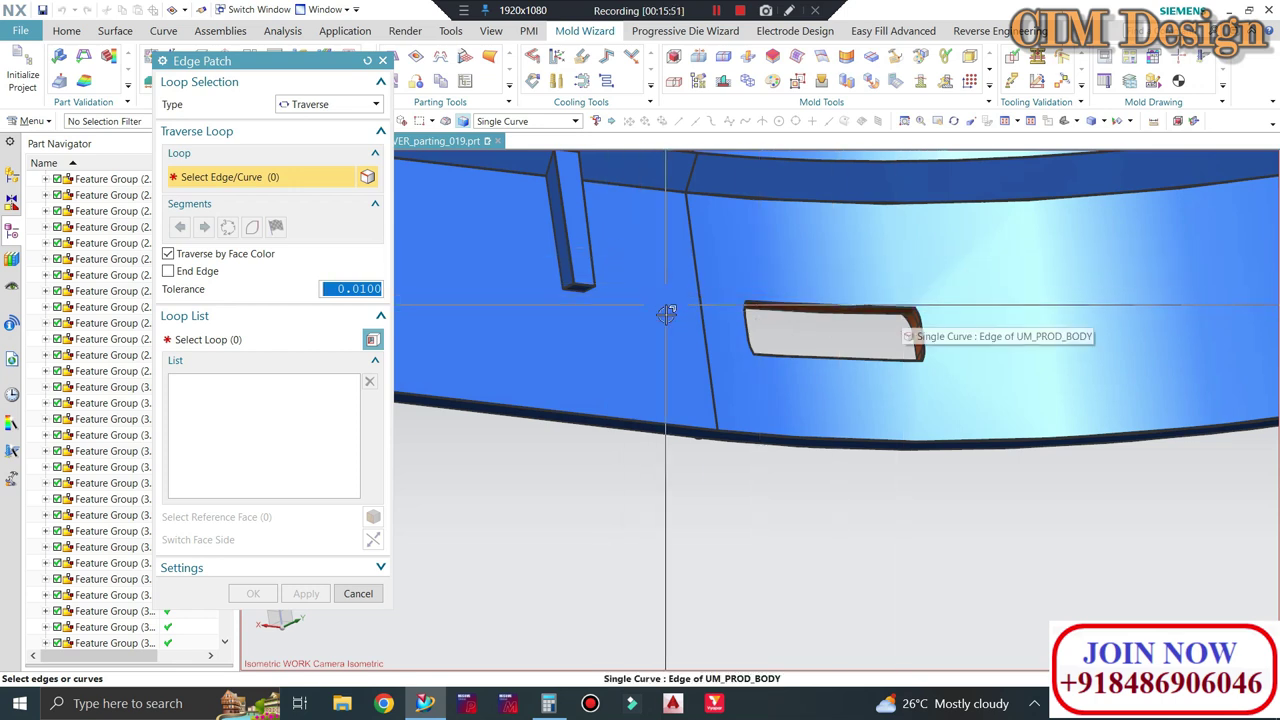
{"action": "scroll", "coordinate": [675, 445], "scroll_direction": "up", "scroll_amount": 2}
{"action": "scroll", "coordinate": [670, 450], "scroll_direction": "down", "scroll_amount": 2}
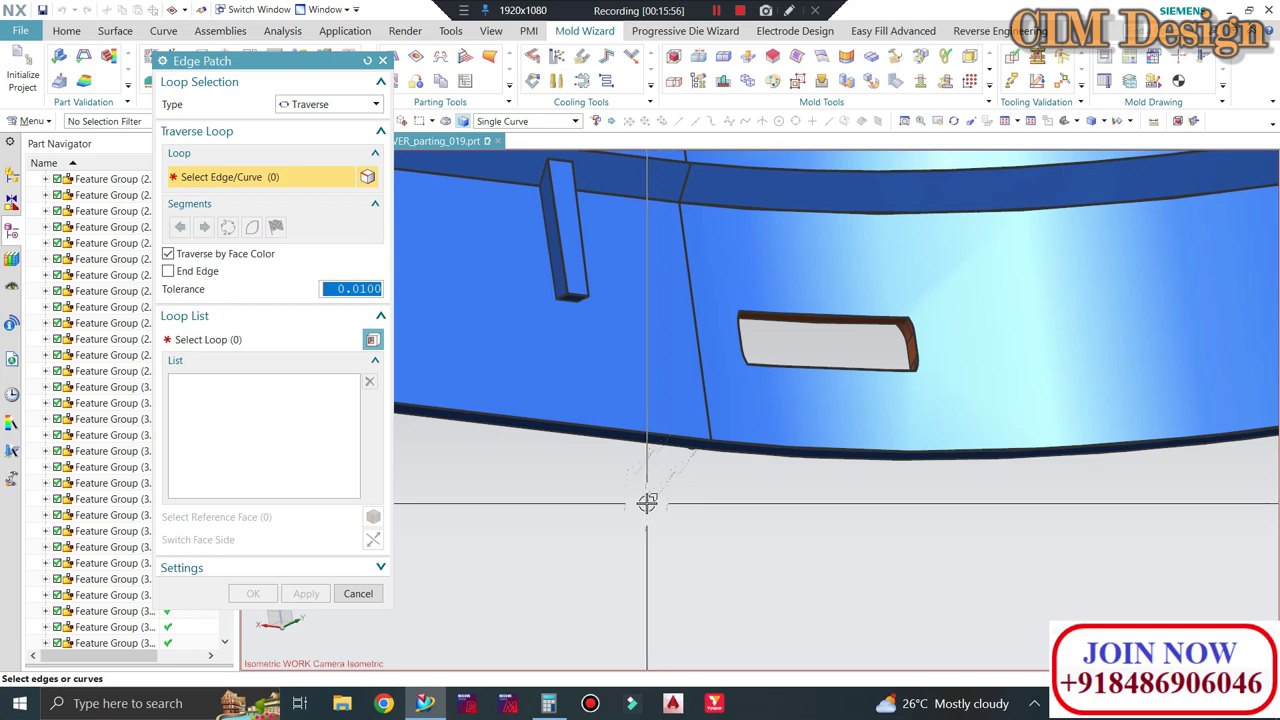
{"action": "left_click", "coordinate": [310, 105]}
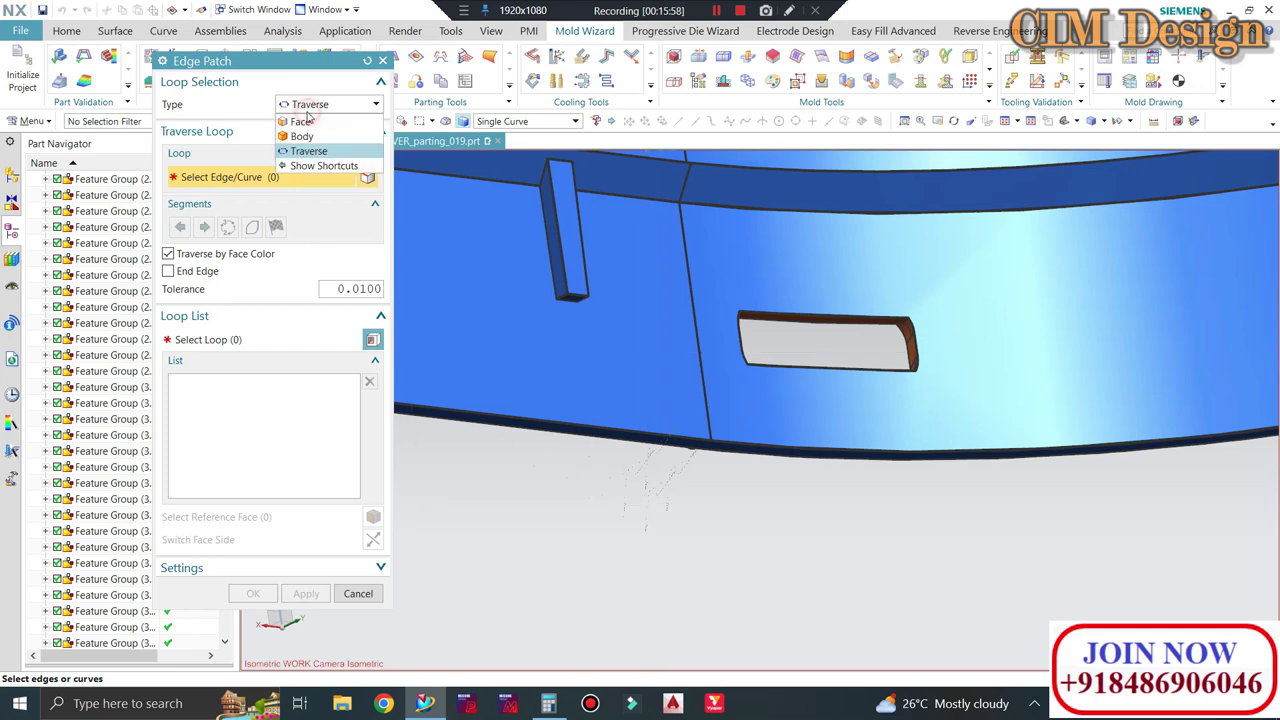
{"action": "left_click", "coordinate": [308, 104]}
{"action": "scroll", "coordinate": [808, 306], "scroll_direction": "up", "scroll_amount": 2}
{"action": "scroll", "coordinate": [690, 297], "scroll_direction": "up", "scroll_amount": 1}
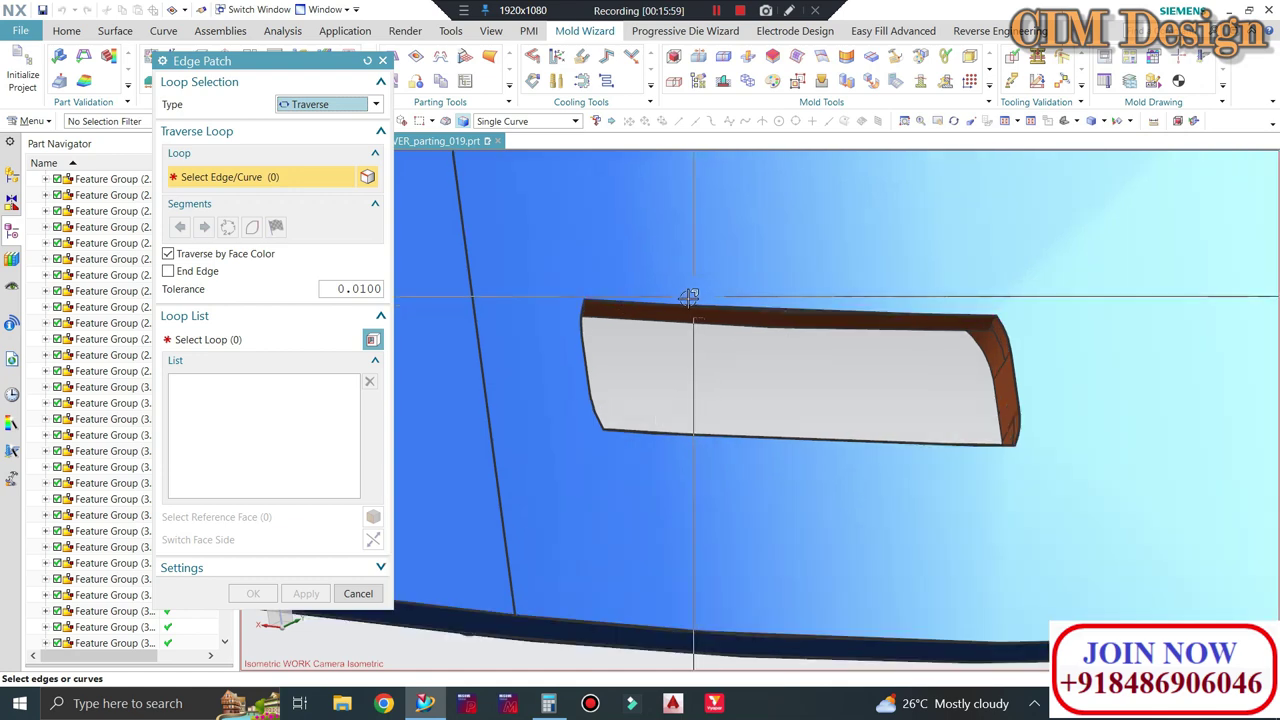
Select the slot's edge loop and accept bridging the 1.609861 gap
{"action": "left_click", "coordinate": [690, 298]}
{"action": "scroll", "coordinate": [960, 330], "scroll_direction": "up", "scroll_amount": 2}
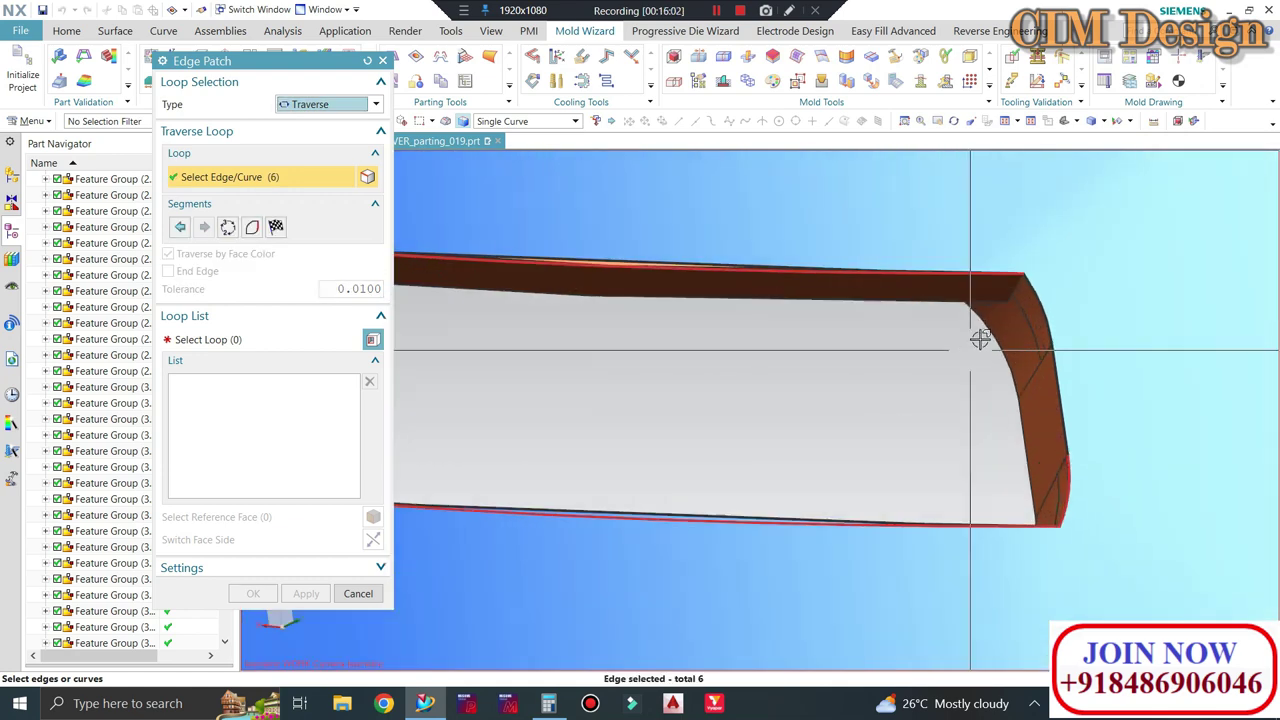
{"action": "scroll", "coordinate": [980, 340], "scroll_direction": "up", "scroll_amount": 2}
{"action": "left_click", "coordinate": [1000, 261]}
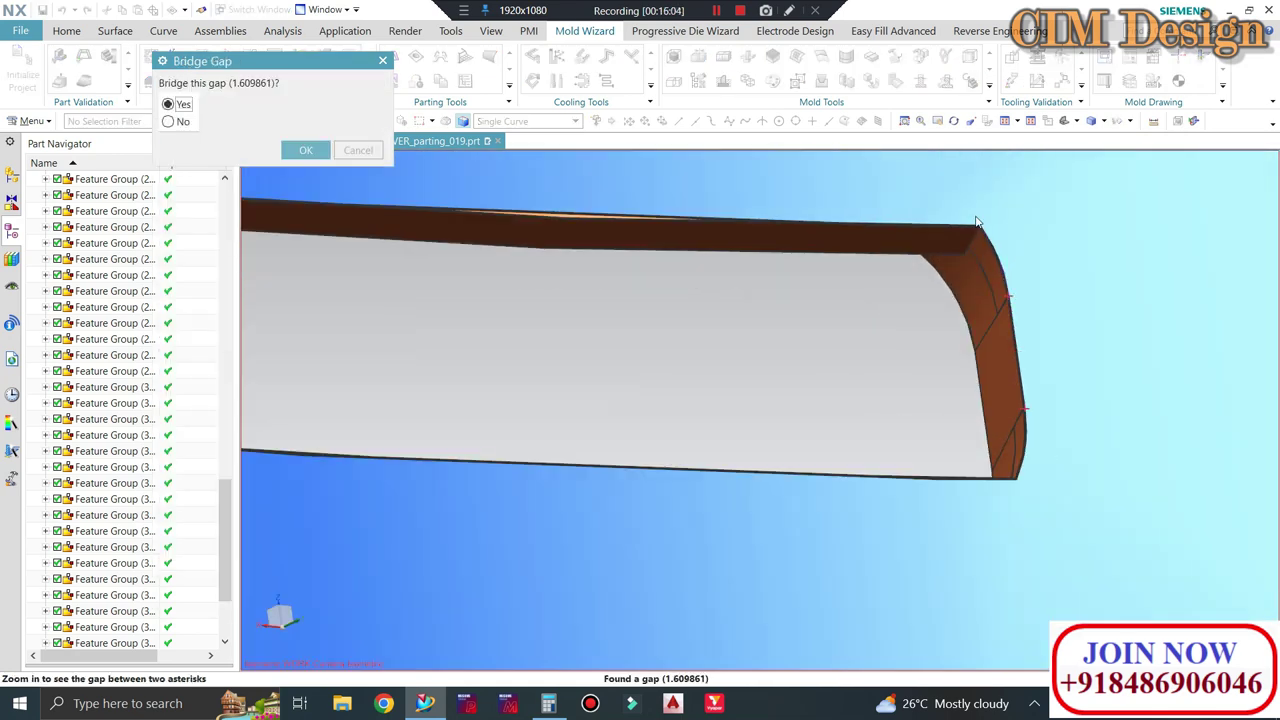
{"action": "scroll", "coordinate": [1010, 250], "scroll_direction": "up", "scroll_amount": 2}
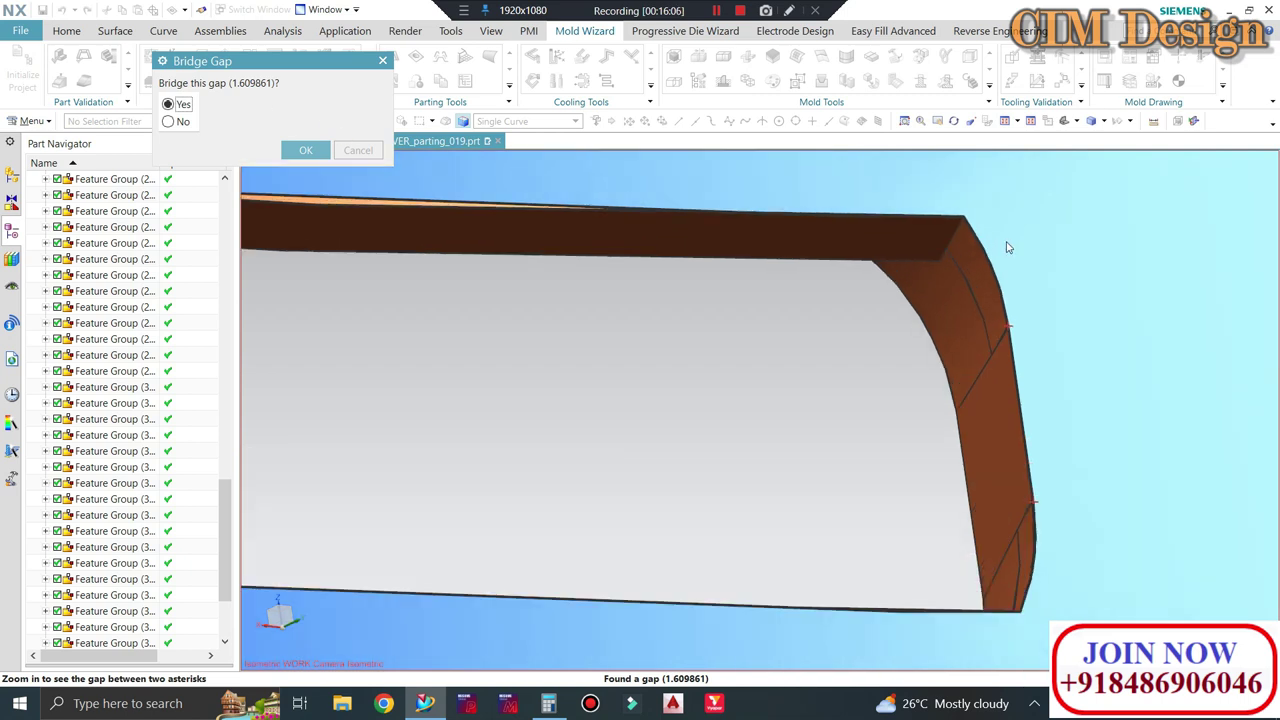
{"action": "scroll", "coordinate": [1028, 308], "scroll_direction": "up", "scroll_amount": 2}
{"action": "scroll", "coordinate": [1027, 309], "scroll_direction": "up", "scroll_amount": 2}
{"action": "scroll", "coordinate": [734, 266], "scroll_direction": "up", "scroll_amount": 1}
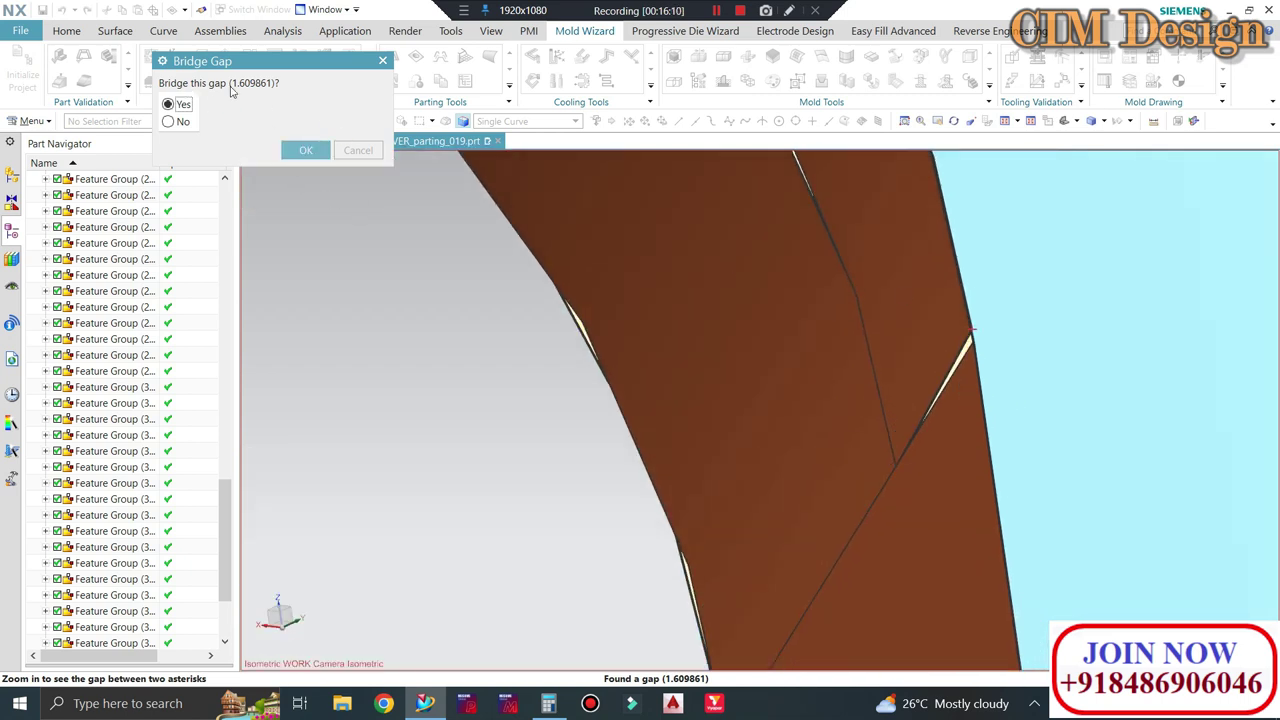
{"action": "left_click", "coordinate": [295, 153]}
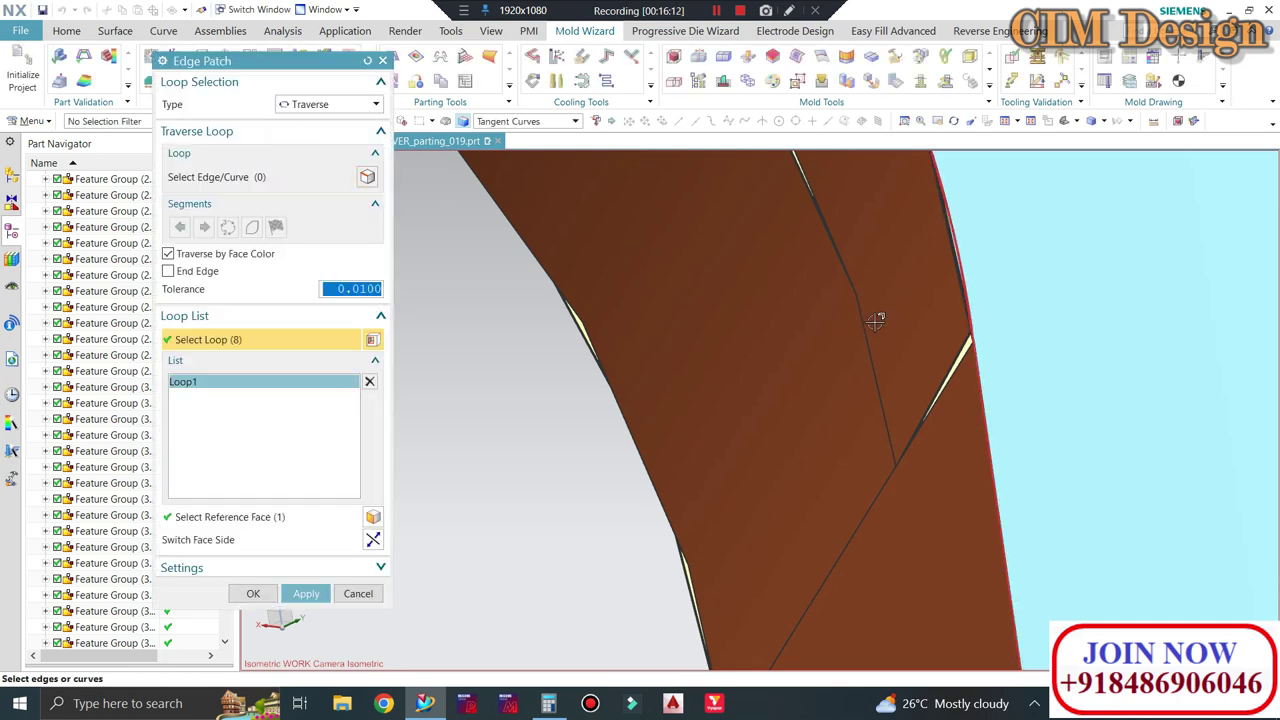
Apply the edge patch over the rim slot and close the patch tool
{"action": "scroll", "coordinate": [1017, 317], "scroll_direction": "down", "scroll_amount": 2}
{"action": "scroll", "coordinate": [1037, 289], "scroll_direction": "down", "scroll_amount": 2}
{"action": "scroll", "coordinate": [1037, 289], "scroll_direction": "down", "scroll_amount": 1}
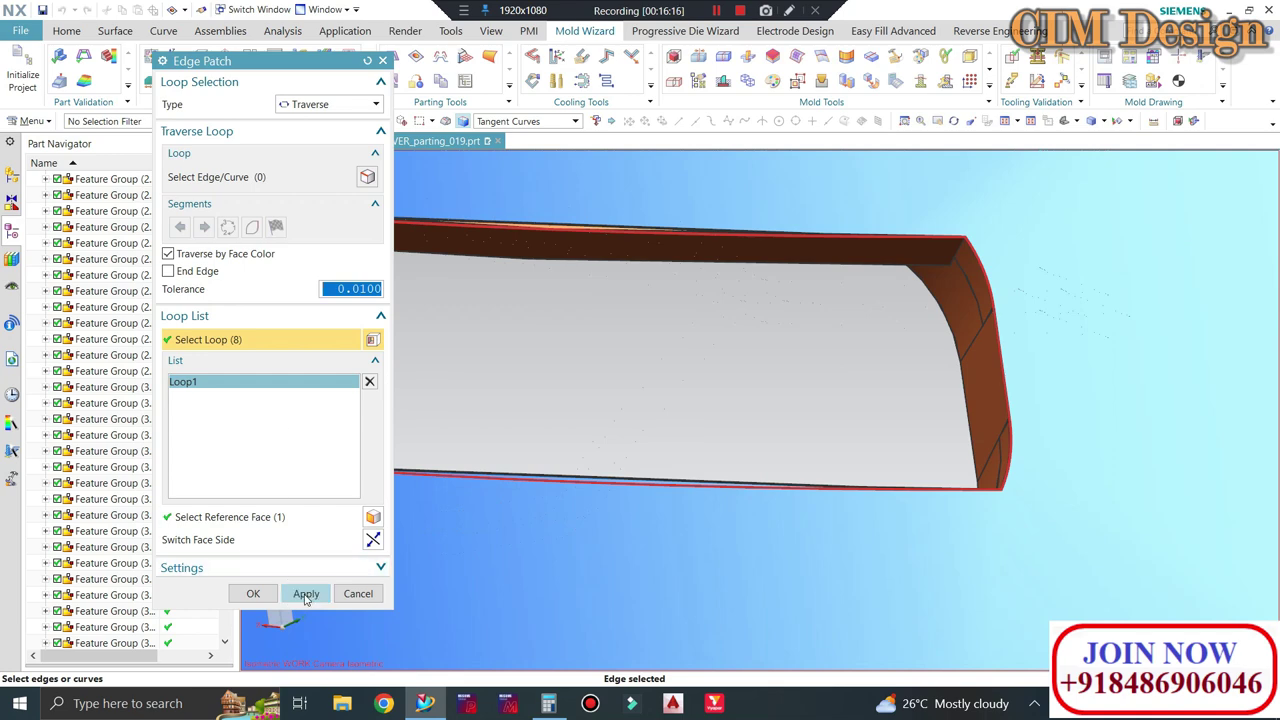
{"action": "left_click", "coordinate": [306, 594]}
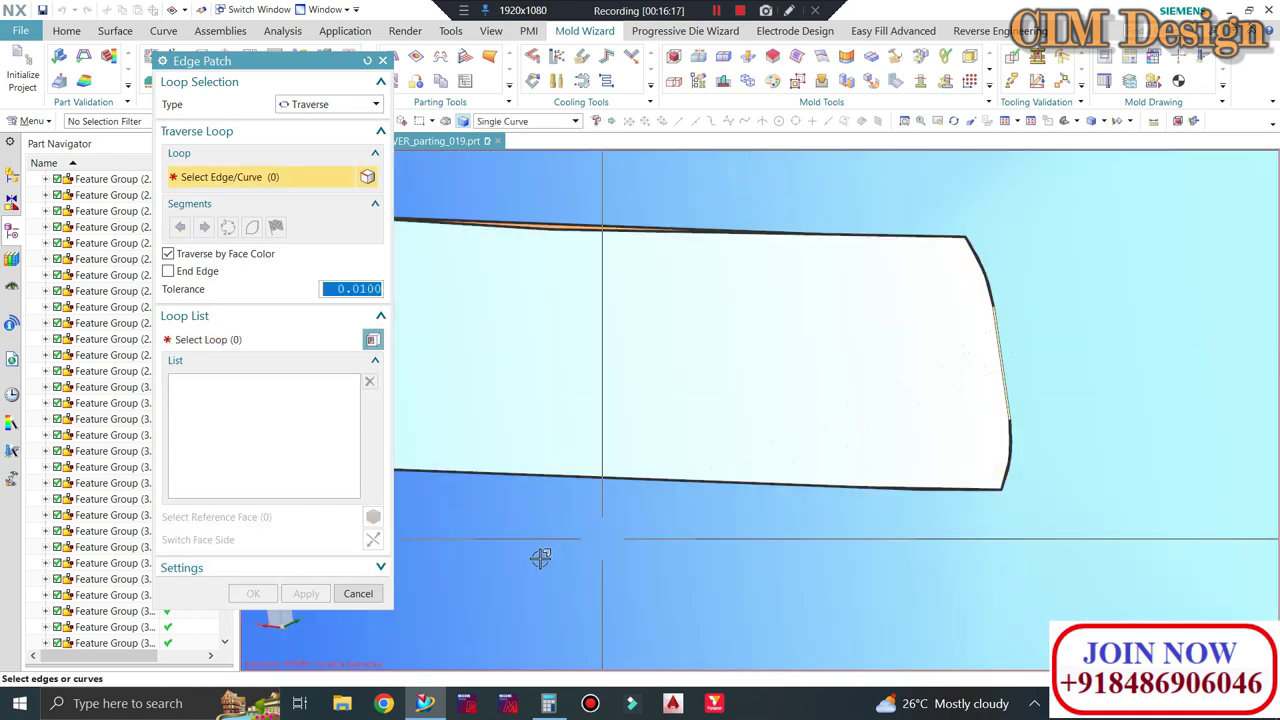
{"action": "left_click", "coordinate": [358, 593]}
{"action": "scroll", "coordinate": [1045, 361], "scroll_direction": "down", "scroll_amount": 1}
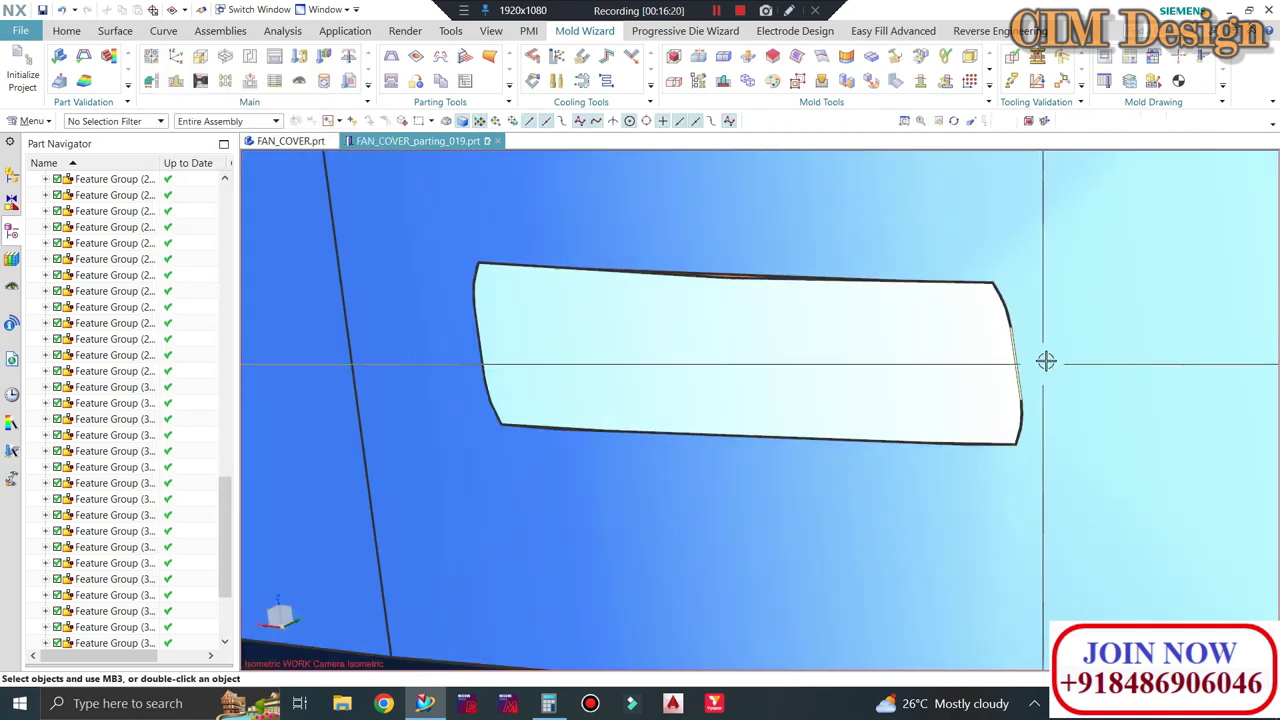
{"action": "scroll", "coordinate": [1000, 316], "scroll_direction": "up", "scroll_amount": 2}
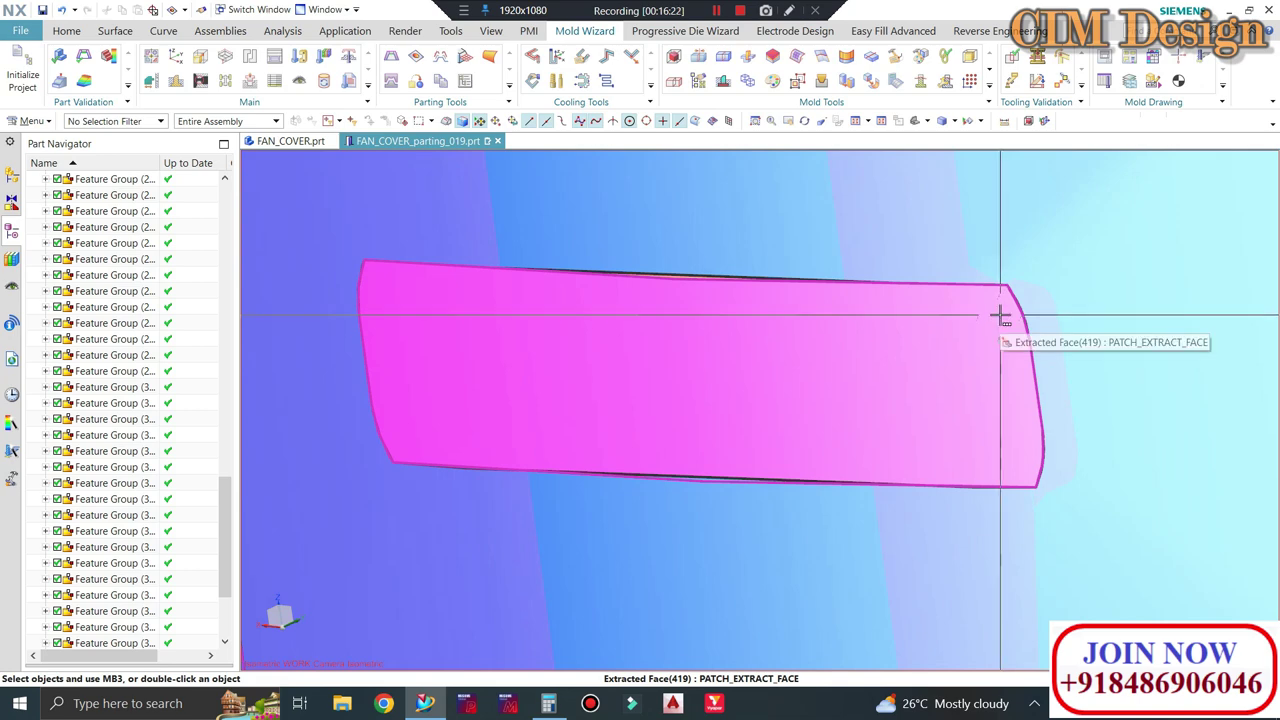
{"action": "scroll", "coordinate": [820, 351], "scroll_direction": "down", "scroll_amount": 5}
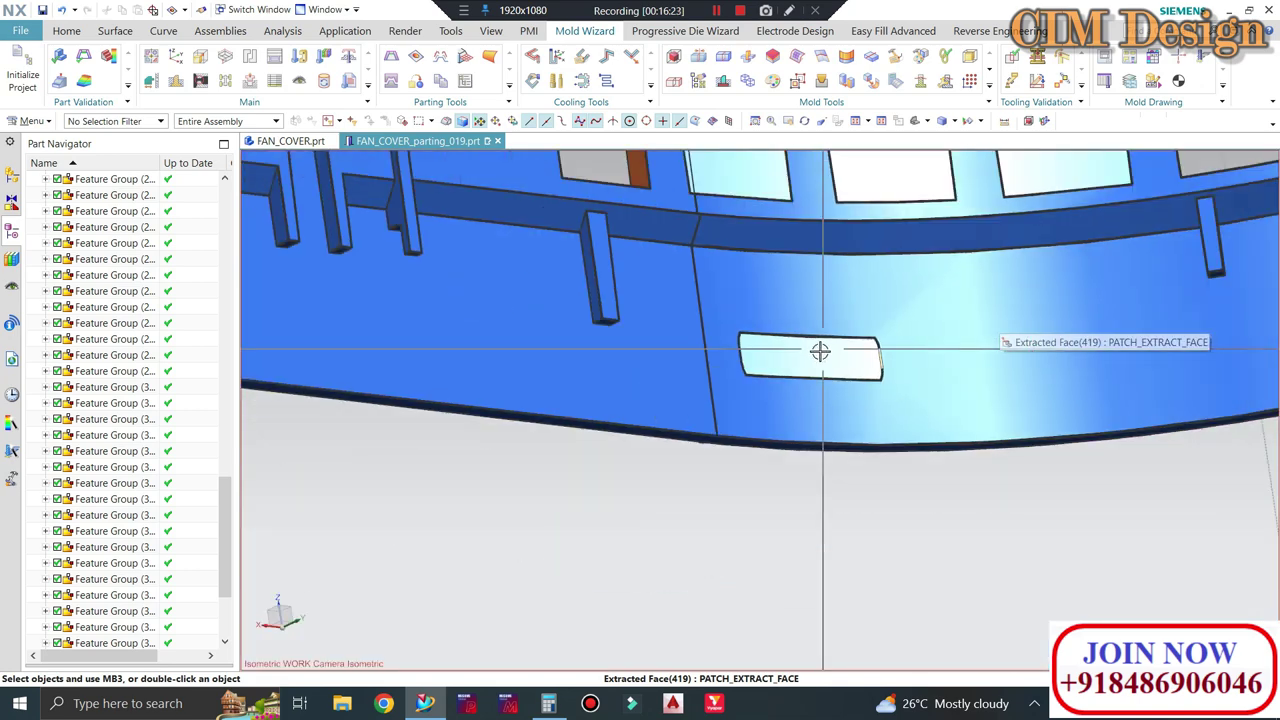
{"action": "scroll", "coordinate": [820, 351], "scroll_direction": "down", "scroll_amount": 3}
{"action": "scroll", "coordinate": [820, 351], "scroll_direction": "down", "scroll_amount": 3}
{"action": "mouse_move", "coordinate": [820, 351]}
{"action": "middle_mouse_down"}
{"action": "mouse_move", "coordinate": [923, 274]}
{"action": "mouse_move", "coordinate": [523, 286]}
{"action": "middle_mouse_up"}
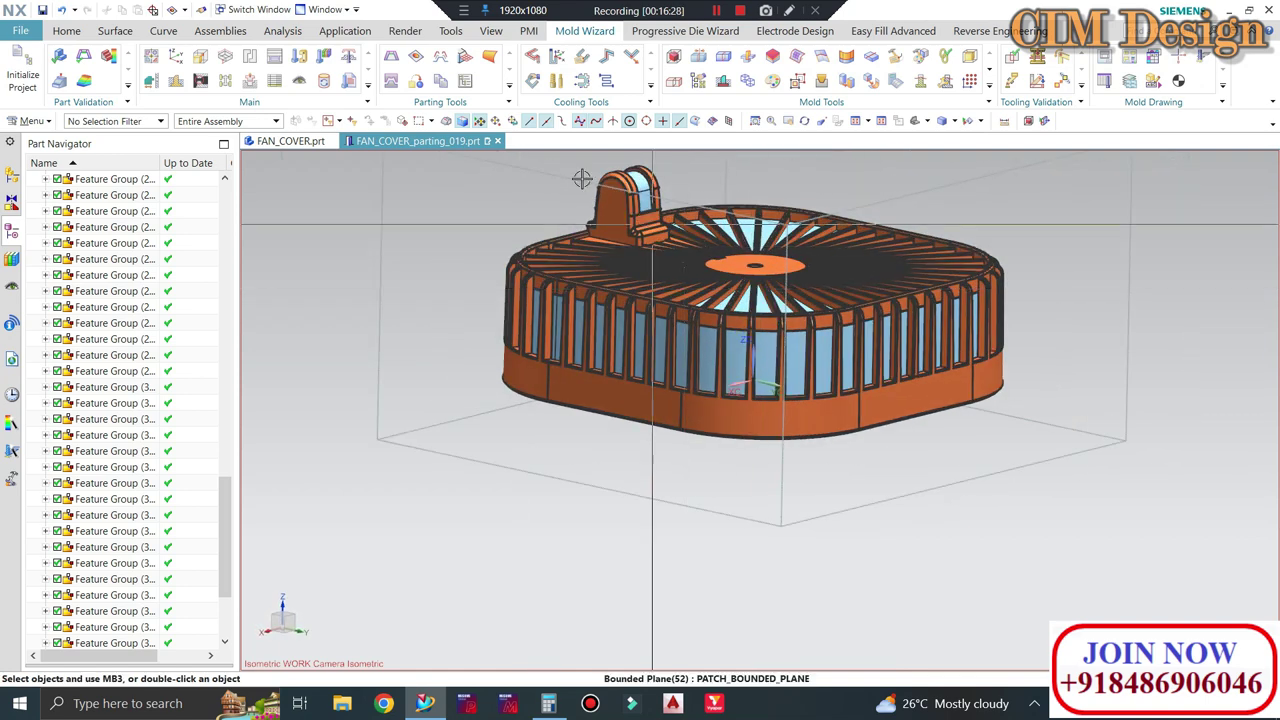
Define cavity and core regions with region creation on: 1513 cavity and 229 core faces
{"action": "left_click", "coordinate": [438, 58]}
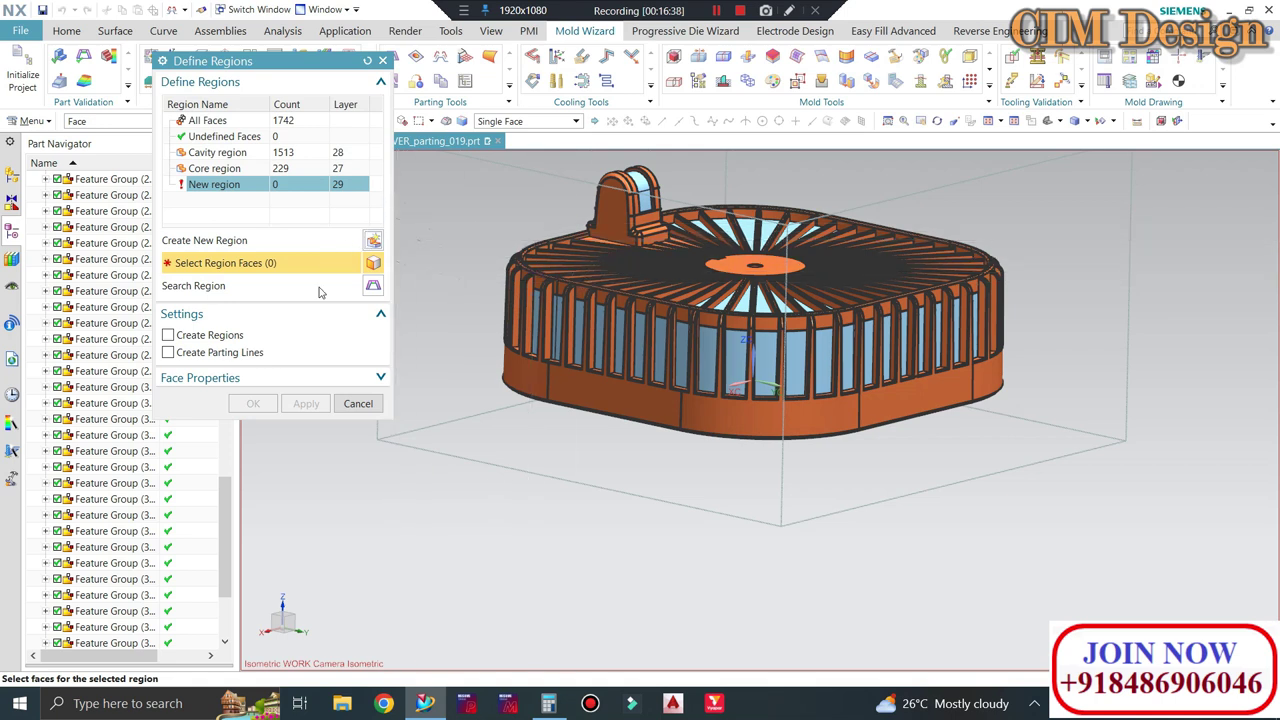
{"action": "left_click", "coordinate": [167, 334]}
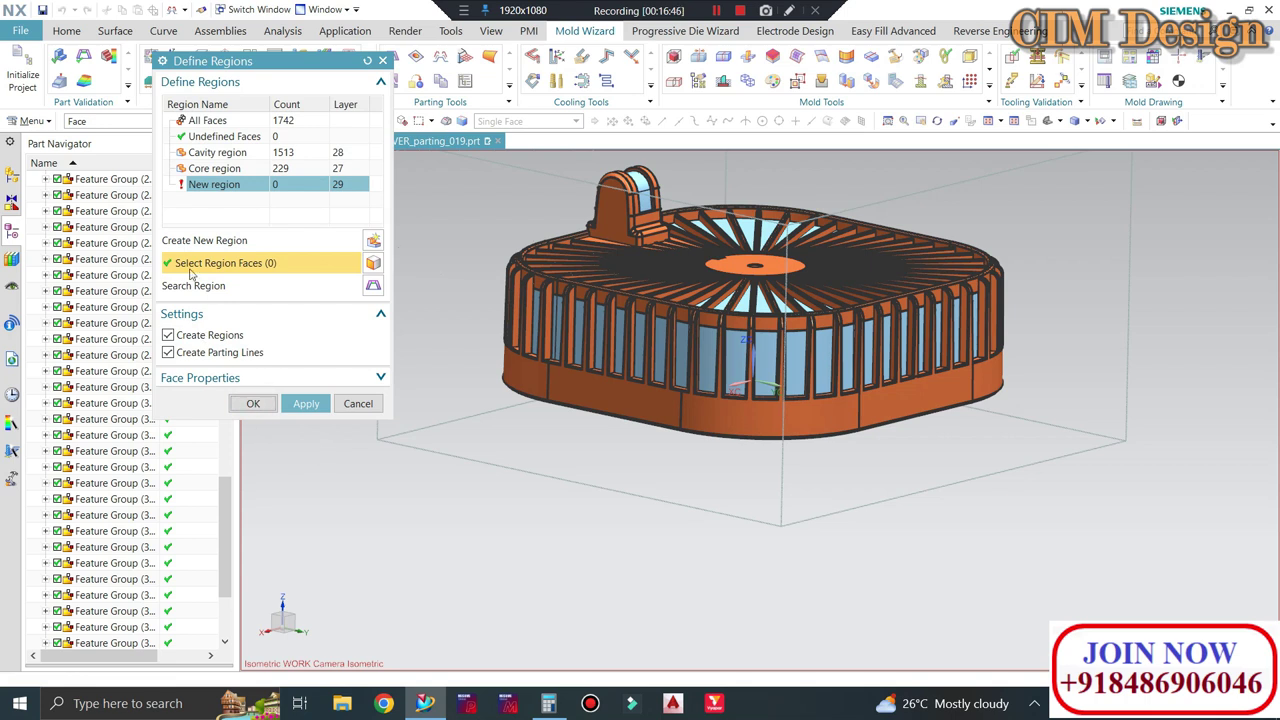
{"action": "middle_click", "coordinate": [340, 175]}
{"action": "mouse_move", "coordinate": [366, 263]}
{"action": "middle_mouse_down"}
{"action": "mouse_move", "coordinate": [732, 272]}
{"action": "mouse_move", "coordinate": [740, 312]}
{"action": "middle_mouse_up"}
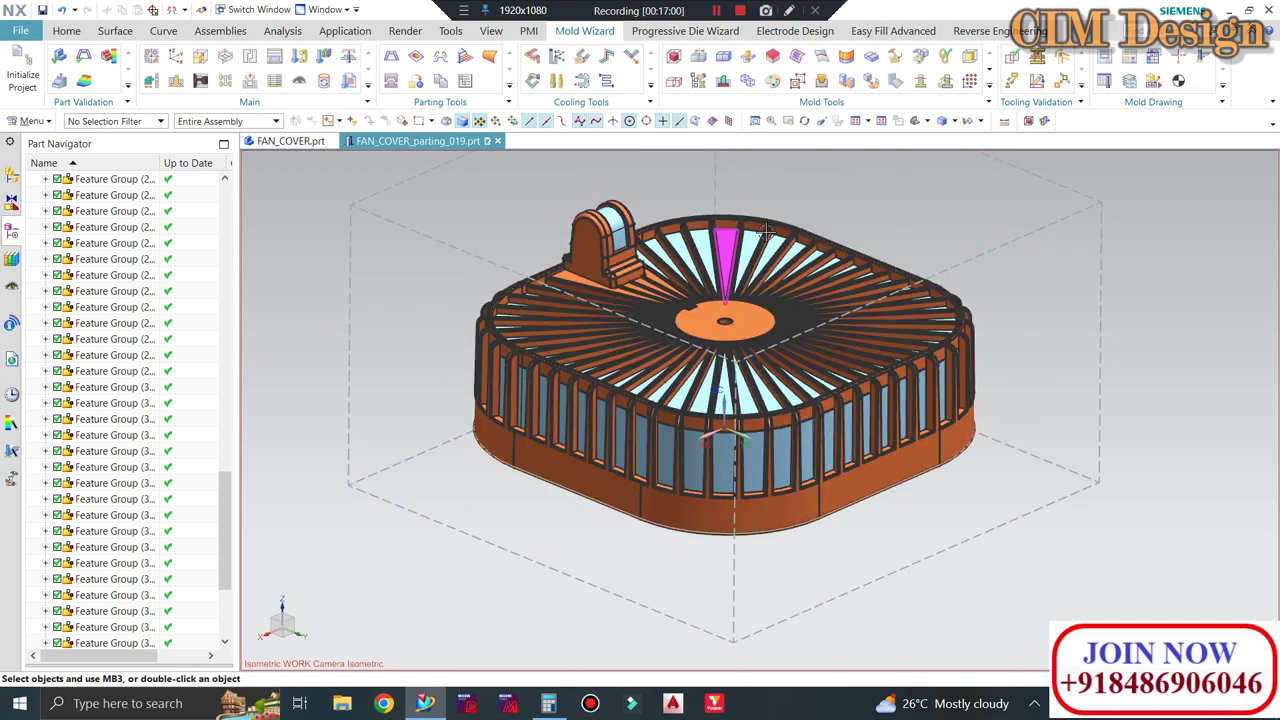
Create a flat parting surface extending outward from the fan cover's 8 parting lines
{"action": "middle_click_drag", "start_coordinate": [796, 293], "coordinate": [760, 300]}
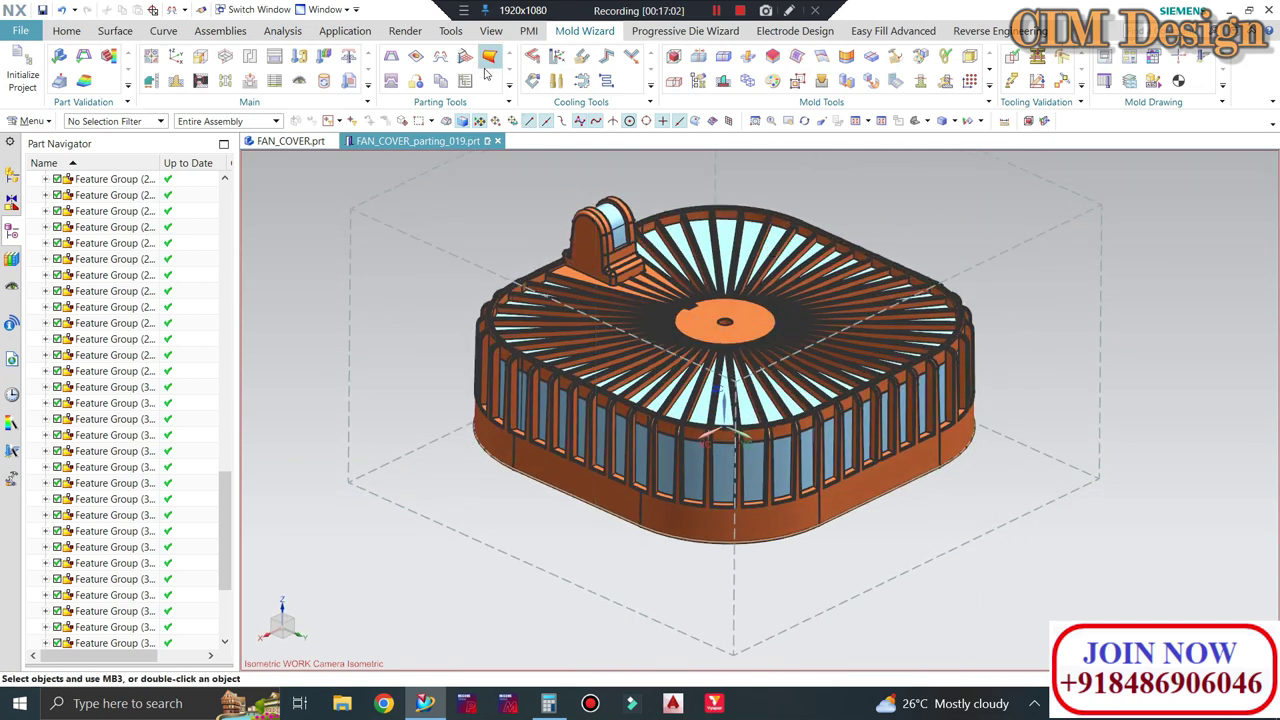
{"action": "left_click", "coordinate": [465, 56]}
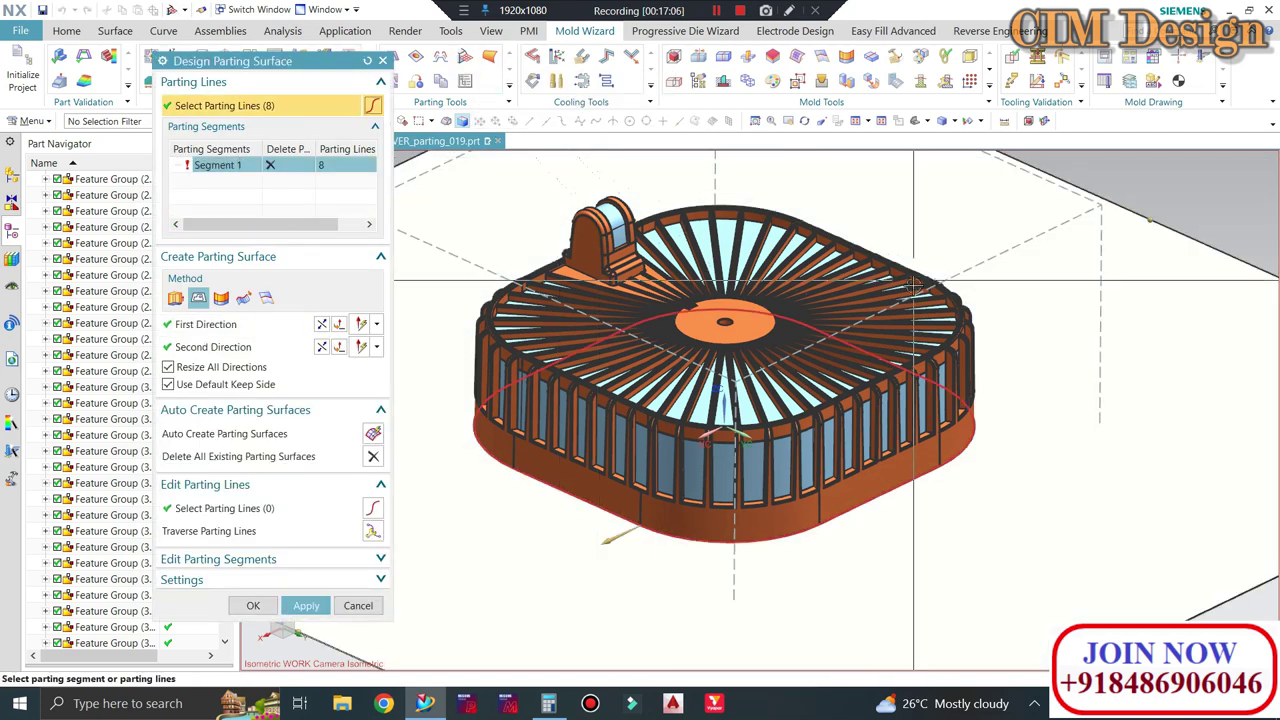
{"action": "key", "text": "ctrl+f"}
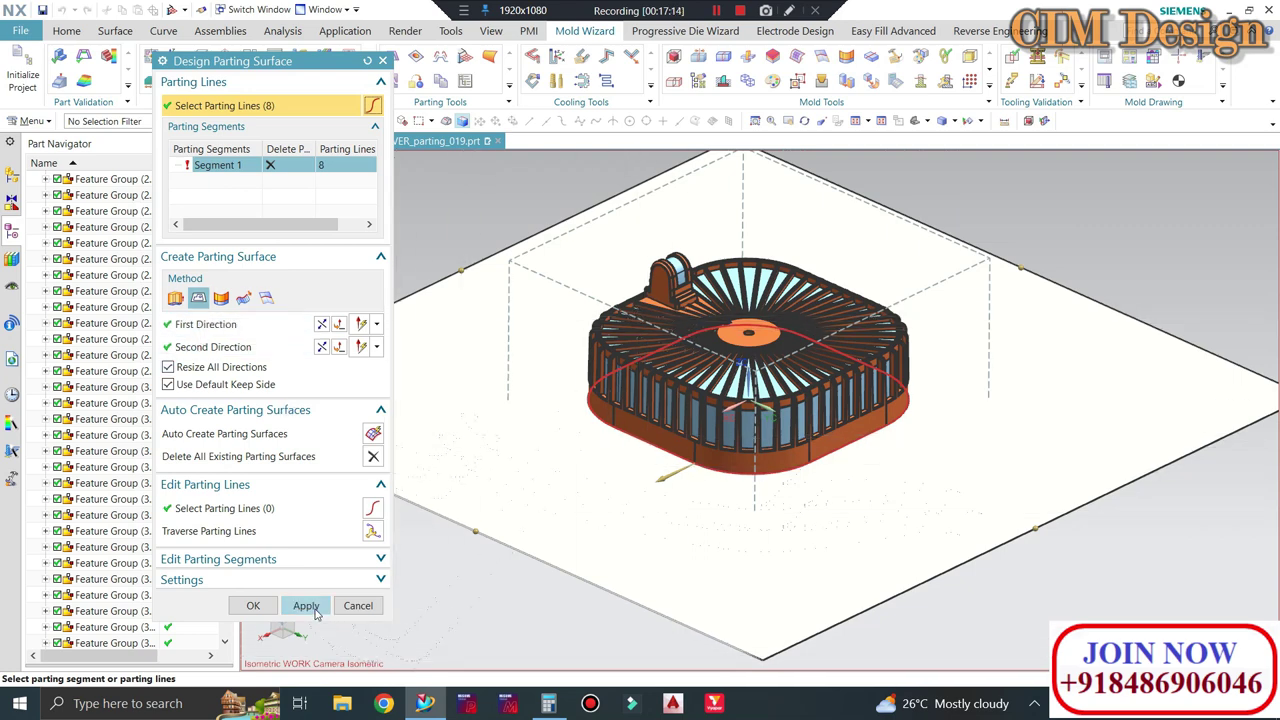
{"action": "left_click", "coordinate": [306, 605]}
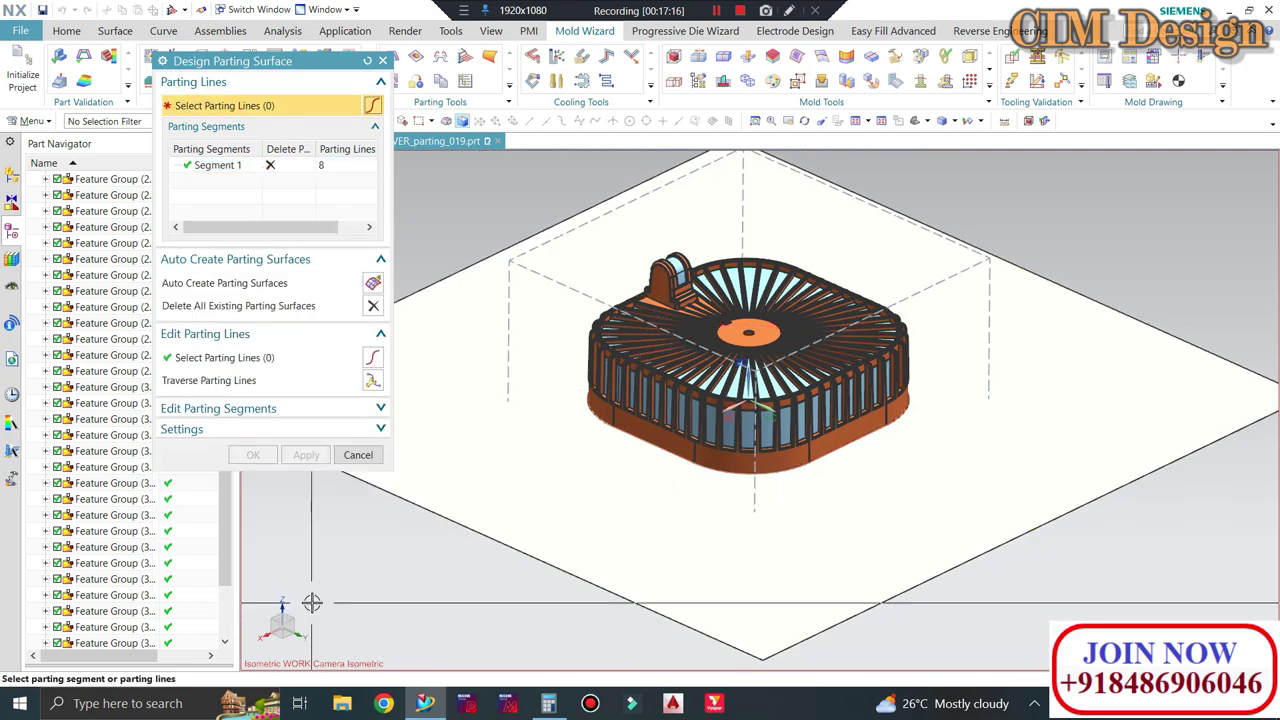
{"action": "left_click", "coordinate": [357, 455]}
{"action": "key", "text": "ctrl+alt+f"}
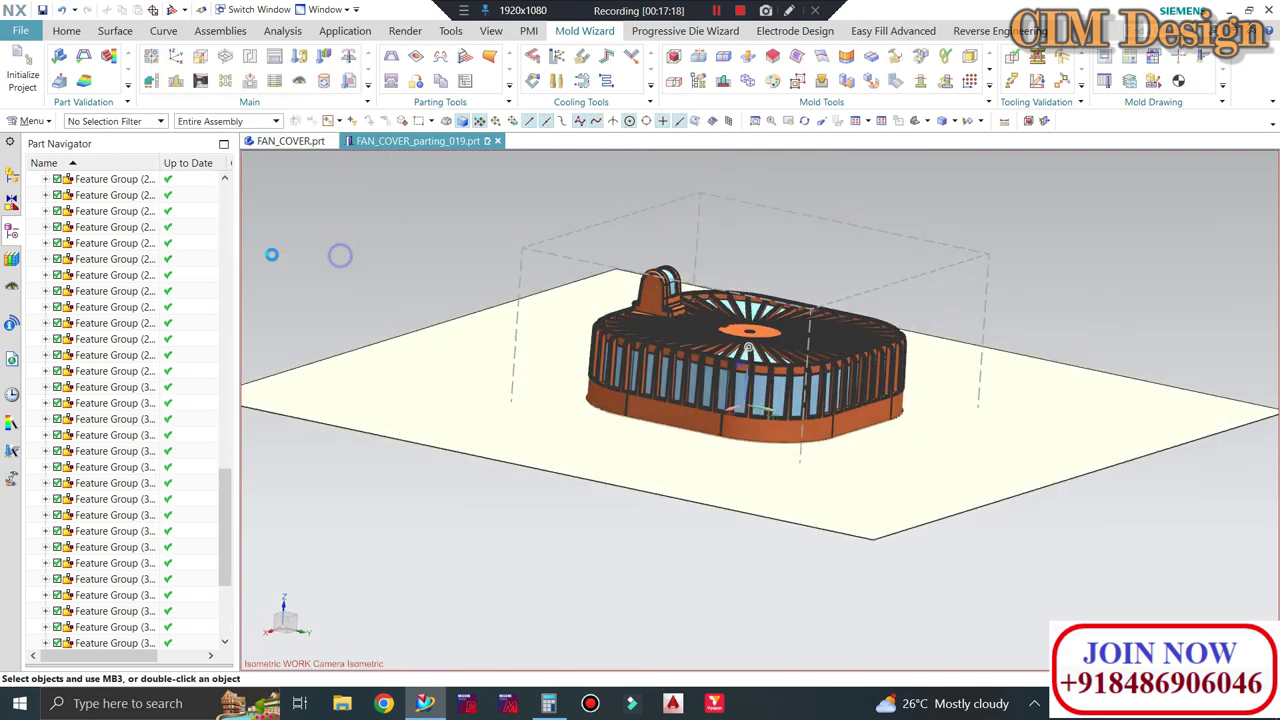
{"action": "scroll", "coordinate": [571, 414], "scroll_direction": "up", "scroll_amount": 3}
{"action": "scroll", "coordinate": [605, 381], "scroll_direction": "up", "scroll_amount": 2}
{"action": "scroll", "coordinate": [605, 381], "scroll_direction": "down", "scroll_amount": 3}
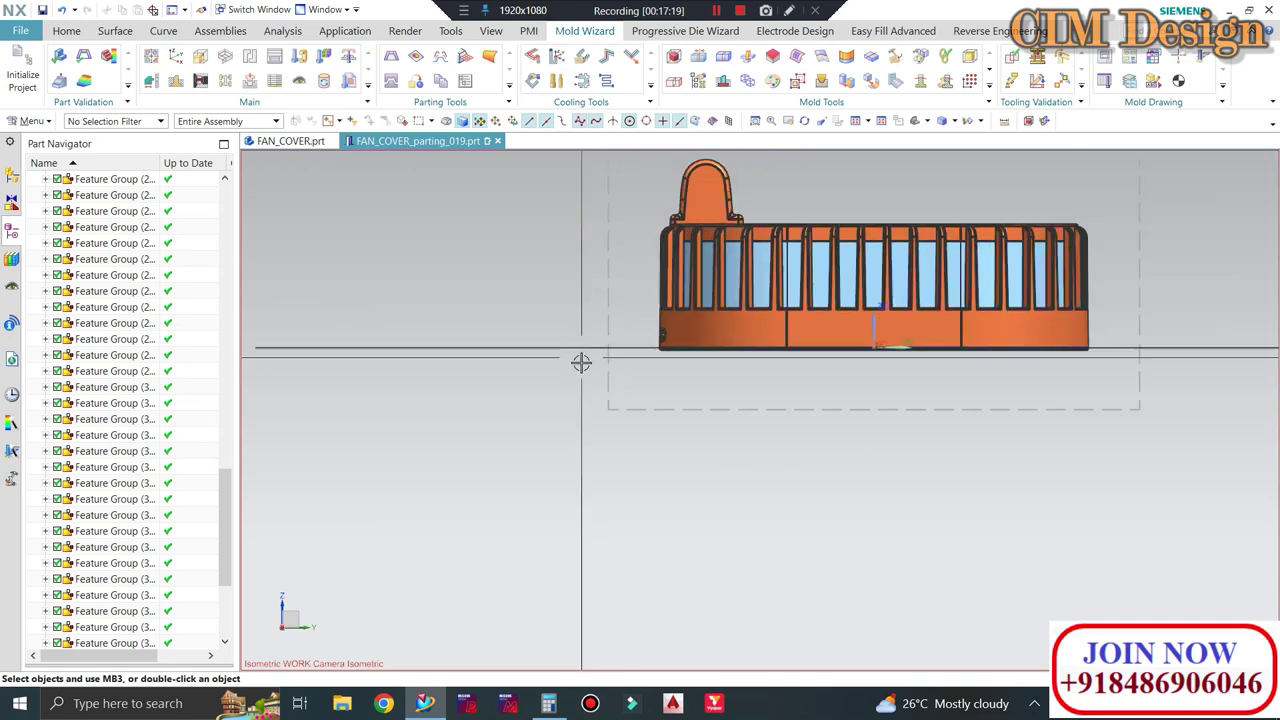
{"action": "mouse_move", "coordinate": [580, 360]}
{"action": "middle_mouse_down"}
{"action": "mouse_move", "coordinate": [747, 415]}
{"action": "mouse_move", "coordinate": [779, 356]}
{"action": "middle_mouse_up"}
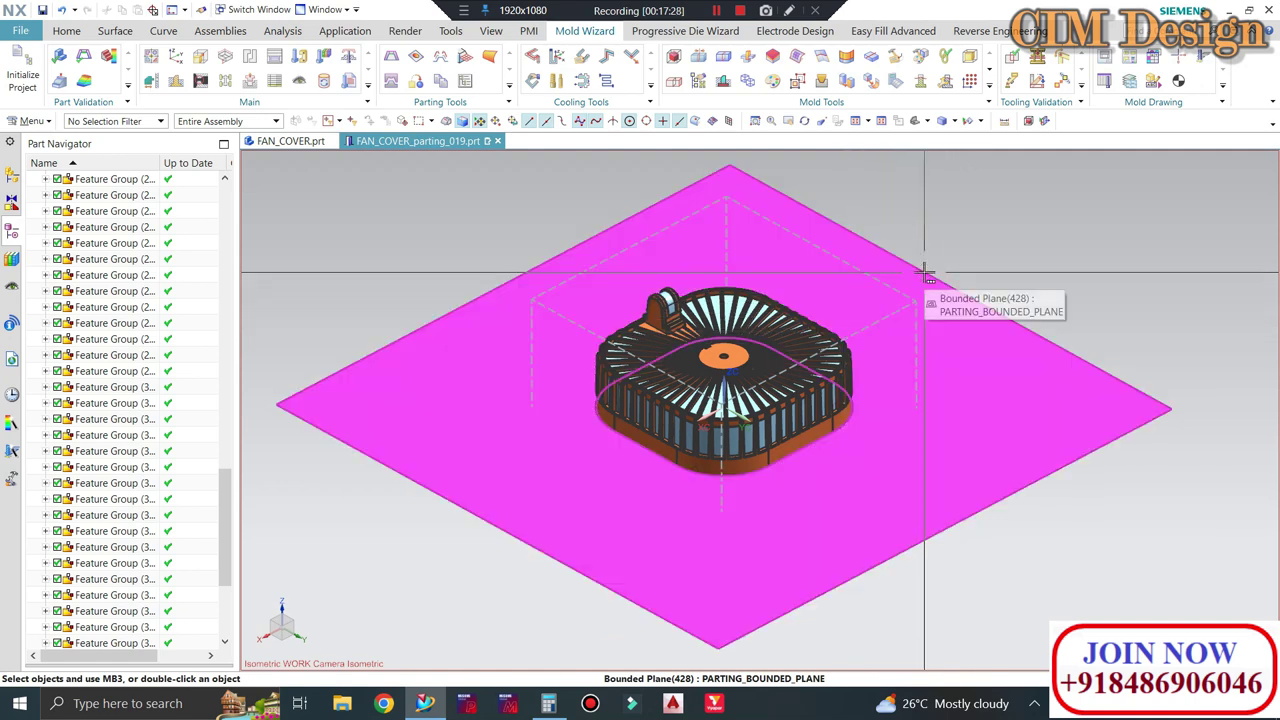
{"action": "scroll", "coordinate": [925, 272], "scroll_direction": "up", "scroll_amount": 3}
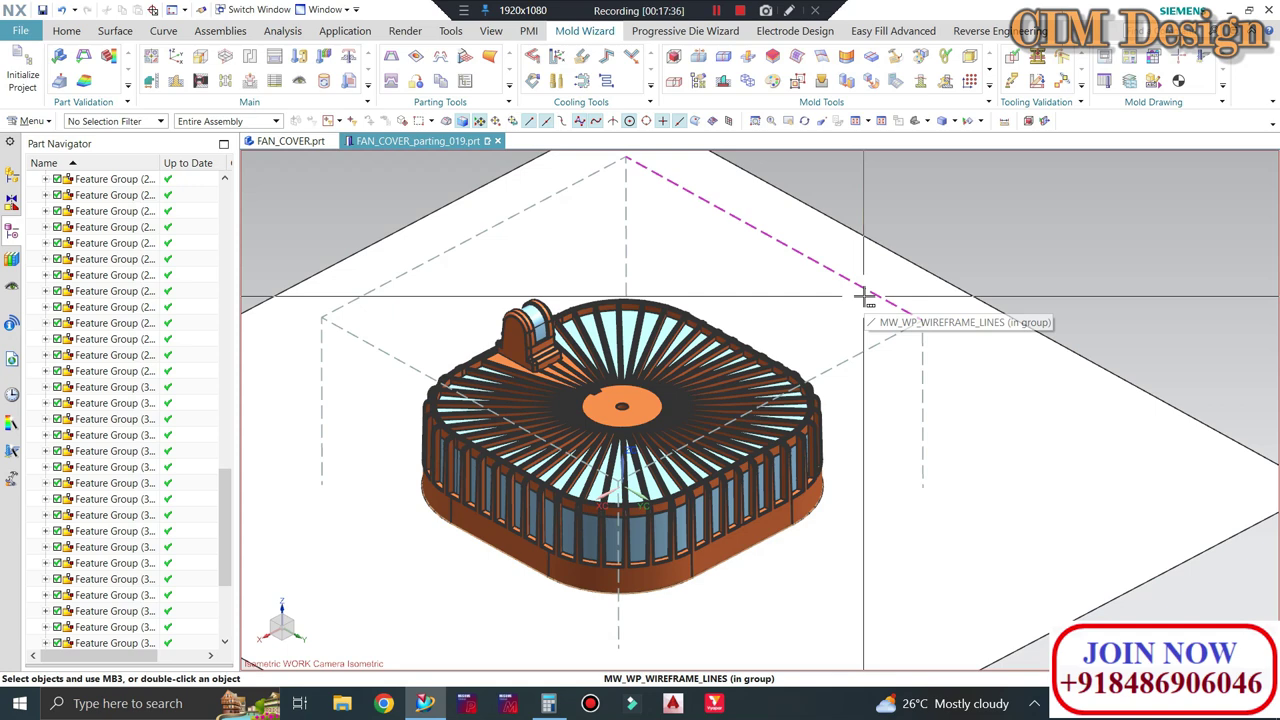
{"action": "scroll", "coordinate": [820, 275], "scroll_direction": "down", "scroll_amount": 2}
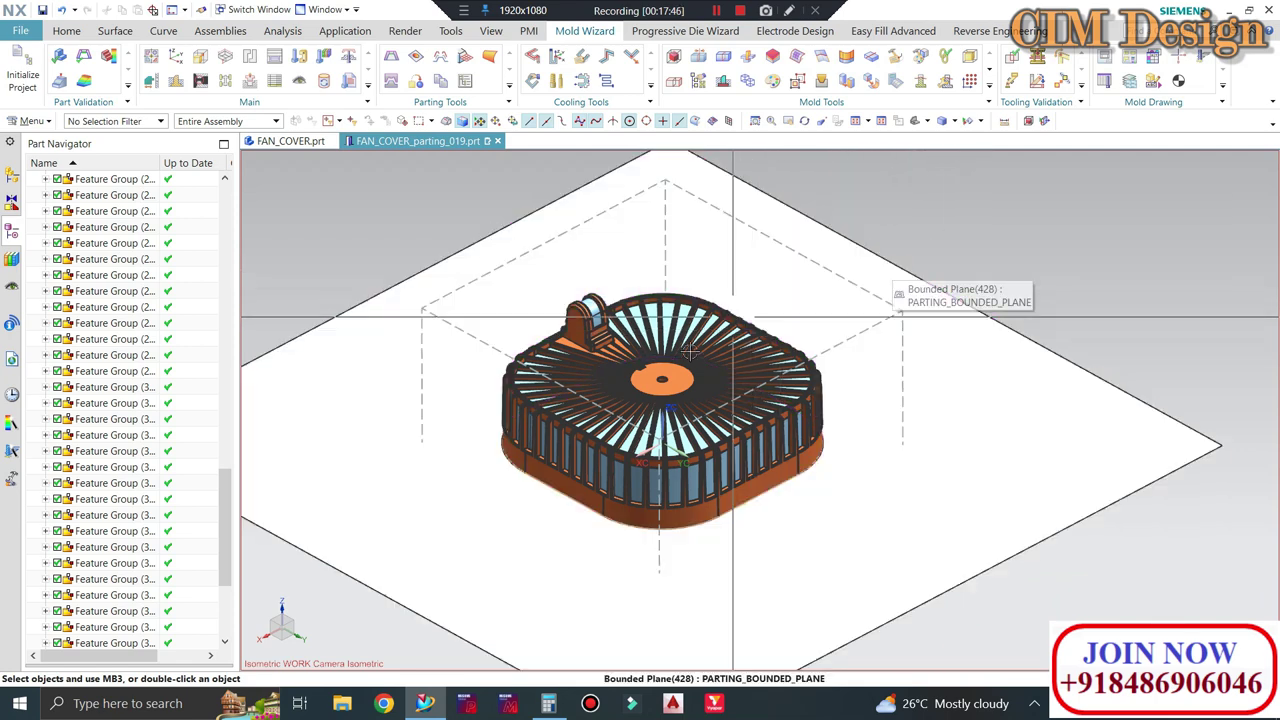
{"action": "scroll", "coordinate": [651, 564], "scroll_direction": "up", "scroll_amount": 1}
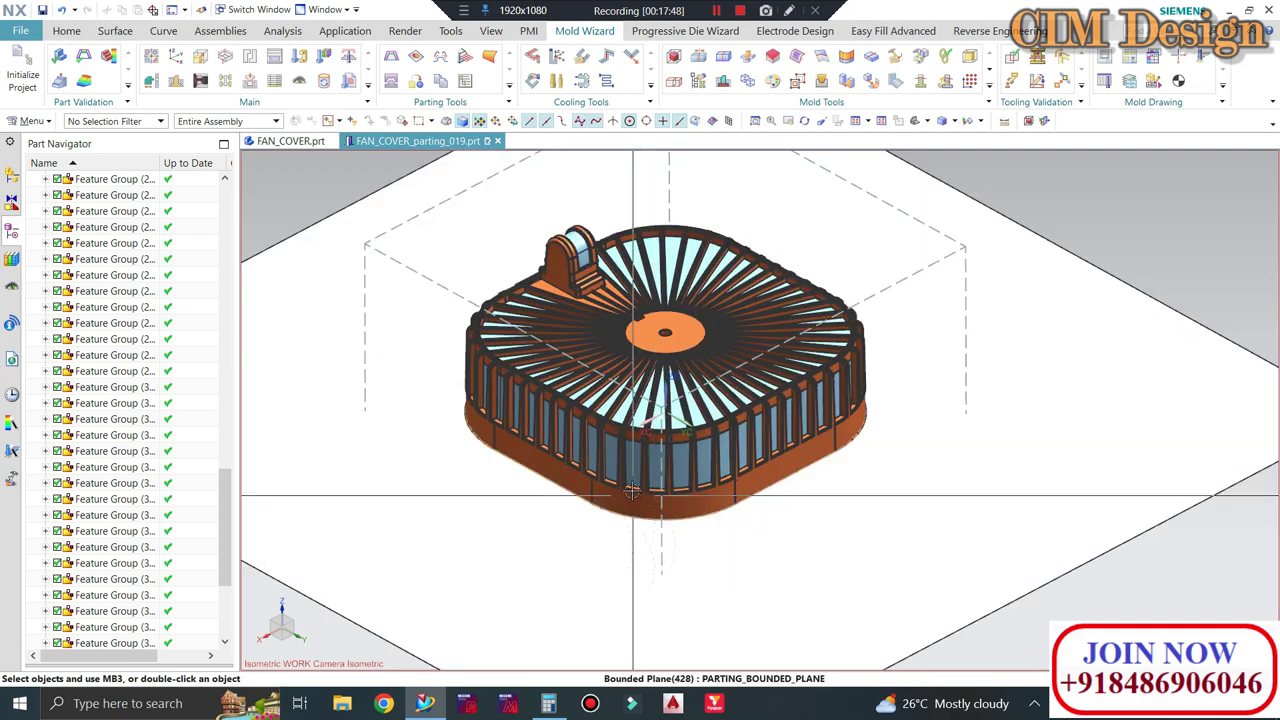
Review the patch sheets in Edit Parting and Patch Surface, then start Define Cavity and Core
{"action": "left_click", "coordinate": [488, 58]}
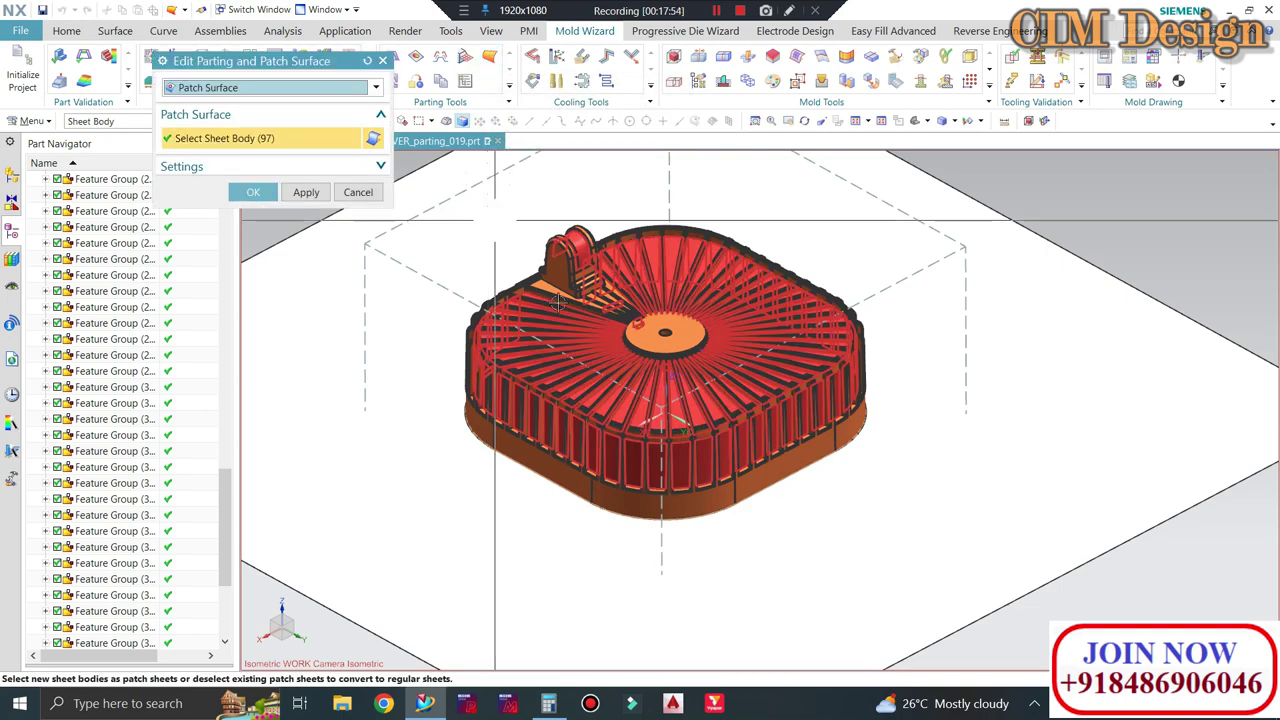
{"action": "mouse_move", "coordinate": [540, 215]}
{"action": "middle_mouse_down"}
{"action": "mouse_move", "coordinate": [542, 273]}
{"action": "mouse_move", "coordinate": [545, 205]}
{"action": "middle_mouse_up"}
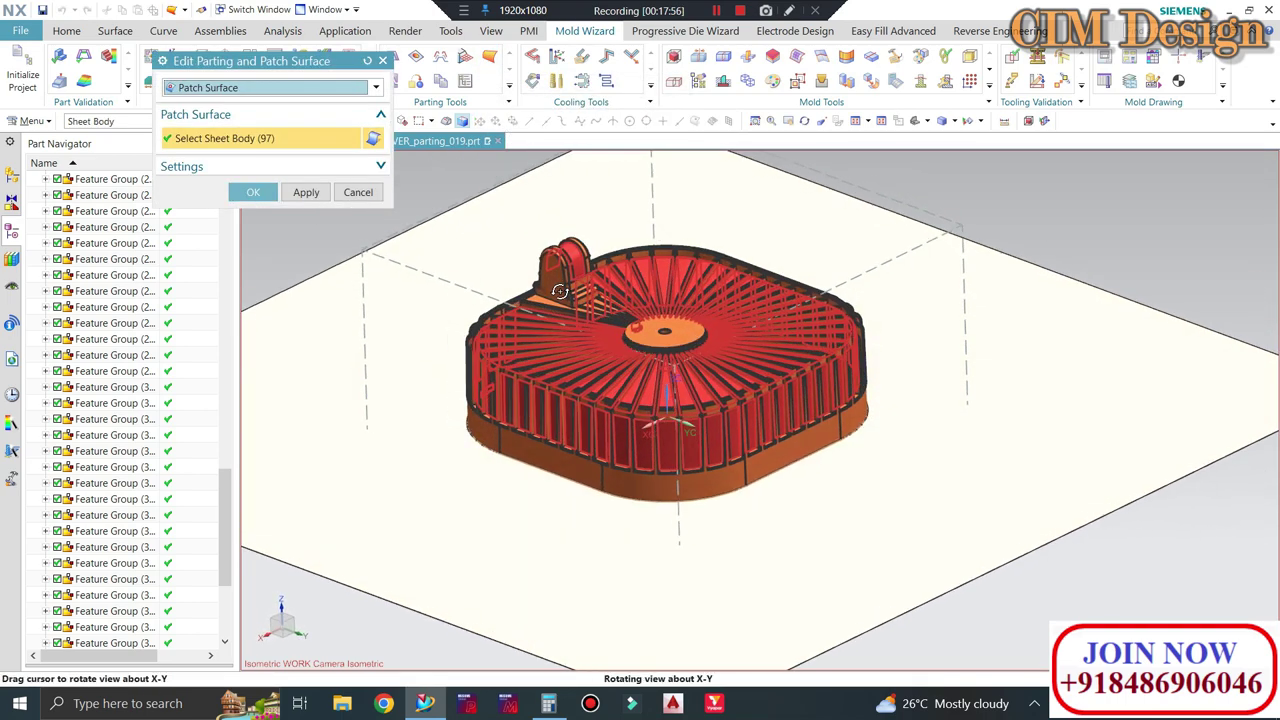
{"action": "left_click", "coordinate": [358, 192]}
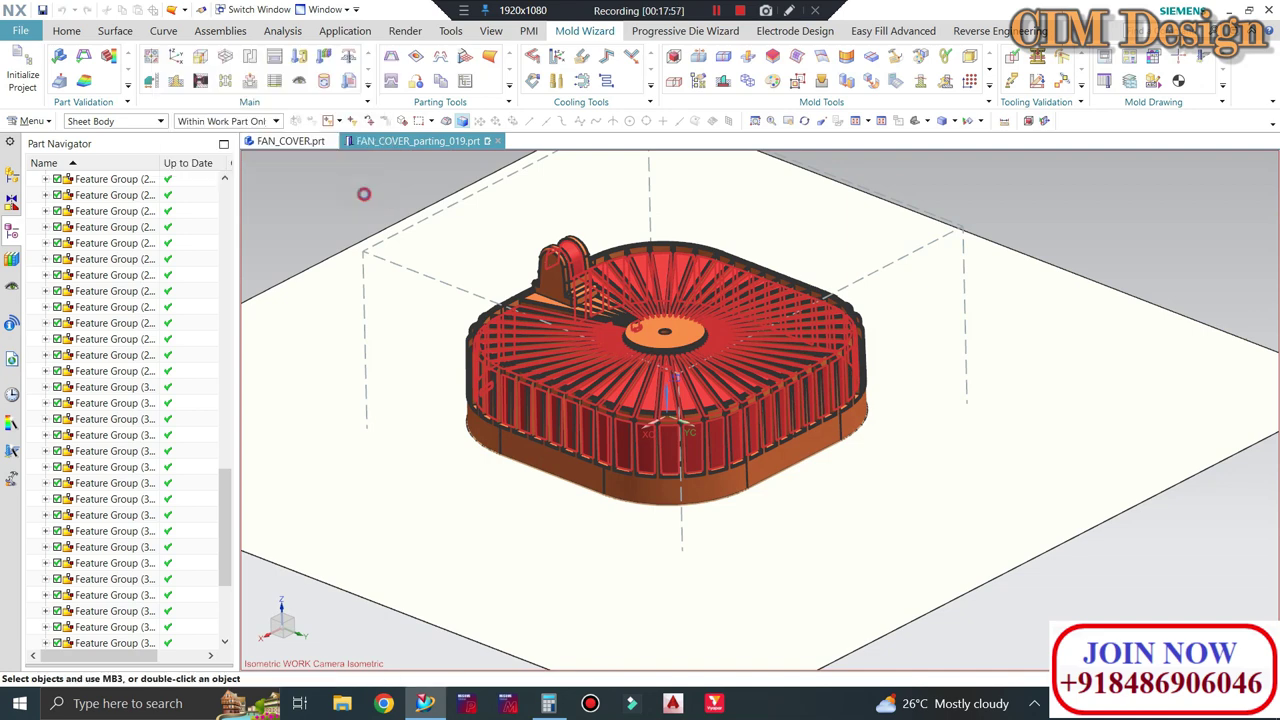
{"action": "left_click", "coordinate": [390, 82]}
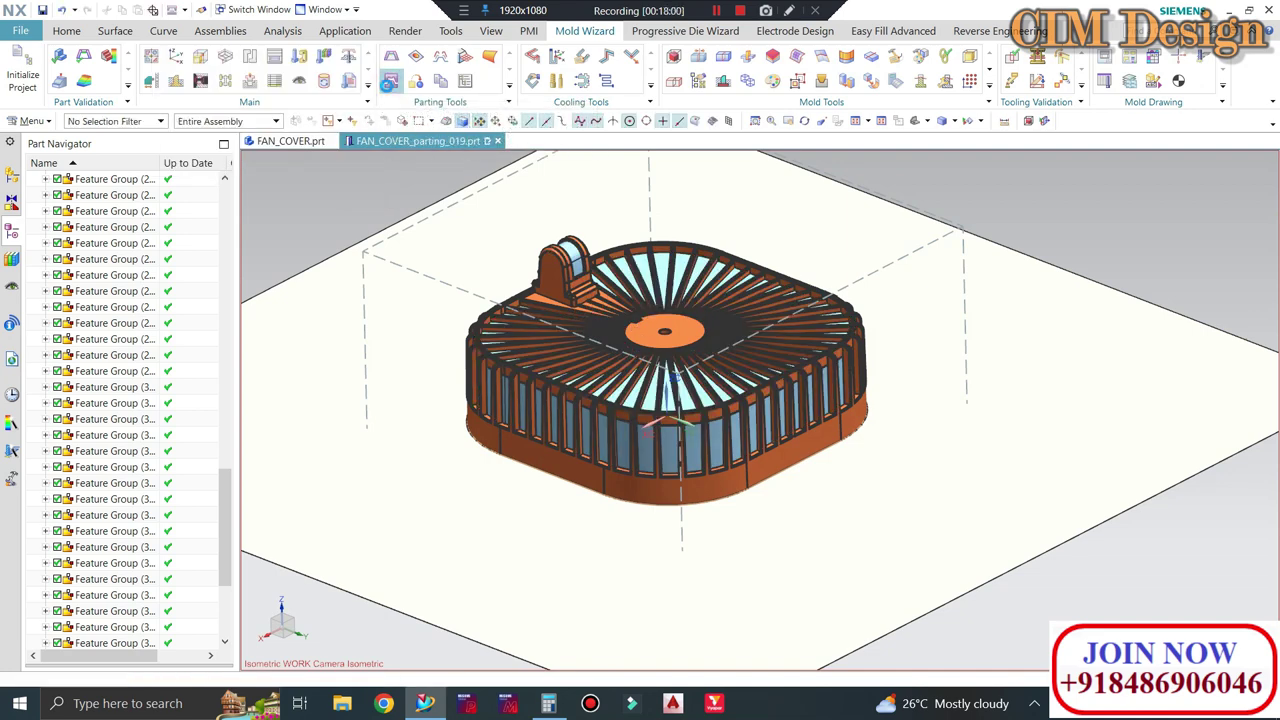
{"action": "scroll", "coordinate": [795, 262], "scroll_direction": "down", "scroll_amount": 2}
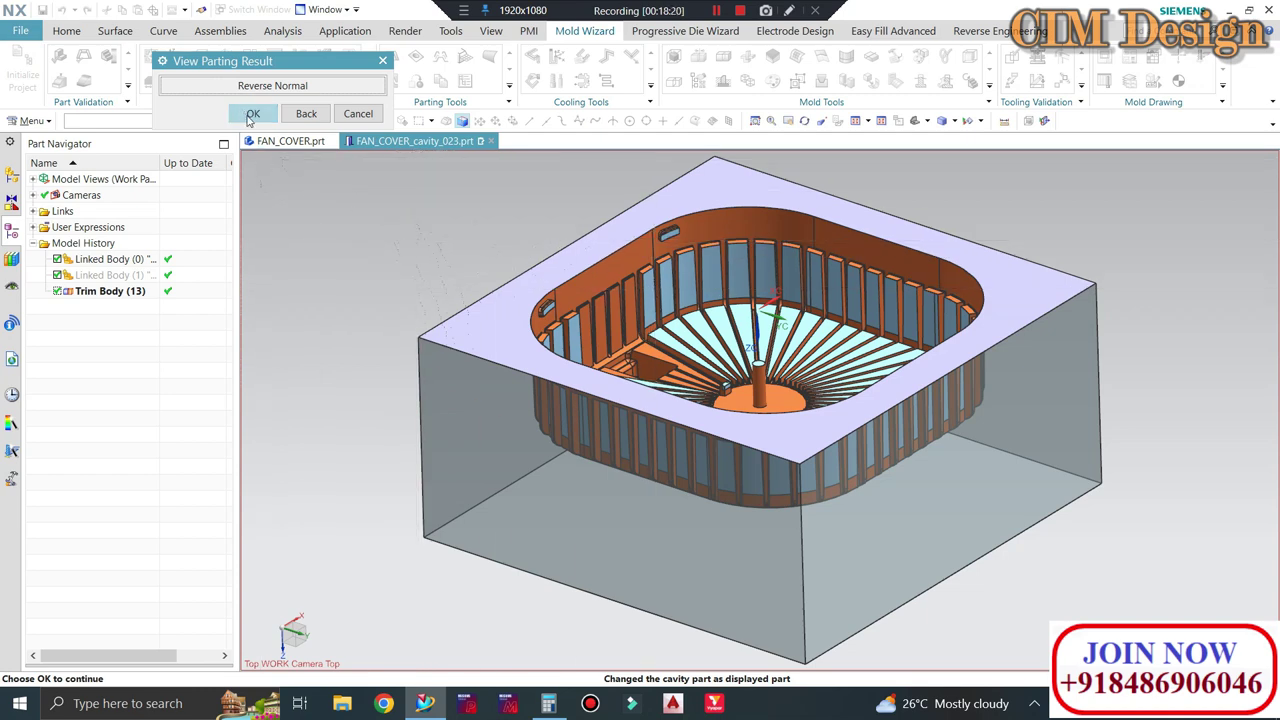
Accept the cavity result and split the core block using the Core region
{"action": "left_click", "coordinate": [250, 113]}
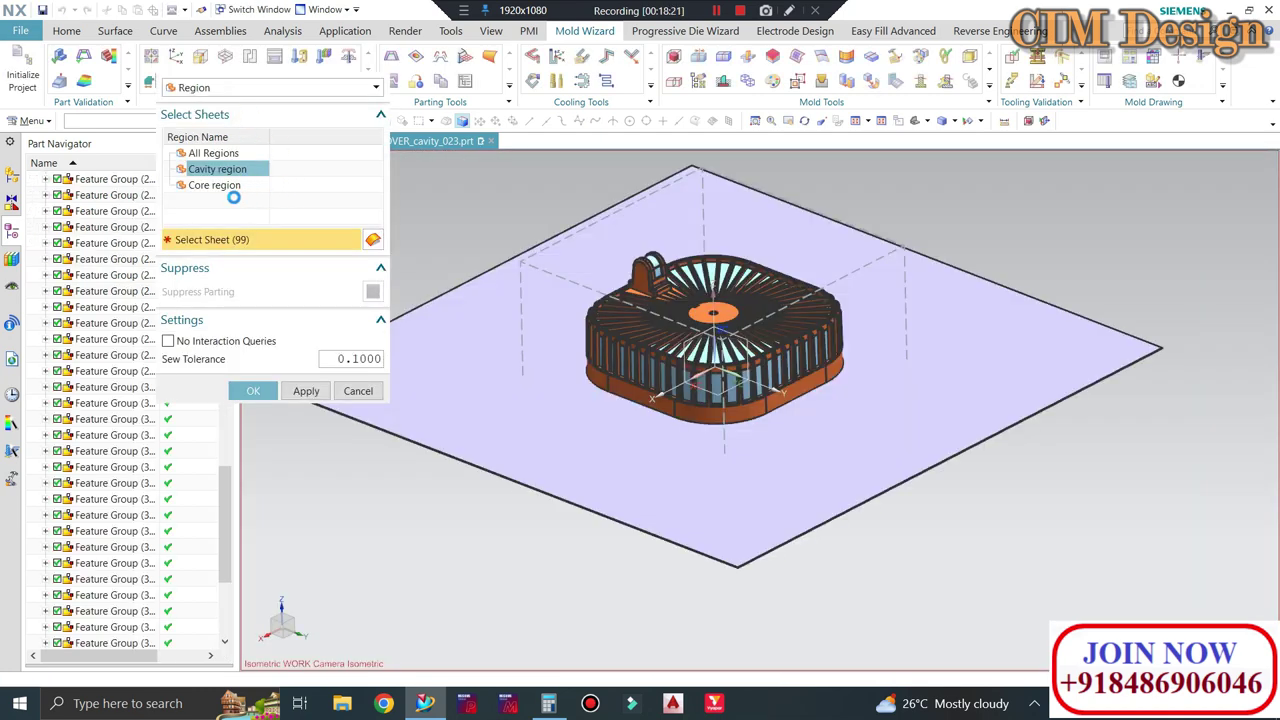
{"action": "left_click", "coordinate": [315, 395]}
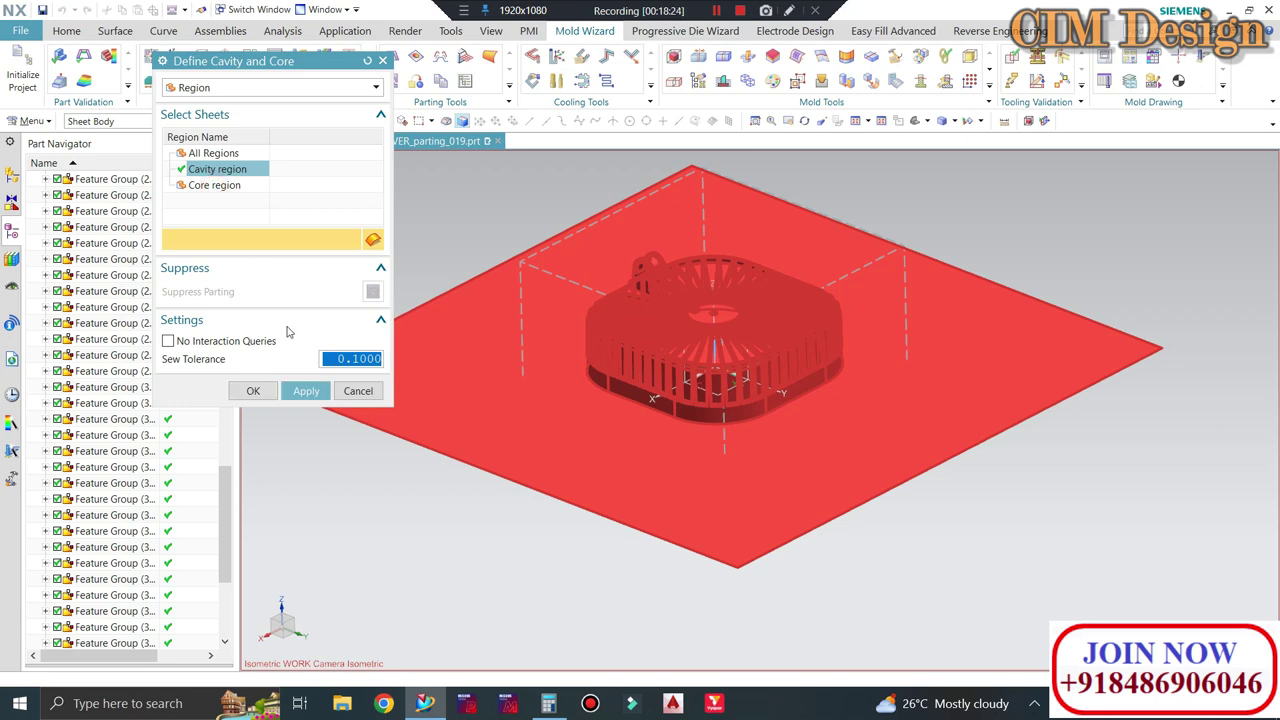
{"action": "left_click", "coordinate": [308, 392]}
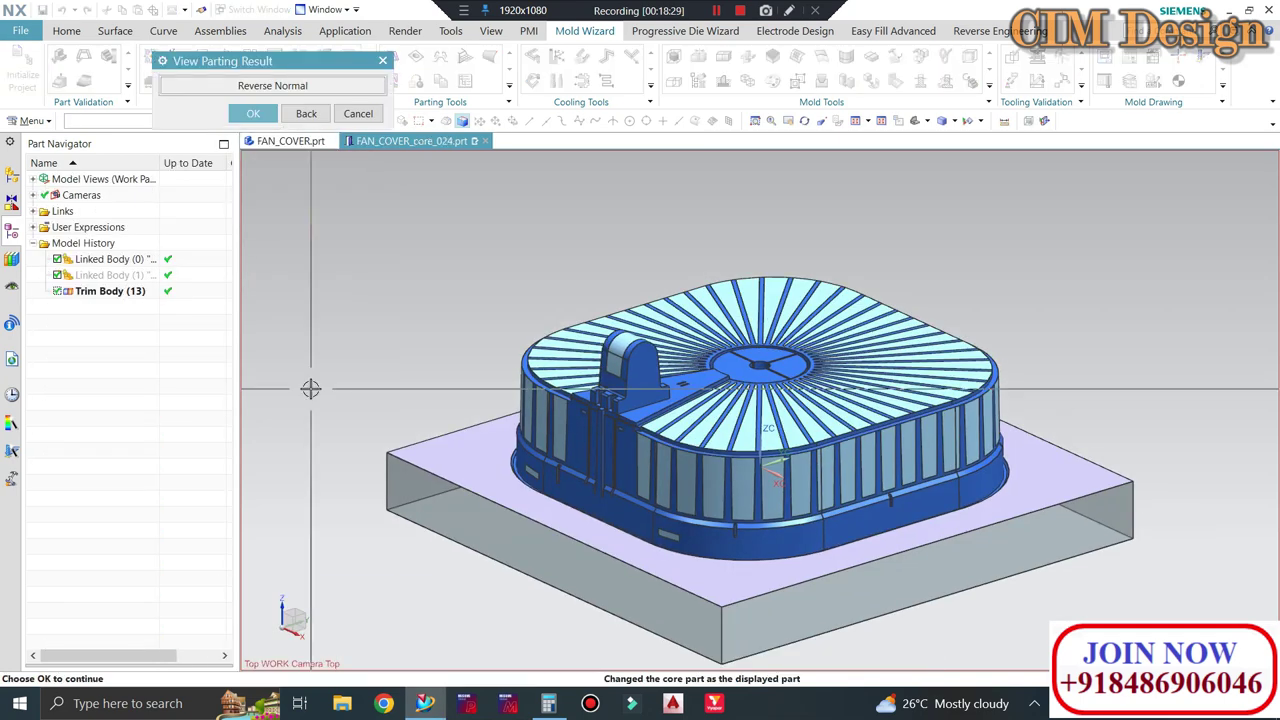
{"action": "left_click", "coordinate": [253, 113]}
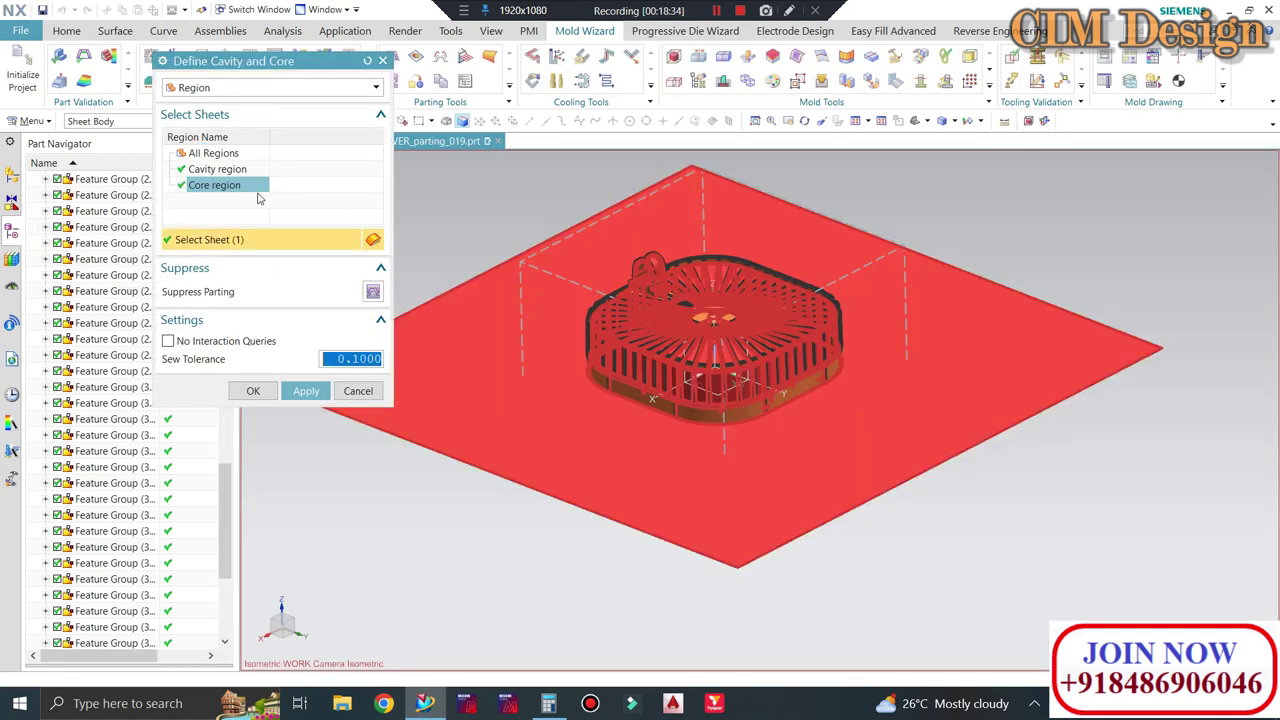
Replace the old sewn sheets, accept the regenerated core result, and finish Define Cavity and Core
{"action": "left_click", "coordinate": [255, 391]}
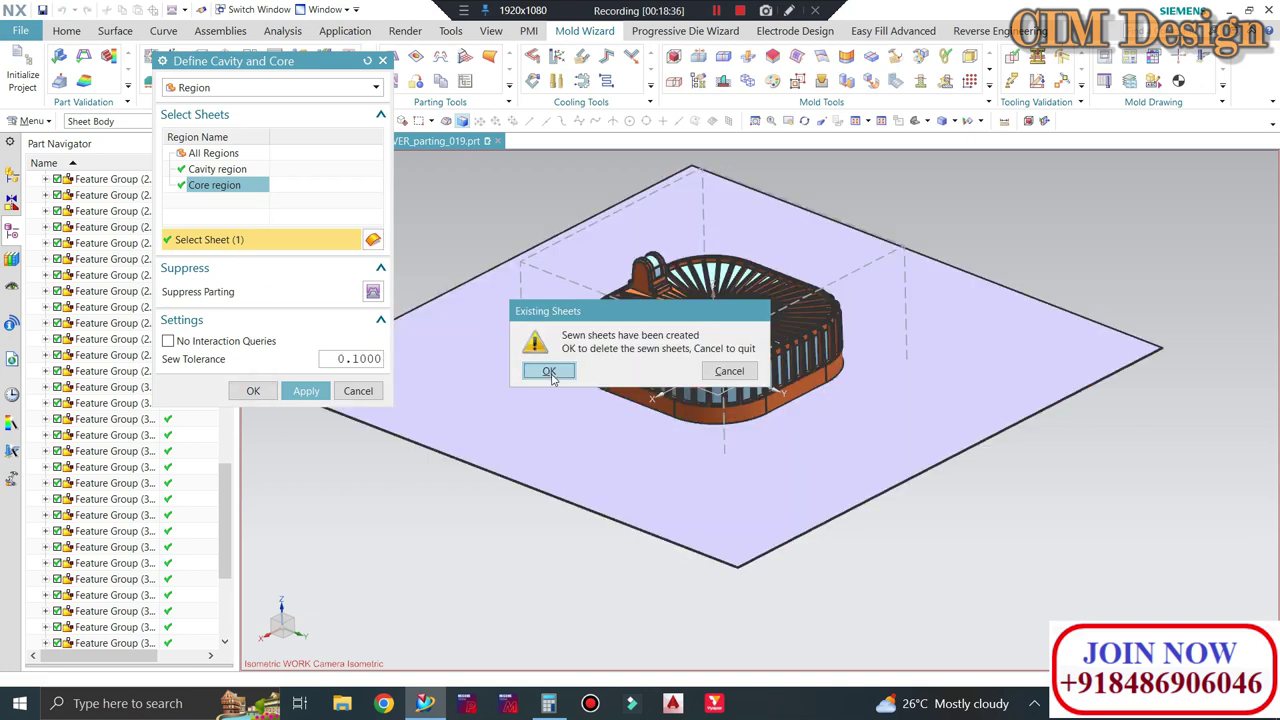
{"action": "left_click", "coordinate": [549, 371]}
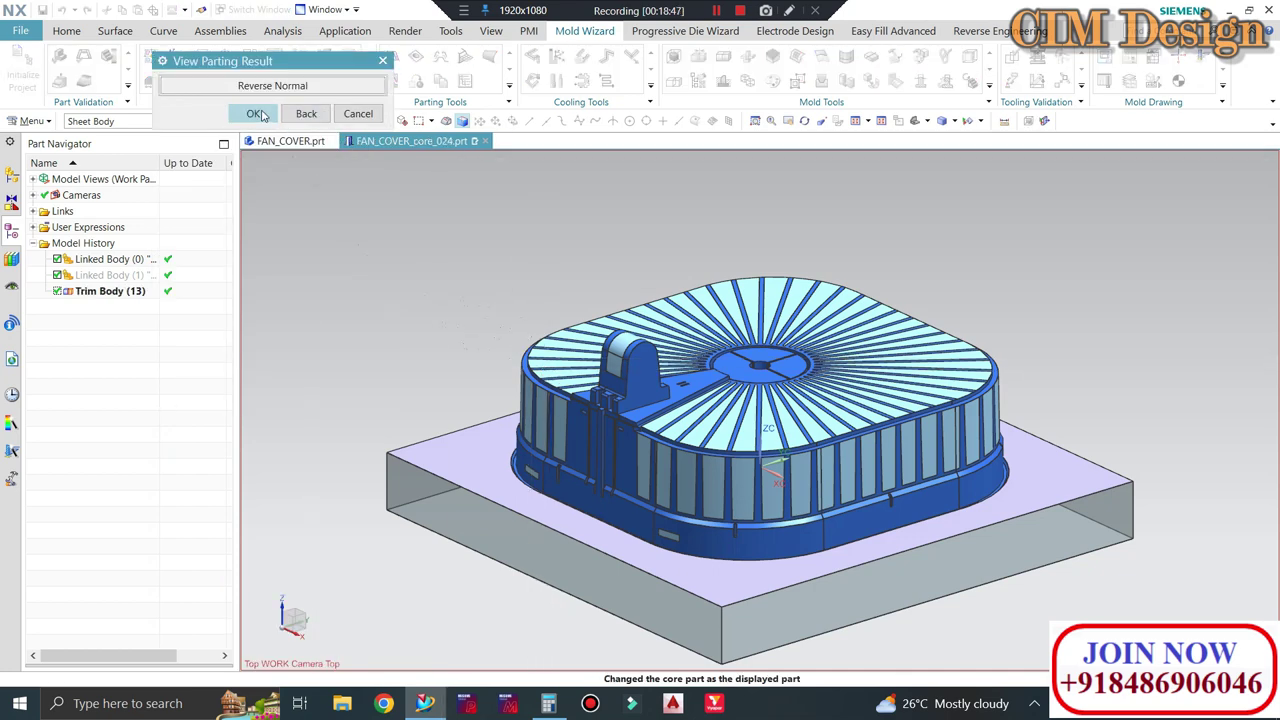
{"action": "left_click", "coordinate": [253, 113]}
{"action": "left_click", "coordinate": [358, 391]}
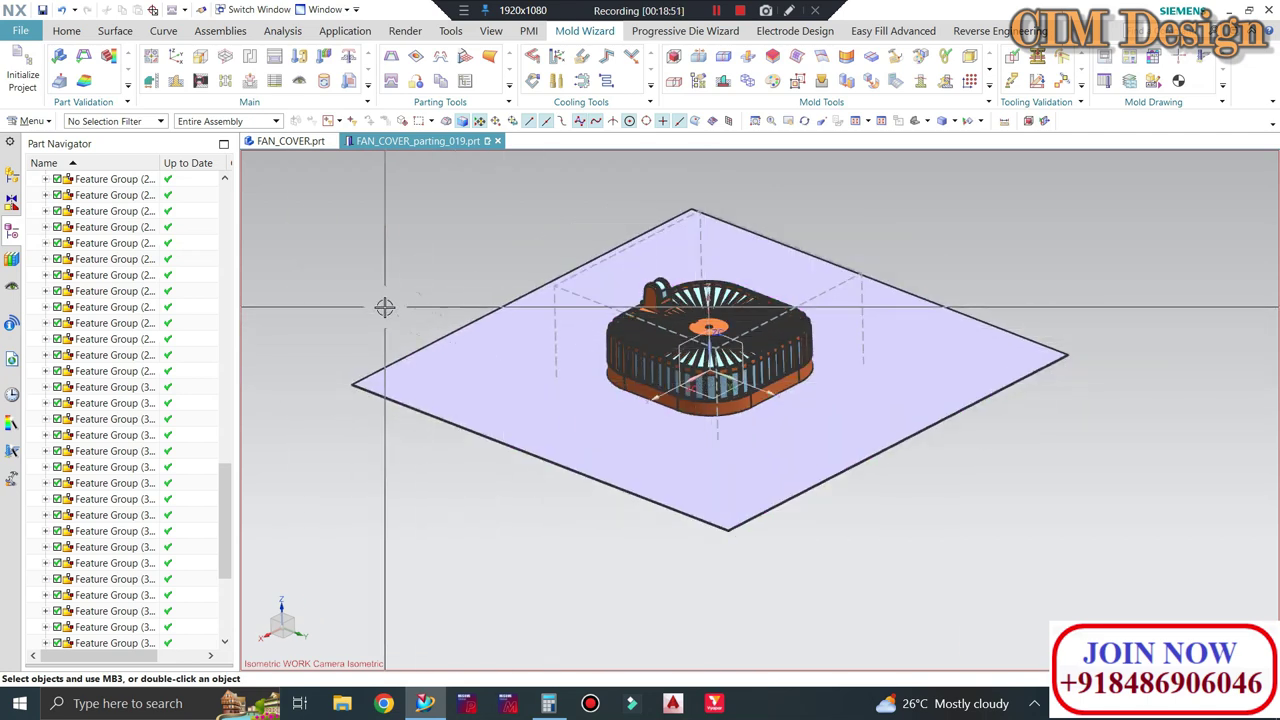
View the parting sheet edge-on, restore the isometric view, and show the Window menu's part list
{"action": "middle_click_drag", "start_coordinate": [700, 400], "coordinate": [705, 247]}
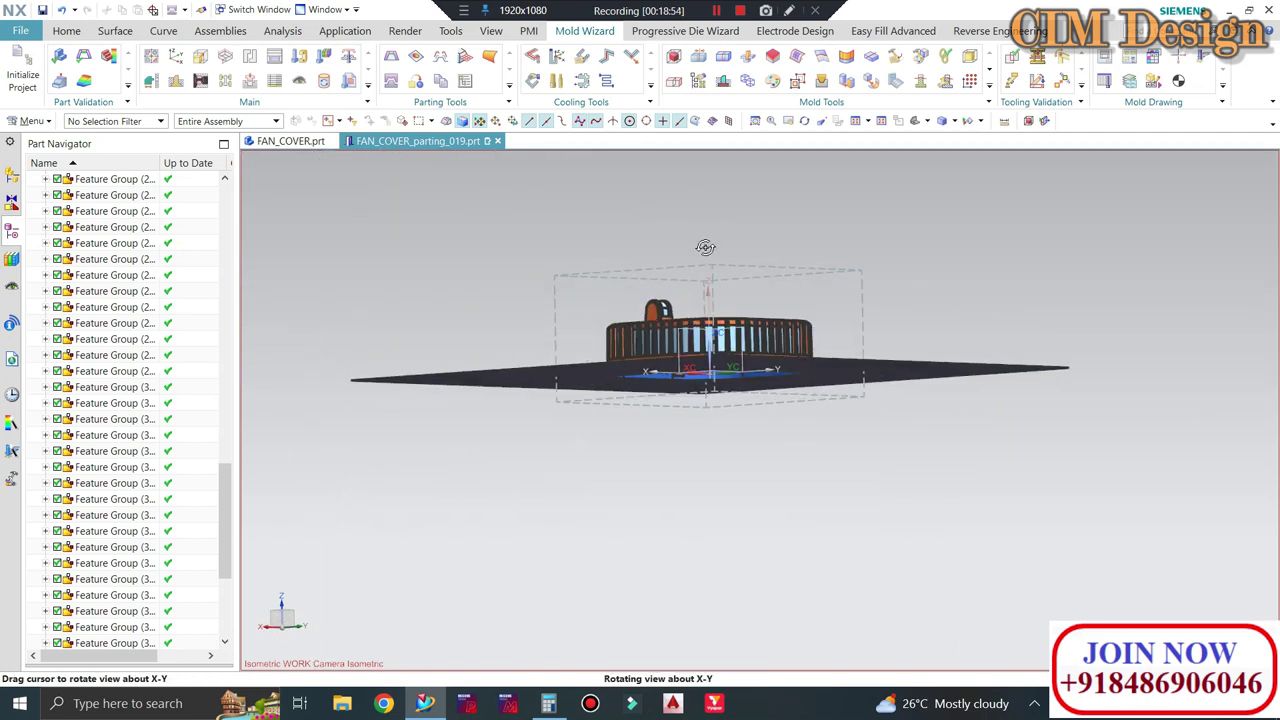
{"action": "key", "text": "End"}
{"action": "left_click", "coordinate": [325, 9]}
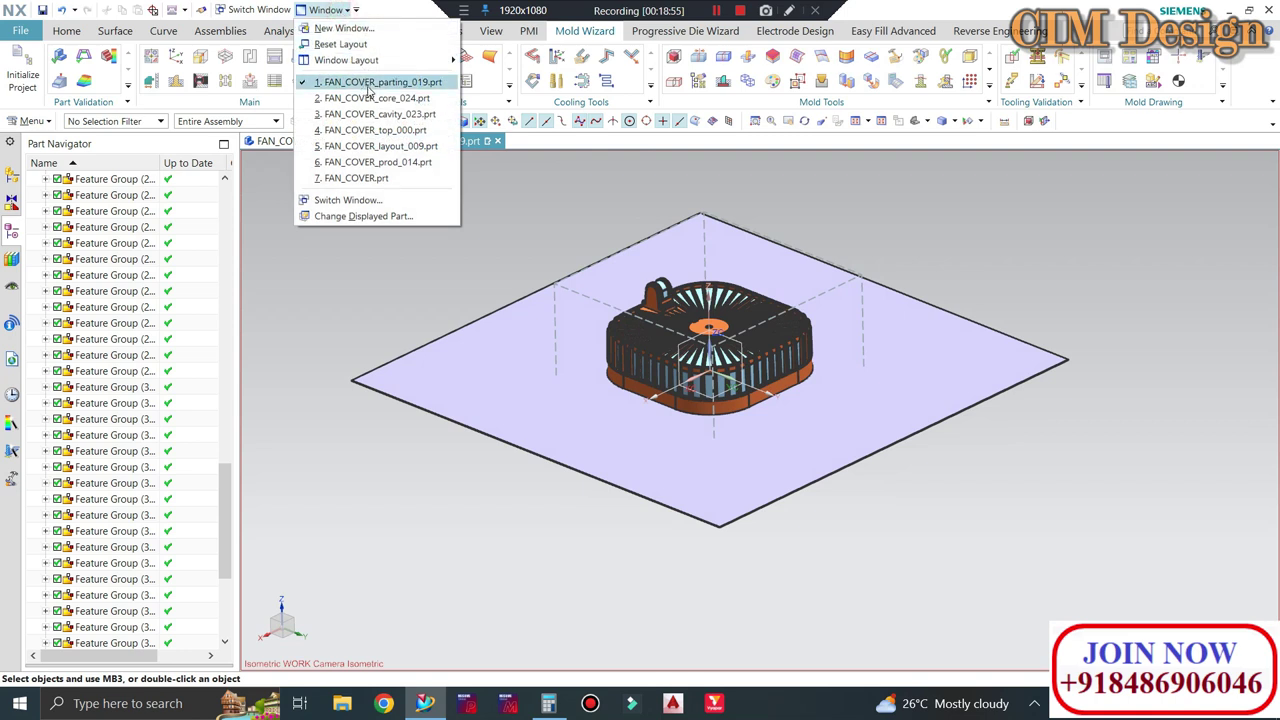
{"action": "mouse_move", "coordinate": [375, 130]}
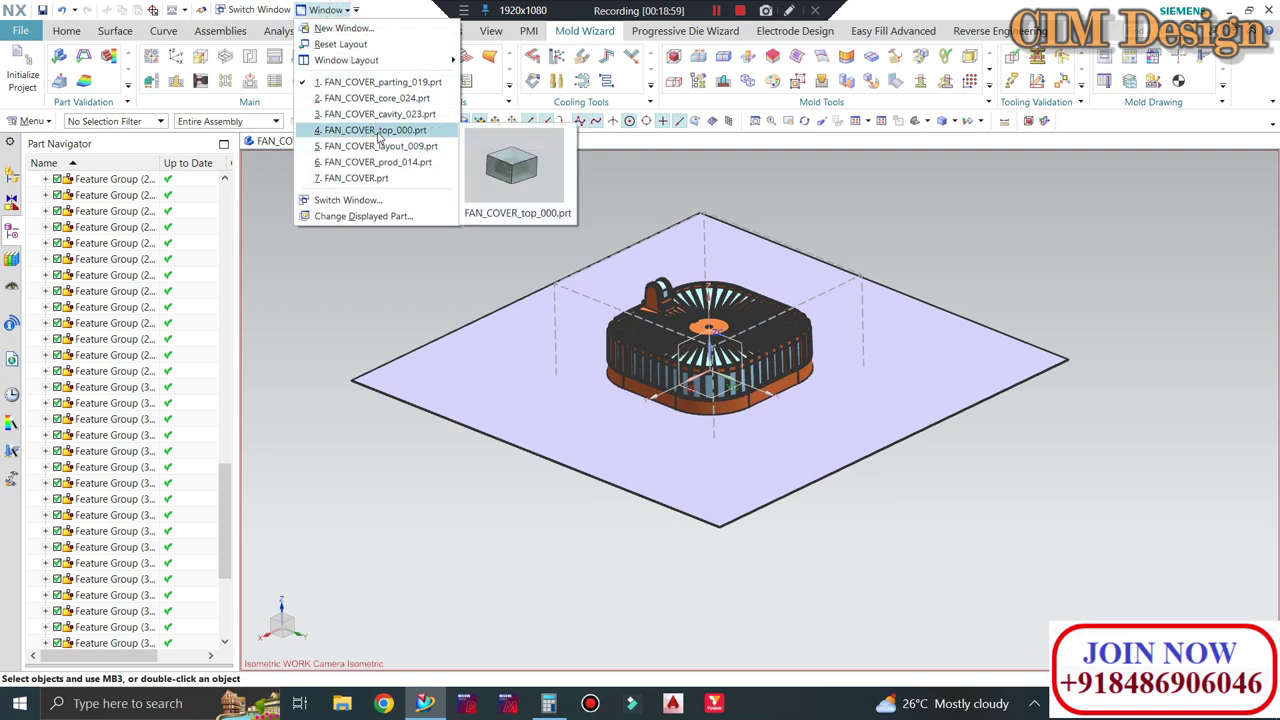
Switch to FAN_COVER_top_000.prt and zoom in on the fan cover inside its cavity and core blocks
{"action": "left_click", "coordinate": [378, 131]}
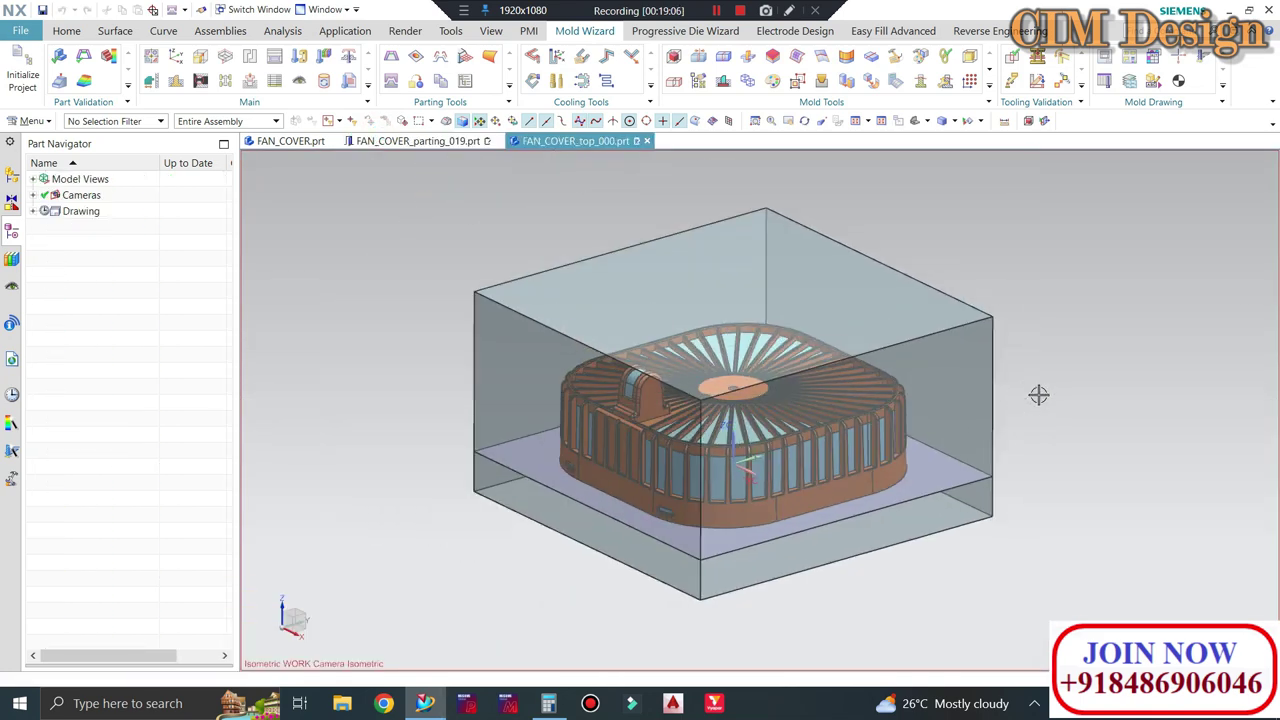
{"action": "scroll", "coordinate": [1038, 394], "scroll_direction": "up", "scroll_amount": 1}
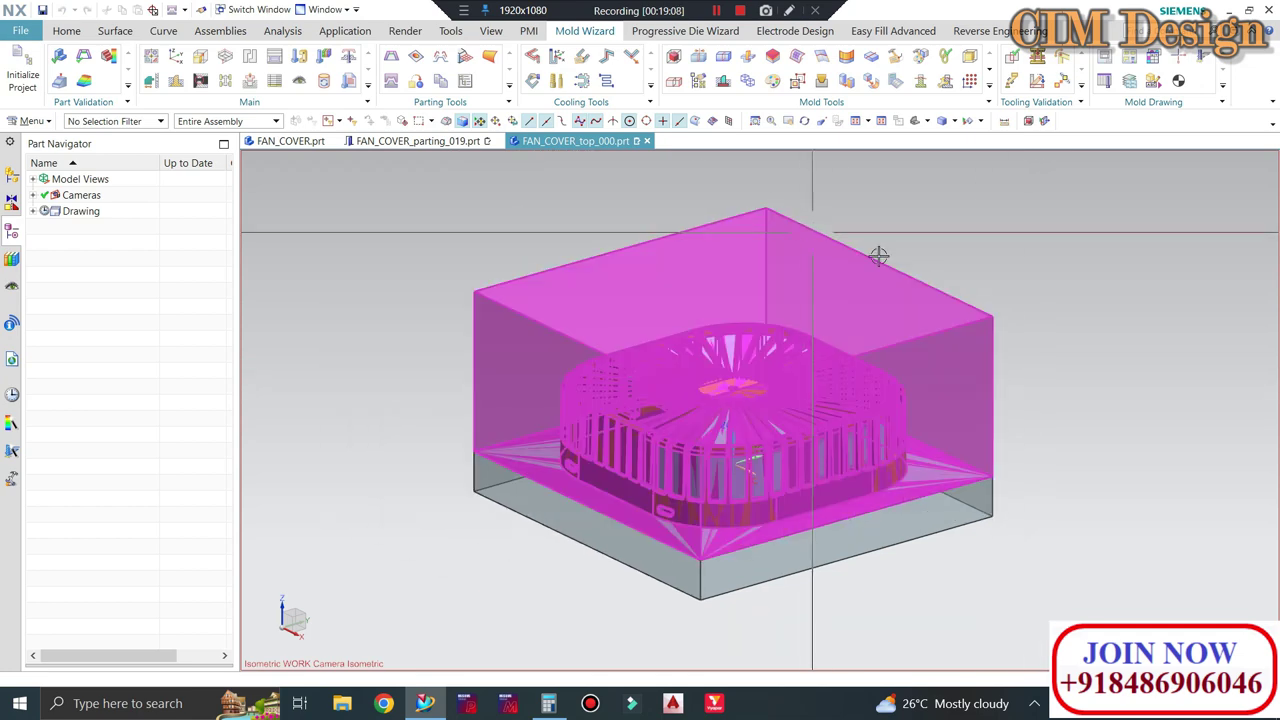
{"action": "middle_click_drag", "start_coordinate": [1020, 549], "coordinate": [1063, 539], "text": "shift"}
{"action": "scroll", "coordinate": [1000, 554], "scroll_direction": "up", "scroll_amount": 1}
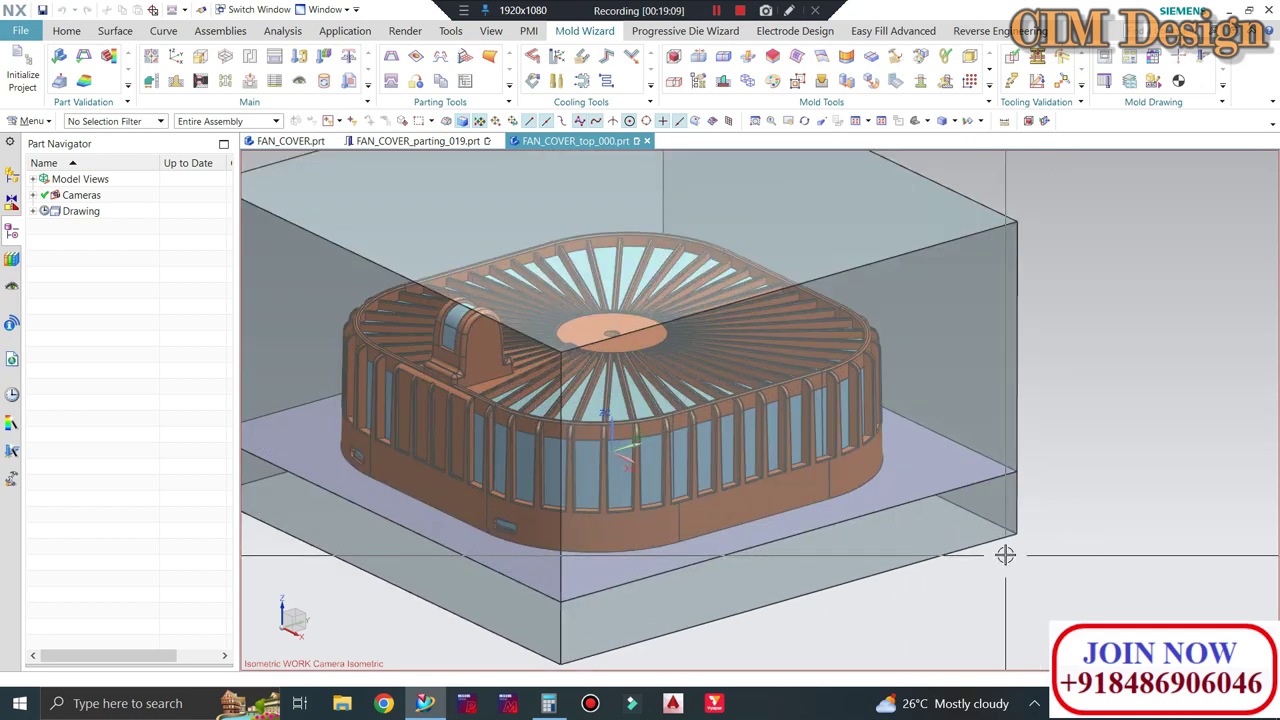
{"action": "scroll", "coordinate": [1000, 554], "scroll_direction": "down", "scroll_amount": 1}
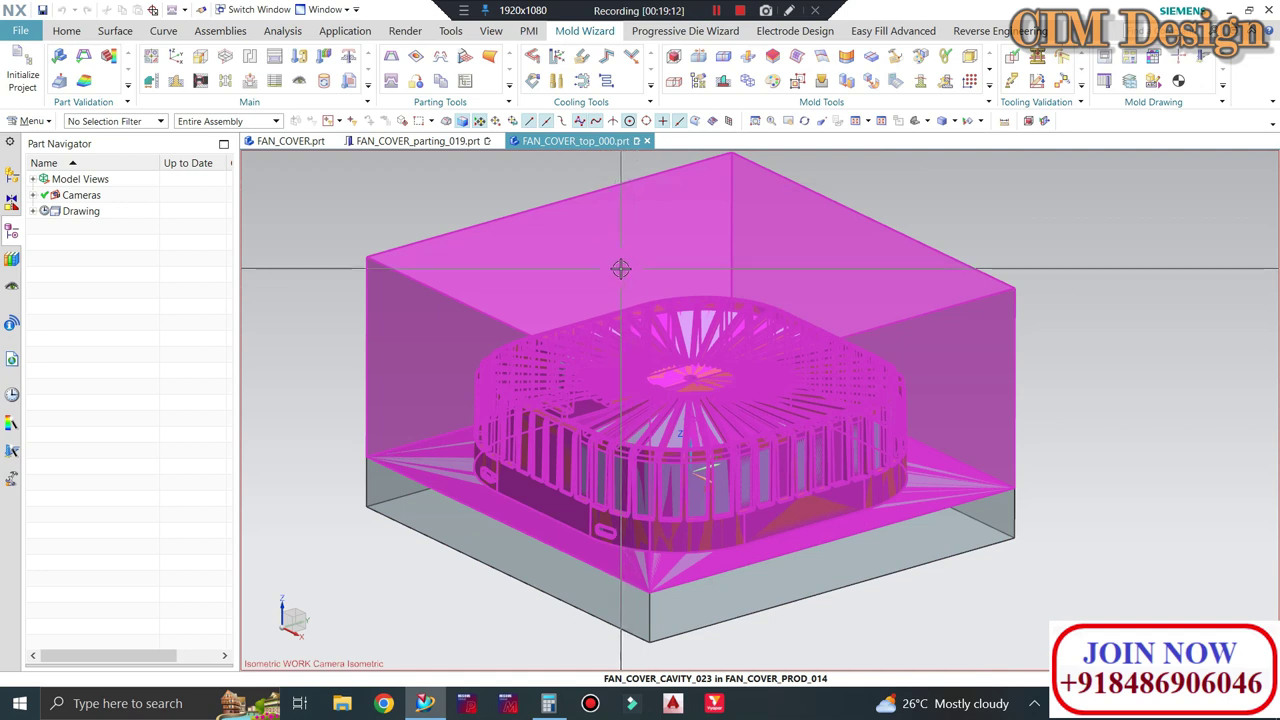
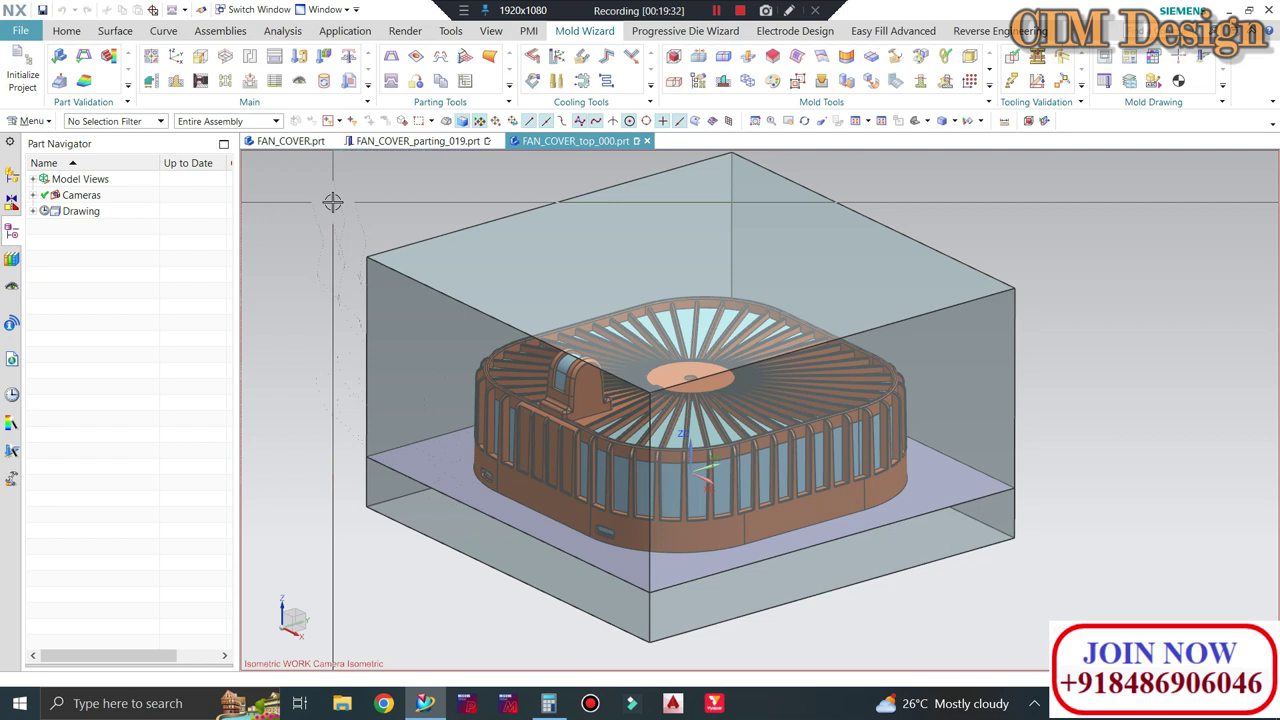
Open the cavity part FAN_COVER_cavity_023.prt in its own window from the assembly
{"action": "right_click", "coordinate": [446, 282]}
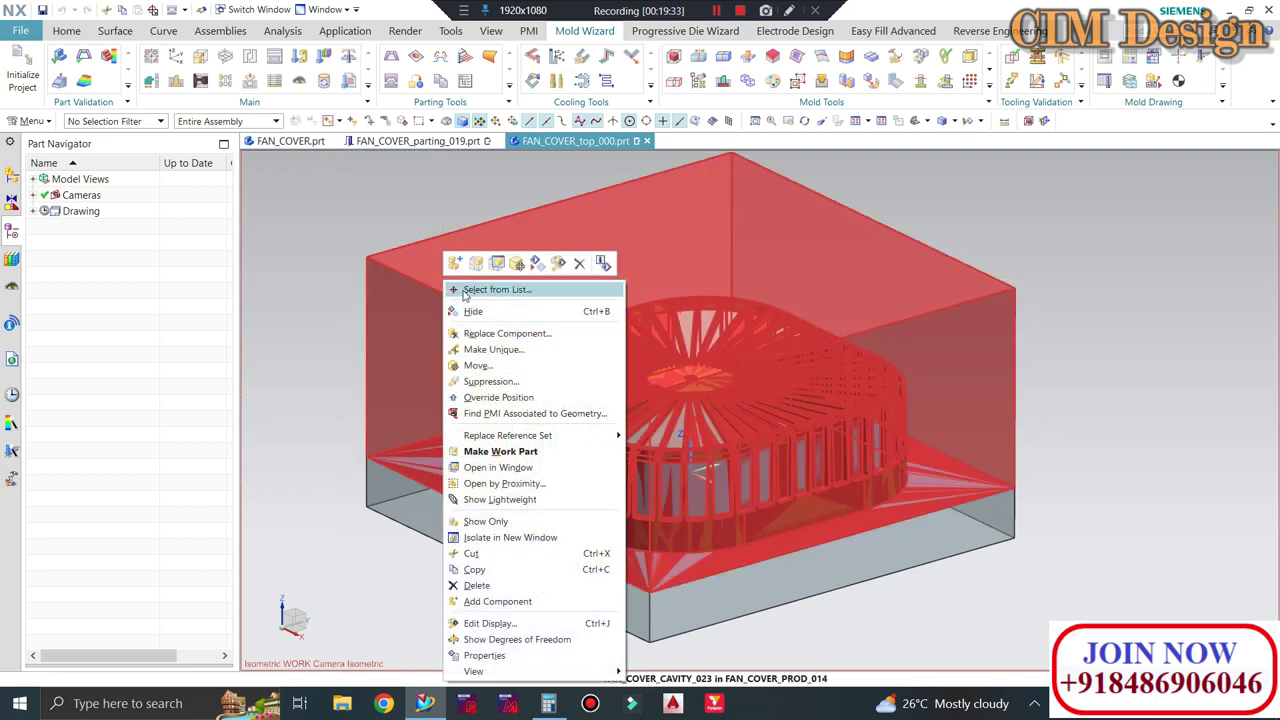
{"action": "left_click", "coordinate": [500, 468]}
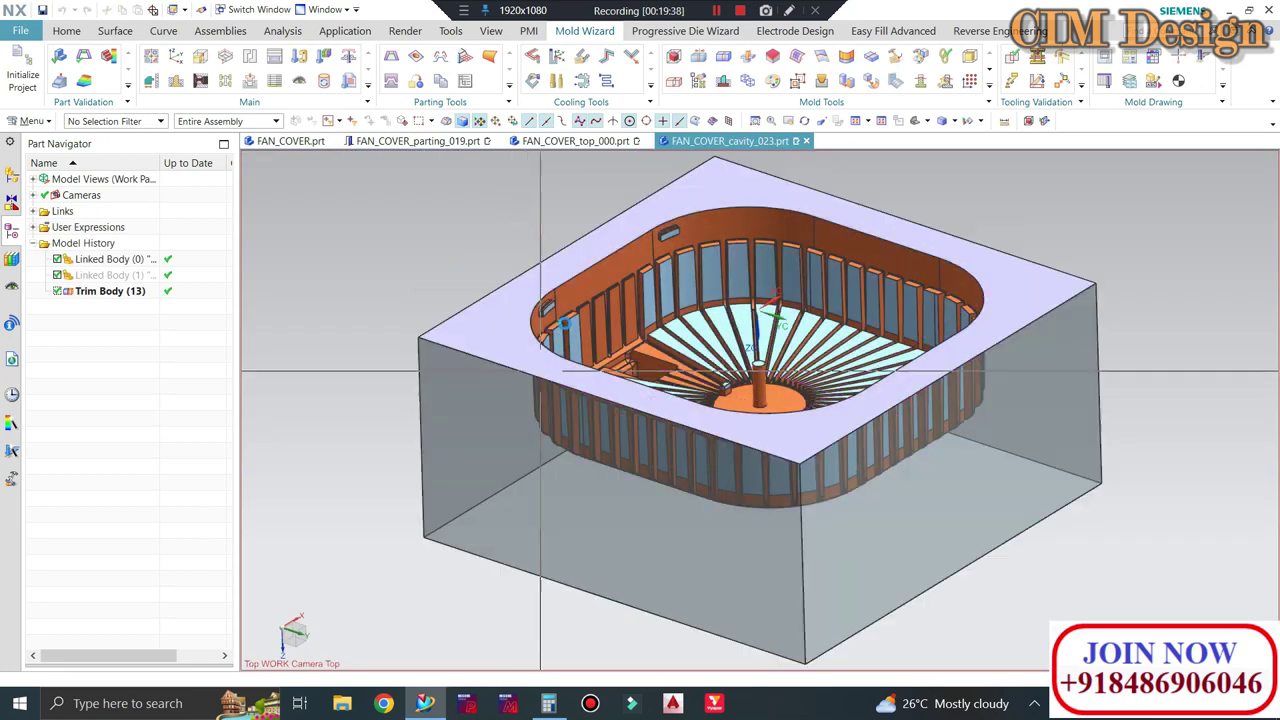
{"action": "middle_click_drag", "start_coordinate": [537, 305], "coordinate": [517, 303]}
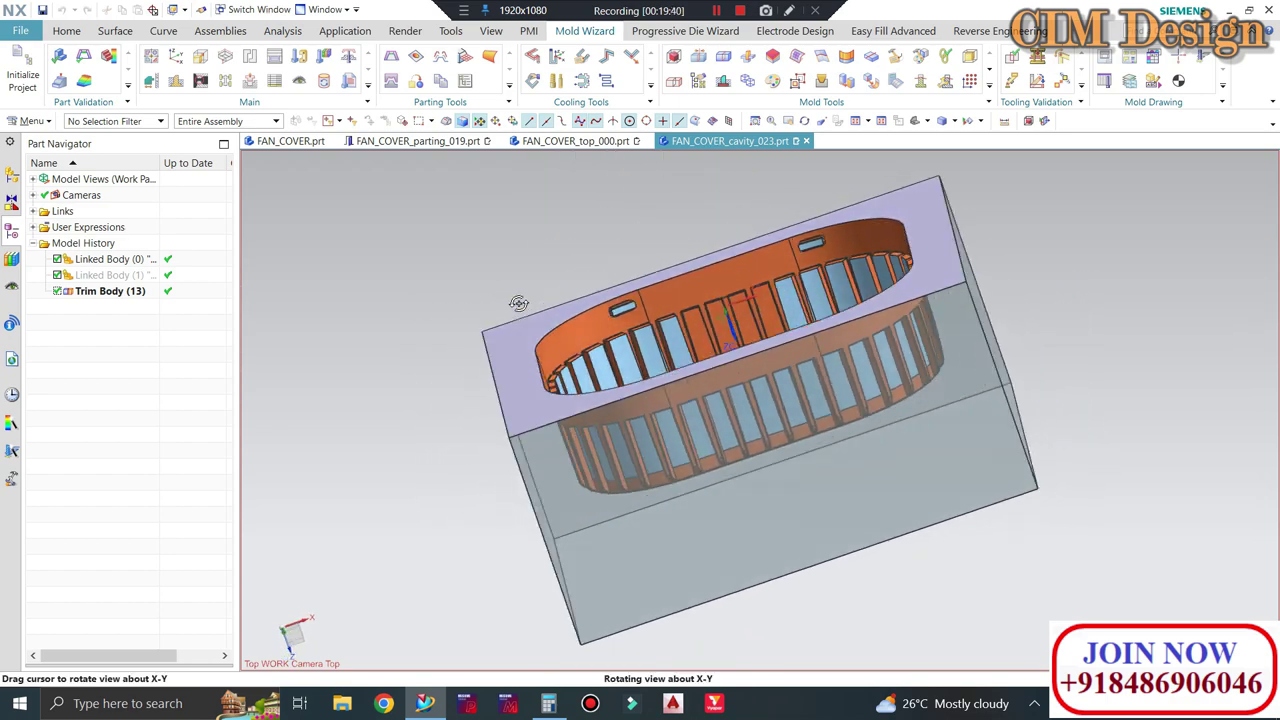
Orbit and zoom around the cavity to inspect the wall slot, ending on a top-down view
{"action": "scroll", "coordinate": [614, 334], "scroll_direction": "up", "scroll_amount": 5}
{"action": "middle_click_drag", "start_coordinate": [614, 334], "coordinate": [781, 307]}
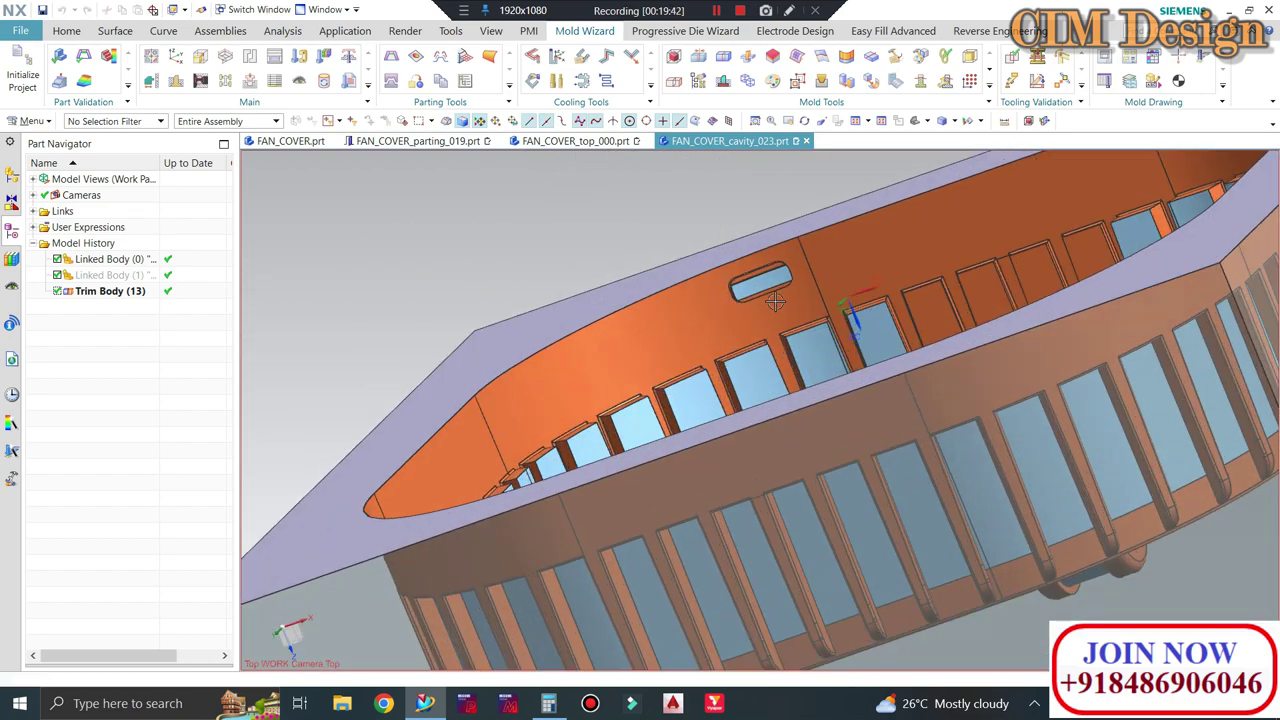
{"action": "scroll", "coordinate": [781, 307], "scroll_direction": "up", "scroll_amount": 3}
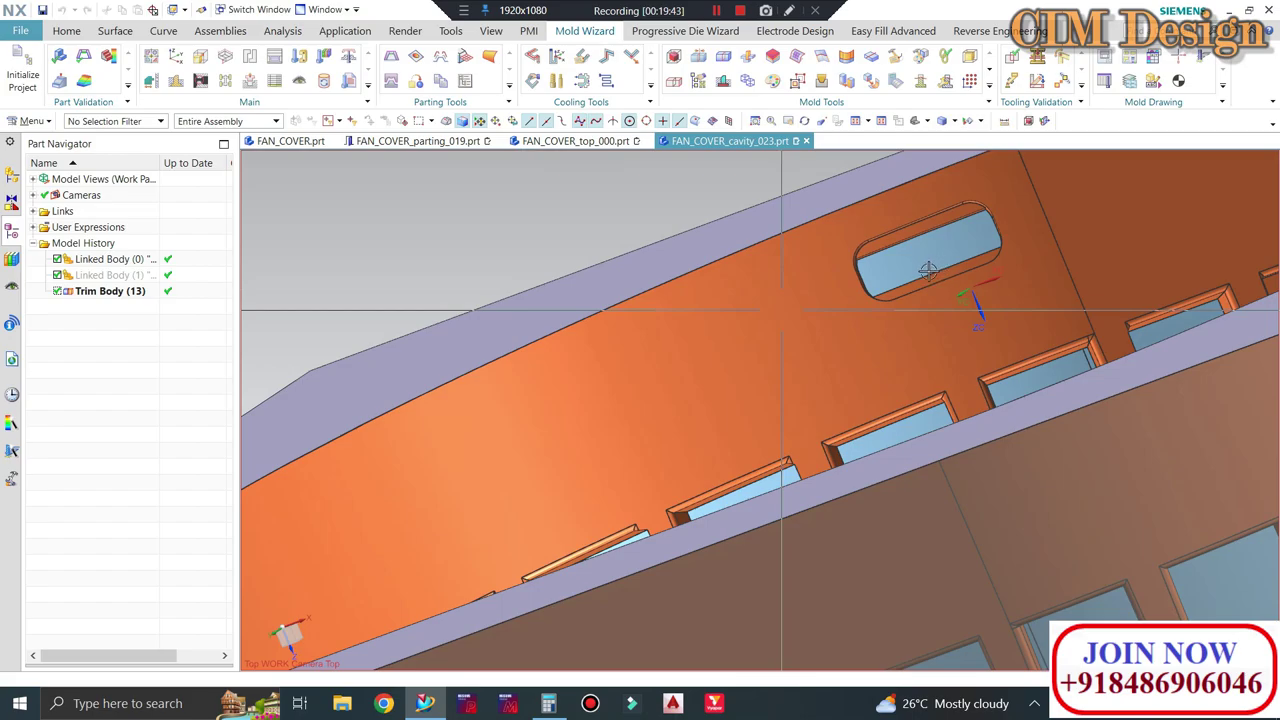
{"action": "mouse_move", "coordinate": [928, 271]}
{"action": "middle_mouse_down"}
{"action": "mouse_move", "coordinate": [718, 325]}
{"action": "mouse_move", "coordinate": [700, 312]}
{"action": "mouse_move", "coordinate": [720, 530]}
{"action": "middle_mouse_up"}
{"action": "scroll", "coordinate": [793, 298], "scroll_direction": "up", "scroll_amount": 3}
{"action": "scroll", "coordinate": [793, 298], "scroll_direction": "down", "scroll_amount": 5}
{"action": "scroll", "coordinate": [686, 306], "scroll_direction": "down", "scroll_amount": 5}
{"action": "scroll", "coordinate": [720, 530], "scroll_direction": "up", "scroll_amount": 3}
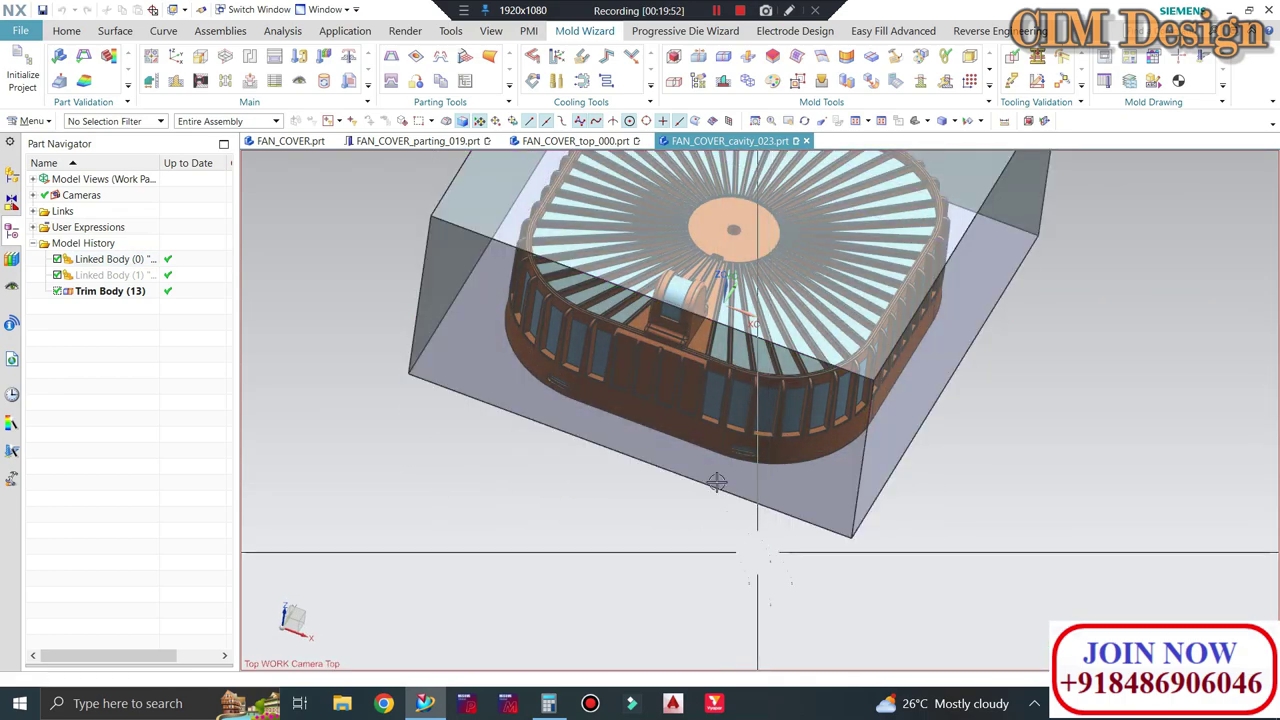
{"action": "mouse_move", "coordinate": [717, 483]}
{"action": "middle_mouse_down"}
{"action": "mouse_move", "coordinate": [694, 211]}
{"action": "mouse_move", "coordinate": [680, 260]}
{"action": "mouse_move", "coordinate": [618, 297]}
{"action": "mouse_move", "coordinate": [560, 262]}
{"action": "middle_mouse_up"}
{"action": "scroll", "coordinate": [560, 262], "scroll_direction": "up", "scroll_amount": 5}
{"action": "left_click", "coordinate": [558, 258]}
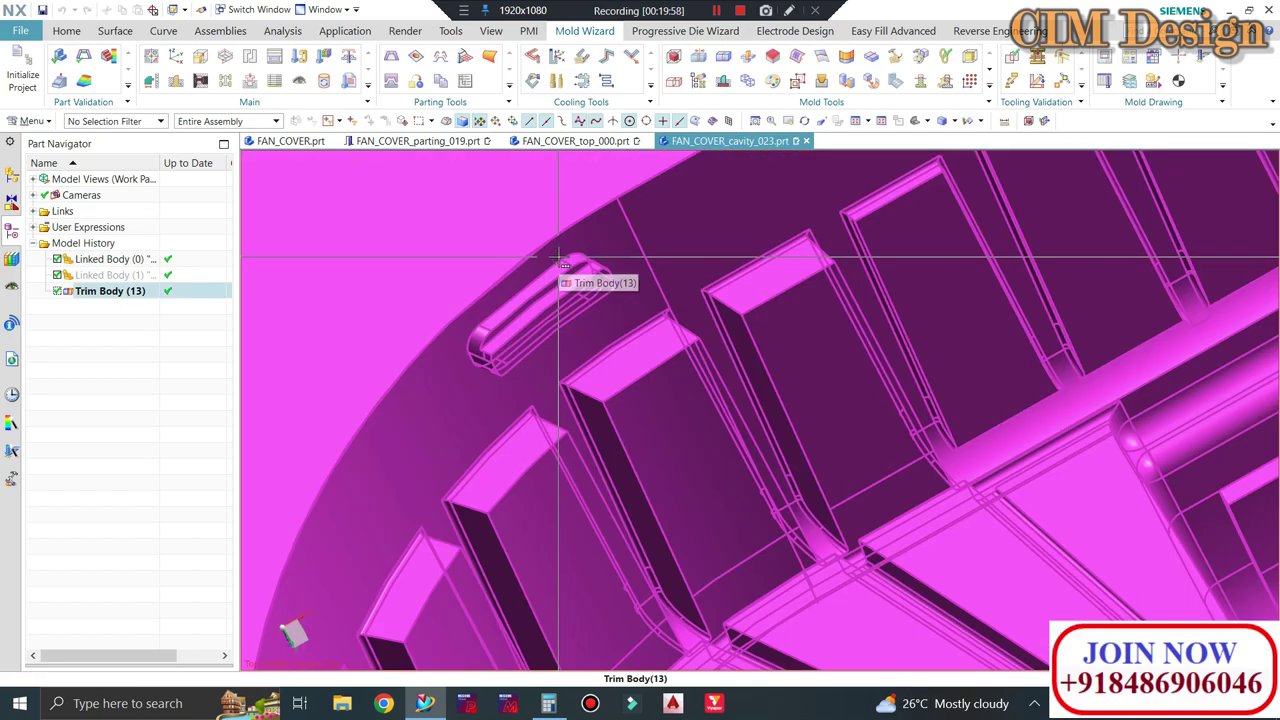
{"action": "key", "text": "Escape"}
{"action": "scroll", "coordinate": [576, 337], "scroll_direction": "down", "scroll_amount": 5}
{"action": "scroll", "coordinate": [590, 350], "scroll_direction": "up", "scroll_amount": 5}
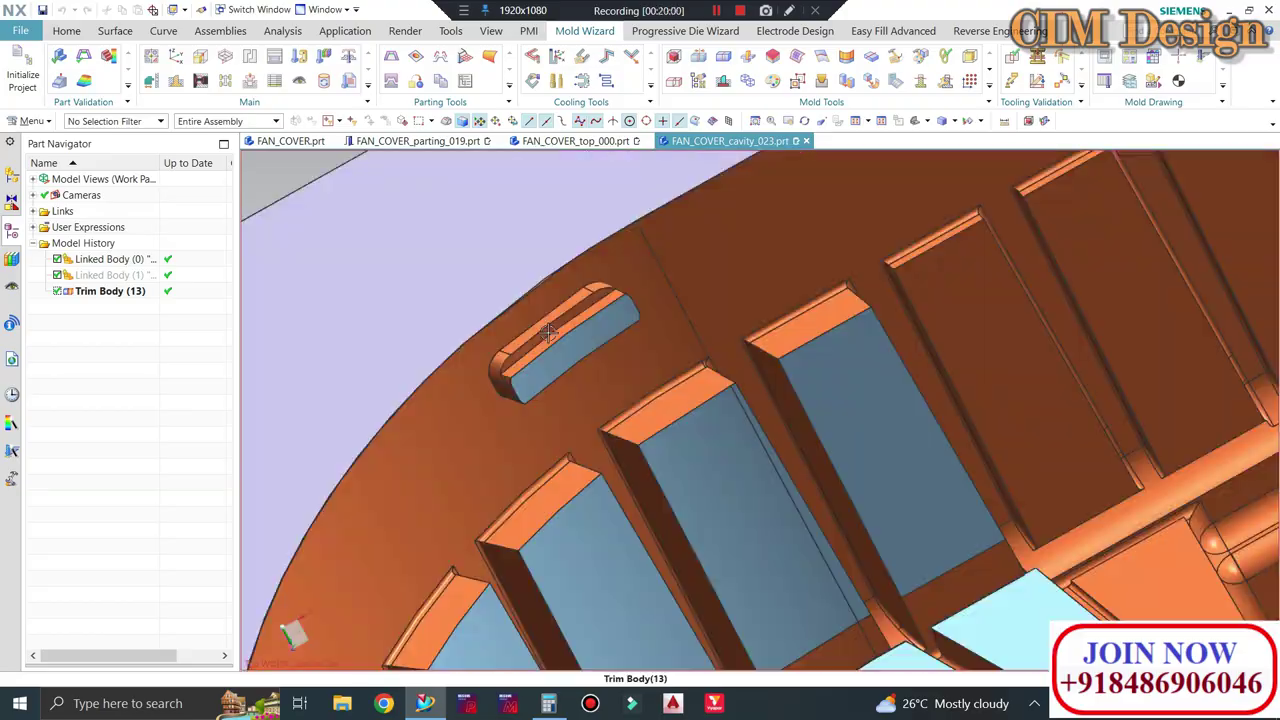
{"action": "scroll", "coordinate": [590, 350], "scroll_direction": "down", "scroll_amount": 6}
{"action": "mouse_move", "coordinate": [600, 340]}
{"action": "middle_mouse_down"}
{"action": "mouse_move", "coordinate": [667, 297]}
{"action": "mouse_move", "coordinate": [770, 380]}
{"action": "mouse_move", "coordinate": [888, 418]}
{"action": "mouse_move", "coordinate": [897, 343]}
{"action": "mouse_move", "coordinate": [922, 355]}
{"action": "middle_mouse_up"}
{"action": "scroll", "coordinate": [652, 337], "scroll_direction": "up", "scroll_amount": 5}
{"action": "scroll", "coordinate": [652, 337], "scroll_direction": "down", "scroll_amount": 5}
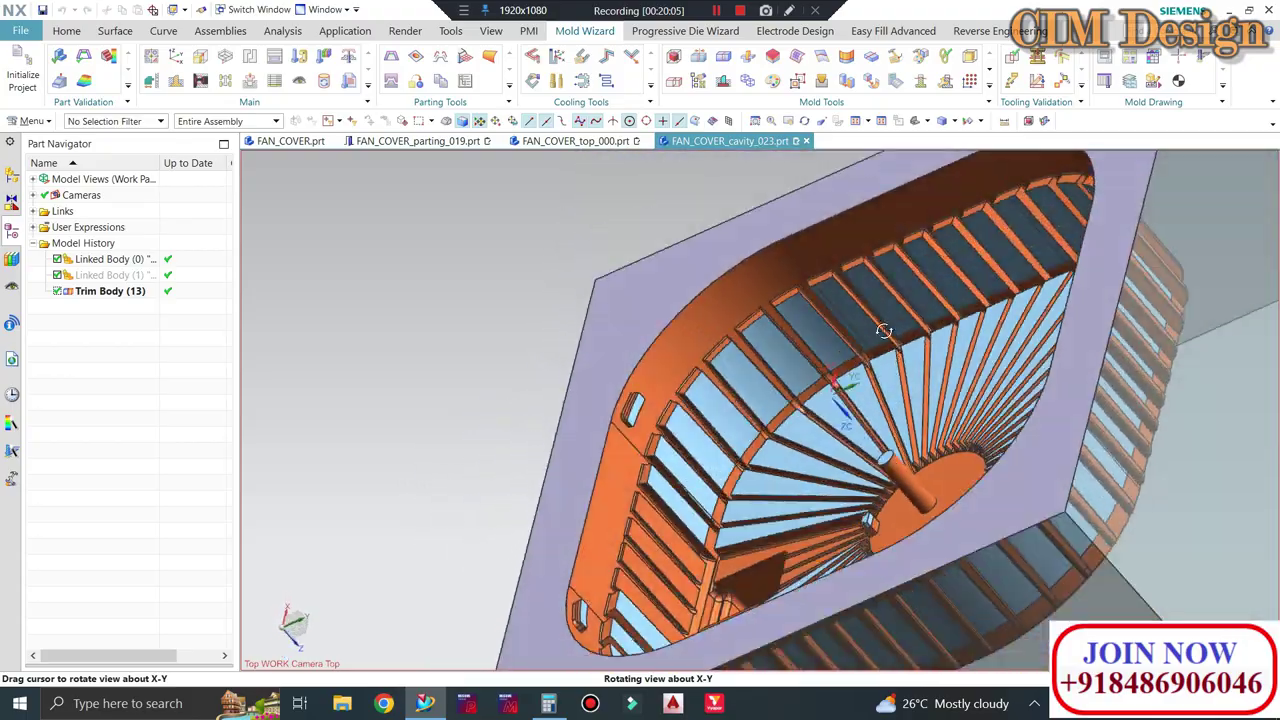
{"action": "scroll", "coordinate": [838, 399], "scroll_direction": "up", "scroll_amount": 3}
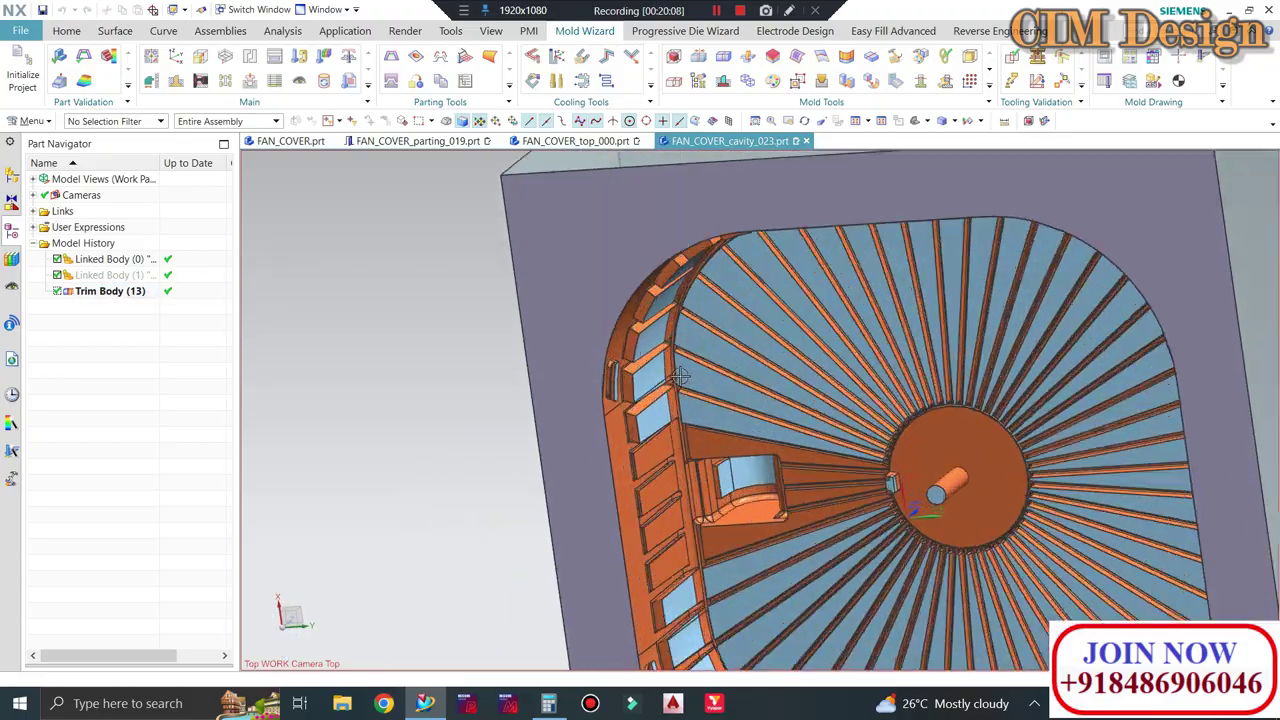
{"action": "scroll", "coordinate": [706, 347], "scroll_direction": "up", "scroll_amount": 3}
{"action": "scroll", "coordinate": [785, 422], "scroll_direction": "down", "scroll_amount": 5}
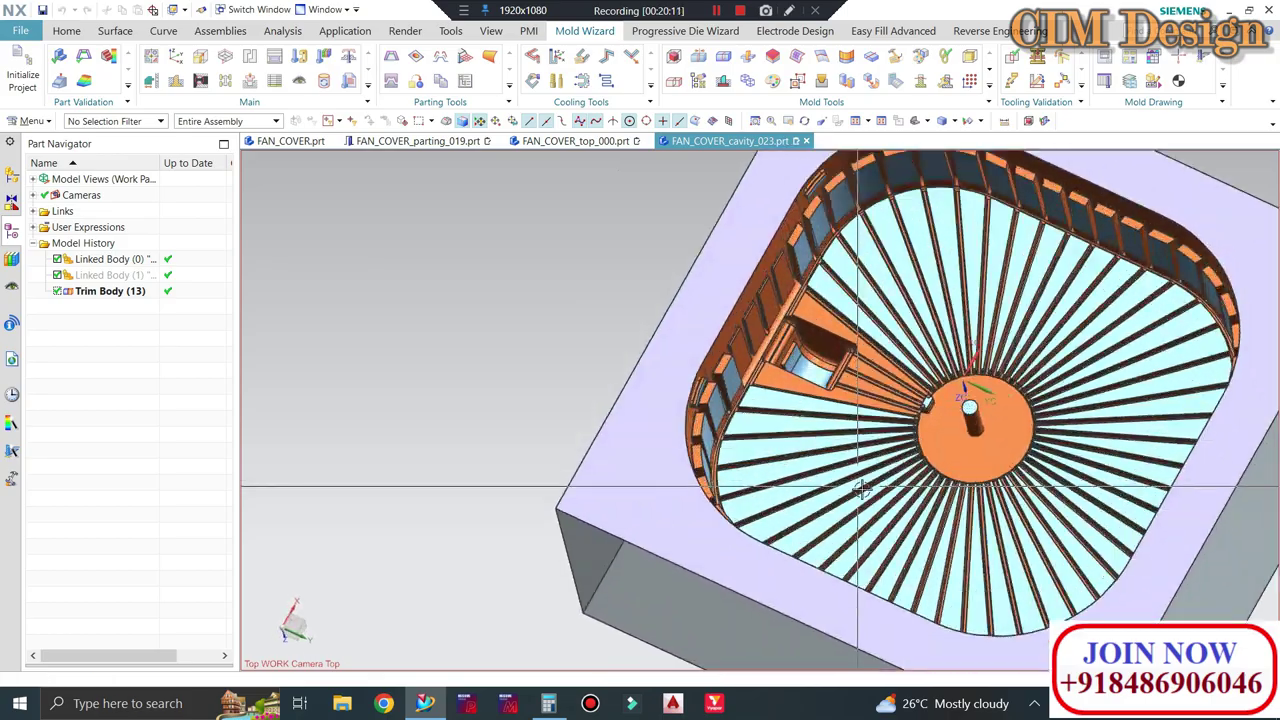
{"action": "scroll", "coordinate": [862, 488], "scroll_direction": "up", "scroll_amount": 2}
{"action": "middle_click_drag", "start_coordinate": [862, 488], "coordinate": [985, 426]}
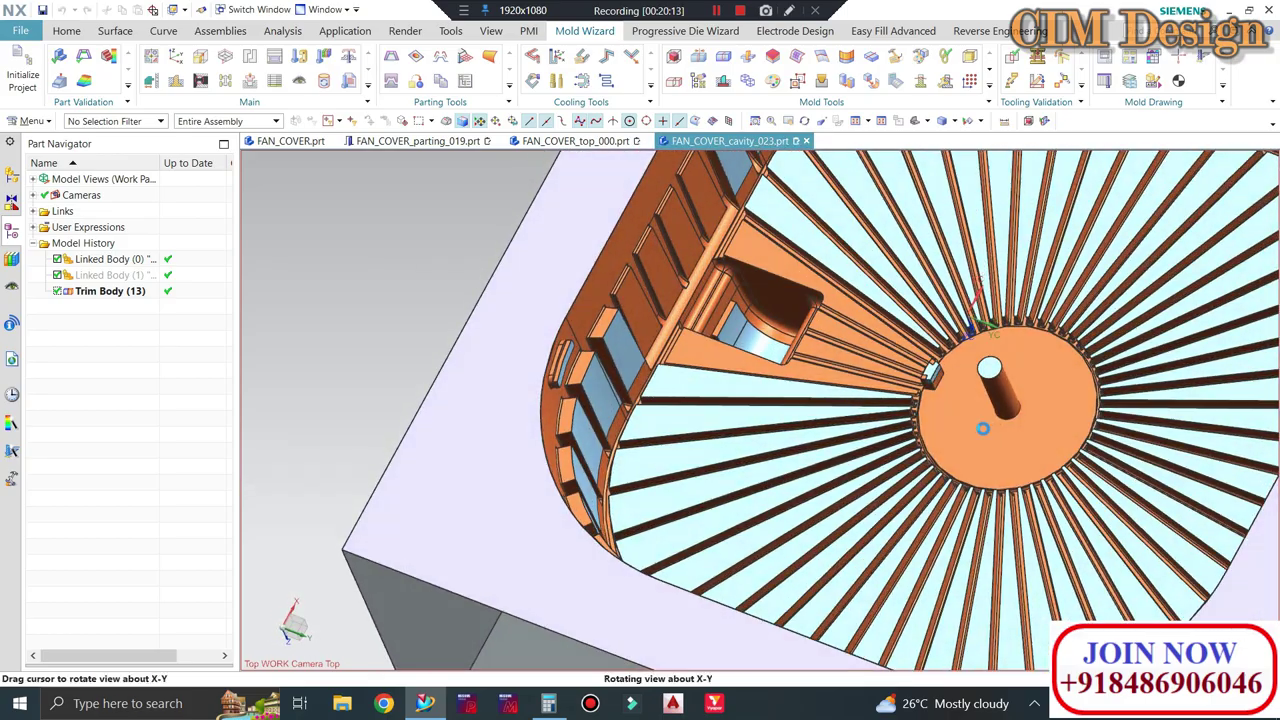
{"action": "scroll", "coordinate": [980, 423], "scroll_direction": "up", "scroll_amount": 2}
{"action": "scroll", "coordinate": [928, 360], "scroll_direction": "up", "scroll_amount": 3}
{"action": "scroll", "coordinate": [793, 249], "scroll_direction": "up", "scroll_amount": 2}
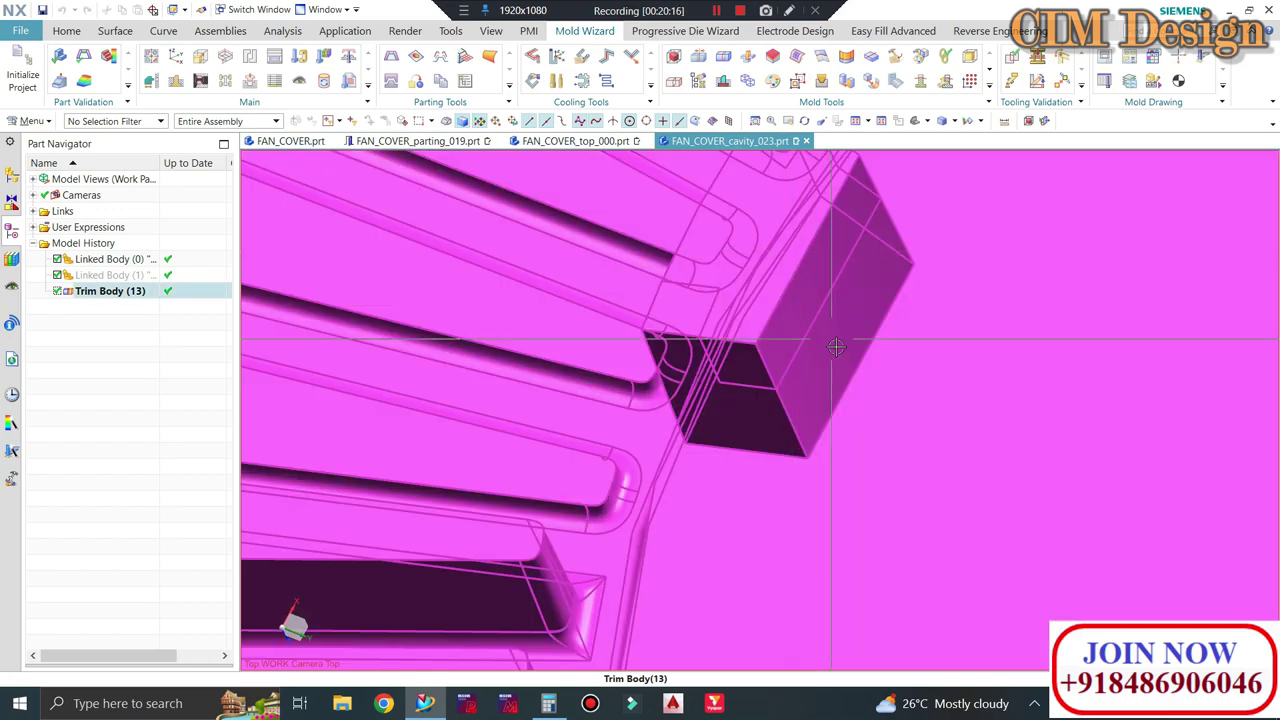
{"action": "scroll", "coordinate": [793, 249], "scroll_direction": "down", "scroll_amount": 2}
{"action": "mouse_move", "coordinate": [793, 249]}
{"action": "middle_mouse_down"}
{"action": "mouse_move", "coordinate": [849, 341]}
{"action": "mouse_move", "coordinate": [830, 302]}
{"action": "middle_mouse_up"}
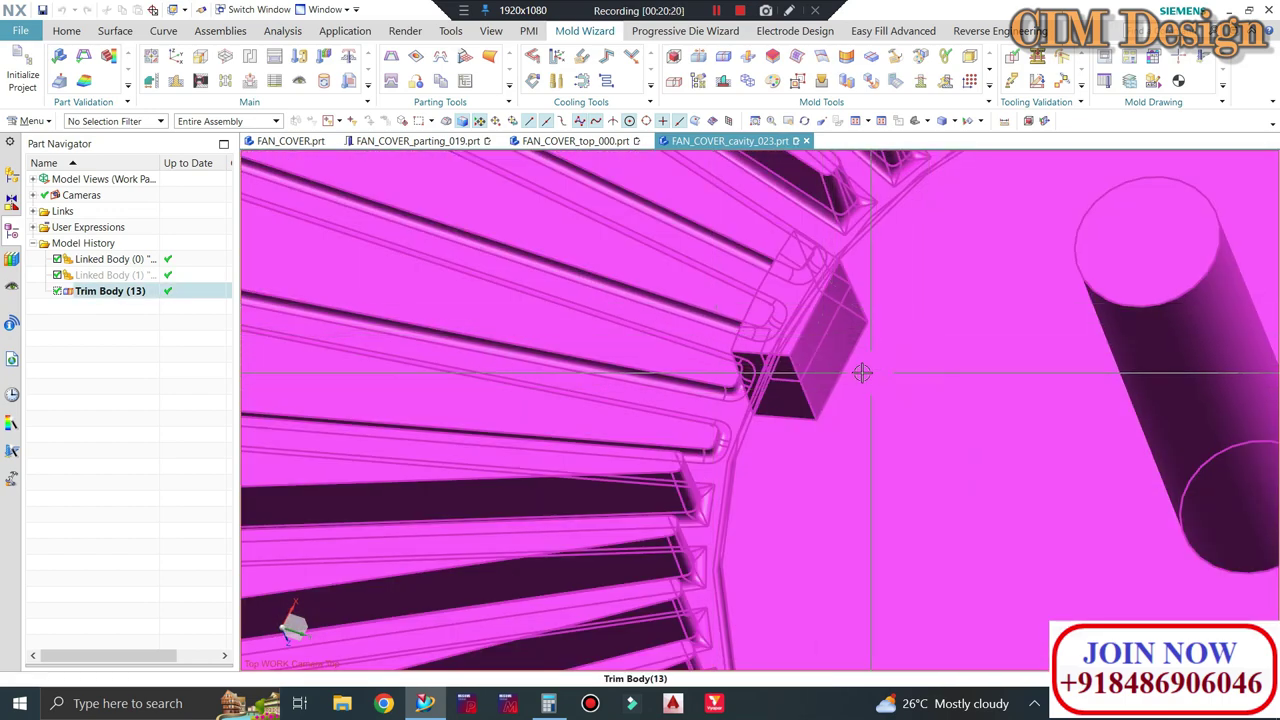
{"action": "scroll", "coordinate": [862, 373], "scroll_direction": "down", "scroll_amount": 2}
{"action": "scroll", "coordinate": [780, 380], "scroll_direction": "down", "scroll_amount": 2}
{"action": "scroll", "coordinate": [780, 380], "scroll_direction": "down", "scroll_amount": 3}
{"action": "mouse_move", "coordinate": [780, 380]}
{"action": "middle_mouse_down"}
{"action": "mouse_move", "coordinate": [647, 333]}
{"action": "mouse_move", "coordinate": [443, 331]}
{"action": "middle_mouse_up"}
{"action": "scroll", "coordinate": [487, 325], "scroll_direction": "up", "scroll_amount": 4}
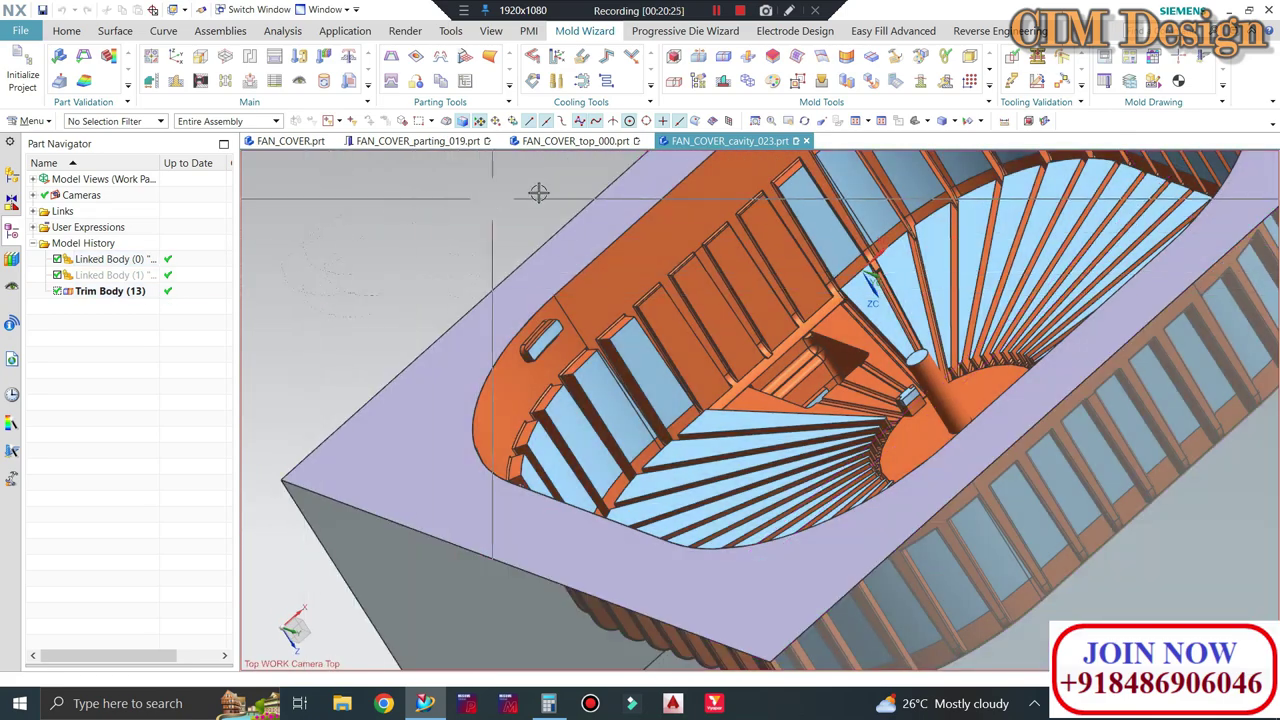
{"action": "middle_click_drag", "start_coordinate": [538, 192], "coordinate": [425, 269]}
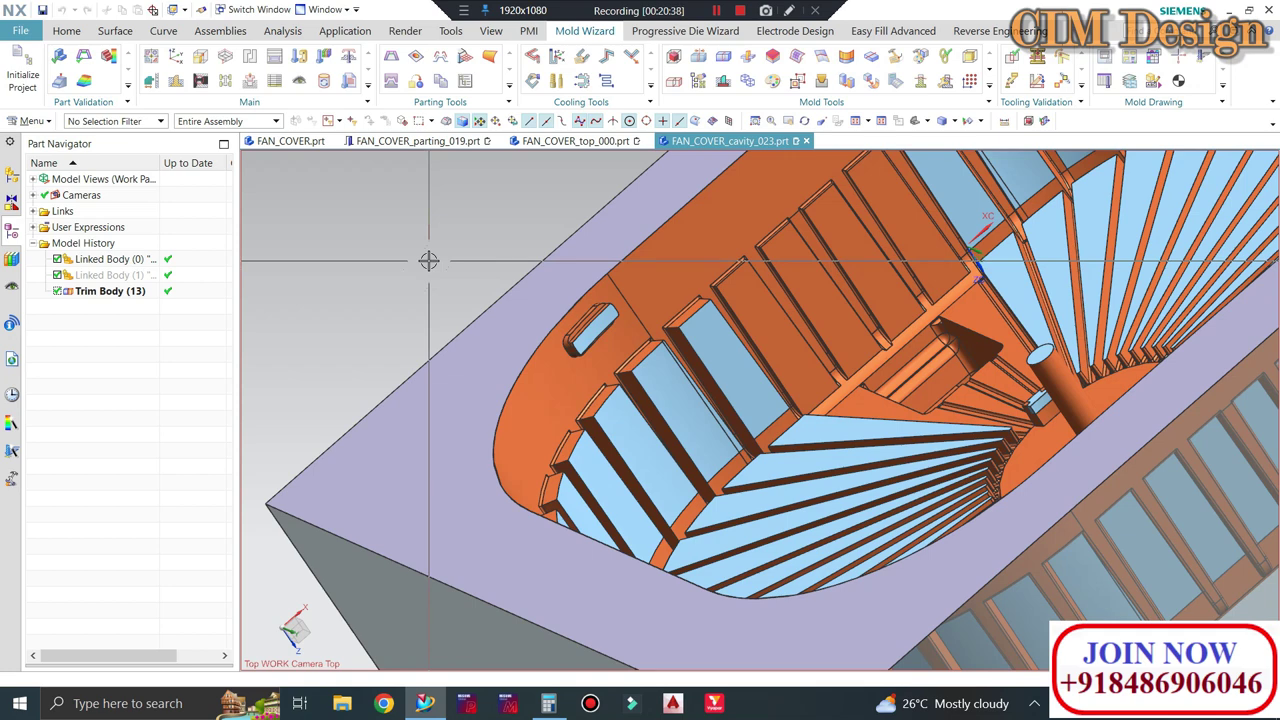
{"action": "scroll", "coordinate": [494, 263], "scroll_direction": "down", "scroll_amount": 2}
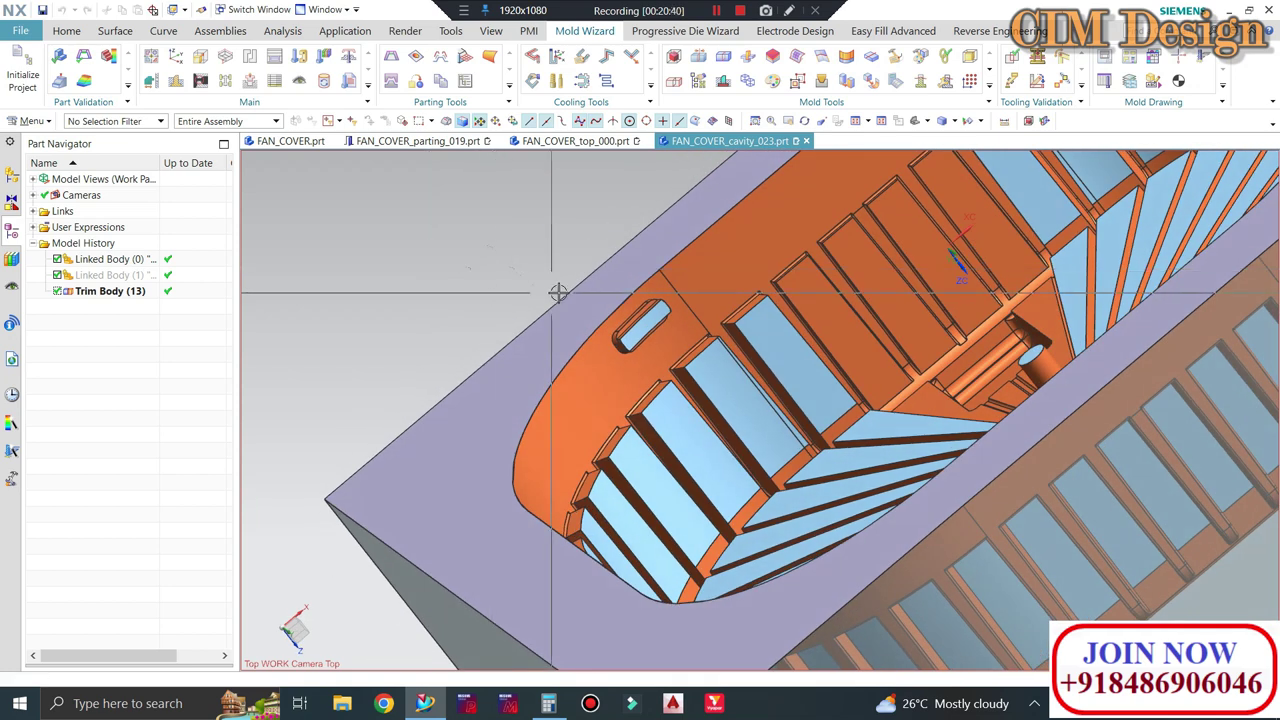
{"action": "scroll", "coordinate": [557, 286], "scroll_direction": "down", "scroll_amount": 3}
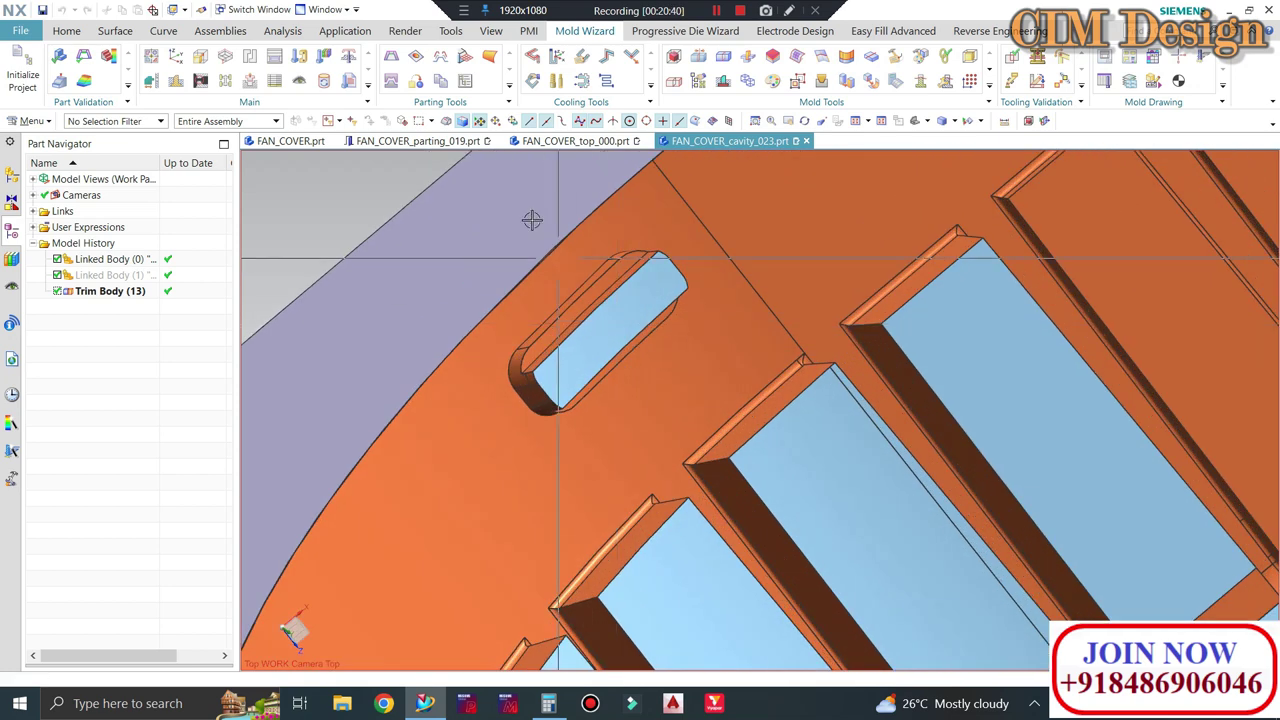
Start a Bounding Body and select the slot's flat face and a second slot face
{"action": "left_click", "coordinate": [1028, 121]}
{"action": "left_click", "coordinate": [596, 343]}
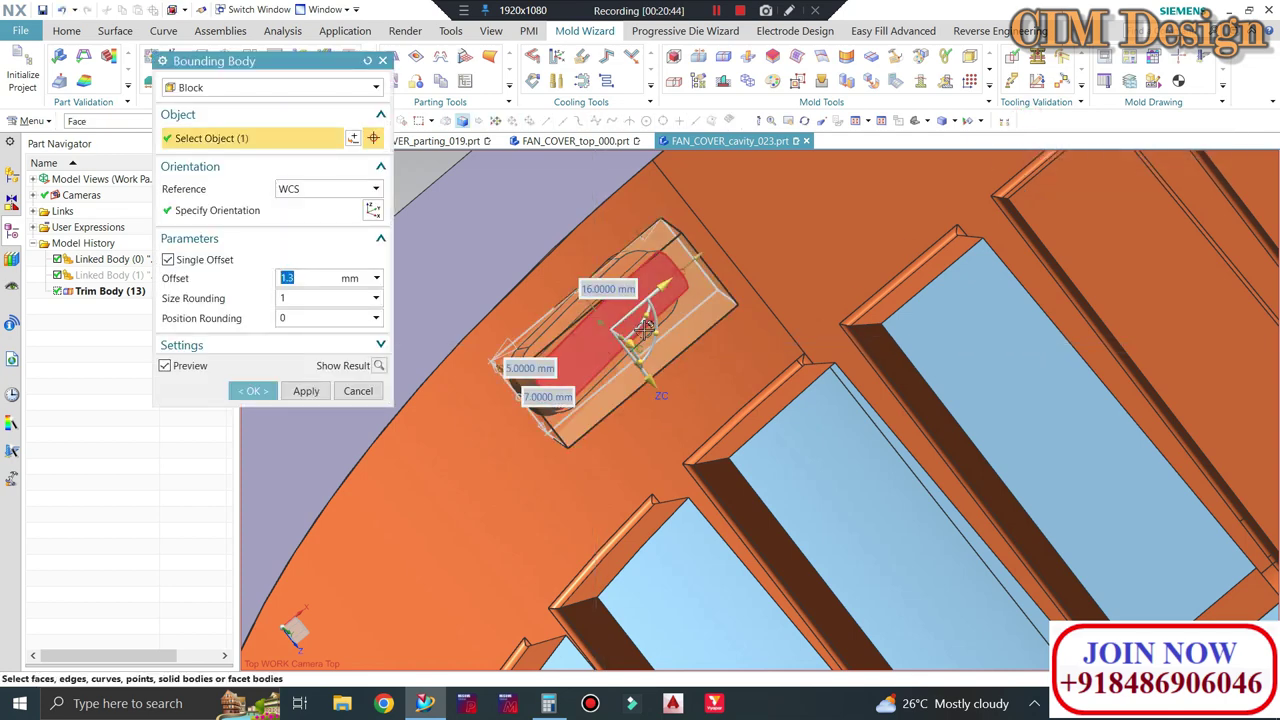
{"action": "scroll", "coordinate": [487, 360], "scroll_direction": "down", "scroll_amount": 2}
{"action": "scroll", "coordinate": [487, 360], "scroll_direction": "down", "scroll_amount": 2}
{"action": "scroll", "coordinate": [487, 360], "scroll_direction": "down", "scroll_amount": 1}
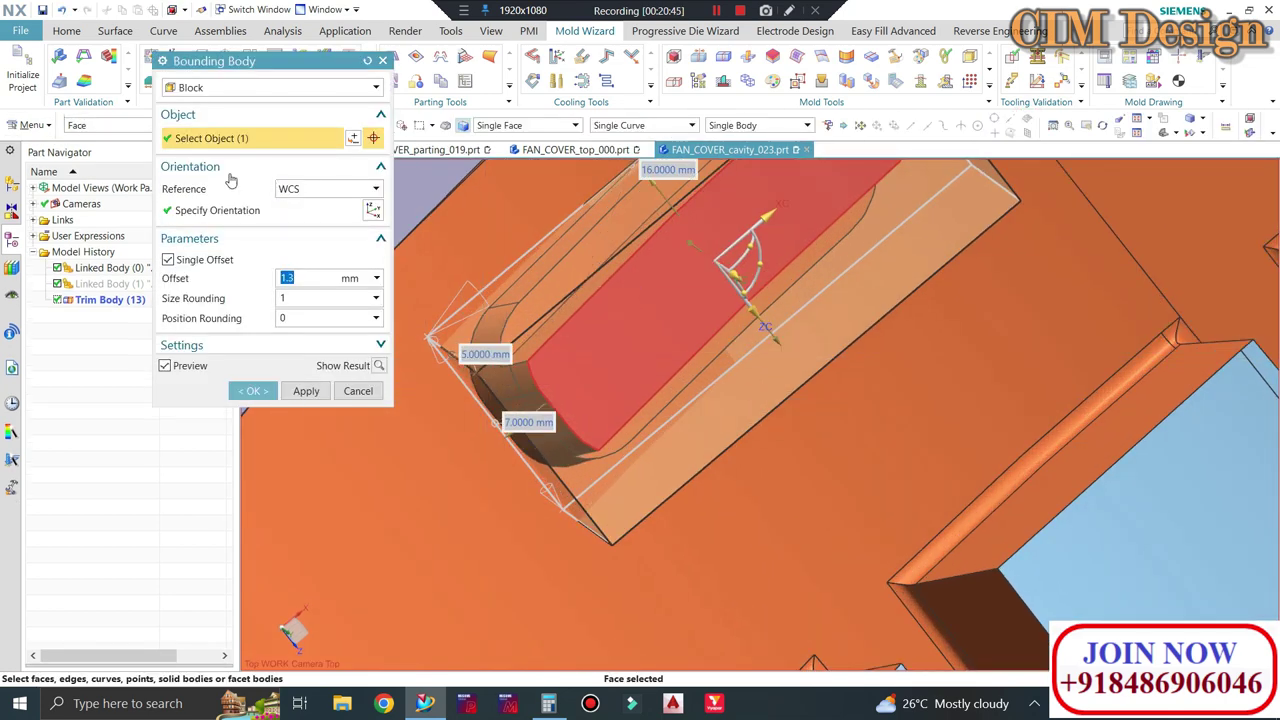
{"action": "scroll", "coordinate": [480, 420], "scroll_direction": "down", "scroll_amount": 1}
{"action": "left_click", "coordinate": [523, 443]}
{"action": "scroll", "coordinate": [600, 437], "scroll_direction": "up", "scroll_amount": 2}
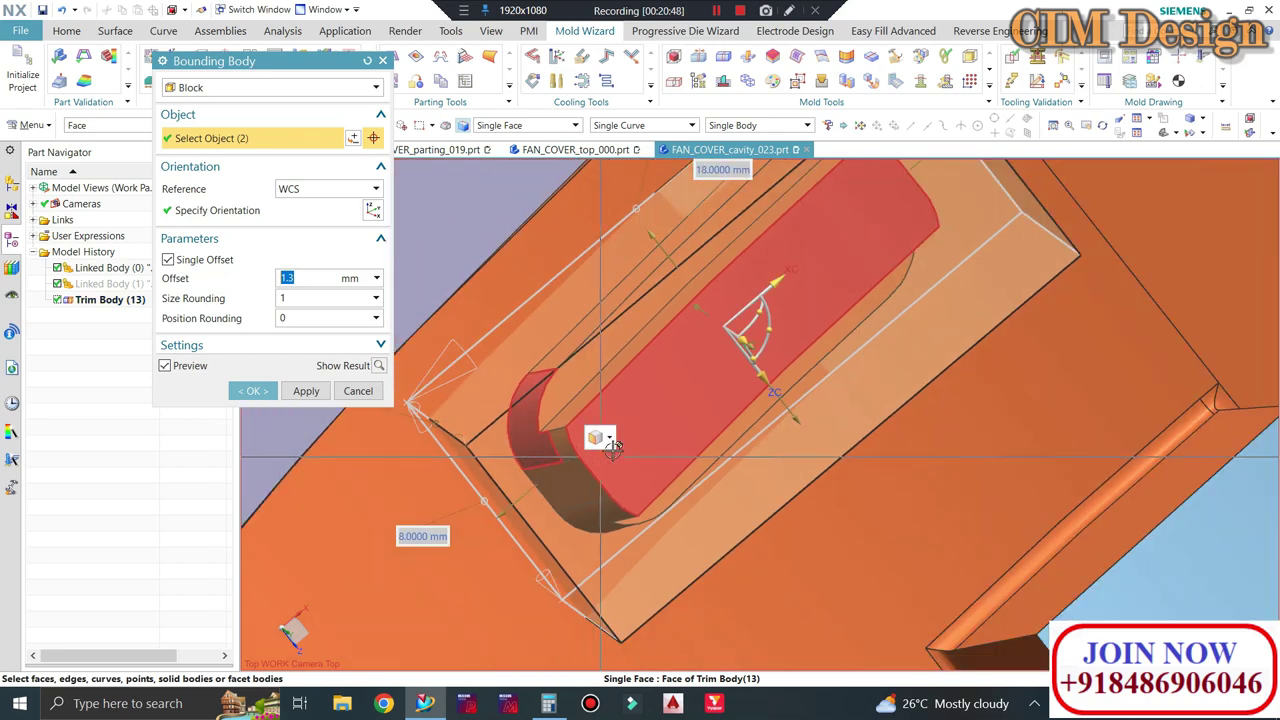
{"action": "scroll", "coordinate": [754, 425], "scroll_direction": "up", "scroll_amount": 2}
Add the slot's curved end face and finish the block with a 1.3 mm offset
{"action": "mouse_move", "coordinate": [754, 425]}
{"action": "middle_mouse_down"}
{"action": "mouse_move", "coordinate": [745, 440]}
{"action": "mouse_move", "coordinate": [833, 221]}
{"action": "middle_mouse_up"}
{"action": "scroll", "coordinate": [833, 221], "scroll_direction": "down", "scroll_amount": 2}
{"action": "scroll", "coordinate": [833, 221], "scroll_direction": "down", "scroll_amount": 2}
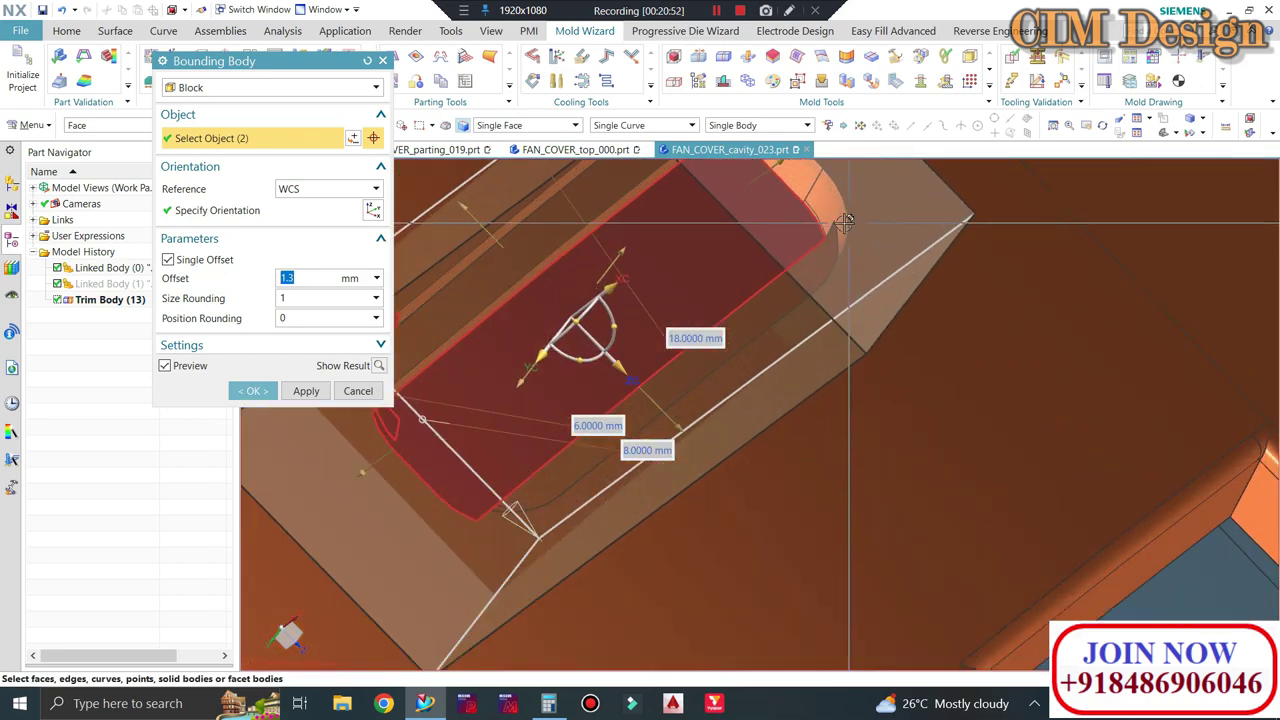
{"action": "left_click", "coordinate": [833, 218]}
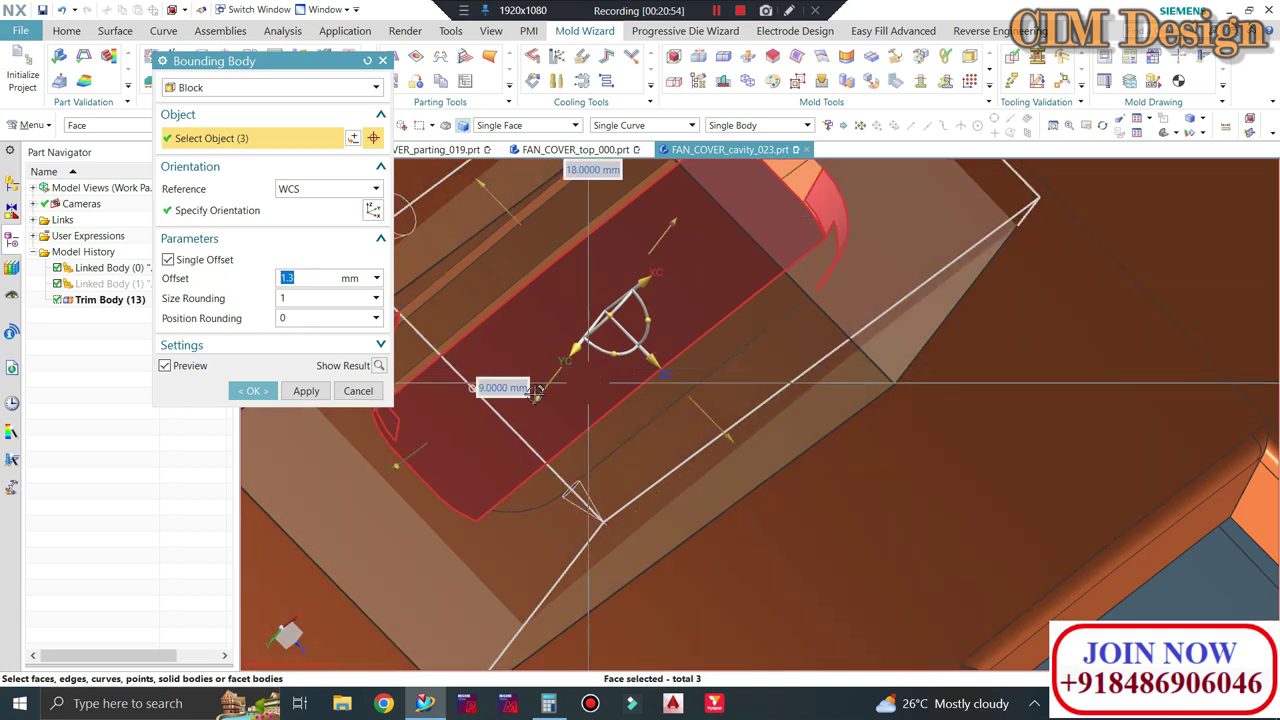
{"action": "scroll", "coordinate": [700, 350], "scroll_direction": "up", "scroll_amount": 3}
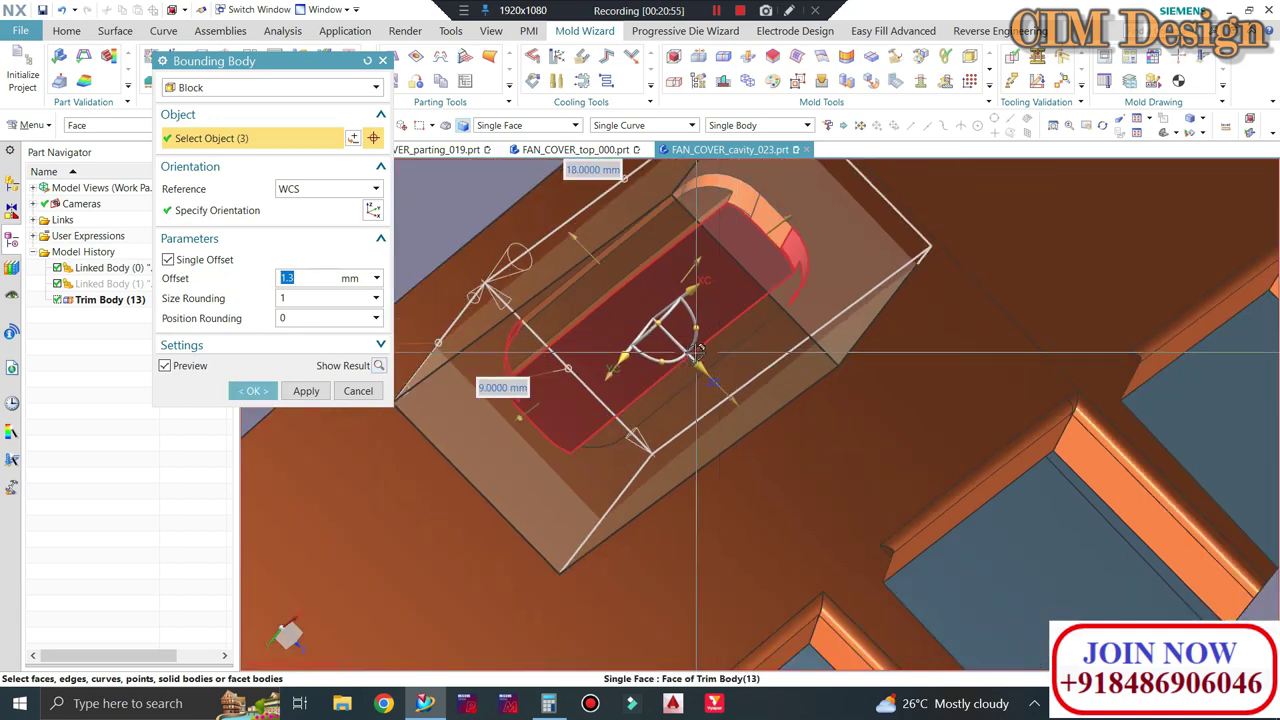
{"action": "mouse_move", "coordinate": [700, 350]}
{"action": "middle_mouse_down"}
{"action": "mouse_move", "coordinate": [1033, 334]}
{"action": "mouse_move", "coordinate": [424, 342]}
{"action": "middle_mouse_up"}
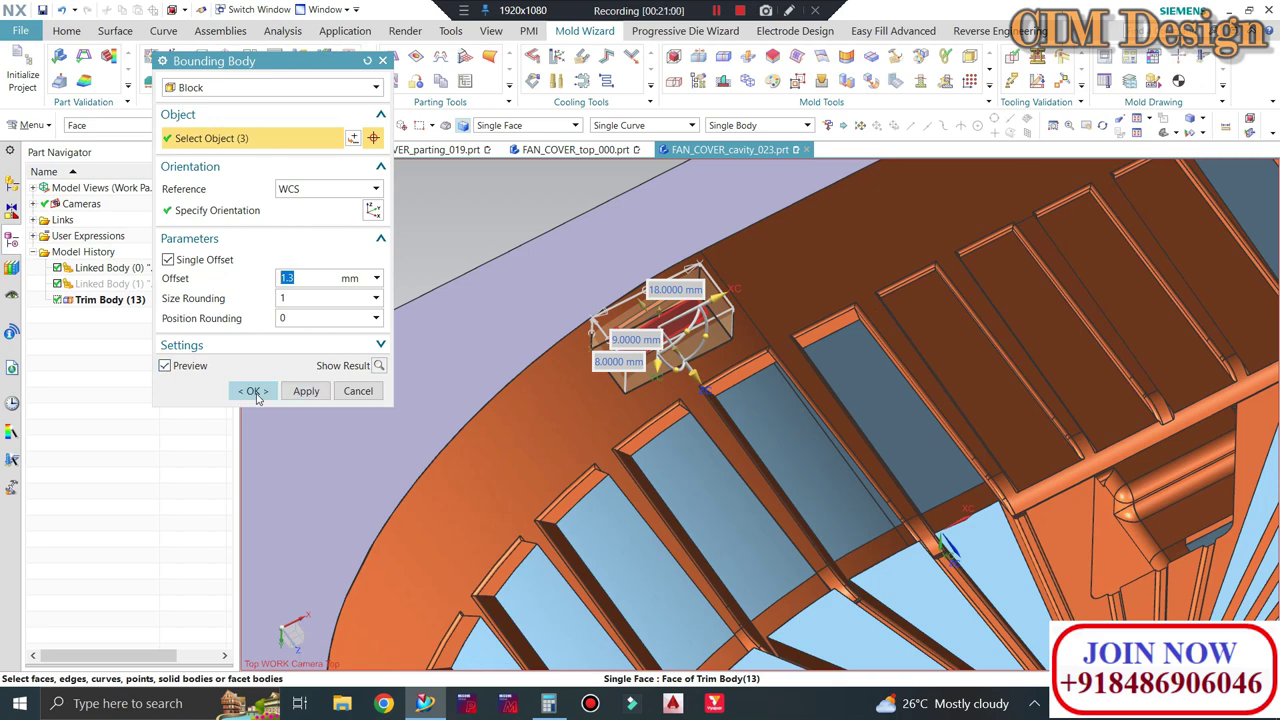
{"action": "middle_click_drag", "start_coordinate": [443, 360], "coordinate": [500, 200]}
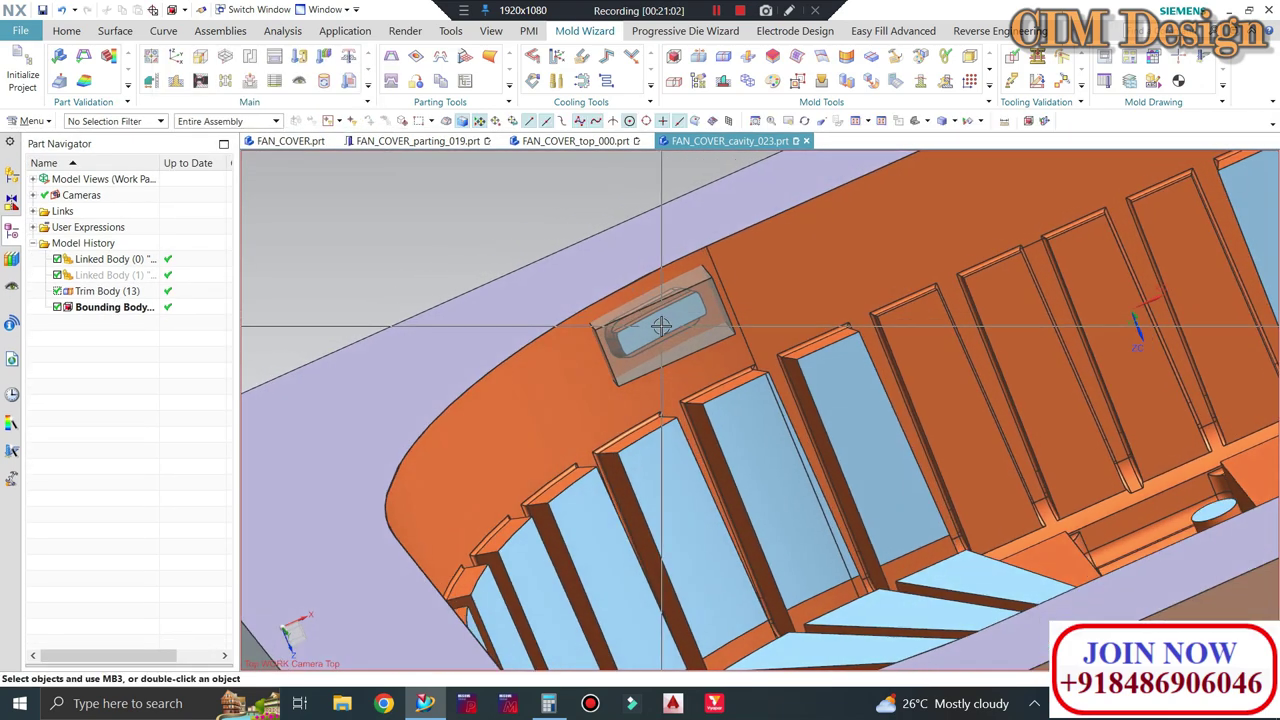
{"action": "scroll", "coordinate": [503, 181], "scroll_direction": "down", "scroll_amount": 3}
Replace the first face of the slot's bounding block with the selected block face
{"action": "left_click", "coordinate": [66, 33]}
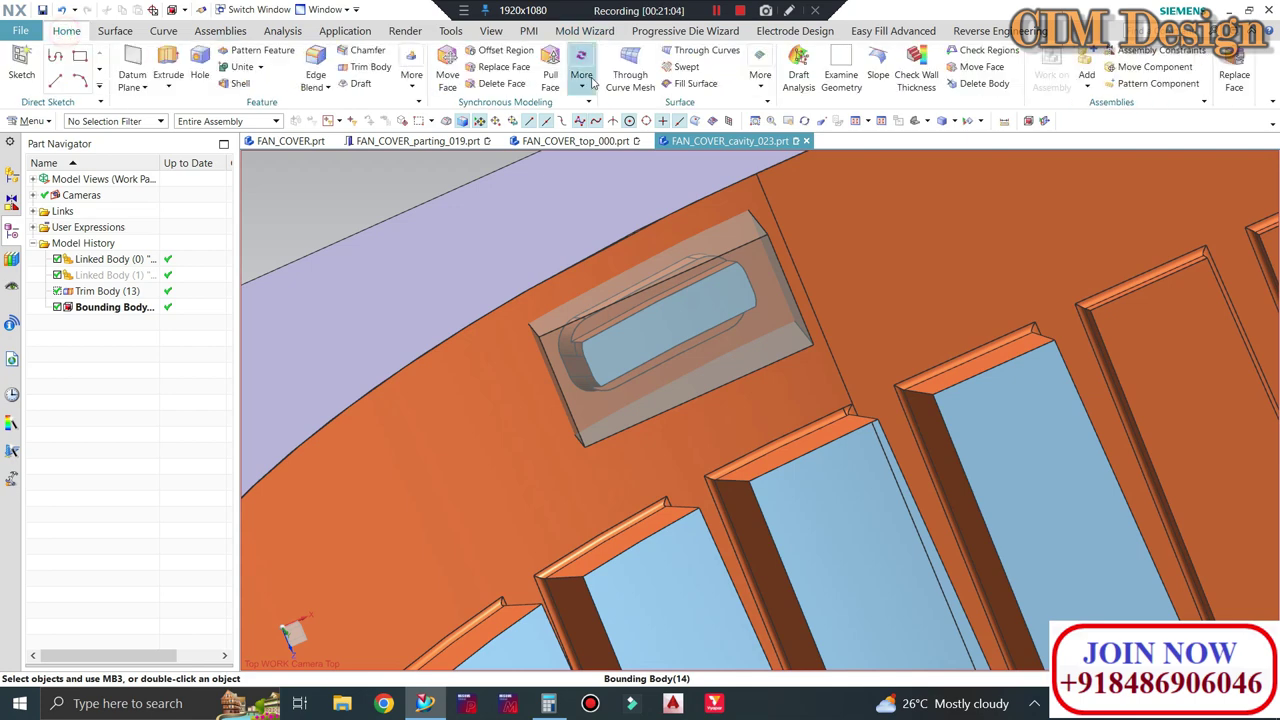
{"action": "left_click", "coordinate": [663, 334]}
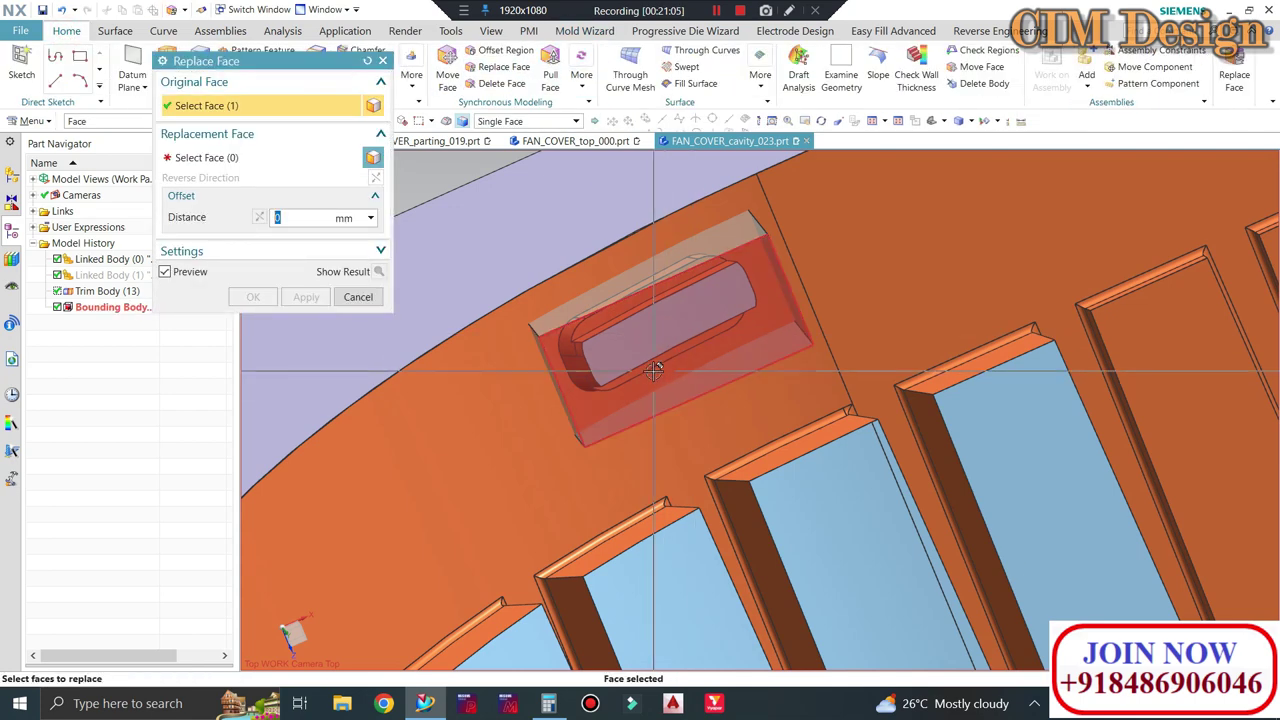
{"action": "left_click", "coordinate": [637, 343]}
{"action": "left_click", "coordinate": [306, 297]}
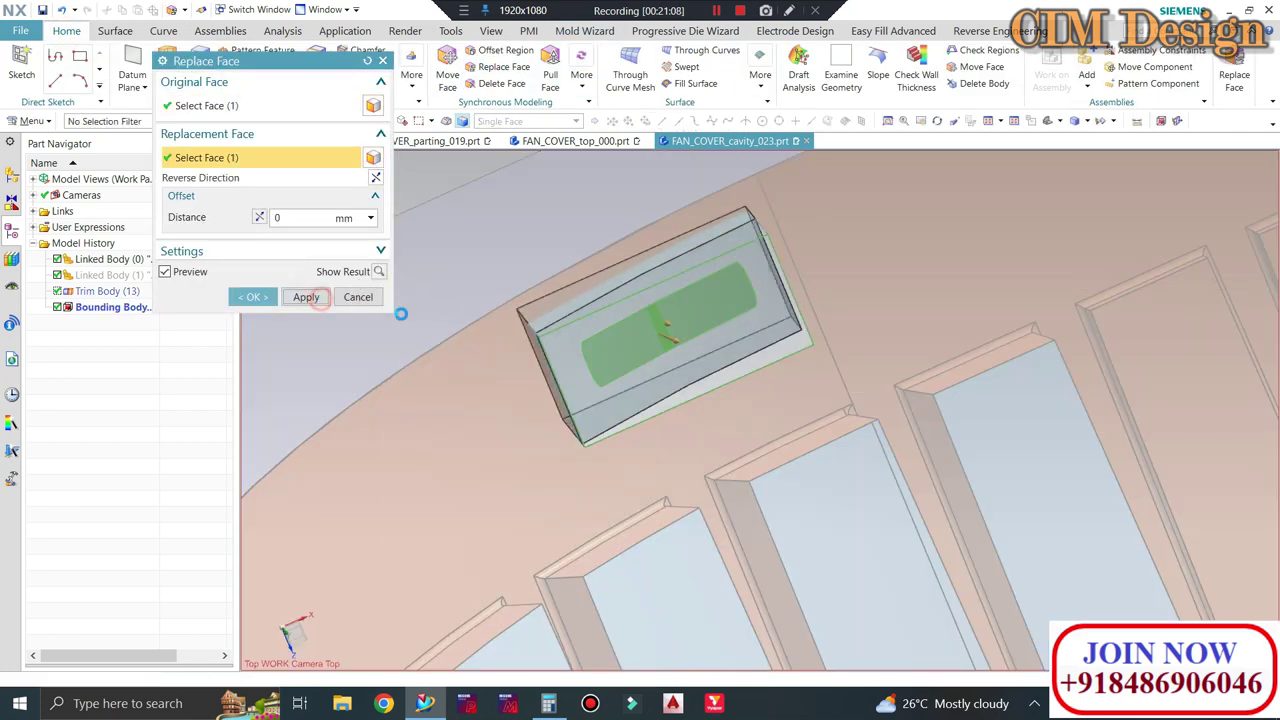
Replace a second bounding-block face with the Trim Body face chosen from QuickPick
{"action": "mouse_move", "coordinate": [580, 380]}
{"action": "middle_mouse_down"}
{"action": "mouse_move", "coordinate": [604, 340]}
{"action": "mouse_move", "coordinate": [590, 325]}
{"action": "middle_mouse_up"}
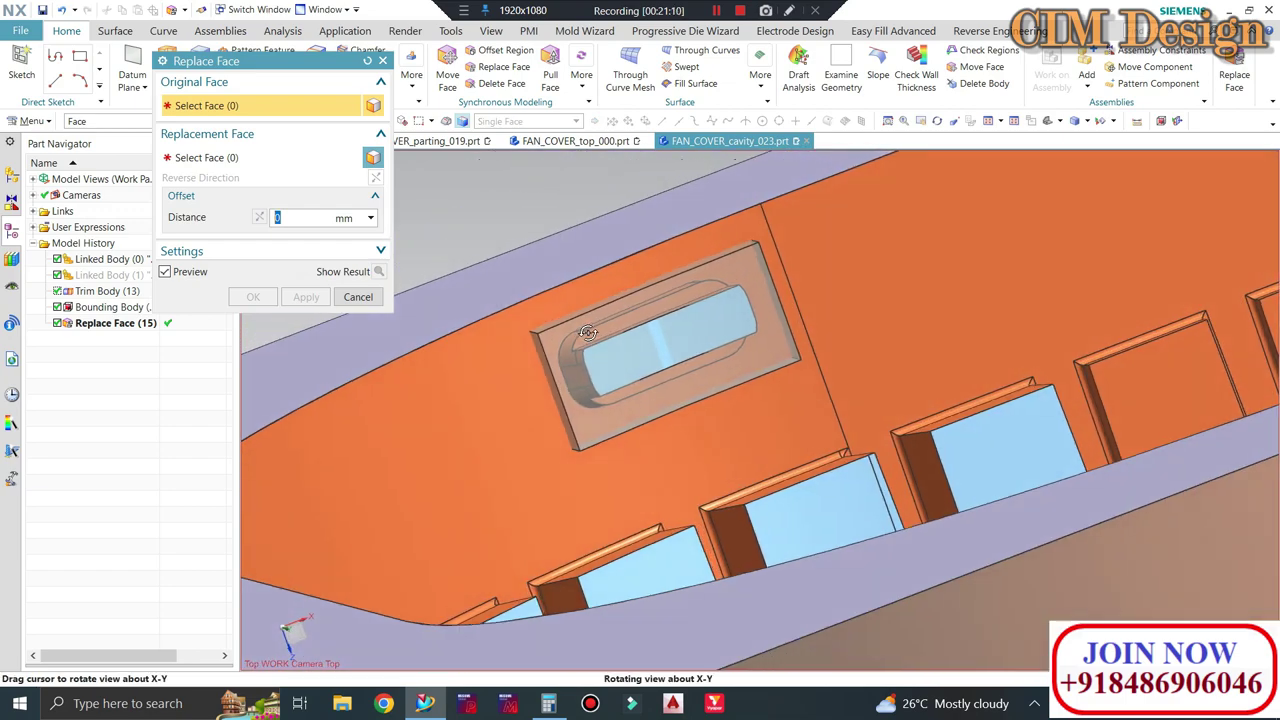
{"action": "scroll", "coordinate": [580, 320], "scroll_direction": "up", "scroll_amount": 2}
{"action": "scroll", "coordinate": [564, 313], "scroll_direction": "up", "scroll_amount": 2}
{"action": "scroll", "coordinate": [564, 313], "scroll_direction": "down", "scroll_amount": 2}
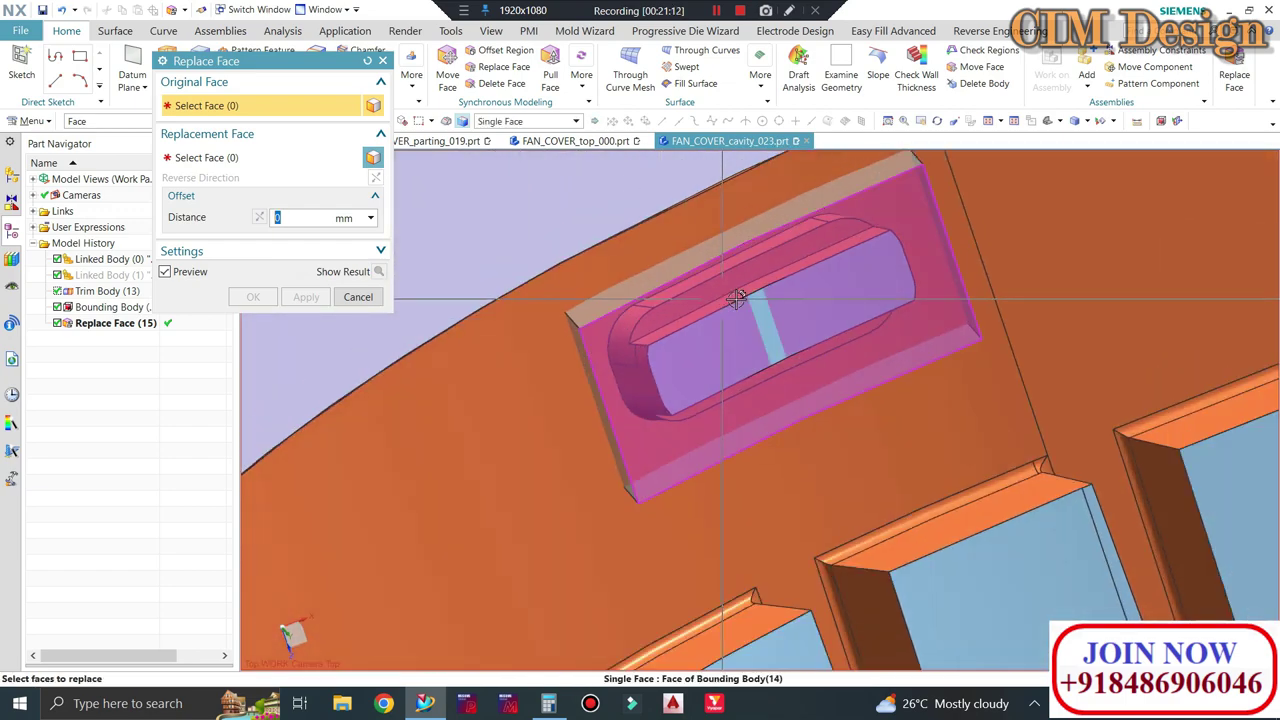
{"action": "scroll", "coordinate": [564, 313], "scroll_direction": "down", "scroll_amount": 2}
{"action": "middle_click_drag", "start_coordinate": [564, 313], "coordinate": [695, 312]}
{"action": "scroll", "coordinate": [690, 314], "scroll_direction": "up", "scroll_amount": 2}
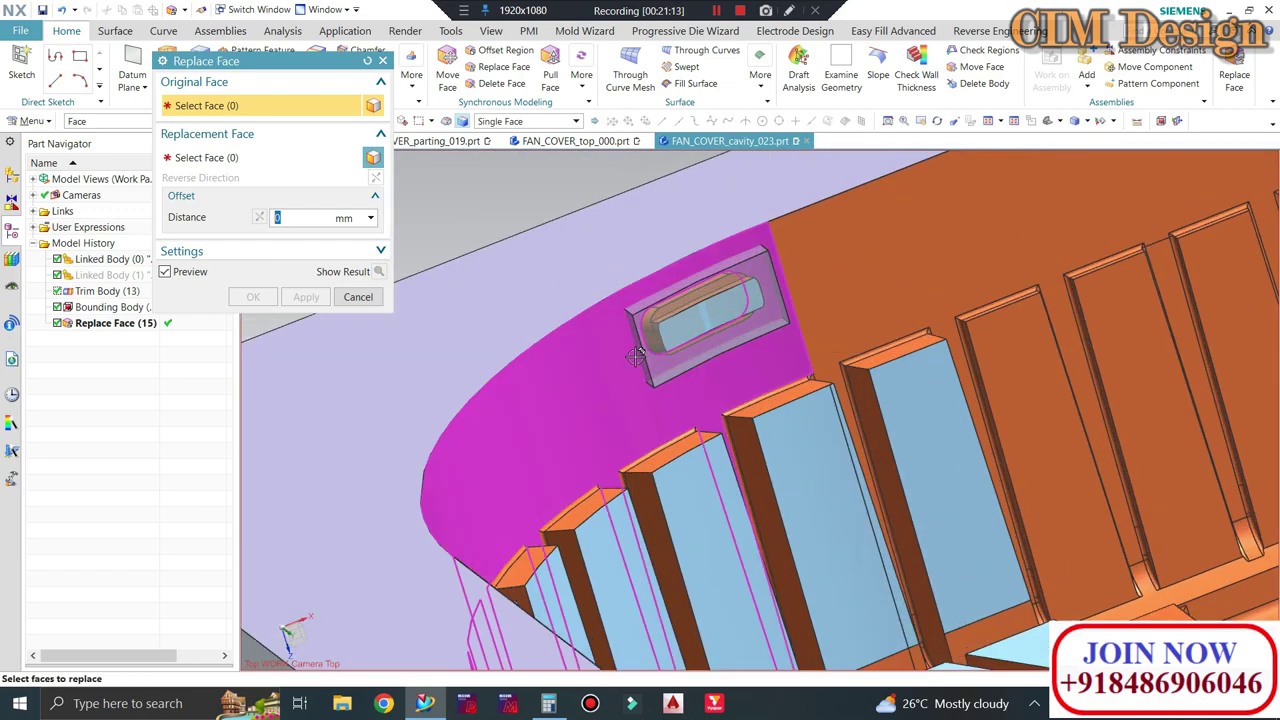
{"action": "scroll", "coordinate": [663, 321], "scroll_direction": "up", "scroll_amount": 2}
{"action": "scroll", "coordinate": [662, 322], "scroll_direction": "down", "scroll_amount": 2}
{"action": "scroll", "coordinate": [640, 315], "scroll_direction": "down", "scroll_amount": 2}
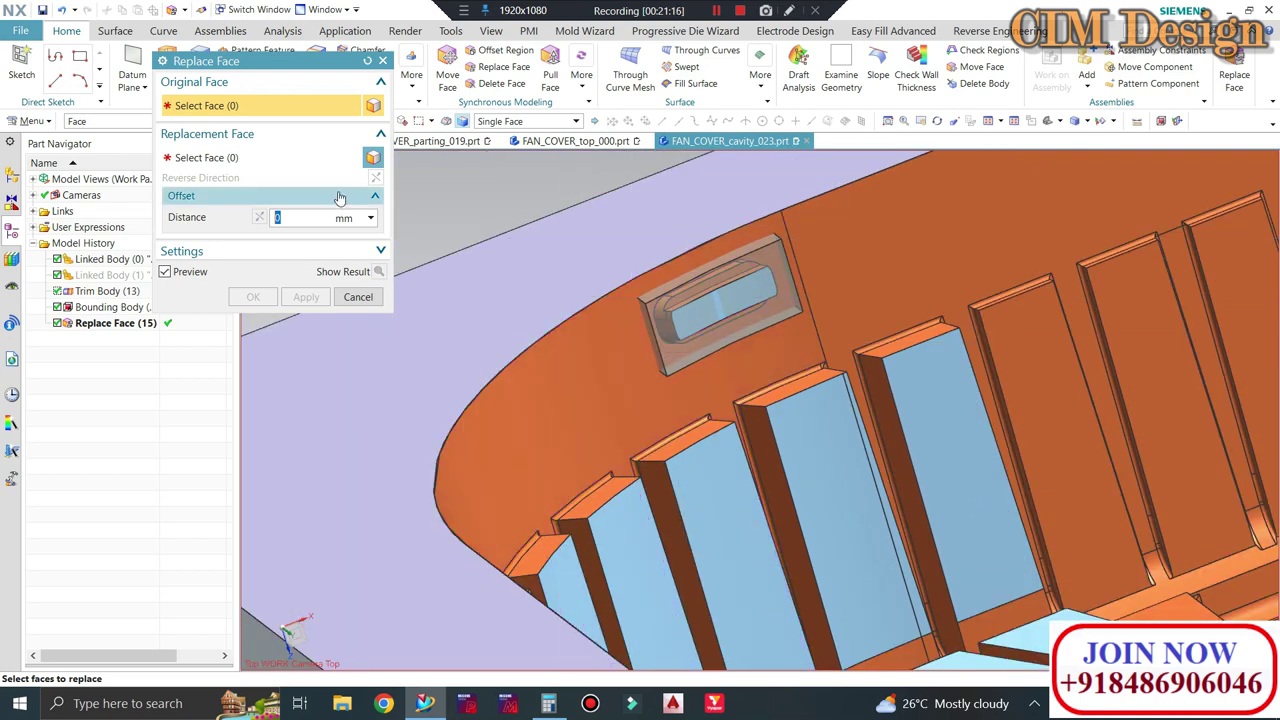
{"action": "scroll", "coordinate": [594, 286], "scroll_direction": "up", "scroll_amount": 1}
{"action": "scroll", "coordinate": [644, 310], "scroll_direction": "up", "scroll_amount": 2}
{"action": "scroll", "coordinate": [644, 310], "scroll_direction": "down", "scroll_amount": 2}
{"action": "scroll", "coordinate": [685, 348], "scroll_direction": "up", "scroll_amount": 2}
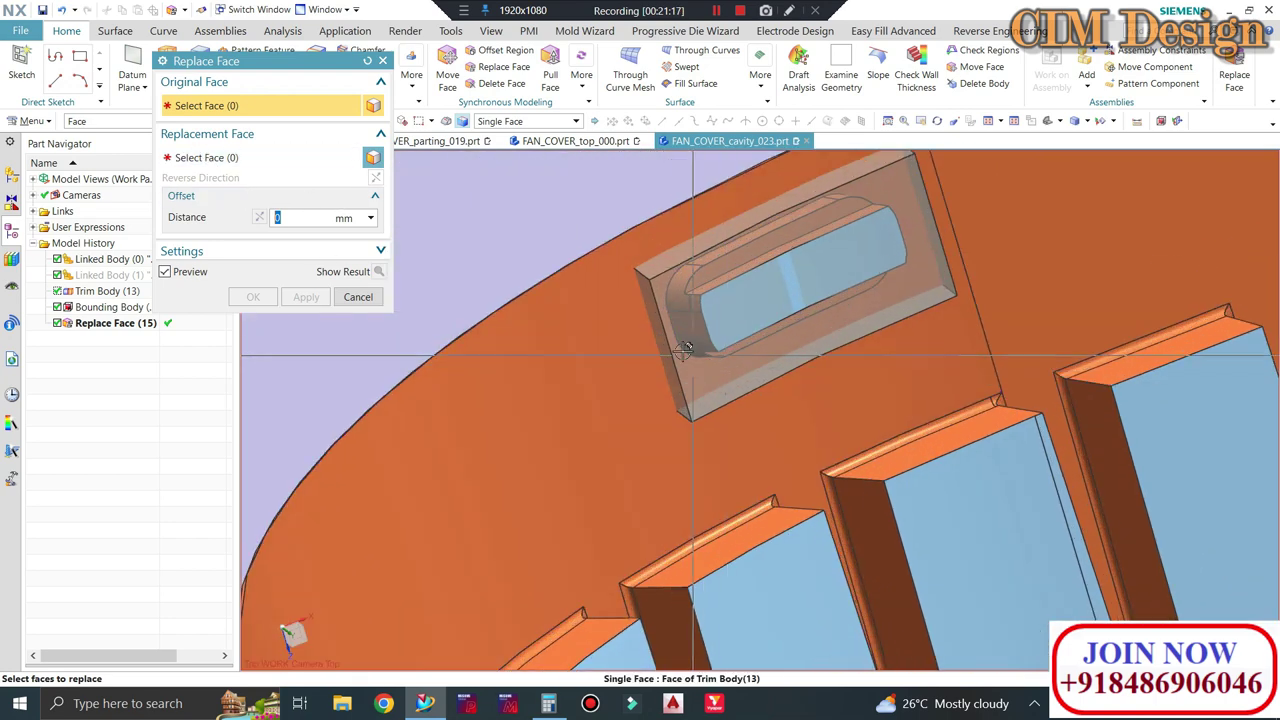
{"action": "middle_click", "coordinate": [695, 336]}
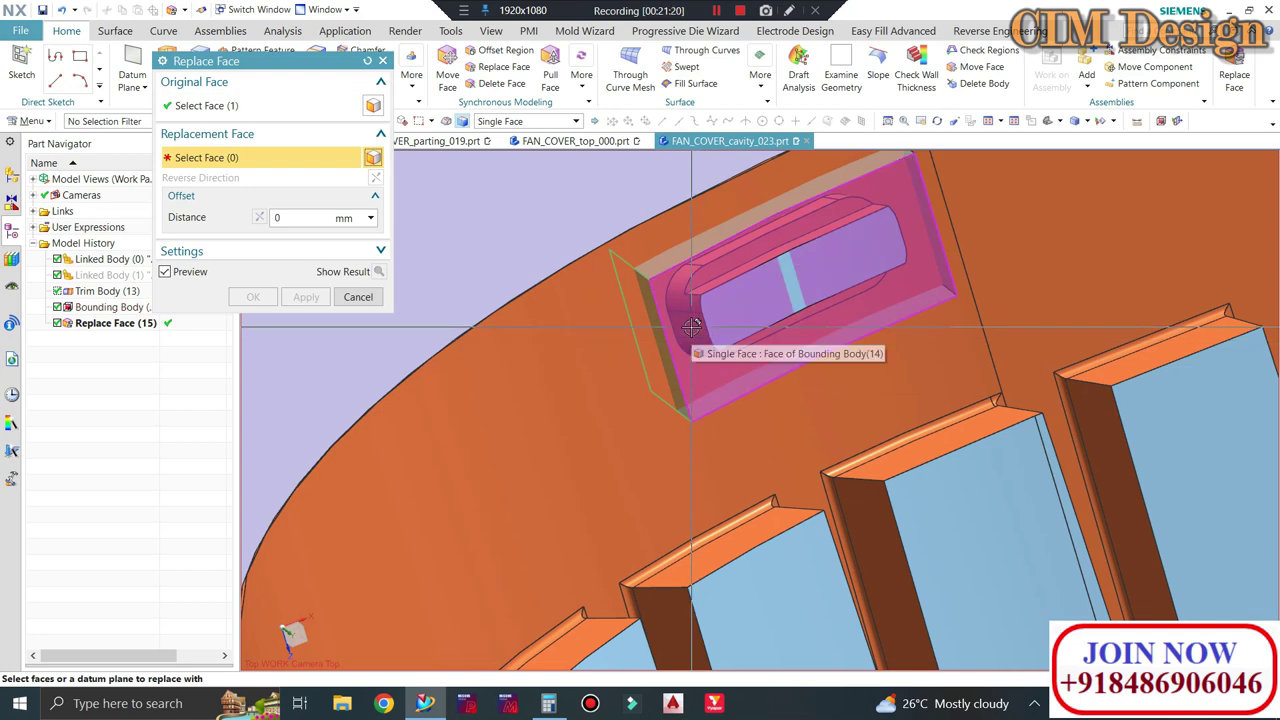
{"action": "right_click", "coordinate": [700, 328]}
{"action": "left_click", "coordinate": [726, 334]}
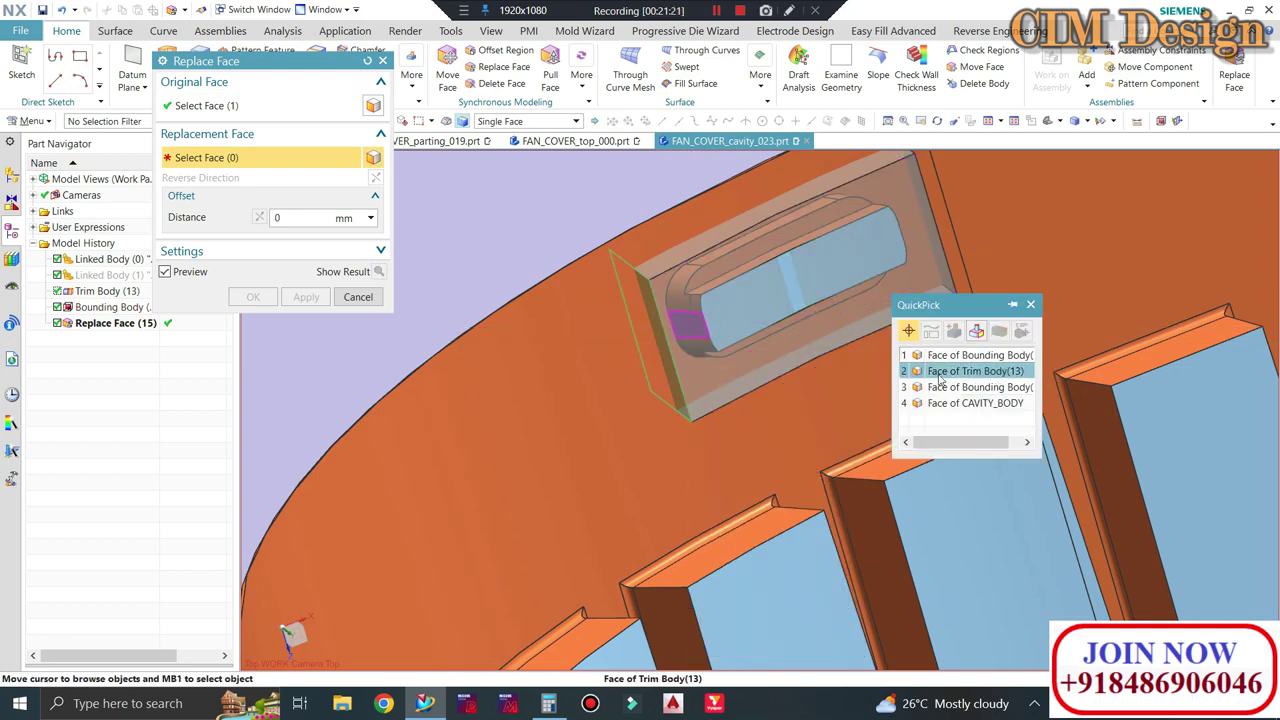
{"action": "left_click", "coordinate": [940, 372]}
{"action": "scroll", "coordinate": [780, 400], "scroll_direction": "down", "scroll_amount": 2}
{"action": "middle_click", "coordinate": [780, 400]}
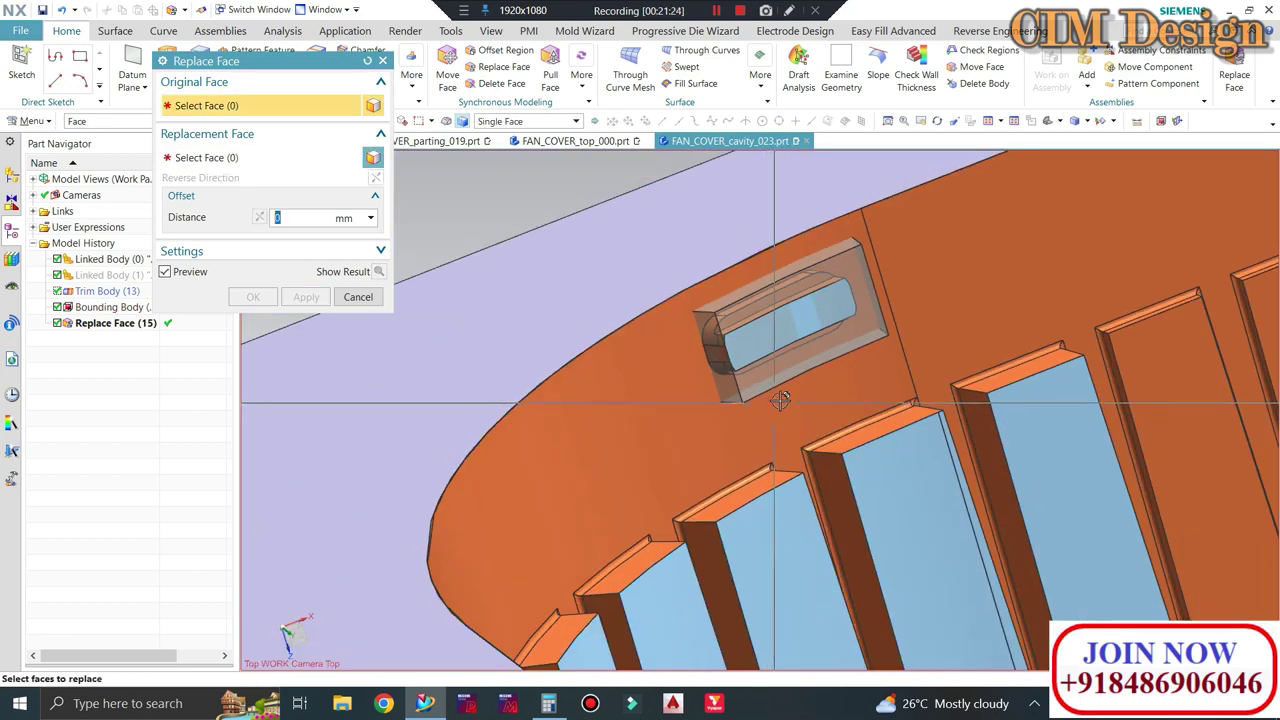
Replace the pocket's right side face with a Trim Body face picked from the list
{"action": "middle_click_drag", "start_coordinate": [780, 400], "coordinate": [786, 386]}
{"action": "scroll", "coordinate": [788, 382], "scroll_direction": "up", "scroll_amount": 3}
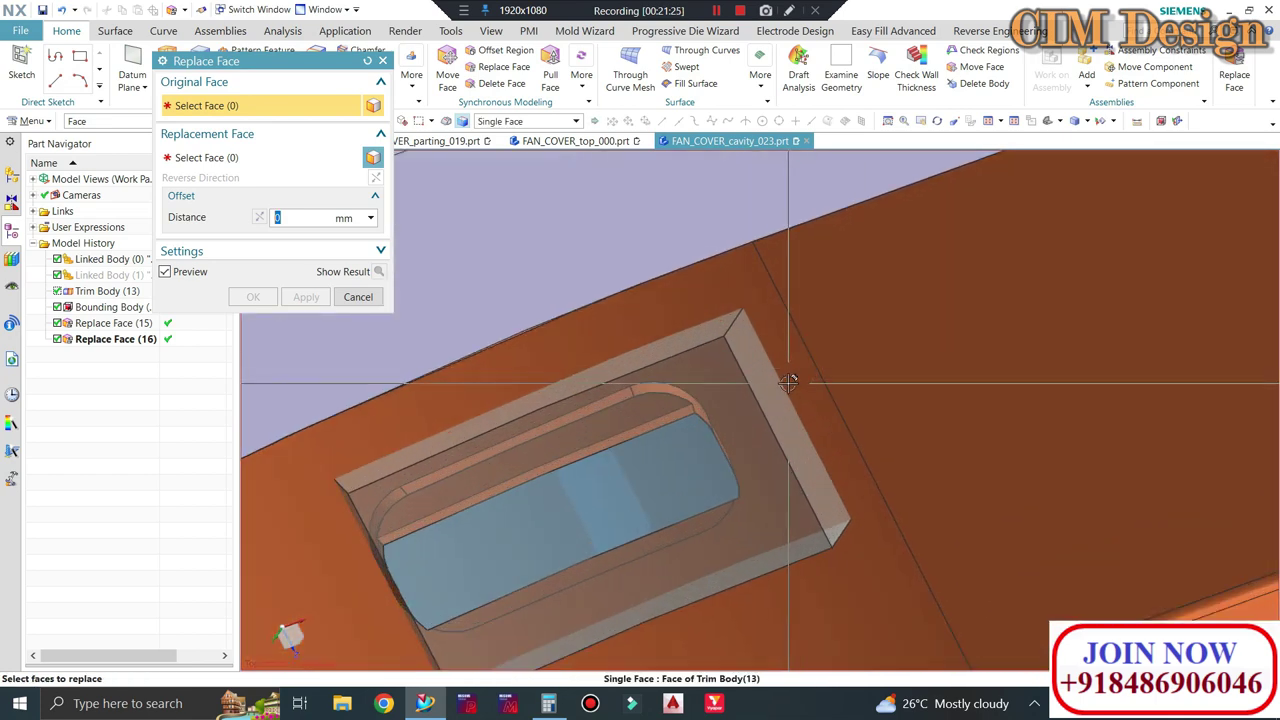
{"action": "left_click", "coordinate": [760, 428]}
{"action": "middle_click_drag", "start_coordinate": [760, 428], "coordinate": [722, 445]}
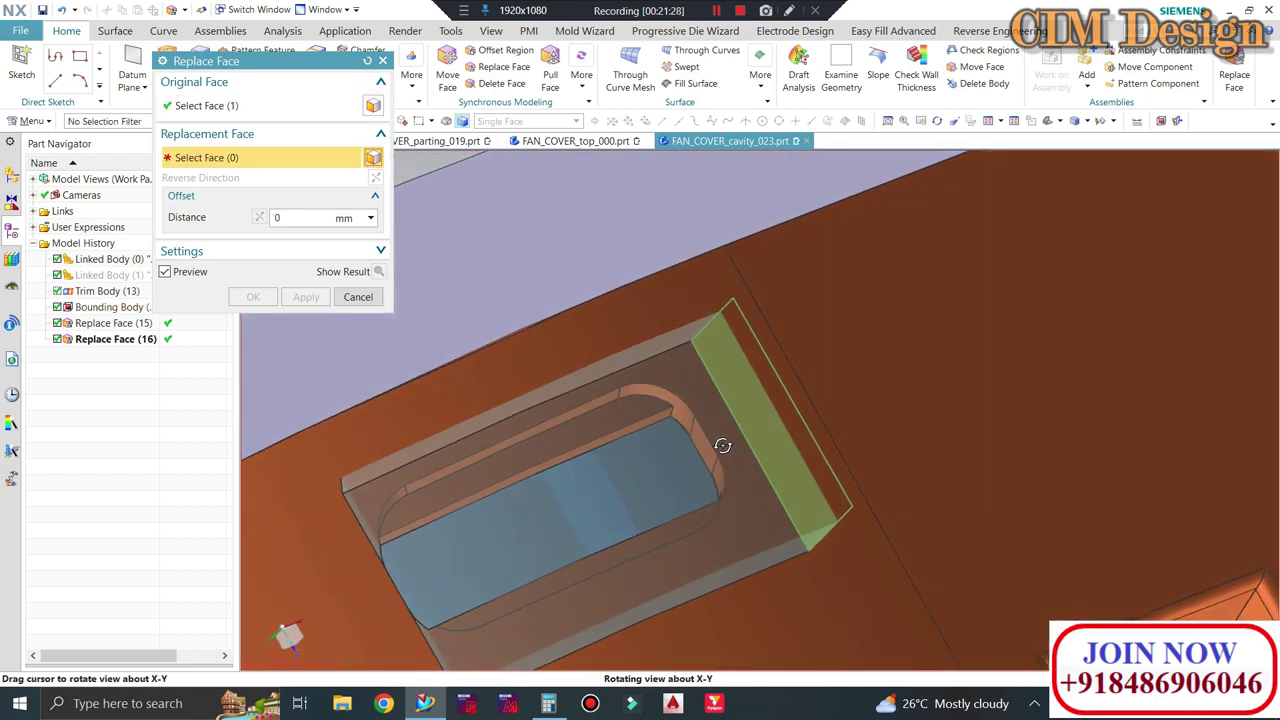
{"action": "right_click", "coordinate": [706, 440]}
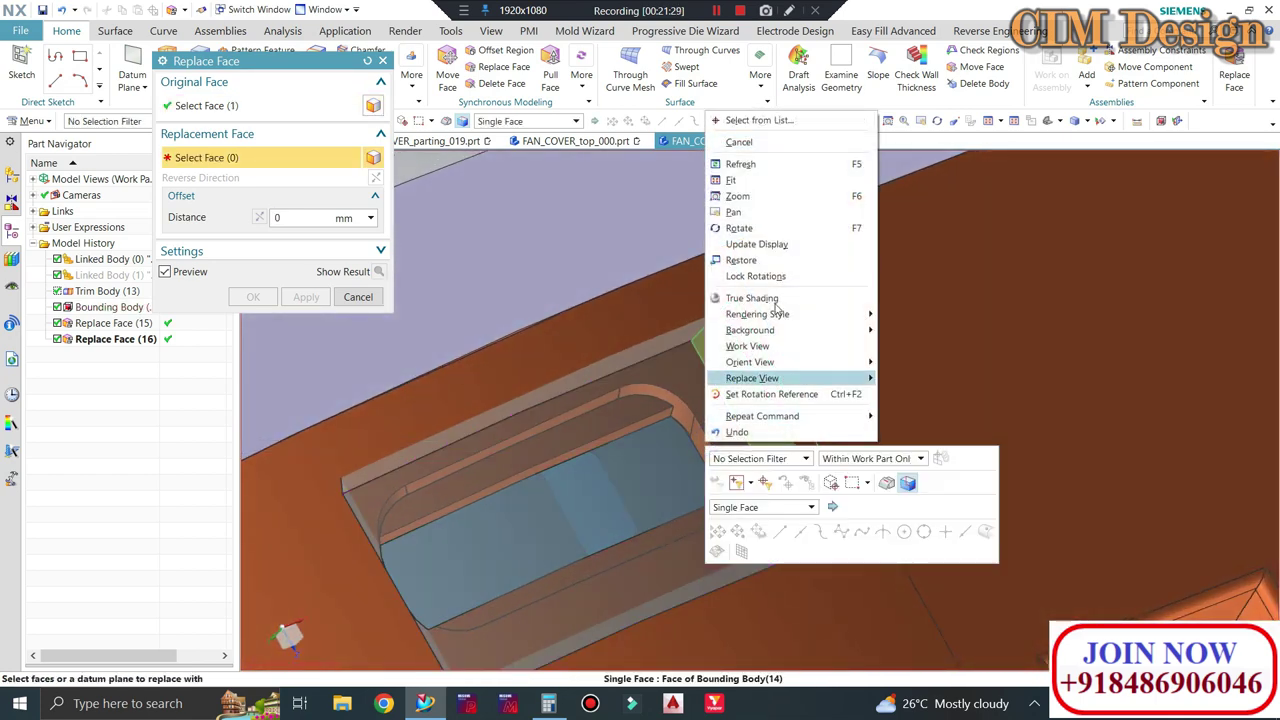
{"action": "left_click", "coordinate": [760, 120]}
{"action": "left_click", "coordinate": [940, 256]}
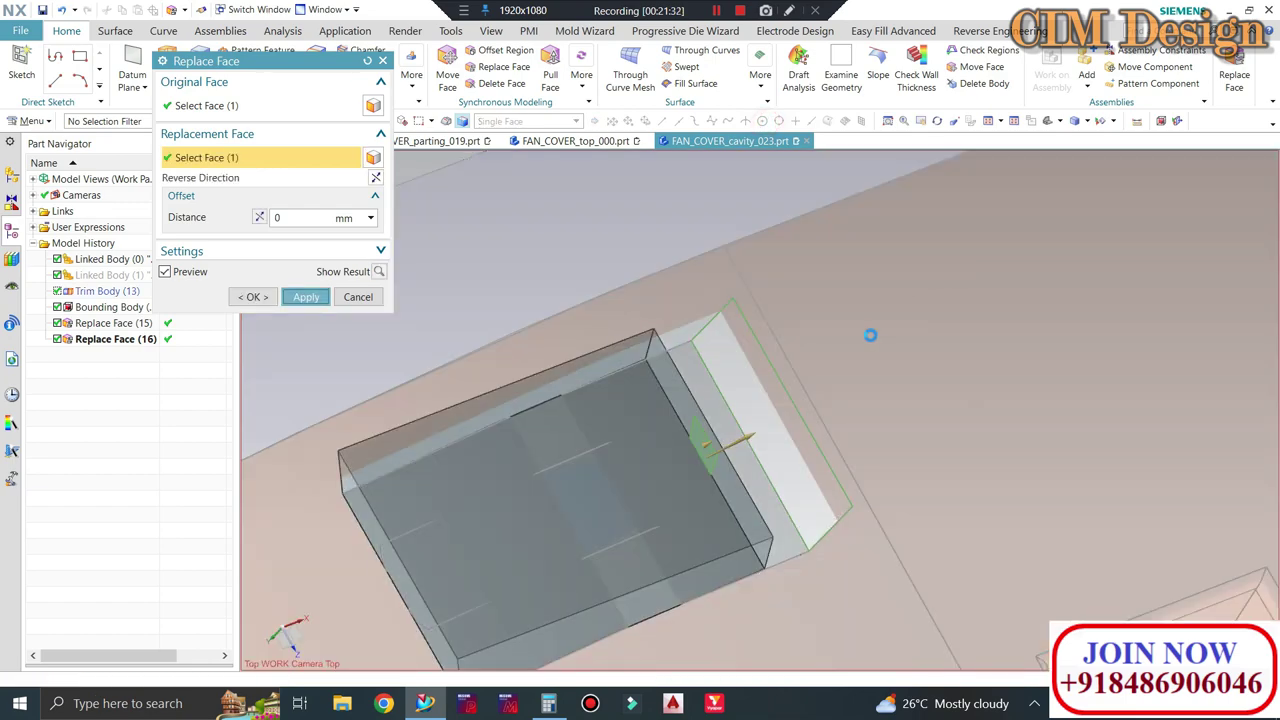
{"action": "mouse_move", "coordinate": [870, 335]}
{"action": "middle_mouse_down"}
{"action": "mouse_move", "coordinate": [832, 357]}
{"action": "mouse_move", "coordinate": [860, 374]}
{"action": "mouse_move", "coordinate": [823, 349]}
{"action": "mouse_move", "coordinate": [849, 371]}
{"action": "mouse_move", "coordinate": [843, 391]}
{"action": "mouse_move", "coordinate": [571, 337]}
{"action": "middle_mouse_up"}
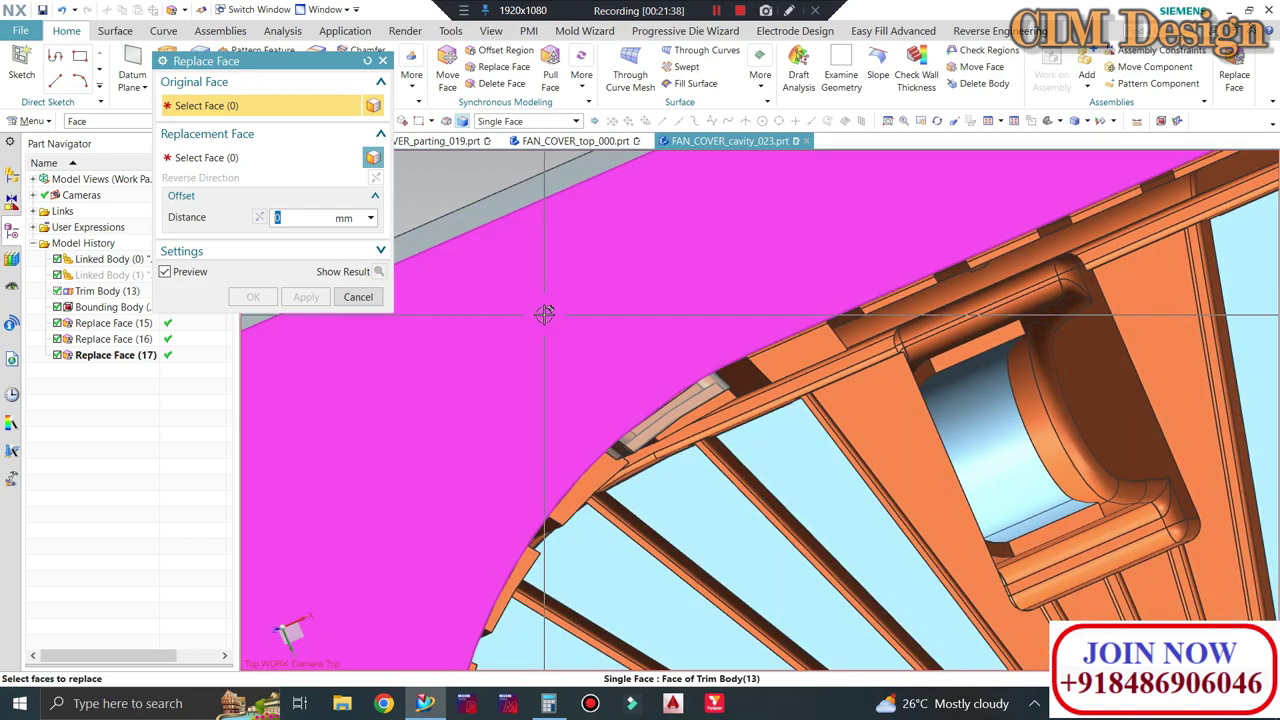
{"action": "left_click", "coordinate": [358, 297]}
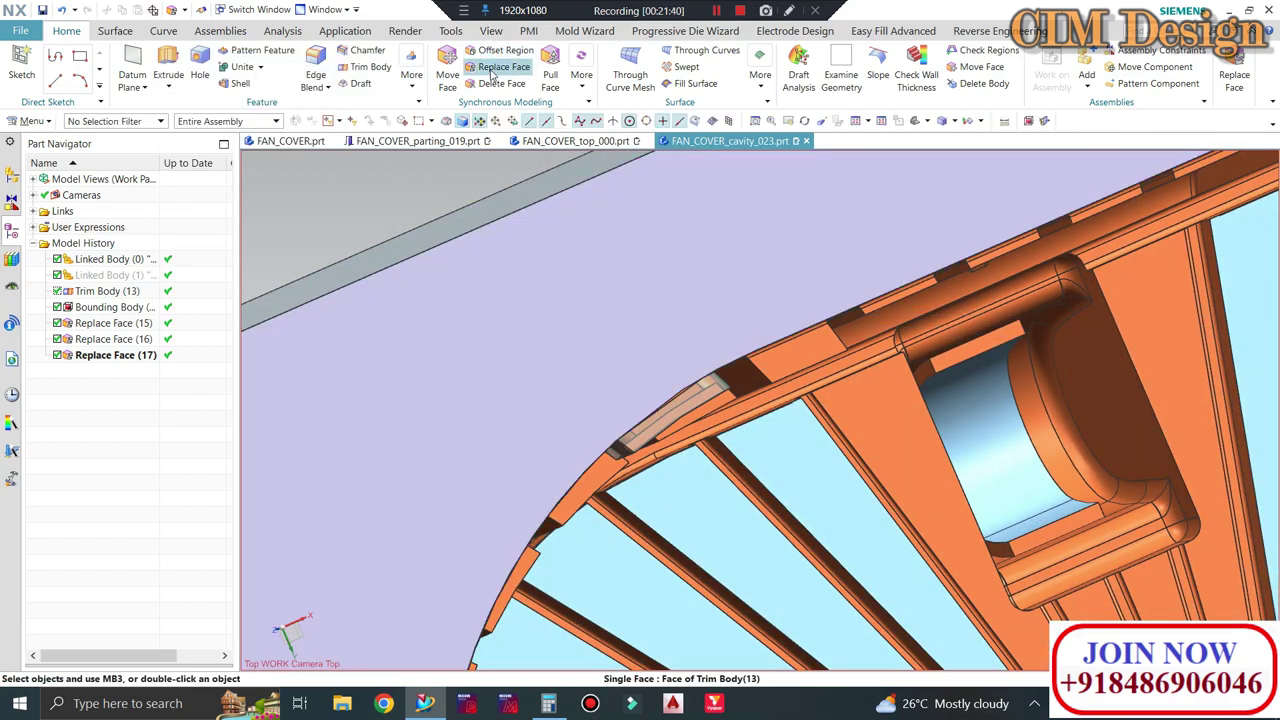
Make the body 40% translucent with Edit Object Display (Ctrl+J)
{"action": "left_click", "coordinate": [490, 72]}
{"action": "key", "text": "Escape"}
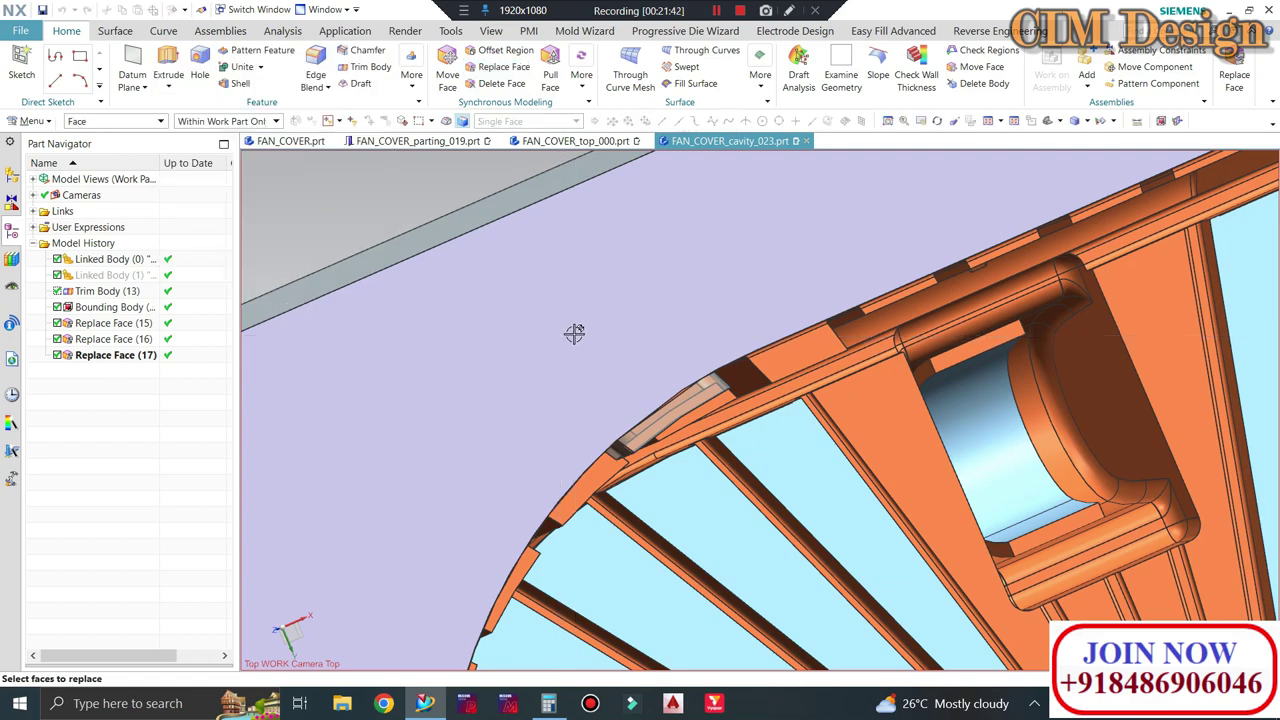
{"action": "key", "text": "ctrl+j"}
{"action": "middle_click", "coordinate": [590, 355]}
{"action": "left_click", "coordinate": [337, 274]}
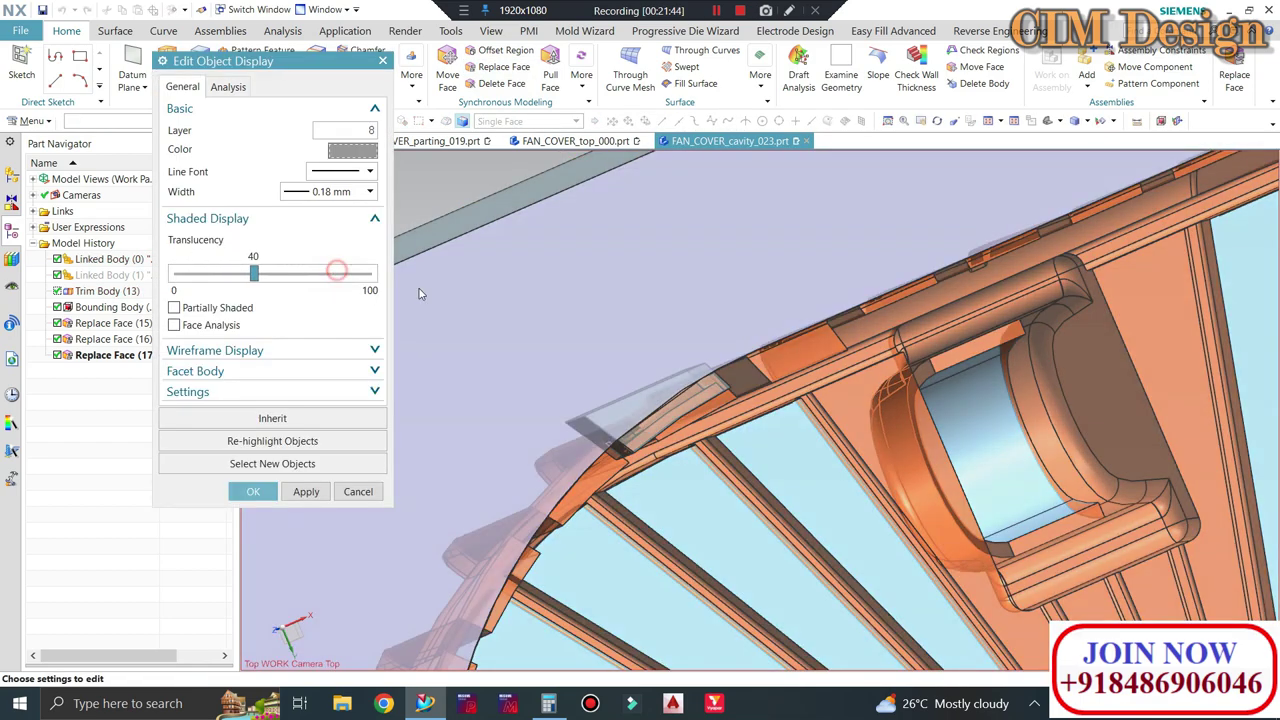
{"action": "left_click", "coordinate": [253, 491]}
Replace a fourth Bounding Body face, picked from QuickPick, with the large Trim Body face
{"action": "mouse_move", "coordinate": [700, 280]}
{"action": "middle_mouse_down"}
{"action": "mouse_move", "coordinate": [739, 302]}
{"action": "mouse_move", "coordinate": [674, 373]}
{"action": "middle_mouse_up"}
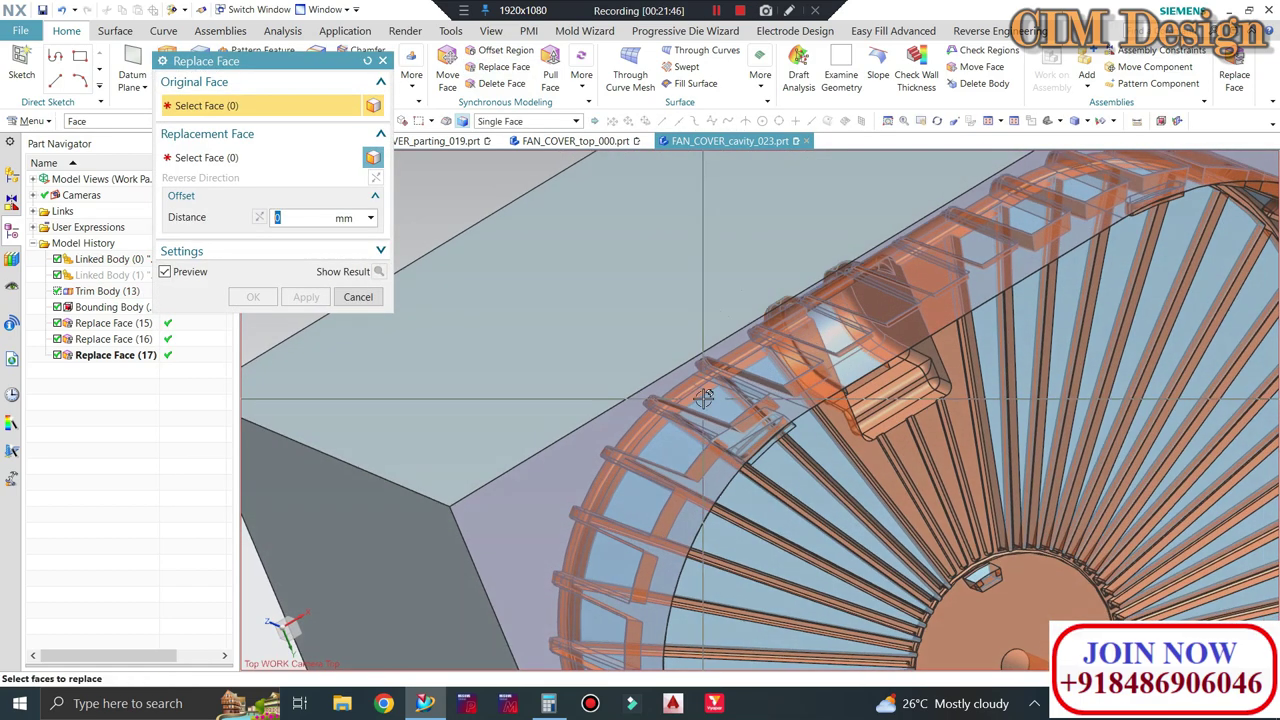
{"action": "scroll", "coordinate": [674, 373], "scroll_direction": "up", "scroll_amount": 2}
{"action": "scroll", "coordinate": [674, 373], "scroll_direction": "up", "scroll_amount": 3}
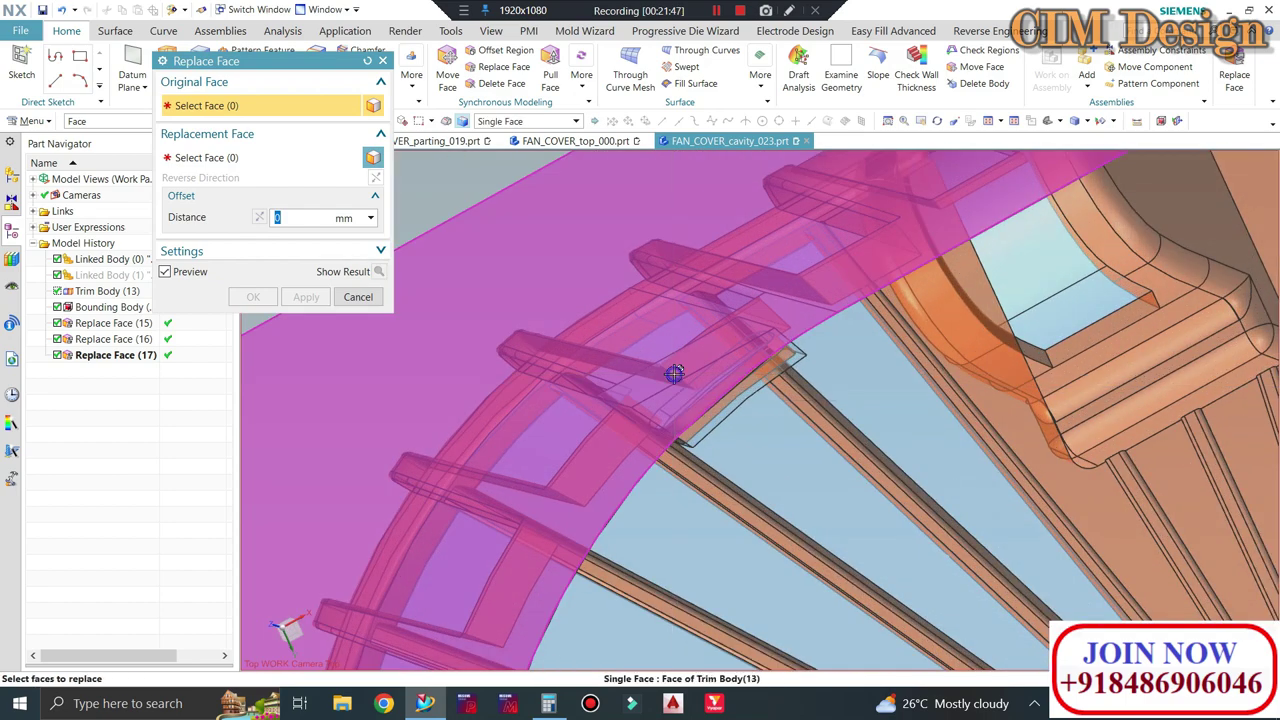
{"action": "right_click", "coordinate": [674, 373]}
{"action": "left_click", "coordinate": [728, 55]}
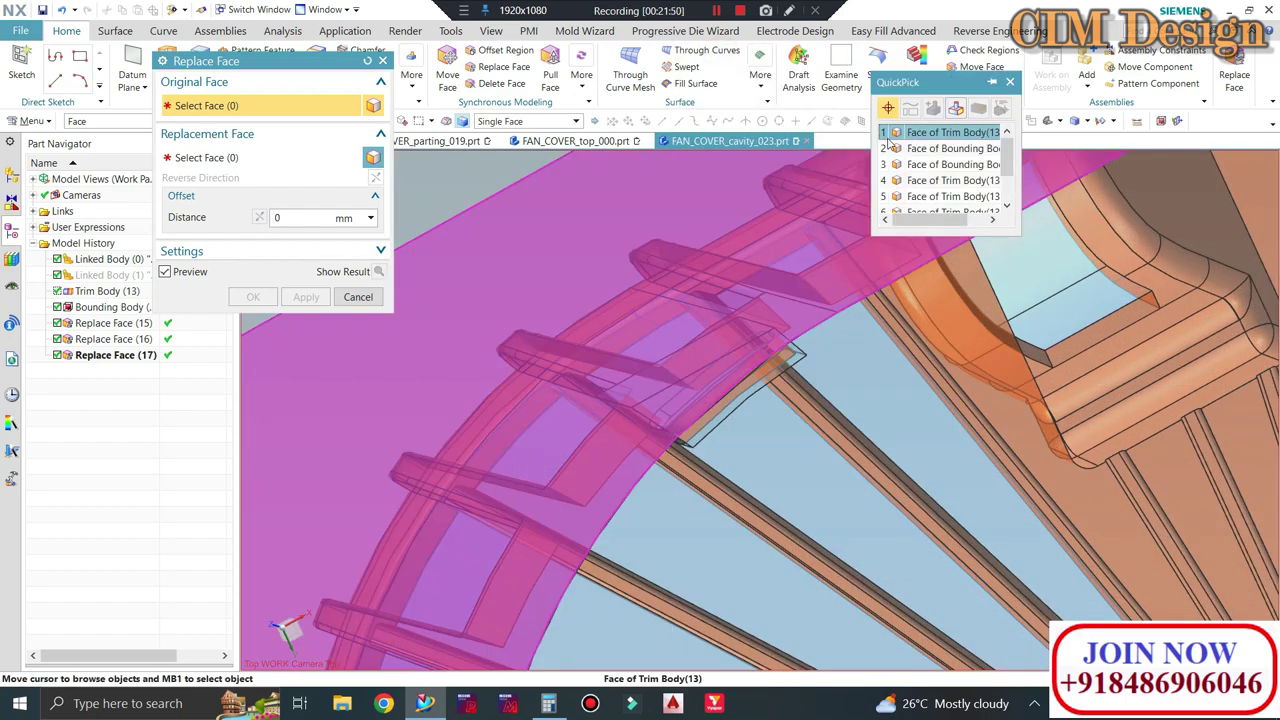
{"action": "left_click", "coordinate": [930, 146]}
{"action": "scroll", "coordinate": [905, 348], "scroll_direction": "down", "scroll_amount": 3}
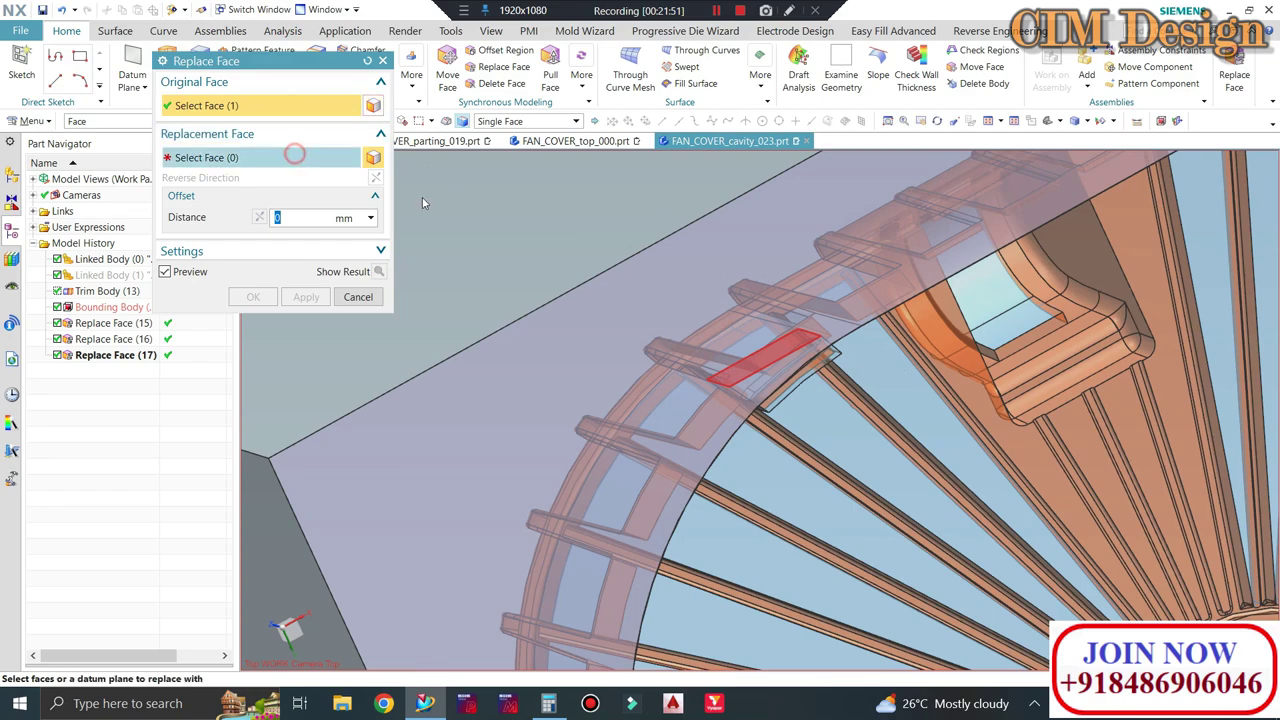
{"action": "left_click", "coordinate": [352, 346]}
{"action": "left_click", "coordinate": [252, 297]}
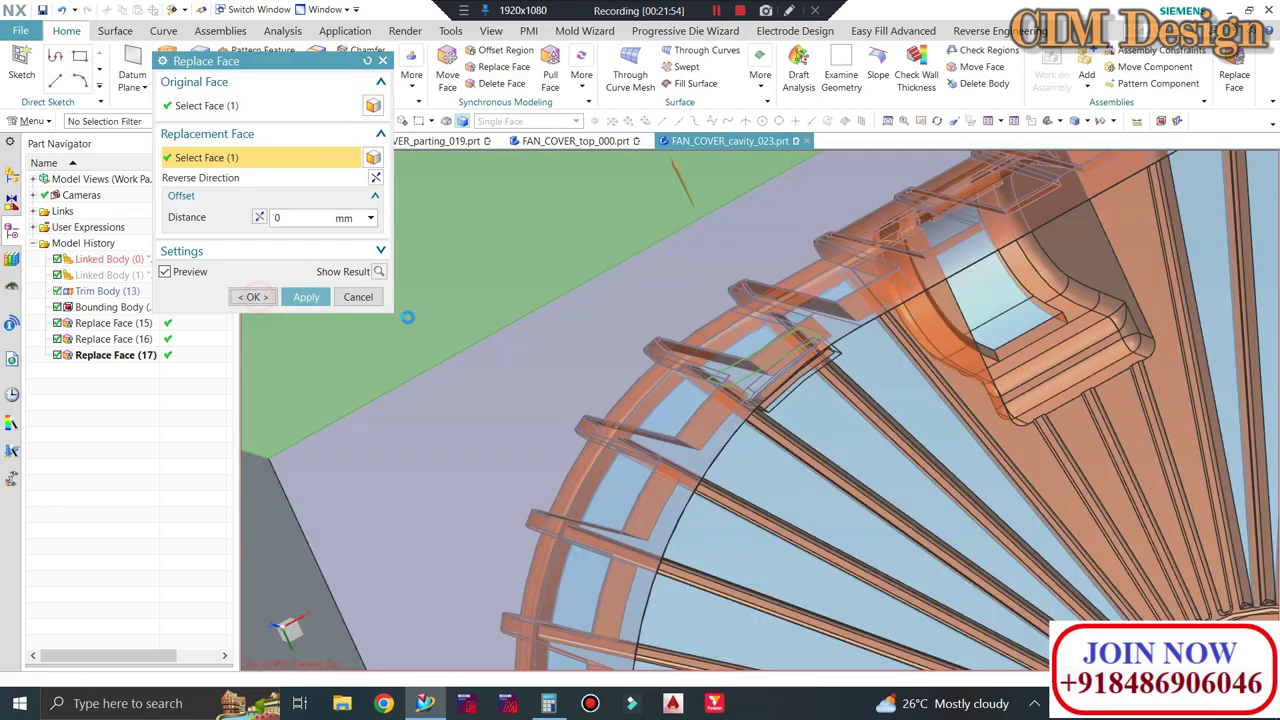
{"action": "mouse_move", "coordinate": [554, 323]}
{"action": "middle_mouse_down"}
{"action": "mouse_move", "coordinate": [563, 214]}
{"action": "mouse_move", "coordinate": [663, 214]}
{"action": "mouse_move", "coordinate": [729, 194]}
{"action": "middle_mouse_up"}
Orbit around the cavity's left edge and back to an isometric view
{"action": "scroll", "coordinate": [505, 333], "scroll_direction": "up", "scroll_amount": 5}
{"action": "scroll", "coordinate": [505, 333], "scroll_direction": "down", "scroll_amount": 3}
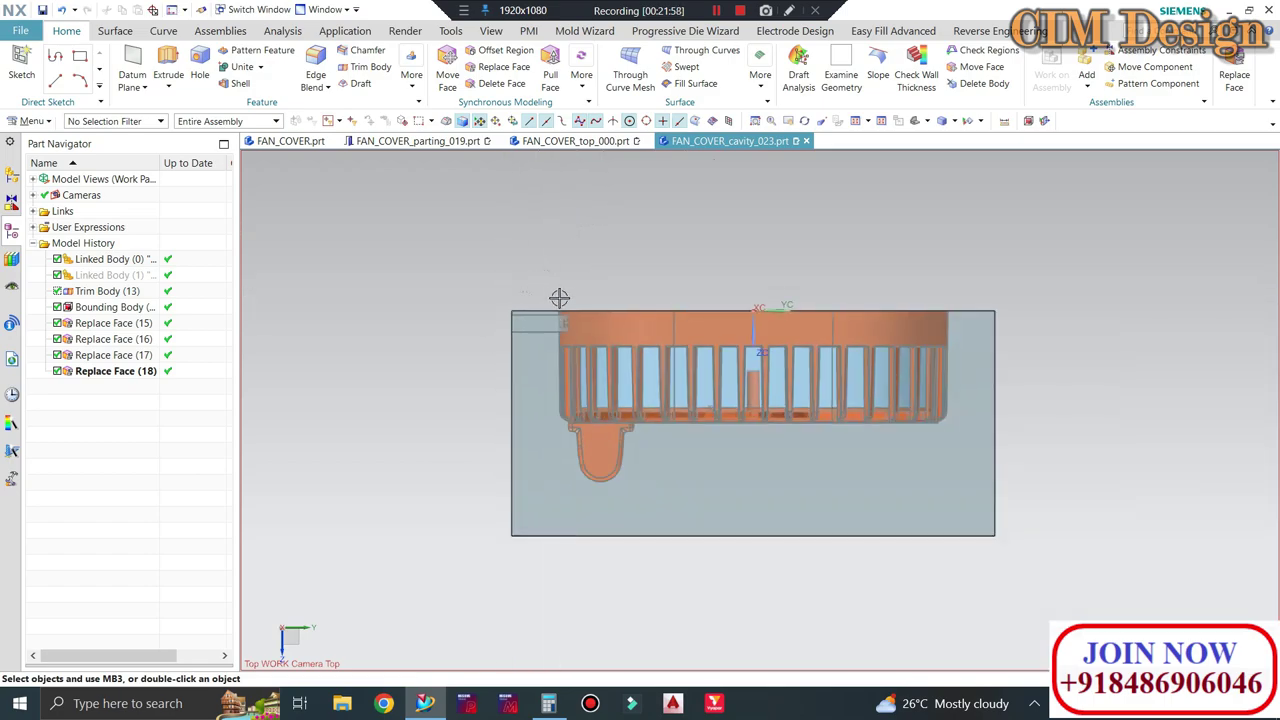
{"action": "middle_click_drag", "start_coordinate": [560, 294], "coordinate": [474, 471]}
{"action": "scroll", "coordinate": [487, 404], "scroll_direction": "up", "scroll_amount": 4}
{"action": "middle_click_drag", "start_coordinate": [487, 404], "coordinate": [500, 434]}
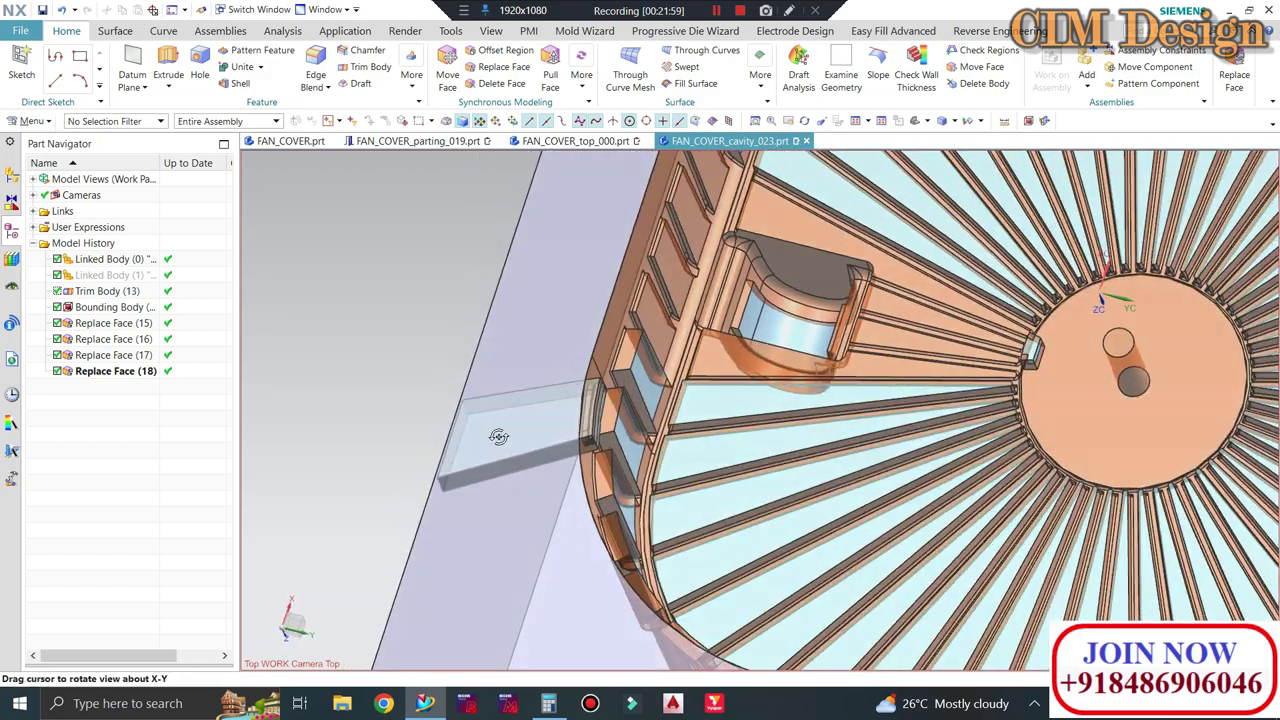
{"action": "scroll", "coordinate": [511, 389], "scroll_direction": "up", "scroll_amount": 3}
{"action": "middle_click_drag", "start_coordinate": [511, 389], "coordinate": [586, 303]}
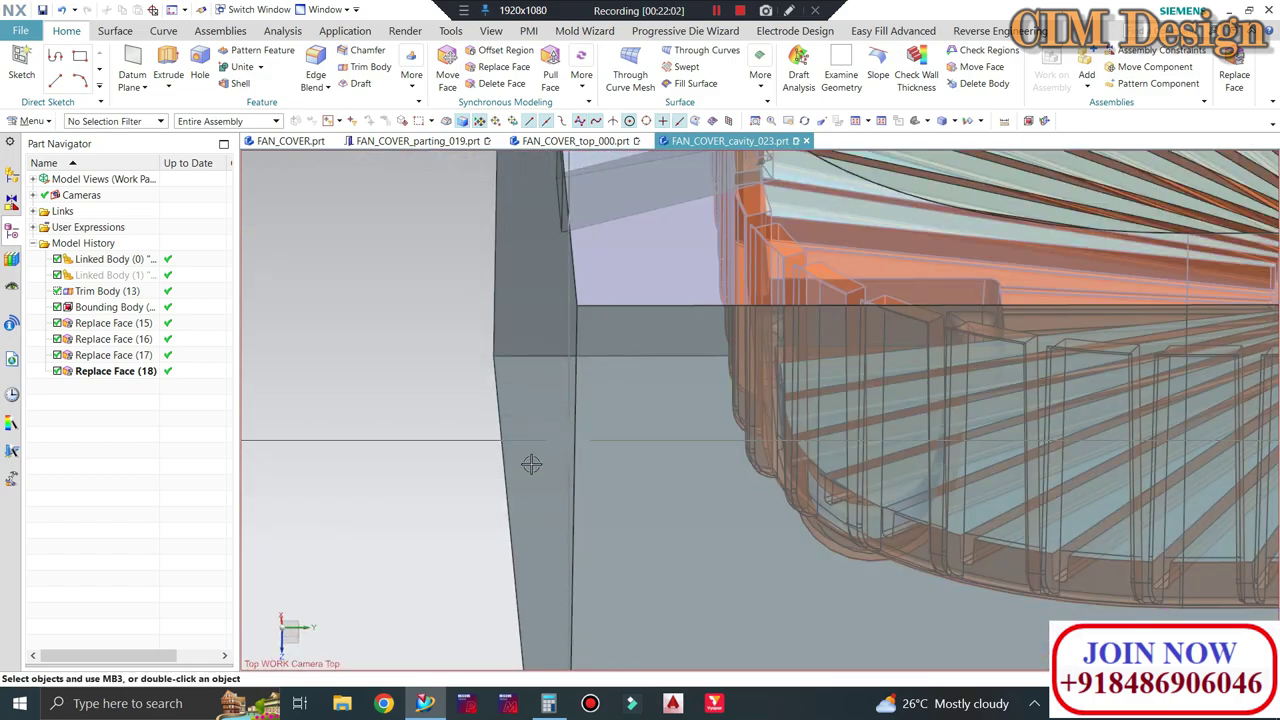
{"action": "mouse_move", "coordinate": [531, 464]}
{"action": "middle_mouse_down"}
{"action": "mouse_move", "coordinate": [600, 357]}
{"action": "mouse_move", "coordinate": [651, 380]}
{"action": "mouse_move", "coordinate": [707, 291]}
{"action": "middle_mouse_up"}
{"action": "scroll", "coordinate": [600, 357], "scroll_direction": "down", "scroll_amount": 2}
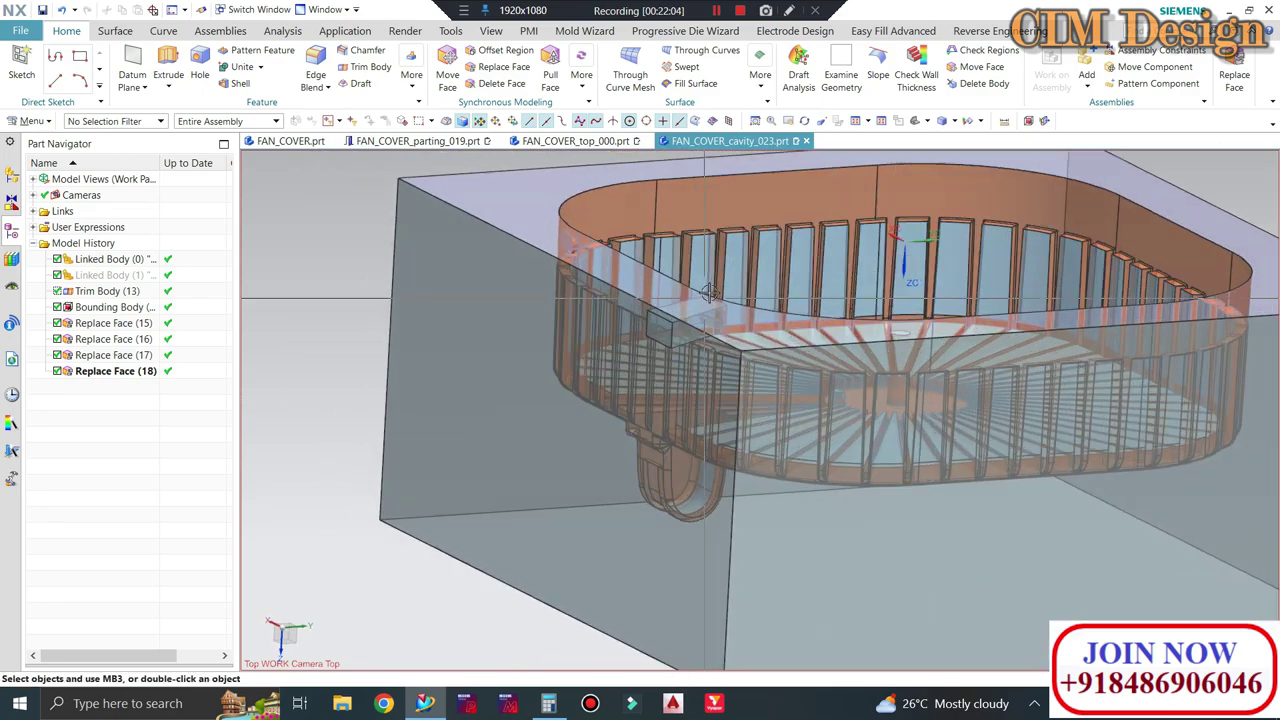
{"action": "scroll", "coordinate": [707, 291], "scroll_direction": "up", "scroll_amount": 3}
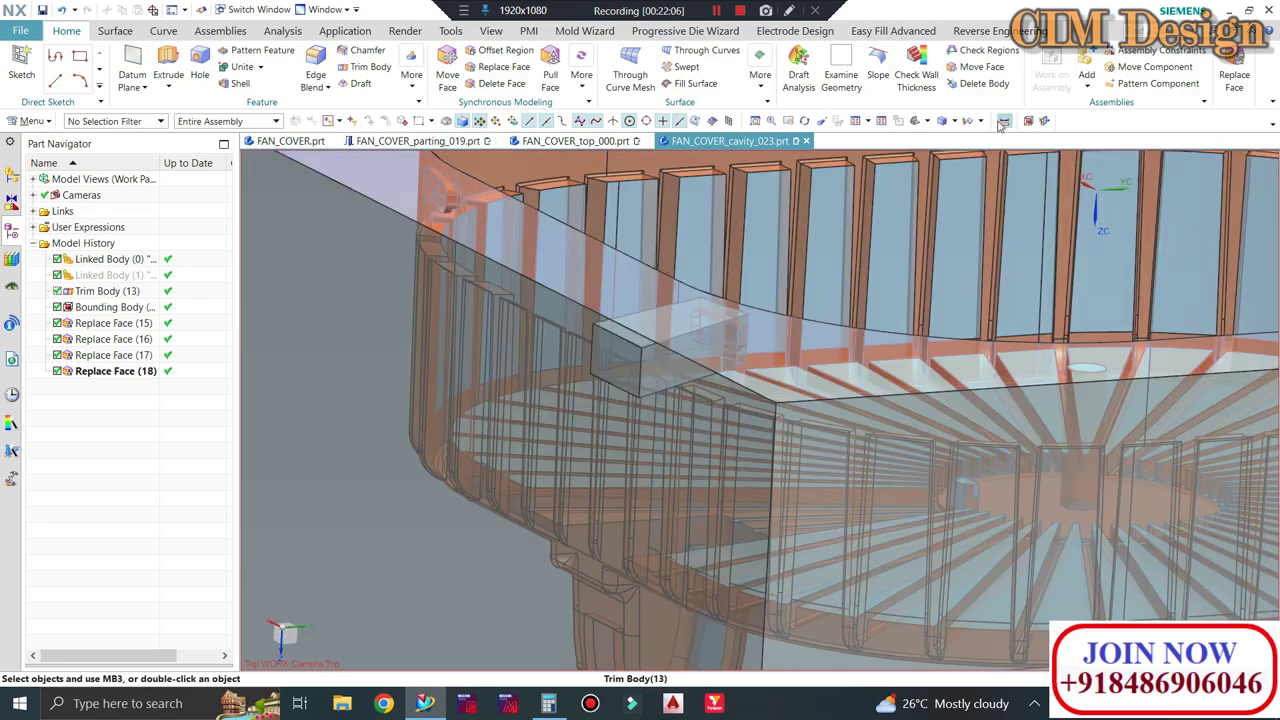
Measure the projected distance from the block corner to the Trim Body face: 2.2157 mm
{"action": "left_click", "coordinate": [1003, 121]}
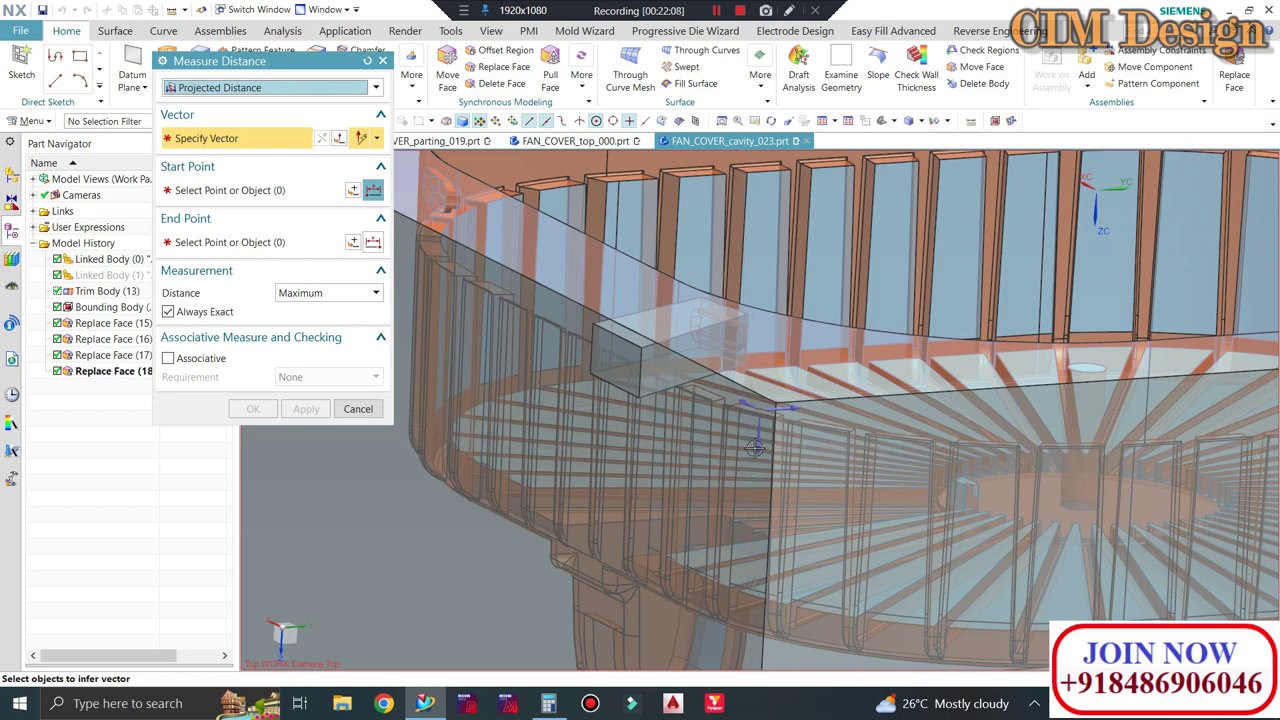
{"action": "scroll", "coordinate": [612, 336], "scroll_direction": "up", "scroll_amount": 2}
{"action": "left_click", "coordinate": [610, 330]}
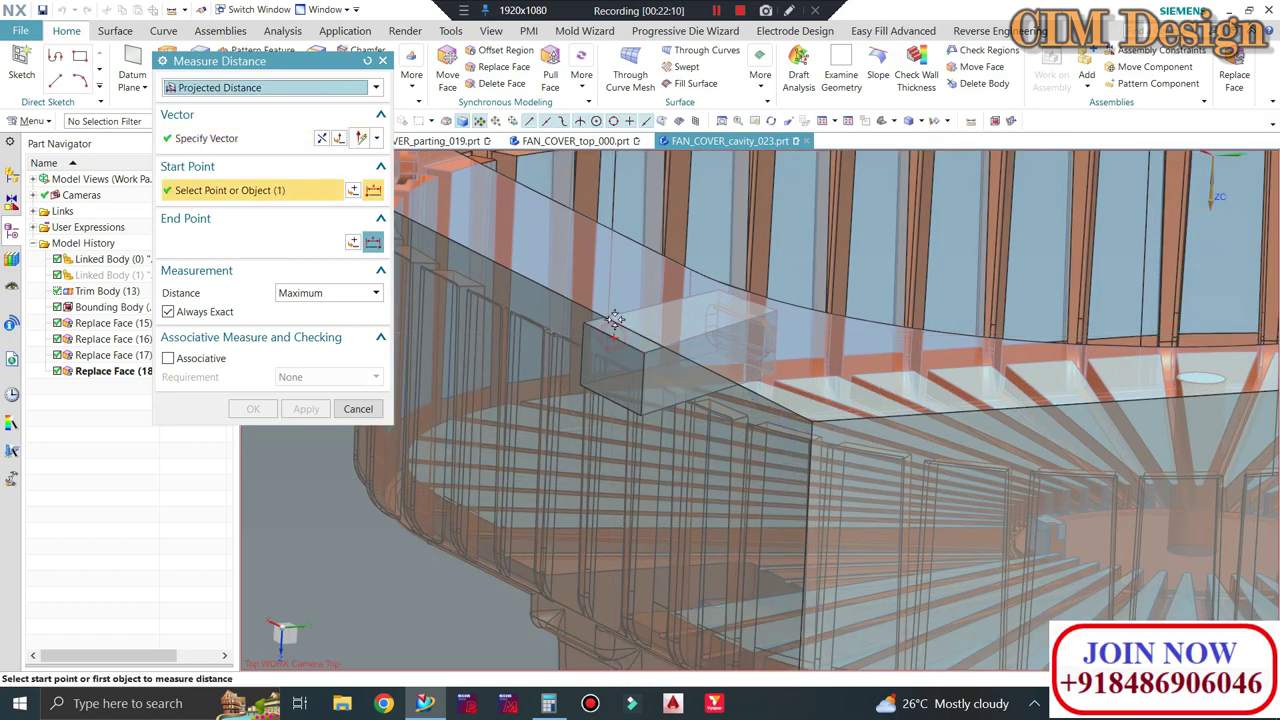
{"action": "left_click", "coordinate": [607, 328]}
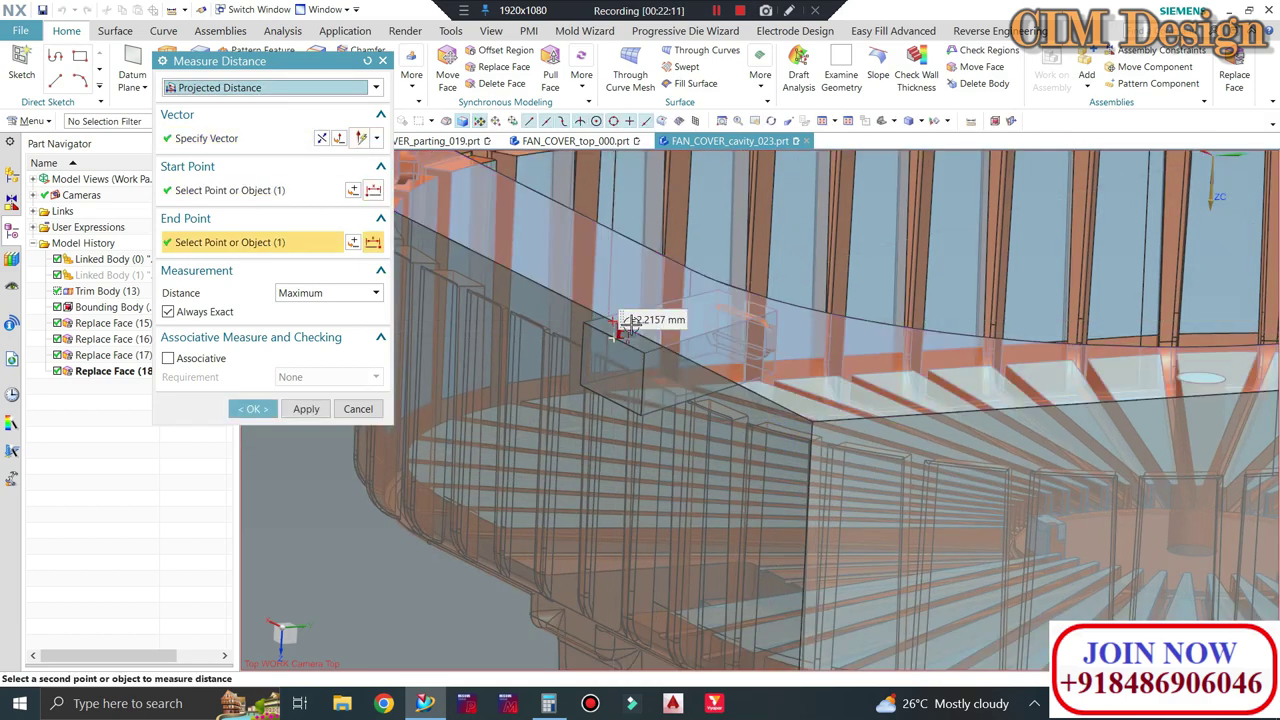
{"action": "scroll", "coordinate": [627, 322], "scroll_direction": "up", "scroll_amount": 2}
{"action": "scroll", "coordinate": [687, 275], "scroll_direction": "up", "scroll_amount": 2}
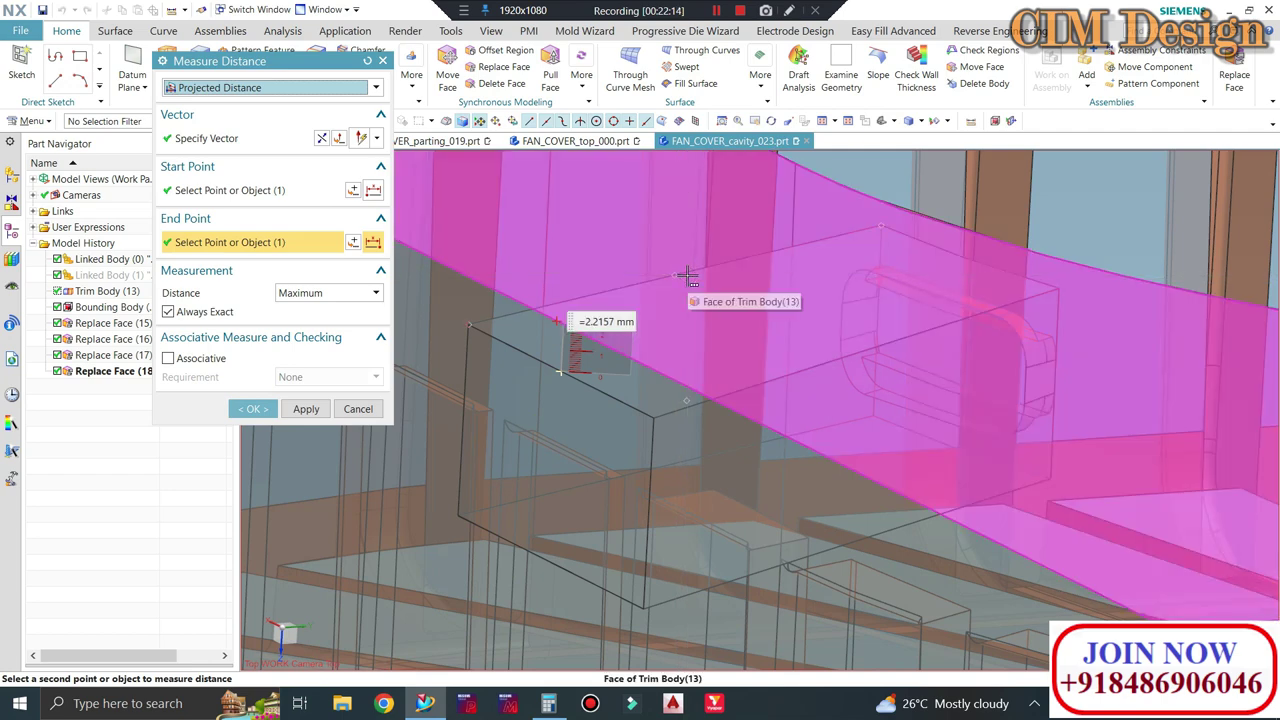
{"action": "middle_click_drag", "start_coordinate": [716, 276], "coordinate": [808, 251]}
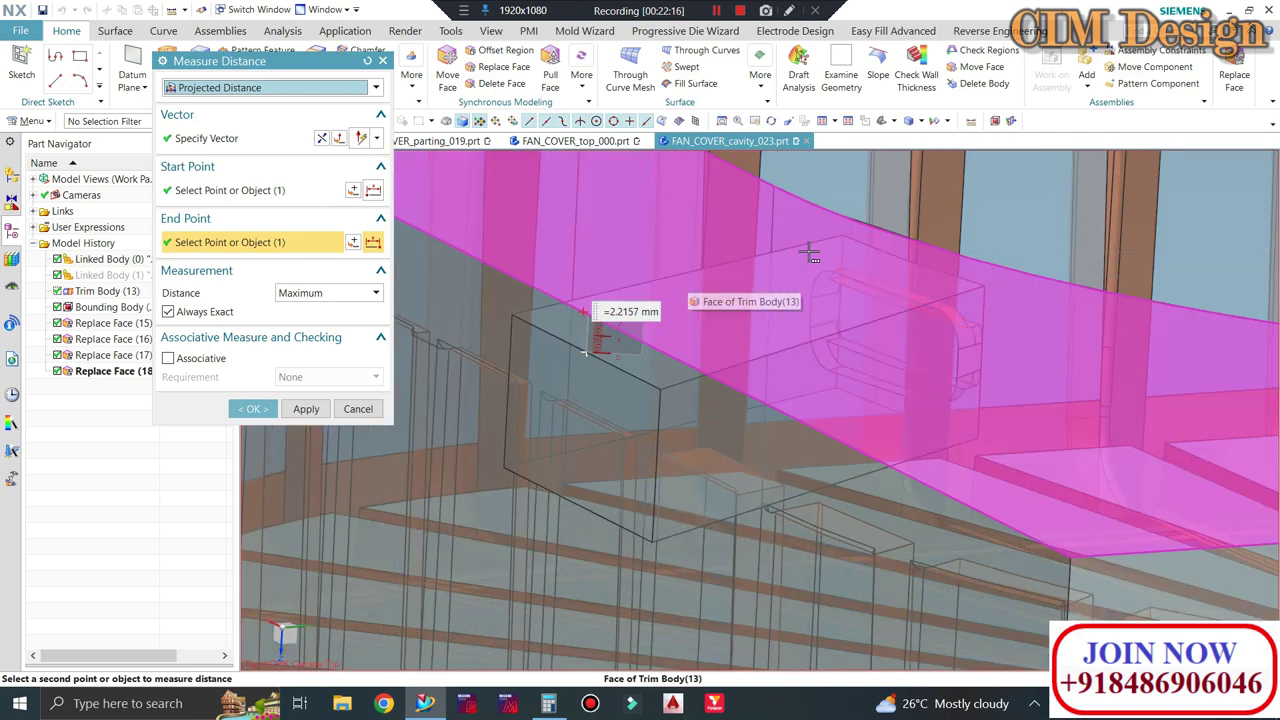
{"action": "middle_click", "coordinate": [755, 271]}
{"action": "mouse_move", "coordinate": [731, 262]}
{"action": "middle_mouse_down"}
{"action": "mouse_move", "coordinate": [755, 271]}
{"action": "mouse_move", "coordinate": [578, 296]}
{"action": "middle_mouse_up"}
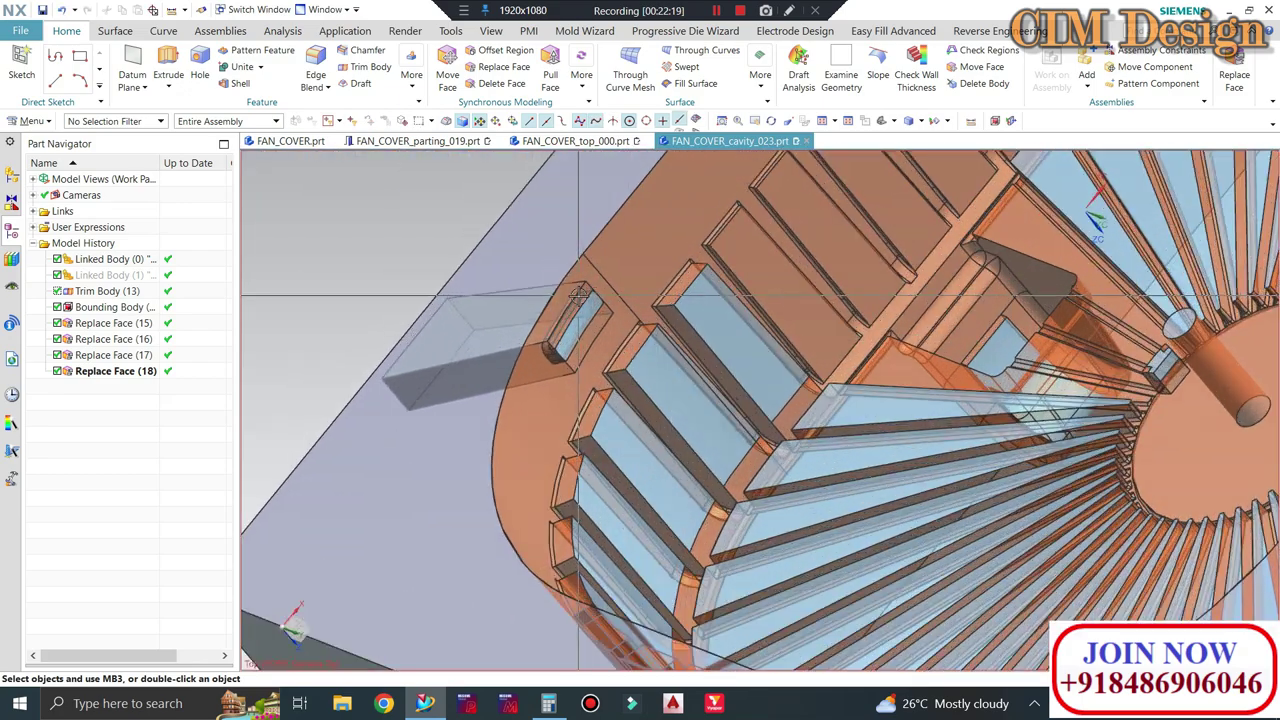
Orbit and zoom around the slot's bounding block, the rim pockets and the radial fins
{"action": "scroll", "coordinate": [578, 296], "scroll_direction": "up", "scroll_amount": 2}
{"action": "scroll", "coordinate": [500, 330], "scroll_direction": "up", "scroll_amount": 2}
{"action": "scroll", "coordinate": [390, 376], "scroll_direction": "up", "scroll_amount": 1}
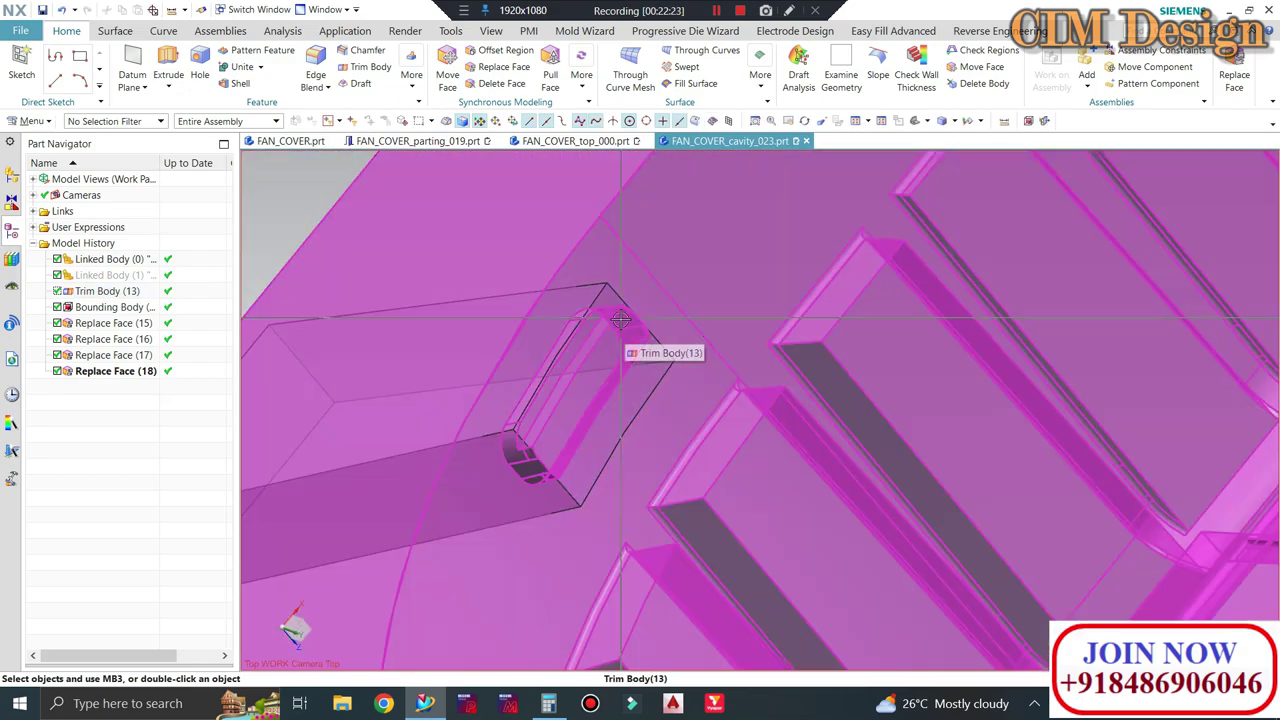
{"action": "mouse_move", "coordinate": [626, 333]}
{"action": "middle_mouse_down"}
{"action": "mouse_move", "coordinate": [668, 364]}
{"action": "mouse_move", "coordinate": [672, 320]}
{"action": "middle_mouse_up"}
{"action": "scroll", "coordinate": [677, 280], "scroll_direction": "up", "scroll_amount": 1}
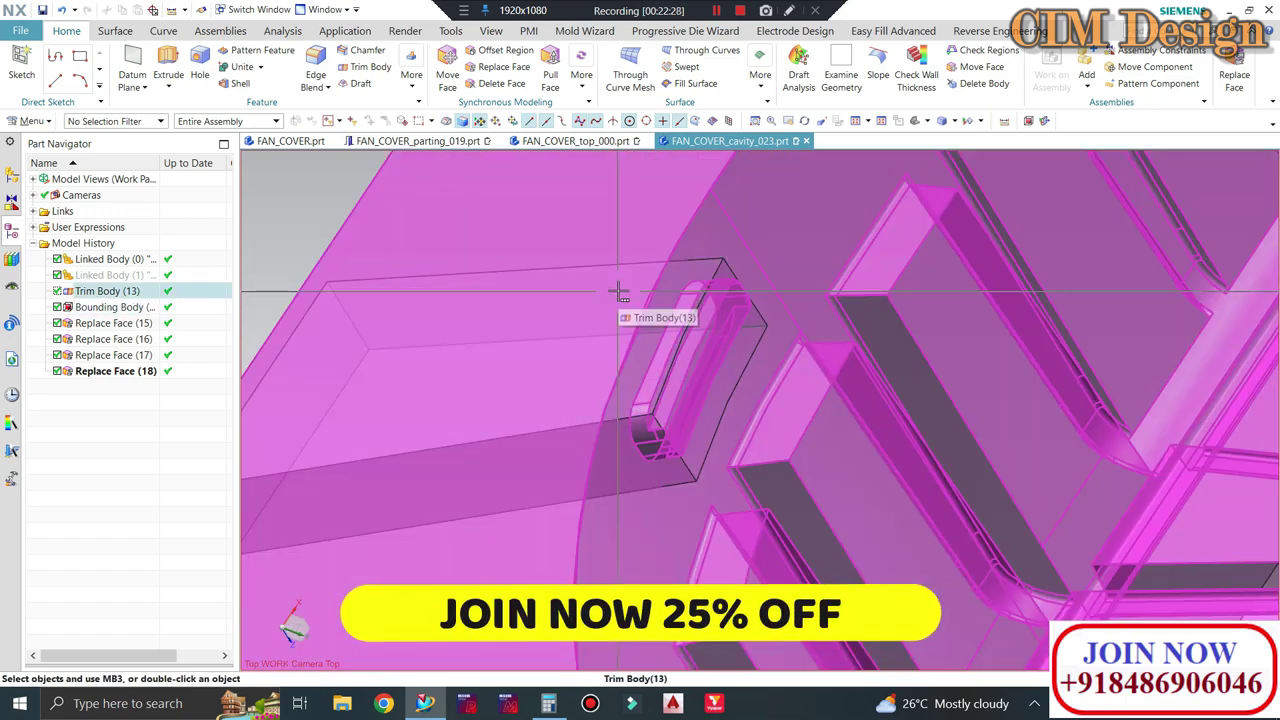
{"action": "scroll", "coordinate": [700, 255], "scroll_direction": "up", "scroll_amount": 2}
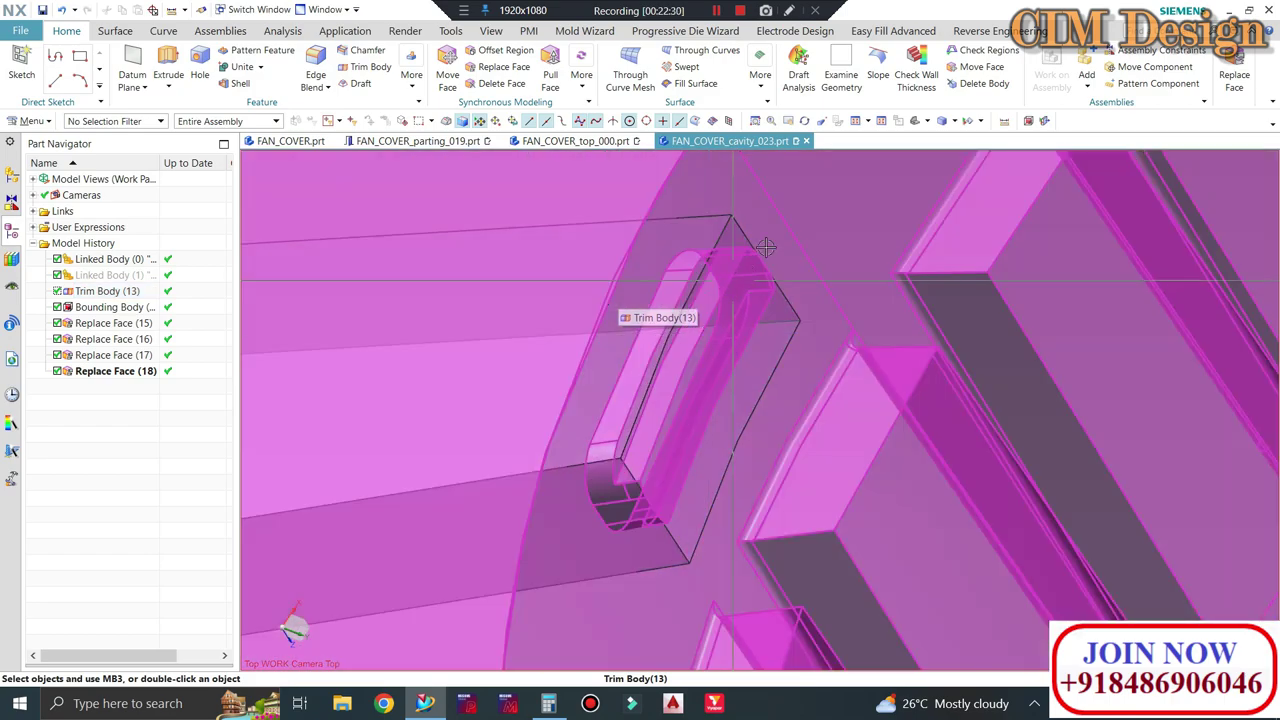
{"action": "scroll", "coordinate": [831, 258], "scroll_direction": "down", "scroll_amount": 2}
{"action": "middle_click_drag", "start_coordinate": [831, 258], "coordinate": [736, 314]}
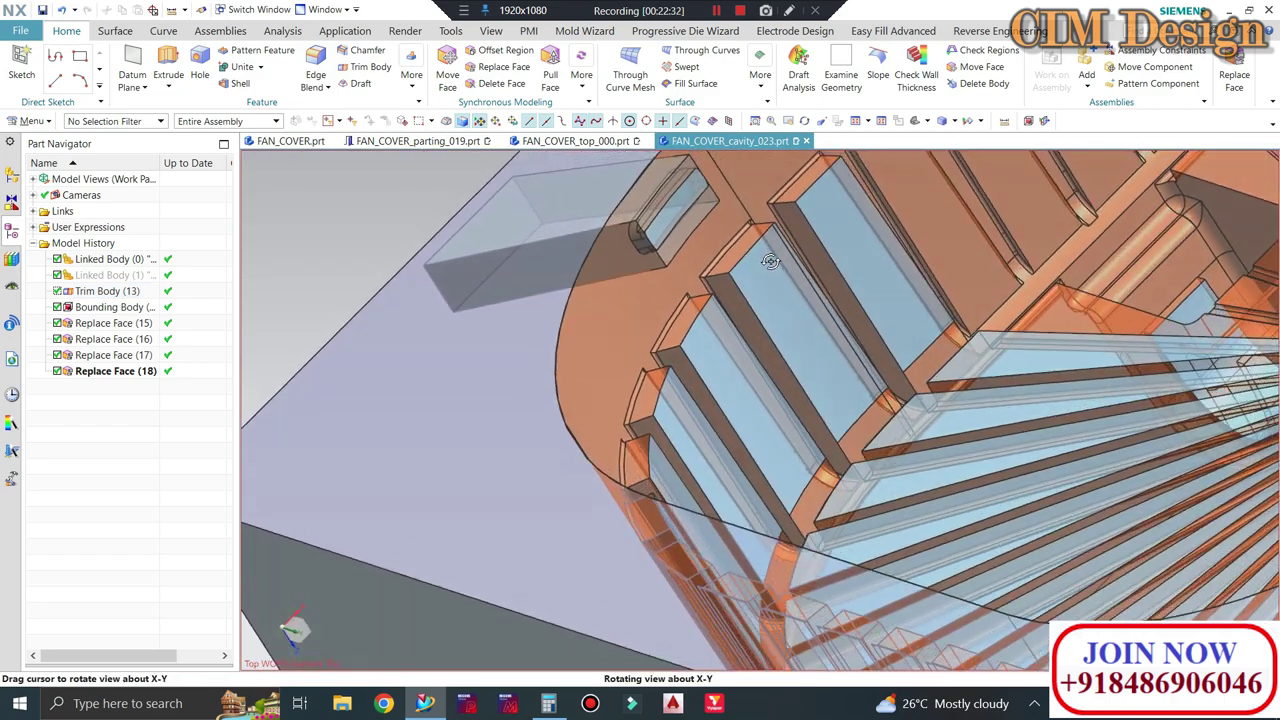
{"action": "scroll", "coordinate": [521, 288], "scroll_direction": "down", "scroll_amount": 2}
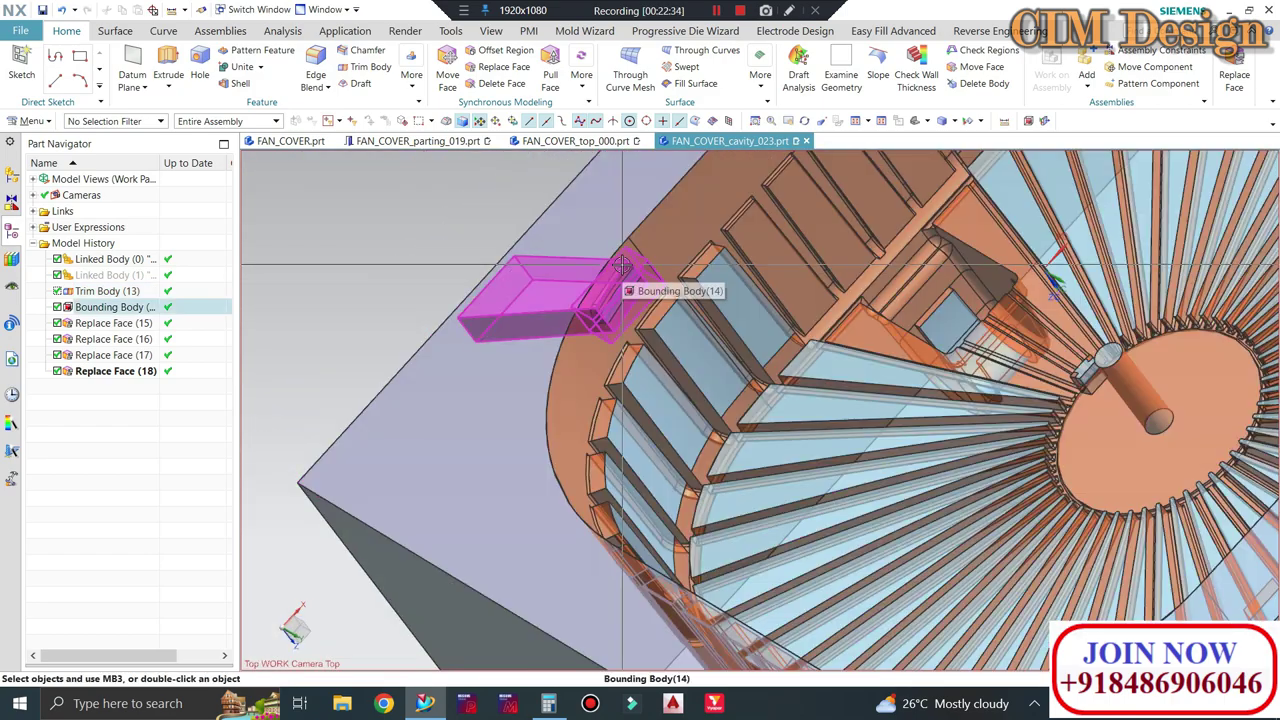
{"action": "scroll", "coordinate": [622, 265], "scroll_direction": "up", "scroll_amount": 2}
{"action": "scroll", "coordinate": [590, 268], "scroll_direction": "up", "scroll_amount": 1}
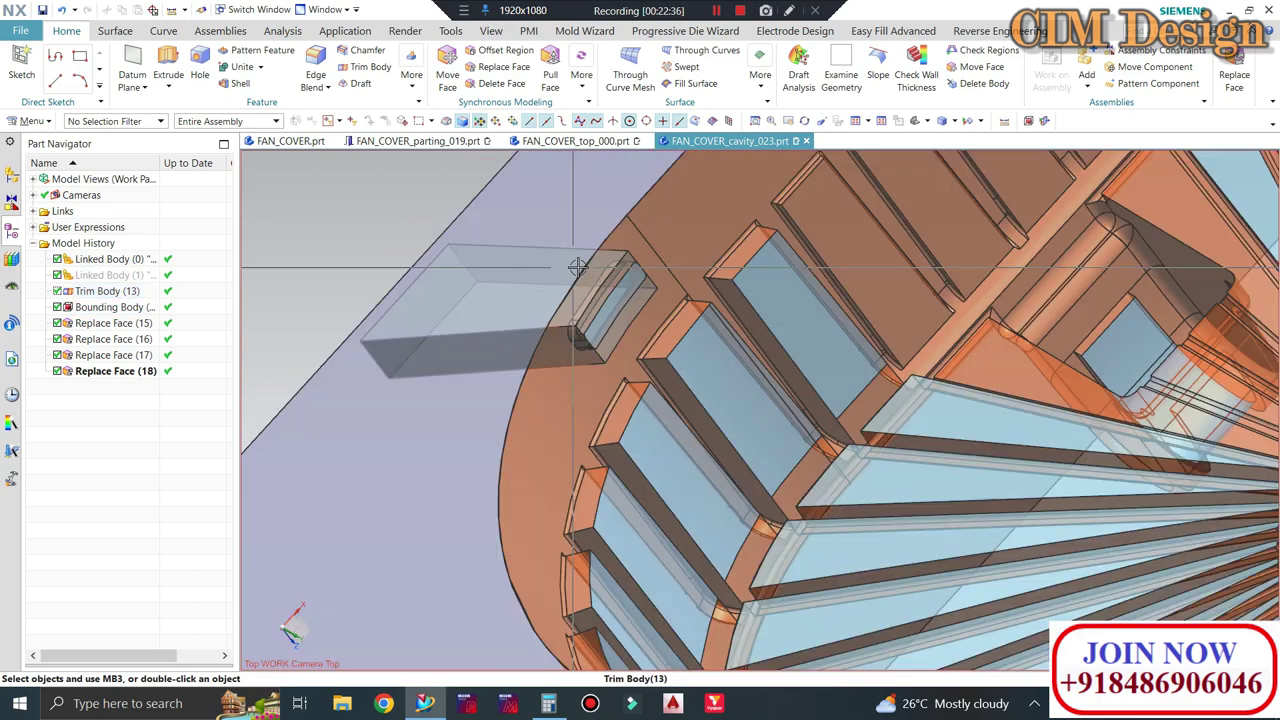
{"action": "middle_click_drag", "start_coordinate": [578, 267], "coordinate": [592, 285]}
{"action": "mouse_move", "coordinate": [512, 313]}
{"action": "middle_mouse_down"}
{"action": "mouse_move", "coordinate": [600, 277]}
{"action": "mouse_move", "coordinate": [643, 288]}
{"action": "middle_mouse_up"}
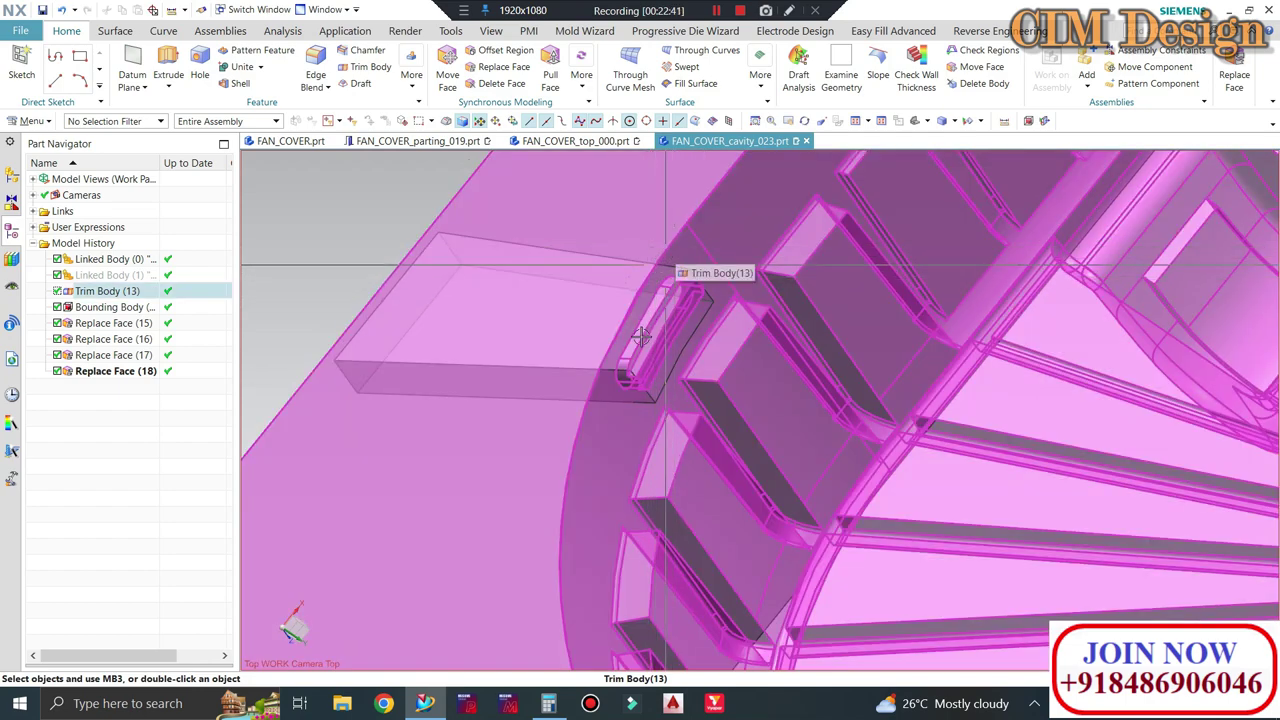
{"action": "mouse_move", "coordinate": [641, 337]}
{"action": "middle_mouse_down"}
{"action": "mouse_move", "coordinate": [606, 277]}
{"action": "mouse_move", "coordinate": [600, 309]}
{"action": "mouse_move", "coordinate": [626, 321]}
{"action": "mouse_move", "coordinate": [632, 384]}
{"action": "mouse_move", "coordinate": [643, 340]}
{"action": "mouse_move", "coordinate": [660, 334]}
{"action": "mouse_move", "coordinate": [638, 333]}
{"action": "middle_mouse_up"}
{"action": "scroll", "coordinate": [640, 320], "scroll_direction": "up", "scroll_amount": 5}
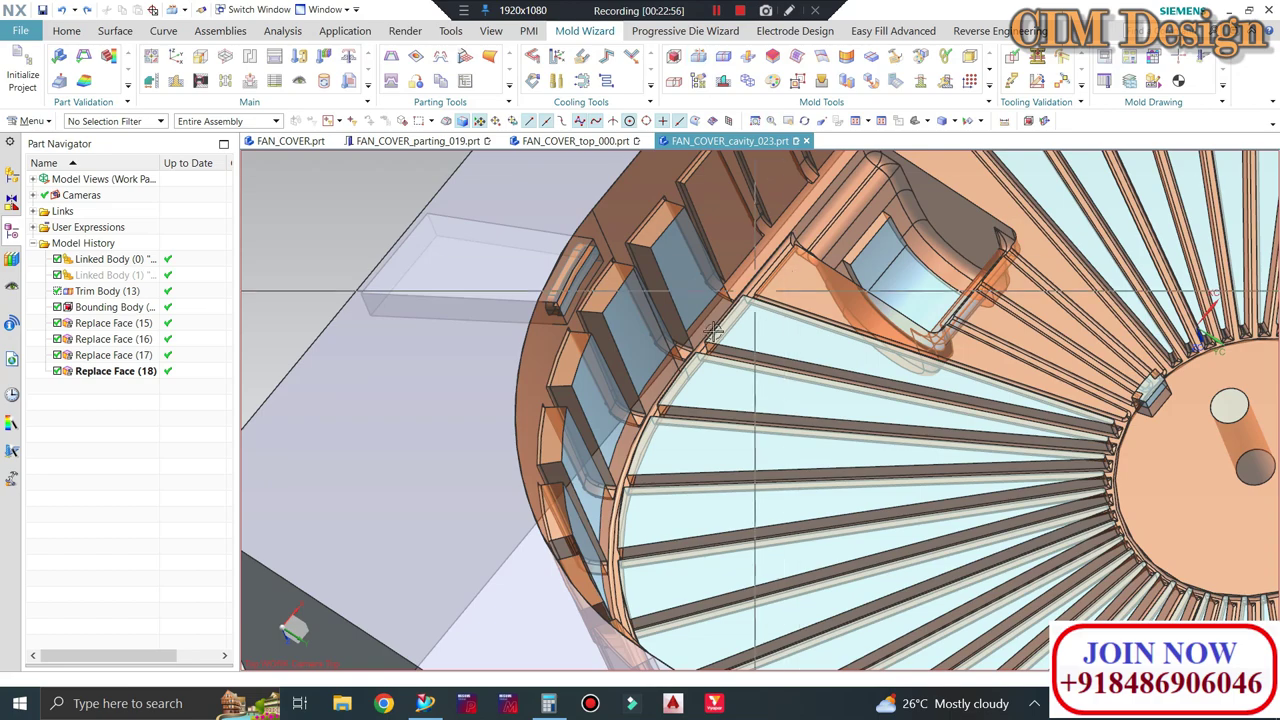
{"action": "scroll", "coordinate": [713, 330], "scroll_direction": "up", "scroll_amount": 3}
{"action": "middle_click_drag", "start_coordinate": [560, 300], "coordinate": [575, 295]}
{"action": "scroll", "coordinate": [590, 272], "scroll_direction": "up", "scroll_amount": 2}
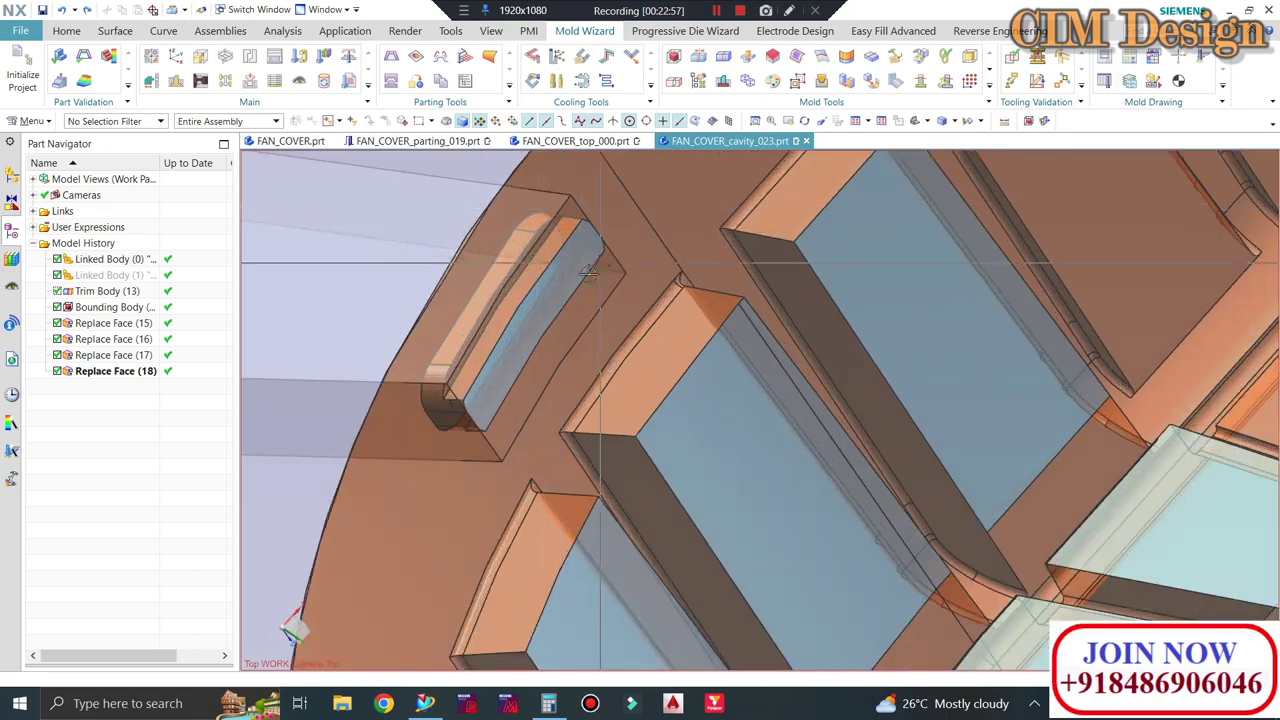
{"action": "scroll", "coordinate": [590, 272], "scroll_direction": "down", "scroll_amount": 2}
{"action": "scroll", "coordinate": [585, 268], "scroll_direction": "down", "scroll_amount": 2}
{"action": "scroll", "coordinate": [570, 255], "scroll_direction": "up", "scroll_amount": 3}
{"action": "scroll", "coordinate": [561, 247], "scroll_direction": "up", "scroll_amount": 1}
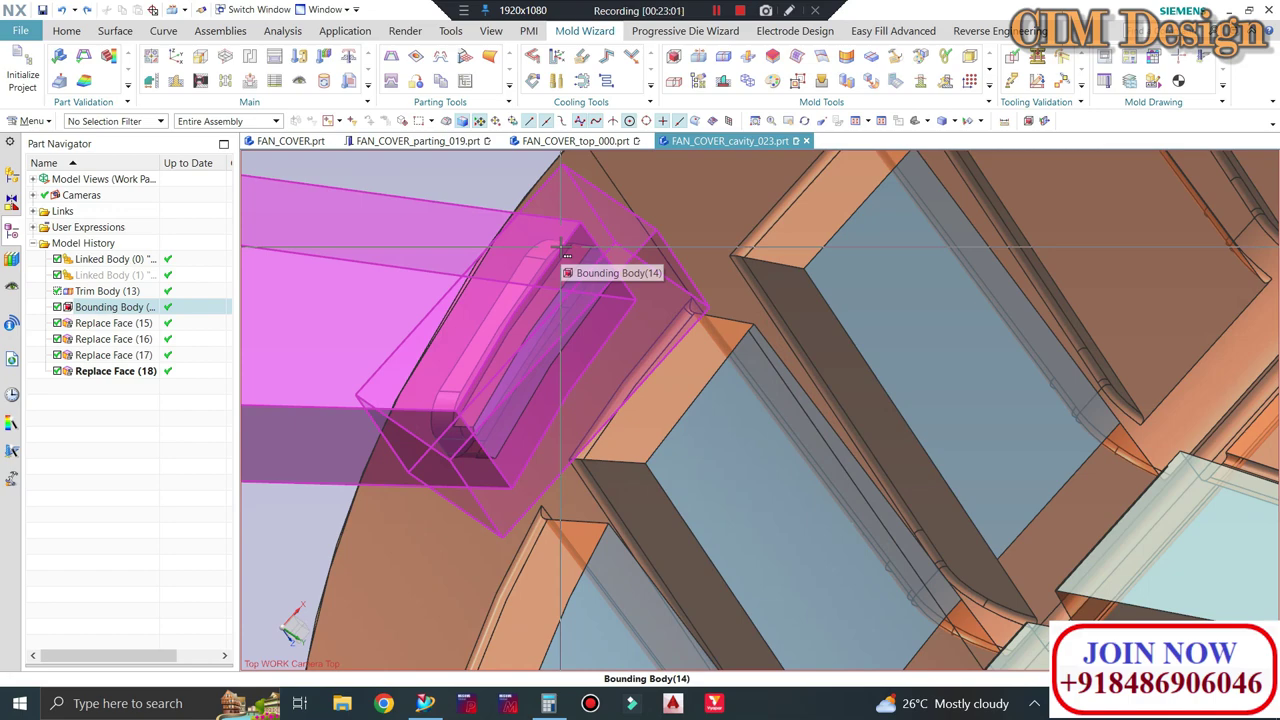
{"action": "scroll", "coordinate": [562, 248], "scroll_direction": "down", "scroll_amount": 2}
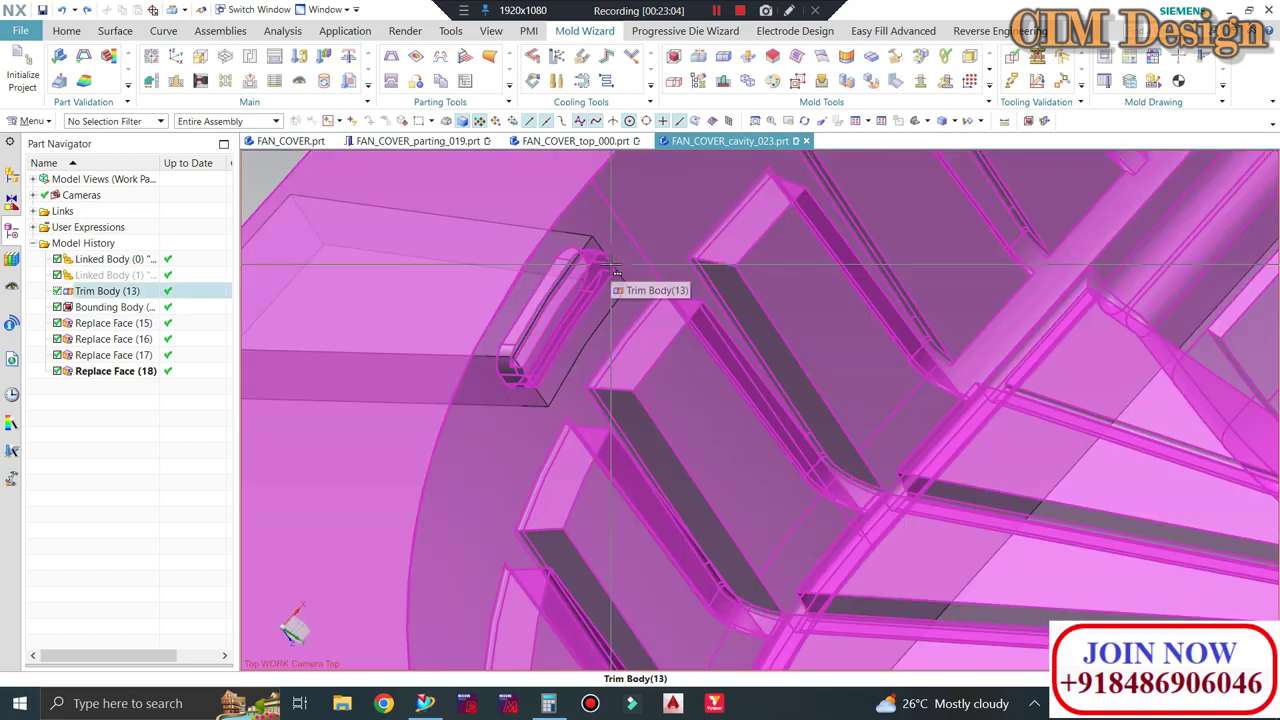
{"action": "mouse_move", "coordinate": [621, 300]}
{"action": "middle_mouse_down"}
{"action": "mouse_move", "coordinate": [599, 294]}
{"action": "mouse_move", "coordinate": [600, 357]}
{"action": "mouse_move", "coordinate": [580, 249]}
{"action": "mouse_move", "coordinate": [477, 257]}
{"action": "mouse_move", "coordinate": [483, 247]}
{"action": "middle_mouse_up"}
{"action": "scroll", "coordinate": [483, 247], "scroll_direction": "up", "scroll_amount": 2}
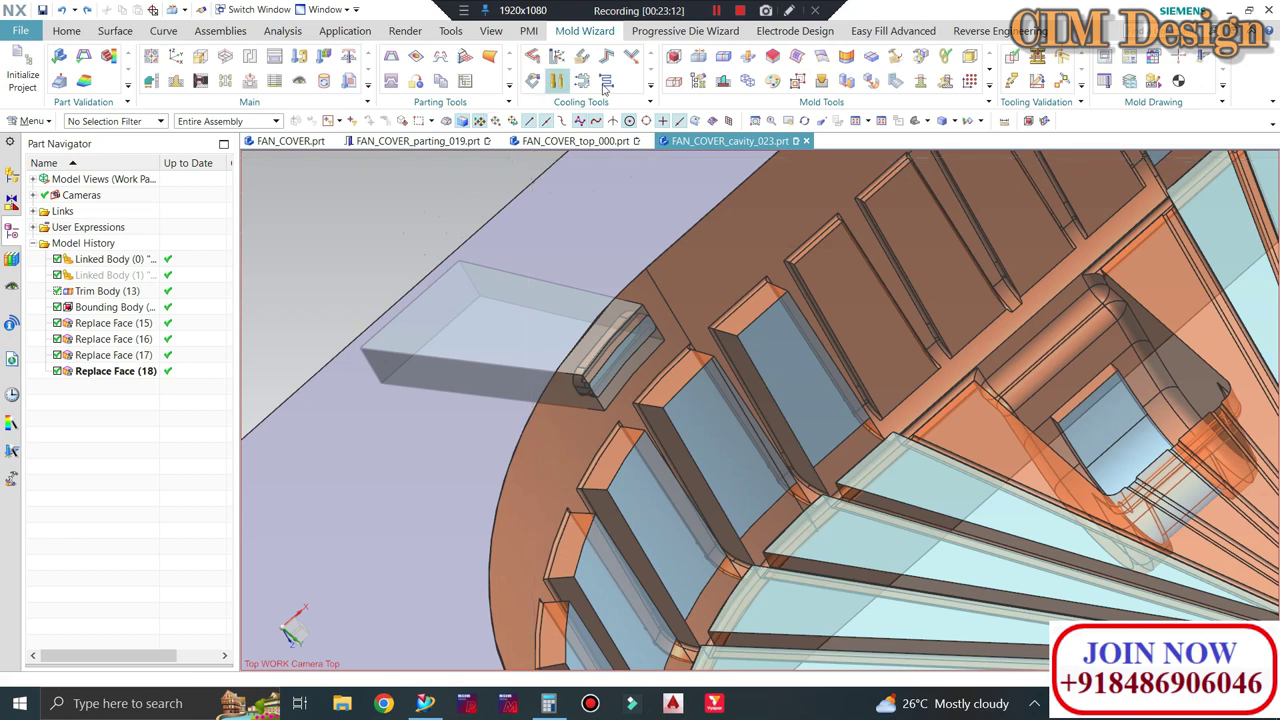
{"action": "left_click", "coordinate": [699, 57]}
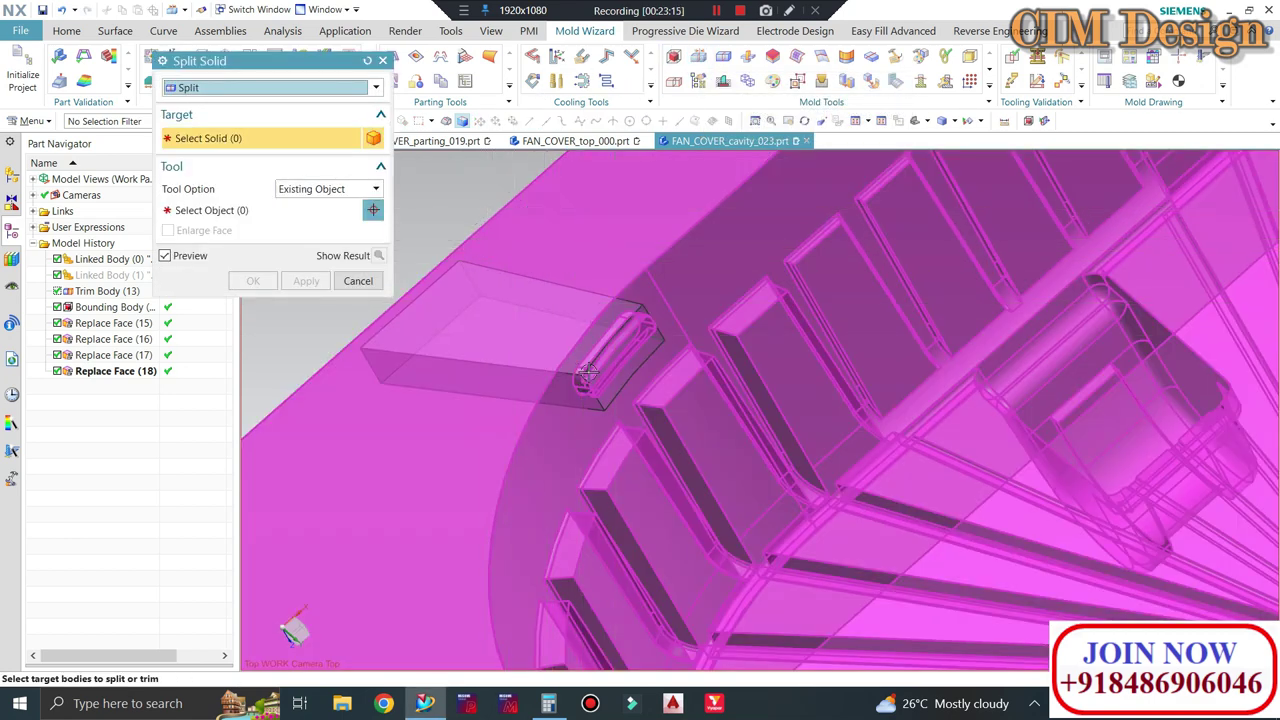
{"action": "left_click", "coordinate": [588, 373]}
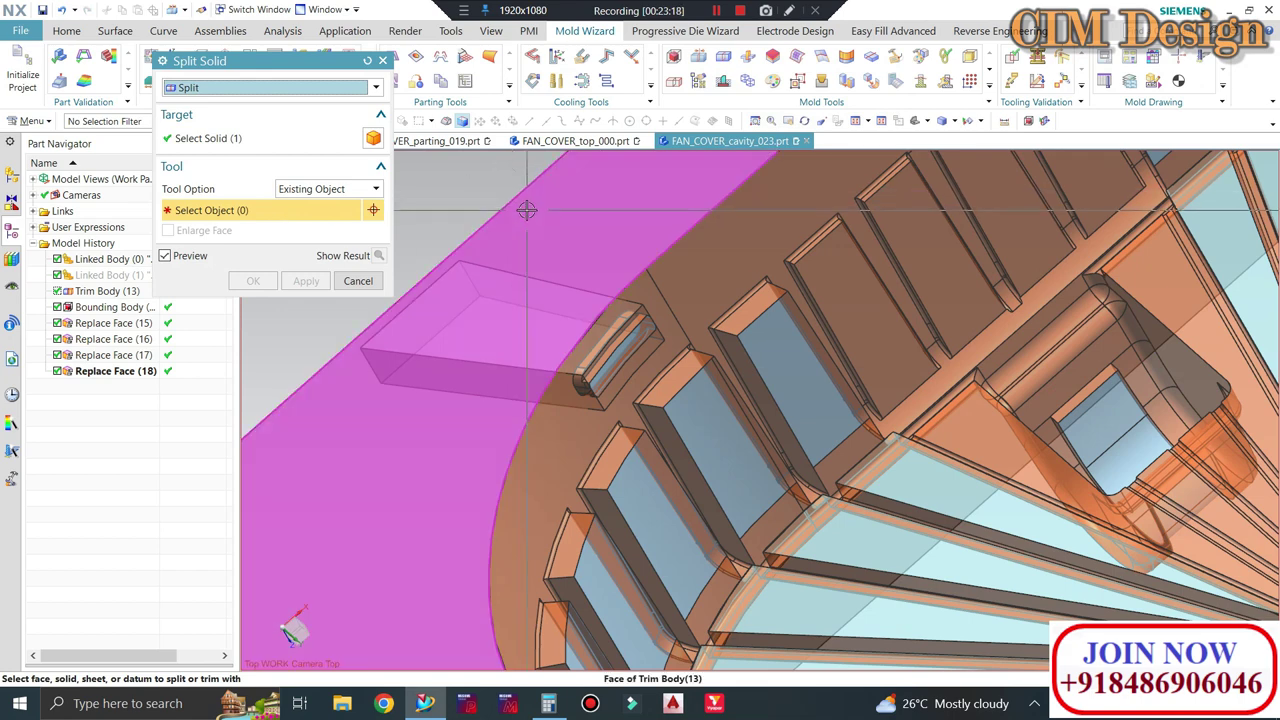
{"action": "right_click", "coordinate": [597, 232]}
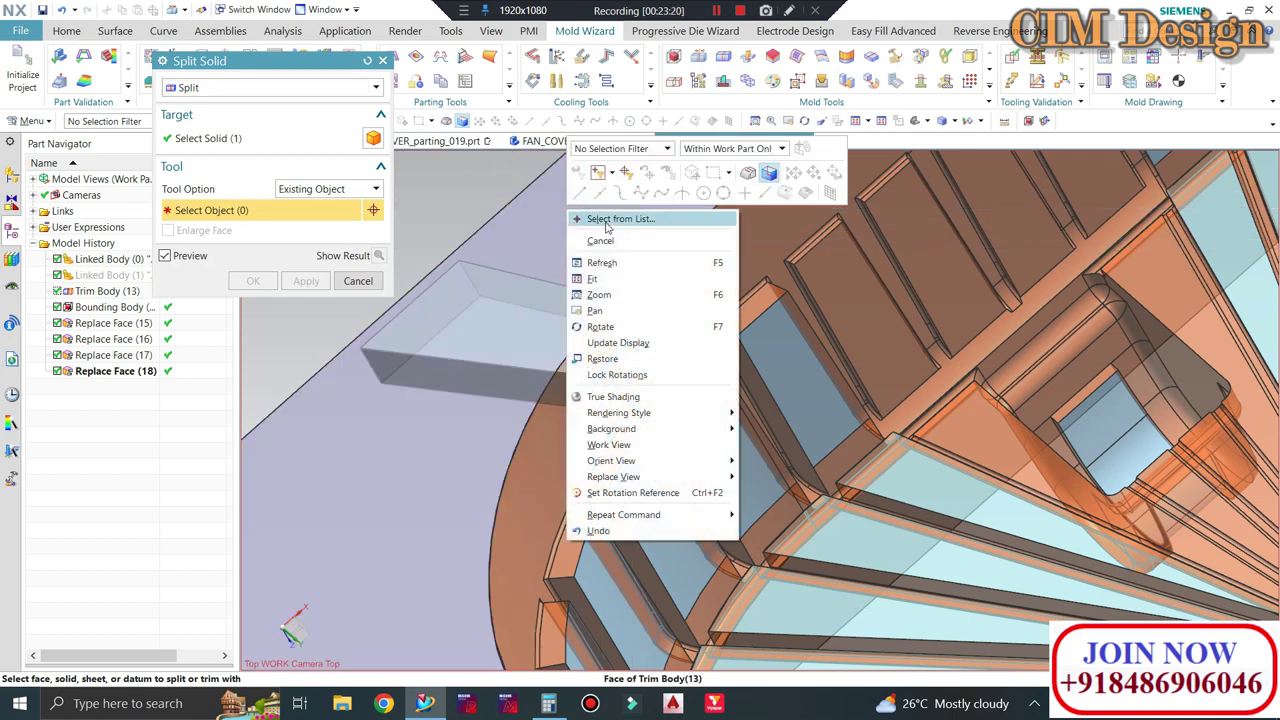
{"action": "left_click", "coordinate": [610, 134]}
{"action": "left_click", "coordinate": [827, 340]}
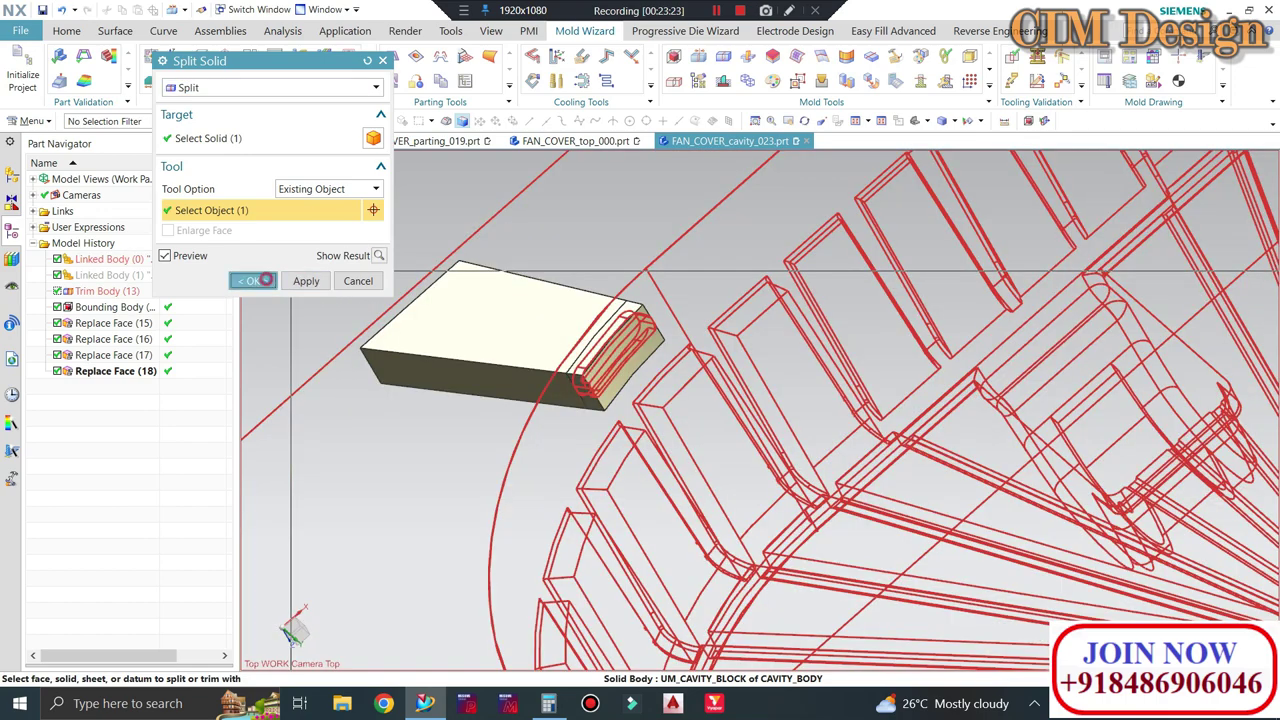
{"action": "left_click", "coordinate": [265, 280]}
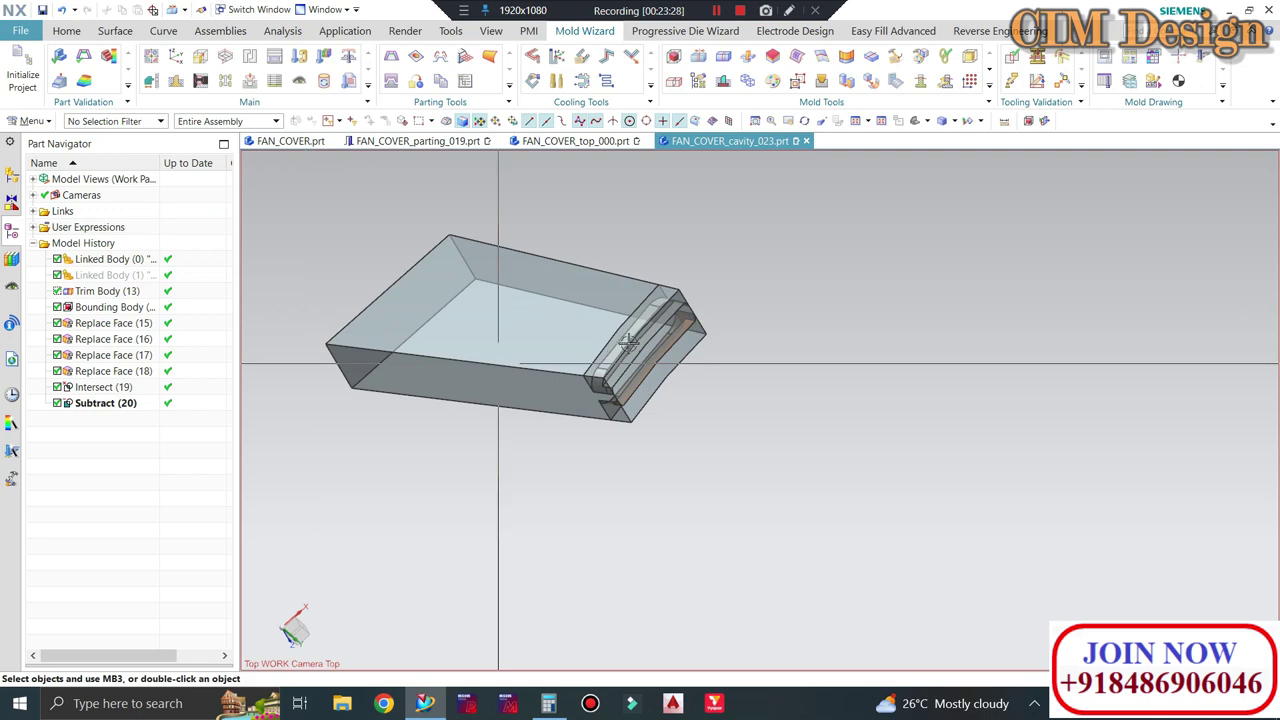
{"action": "middle_click_drag", "start_coordinate": [636, 328], "coordinate": [637, 307]}
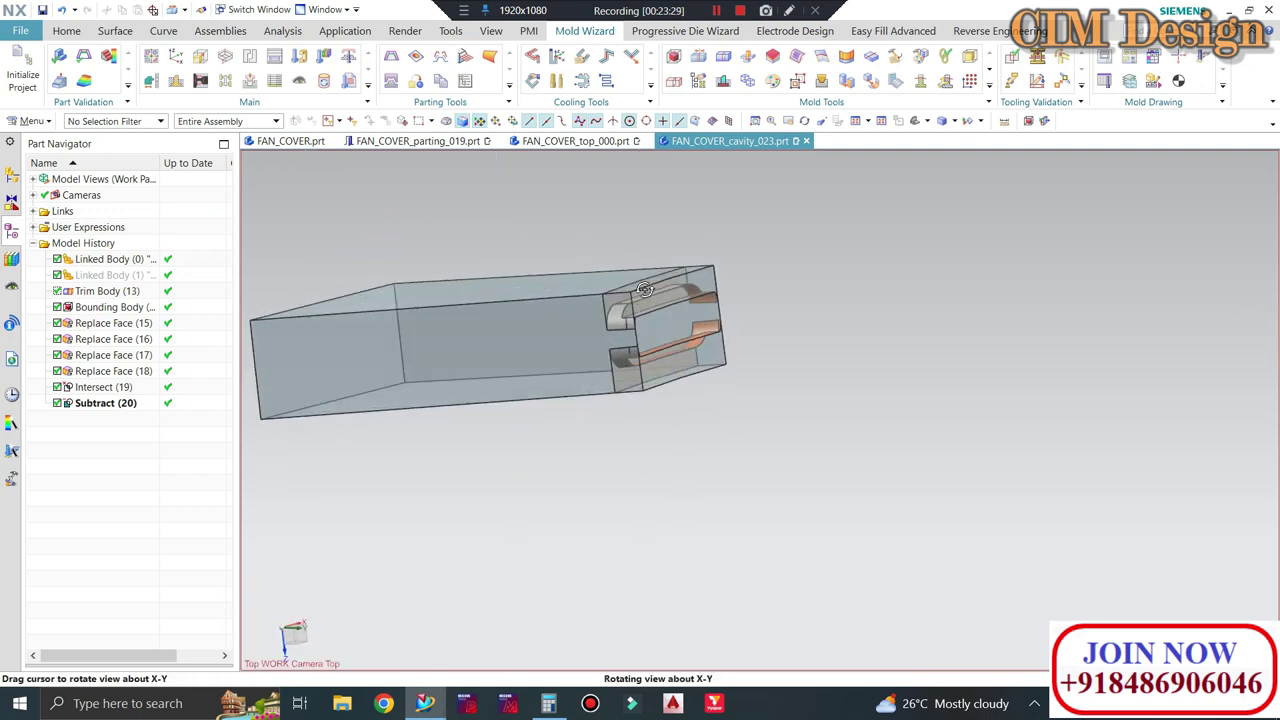
{"action": "key", "text": "ctrl+shift+u"}
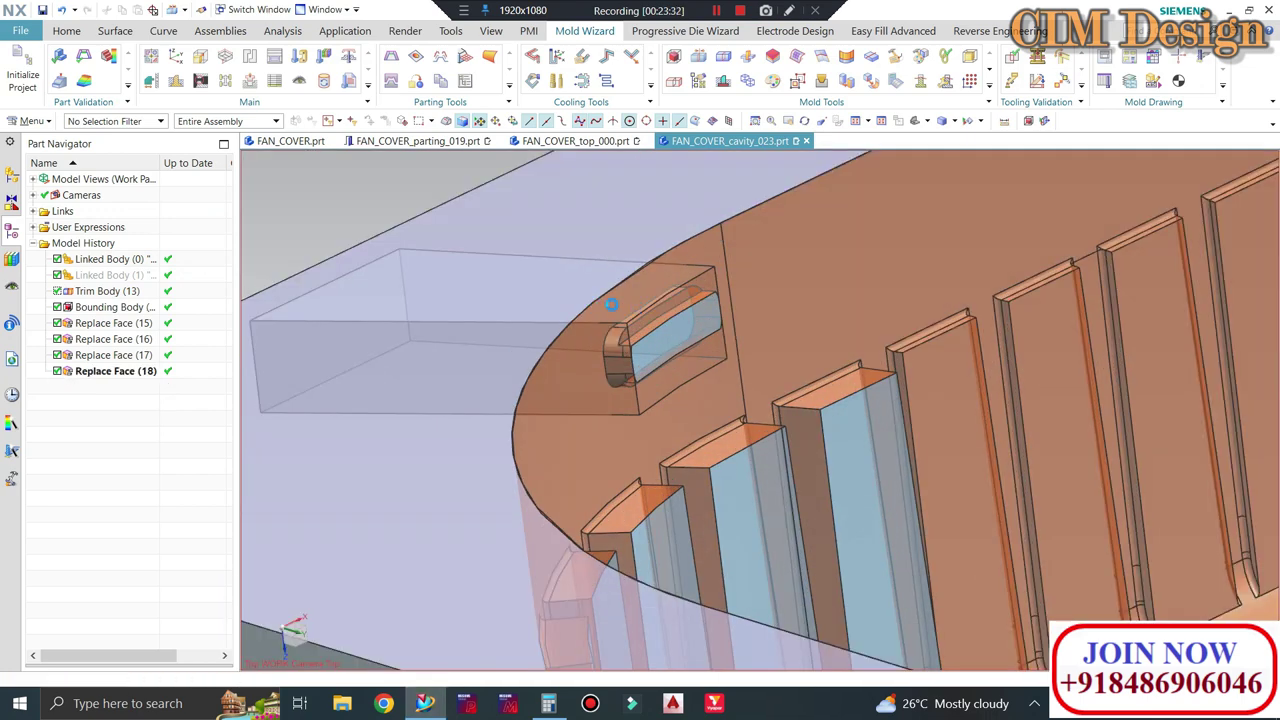
Split the block, using the cavity solid chosen from QuickPick as the tool
{"action": "middle_click_drag", "start_coordinate": [611, 305], "coordinate": [612, 290]}
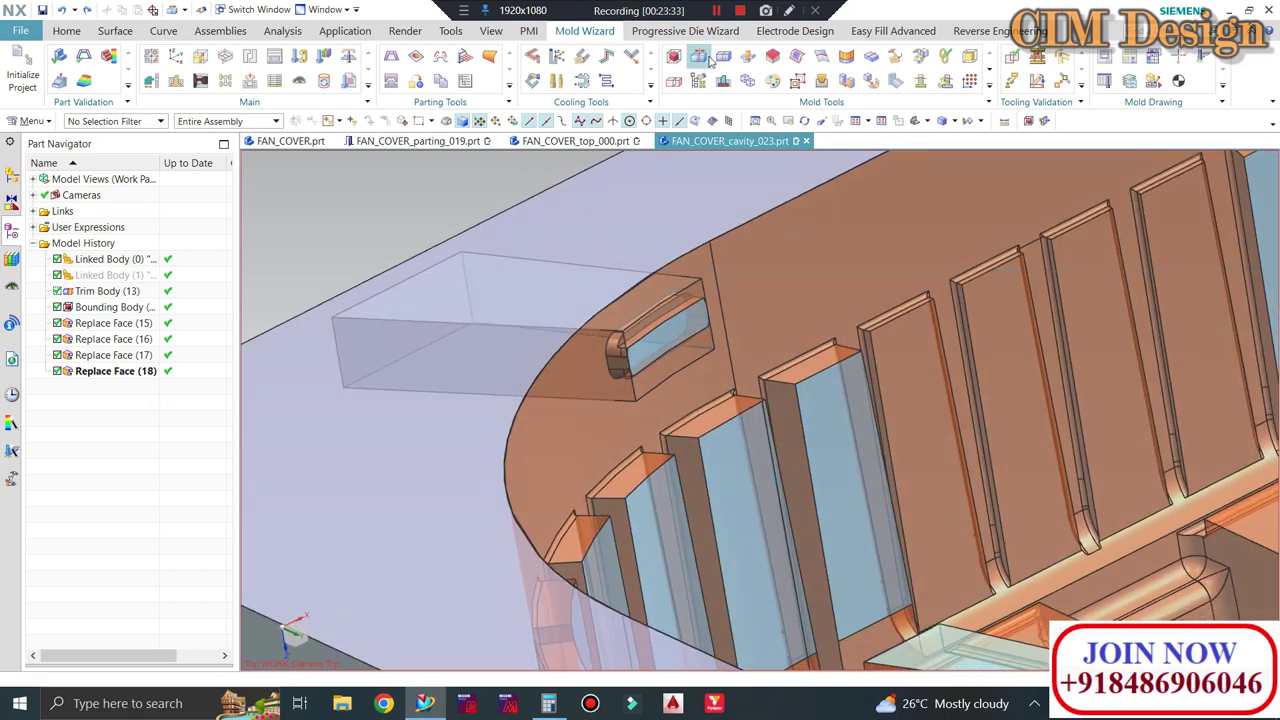
{"action": "left_click", "coordinate": [690, 293]}
{"action": "key", "text": "Escape"}
{"action": "key", "text": "Escape"}
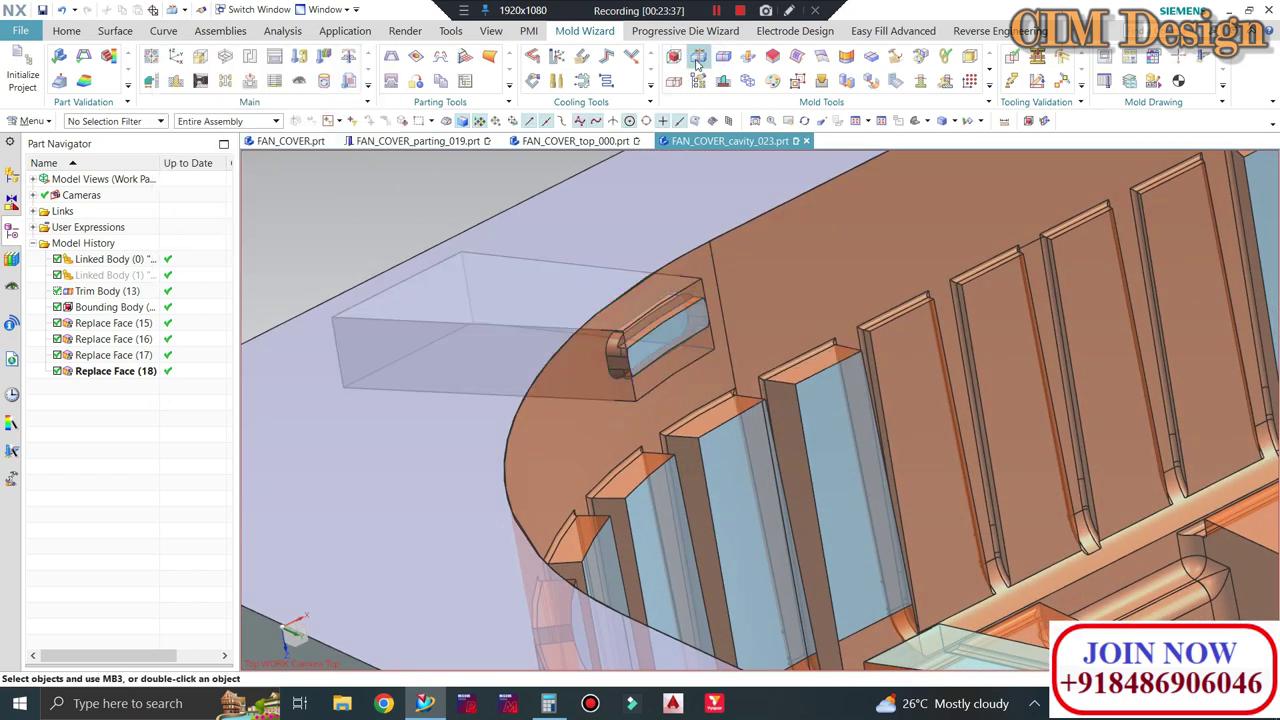
{"action": "left_click", "coordinate": [697, 58]}
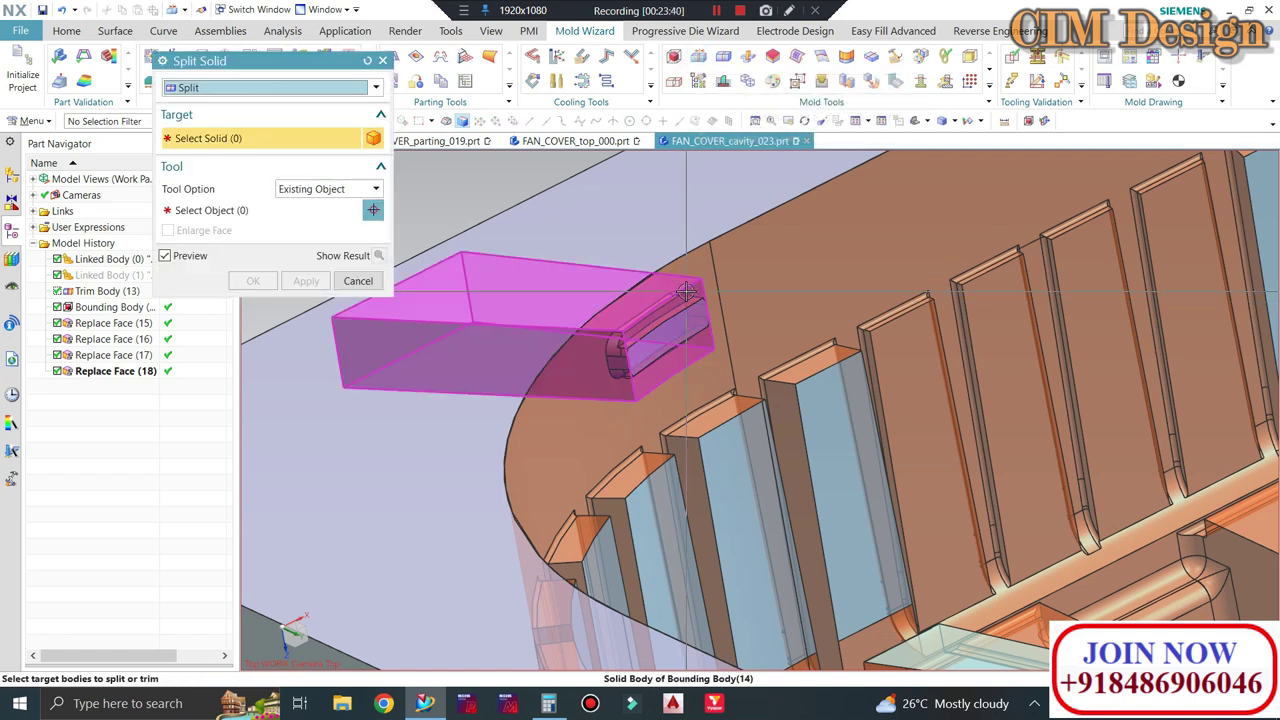
{"action": "left_click", "coordinate": [480, 300]}
{"action": "right_click", "coordinate": [645, 225]}
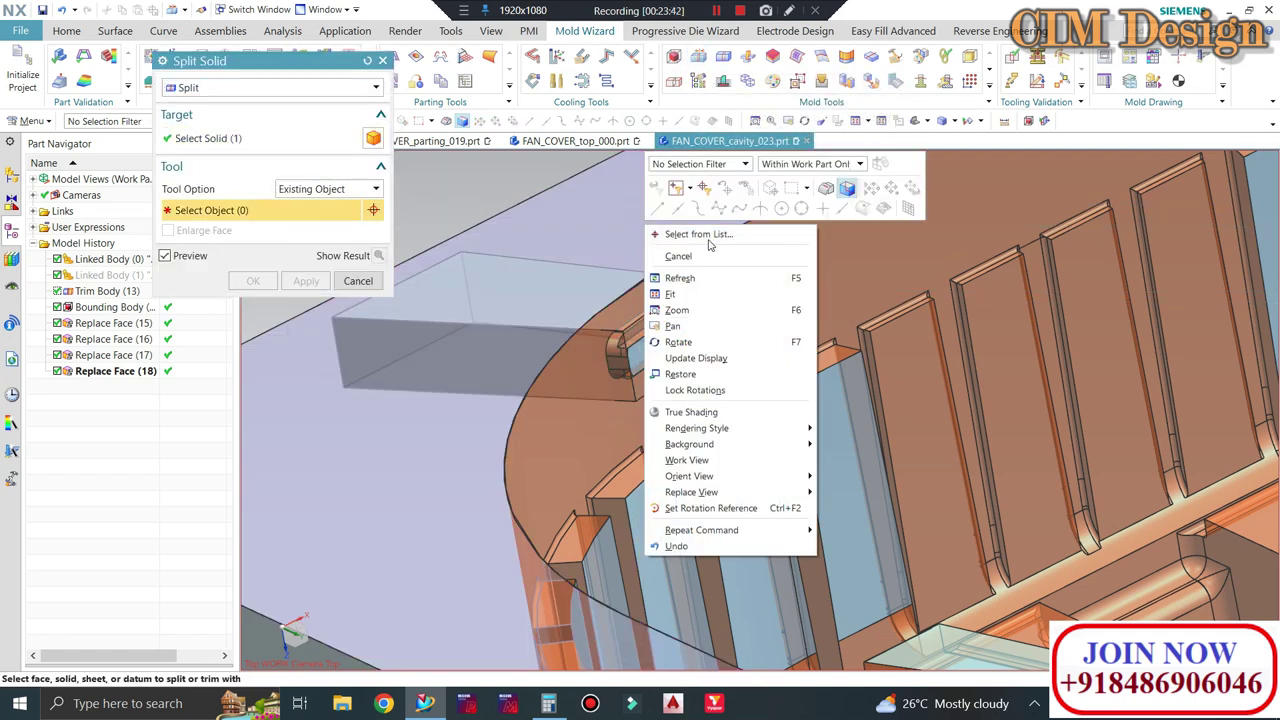
{"action": "left_click", "coordinate": [705, 243]}
{"action": "left_click", "coordinate": [945, 355]}
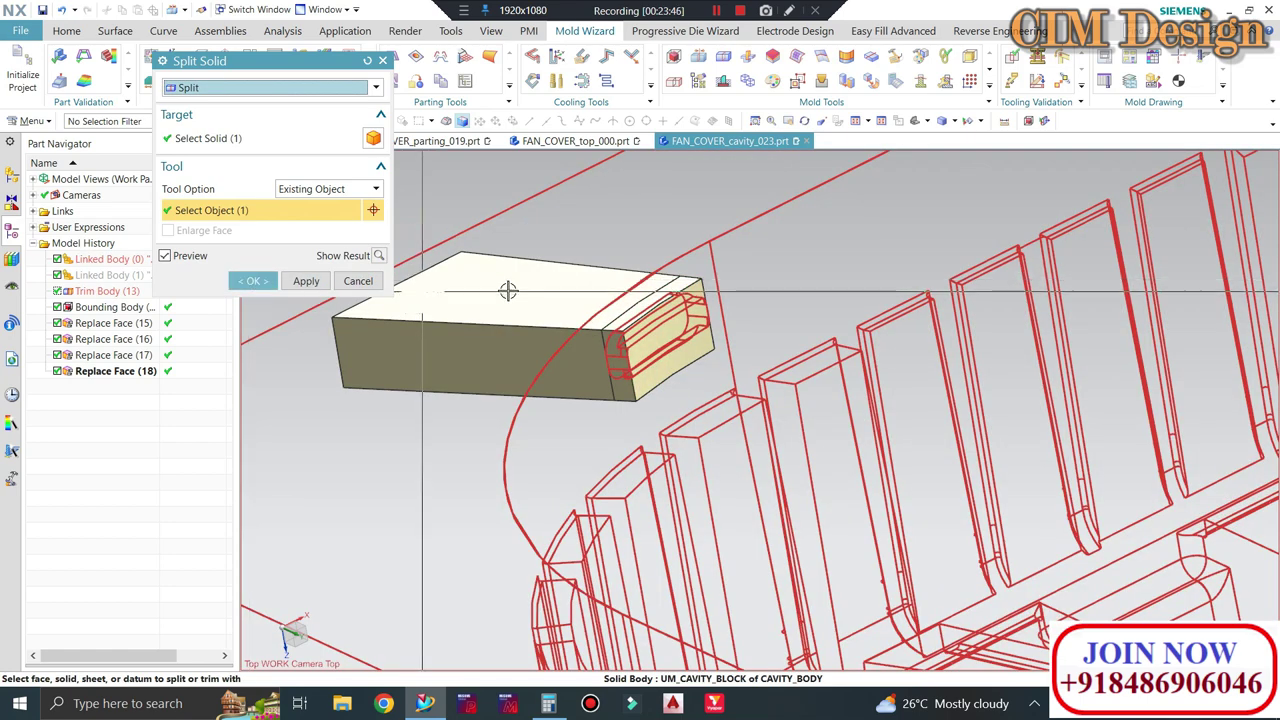
{"action": "middle_click", "coordinate": [380, 322]}
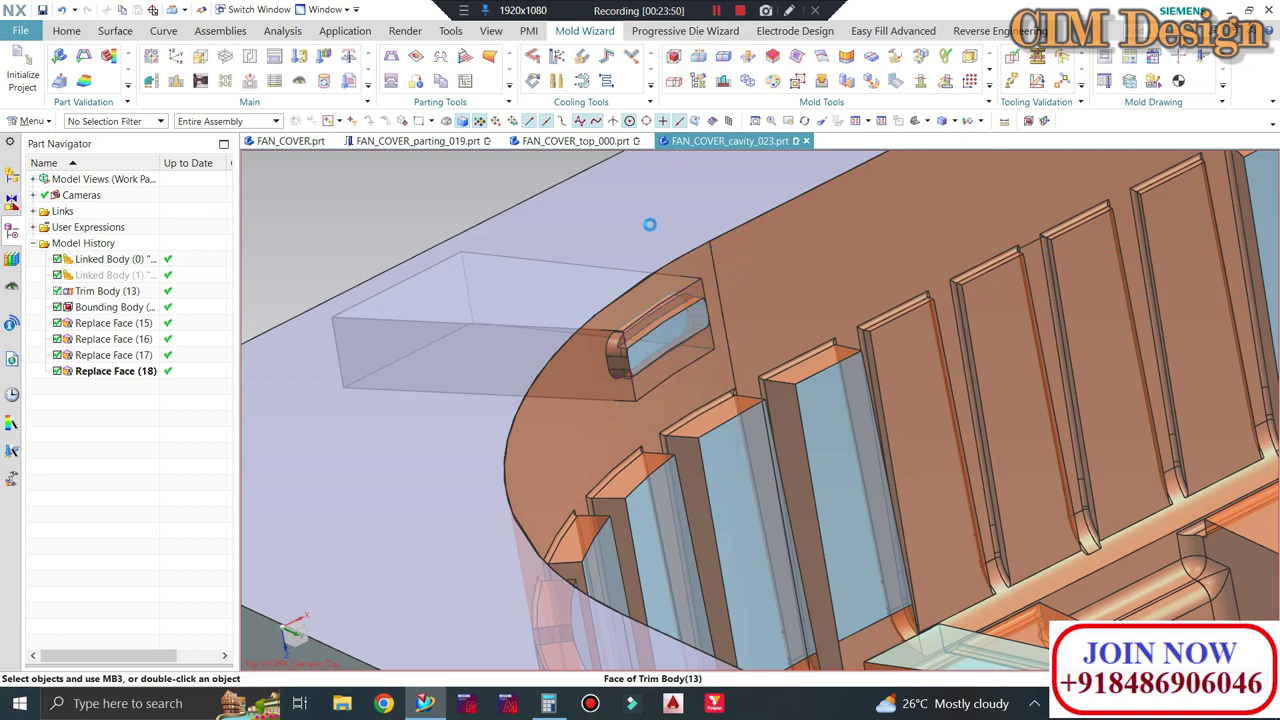
Set up a Split Solid on Trim Body (13) with the Bounding Body solid as tool
{"action": "left_click", "coordinate": [690, 70]}
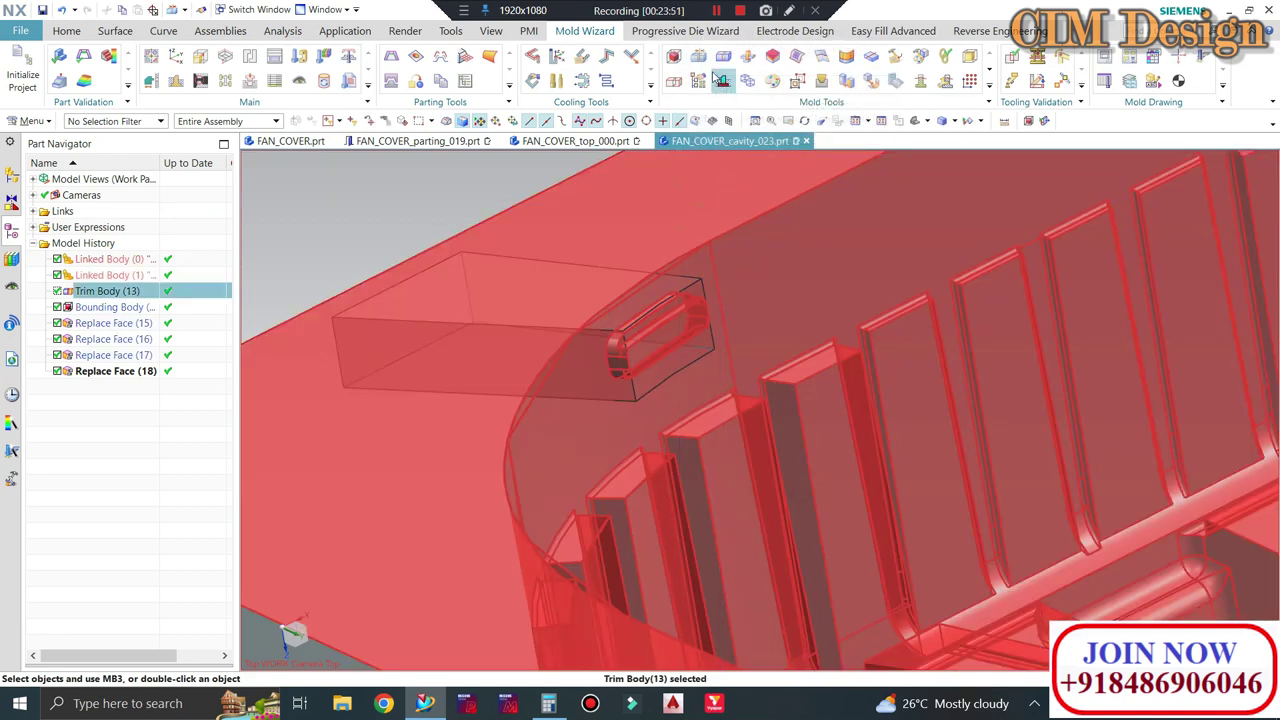
{"action": "left_click", "coordinate": [698, 57]}
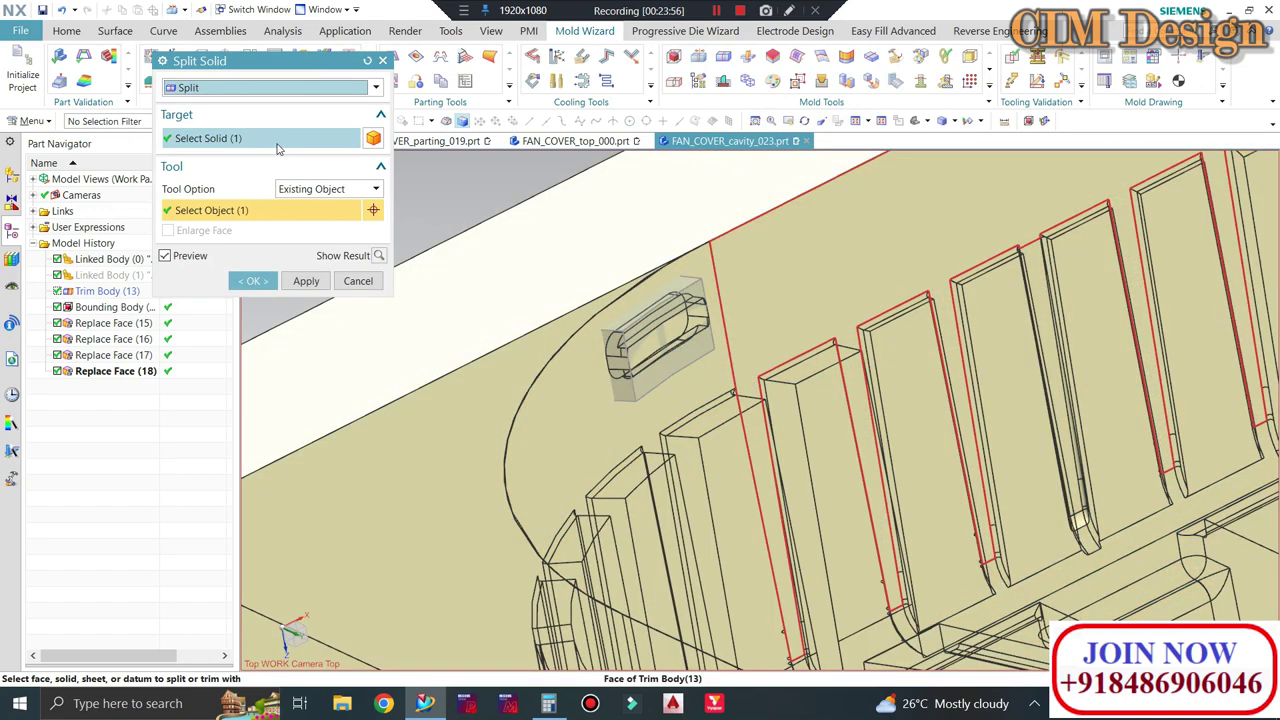
{"action": "left_click", "coordinate": [738, 233], "text": "shift"}
{"action": "right_click", "coordinate": [706, 325]}
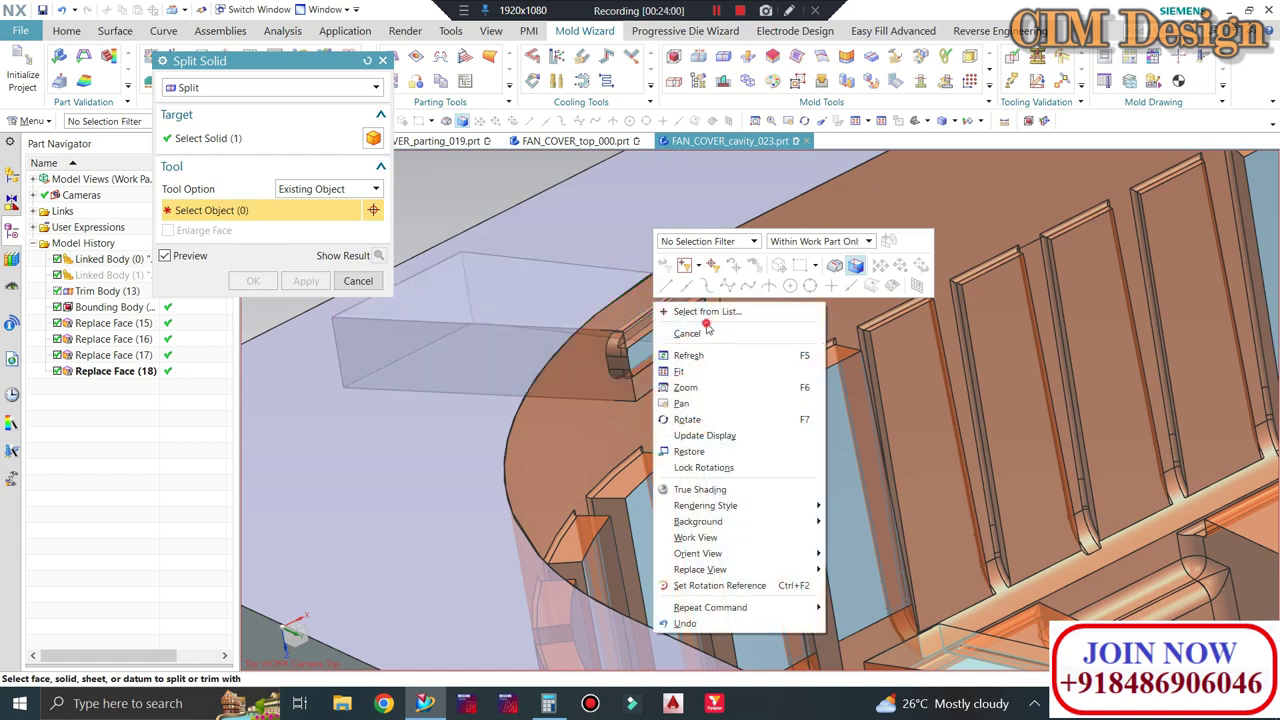
{"action": "left_click", "coordinate": [707, 312]}
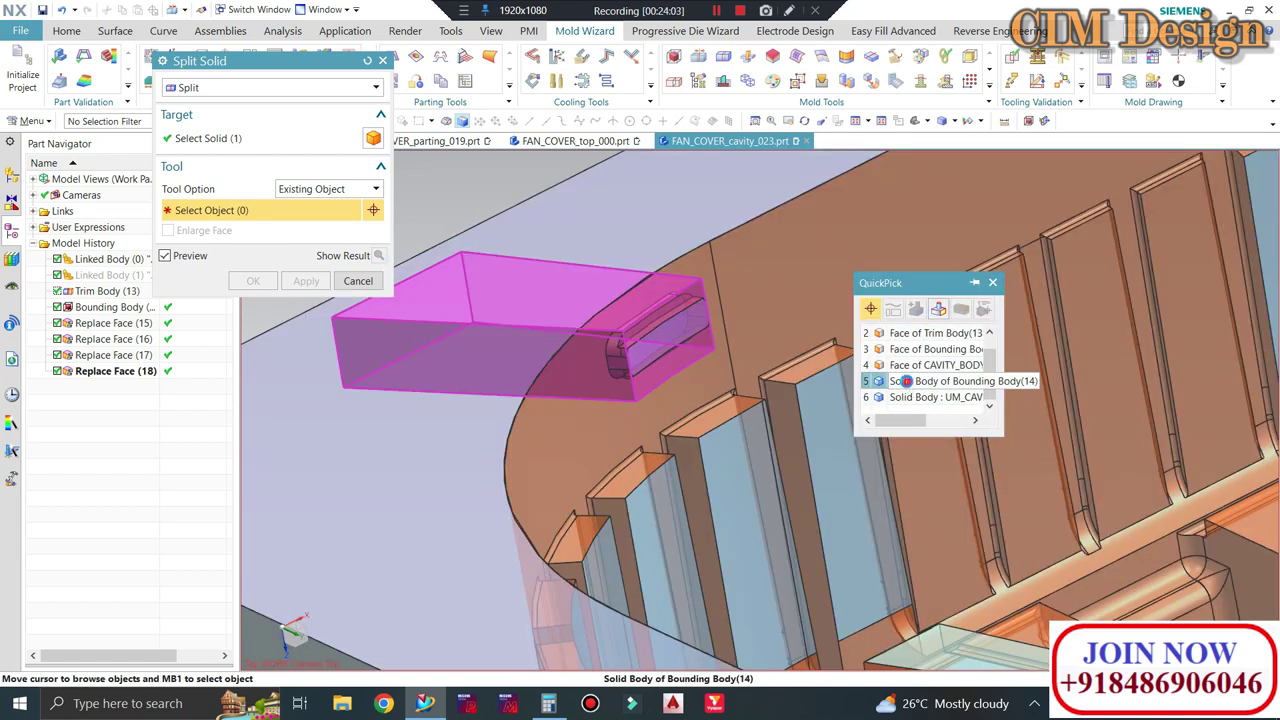
{"action": "left_click", "coordinate": [932, 381]}
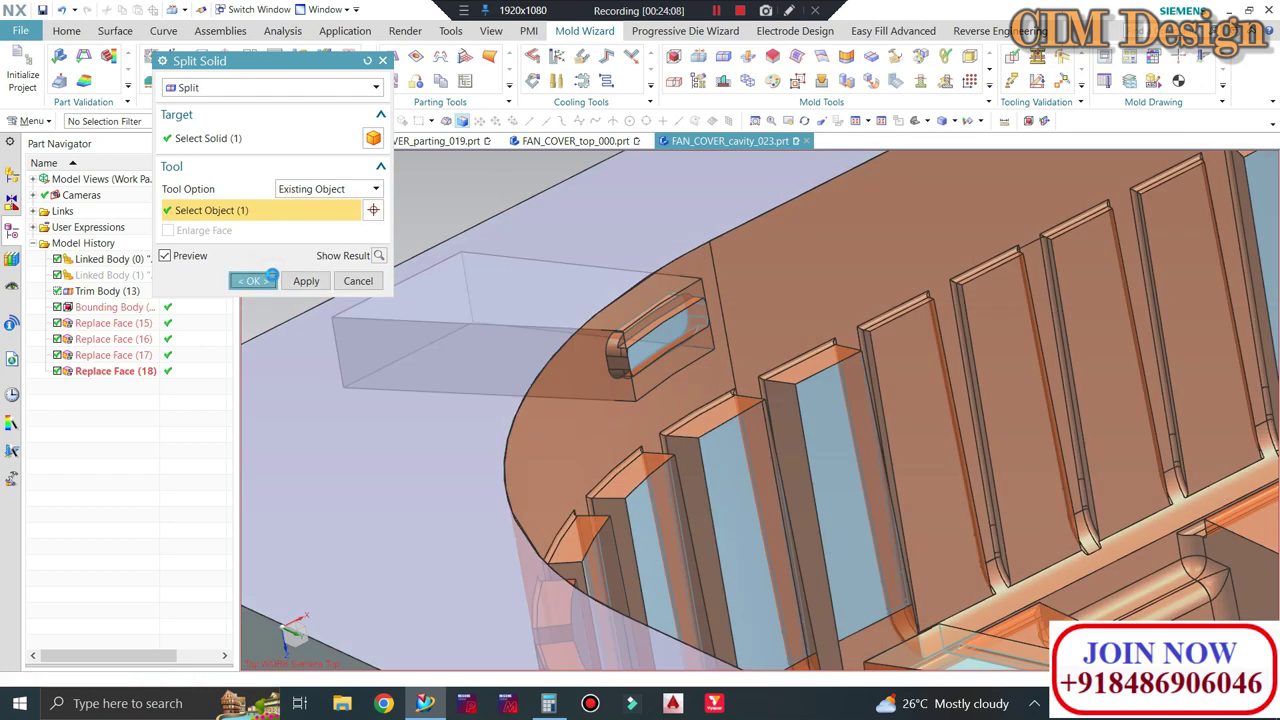
Zoom and orbit to the slot and select the split-off Intersect insert body
{"action": "scroll", "coordinate": [678, 262], "scroll_direction": "up", "scroll_amount": 3}
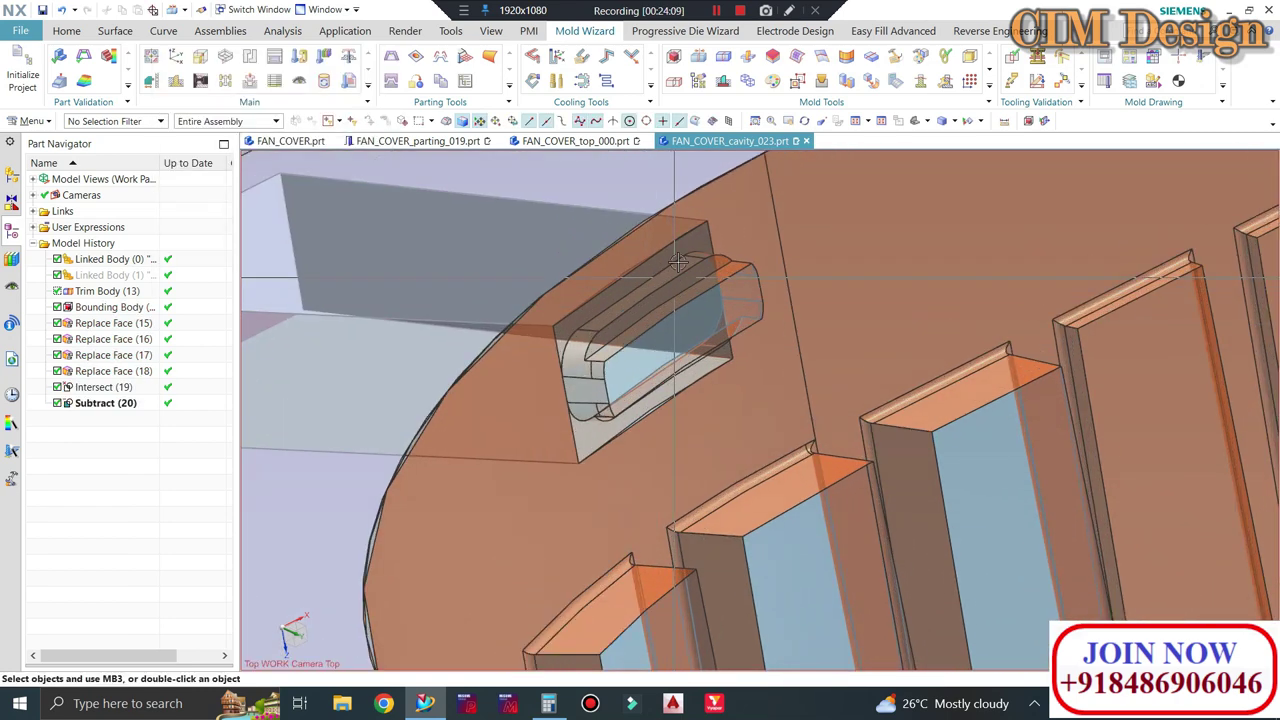
{"action": "scroll", "coordinate": [675, 270], "scroll_direction": "down", "scroll_amount": 2}
{"action": "scroll", "coordinate": [665, 295], "scroll_direction": "down", "scroll_amount": 2}
{"action": "scroll", "coordinate": [657, 314], "scroll_direction": "down", "scroll_amount": 2}
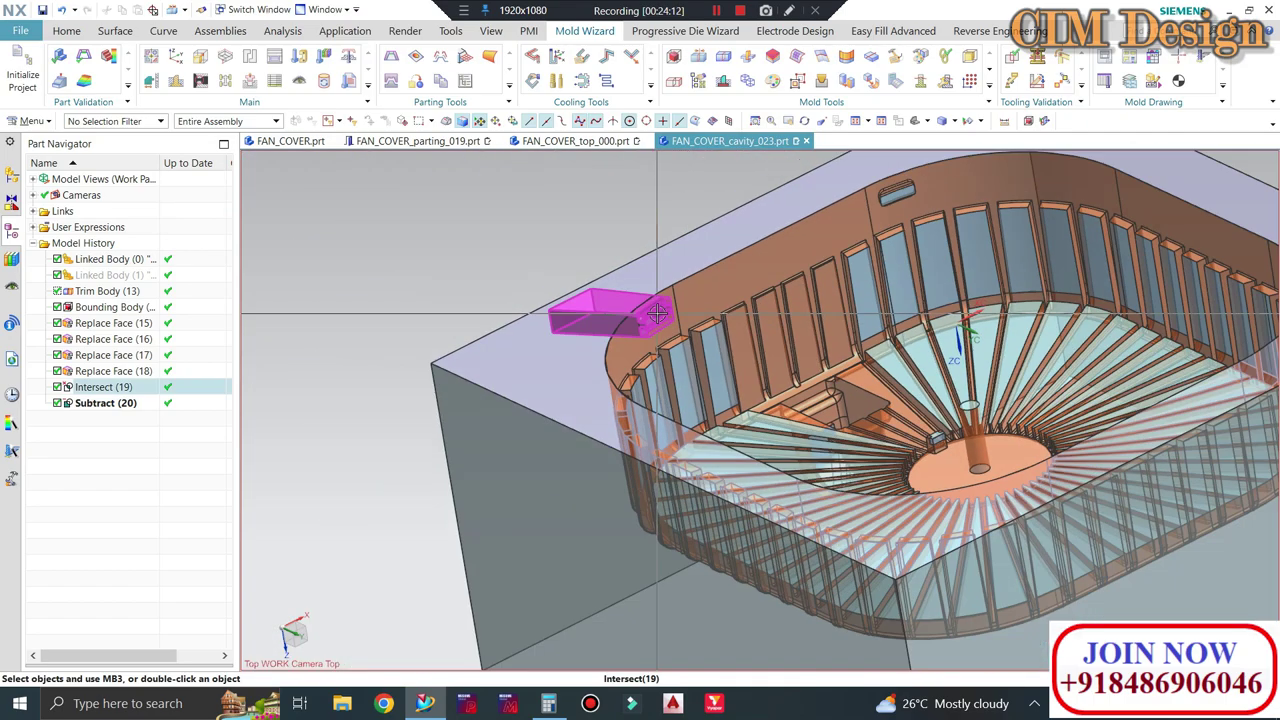
{"action": "middle_click_drag", "start_coordinate": [657, 314], "coordinate": [651, 314]}
{"action": "scroll", "coordinate": [651, 314], "scroll_direction": "up", "scroll_amount": 2}
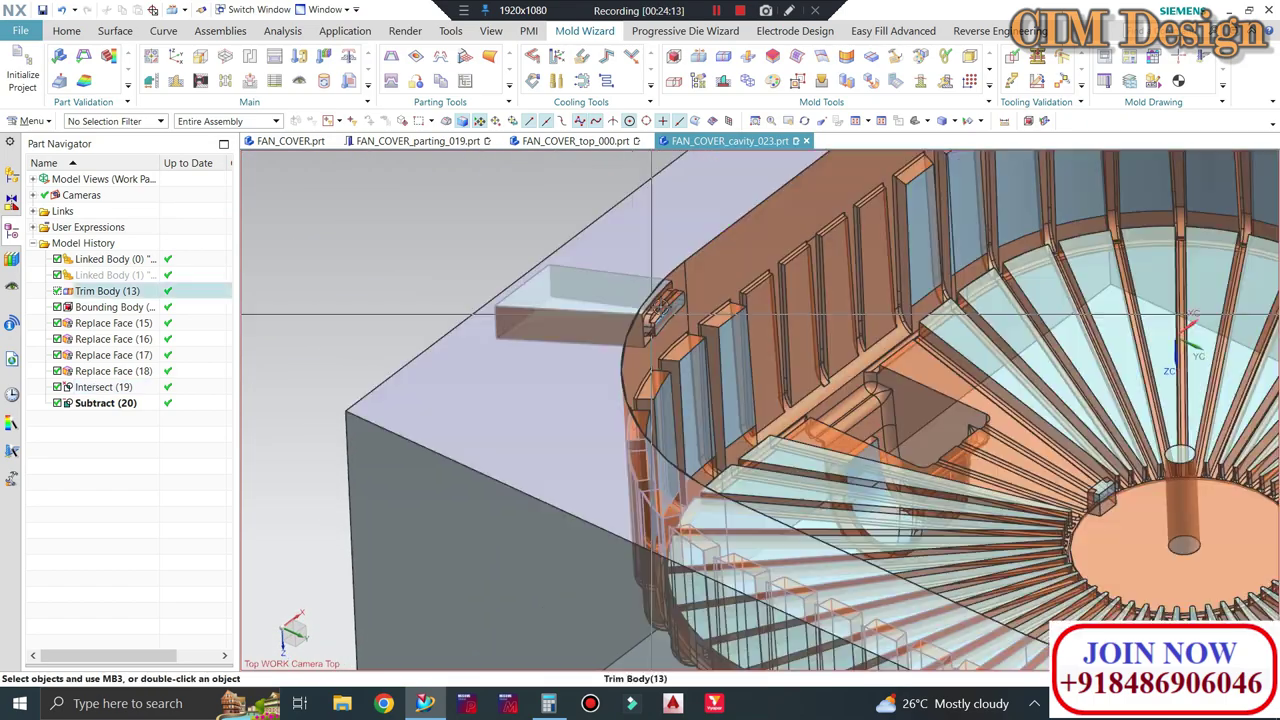
{"action": "scroll", "coordinate": [651, 314], "scroll_direction": "up", "scroll_amount": 2}
{"action": "scroll", "coordinate": [651, 314], "scroll_direction": "up", "scroll_amount": 2}
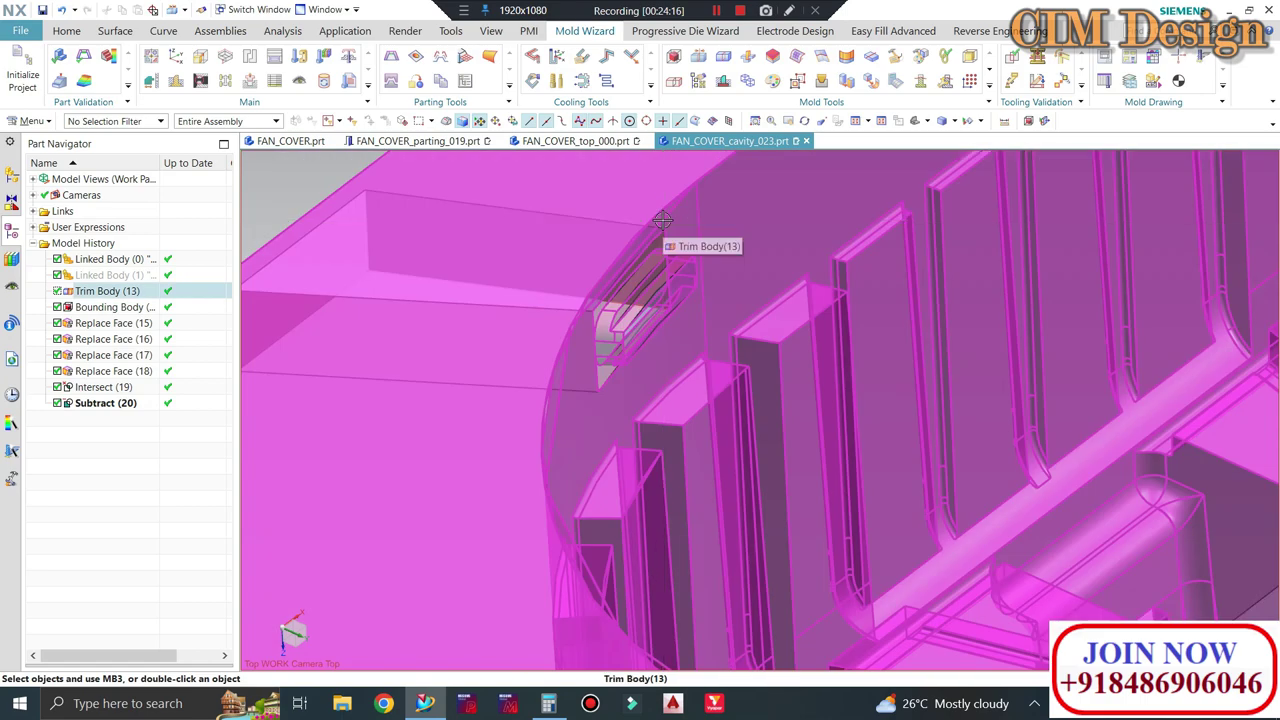
{"action": "scroll", "coordinate": [467, 259], "scroll_direction": "down", "scroll_amount": 3}
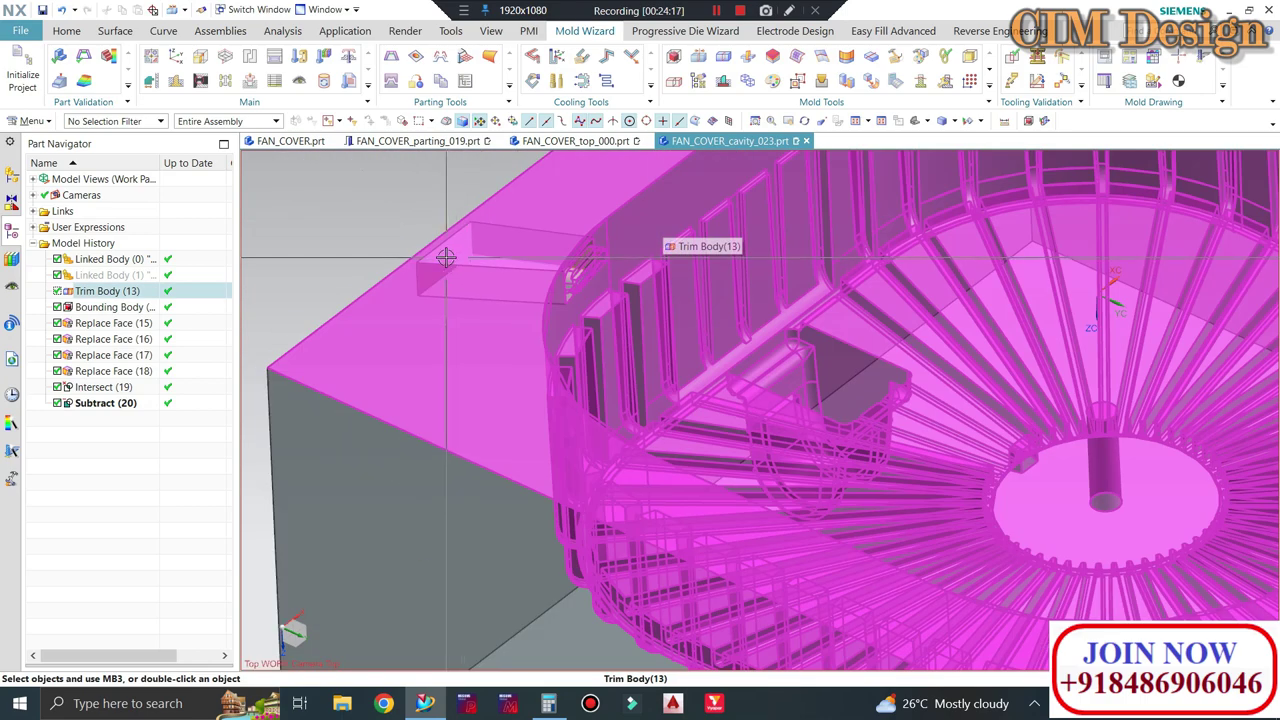
{"action": "scroll", "coordinate": [450, 260], "scroll_direction": "up", "scroll_amount": 2}
{"action": "scroll", "coordinate": [450, 260], "scroll_direction": "down", "scroll_amount": 2}
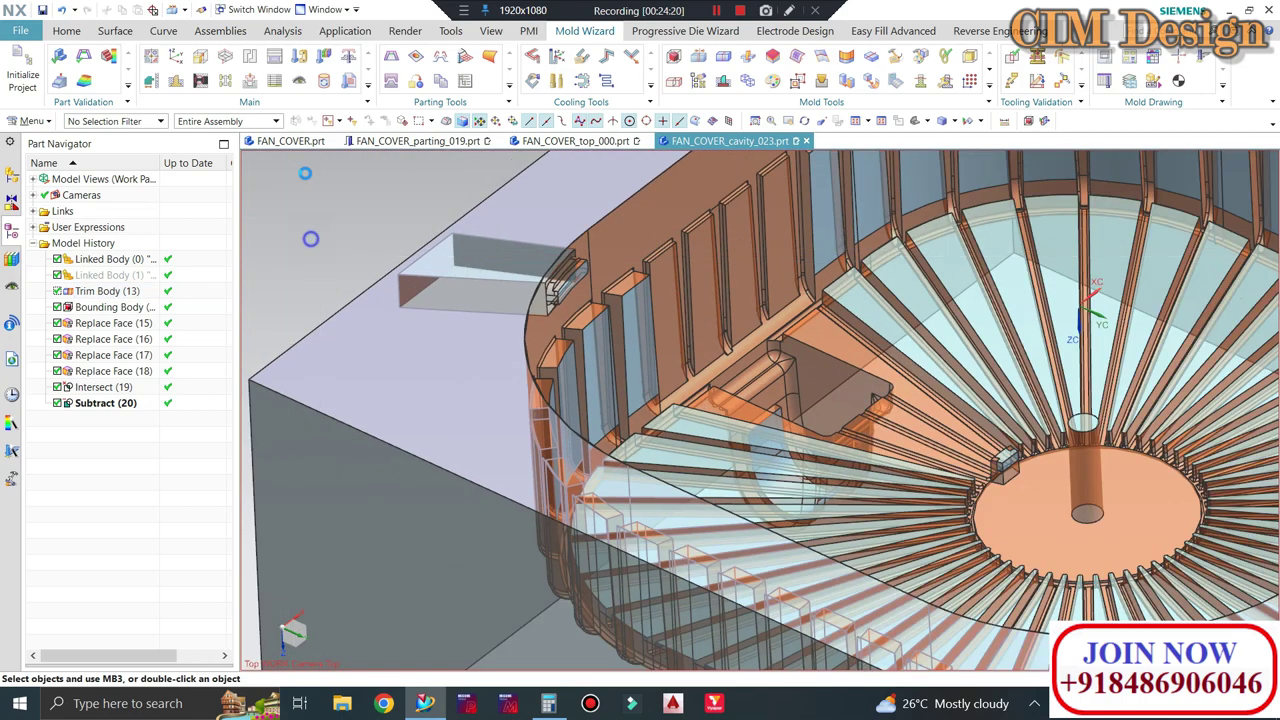
{"action": "scroll", "coordinate": [543, 273], "scroll_direction": "up", "scroll_amount": 3}
{"action": "scroll", "coordinate": [655, 220], "scroll_direction": "up", "scroll_amount": 1}
{"action": "scroll", "coordinate": [603, 364], "scroll_direction": "up", "scroll_amount": 1}
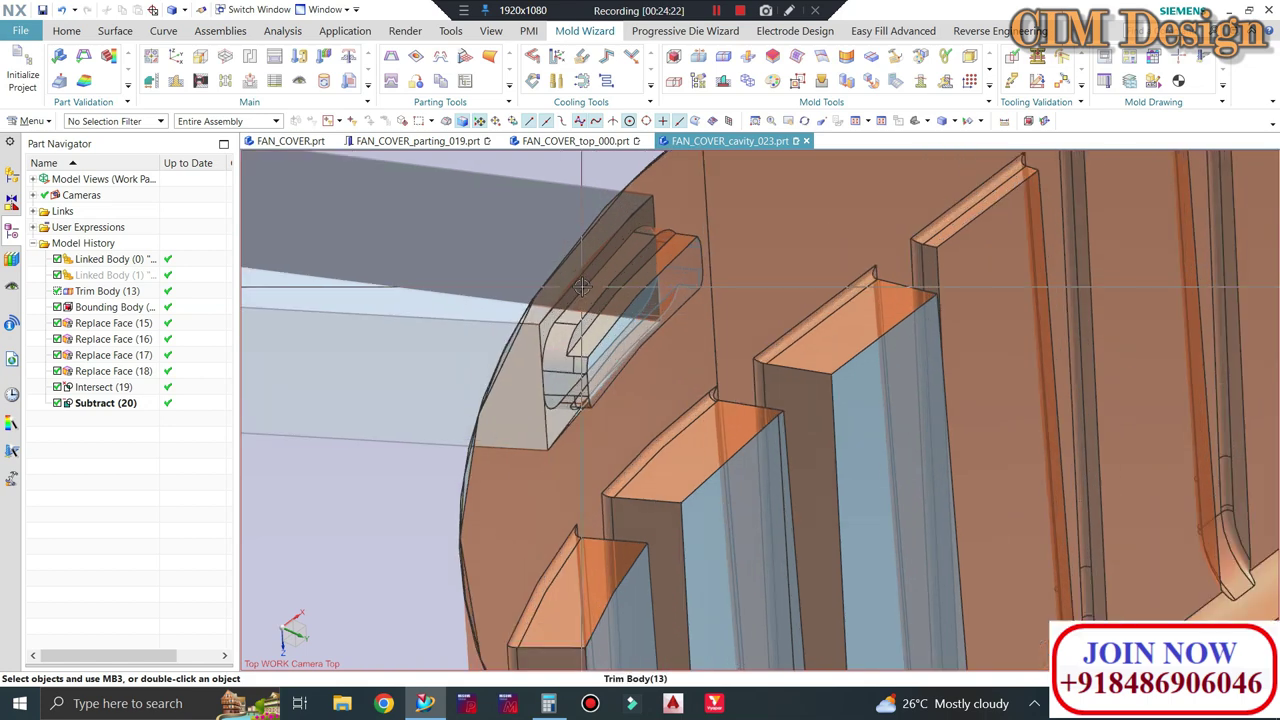
{"action": "scroll", "coordinate": [620, 355], "scroll_direction": "up", "scroll_amount": 2}
{"action": "scroll", "coordinate": [630, 352], "scroll_direction": "down", "scroll_amount": 2}
{"action": "scroll", "coordinate": [662, 349], "scroll_direction": "up", "scroll_amount": 2}
{"action": "middle_click_drag", "start_coordinate": [662, 349], "coordinate": [518, 310]}
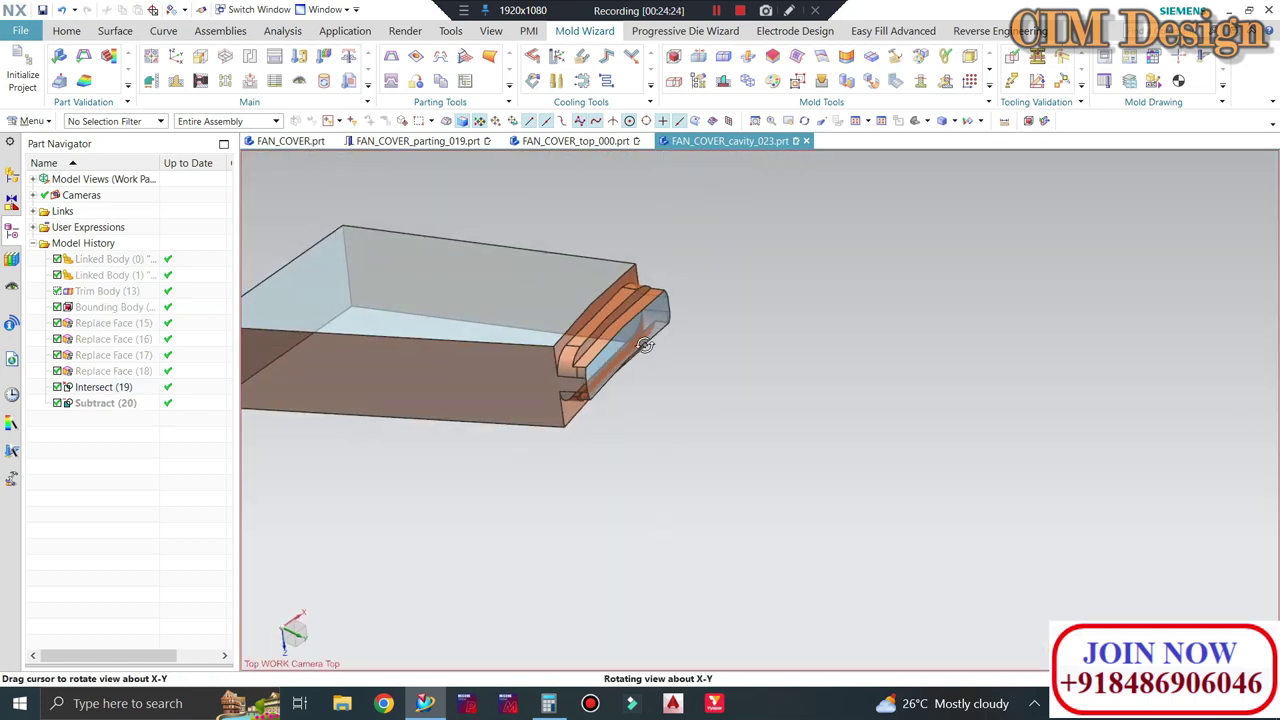
{"action": "left_click", "coordinate": [518, 310]}
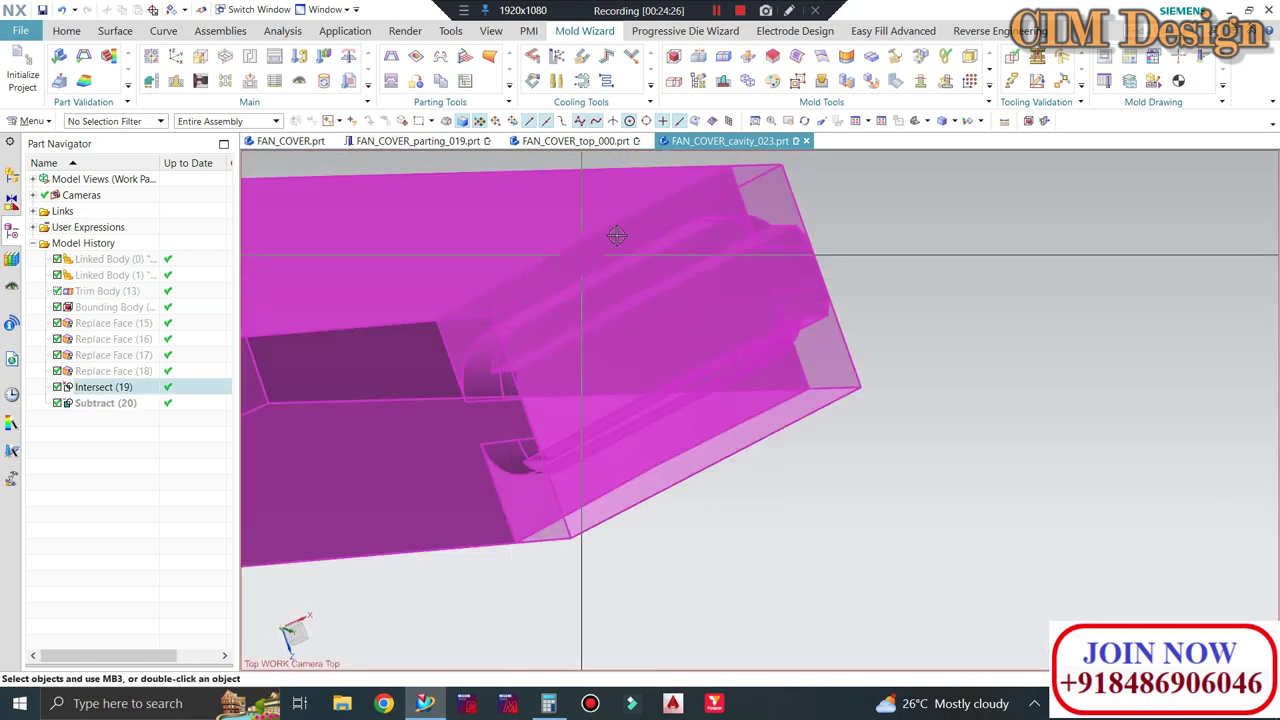
Inspect the isolated insert body from a new viewing angle
{"action": "scroll", "coordinate": [600, 390], "scroll_direction": "down", "scroll_amount": 2}
{"action": "scroll", "coordinate": [620, 410], "scroll_direction": "down", "scroll_amount": 1}
{"action": "scroll", "coordinate": [628, 424], "scroll_direction": "down", "scroll_amount": 1}
{"action": "middle_click_drag", "start_coordinate": [628, 424], "coordinate": [674, 443]}
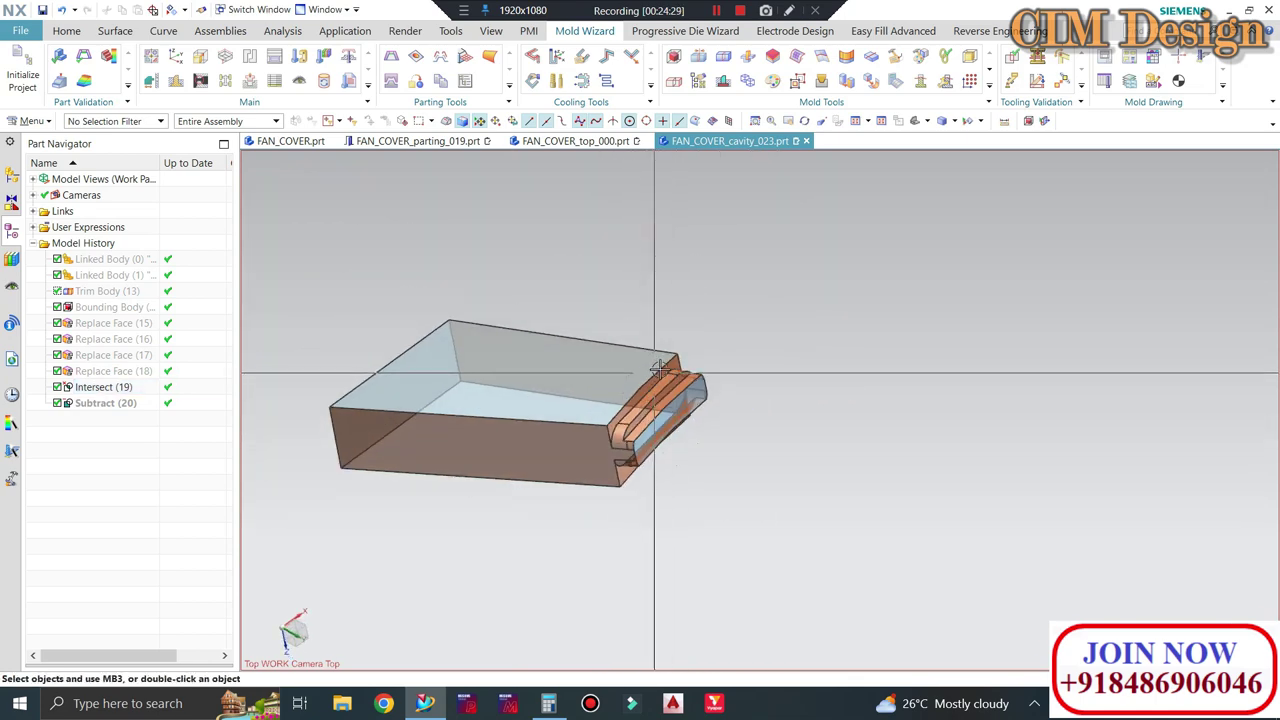
{"action": "scroll", "coordinate": [720, 440], "scroll_direction": "up", "scroll_amount": 3}
{"action": "scroll", "coordinate": [641, 420], "scroll_direction": "down", "scroll_amount": 1}
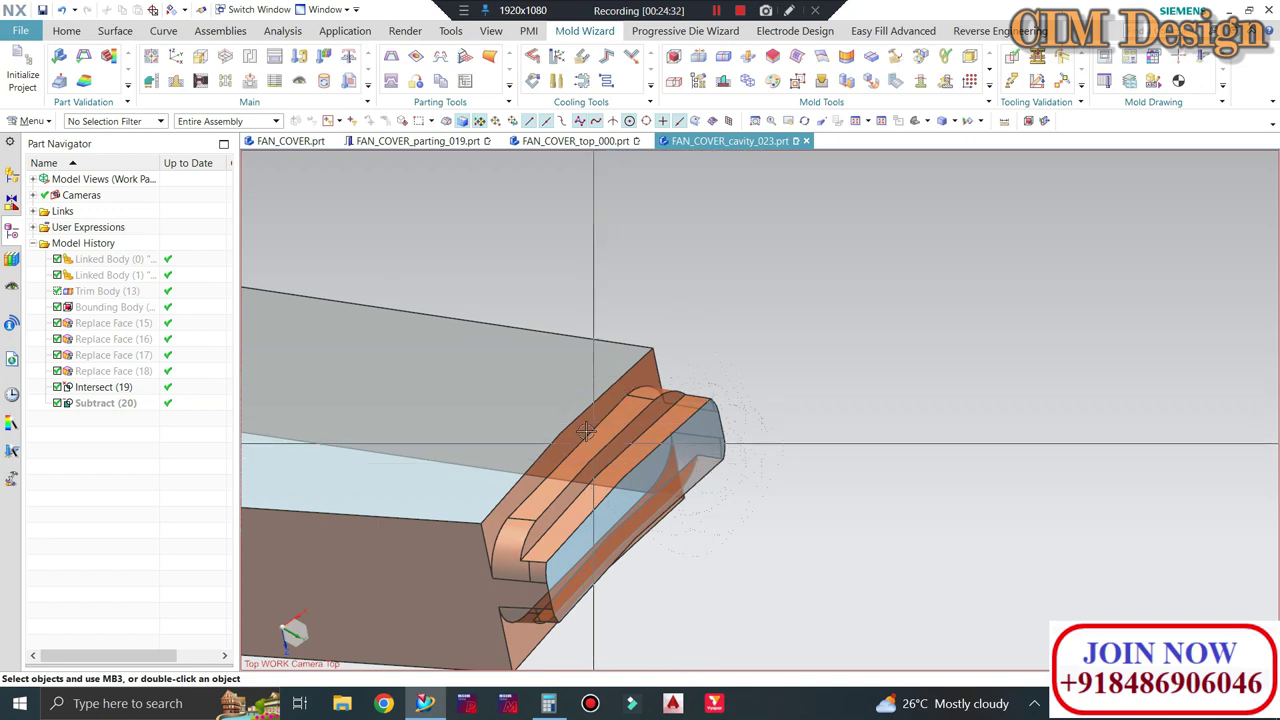
{"action": "scroll", "coordinate": [655, 390], "scroll_direction": "down", "scroll_amount": 1}
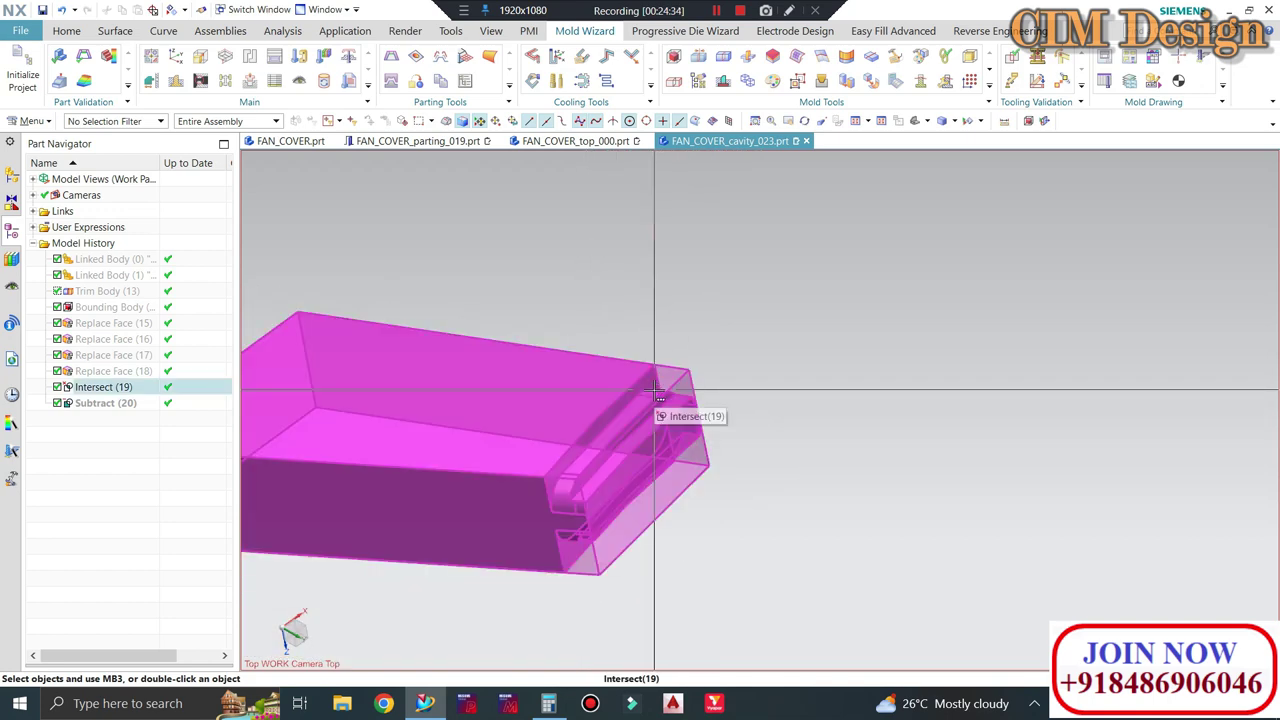
Switch the ribbon between the Home and Surface tabs, ending on the Surface tools
{"action": "left_click", "coordinate": [64, 31]}
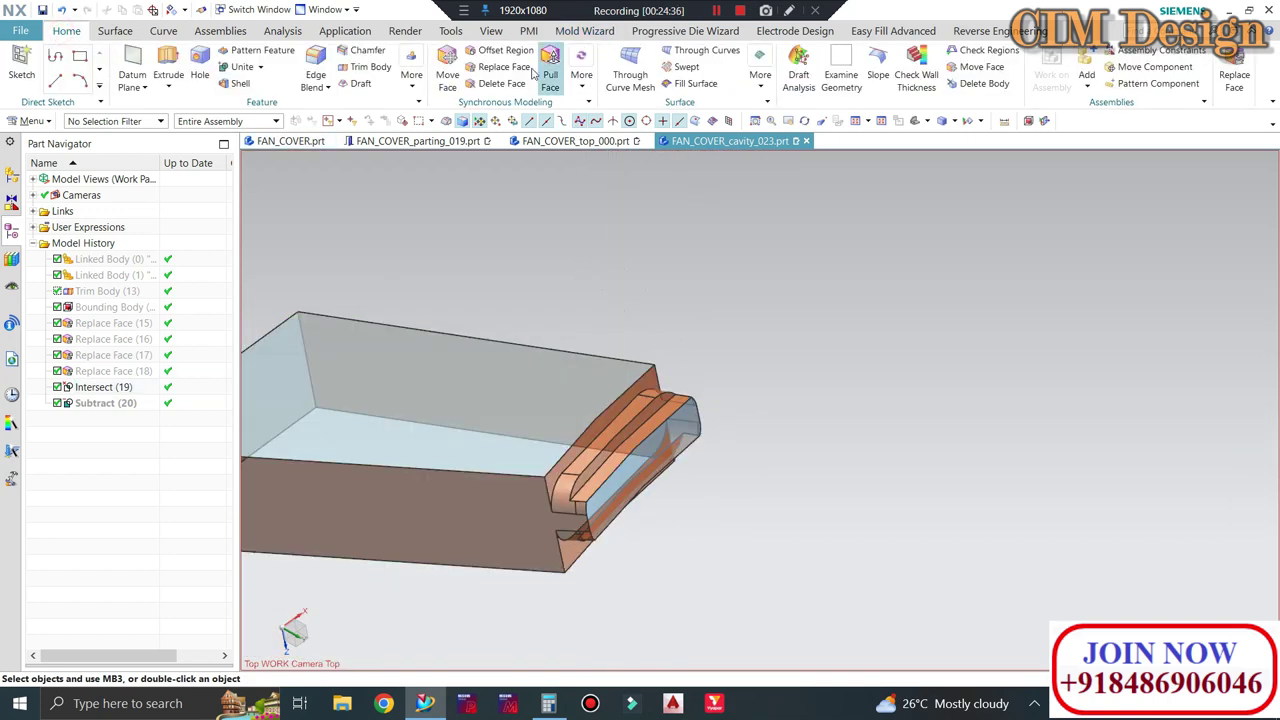
{"action": "left_click", "coordinate": [120, 31]}
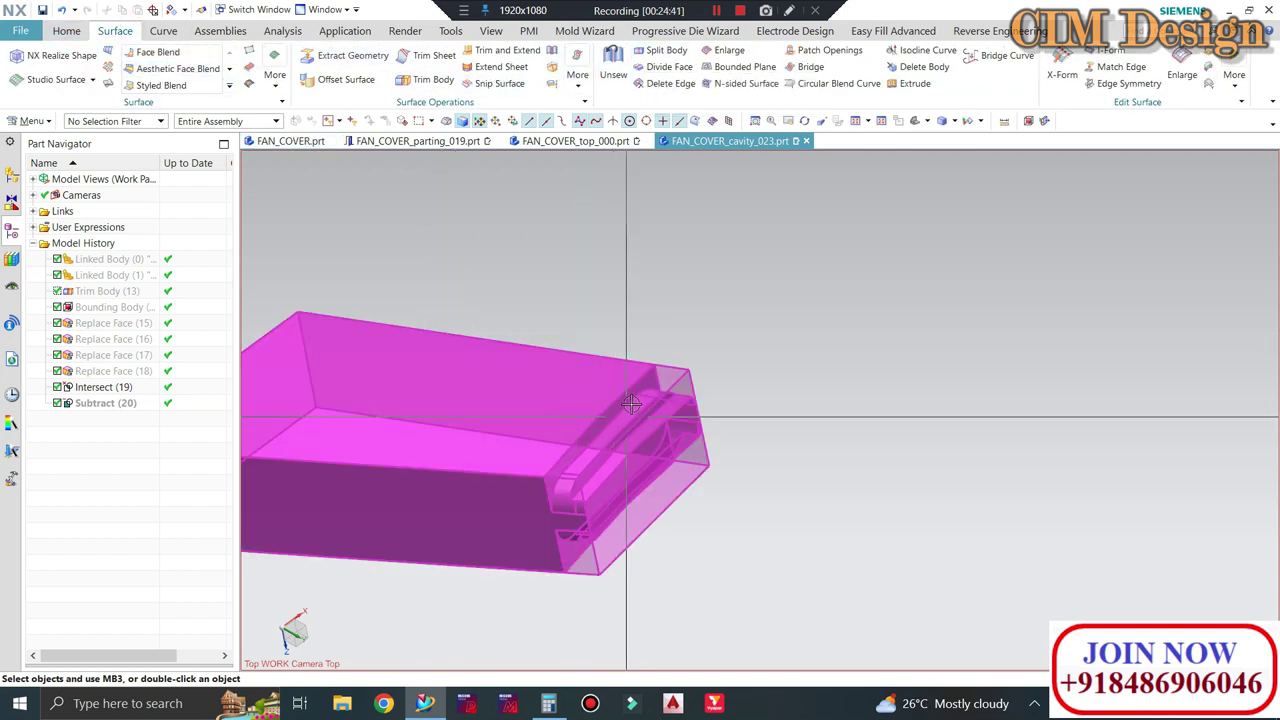
{"action": "middle_click_drag", "start_coordinate": [609, 386], "coordinate": [571, 346]}
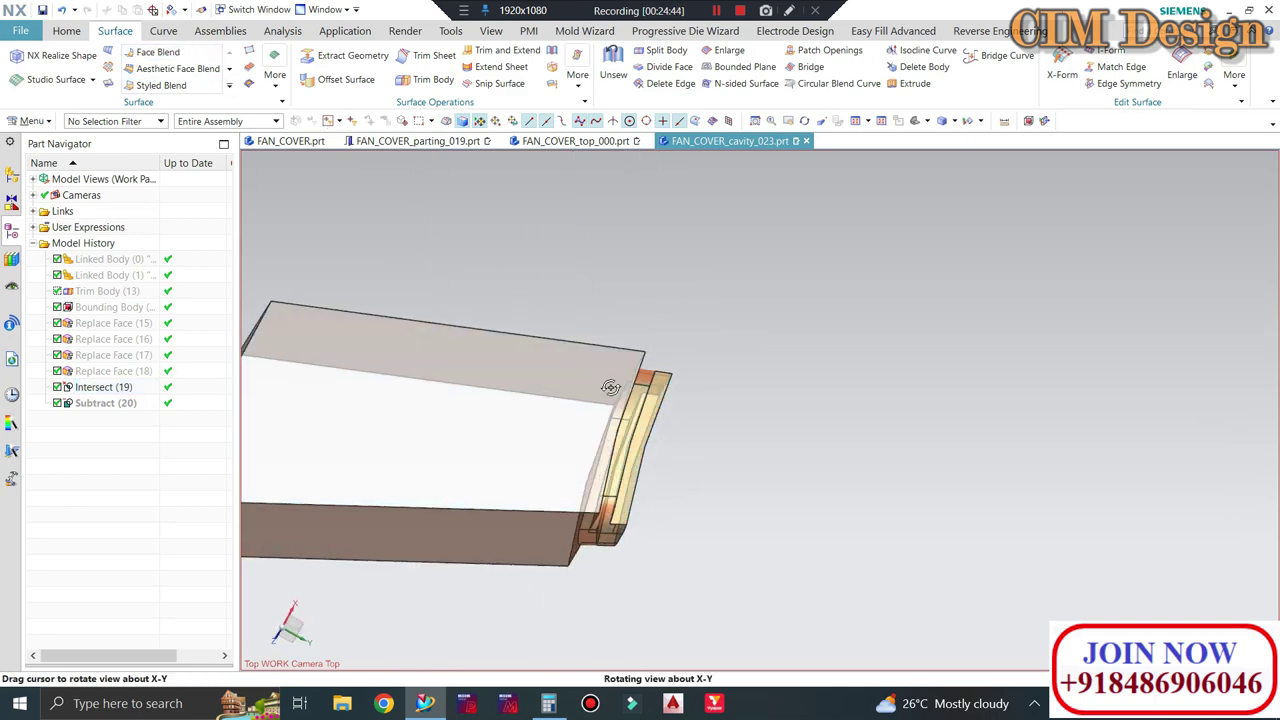
{"action": "left_click", "coordinate": [74, 34]}
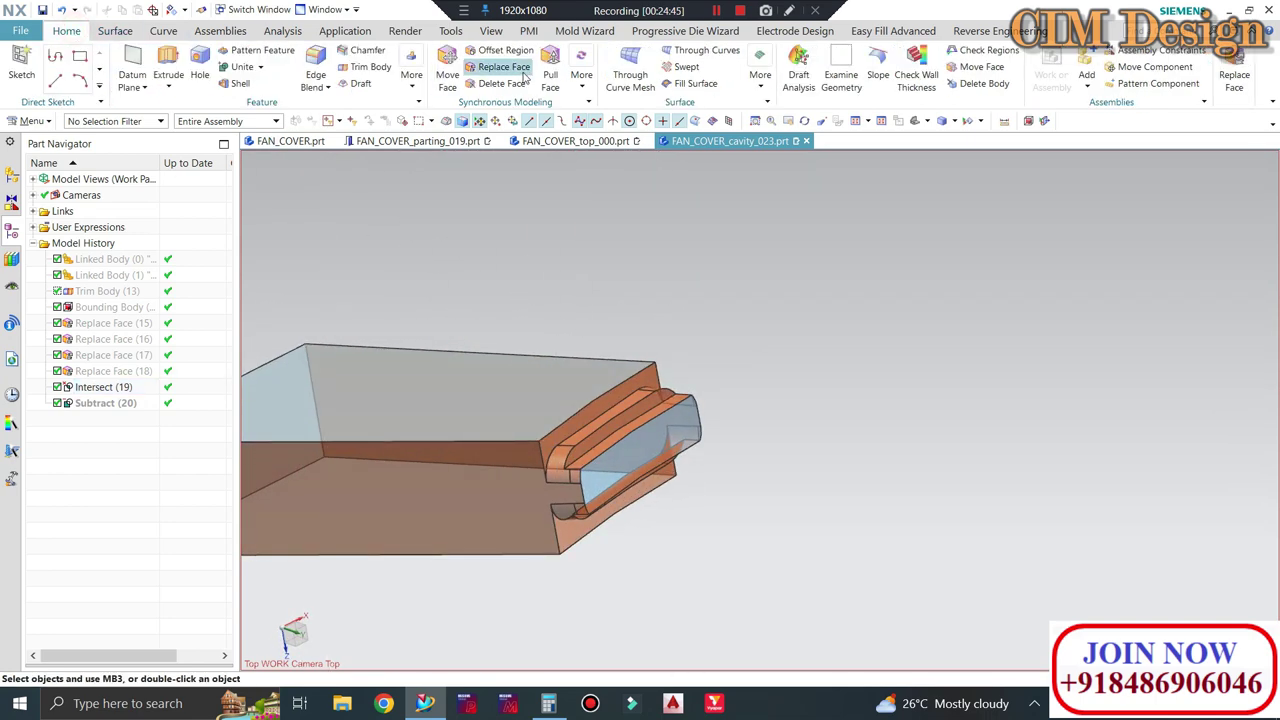
{"action": "left_click", "coordinate": [137, 28]}
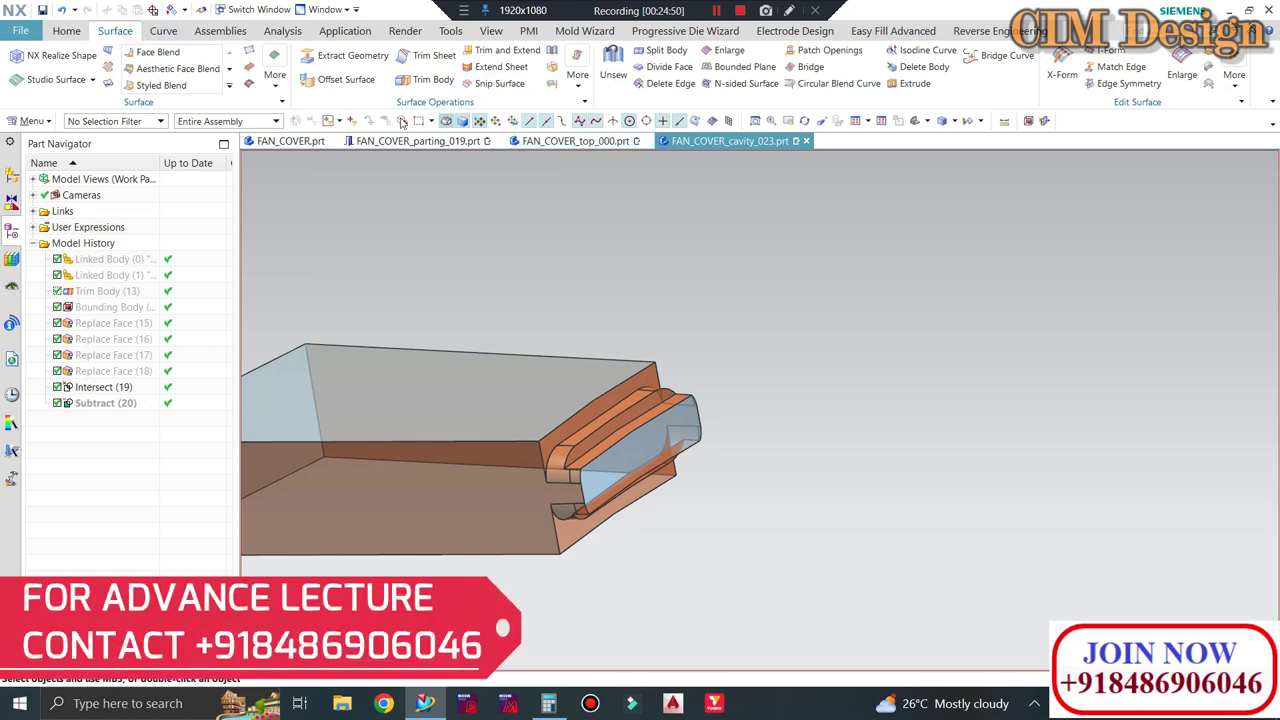
Create a 0 mm Offset Surface of the insert's tangent-connected top faces
{"action": "left_click", "coordinate": [362, 79]}
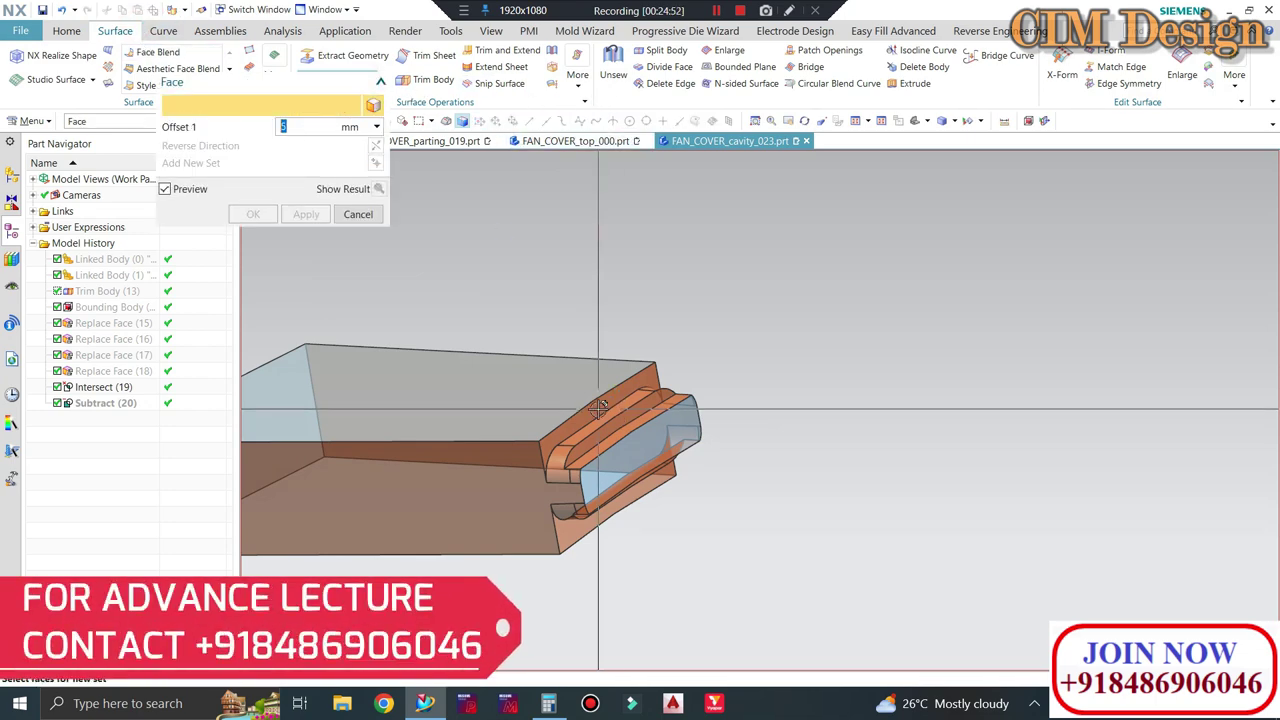
{"action": "left_click", "coordinate": [510, 385]}
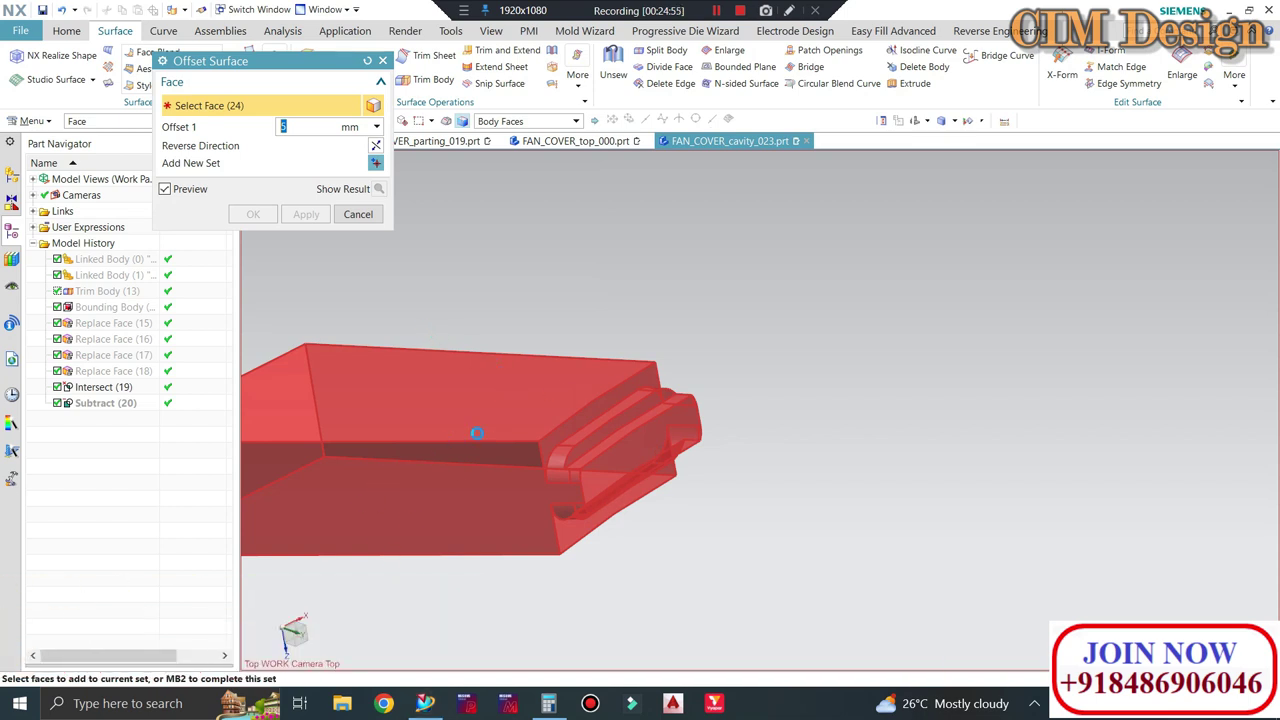
{"action": "left_click", "coordinate": [306, 214]}
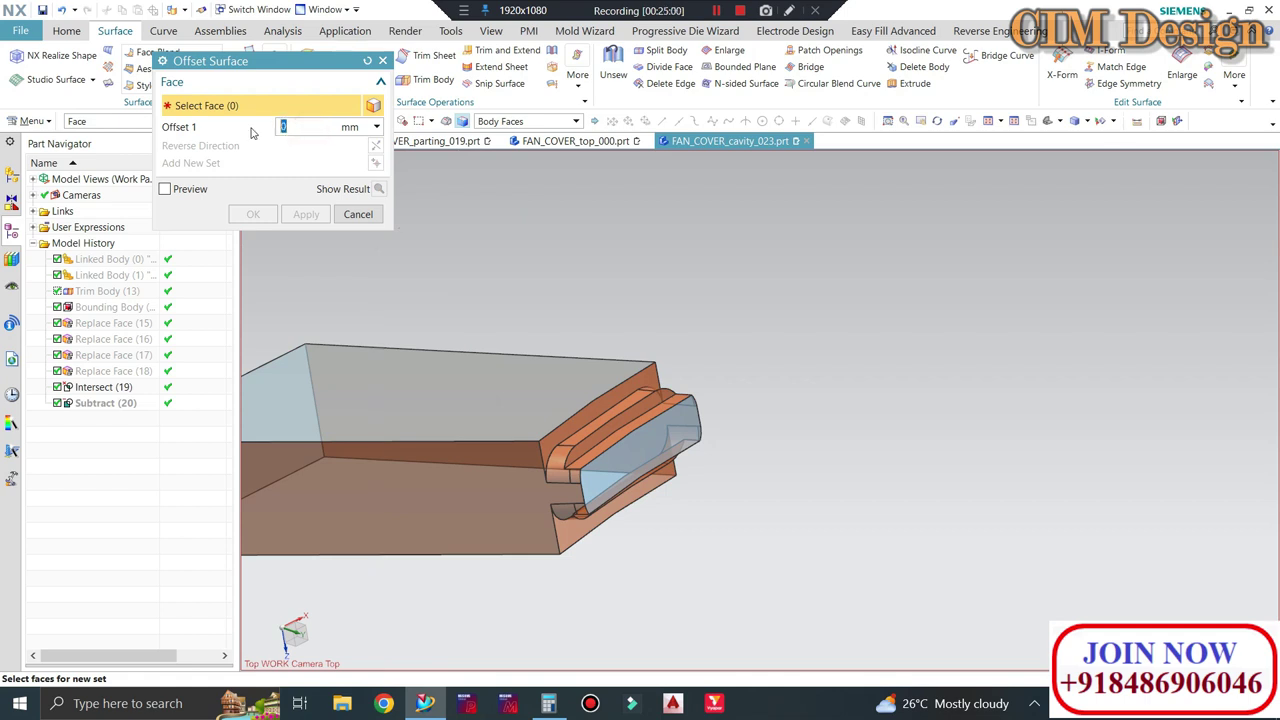
{"action": "left_click", "coordinate": [497, 120]}
{"action": "left_click", "coordinate": [498, 152]}
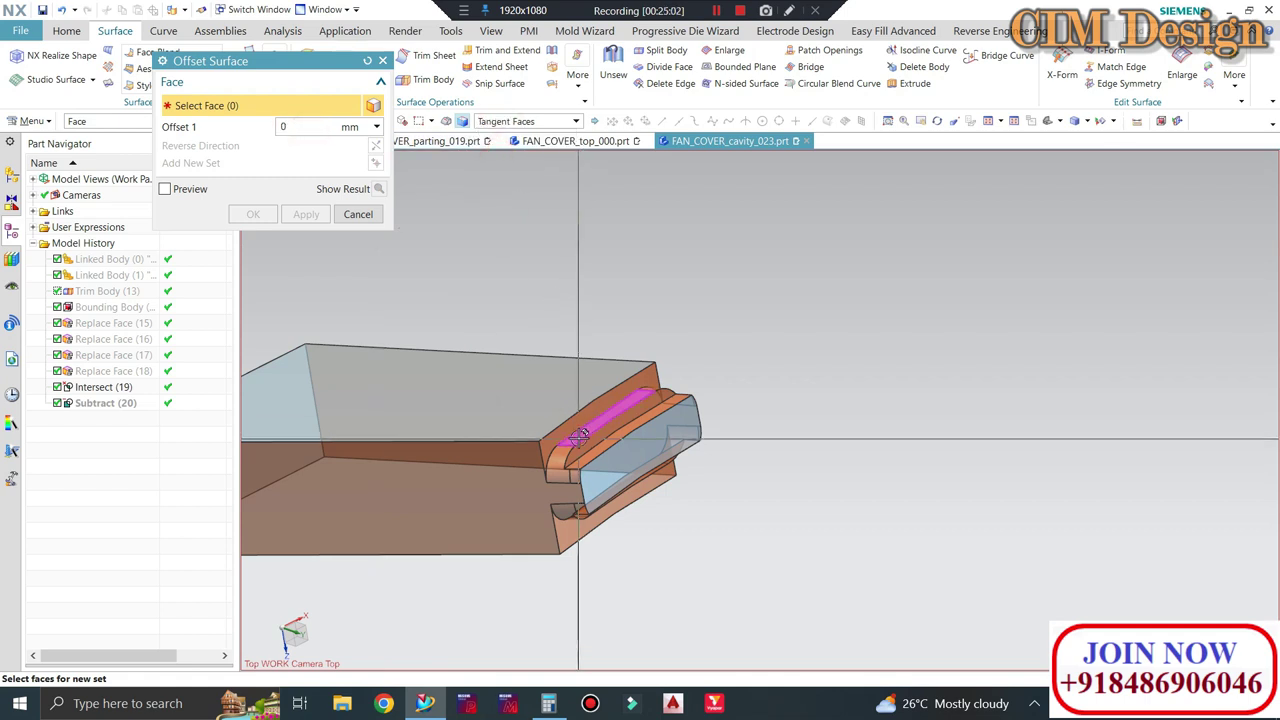
{"action": "left_click", "coordinate": [573, 431]}
{"action": "left_click", "coordinate": [253, 214]}
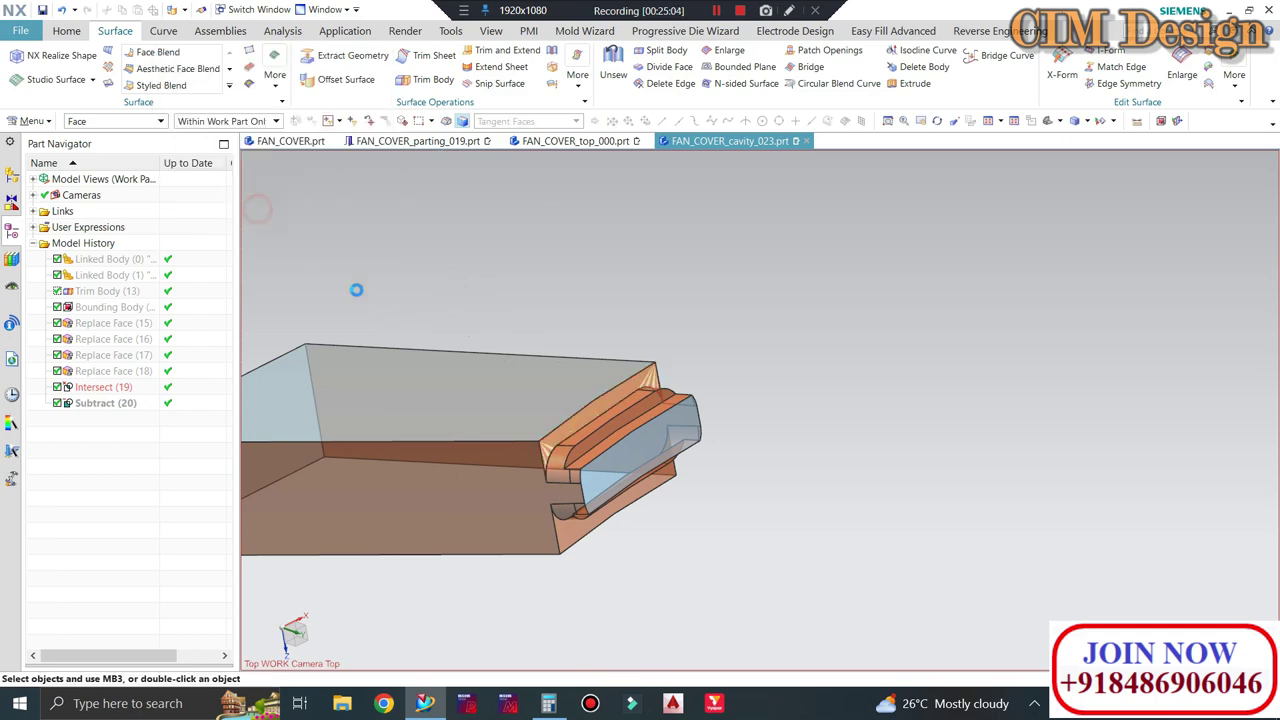
Hide the solid and delete three edges from the offset sheet
{"action": "mouse_move", "coordinate": [443, 417]}
{"action": "middle_mouse_down"}
{"action": "mouse_move", "coordinate": [574, 394]}
{"action": "mouse_move", "coordinate": [527, 387]}
{"action": "middle_mouse_up"}
{"action": "key", "text": "ctrl+b"}
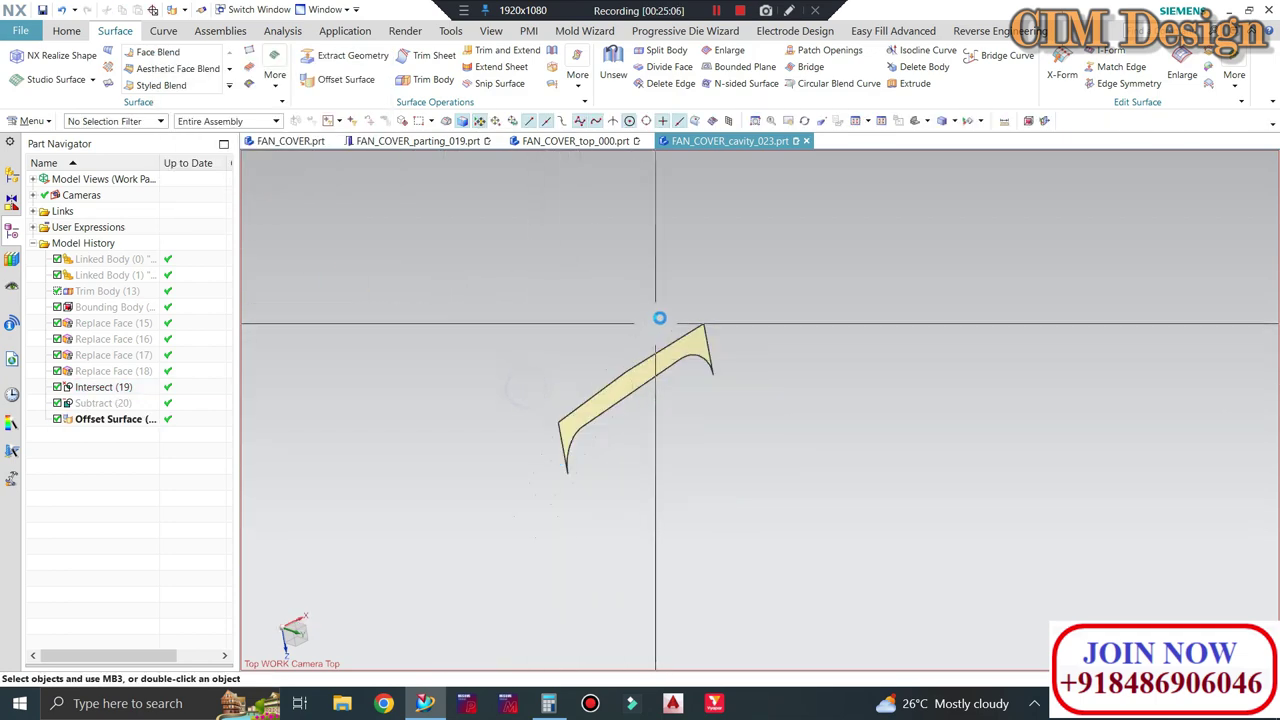
{"action": "left_click", "coordinate": [495, 67]}
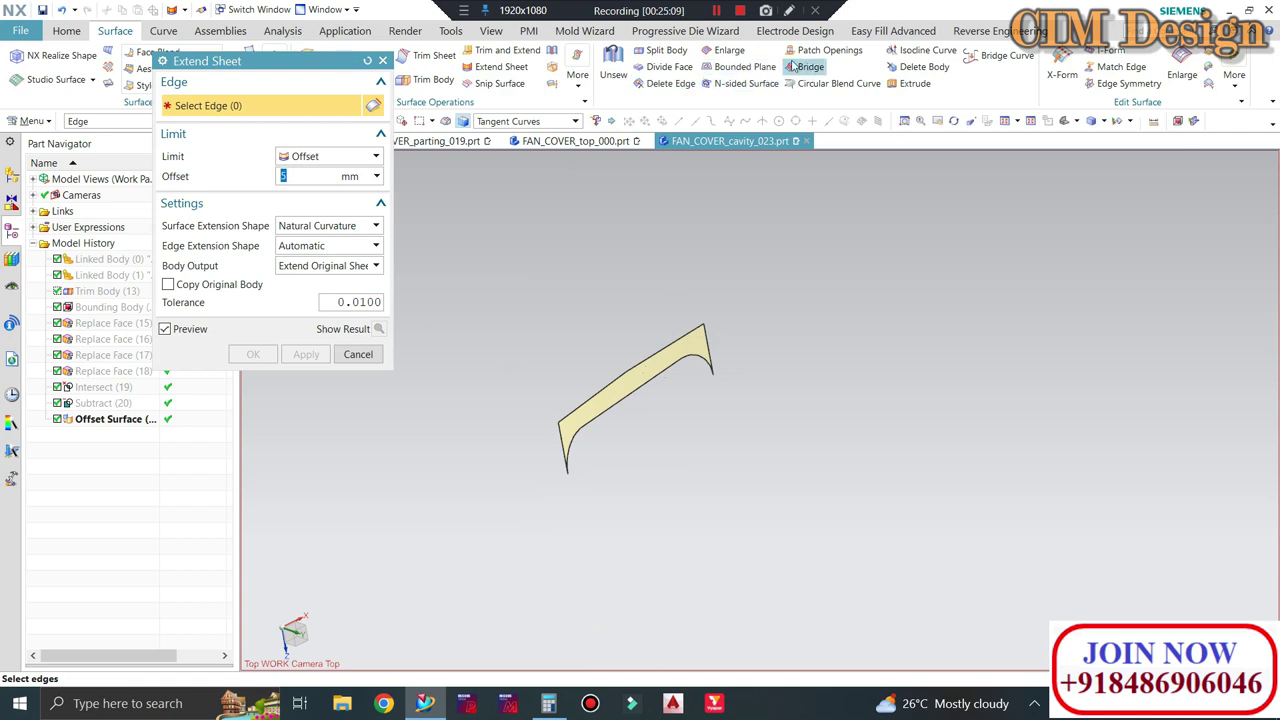
{"action": "left_click", "coordinate": [675, 88]}
{"action": "scroll", "coordinate": [600, 450], "scroll_direction": "up", "scroll_amount": 2}
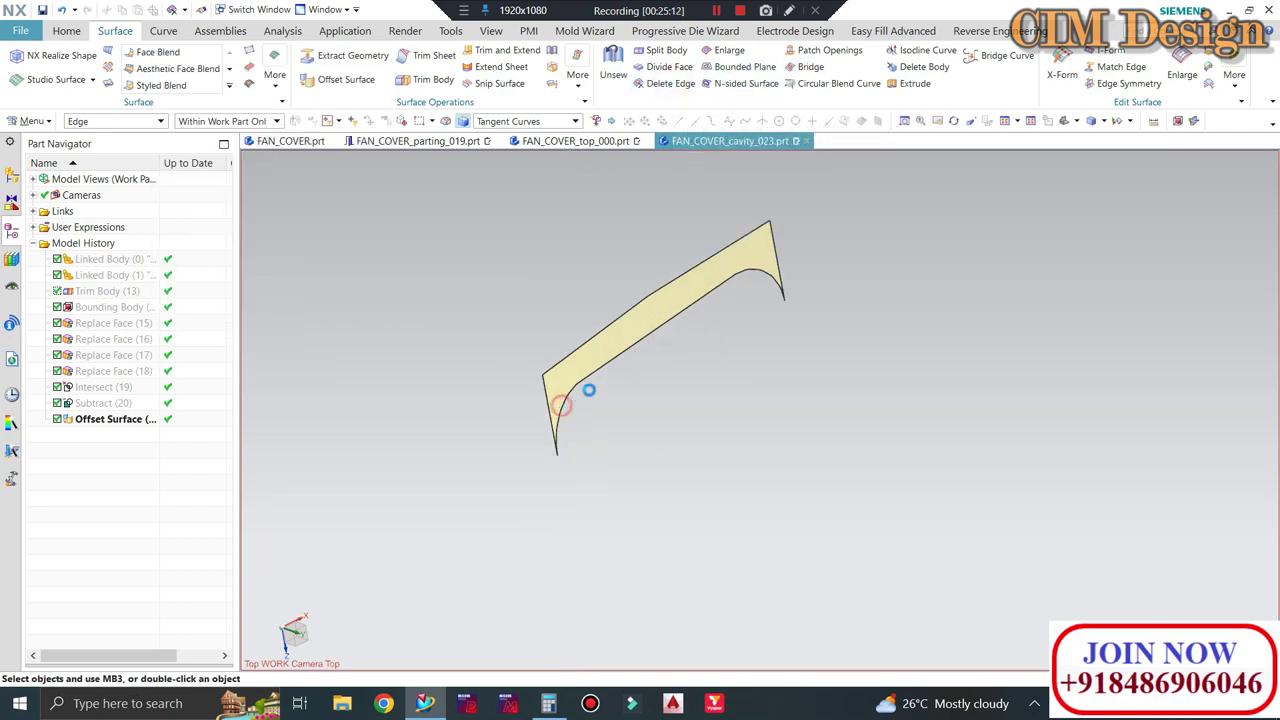
{"action": "left_click", "coordinate": [596, 371]}
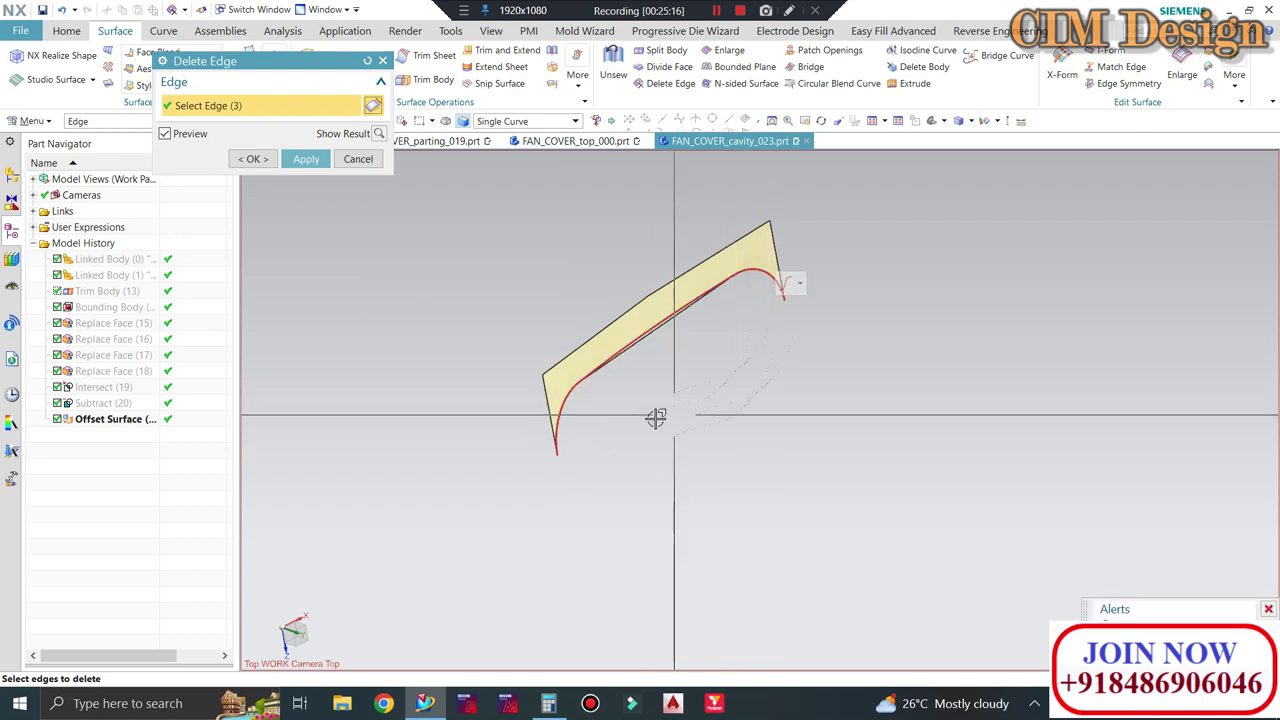
{"action": "left_click", "coordinate": [358, 159]}
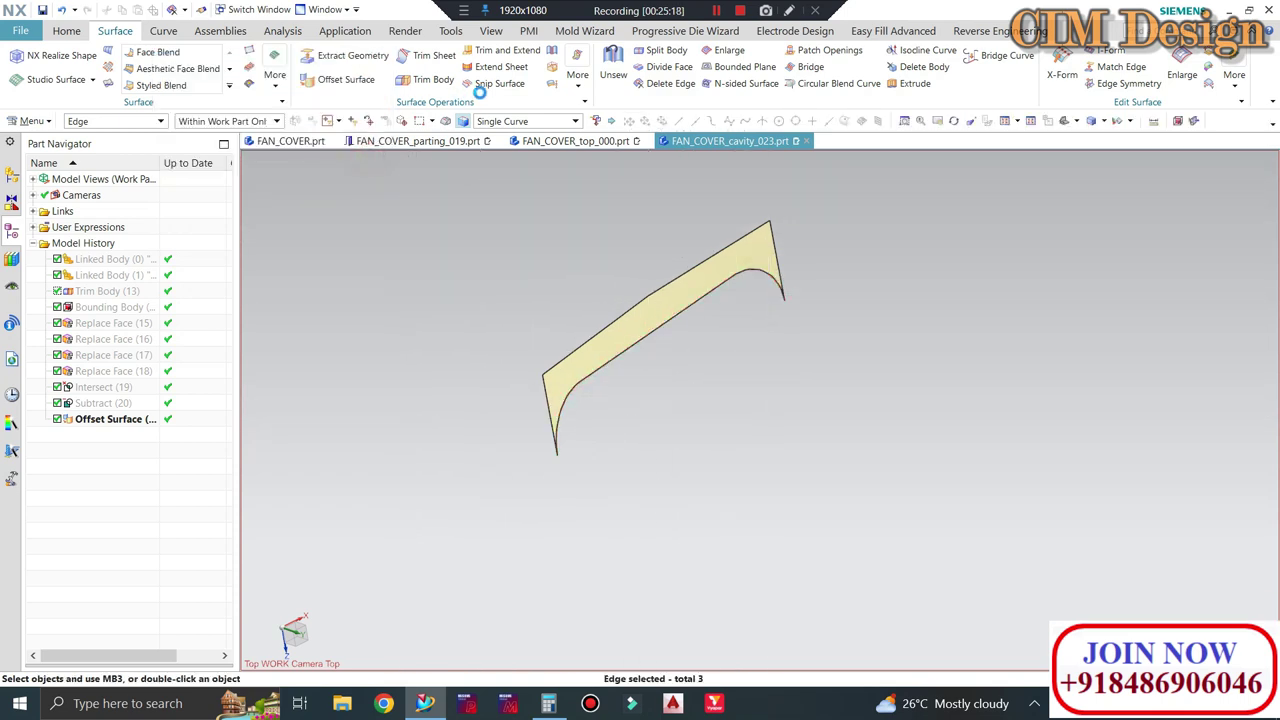
Extend the sheet's six outer edges by 5 mm
{"action": "left_click", "coordinate": [495, 66]}
{"action": "left_click", "coordinate": [614, 363]}
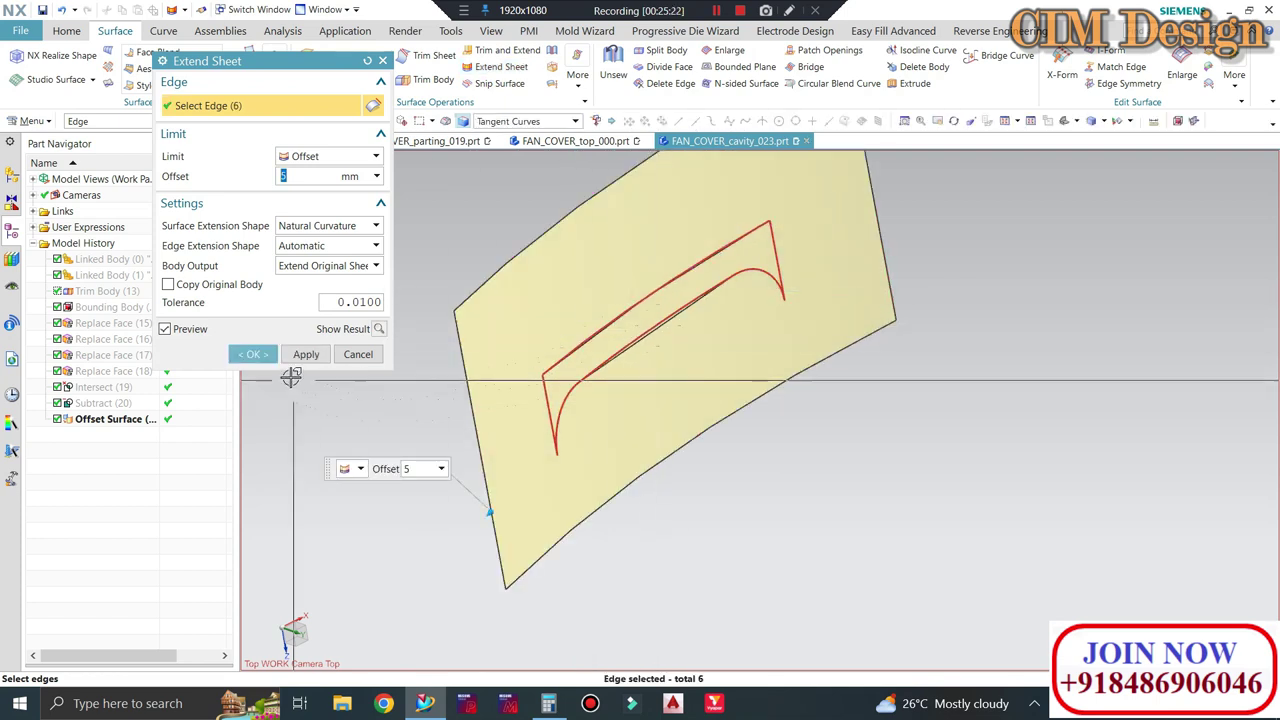
{"action": "left_click", "coordinate": [252, 354]}
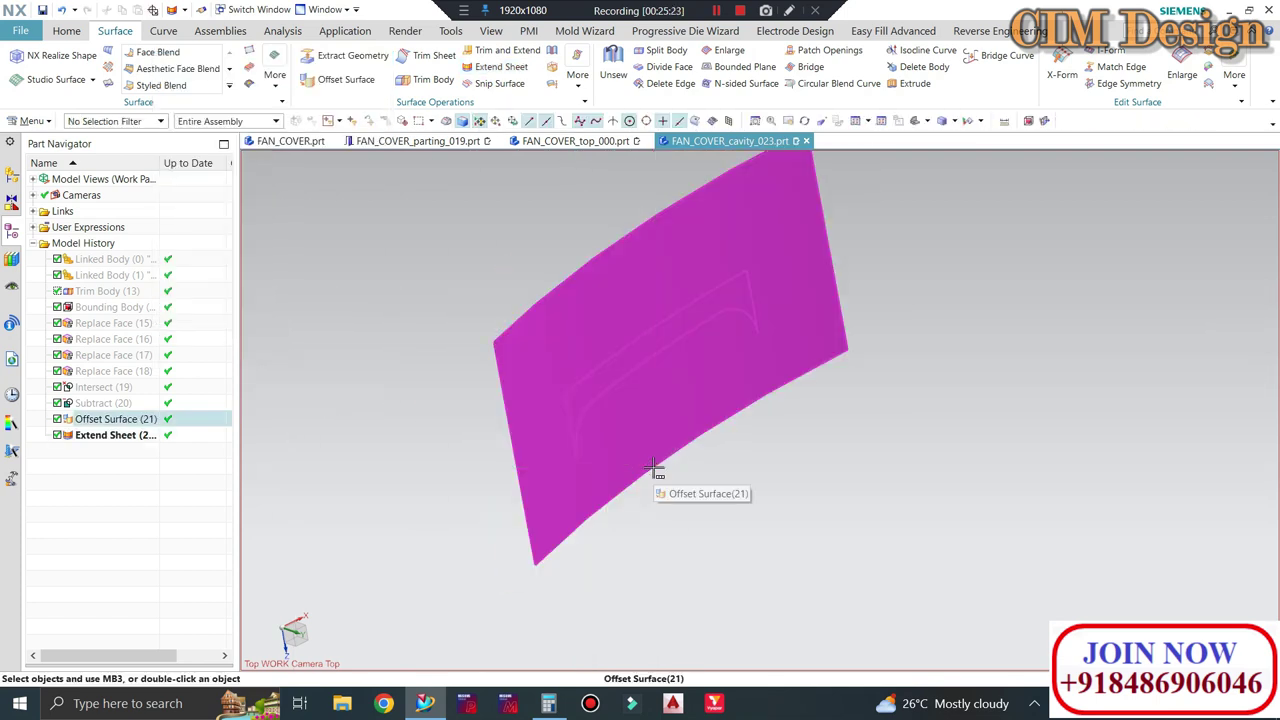
Show the hidden bodies again and extend the curved sheet's edge by 5 mm
{"action": "key", "text": "ctrl+shift+k"}
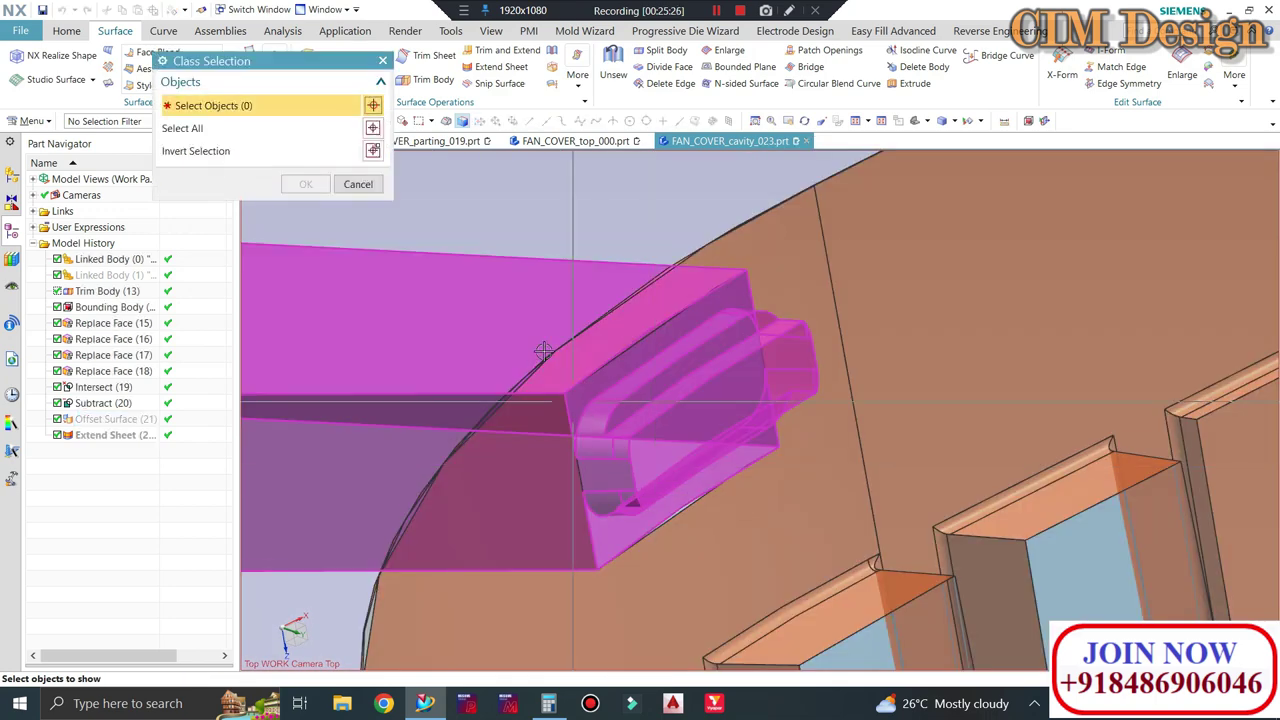
{"action": "left_click", "coordinate": [530, 333]}
{"action": "middle_click", "coordinate": [634, 223]}
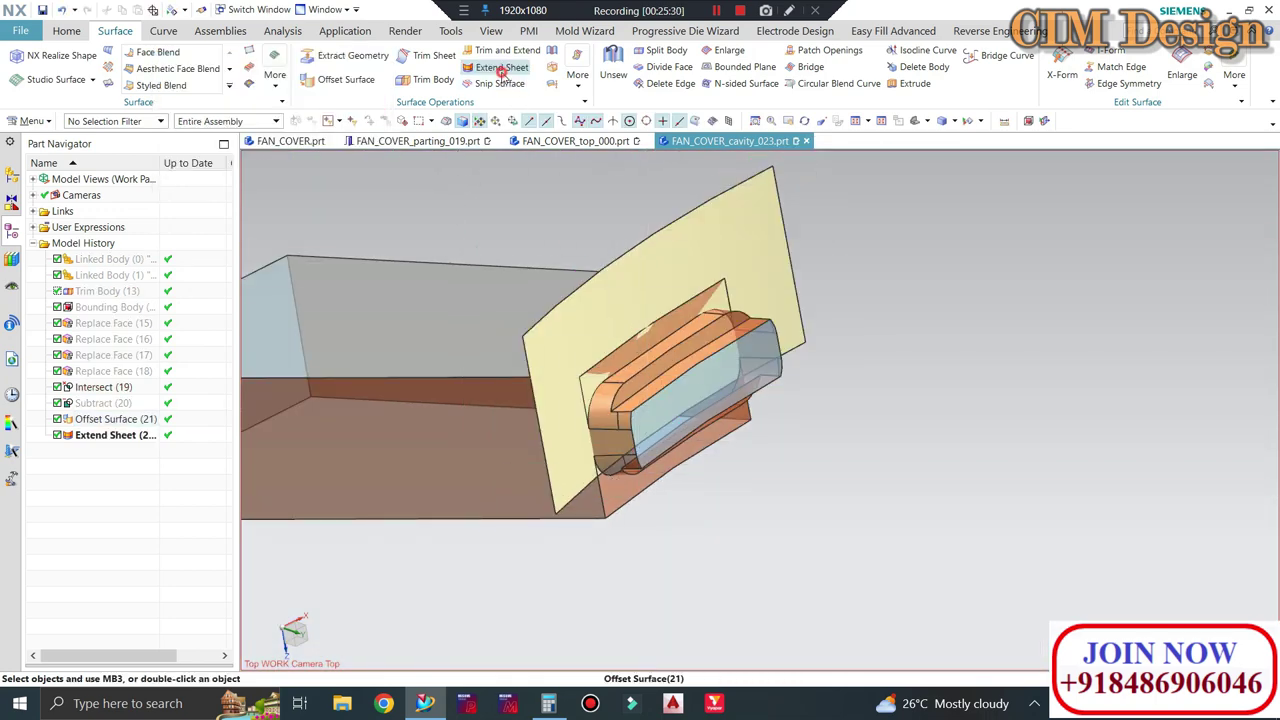
{"action": "left_click", "coordinate": [501, 66]}
{"action": "left_click", "coordinate": [568, 510]}
{"action": "middle_click", "coordinate": [628, 533]}
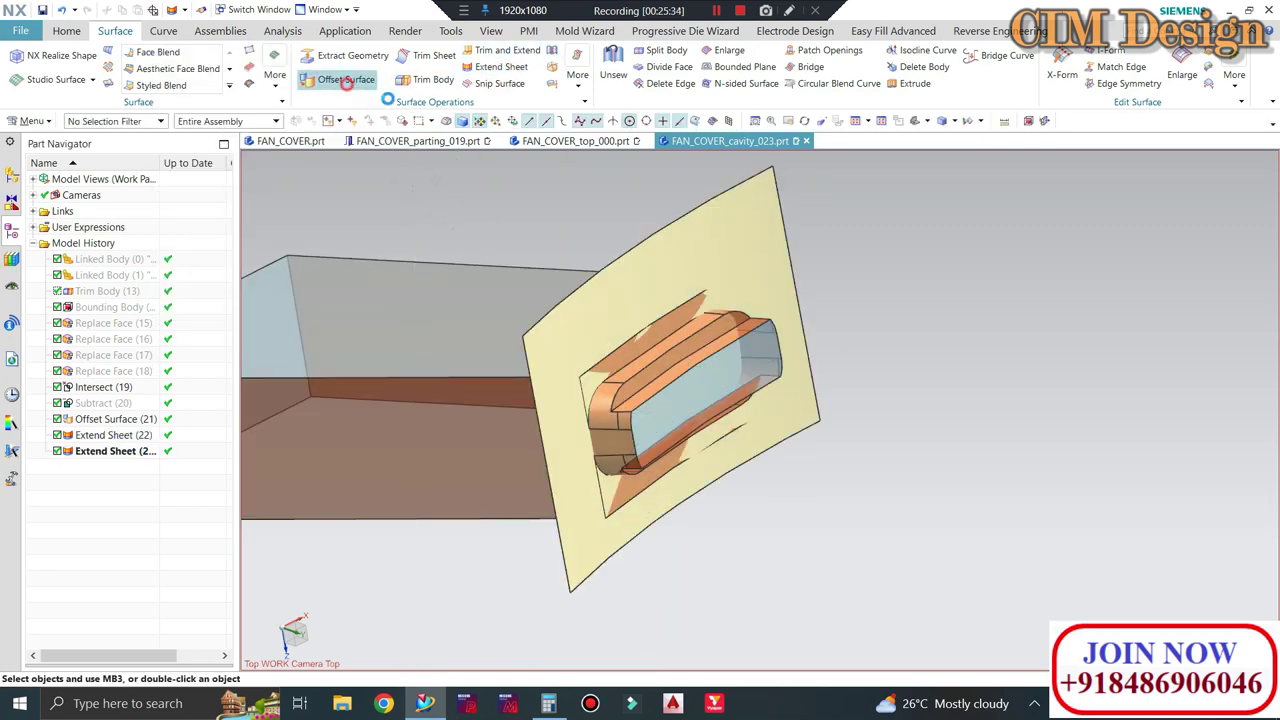
Offset the extended sheet, then edit that offset to -6 mm
{"action": "left_click", "coordinate": [345, 82]}
{"action": "left_click", "coordinate": [667, 263]}
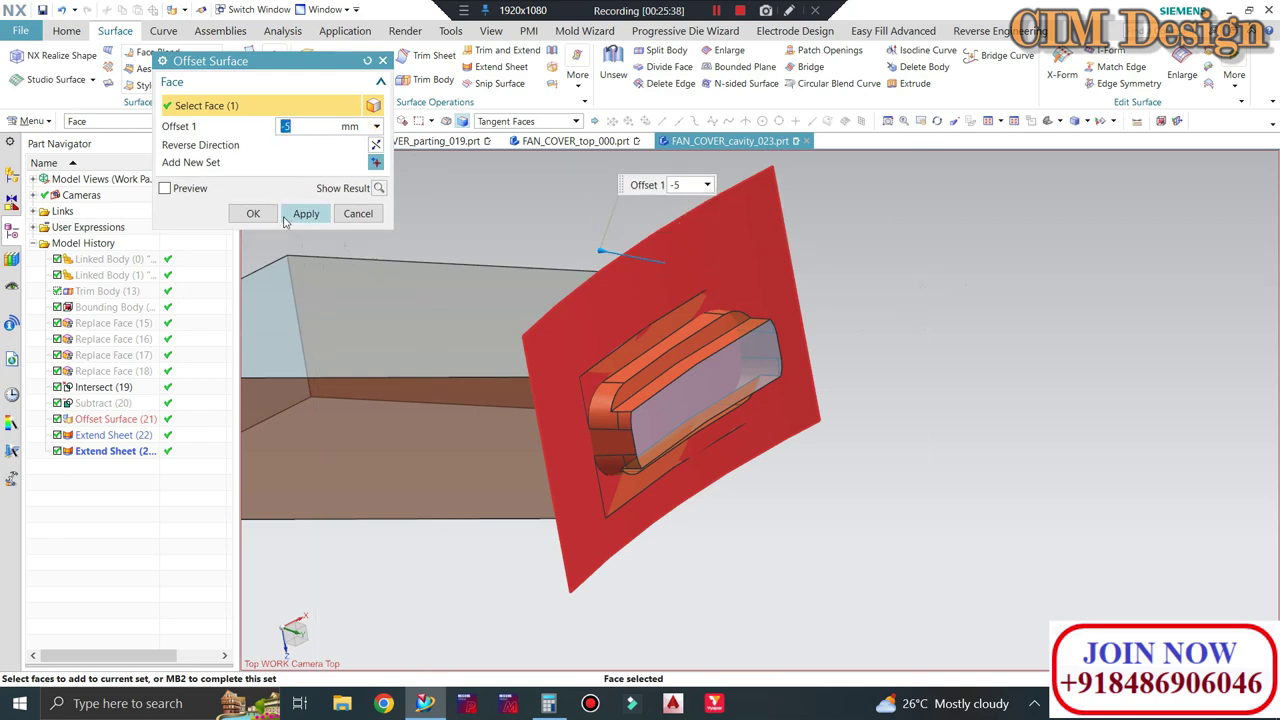
{"action": "left_click", "coordinate": [253, 214]}
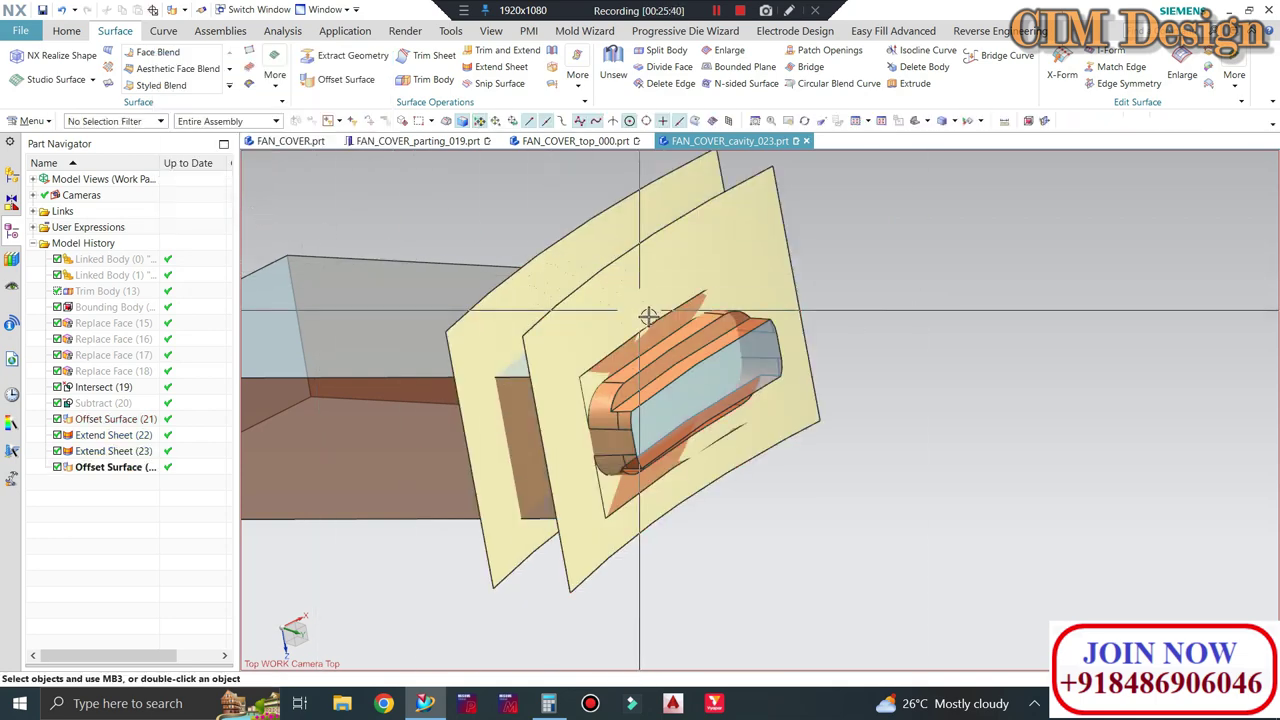
{"action": "mouse_move", "coordinate": [646, 314]}
{"action": "middle_mouse_down"}
{"action": "mouse_move", "coordinate": [708, 338]}
{"action": "mouse_move", "coordinate": [670, 339]}
{"action": "middle_mouse_up"}
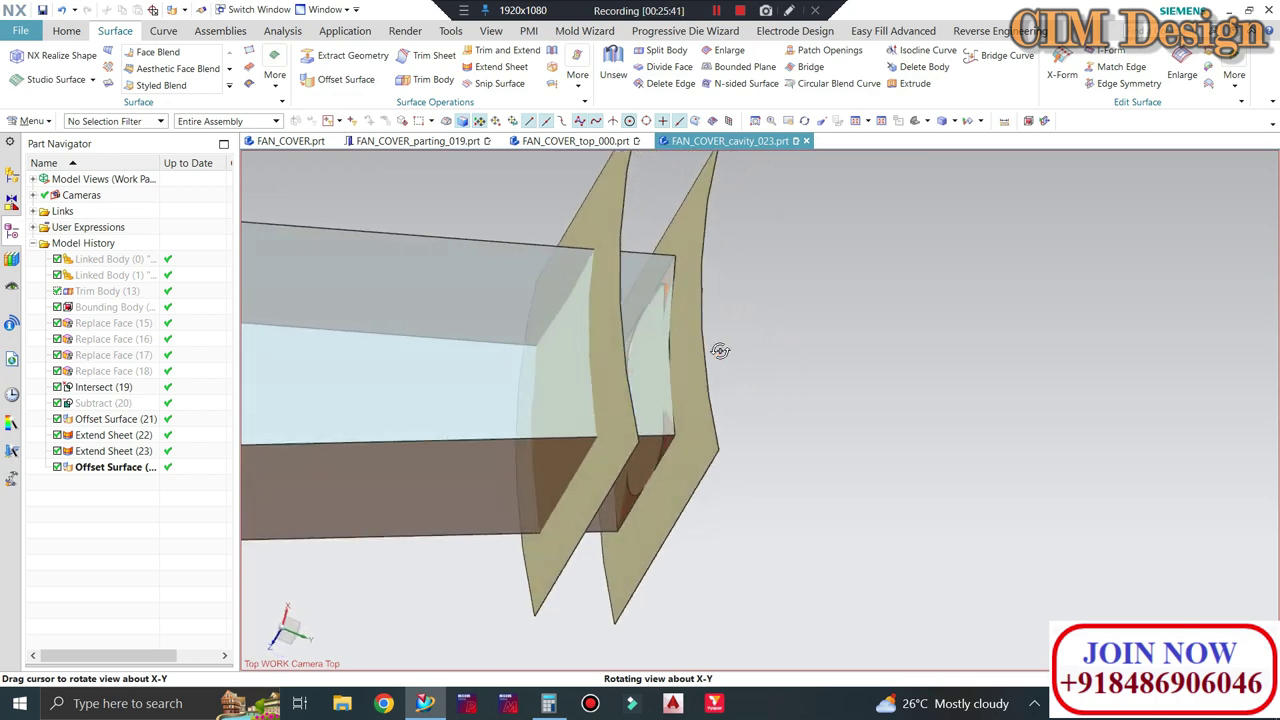
{"action": "double_click", "coordinate": [133, 468]}
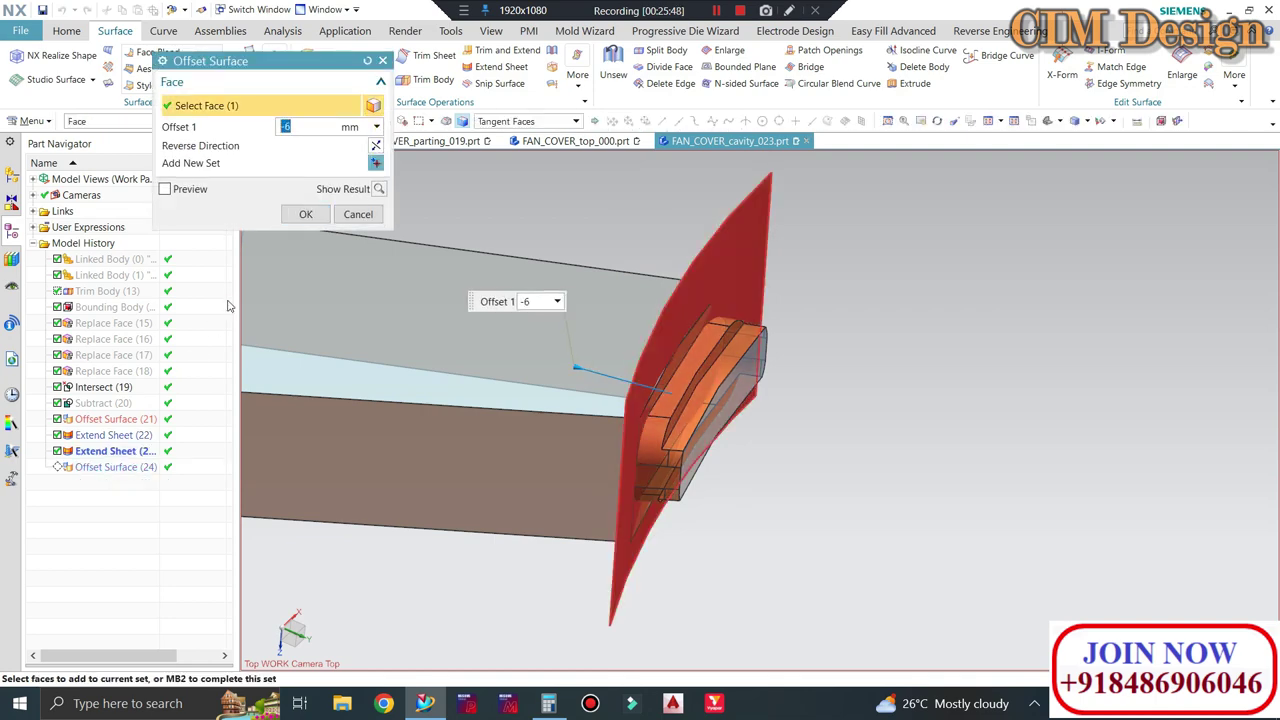
{"action": "left_click", "coordinate": [305, 214]}
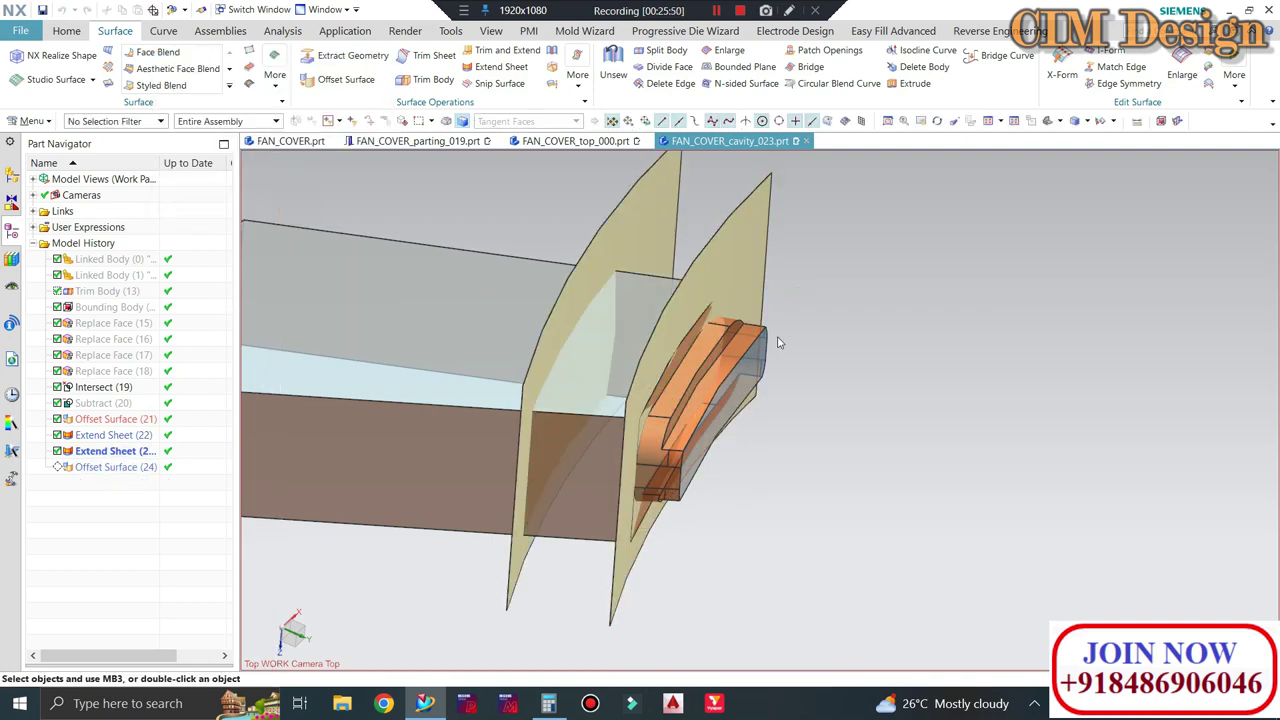
{"action": "scroll", "coordinate": [708, 397], "scroll_direction": "down", "scroll_amount": 5}
Split the block with Split Body, using the first sheet as the cutting face
{"action": "middle_click_drag", "start_coordinate": [708, 397], "coordinate": [661, 387]}
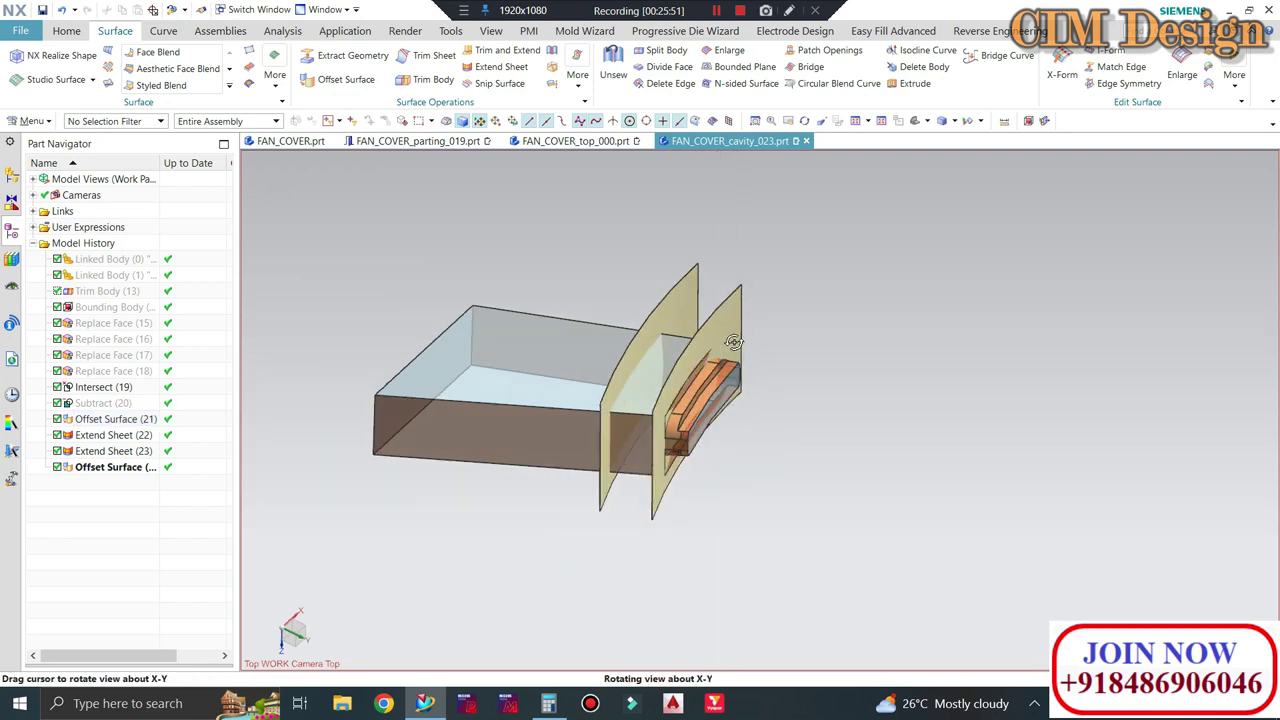
{"action": "scroll", "coordinate": [661, 387], "scroll_direction": "up", "scroll_amount": 3}
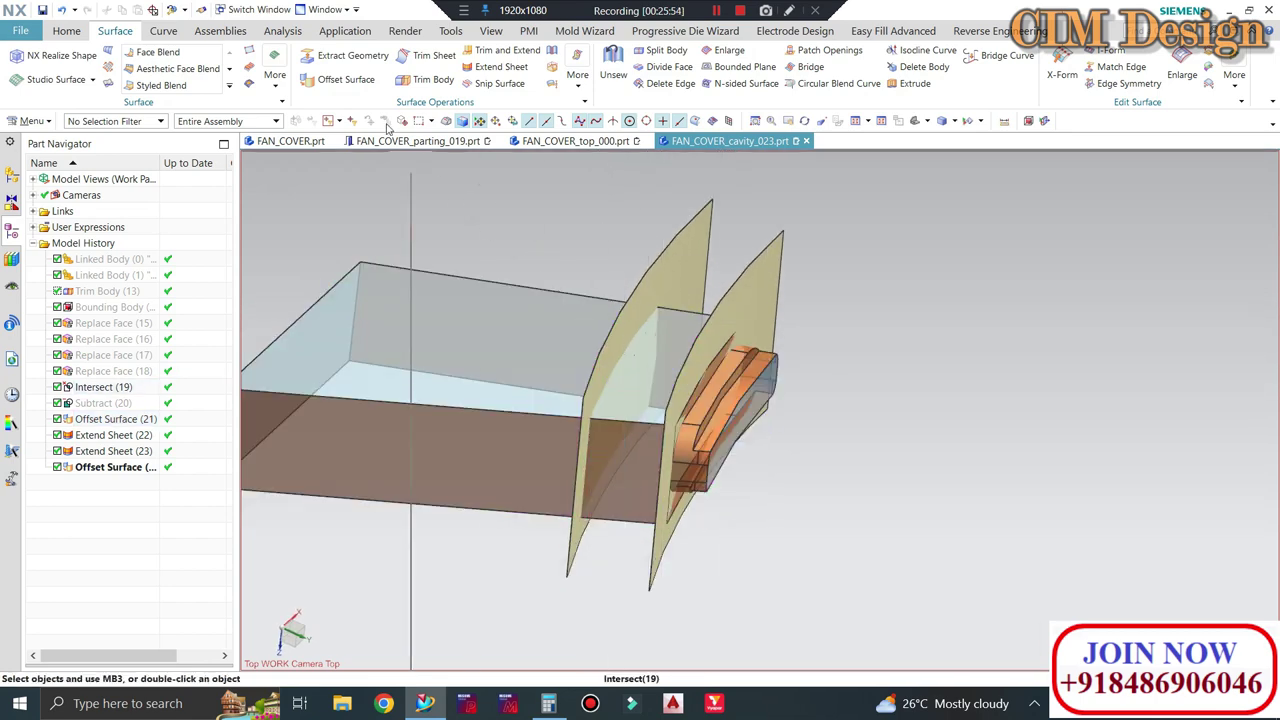
{"action": "left_click", "coordinate": [70, 32]}
{"action": "left_click", "coordinate": [100, 32]}
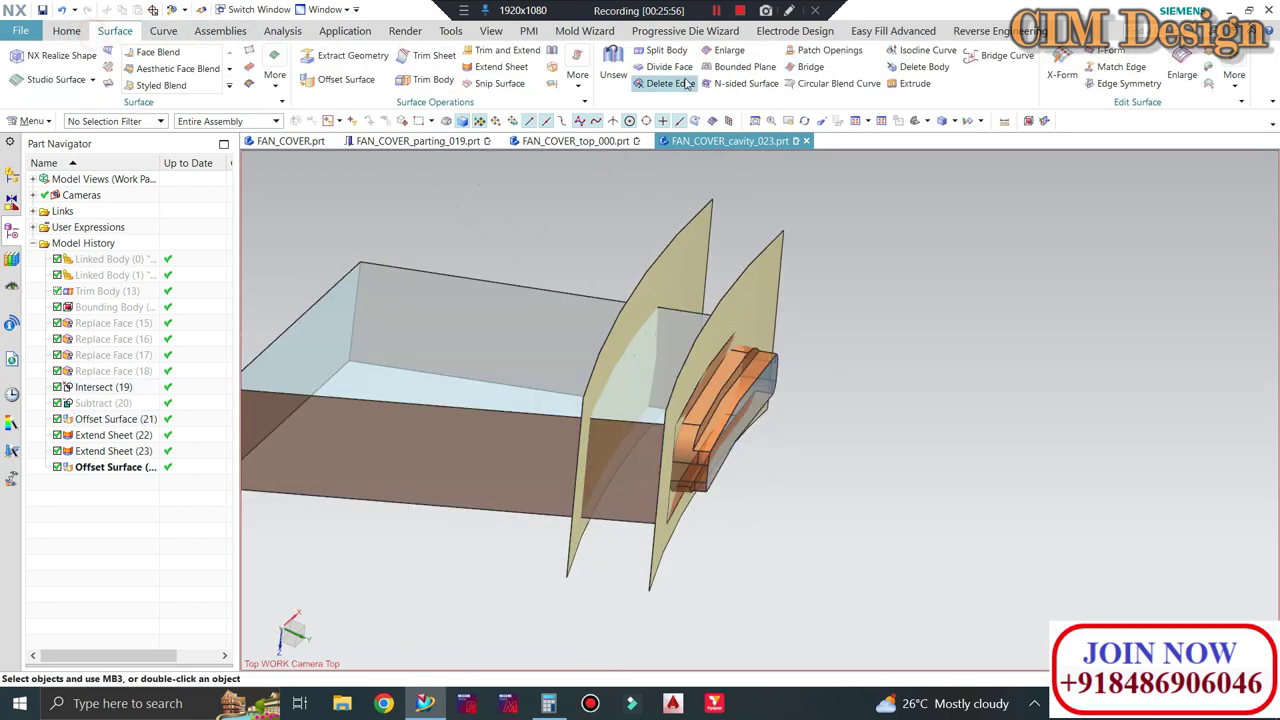
{"action": "left_click", "coordinate": [643, 386]}
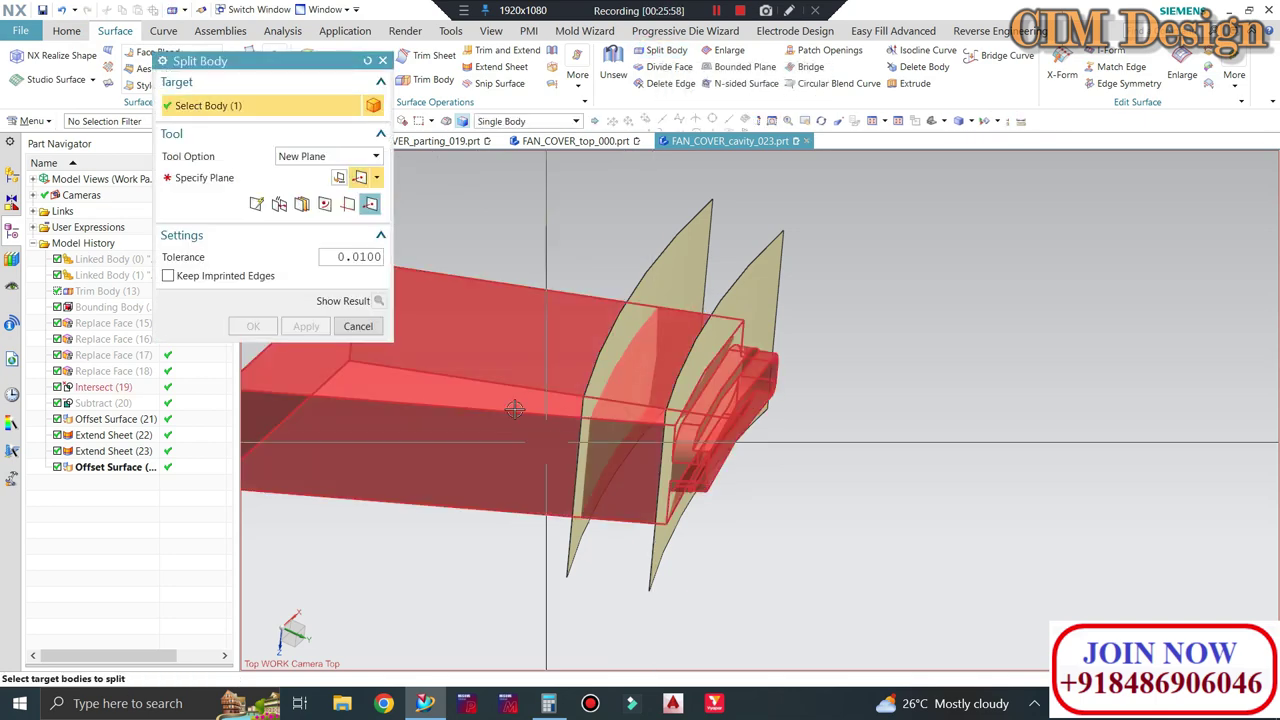
{"action": "left_click", "coordinate": [306, 173]}
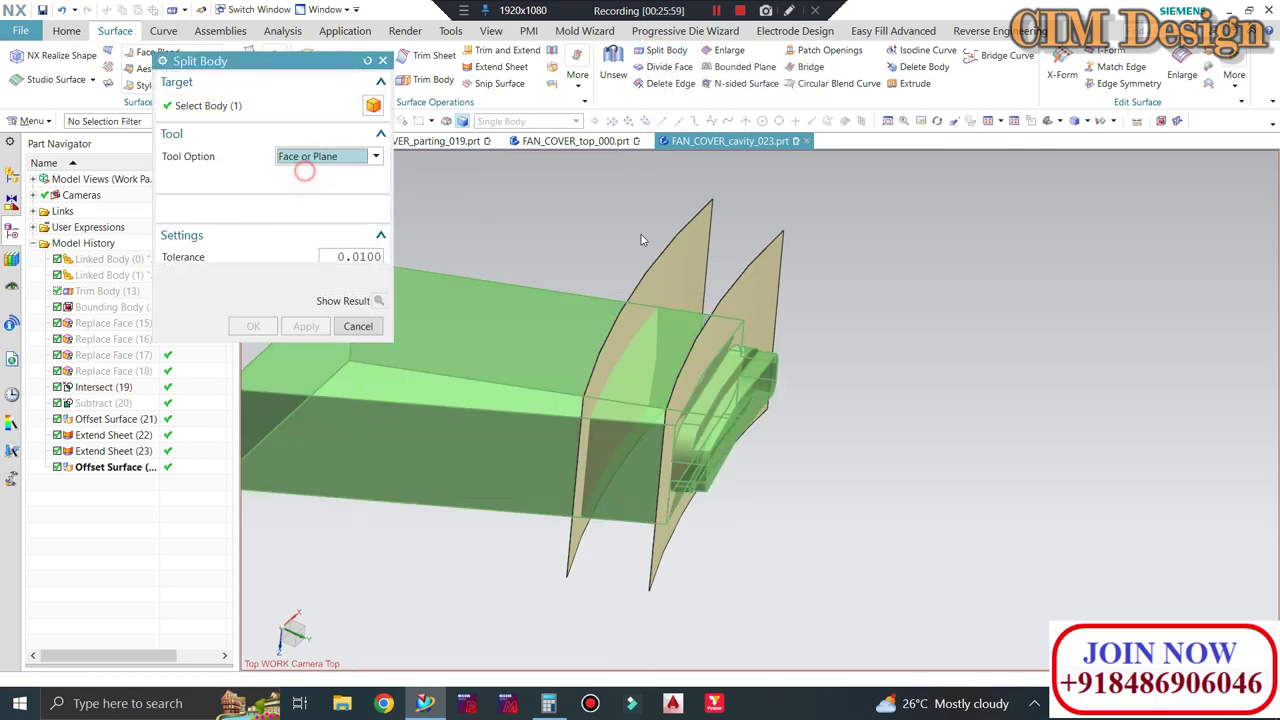
{"action": "left_click", "coordinate": [686, 272]}
{"action": "middle_click", "coordinate": [563, 283]}
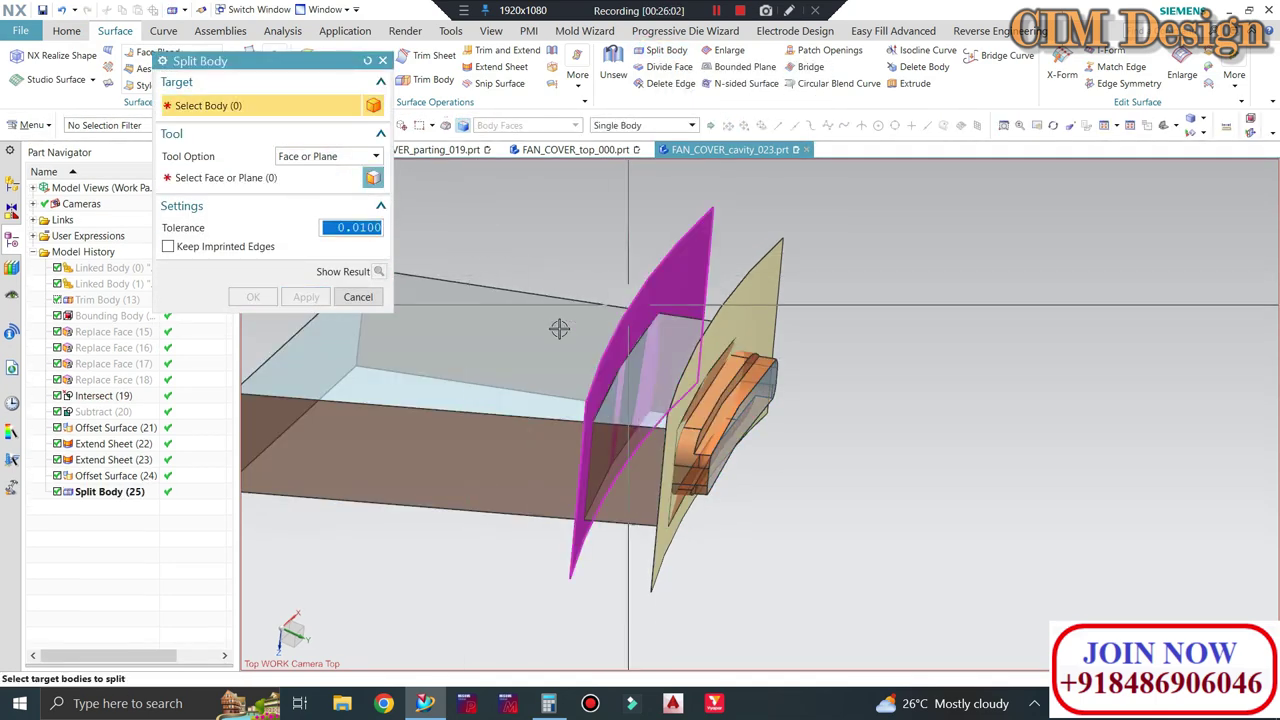
{"action": "left_click", "coordinate": [357, 297]}
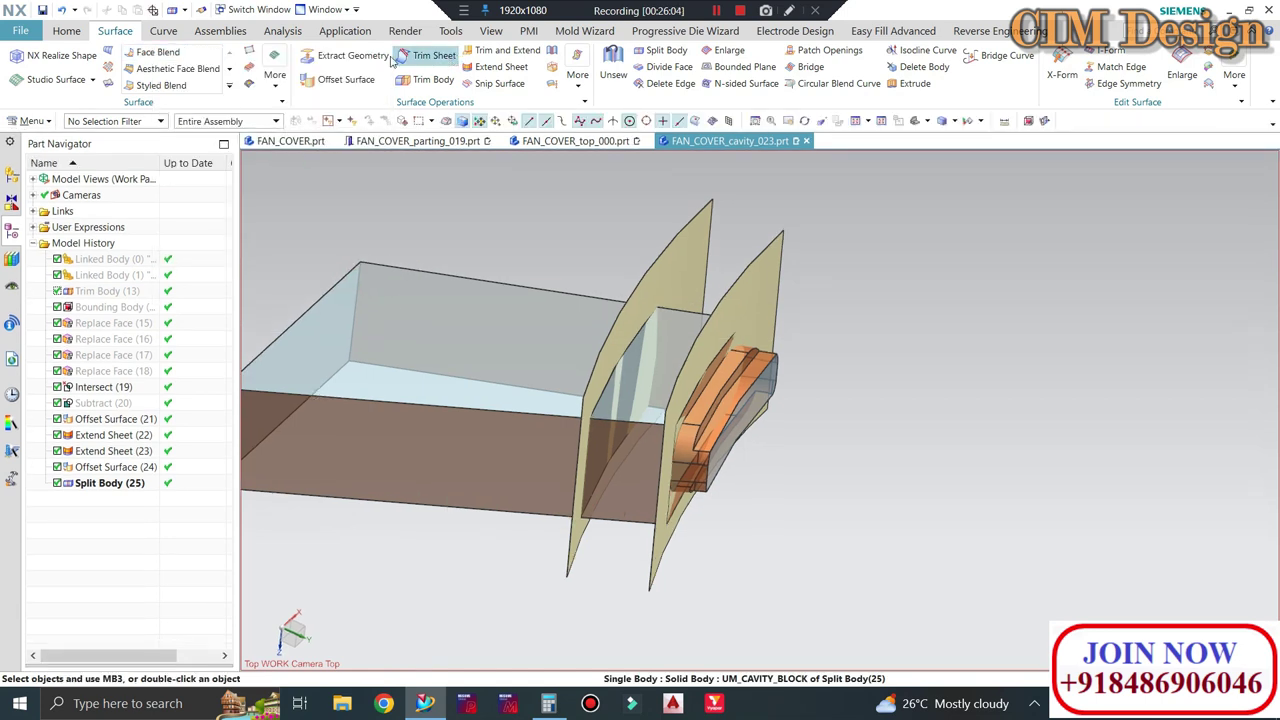
Extract the split-off end section as a separate body and set the selection filter to Solid Body
{"action": "left_click", "coordinate": [378, 55]}
{"action": "left_click", "coordinate": [272, 87]}
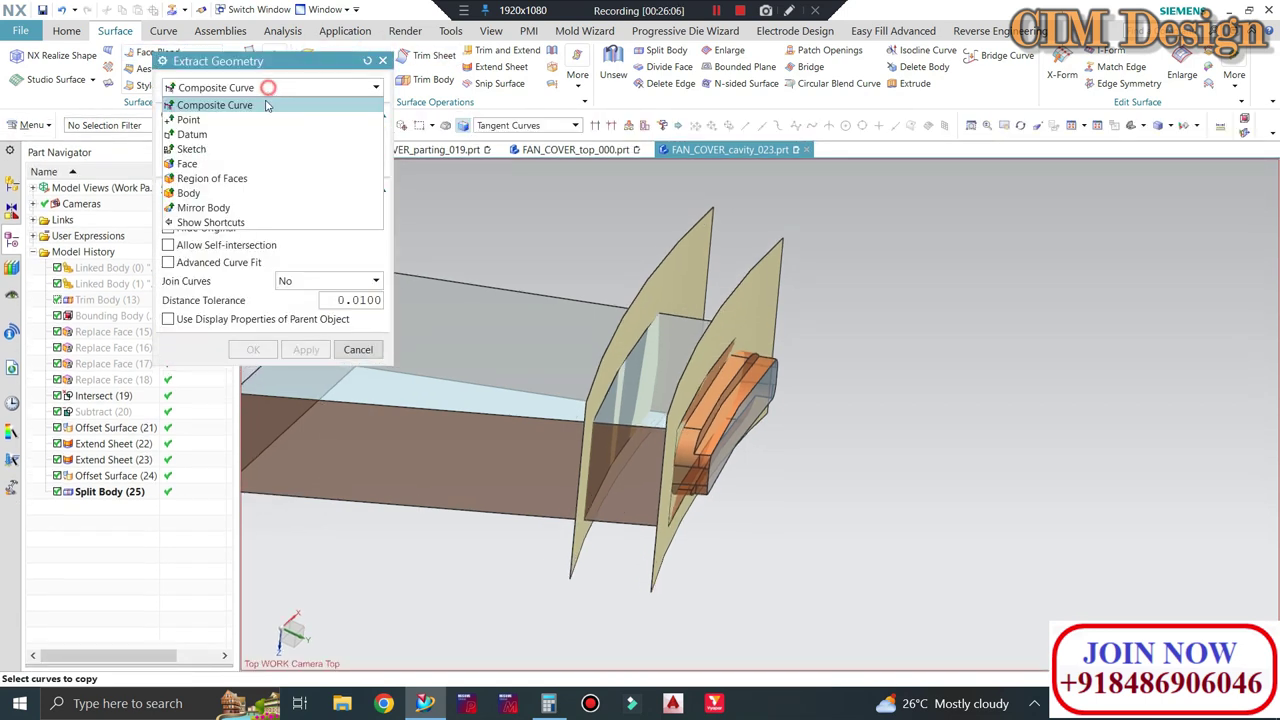
{"action": "left_click", "coordinate": [190, 193]}
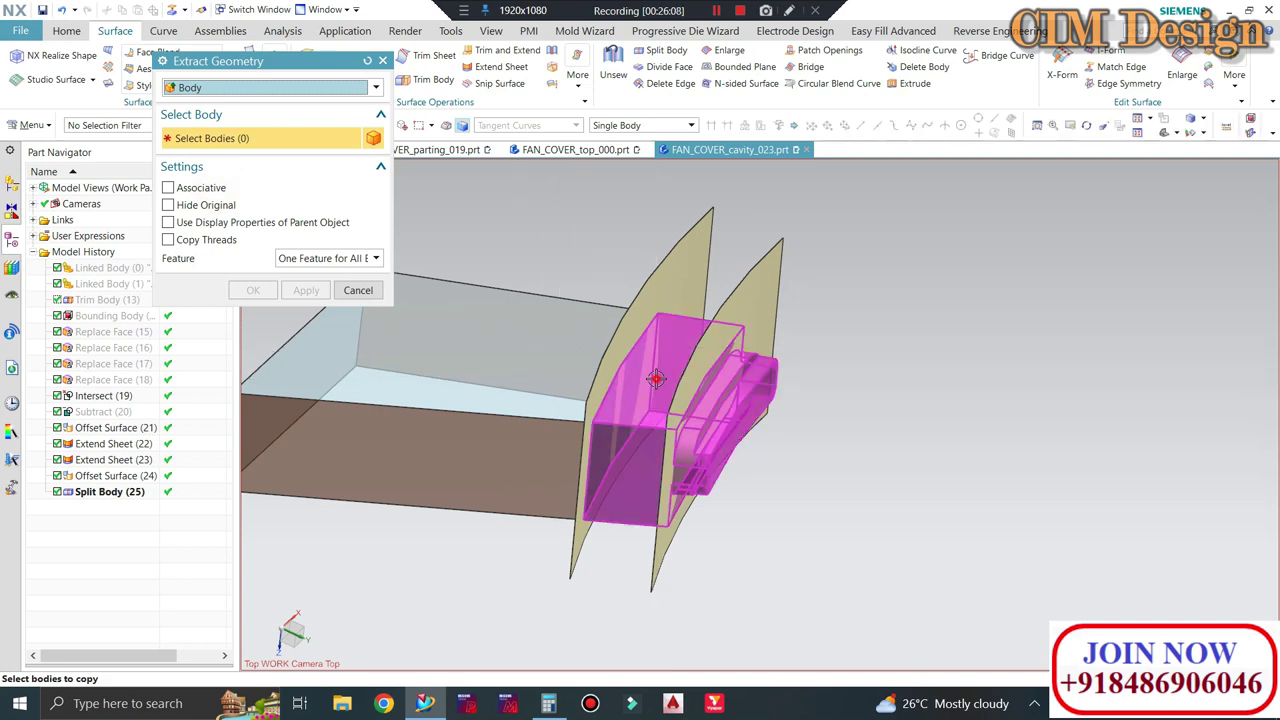
{"action": "left_click", "coordinate": [650, 430]}
{"action": "left_click", "coordinate": [250, 290]}
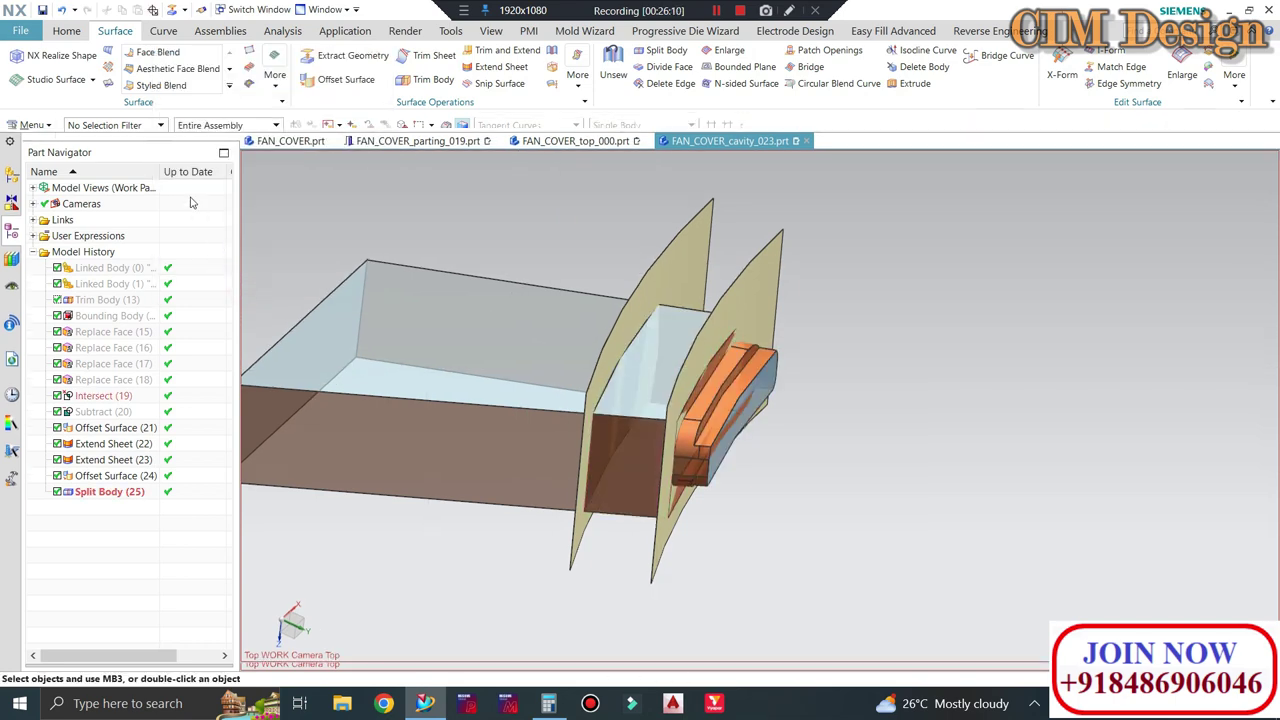
{"action": "scroll", "coordinate": [619, 374], "scroll_direction": "up", "scroll_amount": 3}
{"action": "scroll", "coordinate": [595, 325], "scroll_direction": "down", "scroll_amount": 2}
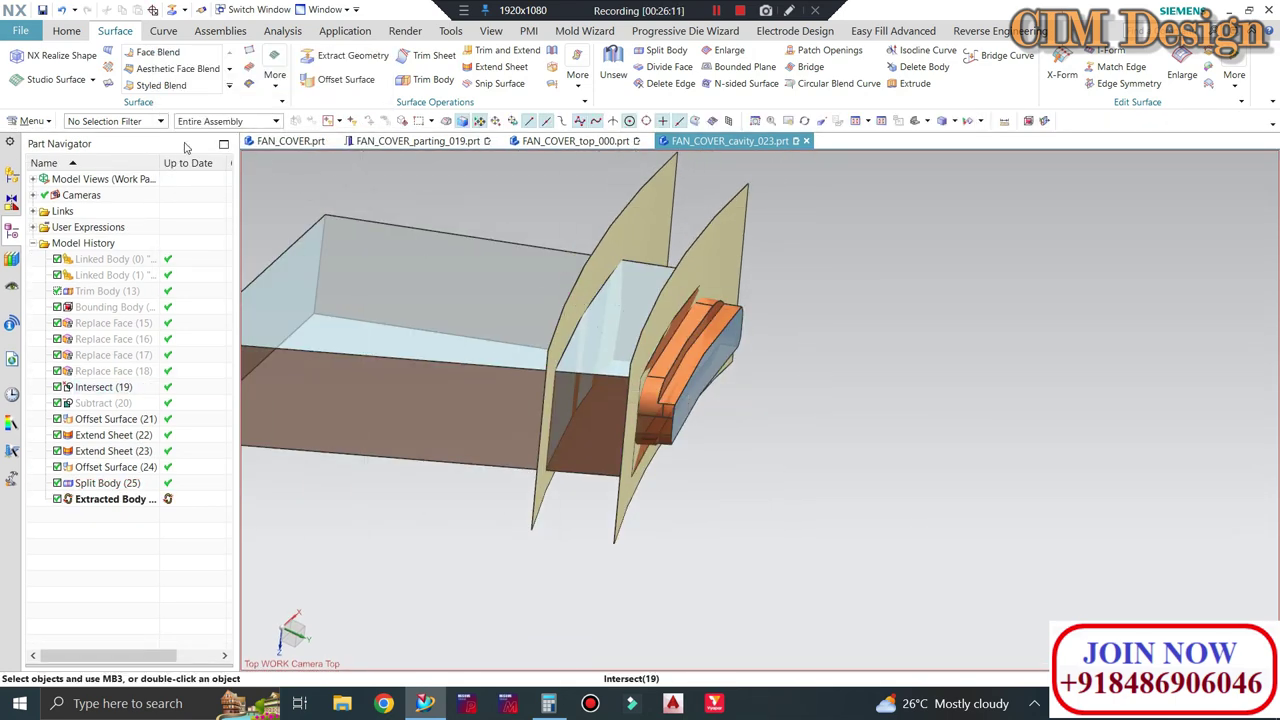
{"action": "left_click", "coordinate": [135, 123]}
{"action": "left_click", "coordinate": [109, 252]}
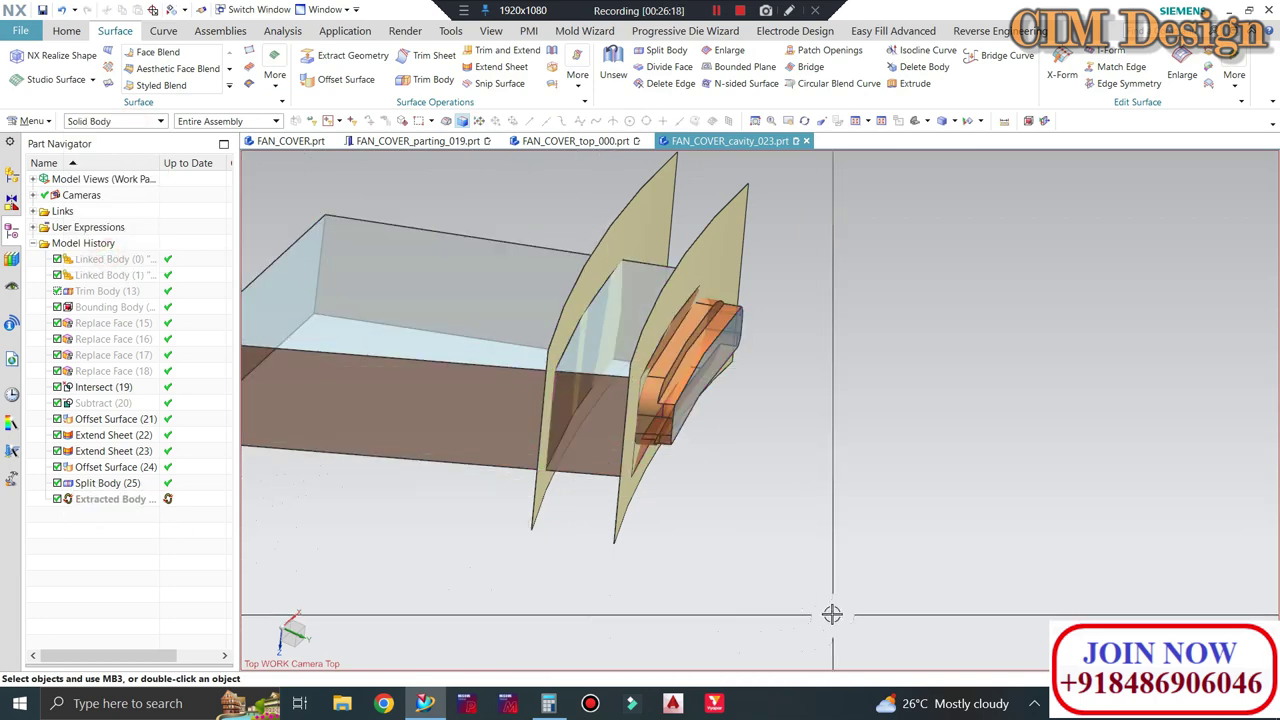
{"action": "middle_click_drag", "start_coordinate": [832, 614], "coordinate": [808, 600]}
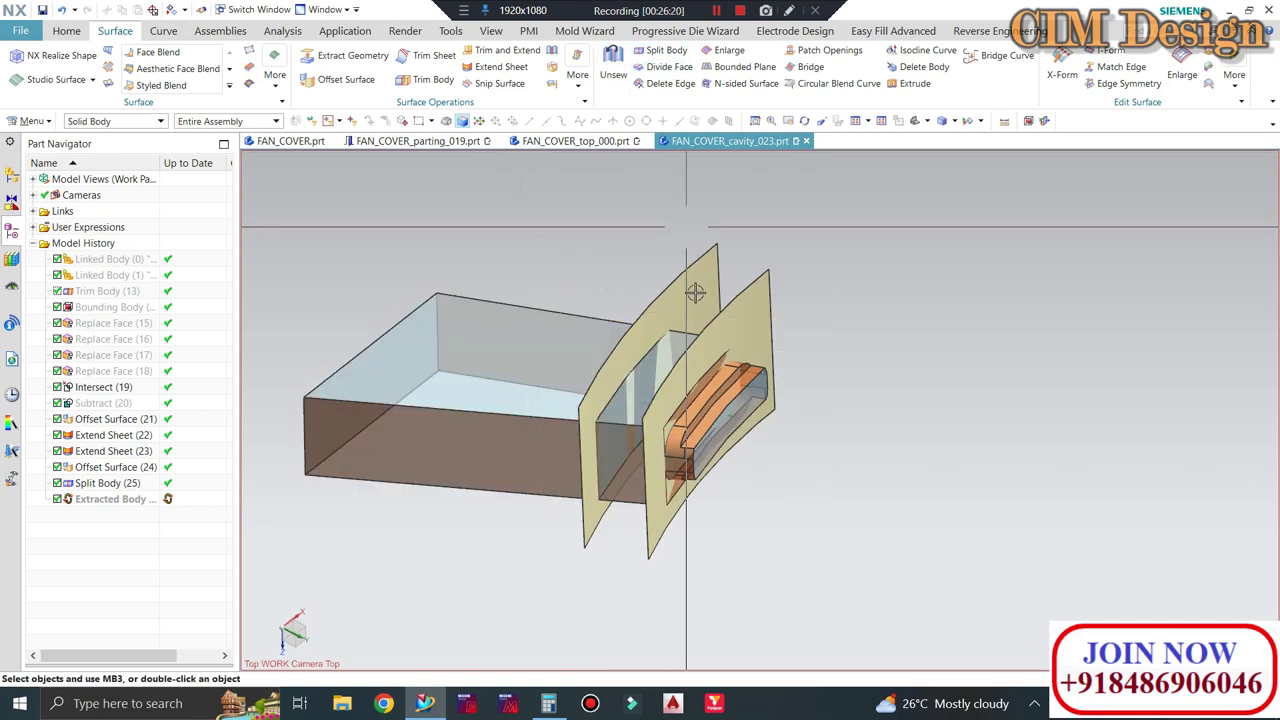
Delete both cutting sheets
{"action": "left_click", "coordinate": [922, 67]}
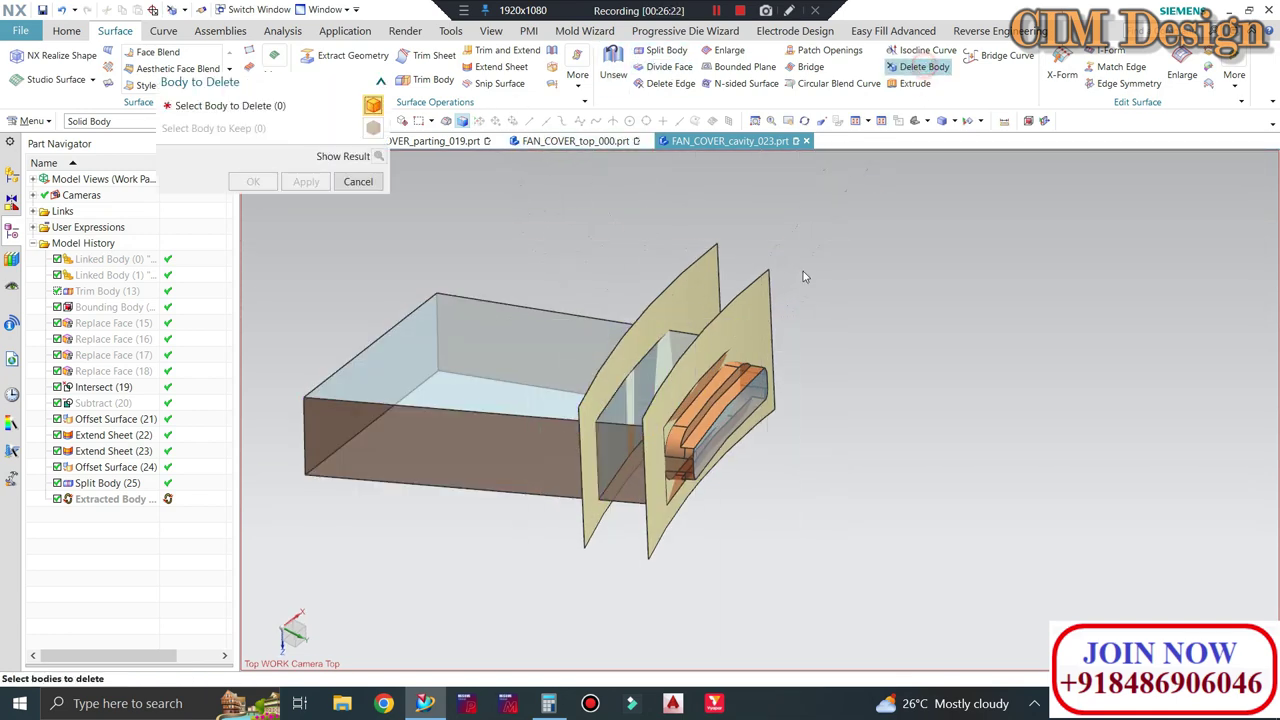
{"action": "left_click", "coordinate": [729, 271]}
{"action": "left_click", "coordinate": [700, 320]}
{"action": "middle_click", "coordinate": [857, 321]}
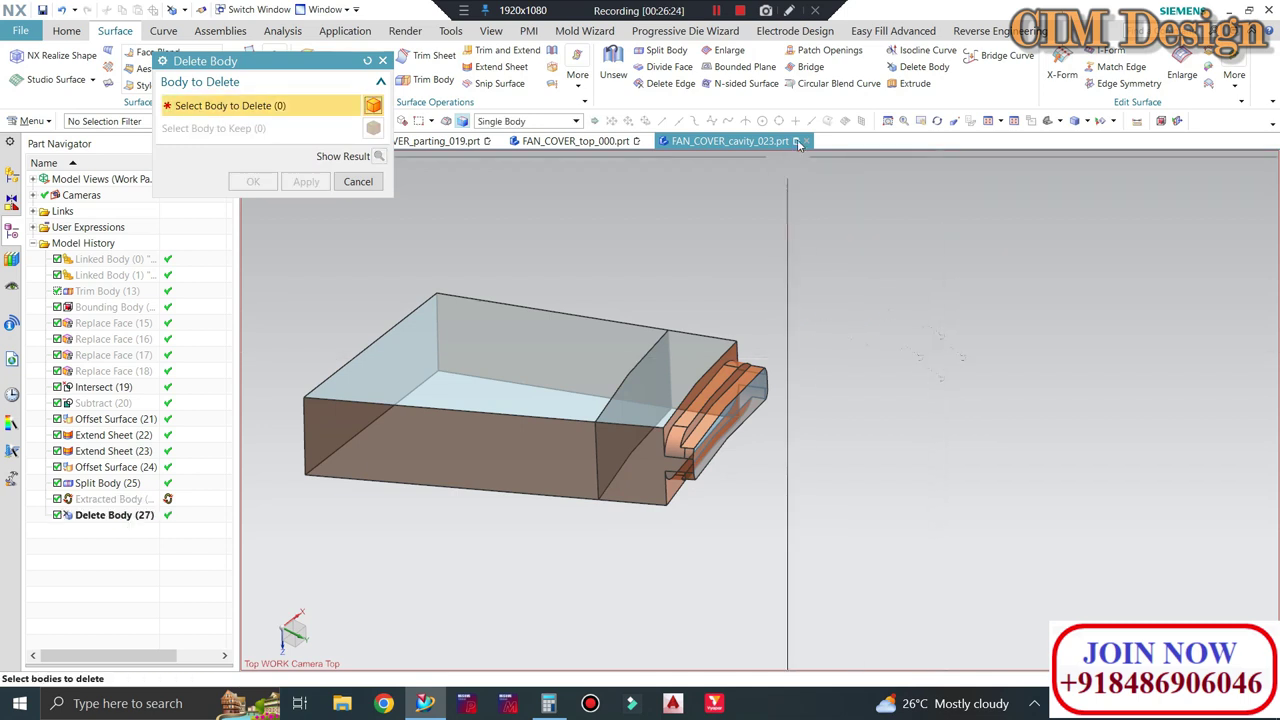
{"action": "left_click", "coordinate": [350, 182]}
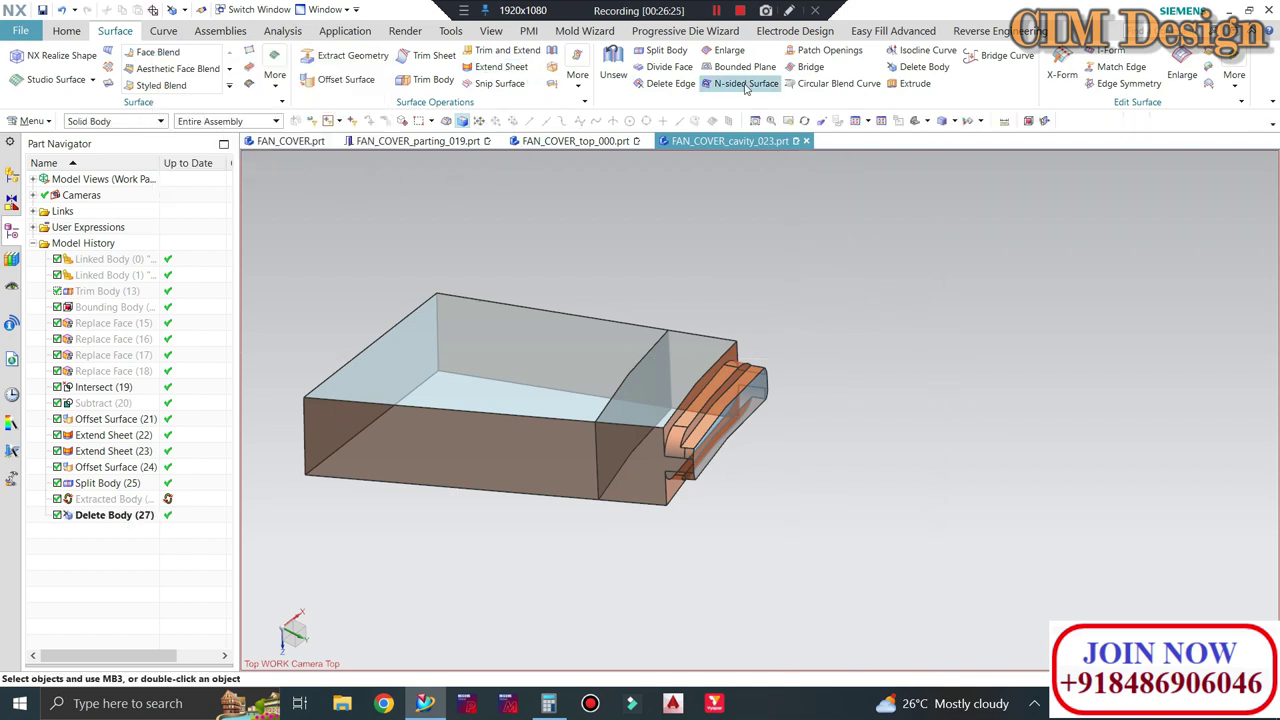
Replace the two block-end faces with the Split Body face
{"action": "left_click", "coordinate": [66, 37]}
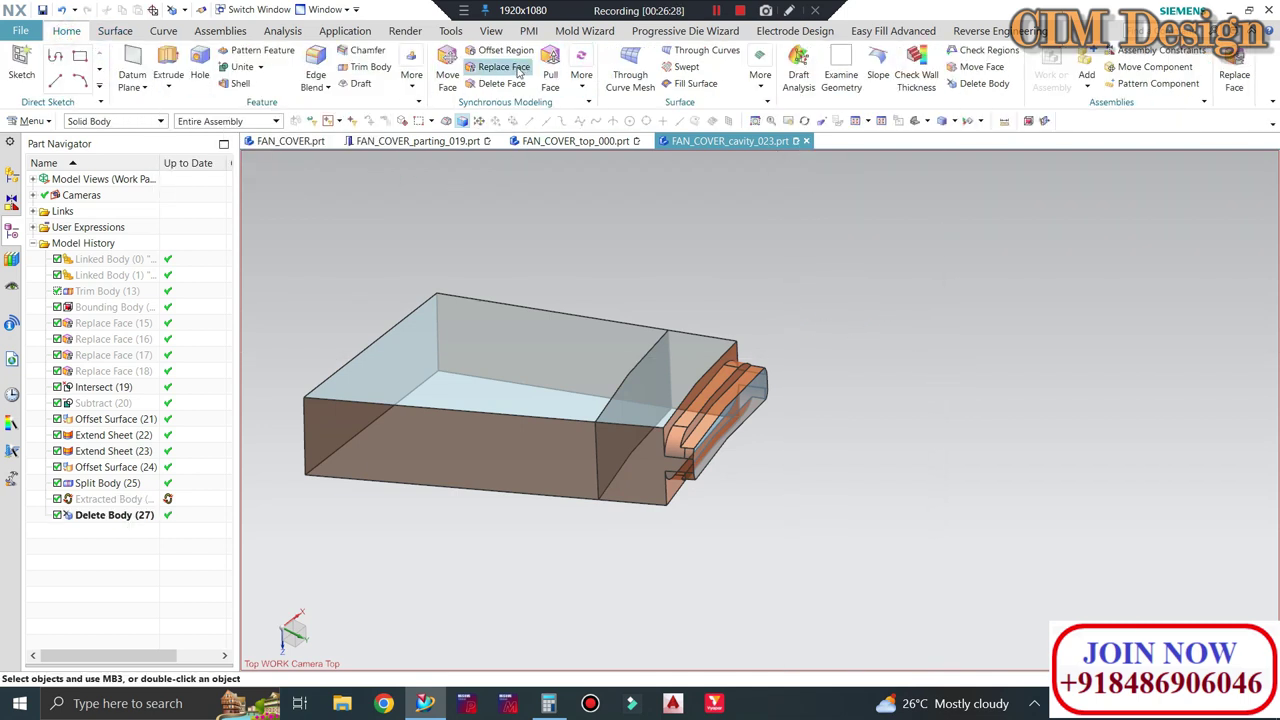
{"action": "left_click", "coordinate": [504, 66]}
{"action": "scroll", "coordinate": [702, 364], "scroll_direction": "up", "scroll_amount": 4}
{"action": "left_click", "coordinate": [650, 470]}
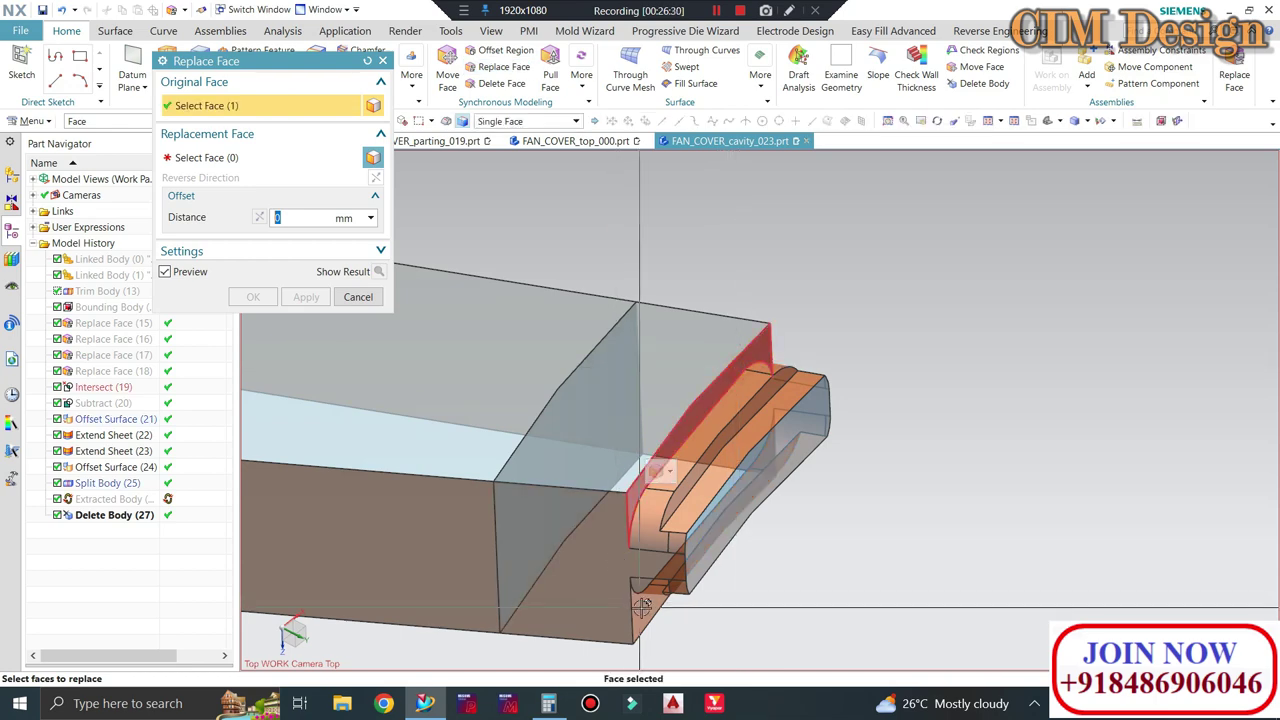
{"action": "left_click", "coordinate": [642, 606]}
{"action": "middle_click", "coordinate": [553, 418]}
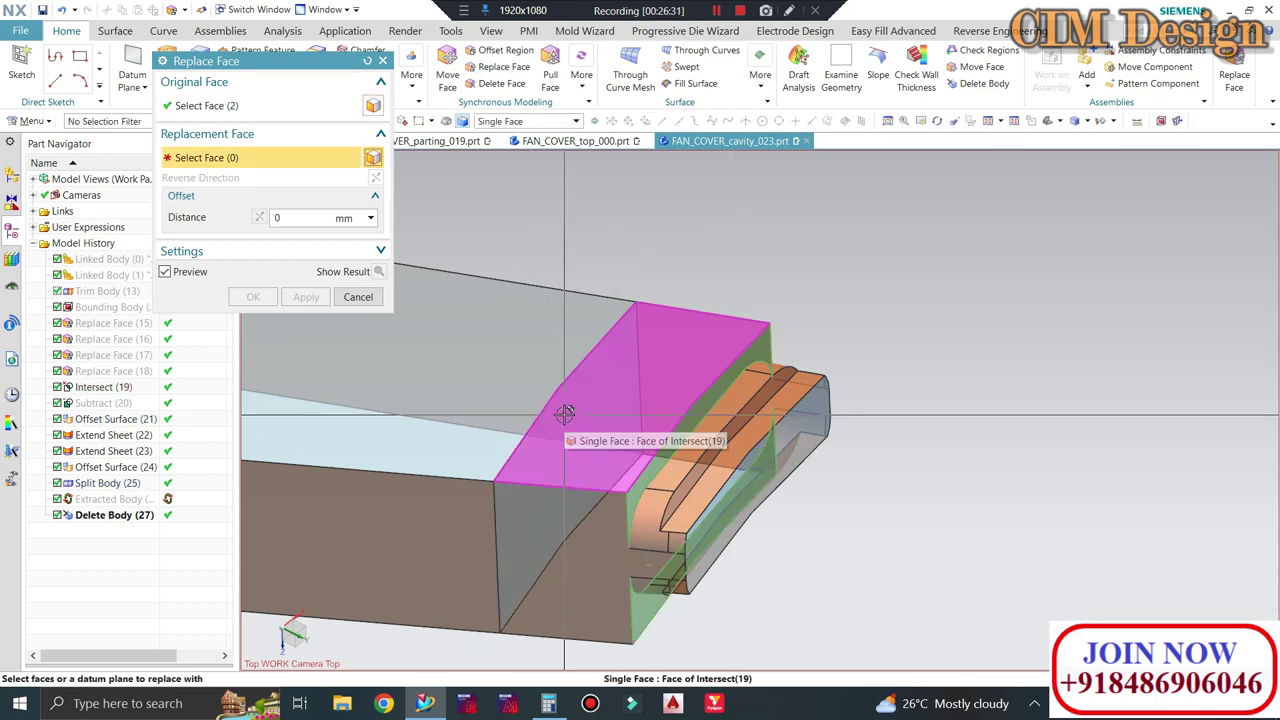
{"action": "right_click", "coordinate": [566, 425]}
{"action": "left_click", "coordinate": [621, 94]}
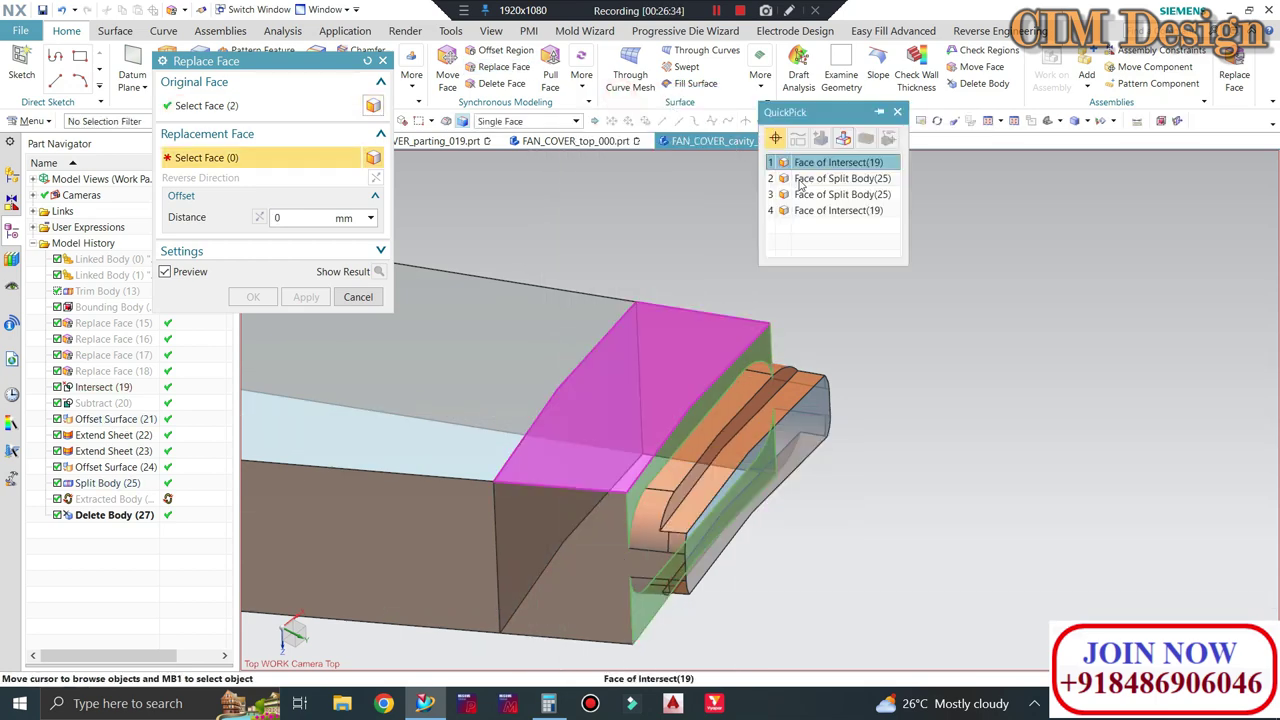
{"action": "left_click", "coordinate": [806, 180]}
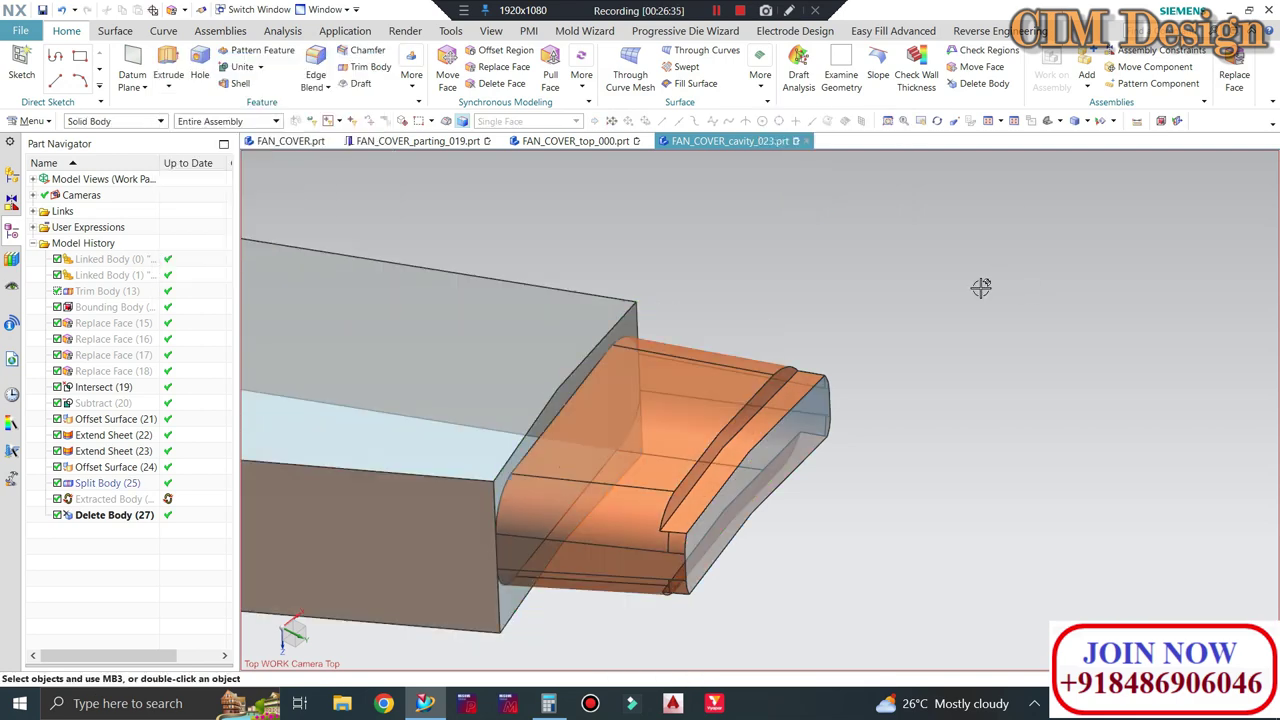
{"action": "middle_click_drag", "start_coordinate": [837, 323], "coordinate": [595, 290]}
Unite the orange tip into the brown insert block
{"action": "left_click", "coordinate": [220, 67]}
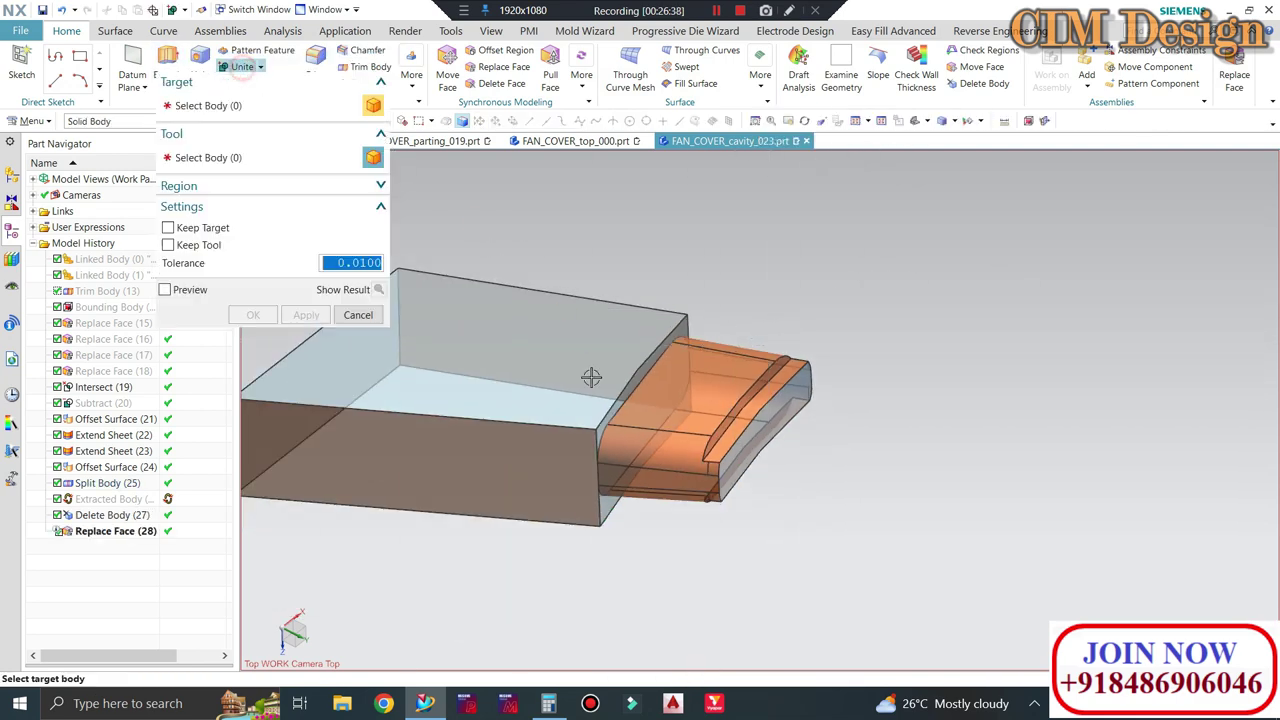
{"action": "left_click", "coordinate": [591, 374]}
{"action": "left_click", "coordinate": [660, 410]}
{"action": "middle_click", "coordinate": [600, 519]}
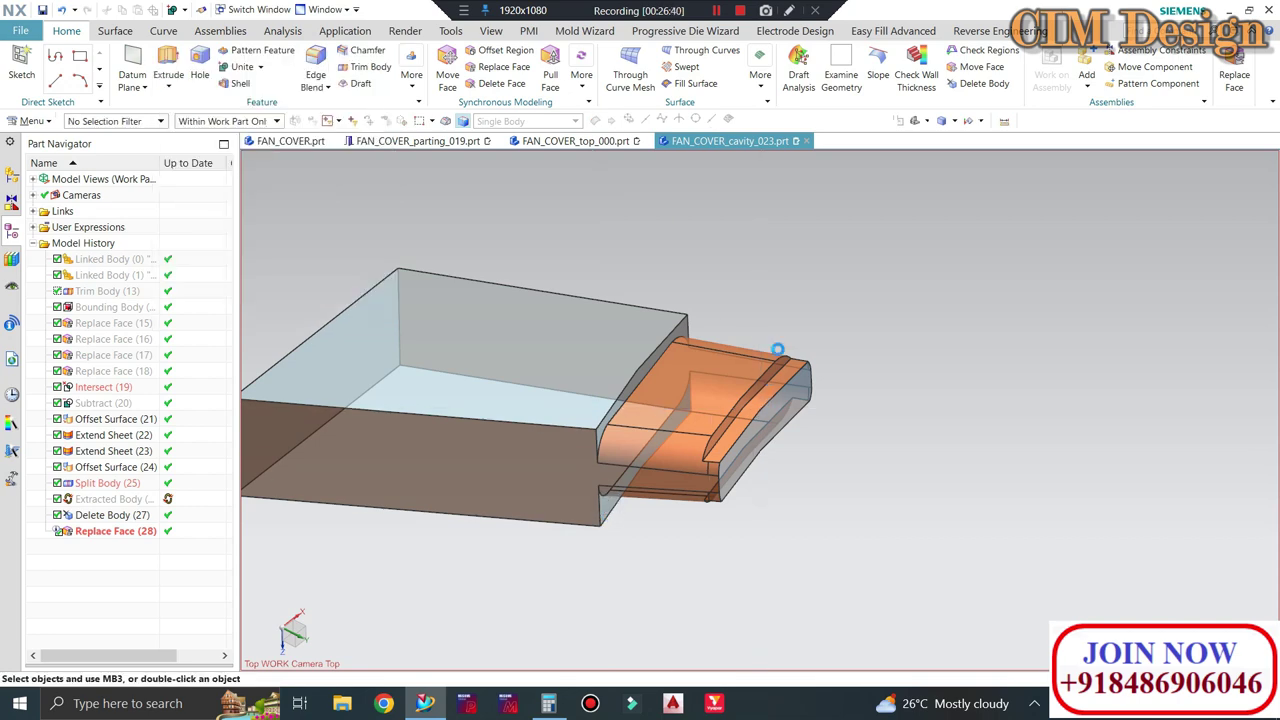
Show the hidden cavity block, inspect the insert area, then invert shown and hidden bodies
{"action": "key", "text": "ctrl+shift+k"}
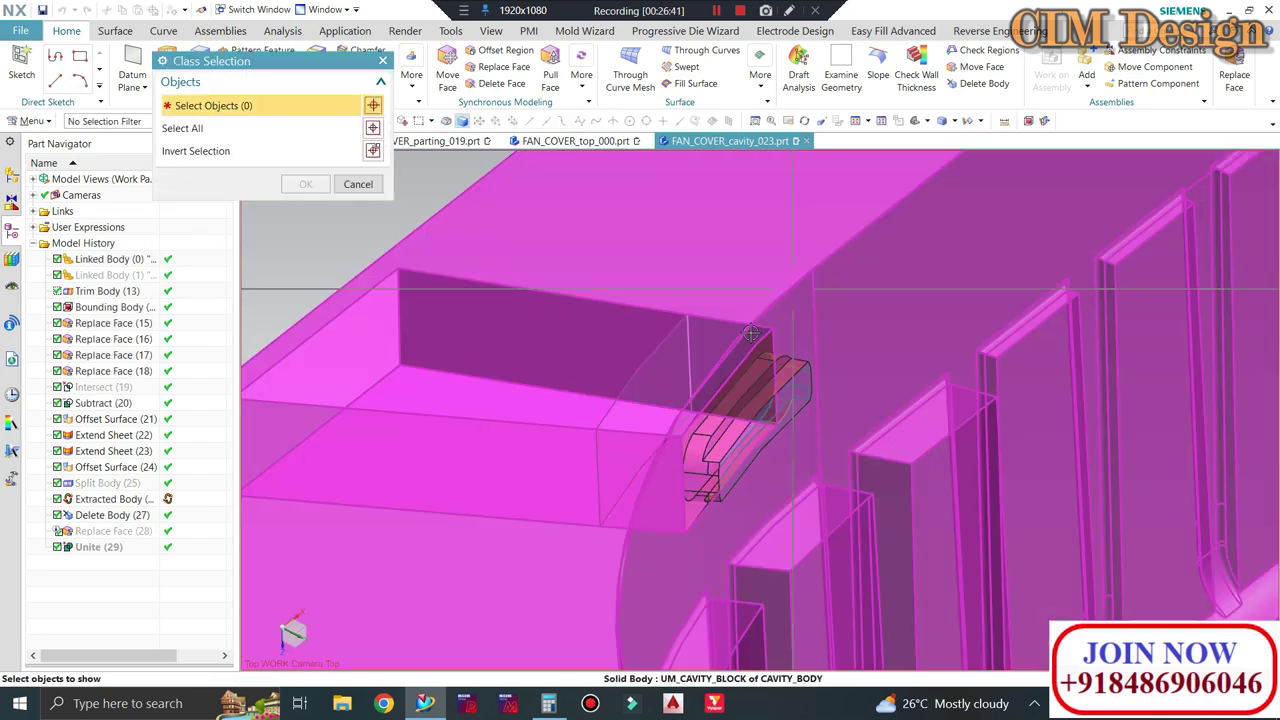
{"action": "left_click", "coordinate": [673, 376]}
{"action": "middle_click", "coordinate": [635, 300]}
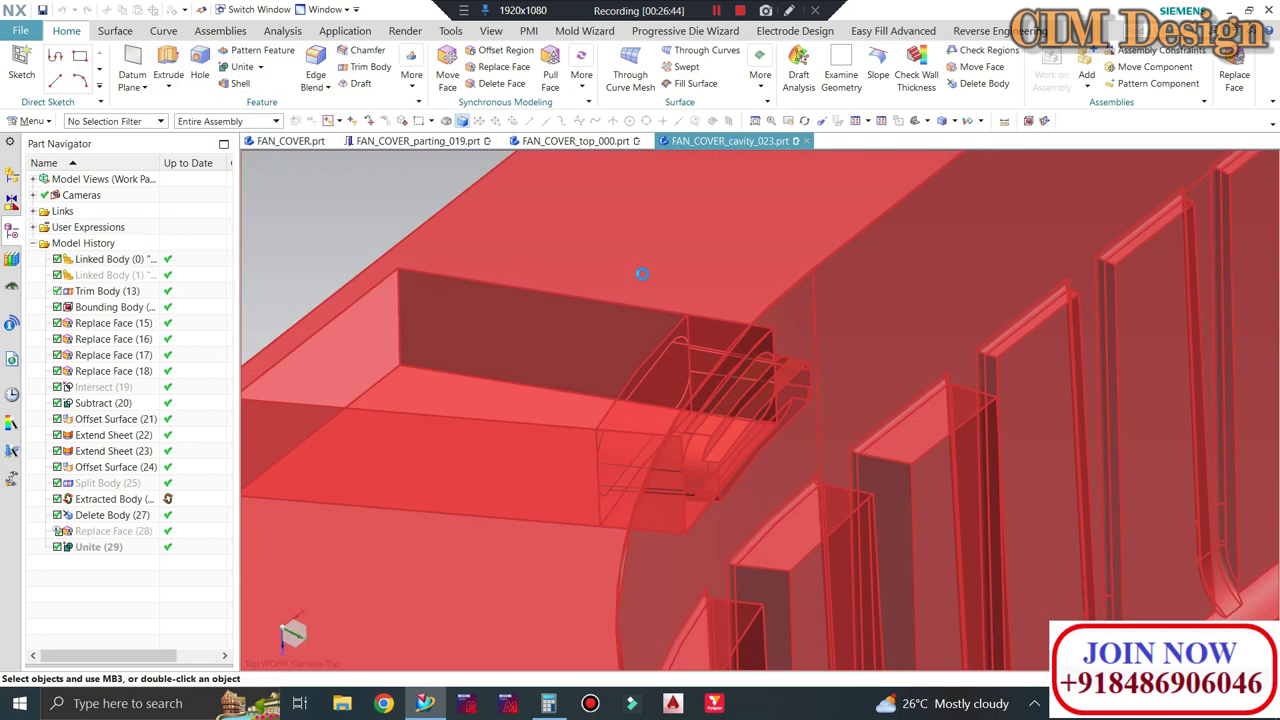
{"action": "middle_click_drag", "start_coordinate": [643, 270], "coordinate": [538, 335]}
{"action": "scroll", "coordinate": [538, 335], "scroll_direction": "down", "scroll_amount": 3}
{"action": "scroll", "coordinate": [538, 333], "scroll_direction": "up", "scroll_amount": 3}
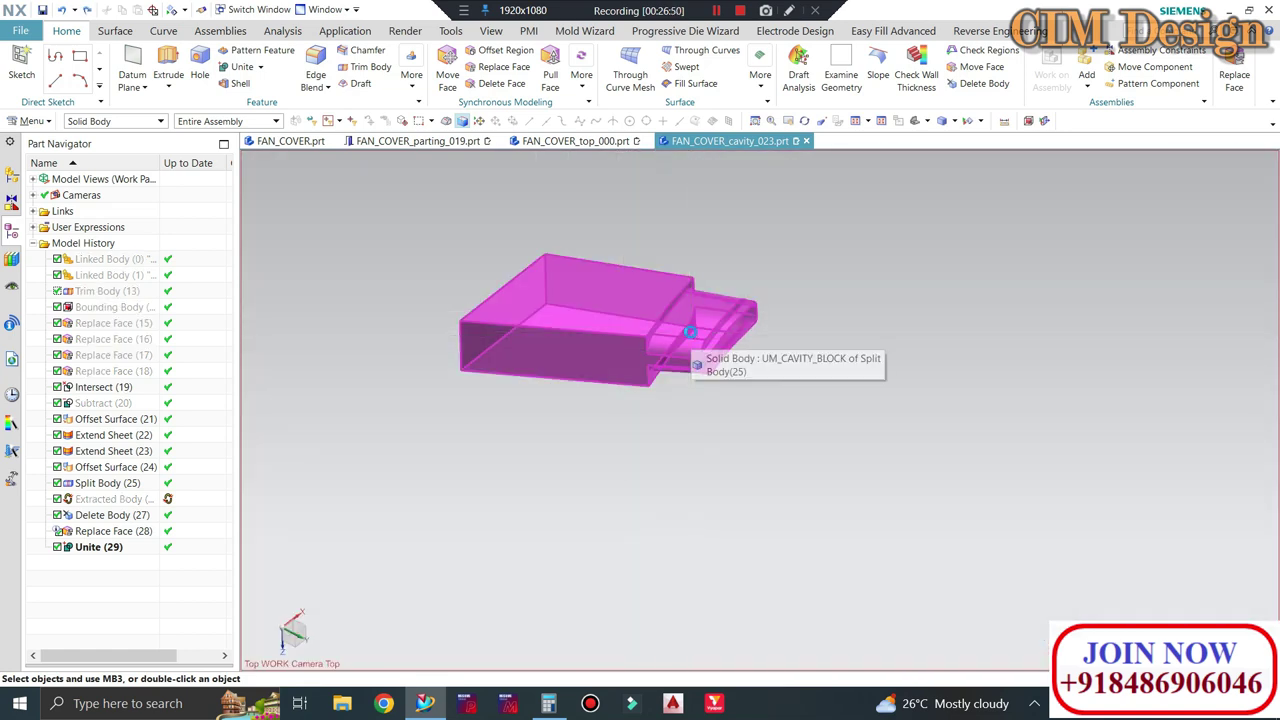
{"action": "key", "text": "ctrl+shift+u"}
Unite the small tip piece into the insert box
{"action": "left_click", "coordinate": [248, 68]}
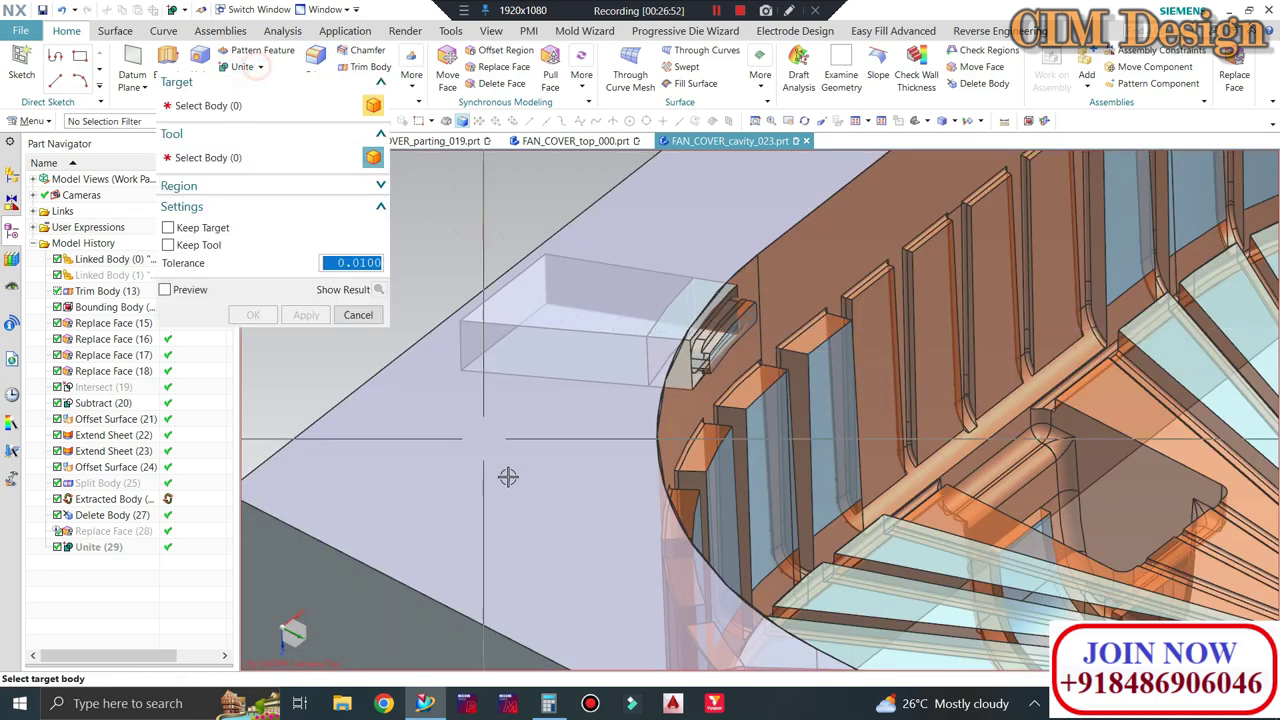
{"action": "left_click", "coordinate": [678, 312]}
{"action": "left_click", "coordinate": [678, 312]}
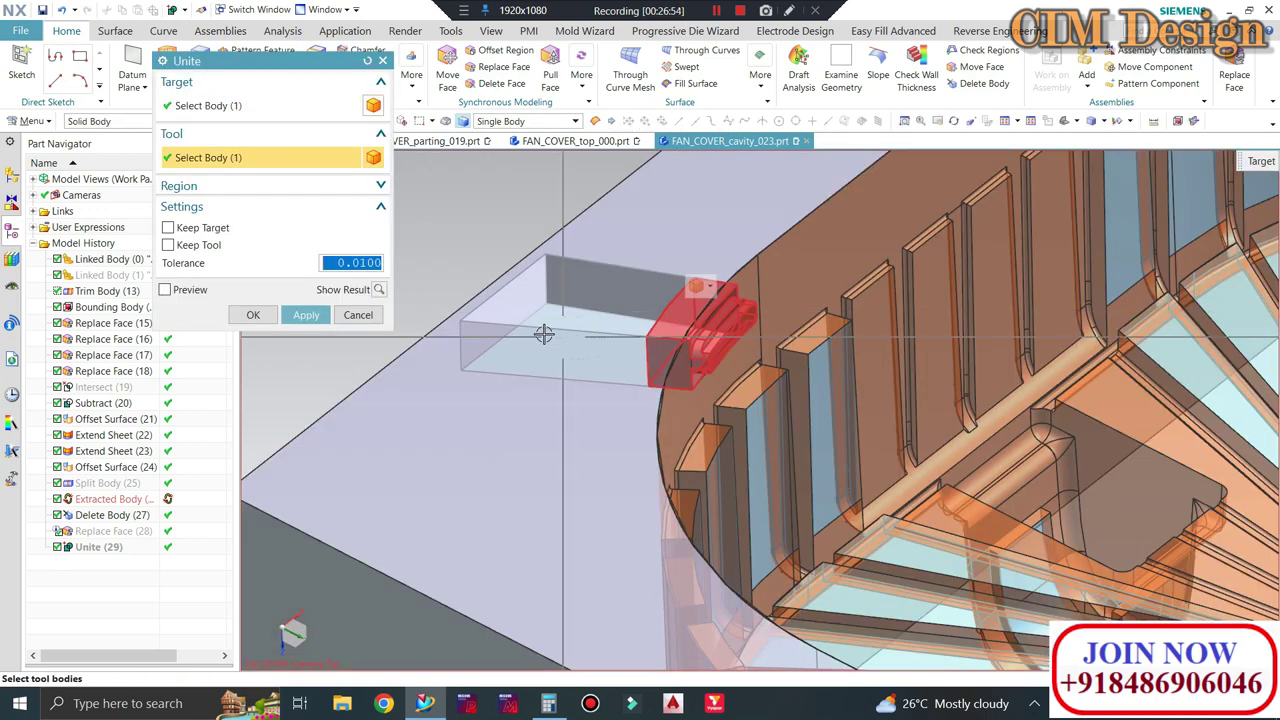
{"action": "left_click", "coordinate": [256, 314]}
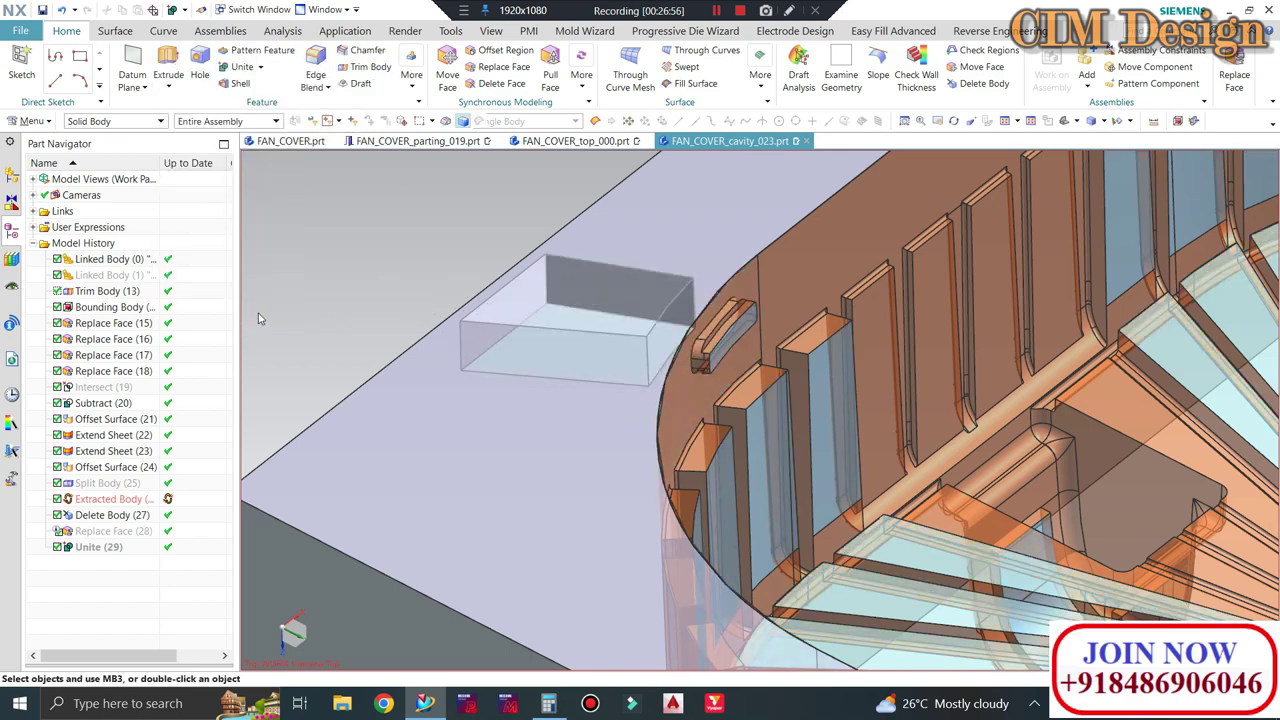
{"action": "middle_click_drag", "start_coordinate": [568, 336], "coordinate": [357, 287]}
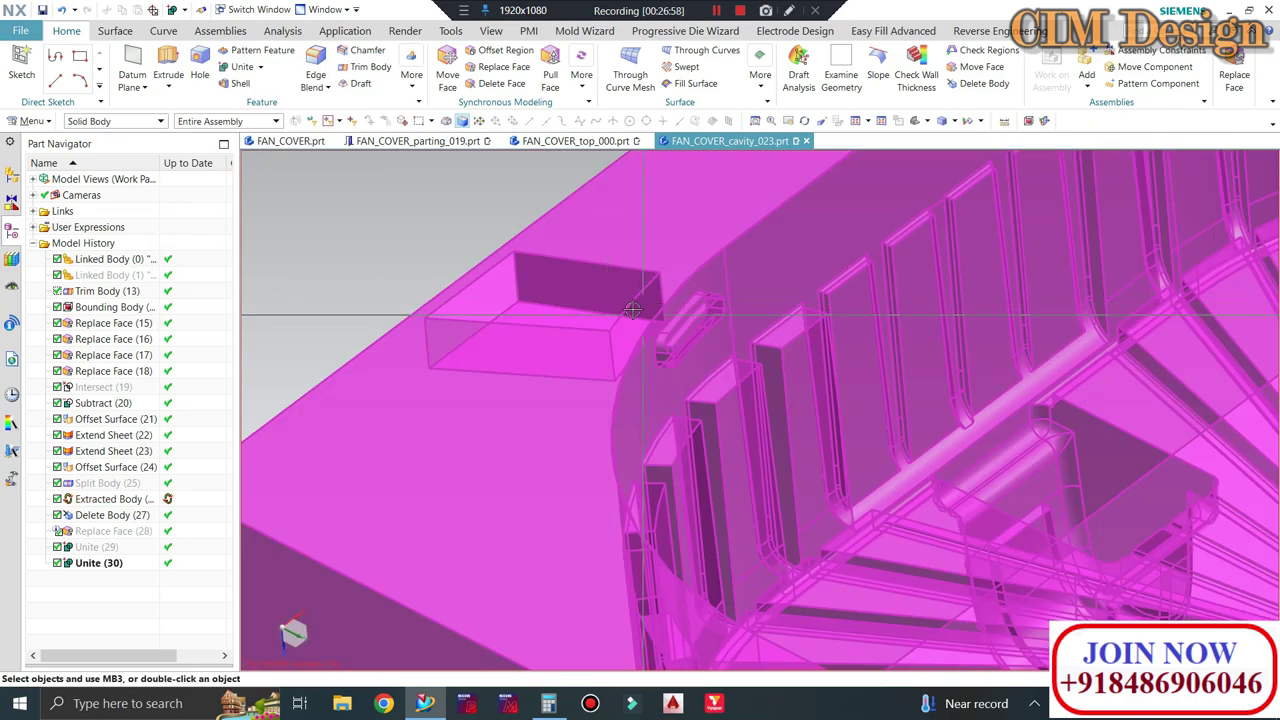
Show the cavity block and subtract the insert from it with Keep Tool checked
{"action": "key", "text": "ctrl+shift+k"}
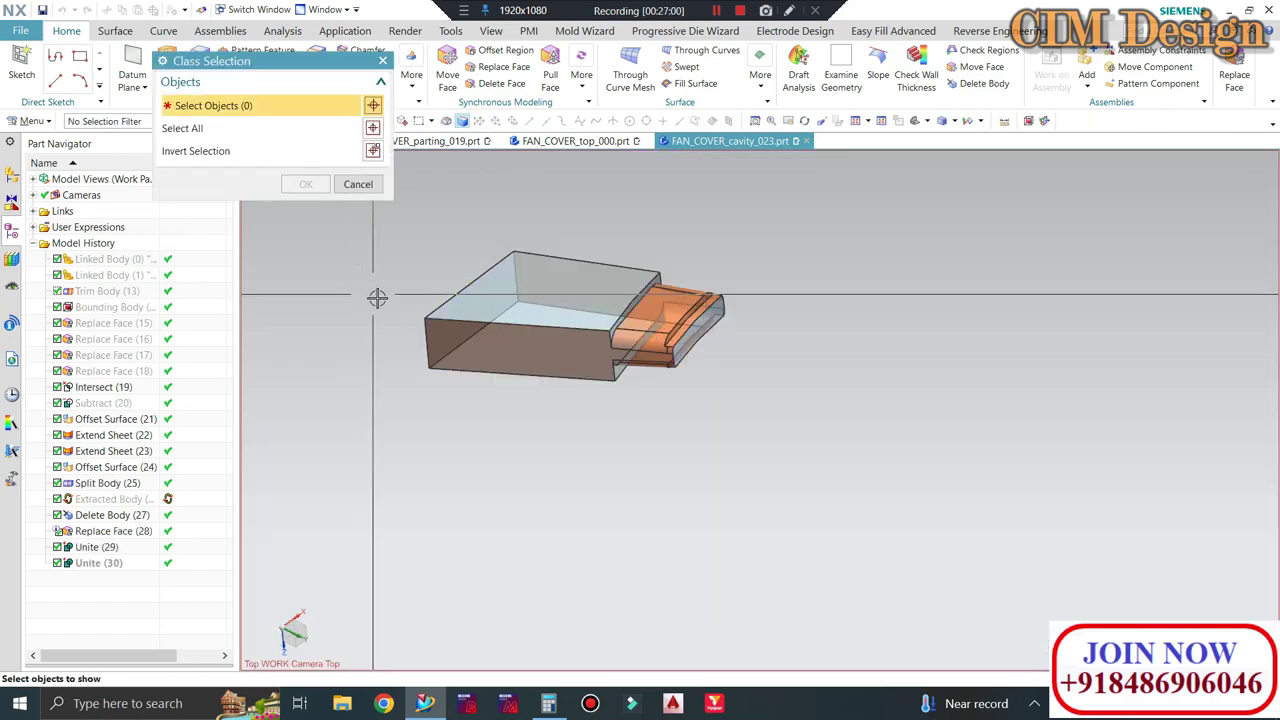
{"action": "left_click", "coordinate": [499, 261]}
{"action": "middle_click", "coordinate": [499, 261]}
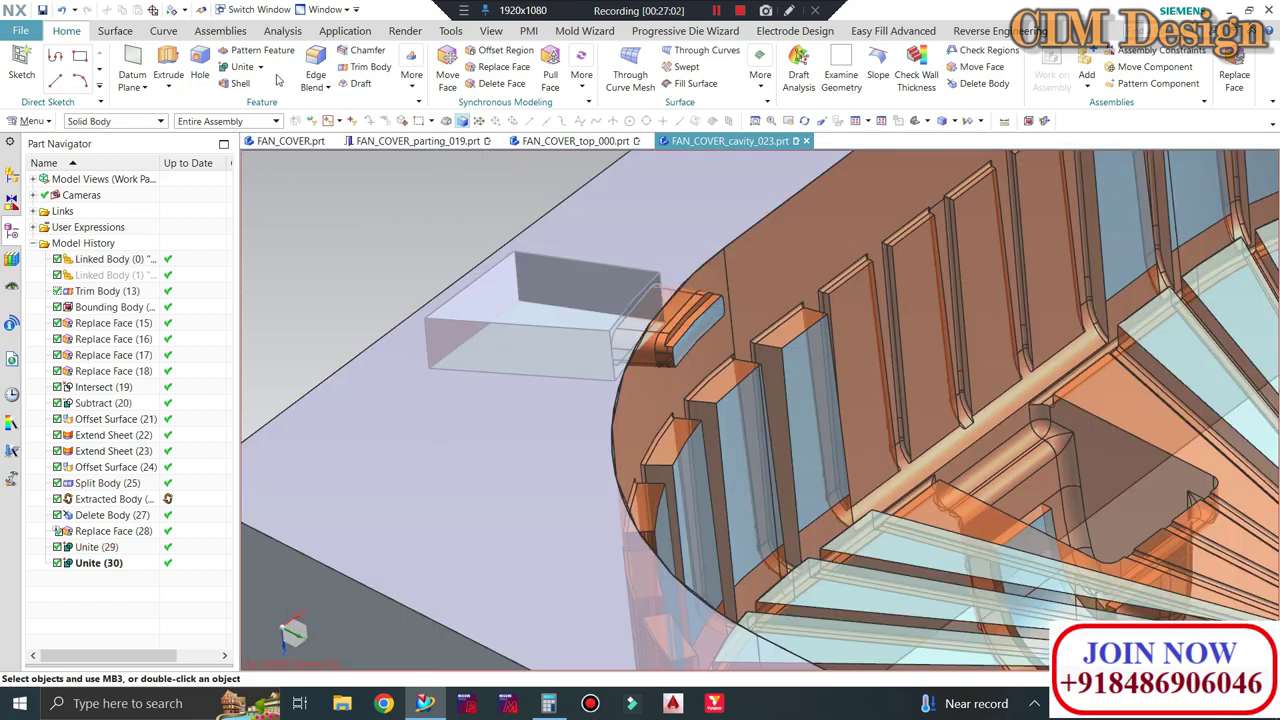
{"action": "left_click", "coordinate": [519, 348]}
{"action": "left_click", "coordinate": [528, 314]}
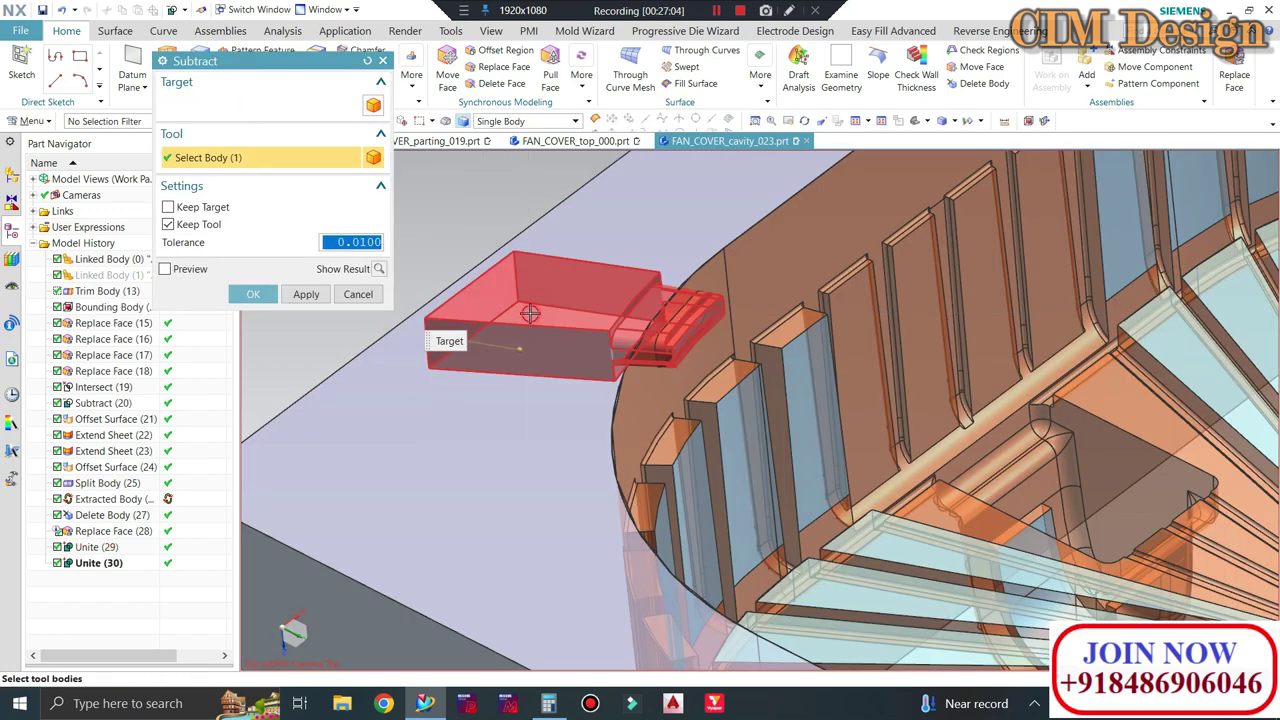
{"action": "left_click", "coordinate": [253, 294]}
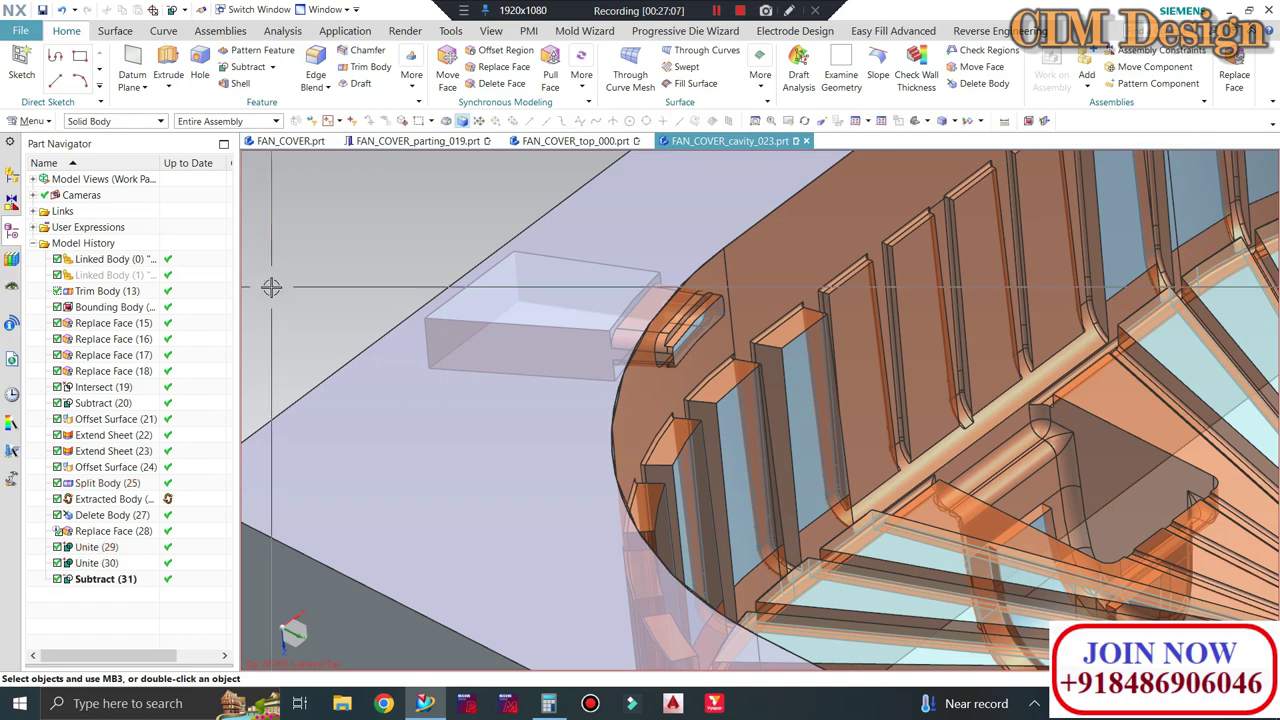
Inspect the cut slot from several angles, then start Mirror Geometry from the More list
{"action": "scroll", "coordinate": [705, 325], "scroll_direction": "up", "scroll_amount": 3}
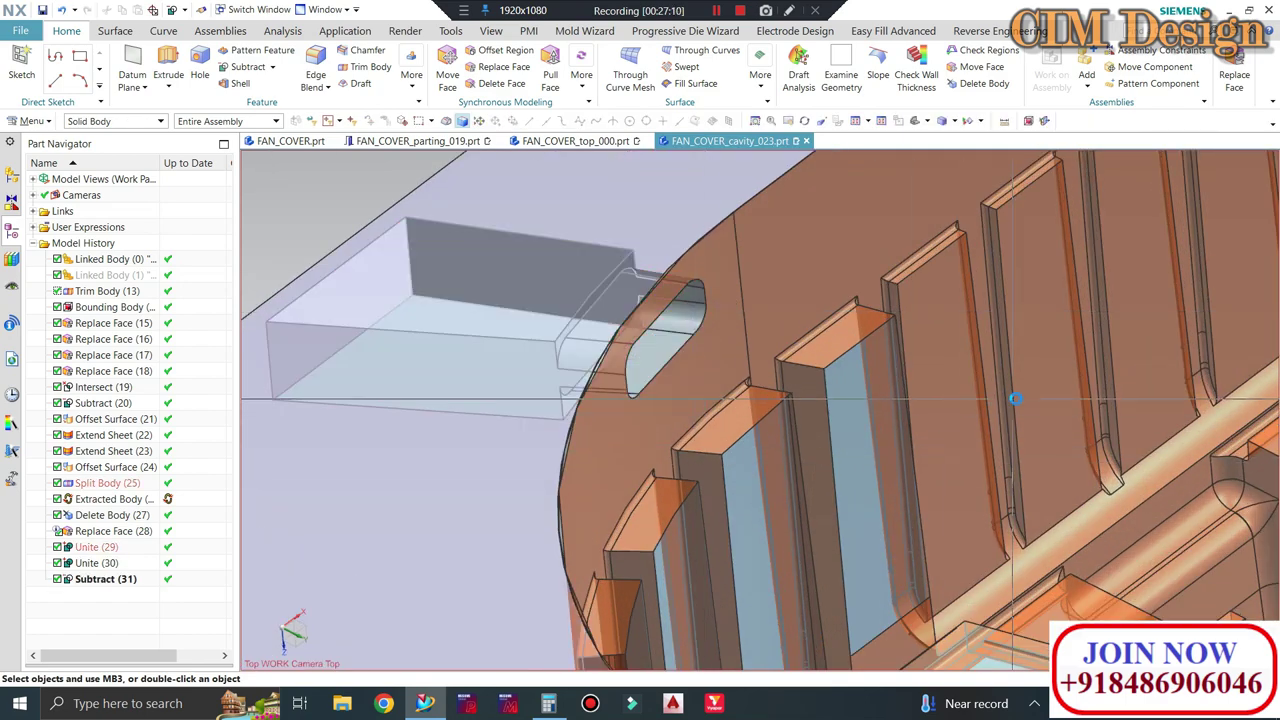
{"action": "scroll", "coordinate": [666, 314], "scroll_direction": "up", "scroll_amount": 1}
{"action": "scroll", "coordinate": [705, 345], "scroll_direction": "up", "scroll_amount": 1}
{"action": "scroll", "coordinate": [705, 345], "scroll_direction": "up", "scroll_amount": 2}
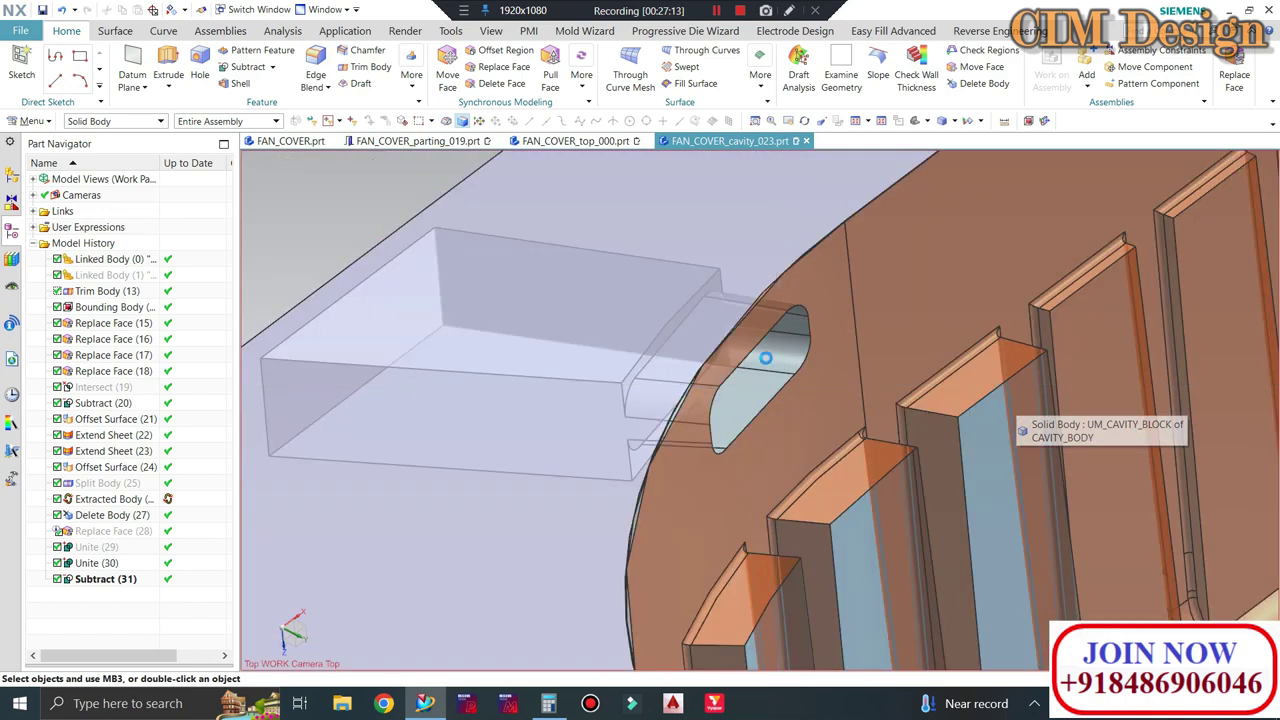
{"action": "middle_click_drag", "start_coordinate": [765, 358], "coordinate": [784, 400]}
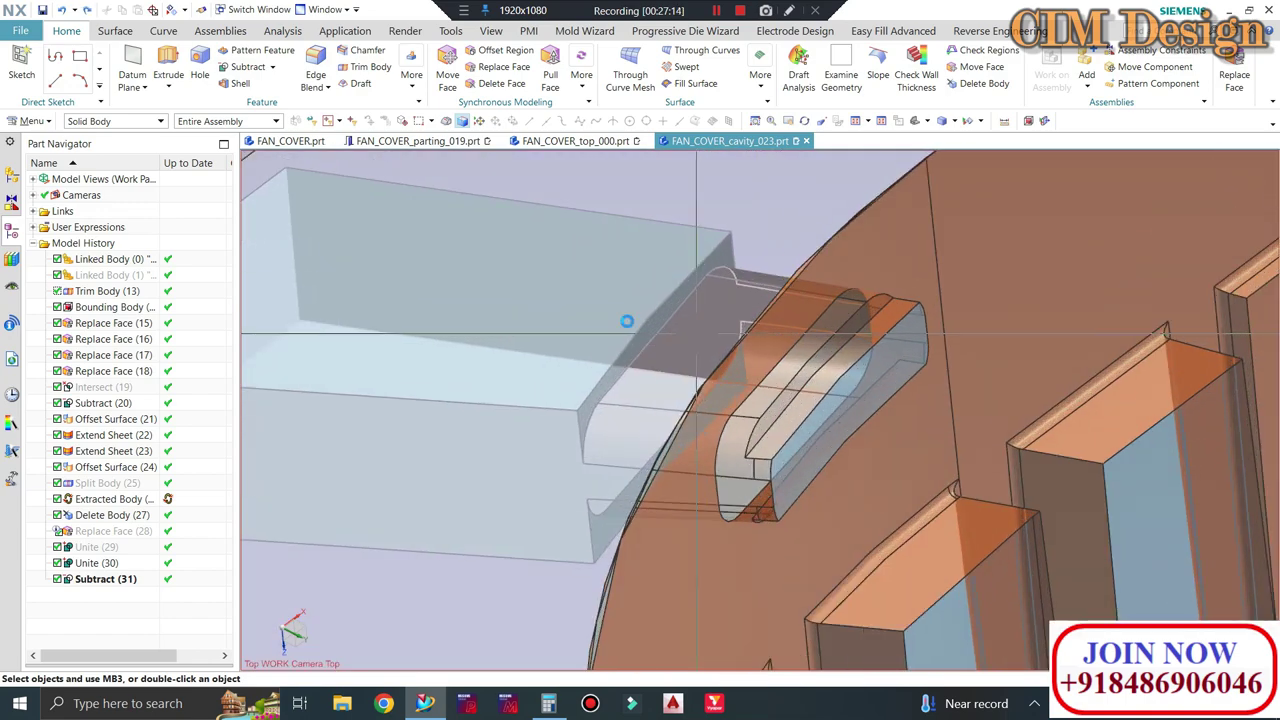
{"action": "scroll", "coordinate": [770, 370], "scroll_direction": "up", "scroll_amount": 2}
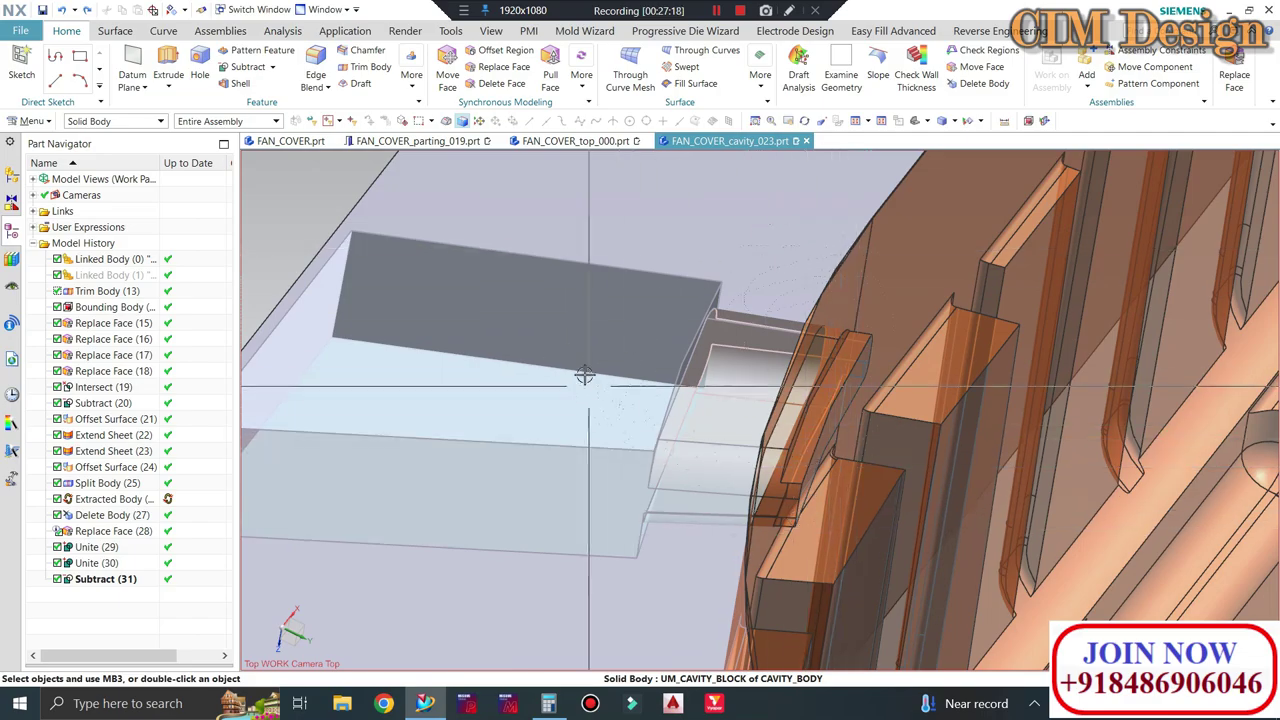
{"action": "scroll", "coordinate": [585, 375], "scroll_direction": "down", "scroll_amount": 2}
{"action": "mouse_move", "coordinate": [585, 375]}
{"action": "middle_mouse_down"}
{"action": "mouse_move", "coordinate": [590, 340]}
{"action": "mouse_move", "coordinate": [560, 320]}
{"action": "middle_mouse_up"}
{"action": "scroll", "coordinate": [393, 236], "scroll_direction": "up", "scroll_amount": 3}
{"action": "scroll", "coordinate": [393, 236], "scroll_direction": "up", "scroll_amount": 2}
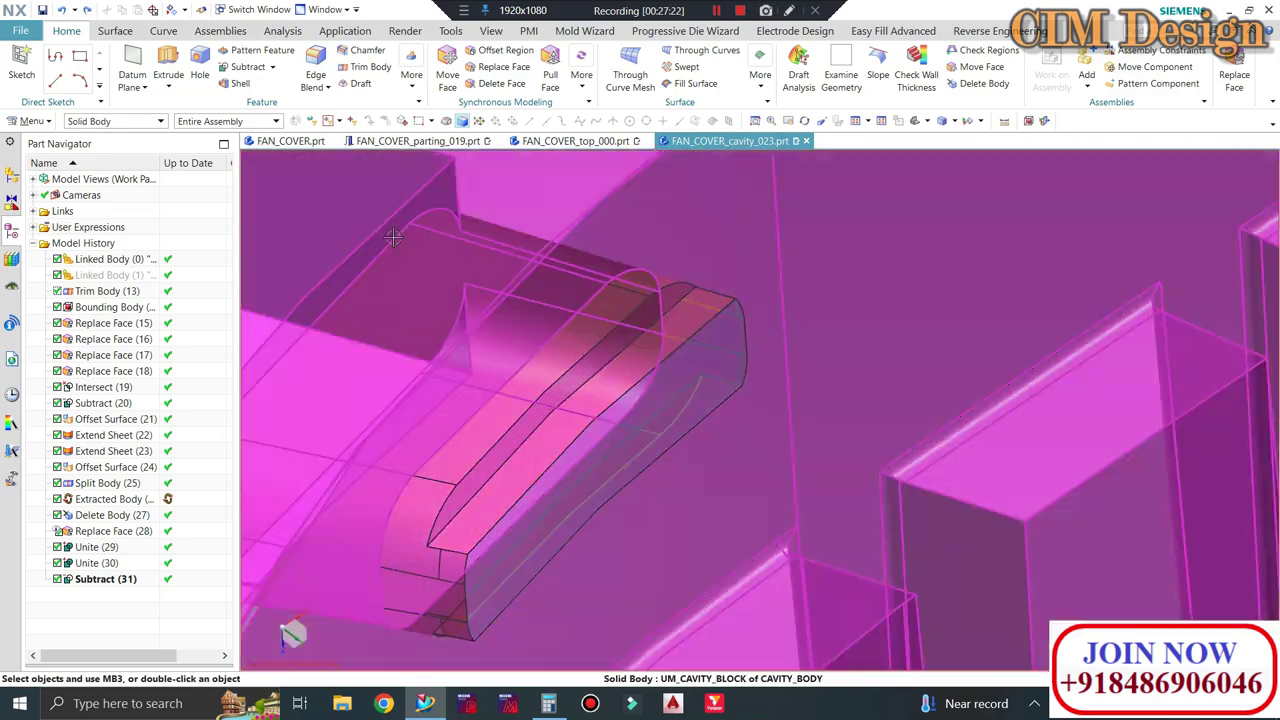
{"action": "scroll", "coordinate": [437, 268], "scroll_direction": "down", "scroll_amount": 2}
{"action": "scroll", "coordinate": [500, 278], "scroll_direction": "down", "scroll_amount": 1}
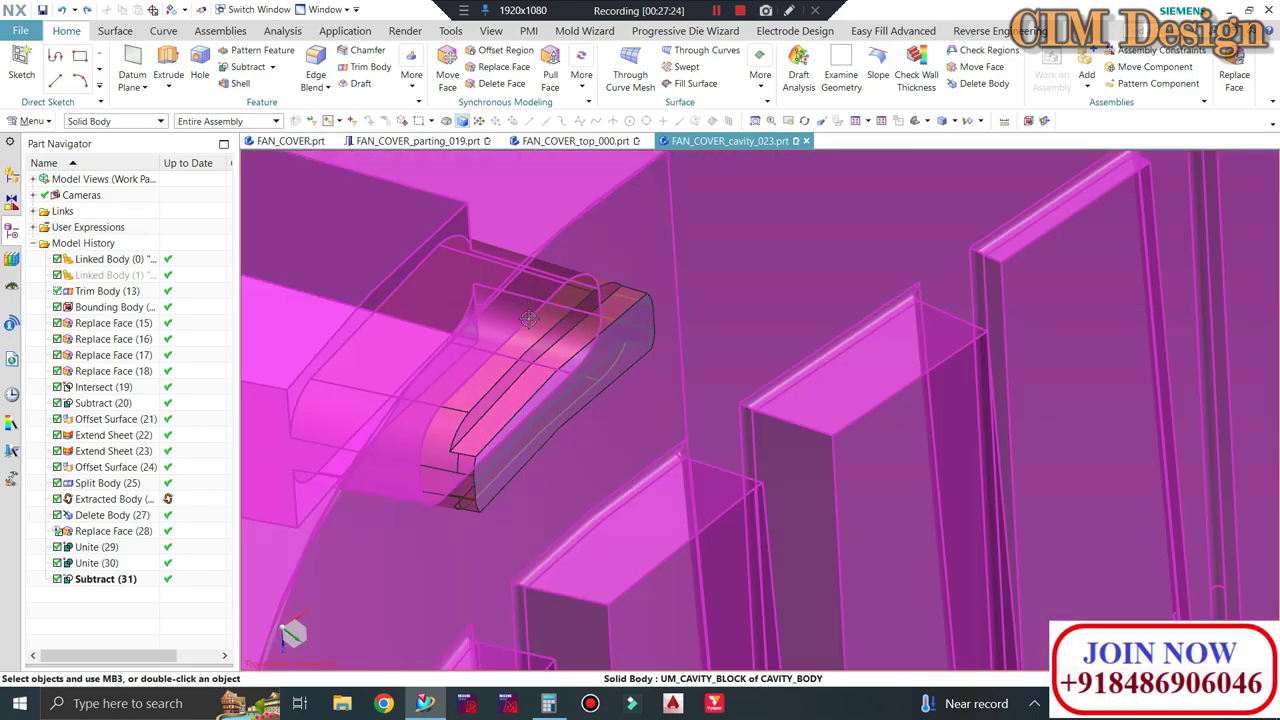
{"action": "scroll", "coordinate": [566, 287], "scroll_direction": "down", "scroll_amount": 2}
{"action": "scroll", "coordinate": [566, 287], "scroll_direction": "down", "scroll_amount": 3}
{"action": "middle_click_drag", "start_coordinate": [491, 280], "coordinate": [504, 274]}
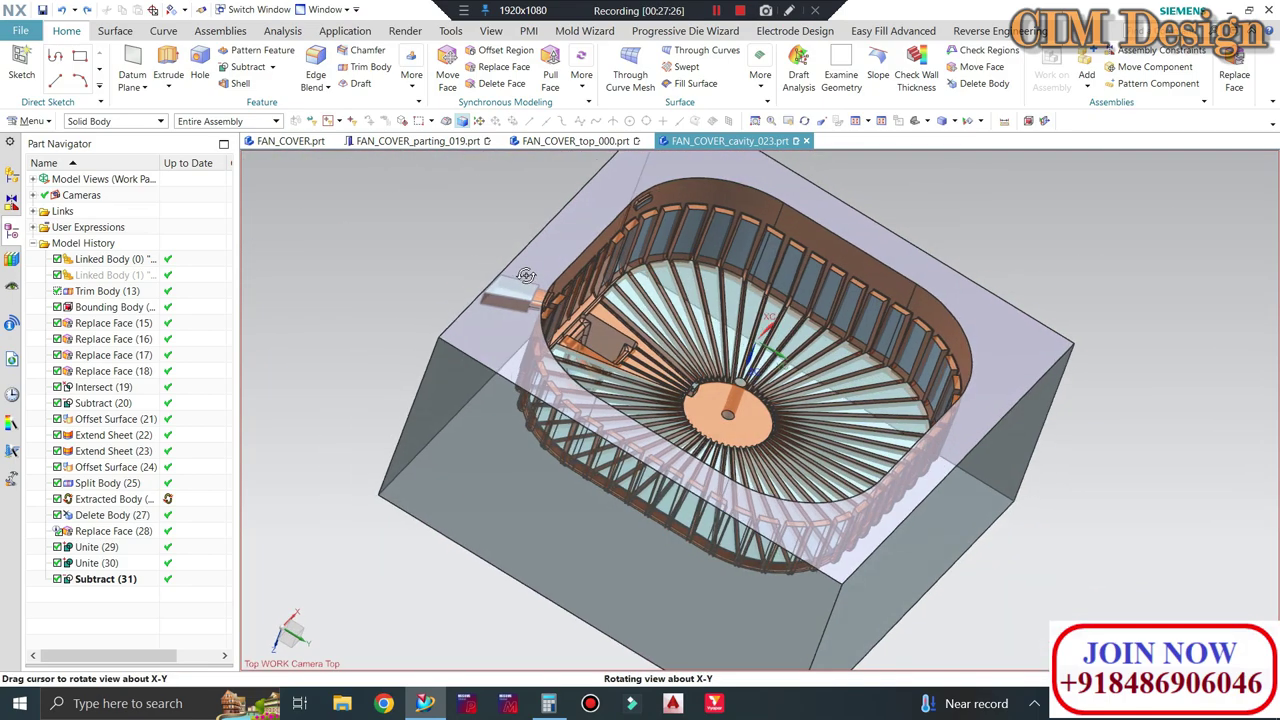
{"action": "scroll", "coordinate": [430, 270], "scroll_direction": "up", "scroll_amount": 3}
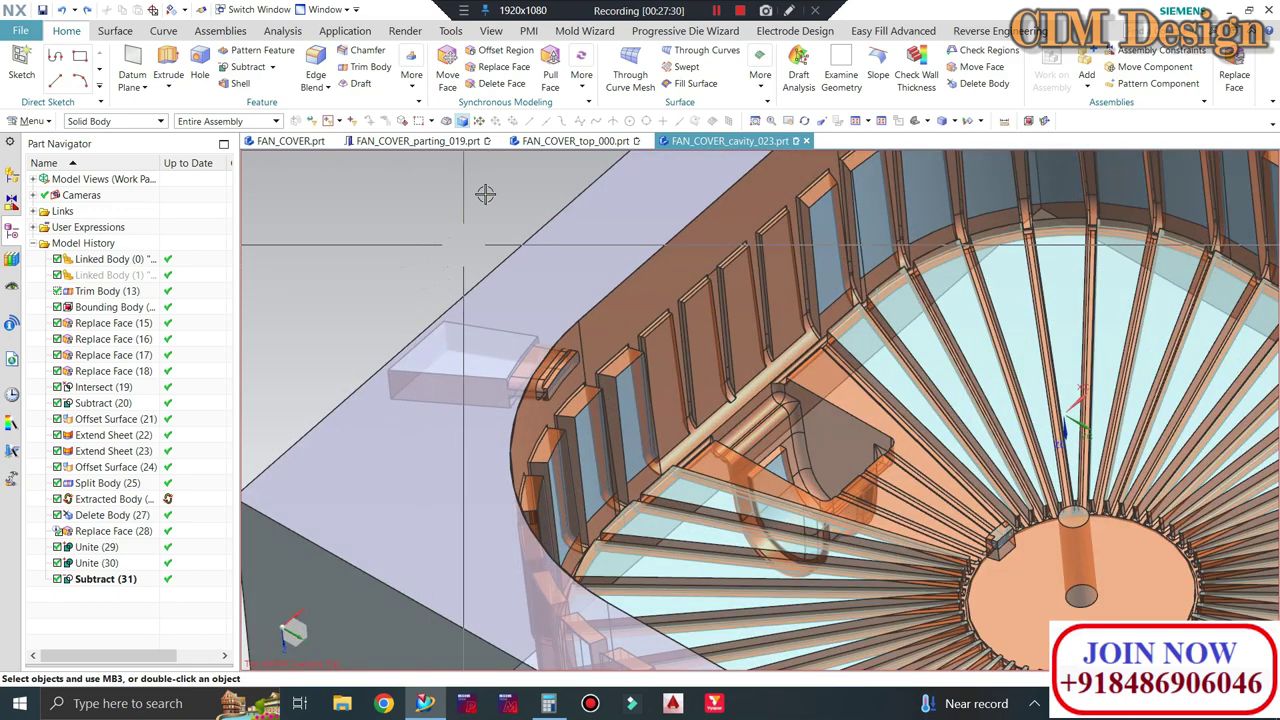
{"action": "left_click", "coordinate": [411, 88]}
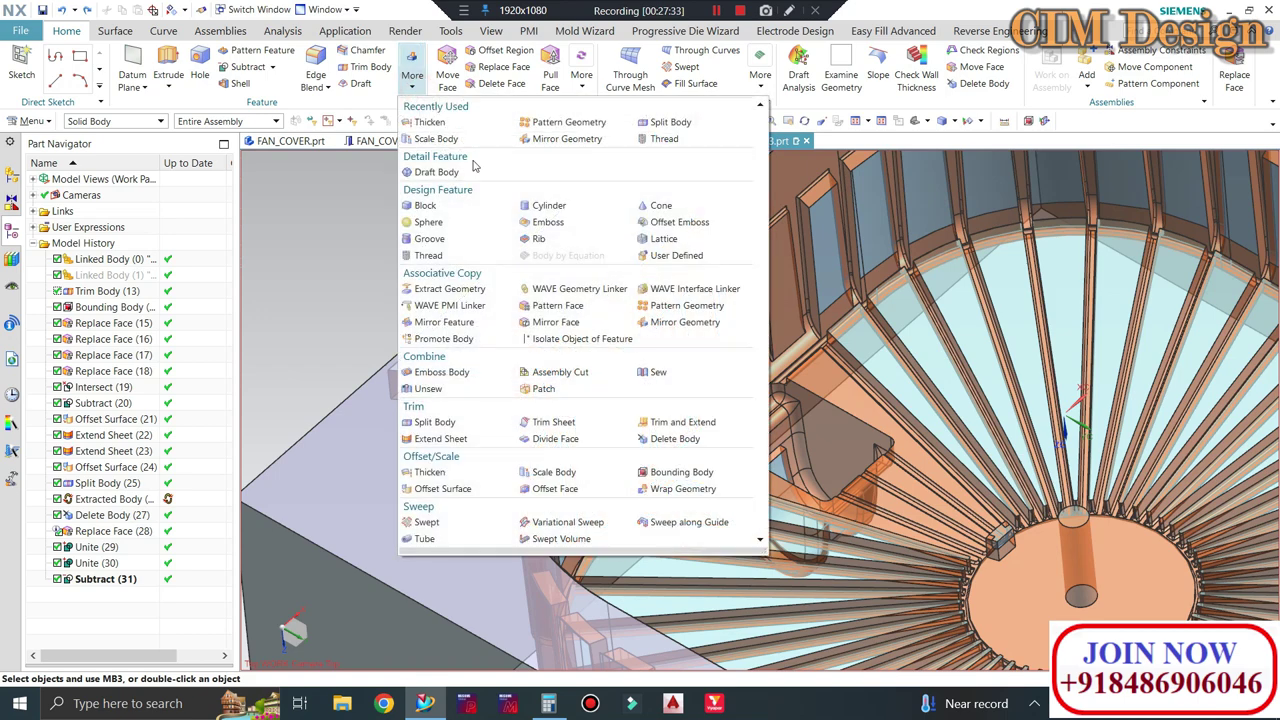
{"action": "left_click", "coordinate": [659, 324]}
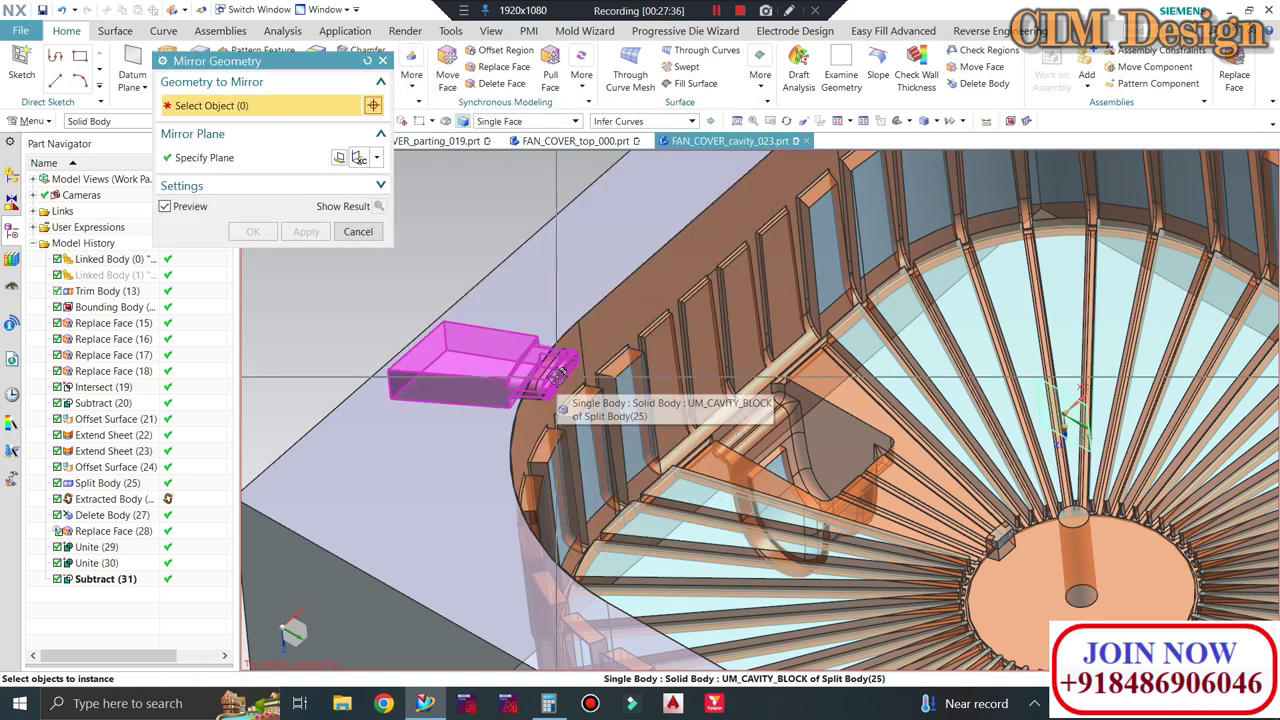
Mirror the side insert to the opposite side, picking it from the overlapping-bodies list
{"action": "left_click", "coordinate": [560, 375]}
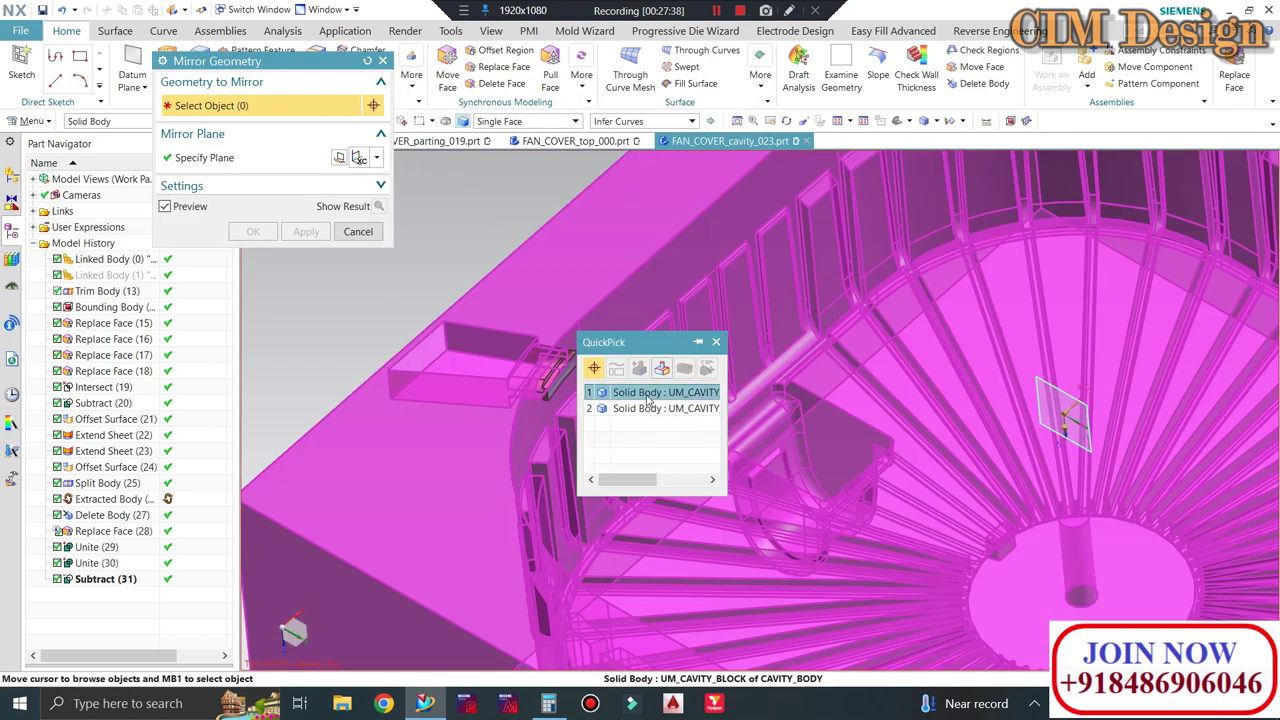
{"action": "left_click", "coordinate": [648, 396]}
{"action": "scroll", "coordinate": [678, 410], "scroll_direction": "down", "scroll_amount": 2}
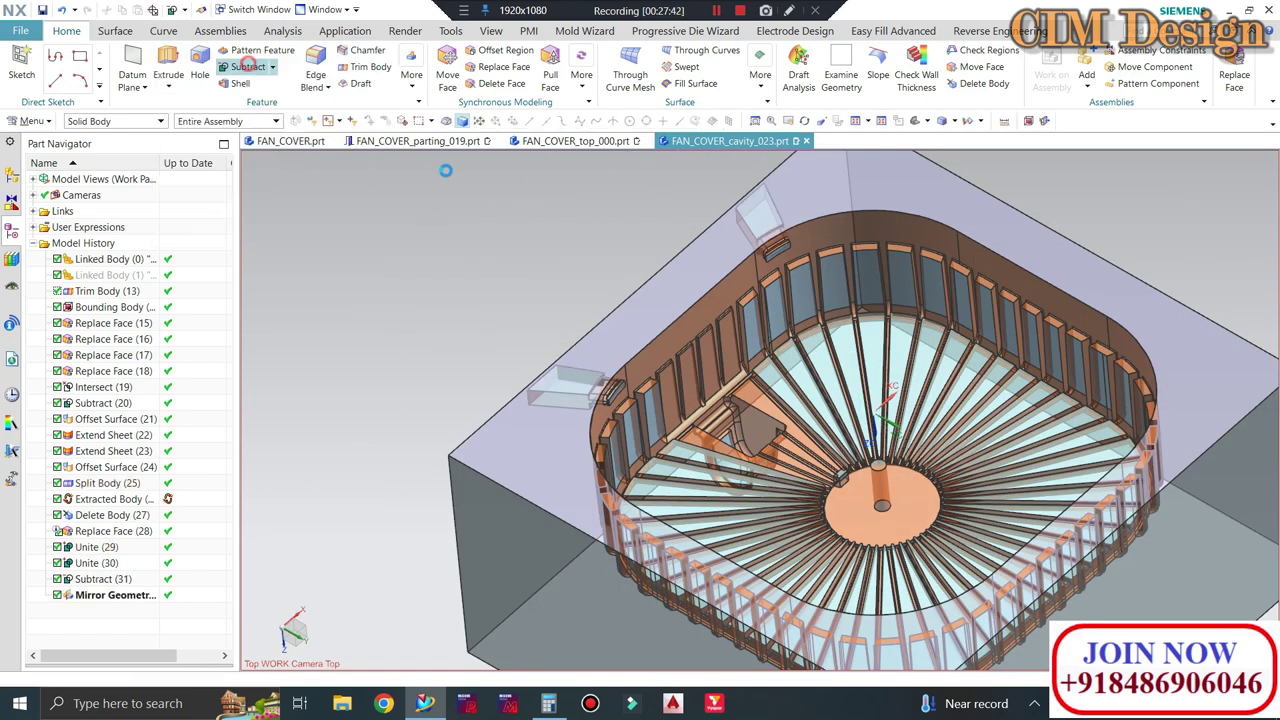
Subtract the mirrored insert from the cavity block, keeping the tool body
{"action": "left_click", "coordinate": [669, 275]}
{"action": "left_click", "coordinate": [757, 212]}
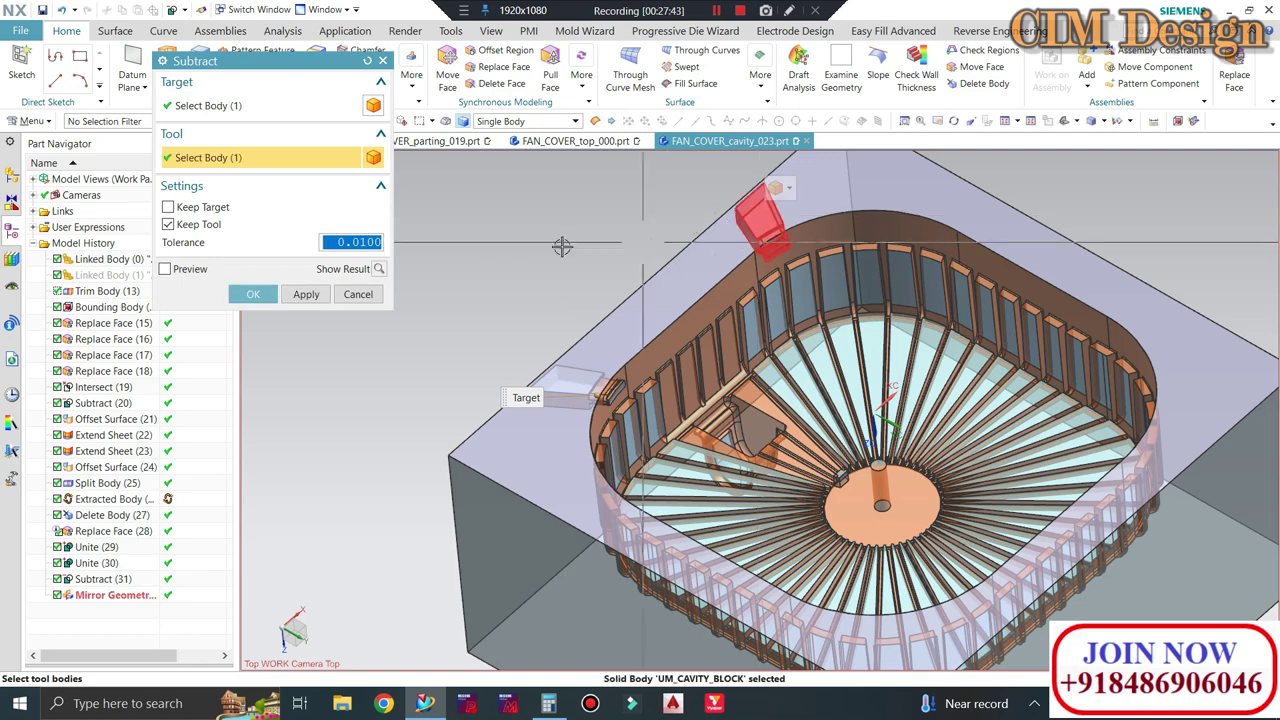
{"action": "left_click", "coordinate": [252, 293]}
{"action": "mouse_move", "coordinate": [406, 277]}
{"action": "middle_mouse_down"}
{"action": "mouse_move", "coordinate": [771, 234]}
{"action": "mouse_move", "coordinate": [806, 214]}
{"action": "middle_mouse_up"}
{"action": "key", "text": "F8"}
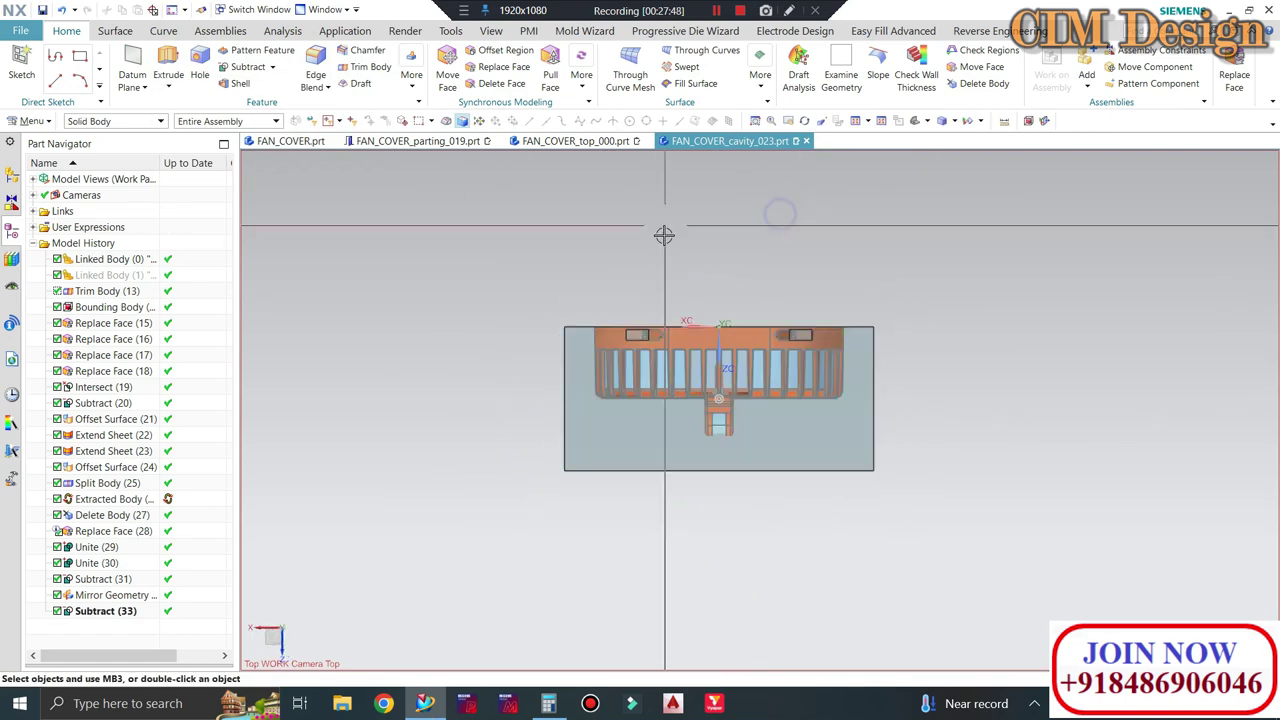
{"action": "scroll", "coordinate": [663, 234], "scroll_direction": "up", "scroll_amount": 3}
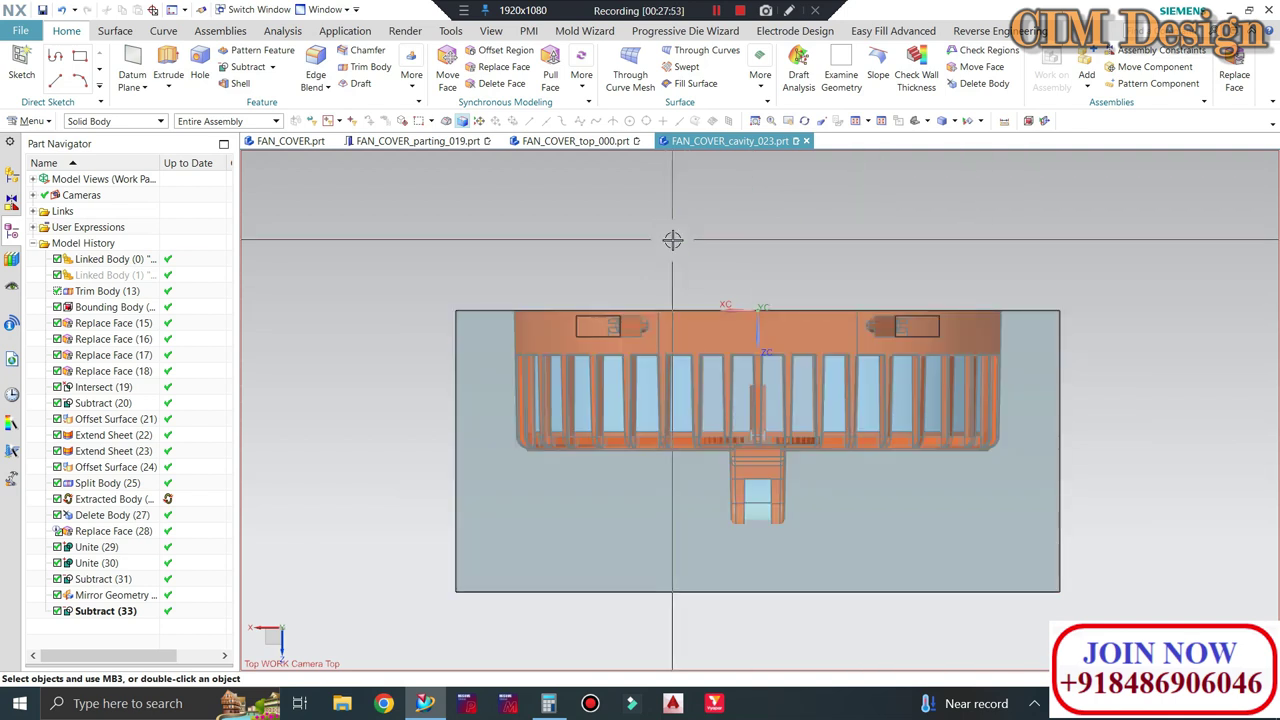
{"action": "mouse_move", "coordinate": [706, 232]}
{"action": "middle_mouse_down"}
{"action": "mouse_move", "coordinate": [507, 323]}
{"action": "mouse_move", "coordinate": [583, 482]}
{"action": "mouse_move", "coordinate": [599, 463]}
{"action": "middle_mouse_up"}
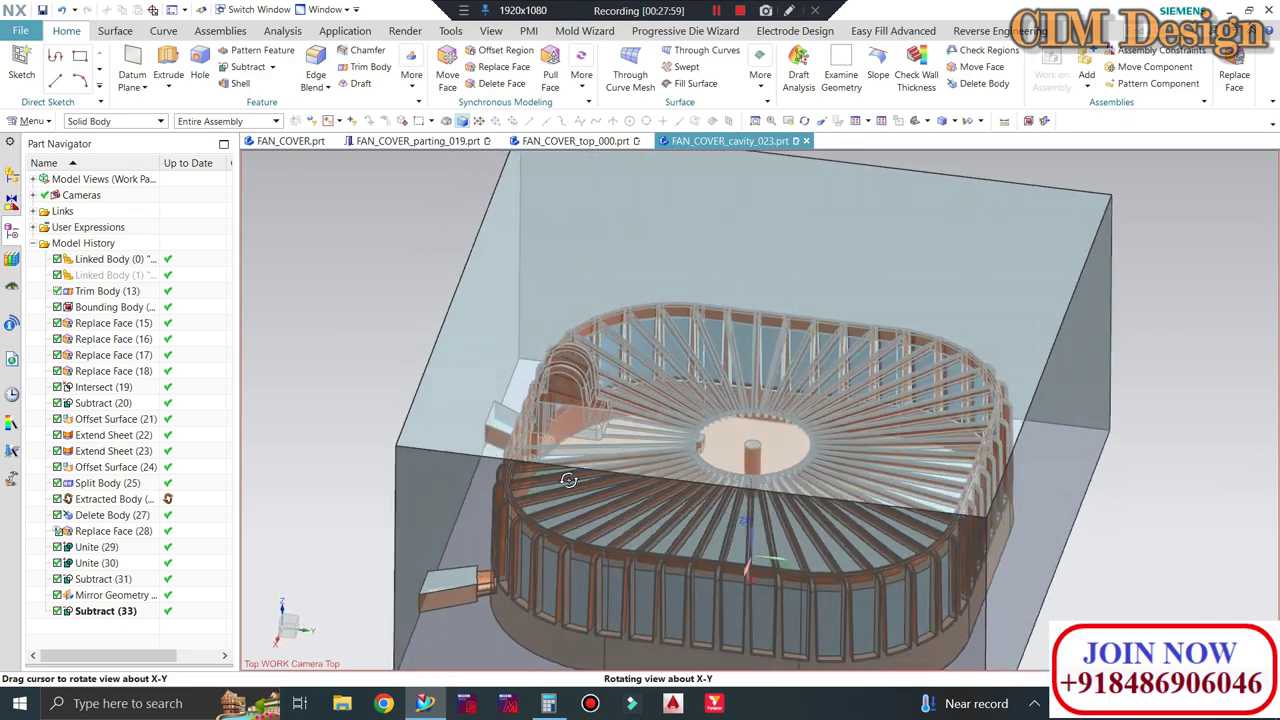
{"action": "scroll", "coordinate": [599, 463], "scroll_direction": "down", "scroll_amount": 2}
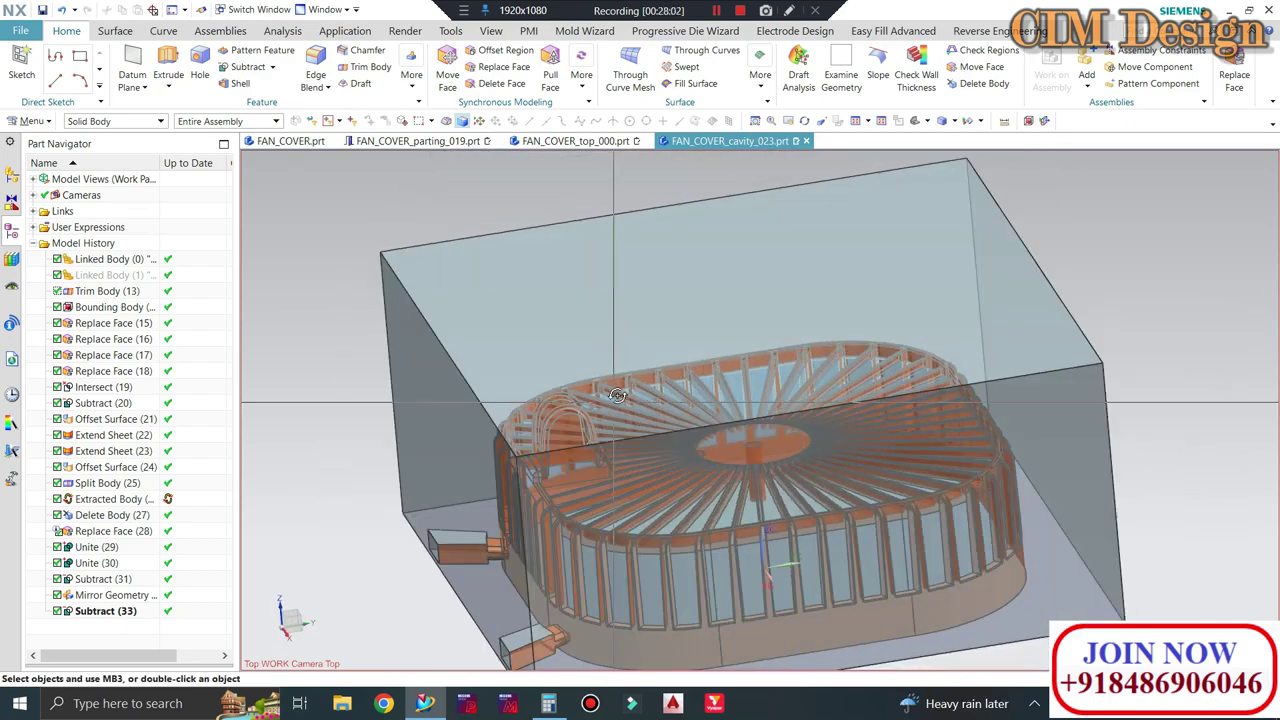
{"action": "scroll", "coordinate": [560, 300], "scroll_direction": "down", "scroll_amount": 2}
{"action": "middle_click_drag", "start_coordinate": [543, 274], "coordinate": [746, 574]}
{"action": "scroll", "coordinate": [591, 477], "scroll_direction": "up", "scroll_amount": 3}
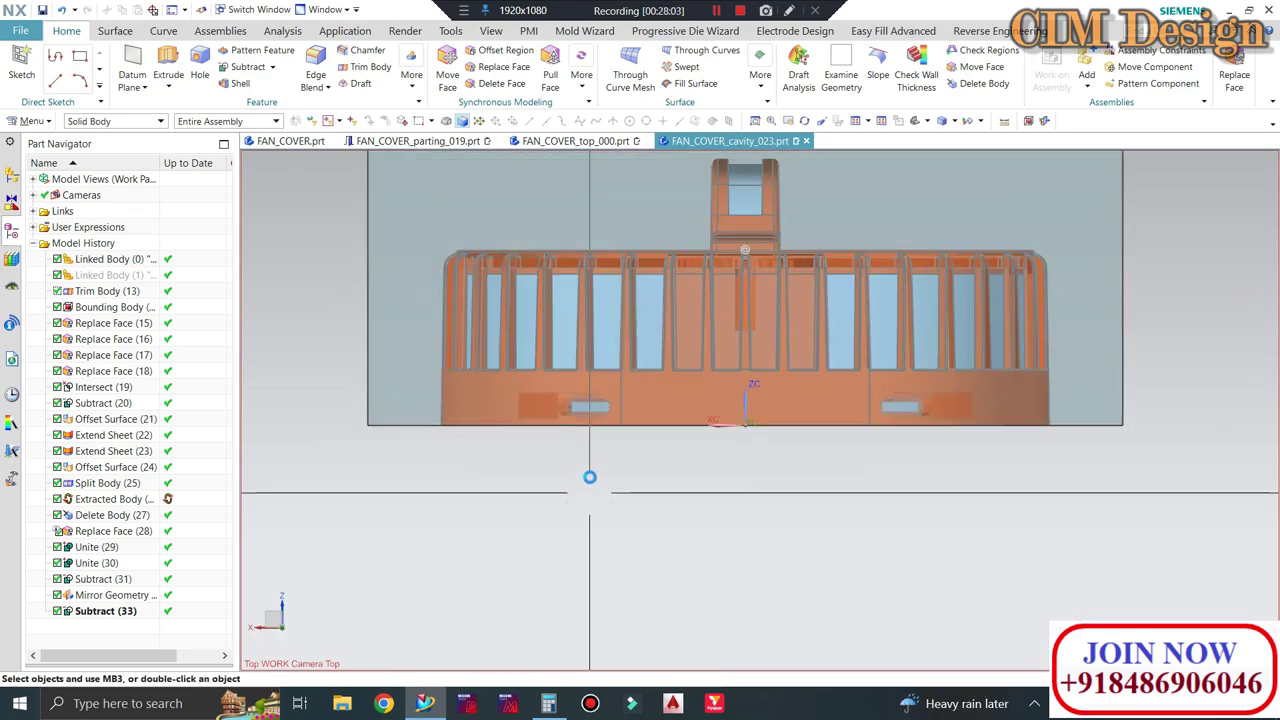
{"action": "mouse_move", "coordinate": [591, 477]}
{"action": "middle_mouse_down"}
{"action": "mouse_move", "coordinate": [591, 443]}
{"action": "mouse_move", "coordinate": [620, 470]}
{"action": "mouse_move", "coordinate": [691, 476]}
{"action": "mouse_move", "coordinate": [626, 543]}
{"action": "middle_mouse_up"}
{"action": "left_click", "coordinate": [691, 476]}
{"action": "key", "text": "ctrl+b"}
{"action": "scroll", "coordinate": [757, 486], "scroll_direction": "down", "scroll_amount": 2}
{"action": "scroll", "coordinate": [661, 481], "scroll_direction": "up", "scroll_amount": 3}
{"action": "mouse_move", "coordinate": [661, 481]}
{"action": "middle_mouse_down"}
{"action": "mouse_move", "coordinate": [680, 397]}
{"action": "mouse_move", "coordinate": [766, 623]}
{"action": "middle_mouse_up"}
{"action": "scroll", "coordinate": [700, 500], "scroll_direction": "down", "scroll_amount": 2}
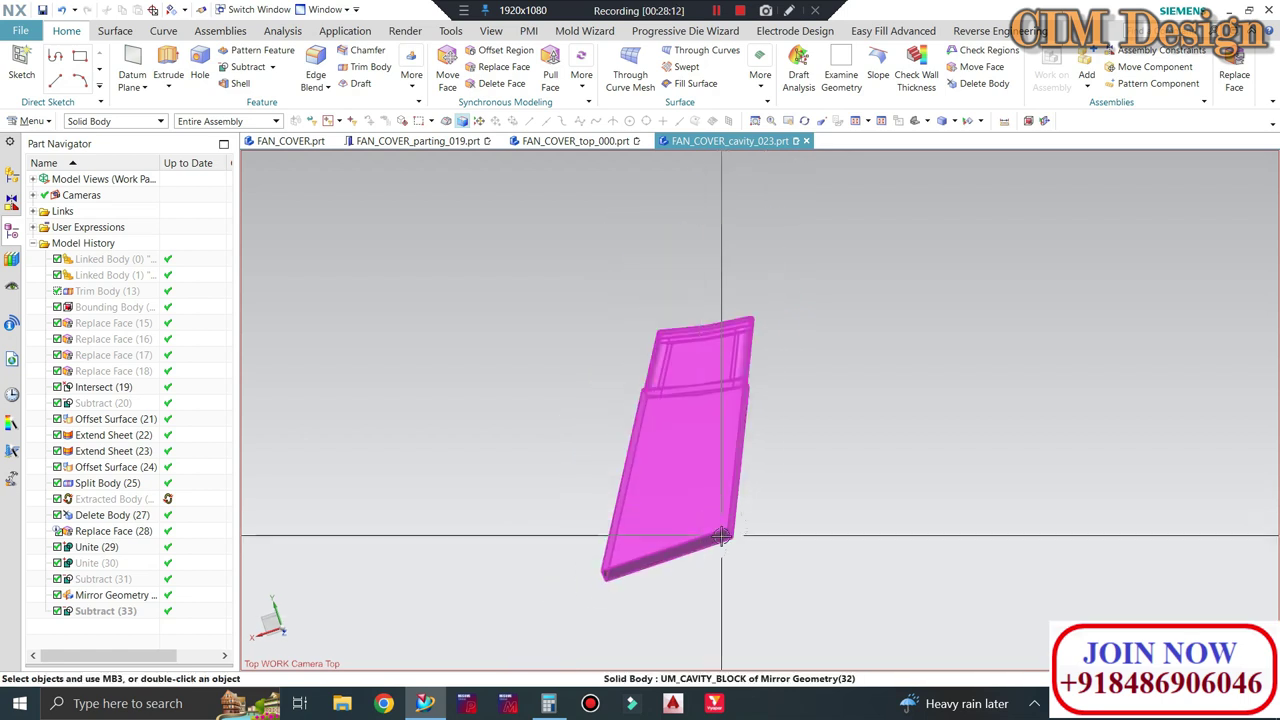
{"action": "scroll", "coordinate": [697, 512], "scroll_direction": "down", "scroll_amount": 2}
{"action": "mouse_move", "coordinate": [697, 512]}
{"action": "middle_mouse_down"}
{"action": "mouse_move", "coordinate": [653, 456]}
{"action": "mouse_move", "coordinate": [749, 494]}
{"action": "mouse_move", "coordinate": [903, 426]}
{"action": "mouse_move", "coordinate": [997, 470]}
{"action": "middle_mouse_up"}
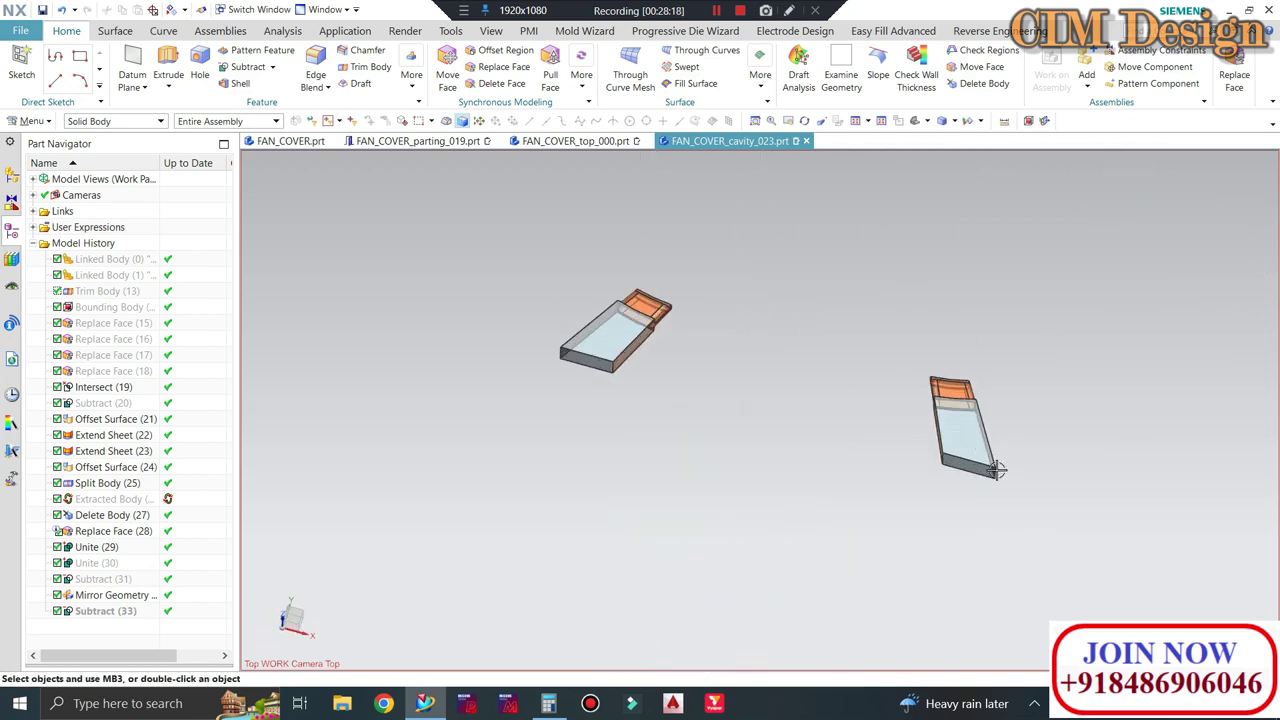
{"action": "scroll", "coordinate": [997, 470], "scroll_direction": "up", "scroll_amount": 2}
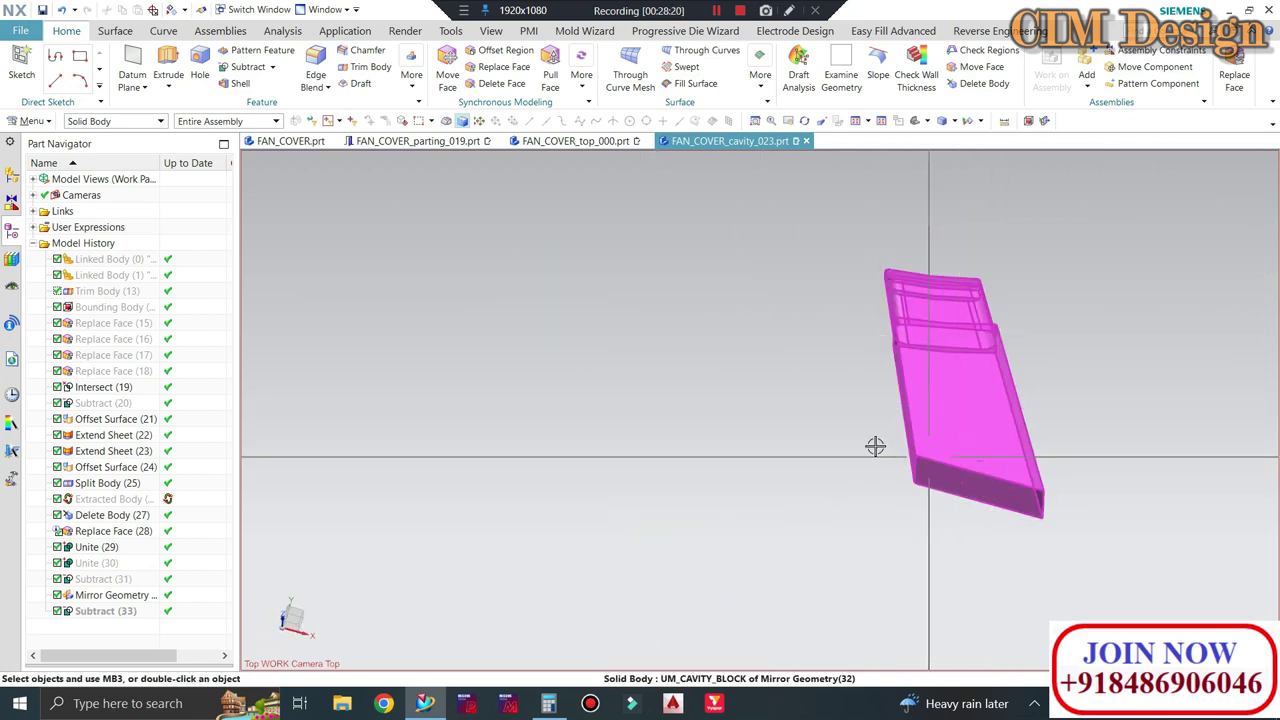
{"action": "scroll", "coordinate": [950, 507], "scroll_direction": "down", "scroll_amount": 1}
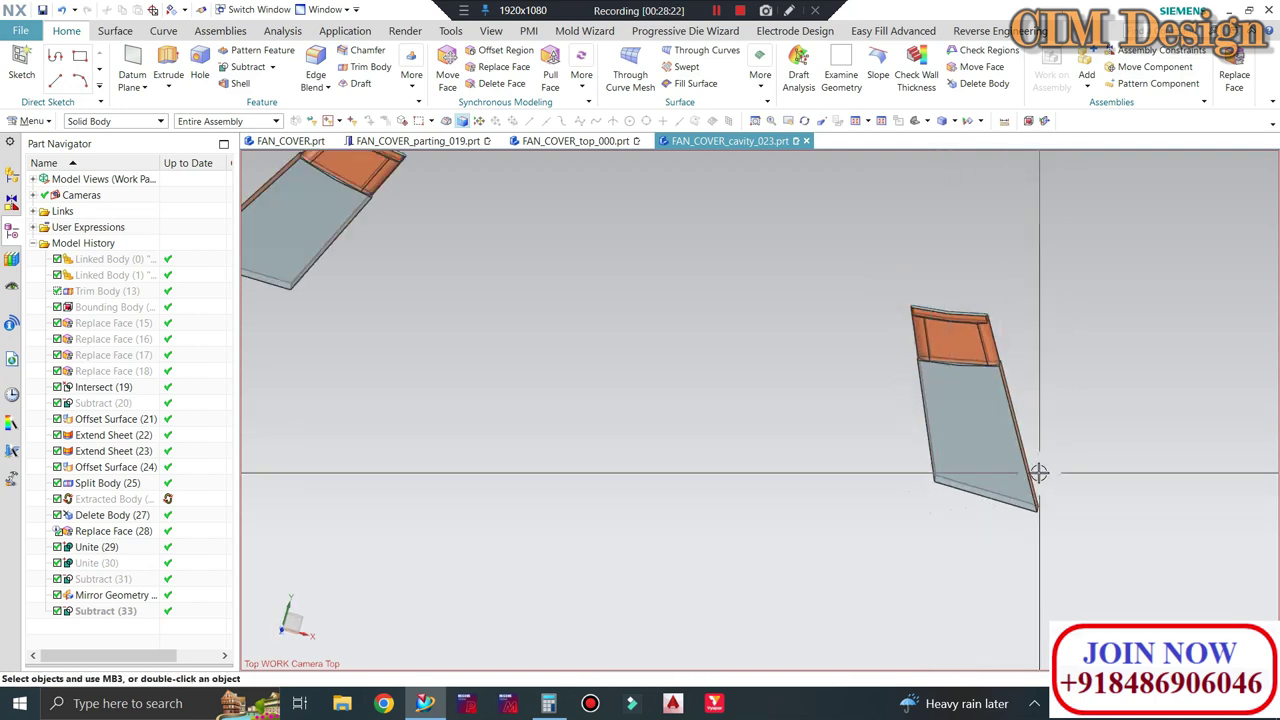
{"action": "middle_click_drag", "start_coordinate": [1038, 472], "coordinate": [906, 423]}
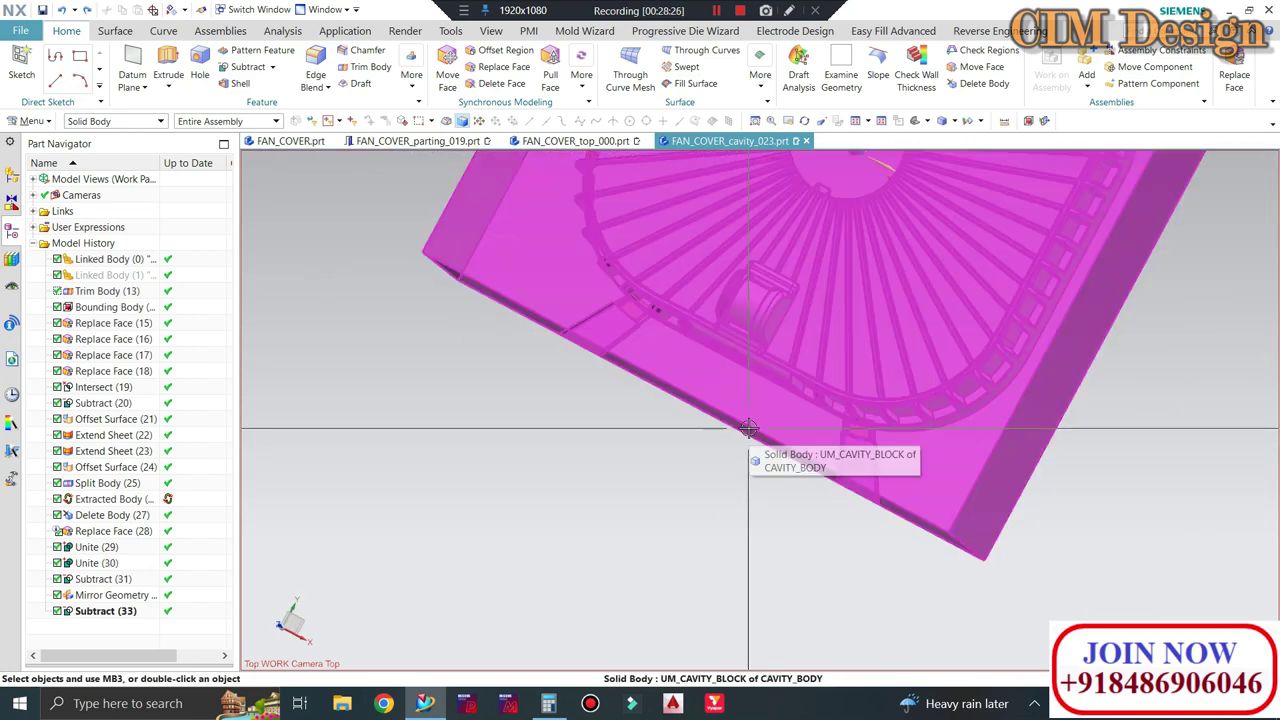
{"action": "key", "text": "Home"}
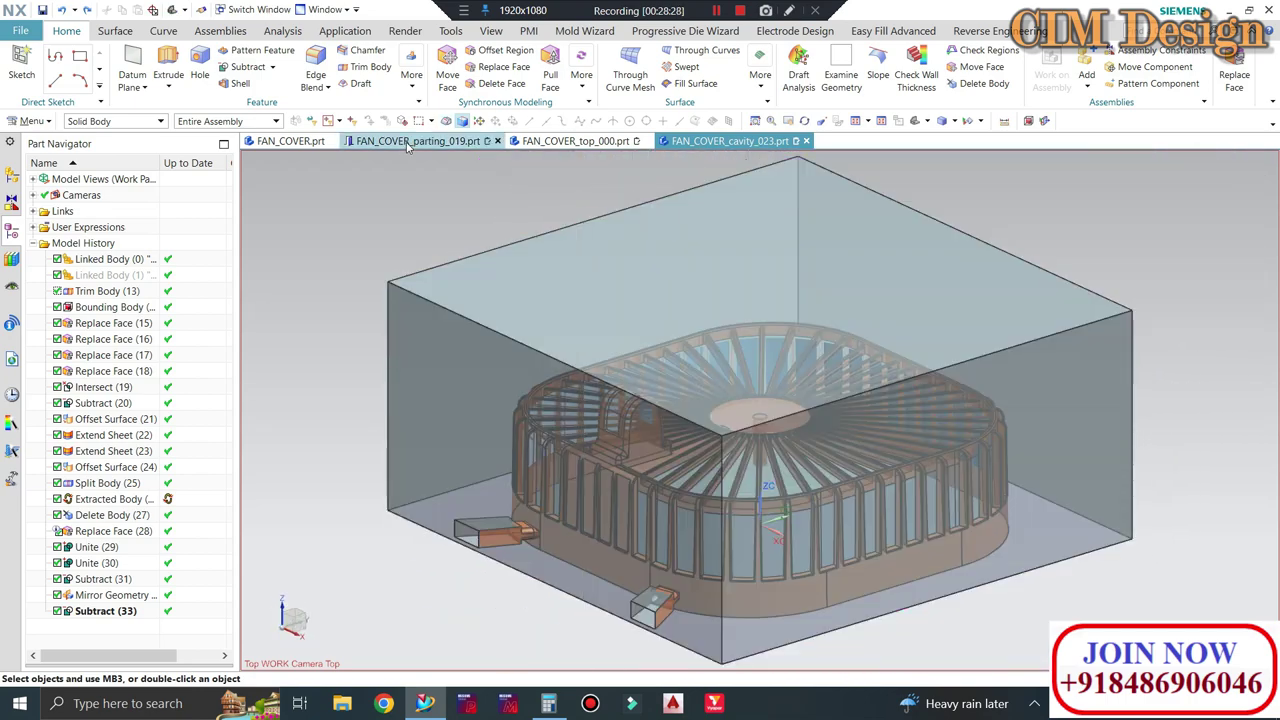
From the FAN_COVER_top_000 assembly, open FAN_COVER_core_024 in its own window and orbit it
{"action": "left_click", "coordinate": [533, 142]}
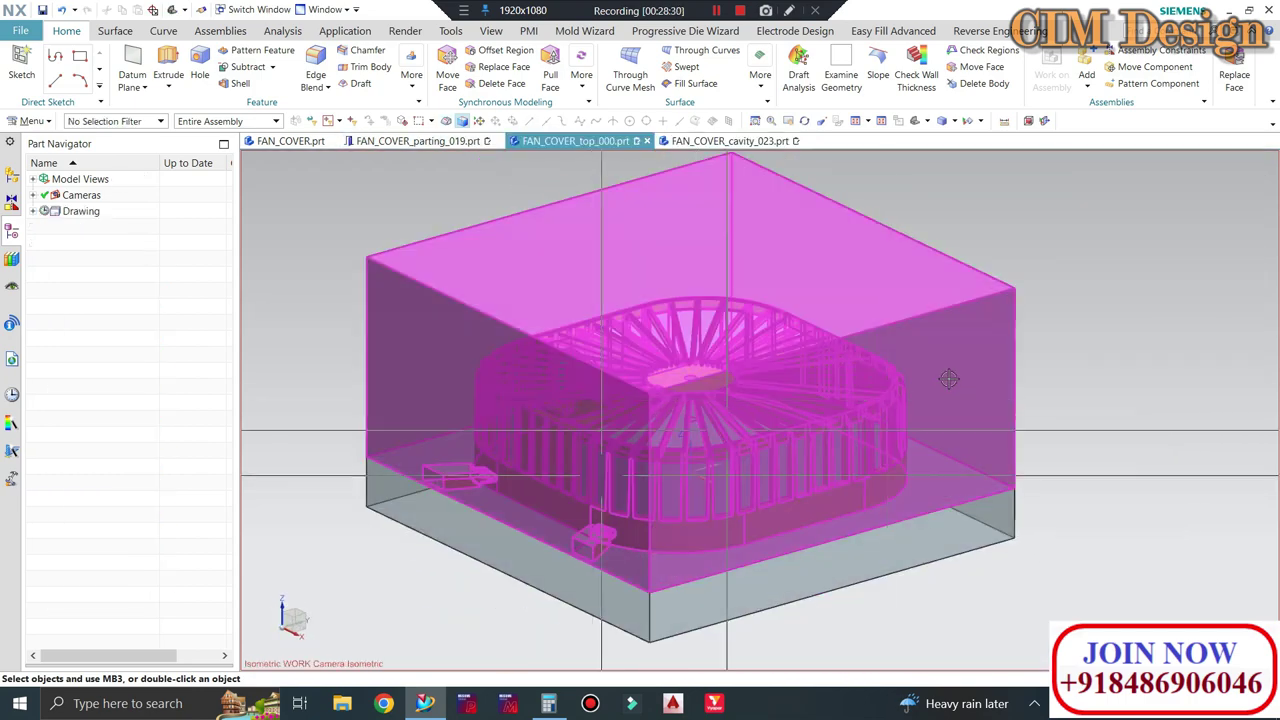
{"action": "scroll", "coordinate": [791, 251], "scroll_direction": "up", "scroll_amount": 3}
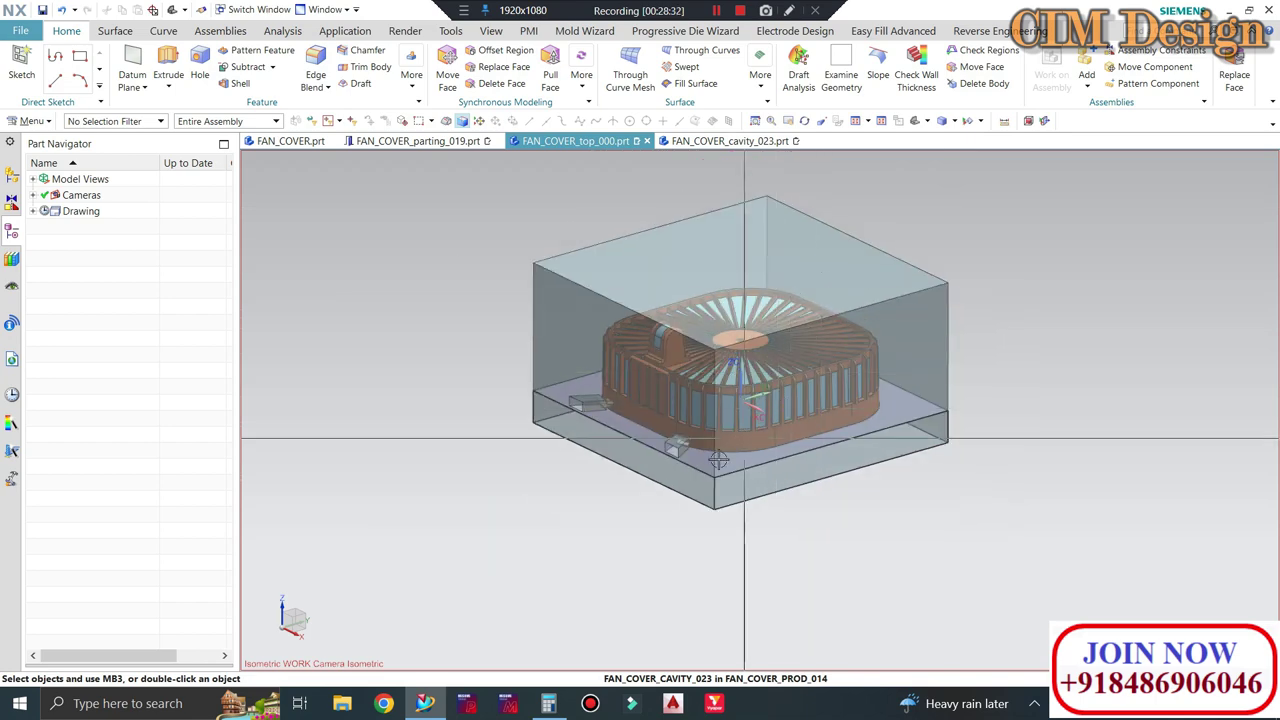
{"action": "scroll", "coordinate": [660, 472], "scroll_direction": "up", "scroll_amount": 1}
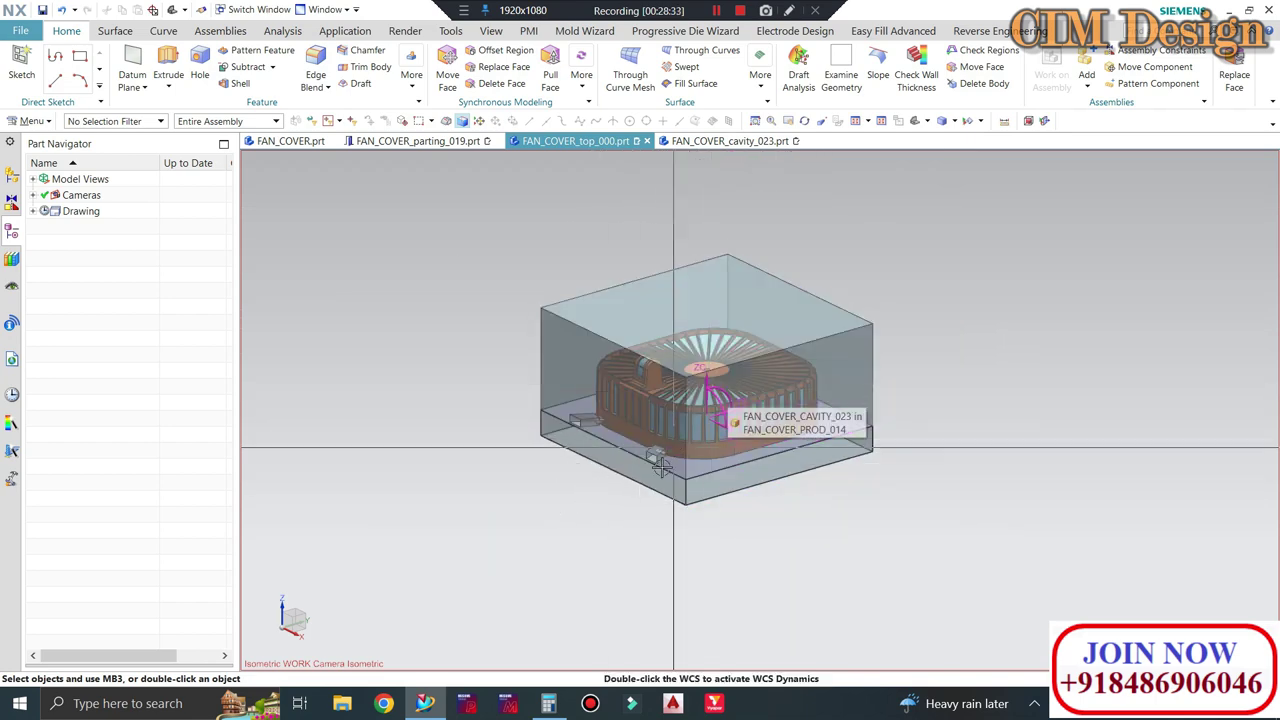
{"action": "right_click", "coordinate": [643, 470]}
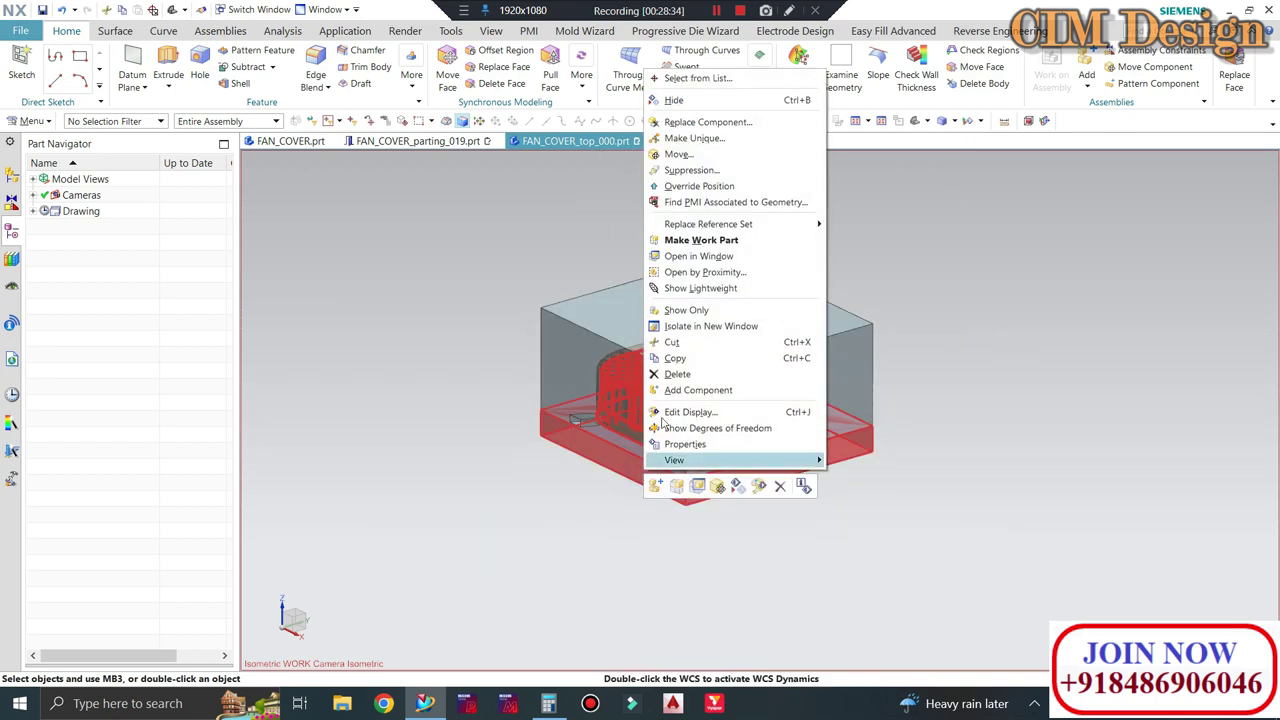
{"action": "left_click", "coordinate": [695, 257]}
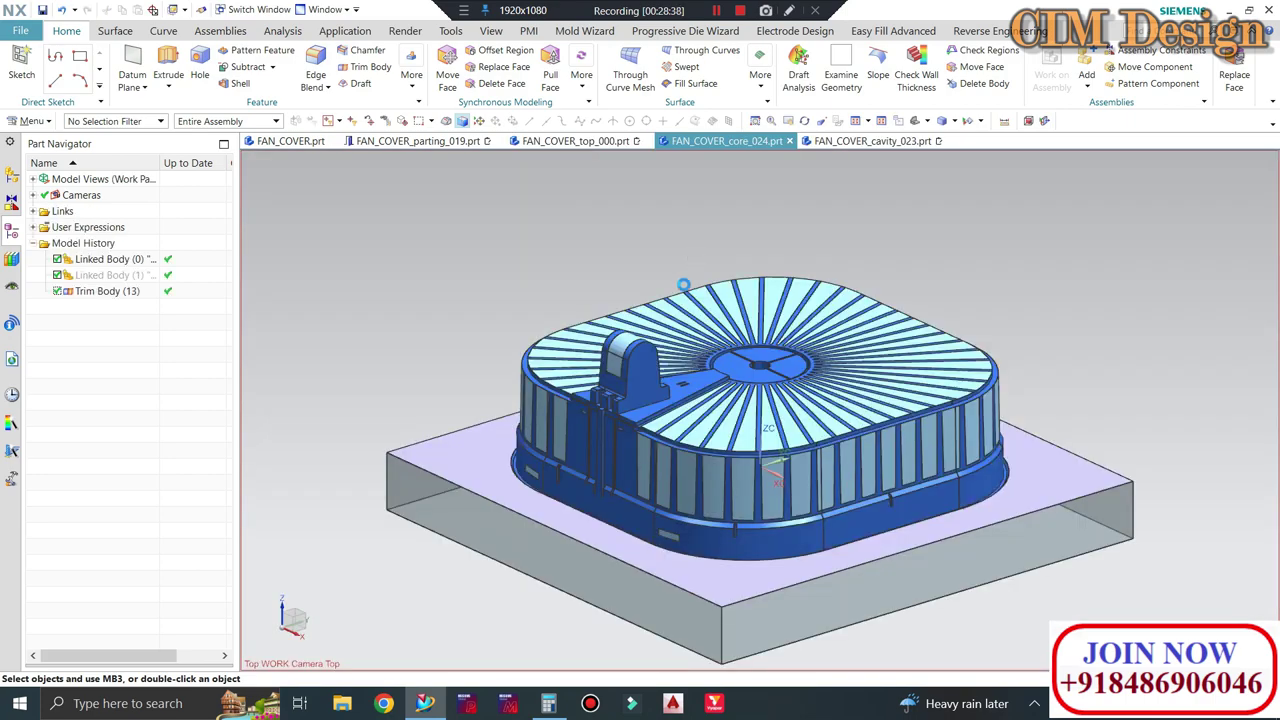
{"action": "middle_click_drag", "start_coordinate": [622, 309], "coordinate": [700, 516]}
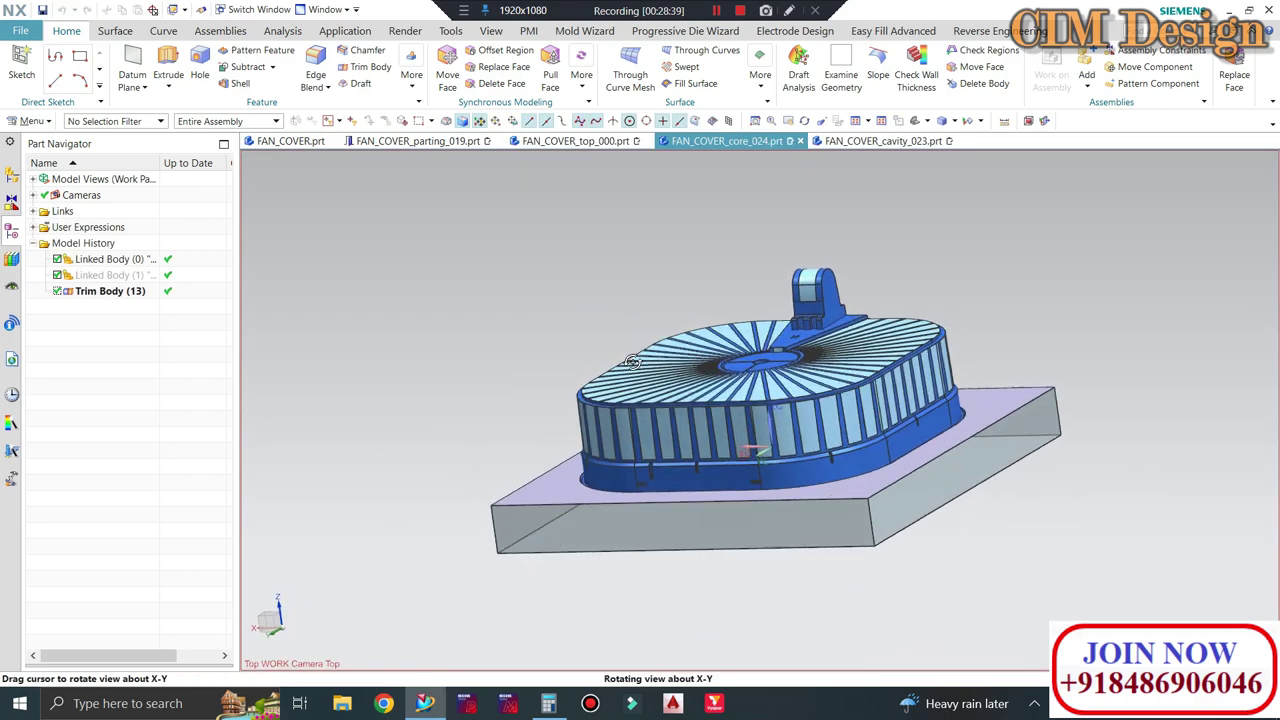
{"action": "middle_click_drag", "start_coordinate": [672, 424], "coordinate": [636, 398]}
{"action": "scroll", "coordinate": [634, 350], "scroll_direction": "up", "scroll_amount": 3}
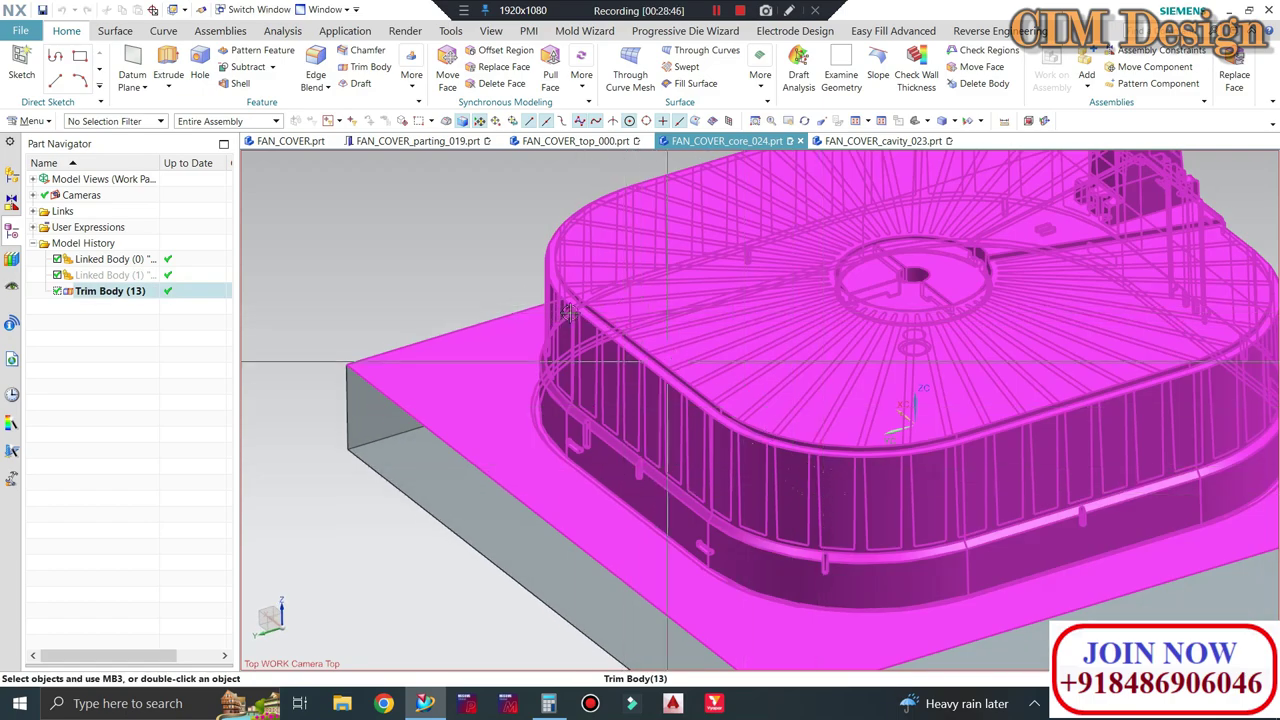
{"action": "scroll", "coordinate": [810, 370], "scroll_direction": "down", "scroll_amount": 3}
{"action": "scroll", "coordinate": [810, 370], "scroll_direction": "up", "scroll_amount": 2}
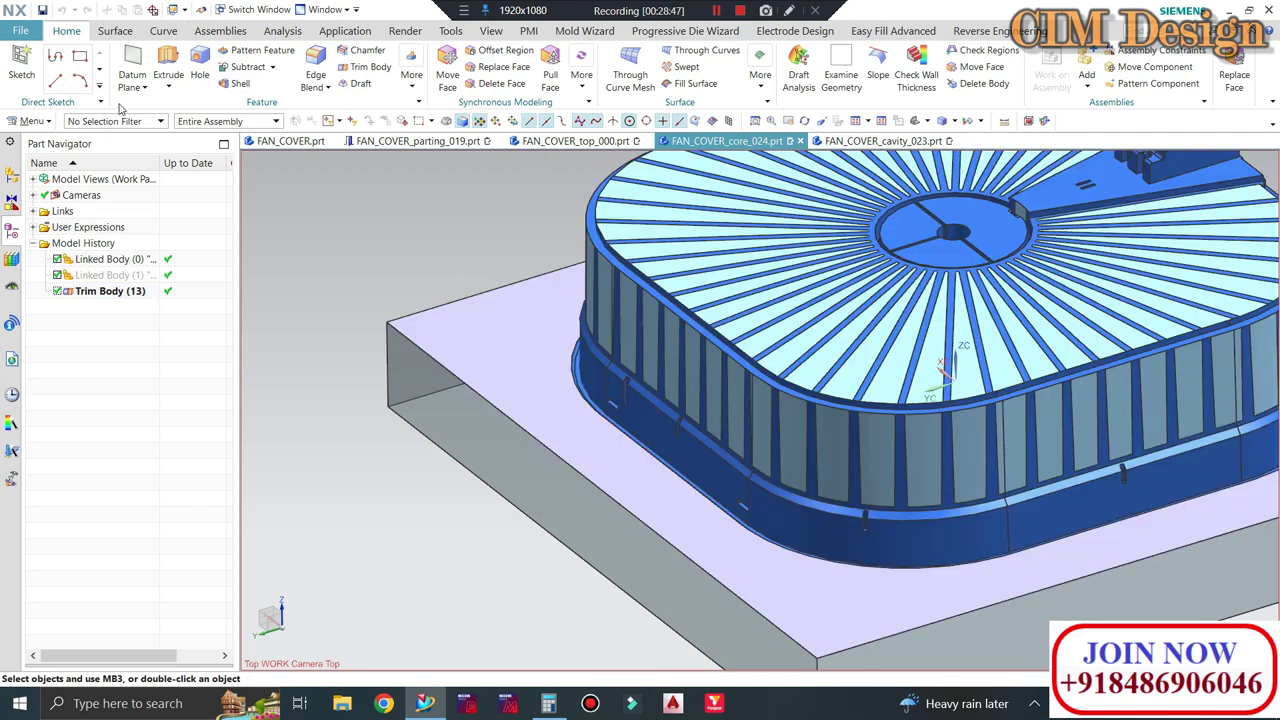
Start a Bounding Body on the core and select the two side-slot faces
{"action": "left_click", "coordinate": [1029, 122]}
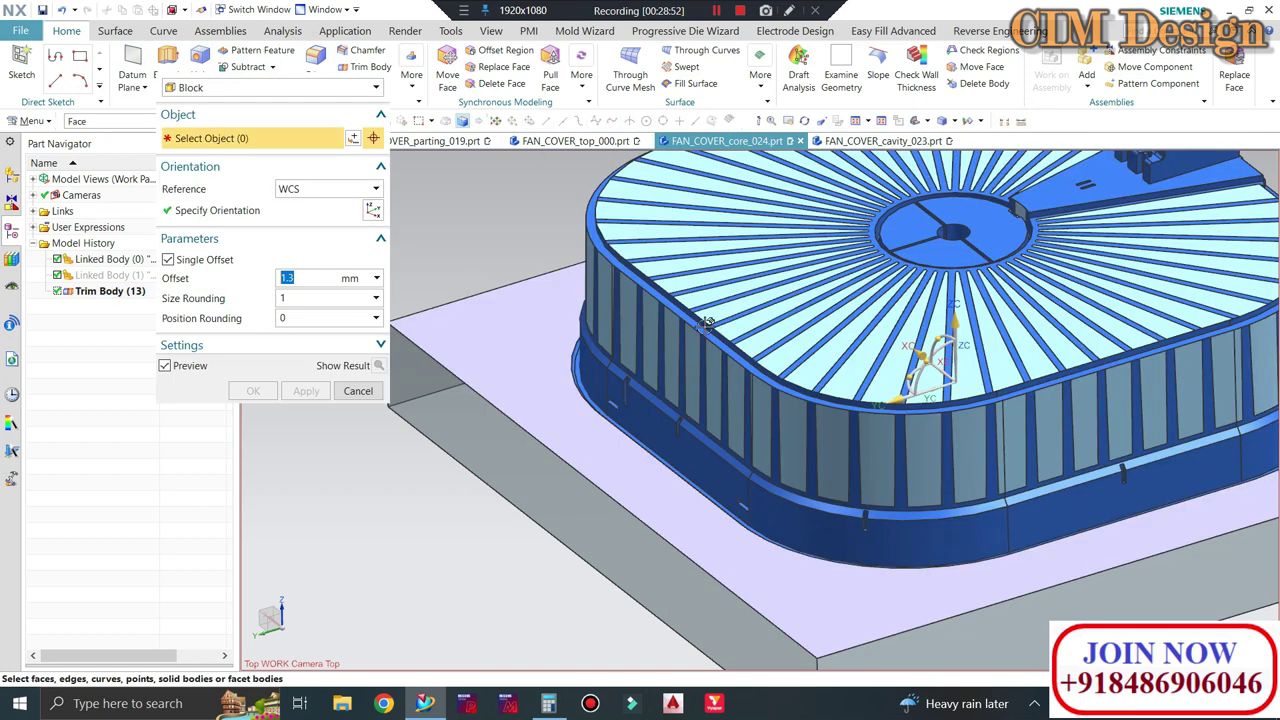
{"action": "mouse_move", "coordinate": [706, 323]}
{"action": "middle_mouse_down"}
{"action": "mouse_move", "coordinate": [787, 313]}
{"action": "mouse_move", "coordinate": [640, 380]}
{"action": "middle_mouse_up"}
{"action": "scroll", "coordinate": [610, 381], "scroll_direction": "up", "scroll_amount": 4}
{"action": "scroll", "coordinate": [595, 381], "scroll_direction": "up", "scroll_amount": 3}
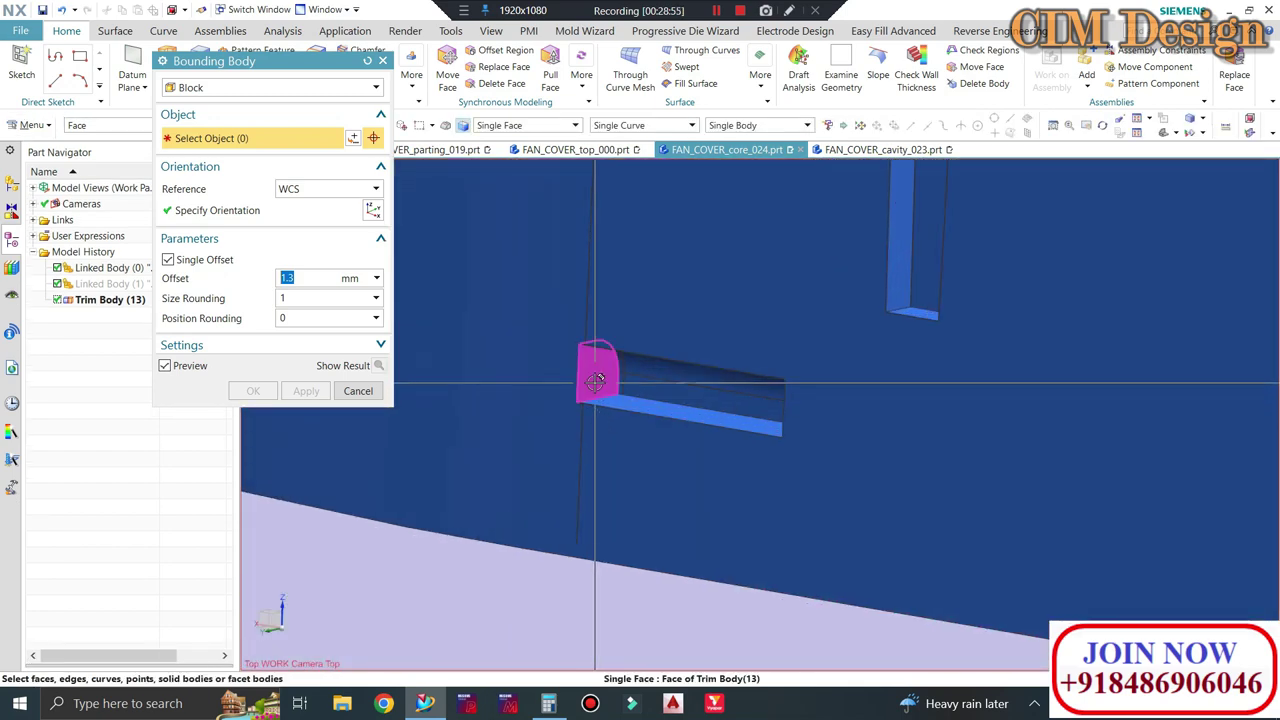
{"action": "scroll", "coordinate": [474, 310], "scroll_direction": "down", "scroll_amount": 3}
{"action": "scroll", "coordinate": [474, 310], "scroll_direction": "down", "scroll_amount": 2}
{"action": "middle_click_drag", "start_coordinate": [474, 310], "coordinate": [576, 322]}
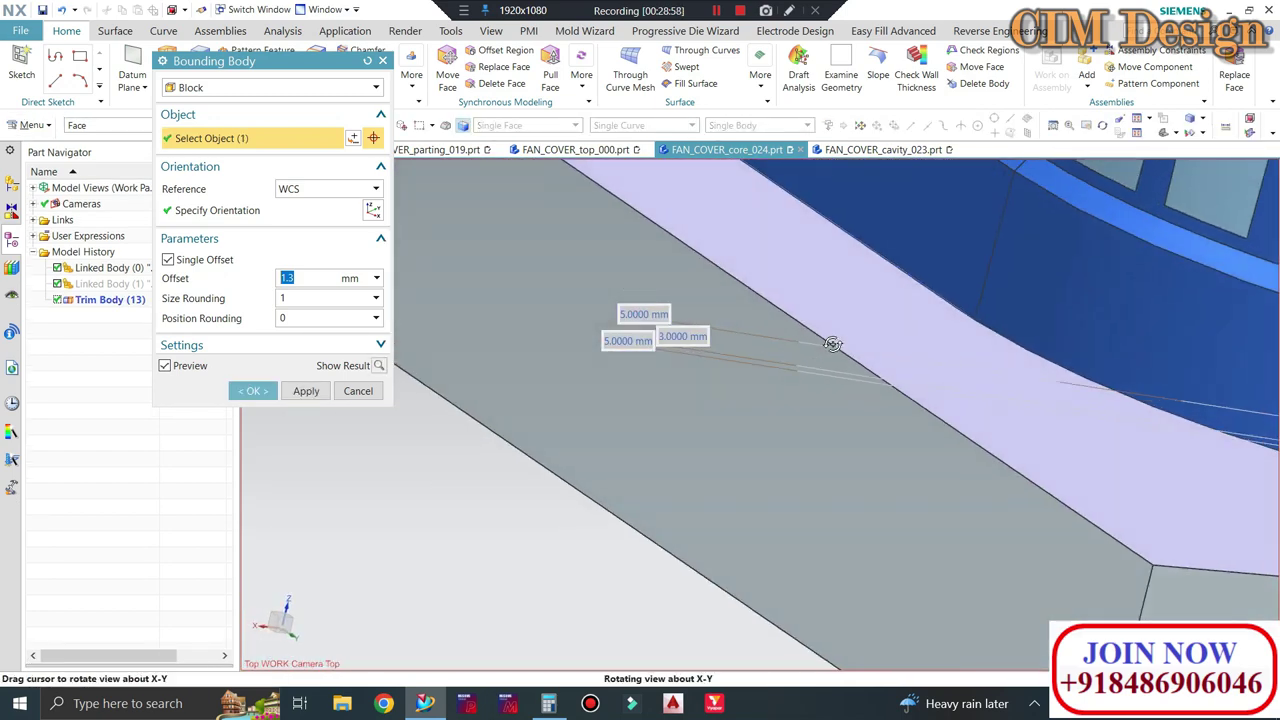
{"action": "scroll", "coordinate": [646, 334], "scroll_direction": "down", "scroll_amount": 2}
{"action": "scroll", "coordinate": [1000, 390], "scroll_direction": "up", "scroll_amount": 4}
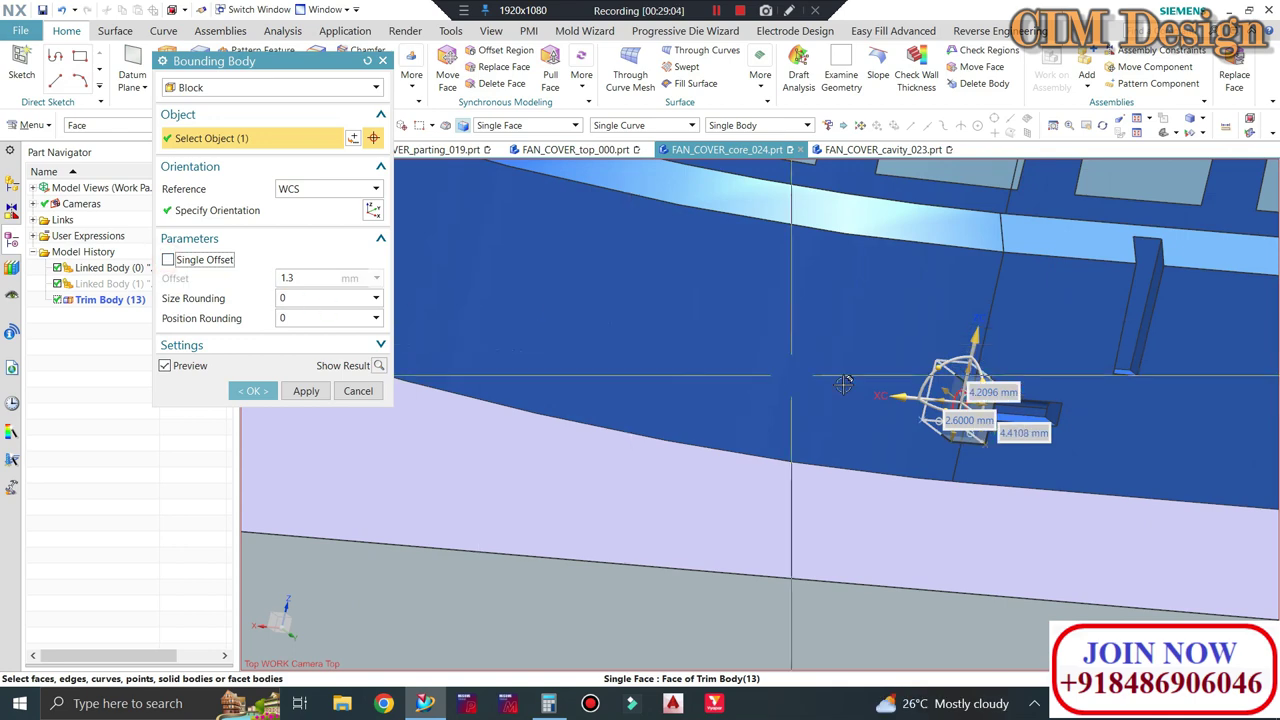
{"action": "scroll", "coordinate": [844, 384], "scroll_direction": "up", "scroll_amount": 3}
{"action": "left_click", "coordinate": [1060, 395]}
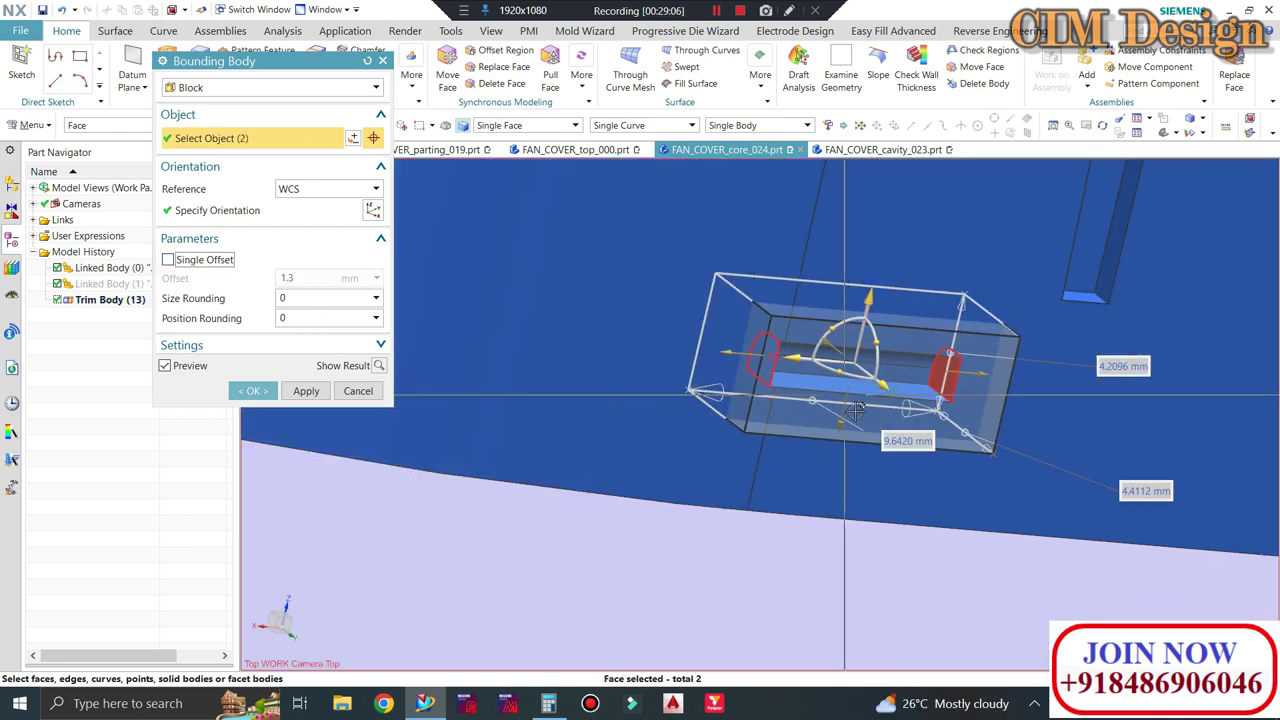
{"action": "scroll", "coordinate": [914, 350], "scroll_direction": "up", "scroll_amount": 1}
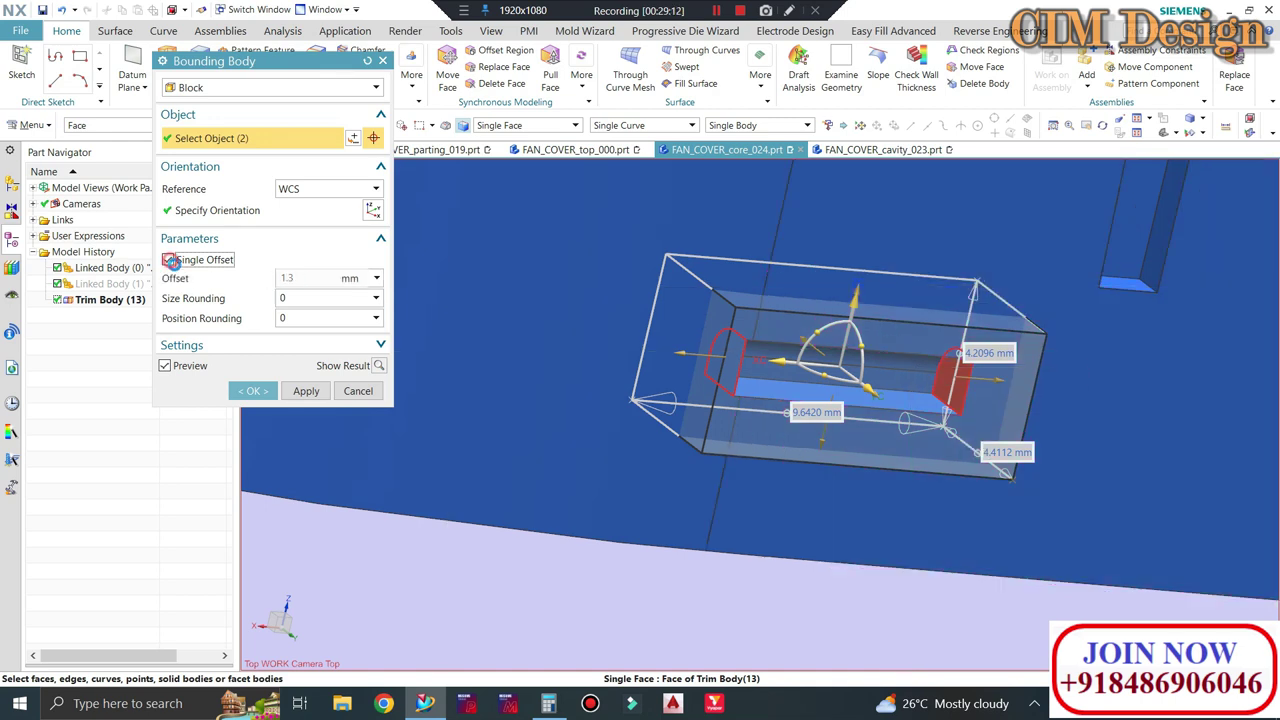
{"action": "left_click", "coordinate": [330, 278]}
{"action": "type", "text": "1"}
Give the bounding block a 2 mm offset and 1 mm size rounding
{"action": "key", "text": "Return"}
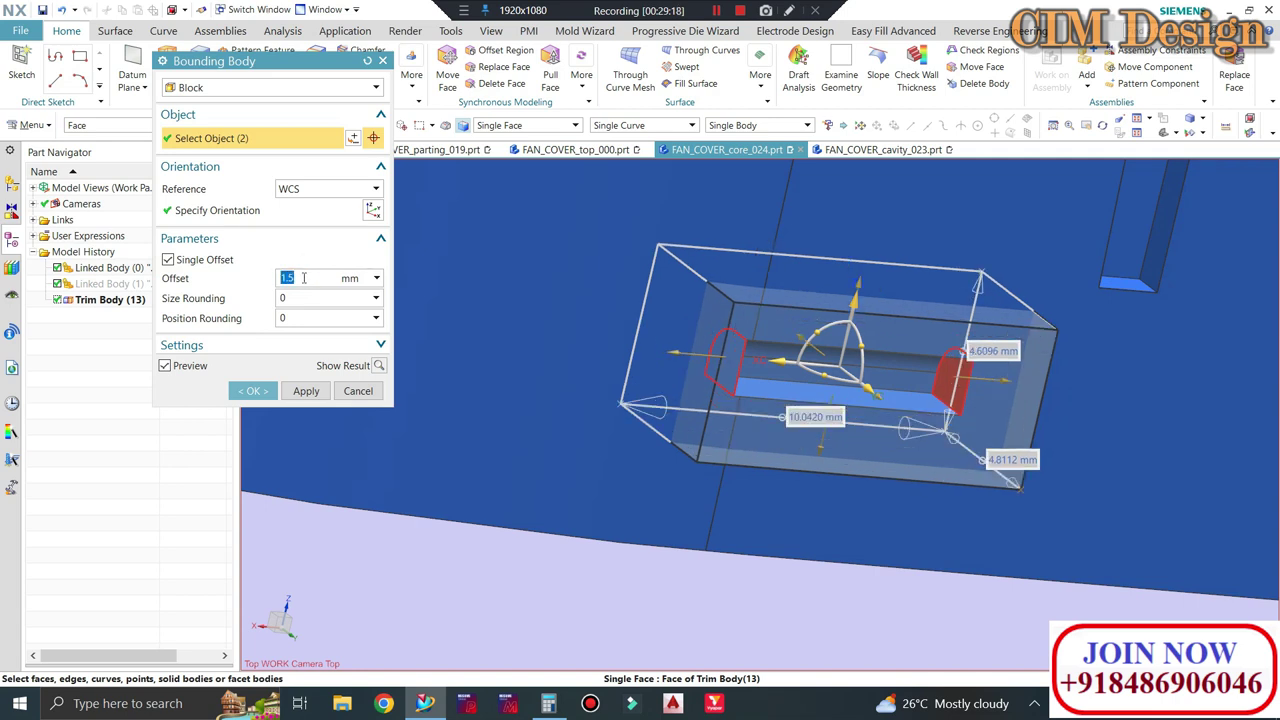
{"action": "key", "text": "Return"}
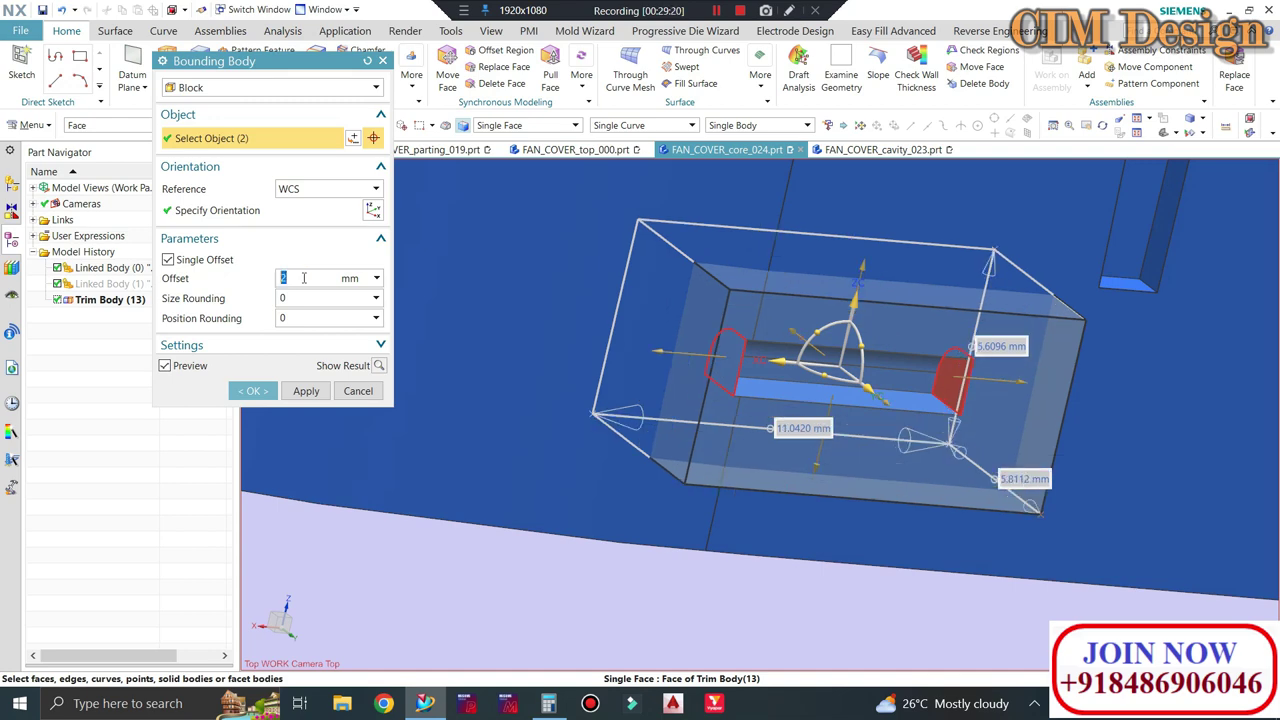
{"action": "mouse_move", "coordinate": [654, 366]}
{"action": "middle_mouse_down"}
{"action": "mouse_move", "coordinate": [1051, 341]}
{"action": "mouse_move", "coordinate": [651, 348]}
{"action": "mouse_move", "coordinate": [700, 330]}
{"action": "middle_mouse_up"}
{"action": "scroll", "coordinate": [878, 218], "scroll_direction": "up", "scroll_amount": 3}
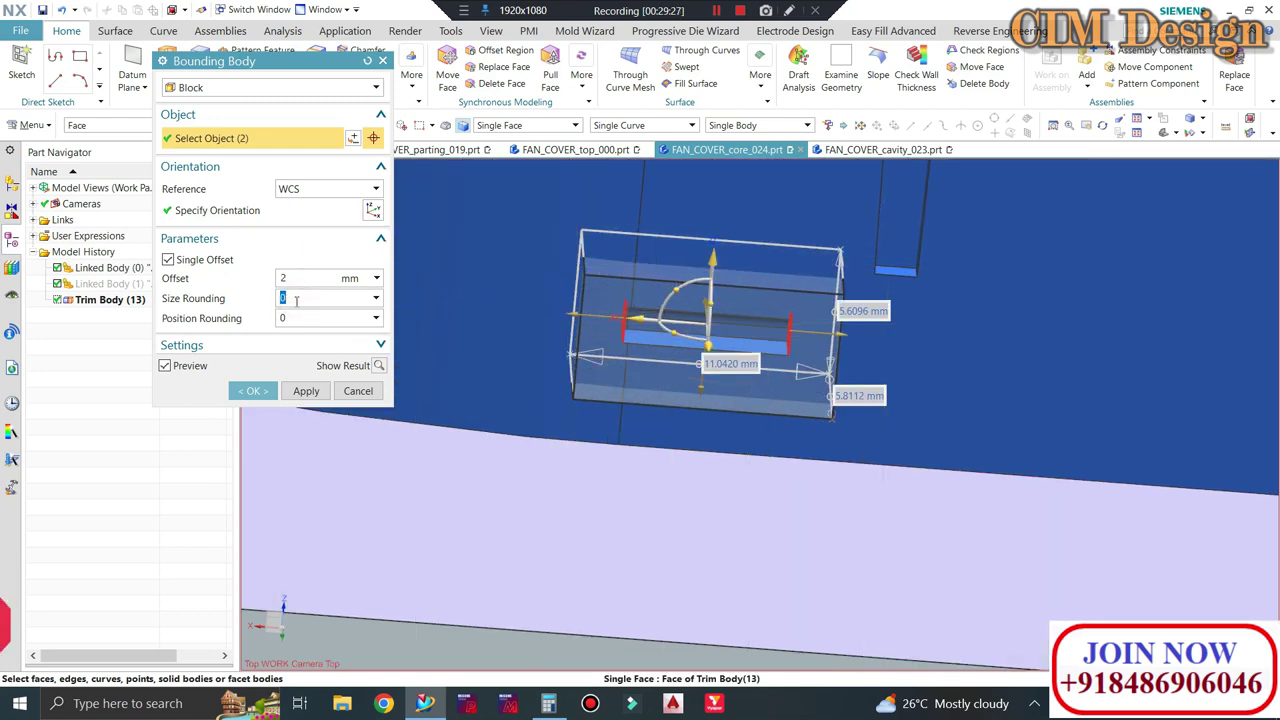
{"action": "type", "text": "1"}
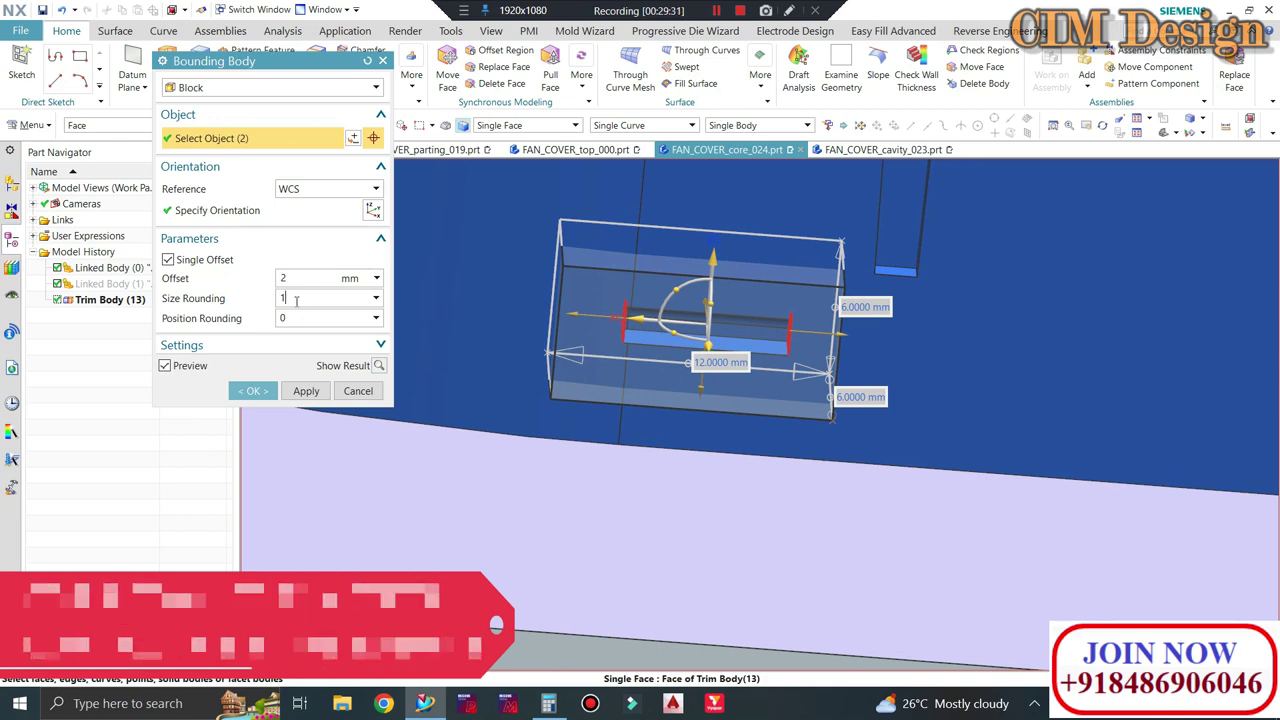
{"action": "scroll", "coordinate": [937, 364], "scroll_direction": "down", "scroll_amount": 2}
{"action": "scroll", "coordinate": [932, 350], "scroll_direction": "up", "scroll_amount": 1}
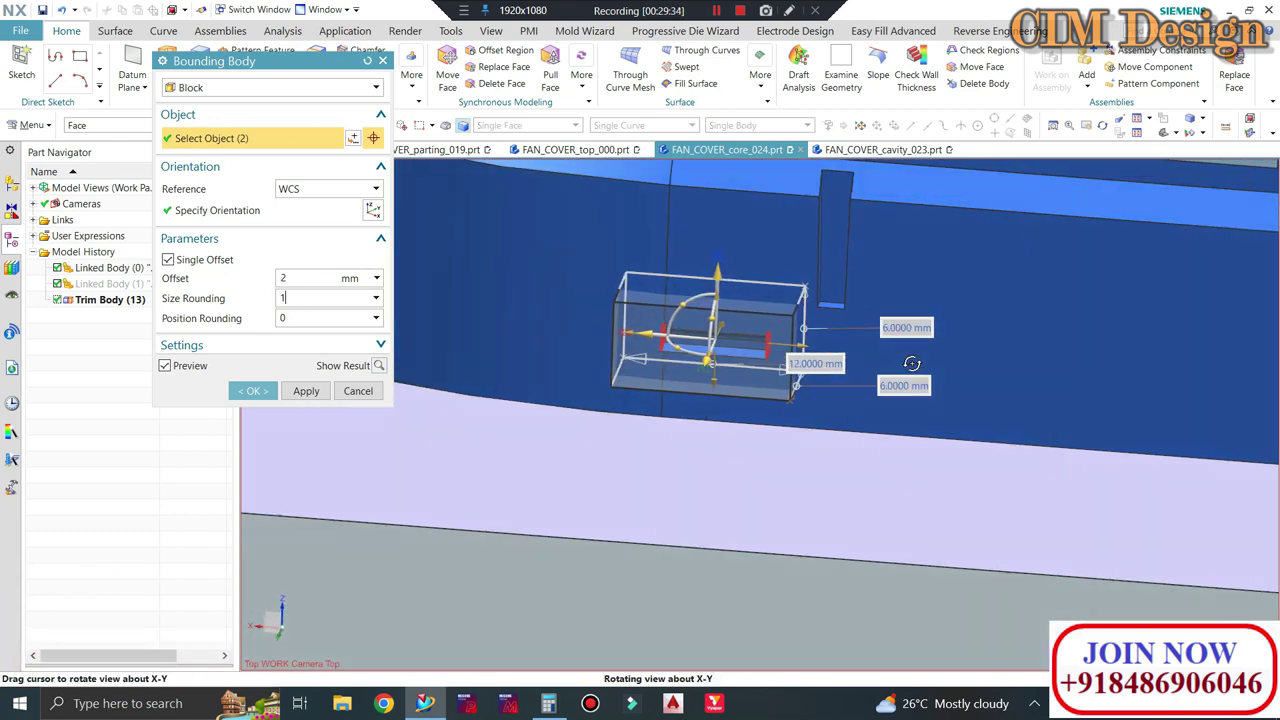
{"action": "scroll", "coordinate": [925, 330], "scroll_direction": "up", "scroll_amount": 1}
{"action": "scroll", "coordinate": [915, 295], "scroll_direction": "up", "scroll_amount": 1}
{"action": "scroll", "coordinate": [910, 278], "scroll_direction": "up", "scroll_amount": 1}
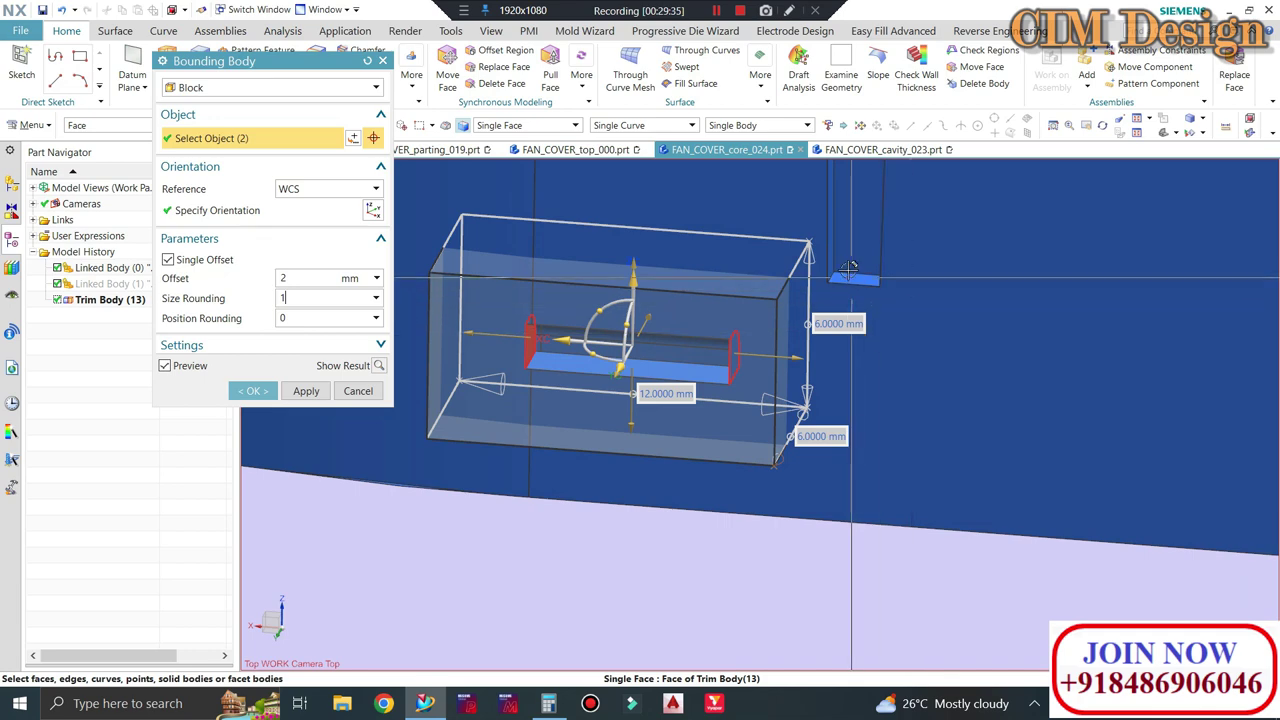
{"action": "scroll", "coordinate": [845, 282], "scroll_direction": "down", "scroll_amount": 1}
{"action": "scroll", "coordinate": [855, 268], "scroll_direction": "down", "scroll_amount": 1}
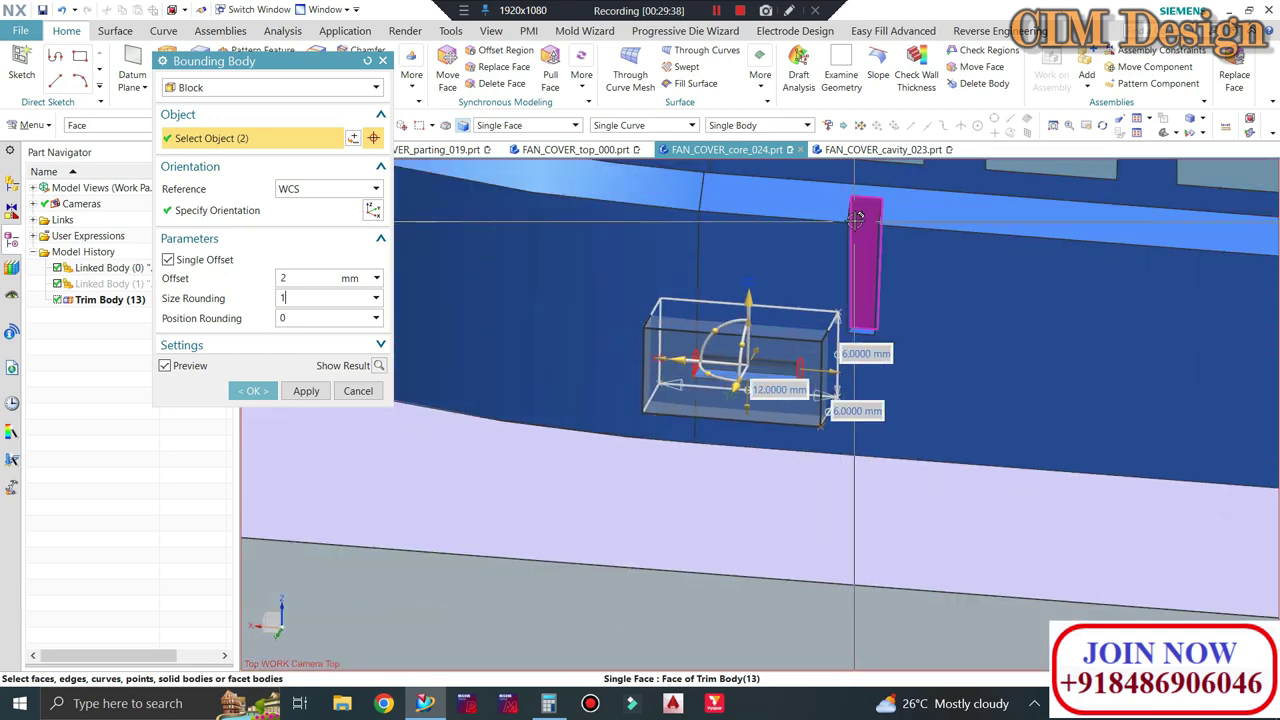
{"action": "scroll", "coordinate": [1030, 256], "scroll_direction": "down", "scroll_amount": 1}
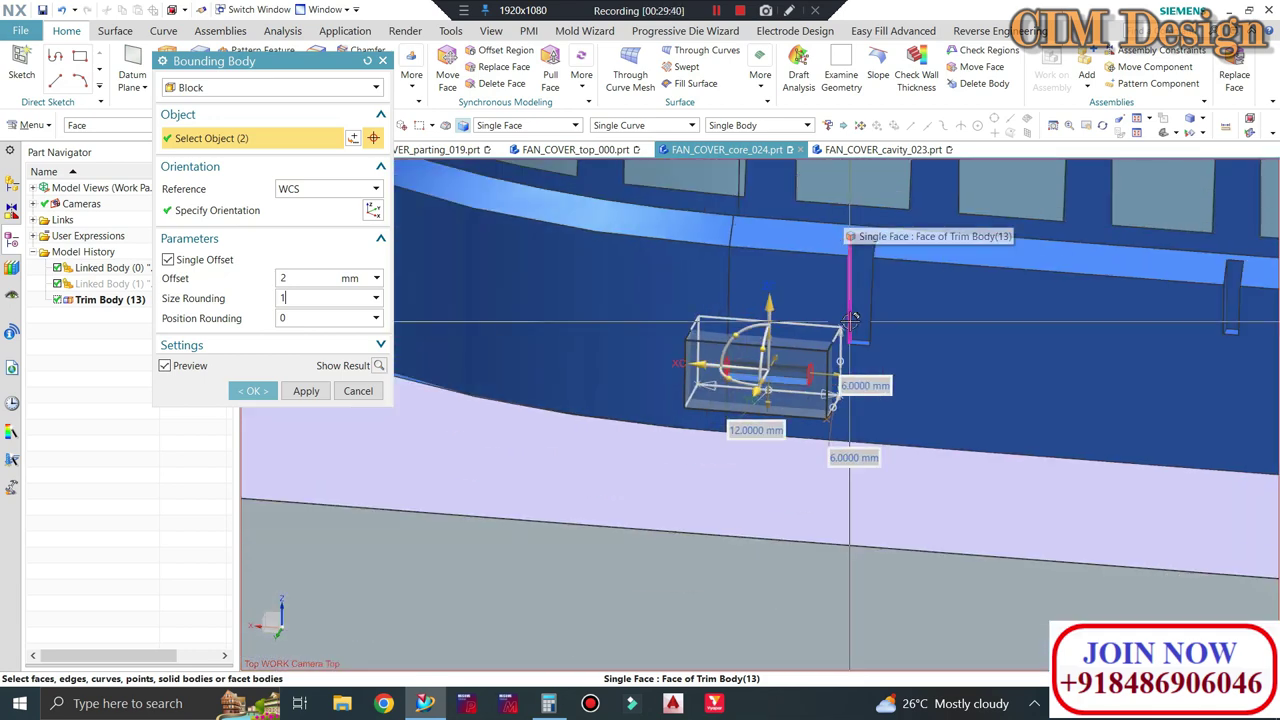
{"action": "scroll", "coordinate": [1055, 252], "scroll_direction": "down", "scroll_amount": 1}
{"action": "scroll", "coordinate": [858, 266], "scroll_direction": "up", "scroll_amount": 1}
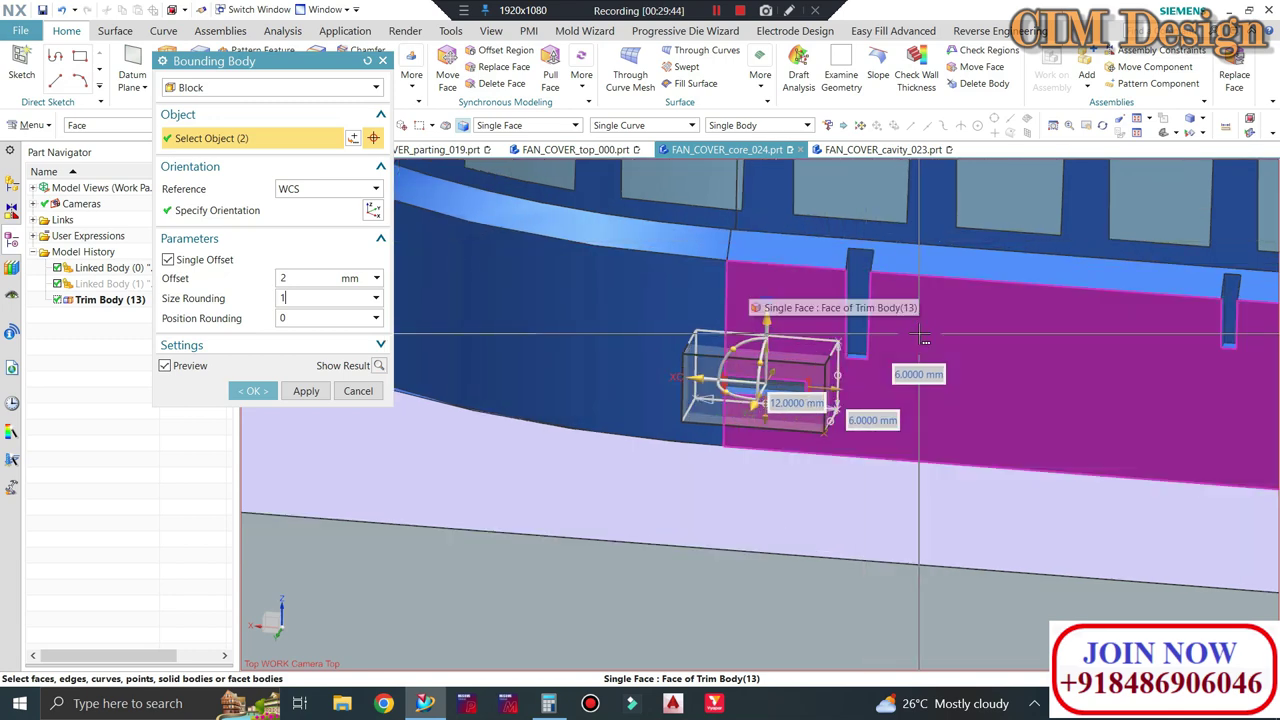
{"action": "scroll", "coordinate": [855, 370], "scroll_direction": "up", "scroll_amount": 1}
{"action": "scroll", "coordinate": [810, 370], "scroll_direction": "up", "scroll_amount": 1}
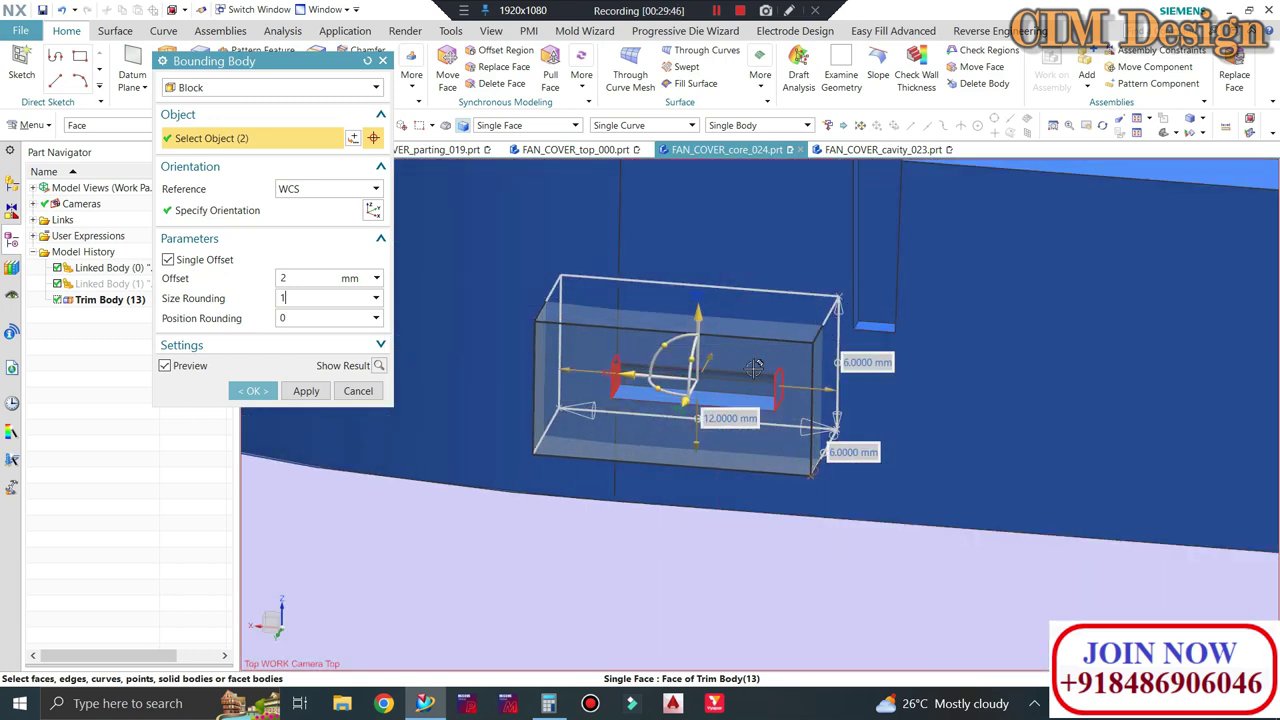
{"action": "scroll", "coordinate": [738, 370], "scroll_direction": "up", "scroll_amount": 1}
{"action": "scroll", "coordinate": [742, 376], "scroll_direction": "up", "scroll_amount": 1}
{"action": "scroll", "coordinate": [700, 390], "scroll_direction": "up", "scroll_amount": 1}
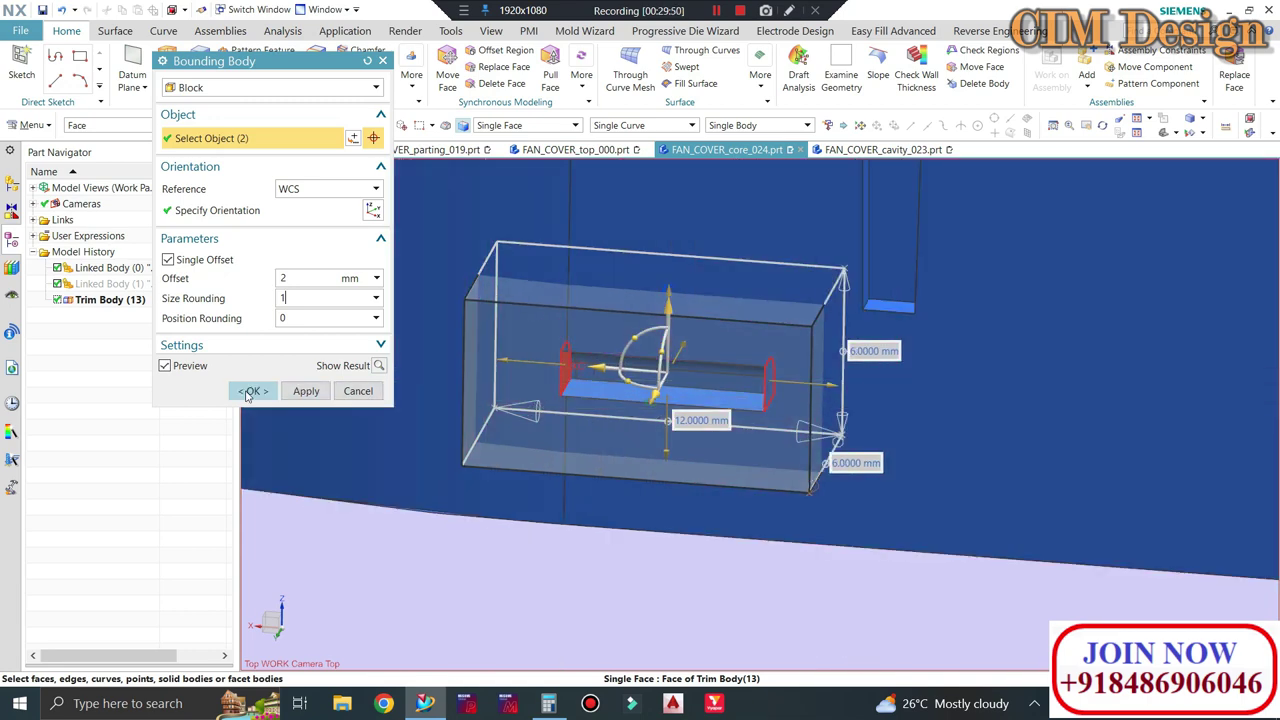
Create the 12 × 6 × 6 mm bounding block around the slot
{"action": "left_click", "coordinate": [247, 391]}
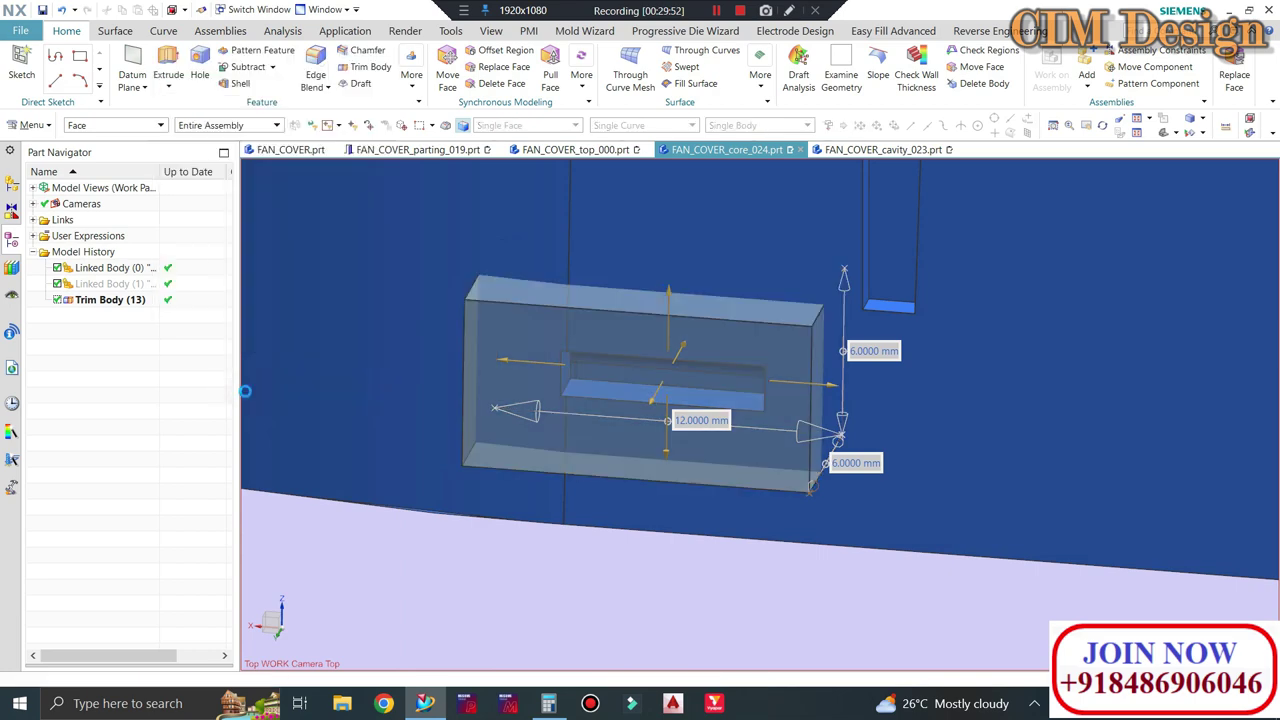
{"action": "scroll", "coordinate": [660, 380], "scroll_direction": "down", "scroll_amount": 2}
{"action": "mouse_move", "coordinate": [660, 400]}
{"action": "middle_mouse_down"}
{"action": "mouse_move", "coordinate": [686, 320]}
{"action": "mouse_move", "coordinate": [678, 283]}
{"action": "middle_mouse_up"}
{"action": "scroll", "coordinate": [686, 320], "scroll_direction": "down", "scroll_amount": 2}
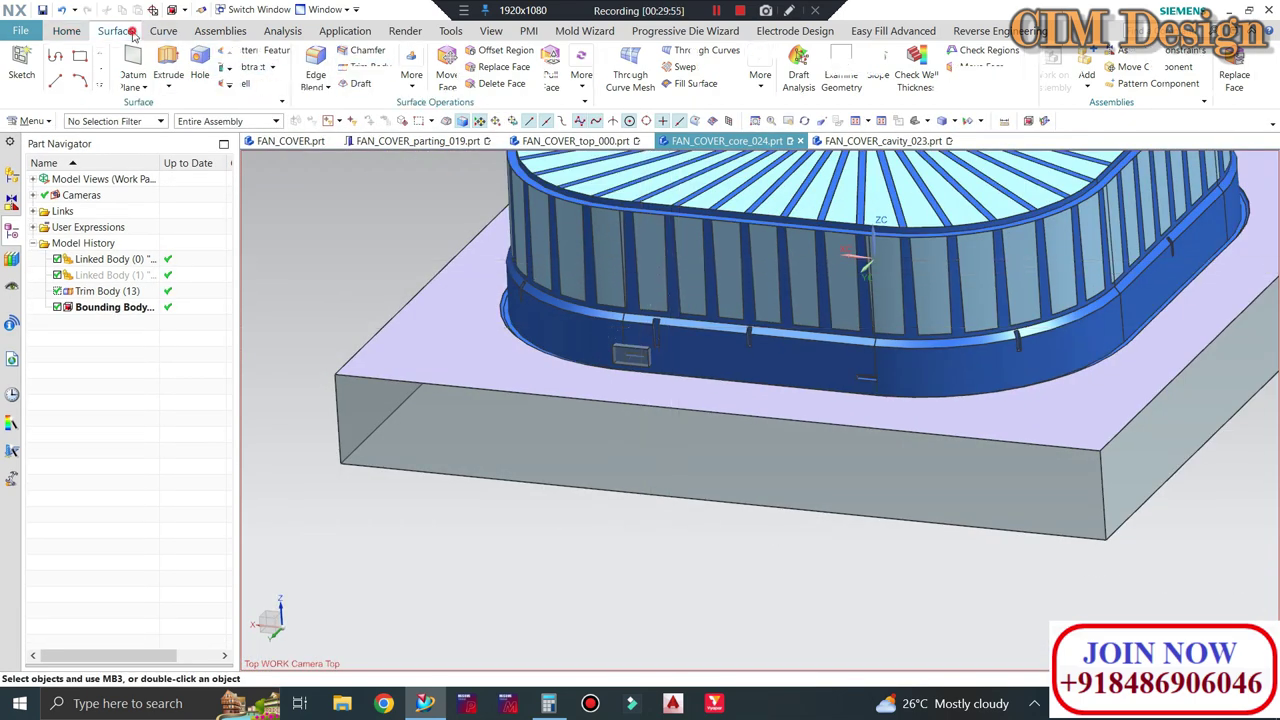
Start an Offset Surface with the Single Face filter and pick the core block's top face
{"action": "left_click", "coordinate": [115, 30]}
{"action": "left_click", "coordinate": [331, 79]}
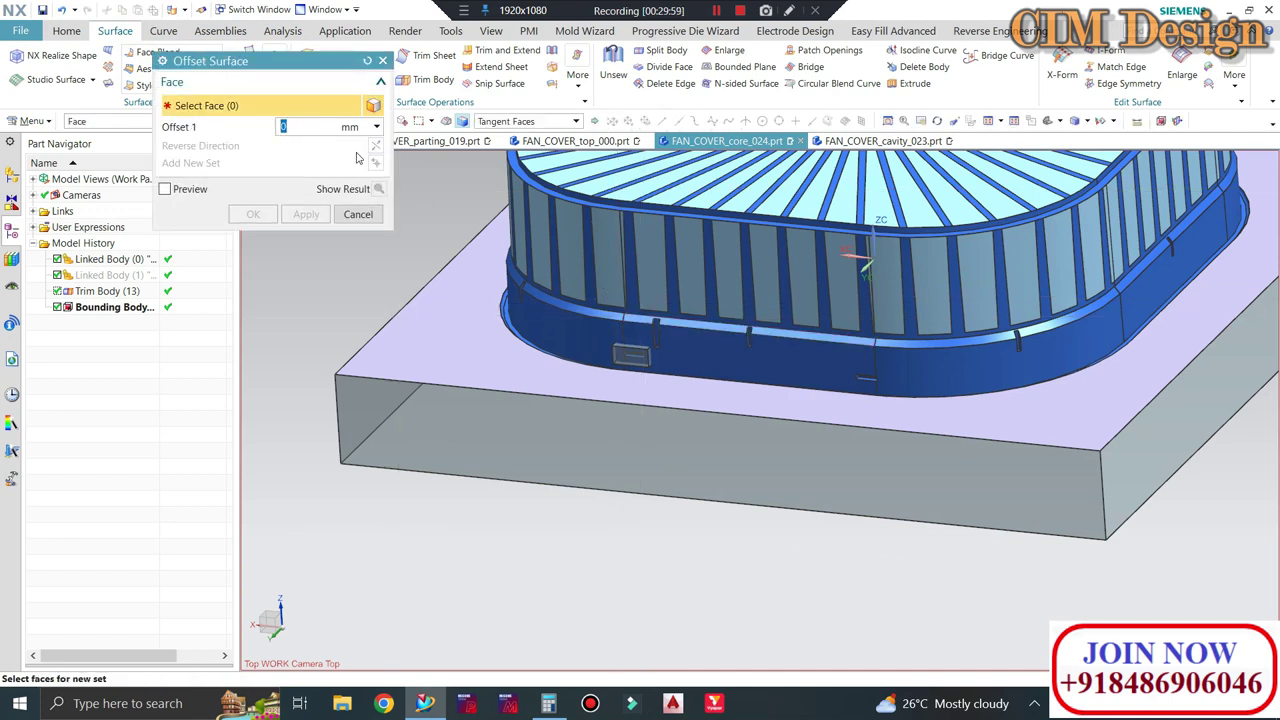
{"action": "left_click", "coordinate": [489, 139]}
{"action": "scroll", "coordinate": [571, 400], "scroll_direction": "up", "scroll_amount": 3}
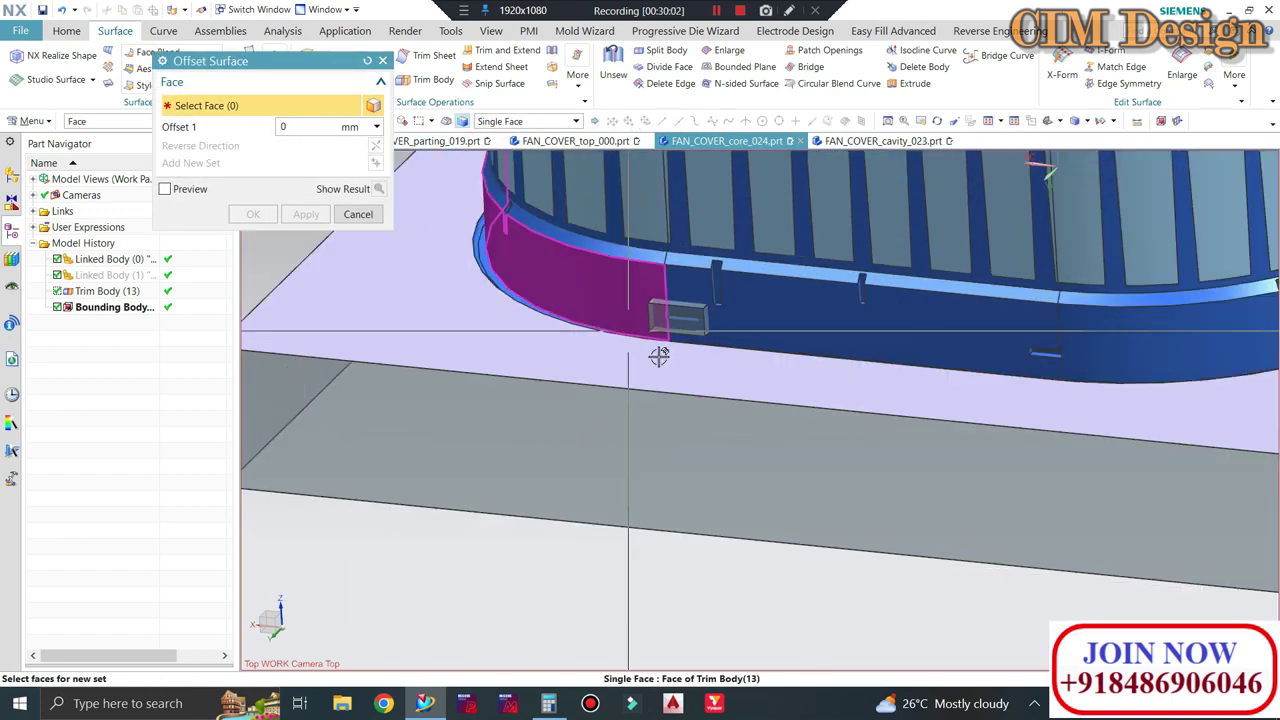
{"action": "mouse_move", "coordinate": [660, 354]}
{"action": "middle_mouse_down"}
{"action": "mouse_move", "coordinate": [663, 394]}
{"action": "mouse_move", "coordinate": [670, 300]}
{"action": "middle_mouse_up"}
{"action": "left_click", "coordinate": [656, 302]}
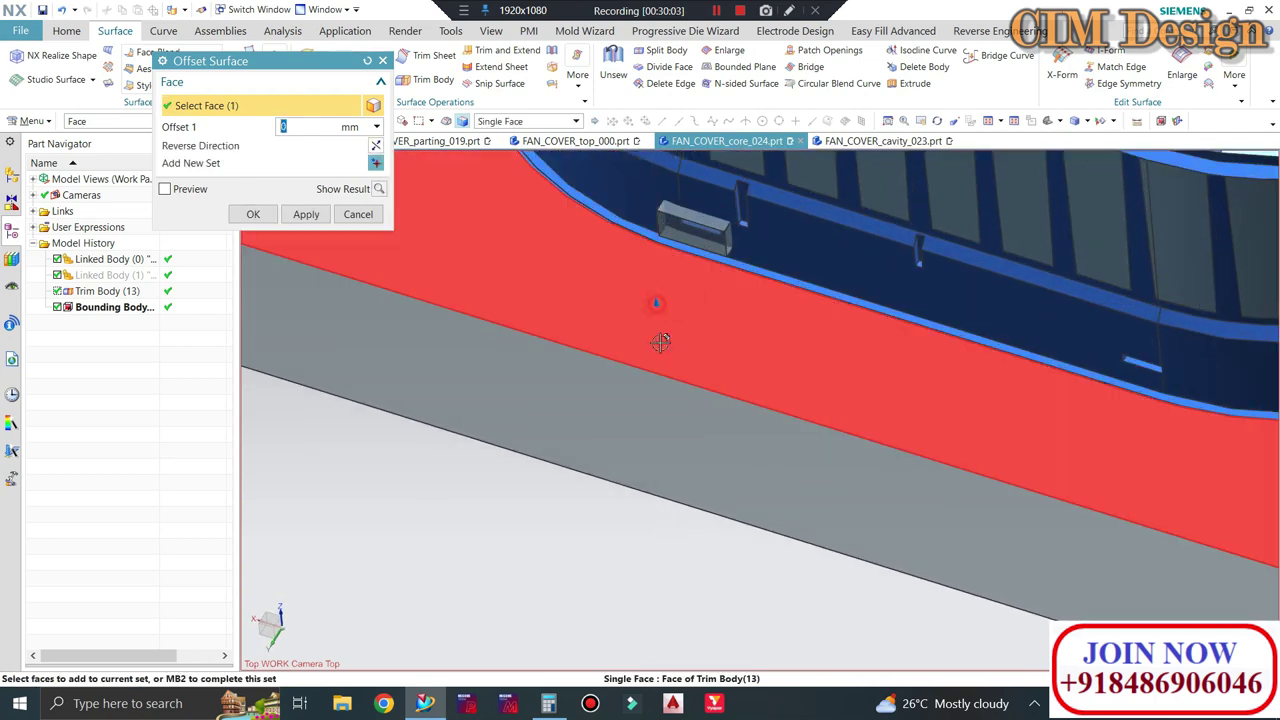
Add the fan cover's rim and wall faces to the offset surface selection
{"action": "middle_click_drag", "start_coordinate": [672, 348], "coordinate": [666, 363]}
{"action": "scroll", "coordinate": [660, 320], "scroll_direction": "up", "scroll_amount": 2}
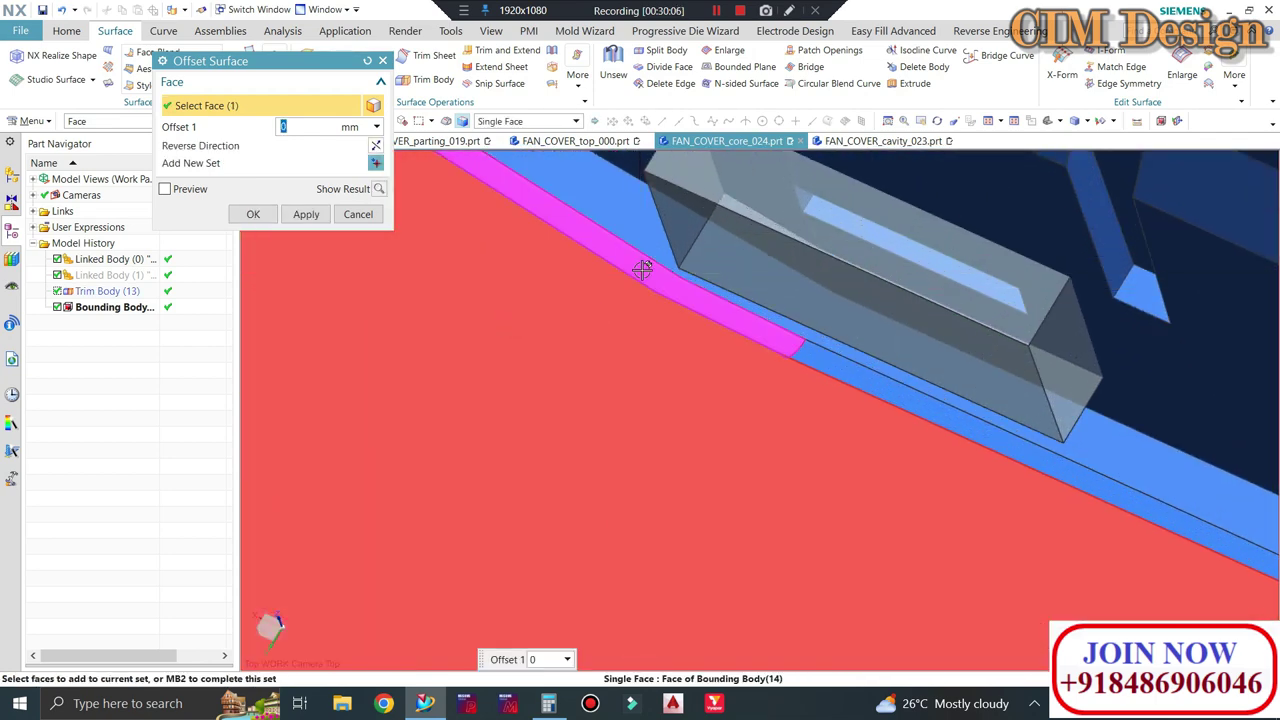
{"action": "left_click", "coordinate": [825, 357]}
{"action": "left_click", "coordinate": [827, 354]}
{"action": "middle_click_drag", "start_coordinate": [829, 351], "coordinate": [846, 420]}
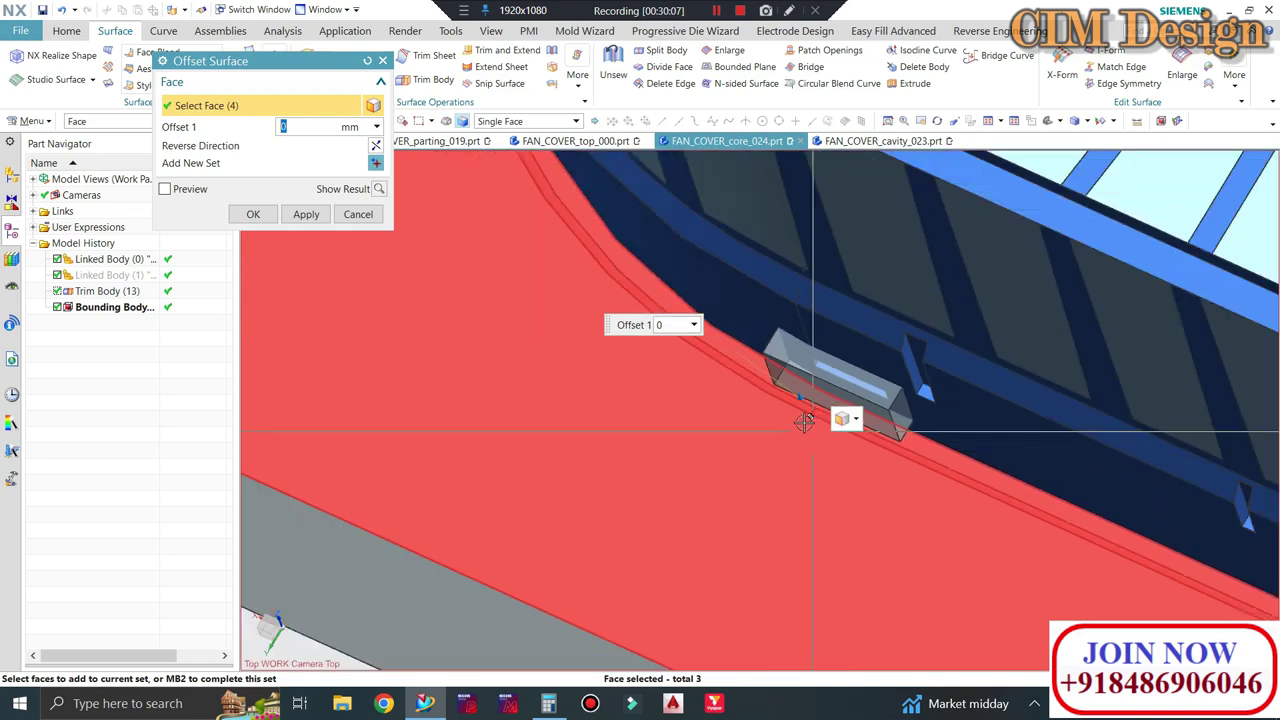
{"action": "left_click", "coordinate": [766, 341]}
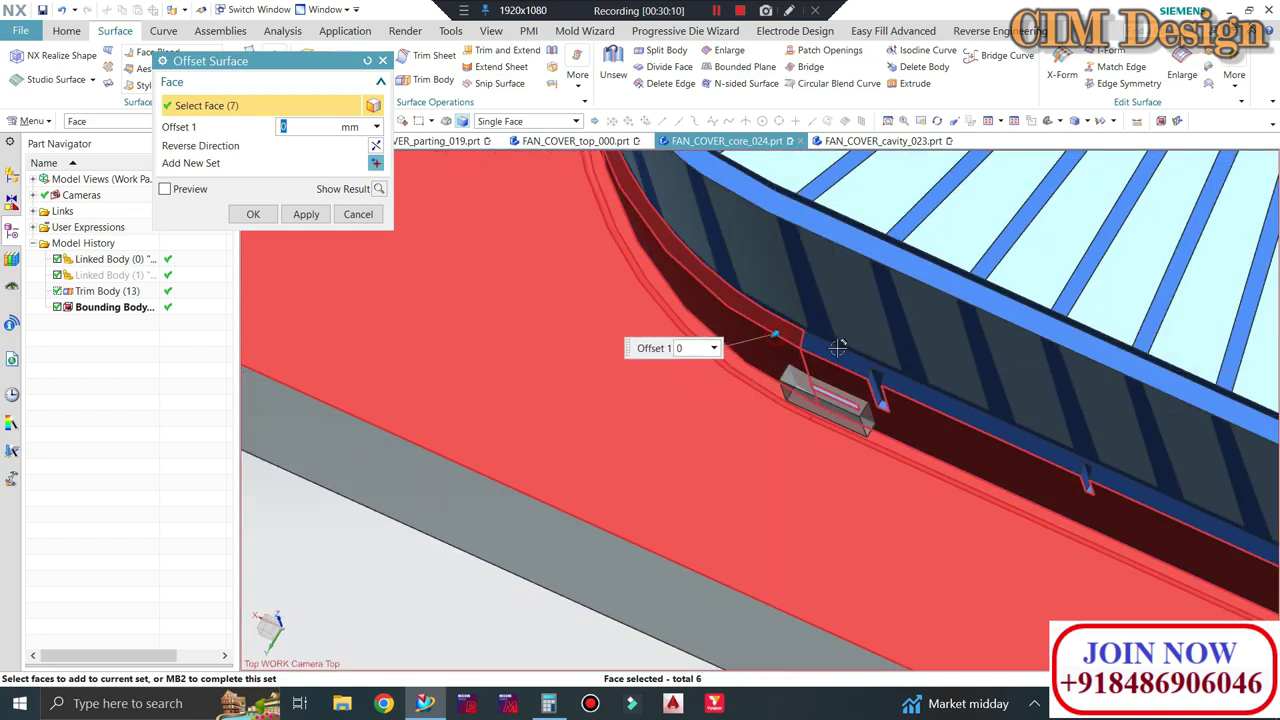
{"action": "scroll", "coordinate": [800, 333], "scroll_direction": "up", "scroll_amount": 3}
{"action": "left_click", "coordinate": [800, 350]}
{"action": "scroll", "coordinate": [810, 355], "scroll_direction": "up", "scroll_amount": 2}
{"action": "left_click", "coordinate": [837, 351]}
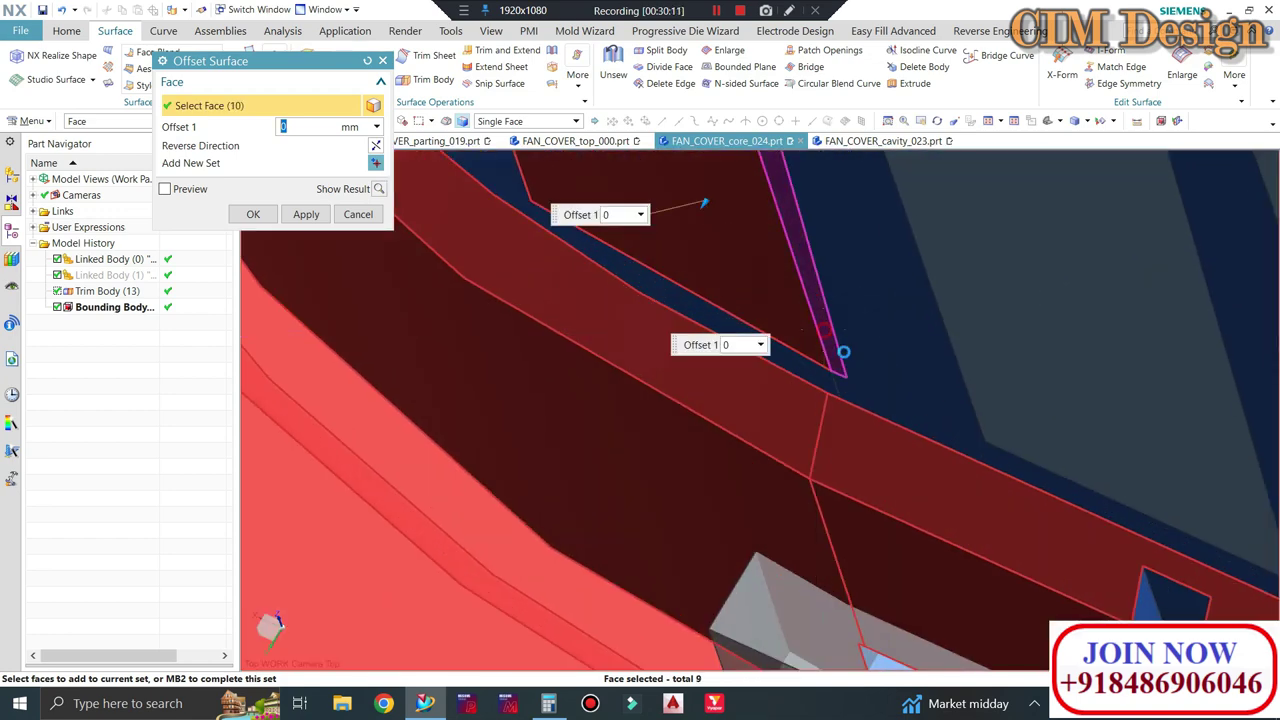
{"action": "left_click", "coordinate": [840, 380]}
{"action": "scroll", "coordinate": [701, 526], "scroll_direction": "down", "scroll_amount": 2}
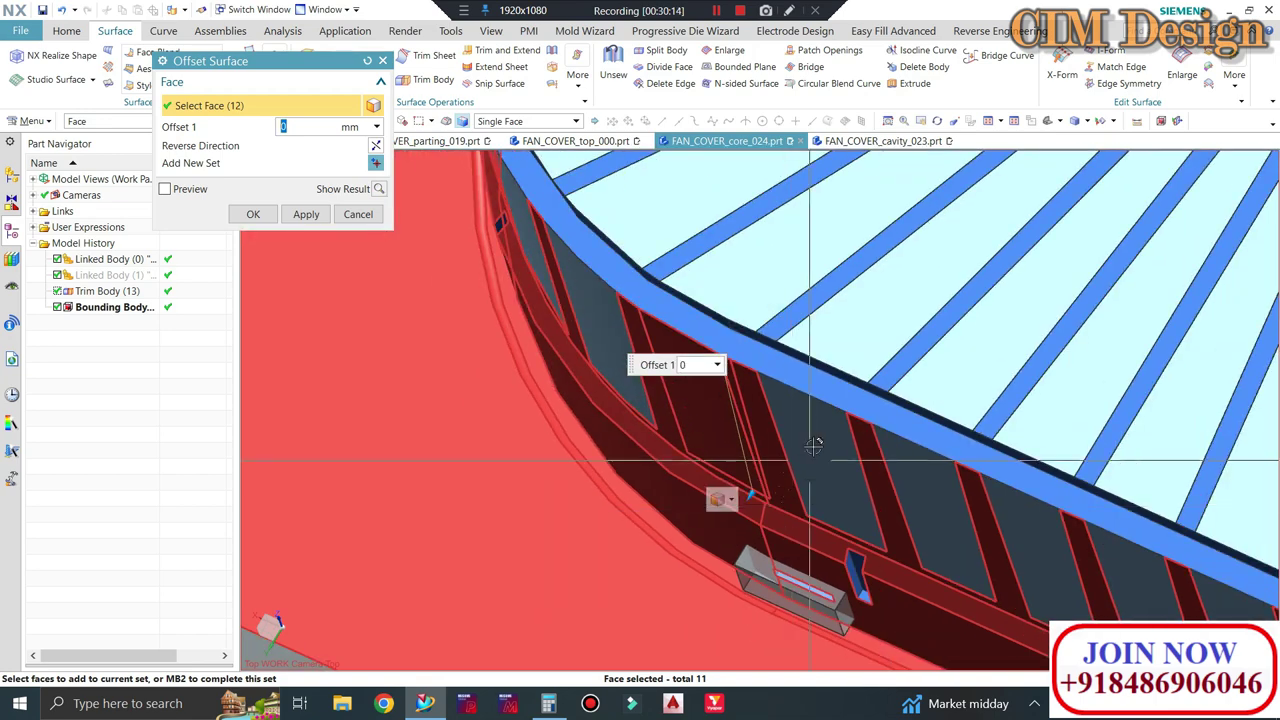
{"action": "left_click", "coordinate": [805, 430]}
{"action": "middle_click_drag", "start_coordinate": [805, 430], "coordinate": [823, 405]}
{"action": "scroll", "coordinate": [697, 303], "scroll_direction": "up", "scroll_amount": 3}
{"action": "left_click", "coordinate": [697, 303]}
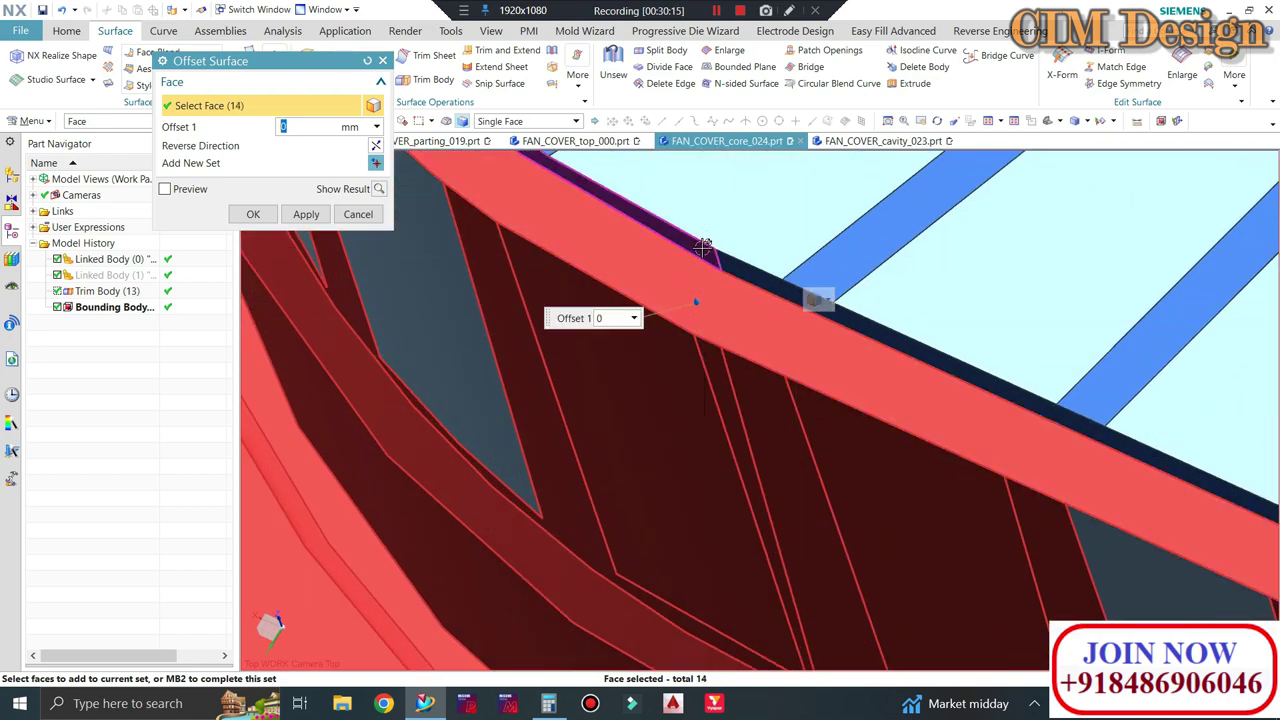
{"action": "middle_click_drag", "start_coordinate": [700, 251], "coordinate": [720, 240]}
{"action": "left_click", "coordinate": [743, 209]}
{"action": "left_click", "coordinate": [868, 281]}
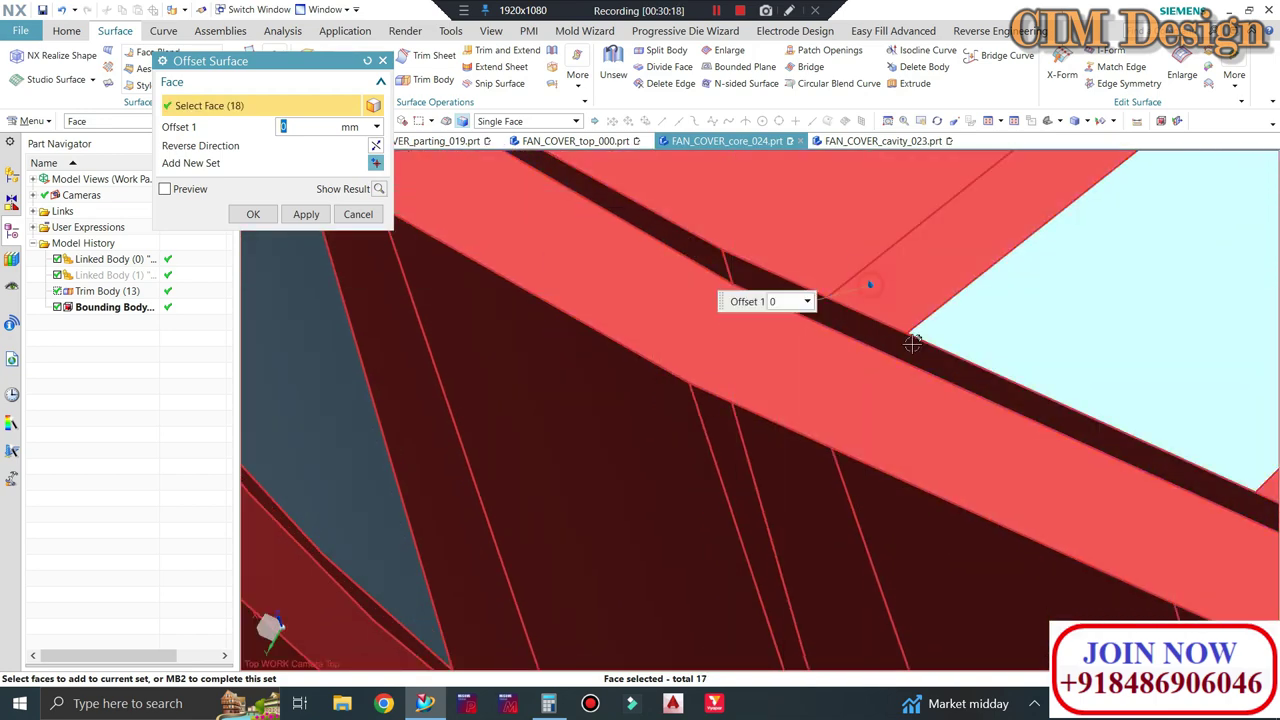
{"action": "scroll", "coordinate": [880, 340], "scroll_direction": "down", "scroll_amount": 4}
{"action": "left_click", "coordinate": [920, 306]}
{"action": "middle_click_drag", "start_coordinate": [654, 366], "coordinate": [283, 236]}
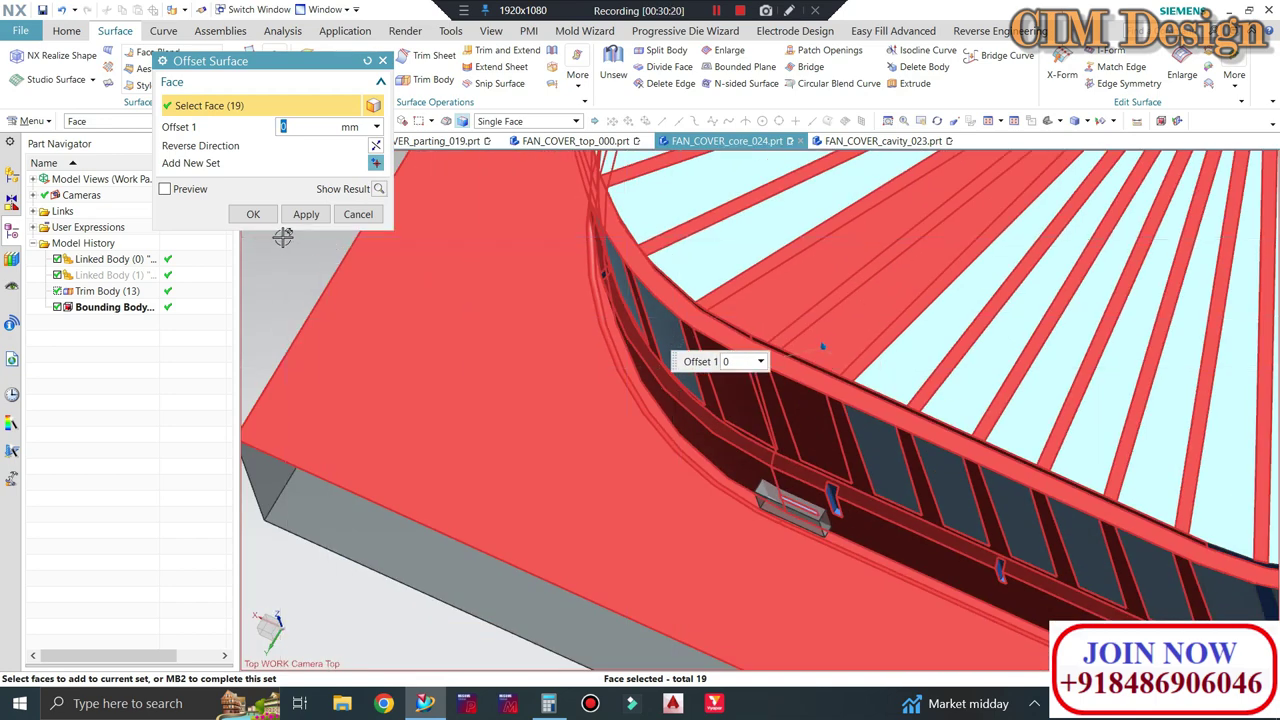
Create the 0 mm Offset Surface, then hide it from the Part Navigator
{"action": "left_click", "coordinate": [254, 213]}
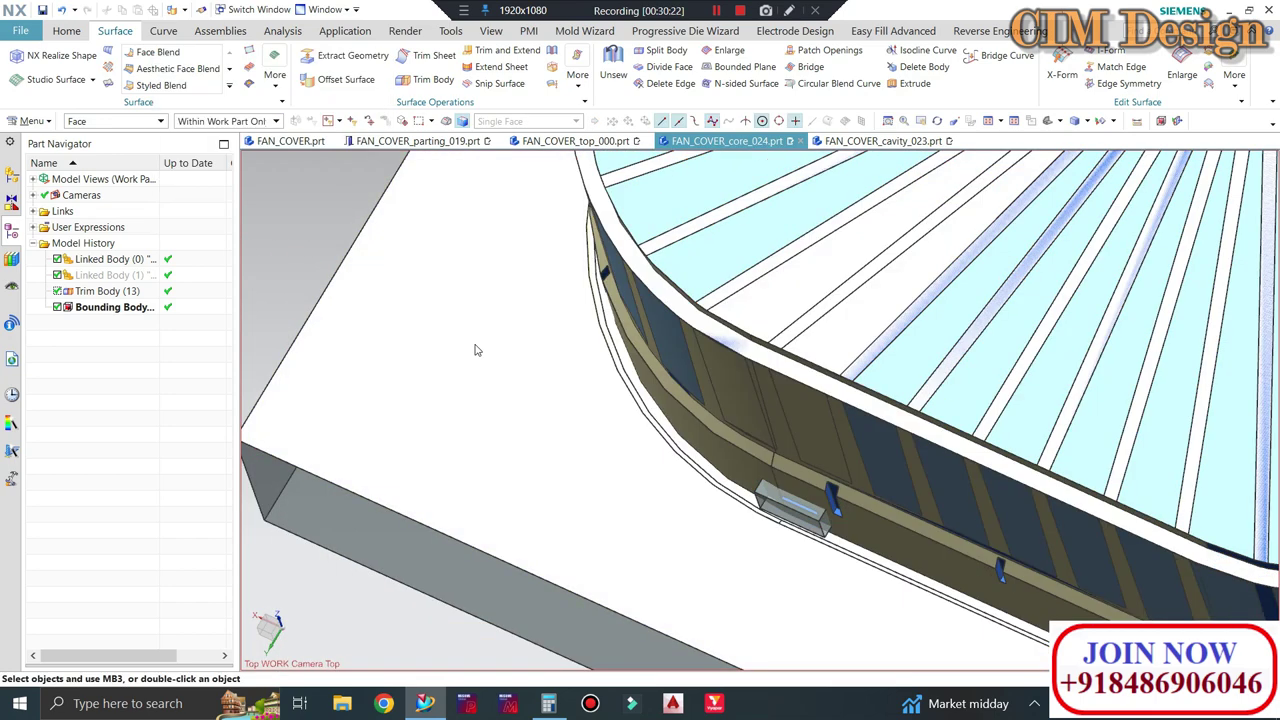
{"action": "right_click", "coordinate": [84, 327]}
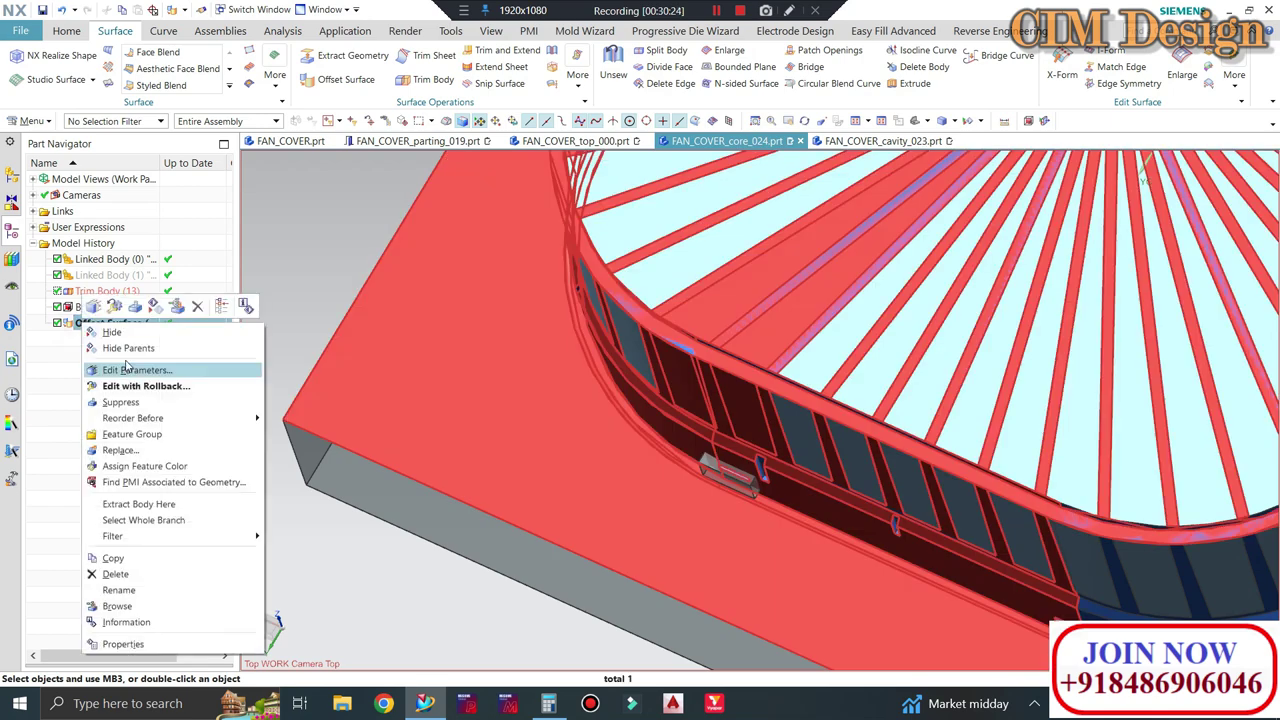
{"action": "left_click", "coordinate": [134, 334]}
{"action": "middle_click_drag", "start_coordinate": [491, 363], "coordinate": [577, 330]}
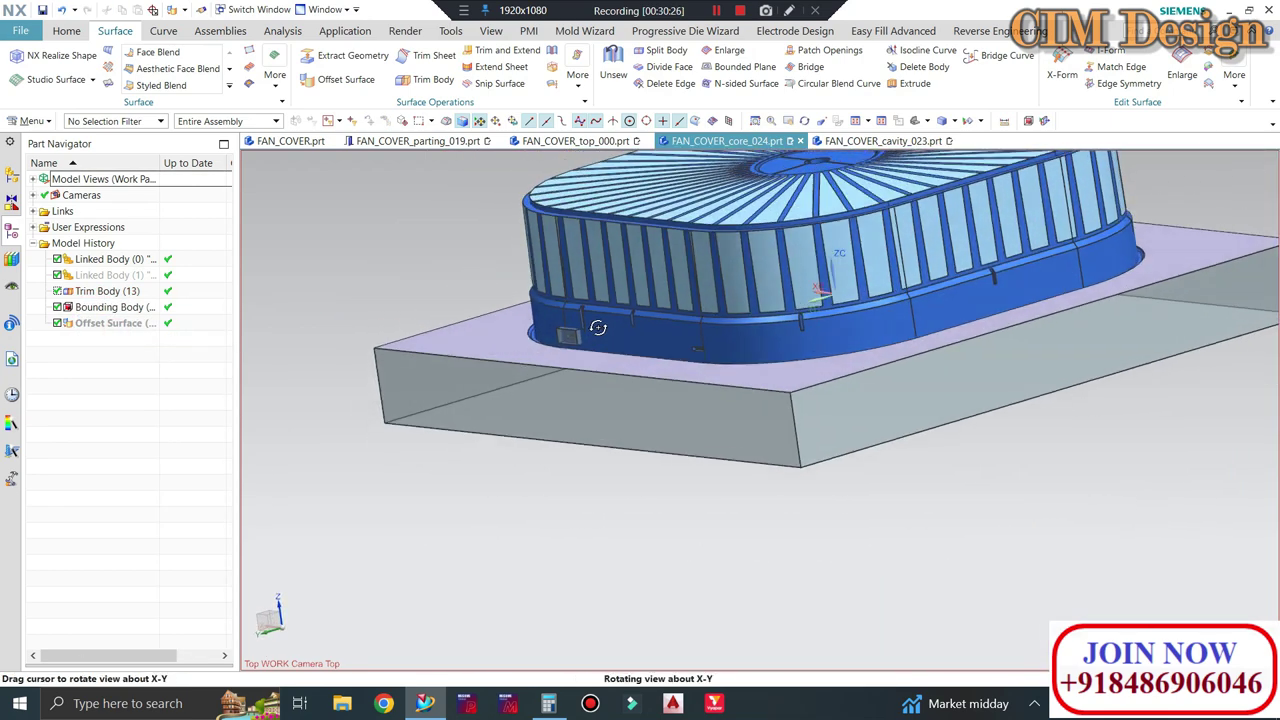
{"action": "scroll", "coordinate": [576, 330], "scroll_direction": "down", "scroll_amount": 3}
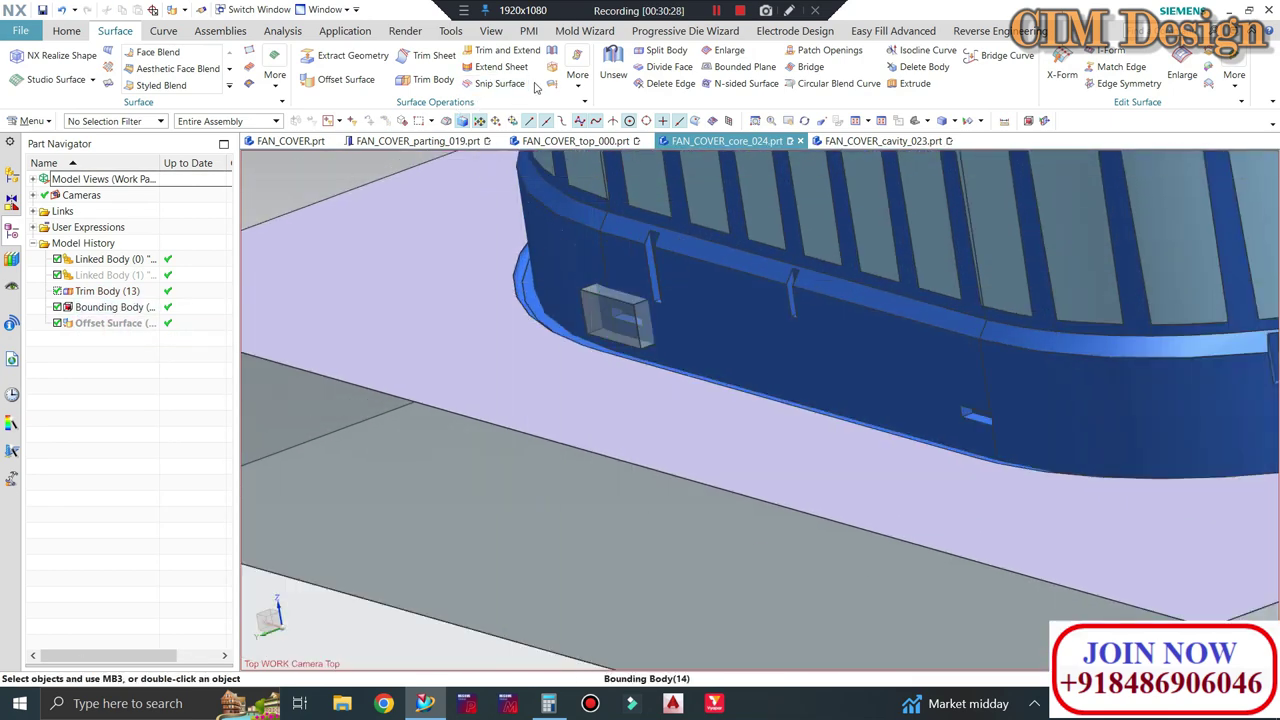
{"action": "left_click", "coordinate": [64, 31]}
Replace the slot block's bottom face with the base's bottom face
{"action": "left_click", "coordinate": [481, 68]}
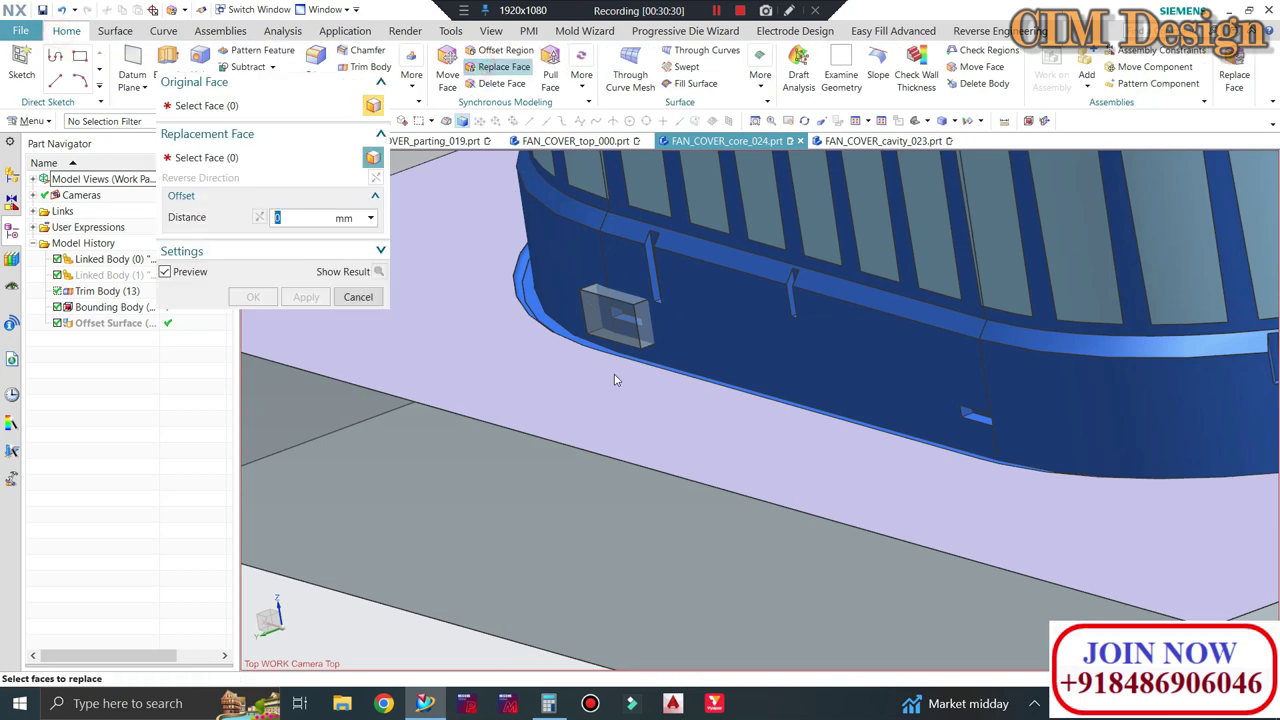
{"action": "scroll", "coordinate": [614, 374], "scroll_direction": "down", "scroll_amount": 3}
{"action": "right_click", "coordinate": [626, 310]}
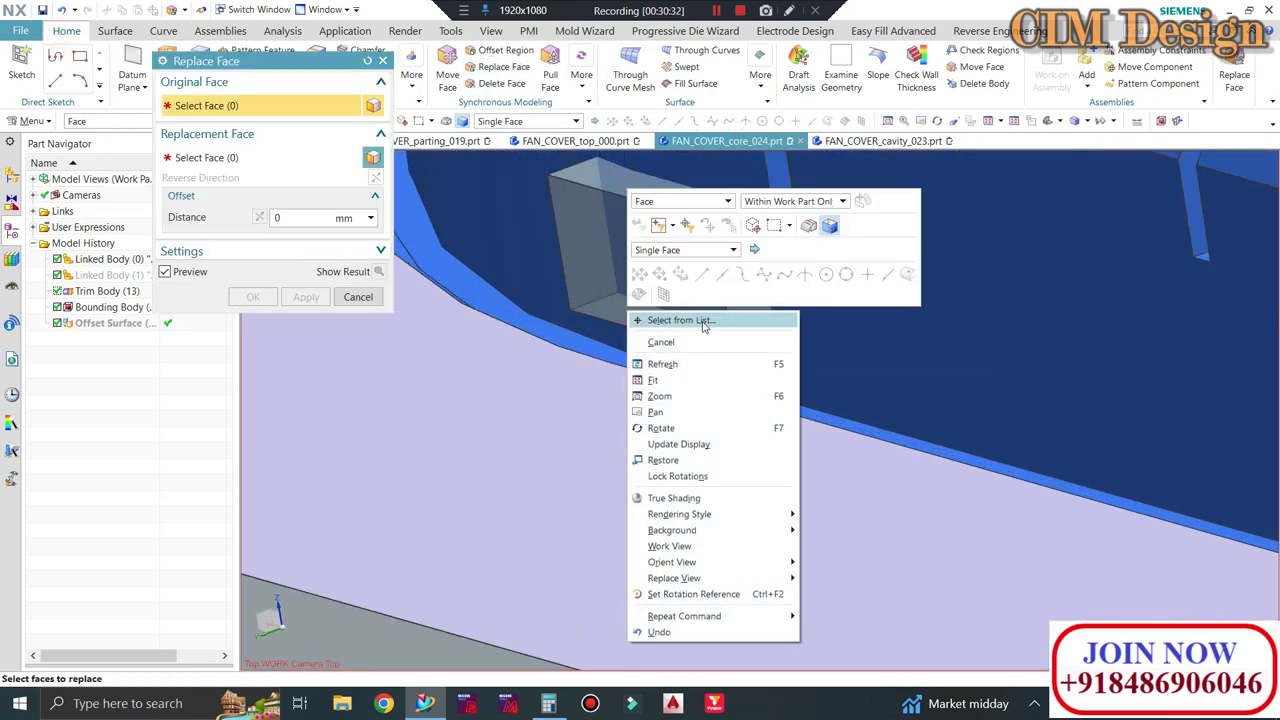
{"action": "left_click", "coordinate": [680, 320]}
{"action": "left_click", "coordinate": [882, 354]}
{"action": "scroll", "coordinate": [686, 242], "scroll_direction": "up", "scroll_amount": 3}
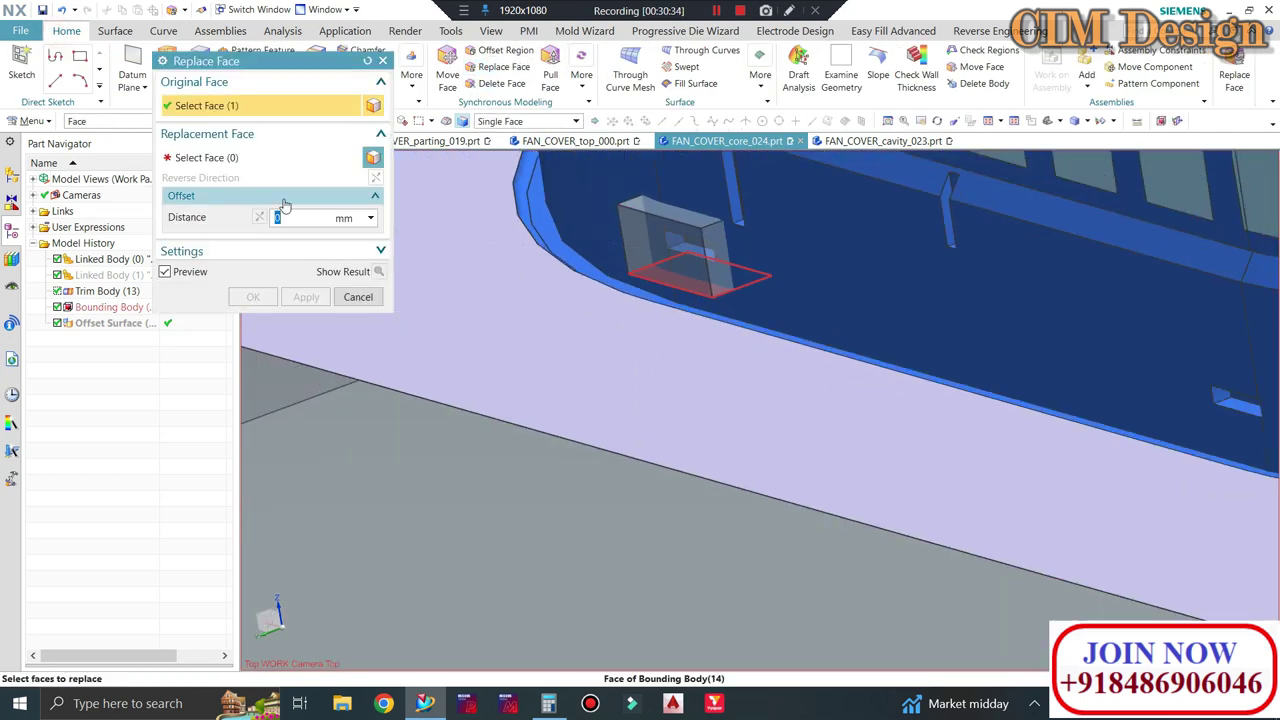
{"action": "middle_click", "coordinate": [686, 242]}
{"action": "mouse_move", "coordinate": [686, 242]}
{"action": "middle_mouse_down"}
{"action": "mouse_move", "coordinate": [674, 332]}
{"action": "mouse_move", "coordinate": [700, 300]}
{"action": "mouse_move", "coordinate": [690, 310]}
{"action": "mouse_move", "coordinate": [683, 298]}
{"action": "middle_mouse_up"}
{"action": "left_click", "coordinate": [640, 400]}
{"action": "left_click", "coordinate": [306, 297]}
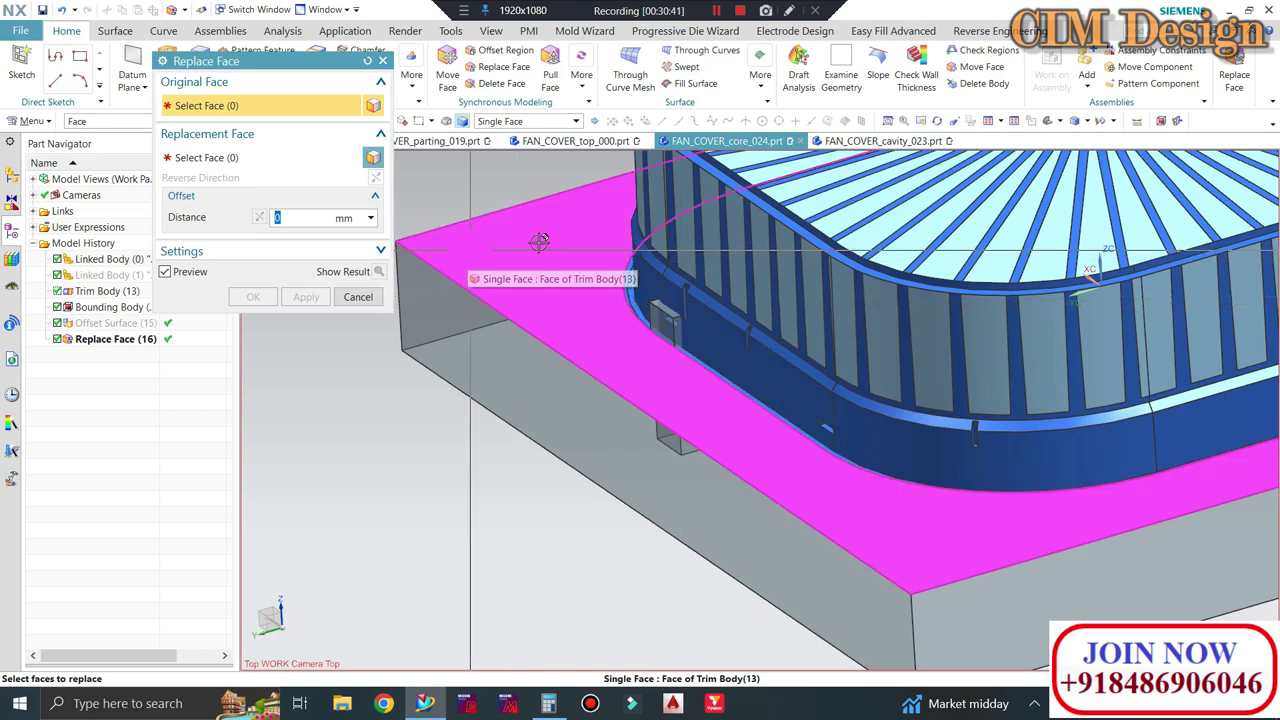
Replace the slot block's top face with the fan cover's top rib face
{"action": "left_click", "coordinate": [539, 241]}
{"action": "scroll", "coordinate": [640, 300], "scroll_direction": "up", "scroll_amount": 5}
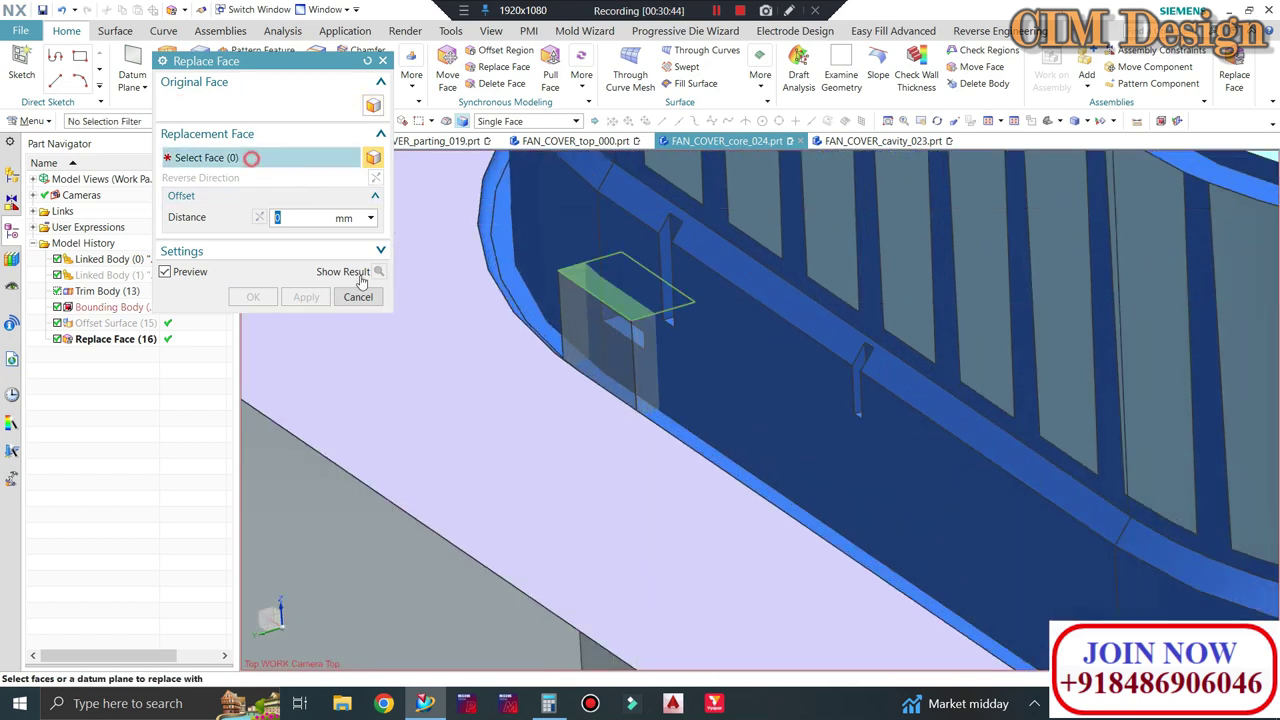
{"action": "scroll", "coordinate": [614, 488], "scroll_direction": "down", "scroll_amount": 5}
{"action": "scroll", "coordinate": [655, 270], "scroll_direction": "up", "scroll_amount": 3}
{"action": "left_click", "coordinate": [623, 305]}
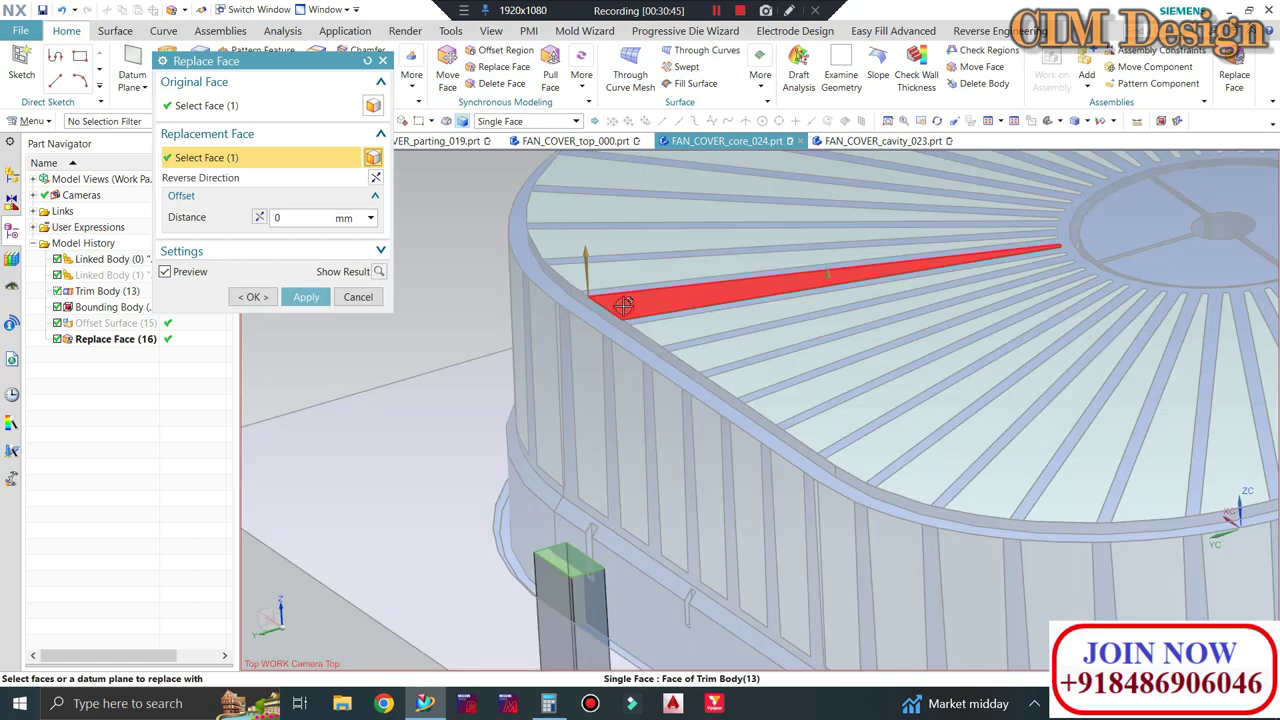
{"action": "left_click", "coordinate": [303, 298]}
{"action": "scroll", "coordinate": [560, 390], "scroll_direction": "down", "scroll_amount": 3}
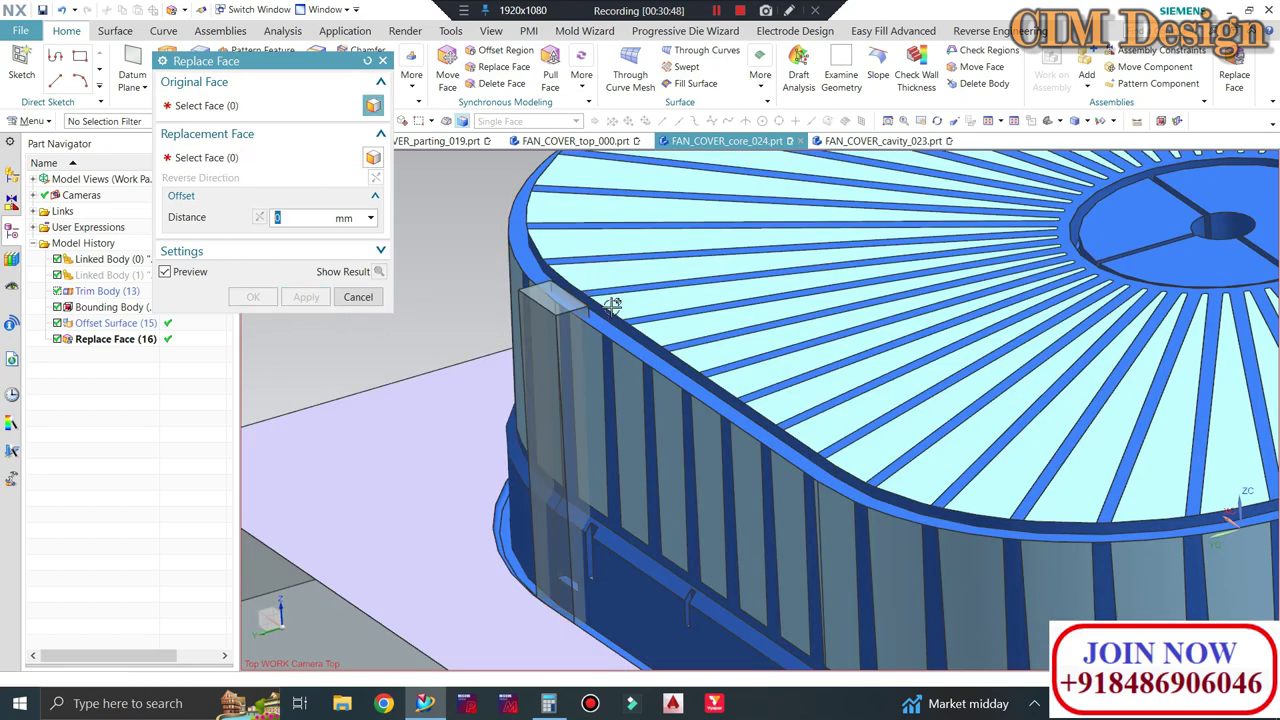
{"action": "scroll", "coordinate": [560, 390], "scroll_direction": "down", "scroll_amount": 2}
{"action": "mouse_move", "coordinate": [520, 400]}
{"action": "middle_mouse_down"}
{"action": "mouse_move", "coordinate": [563, 386]}
{"action": "mouse_move", "coordinate": [545, 250]}
{"action": "middle_mouse_up"}
{"action": "scroll", "coordinate": [541, 195], "scroll_direction": "up", "scroll_amount": 5}
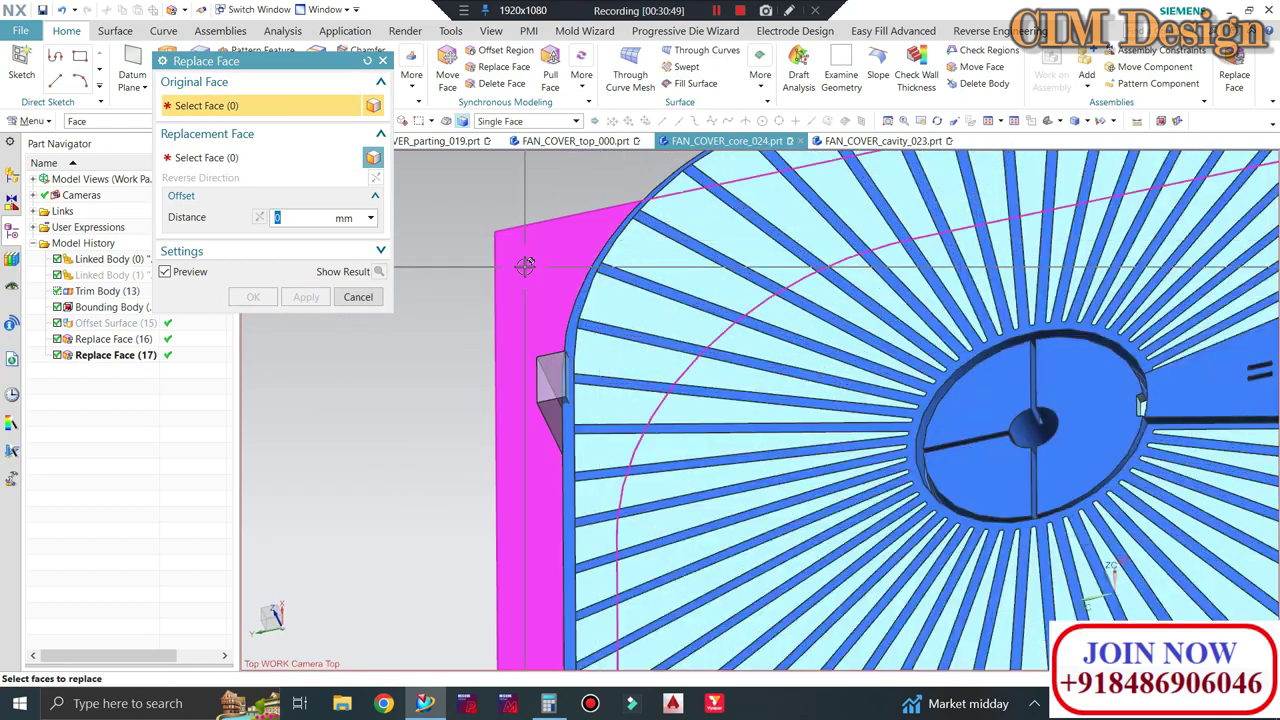
{"action": "left_click", "coordinate": [357, 297]}
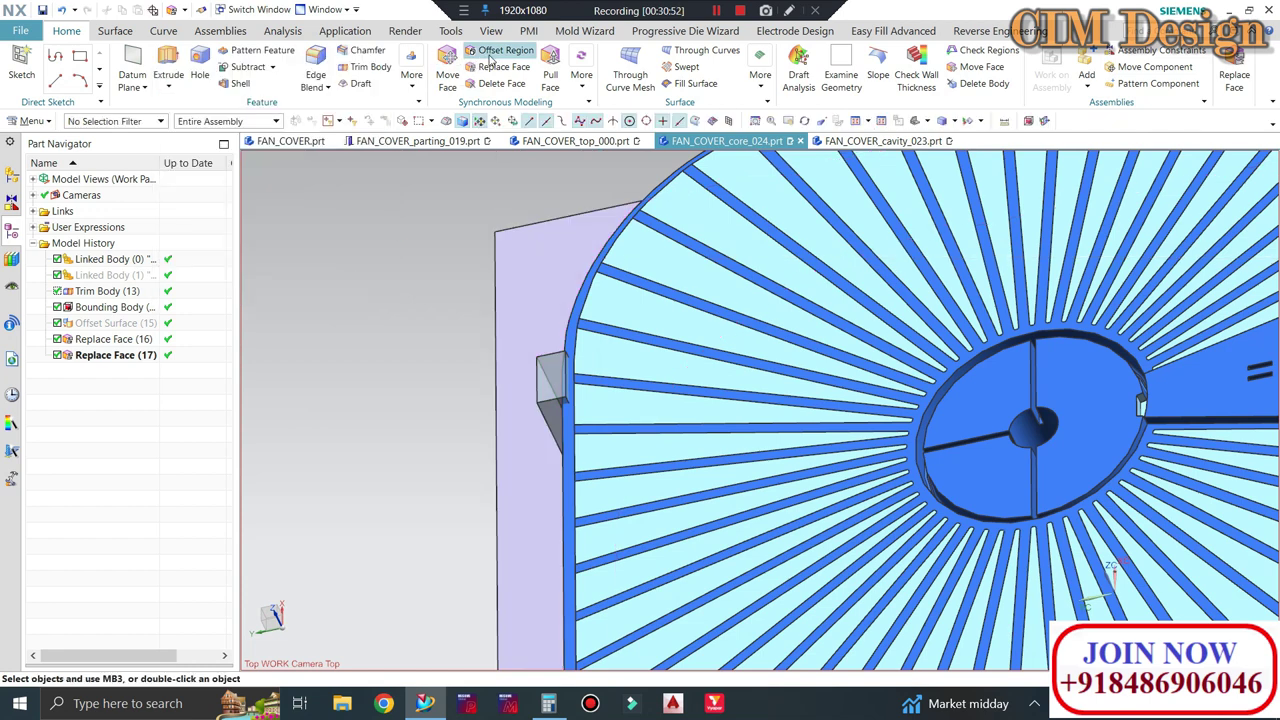
Offset Region the insert block's face outward by 8 mm
{"action": "left_click", "coordinate": [505, 50]}
{"action": "scroll", "coordinate": [550, 377], "scroll_direction": "up", "scroll_amount": 5}
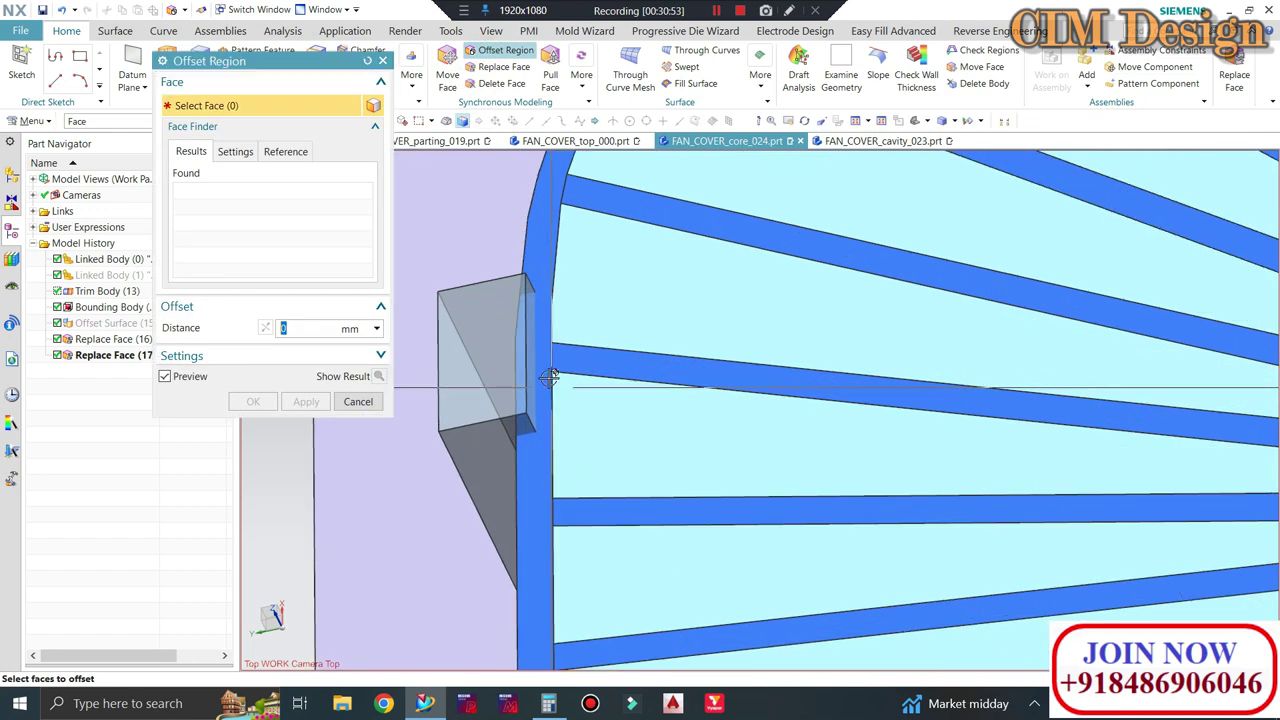
{"action": "left_click", "coordinate": [530, 320]}
{"action": "type", "text": "5"}
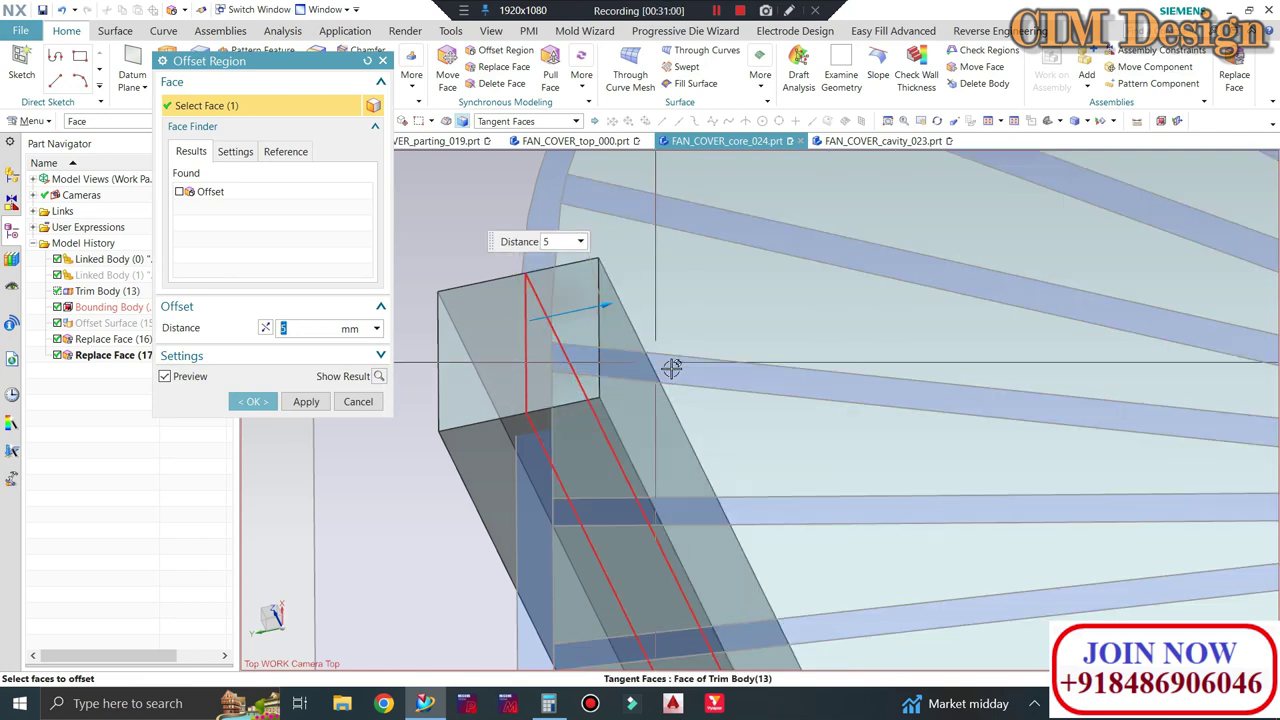
{"action": "middle_click_drag", "start_coordinate": [671, 368], "coordinate": [675, 336]}
{"action": "type", "text": "8"}
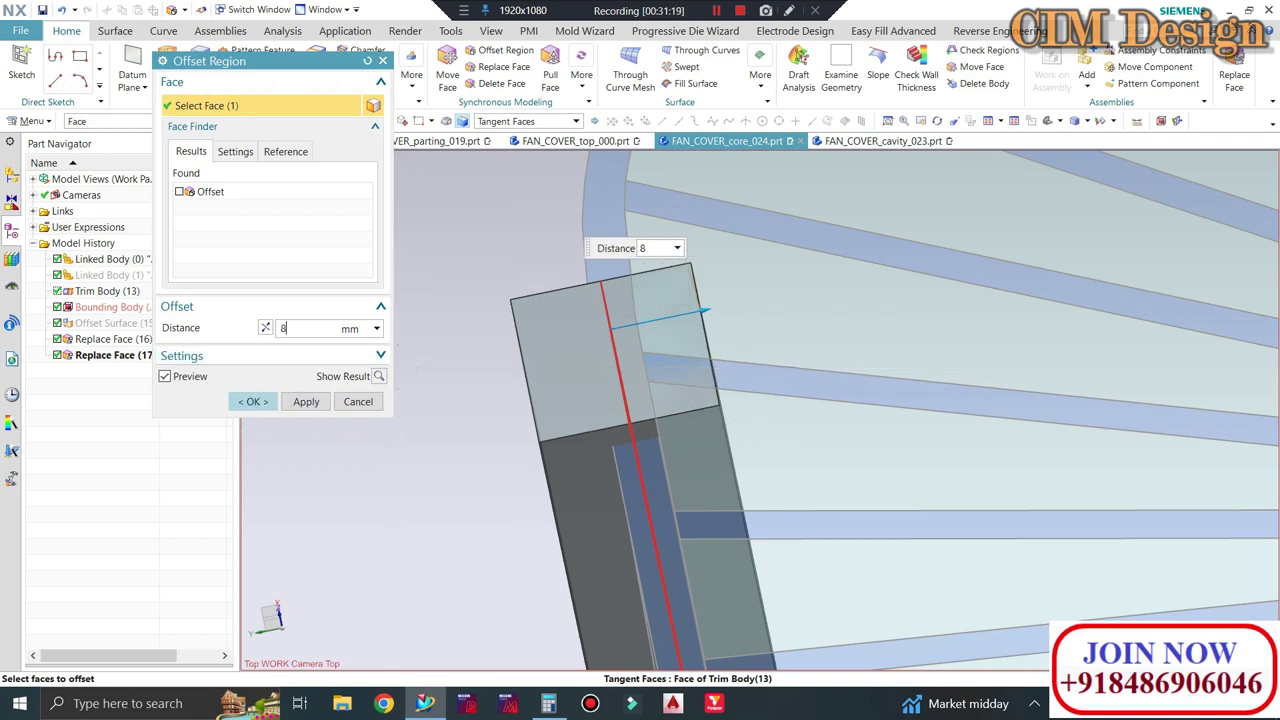
{"action": "key", "text": "Return"}
Confirm the 8 mm Offset Region and view the fan cover from the front with F8
{"action": "left_click", "coordinate": [243, 405]}
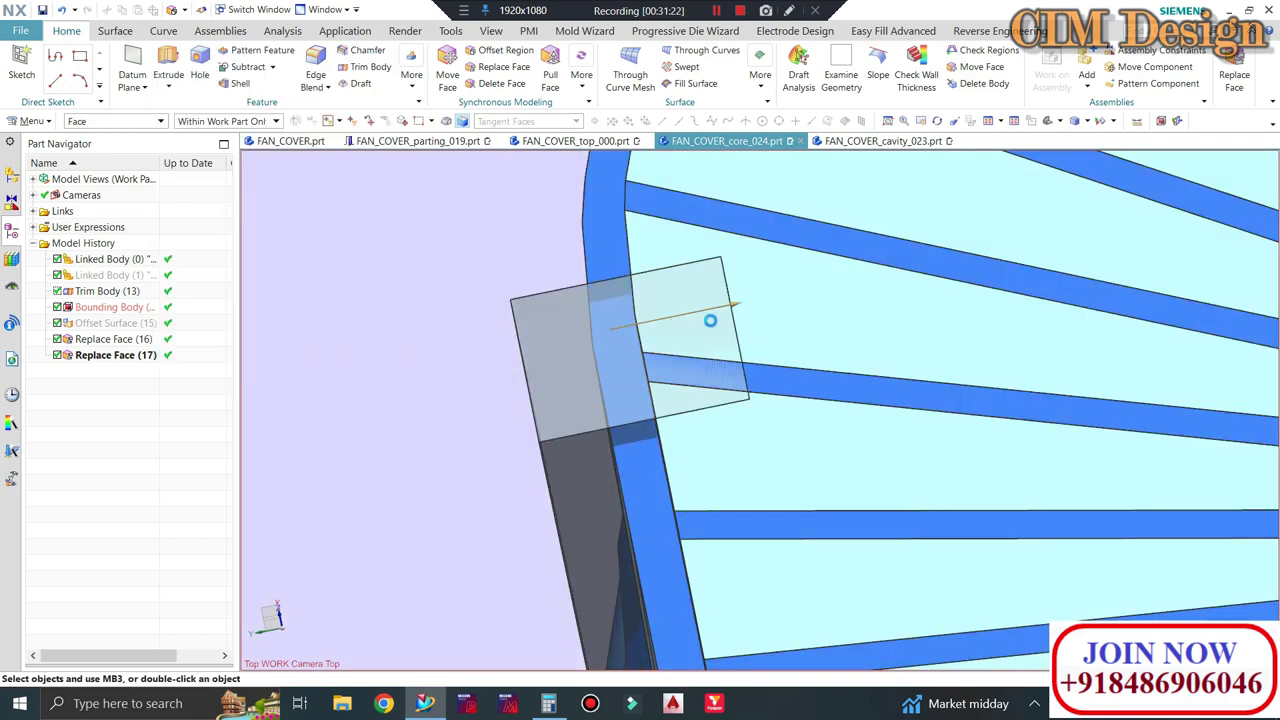
{"action": "mouse_move", "coordinate": [709, 320]}
{"action": "middle_mouse_down"}
{"action": "mouse_move", "coordinate": [759, 324]}
{"action": "mouse_move", "coordinate": [744, 390]}
{"action": "middle_mouse_up"}
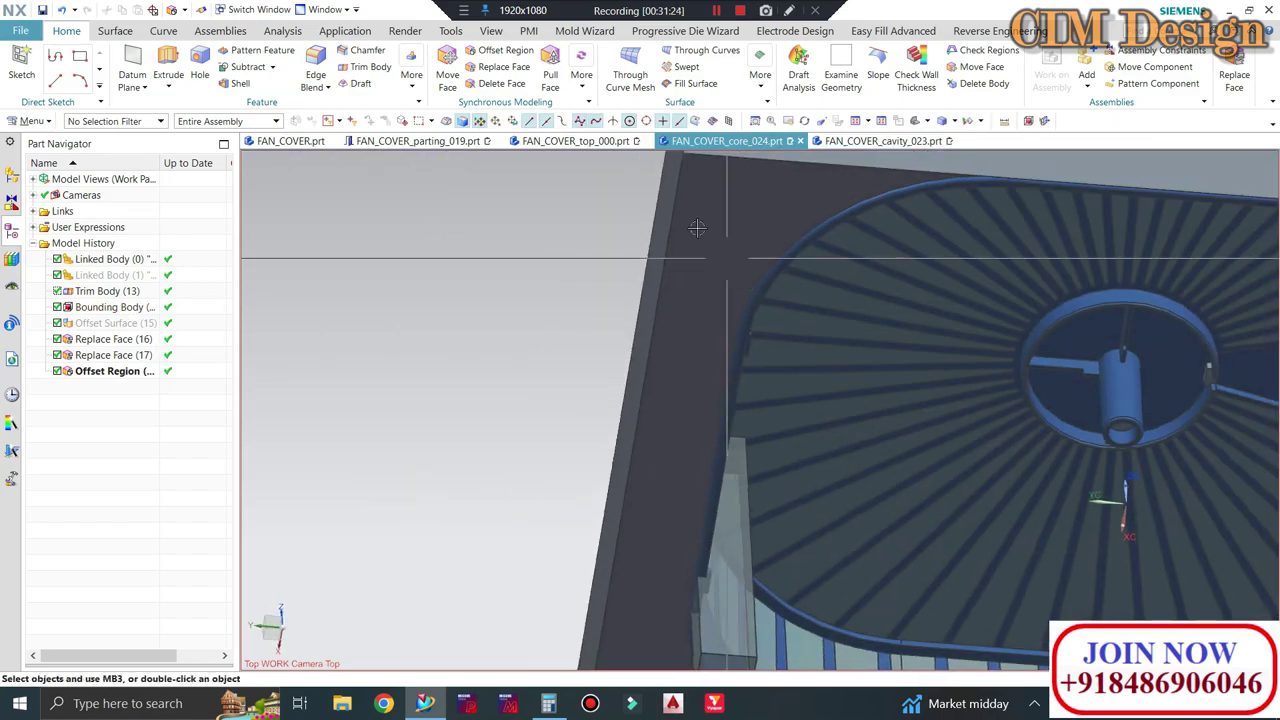
{"action": "scroll", "coordinate": [744, 390], "scroll_direction": "up", "scroll_amount": 5}
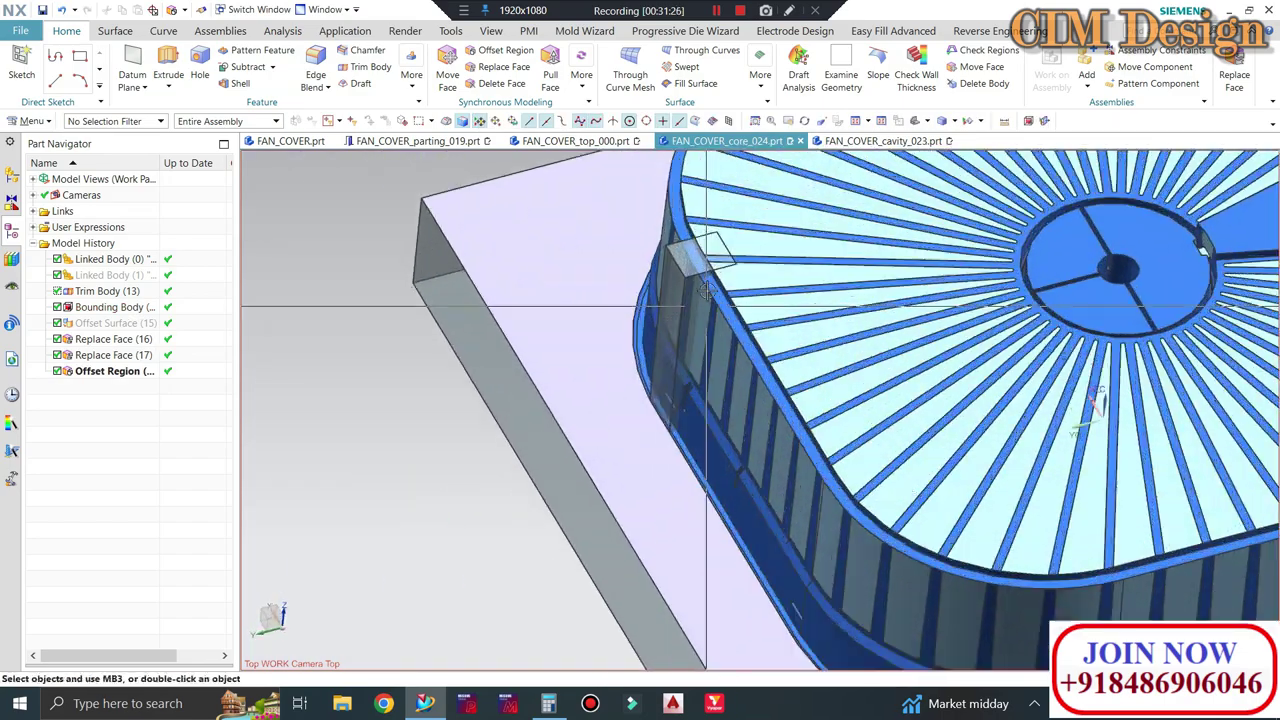
{"action": "scroll", "coordinate": [744, 390], "scroll_direction": "up", "scroll_amount": 3}
{"action": "mouse_move", "coordinate": [744, 390]}
{"action": "middle_mouse_down"}
{"action": "mouse_move", "coordinate": [760, 245]}
{"action": "mouse_move", "coordinate": [607, 260]}
{"action": "mouse_move", "coordinate": [611, 231]}
{"action": "mouse_move", "coordinate": [423, 260]}
{"action": "middle_mouse_up"}
{"action": "scroll", "coordinate": [760, 245], "scroll_direction": "down", "scroll_amount": 3}
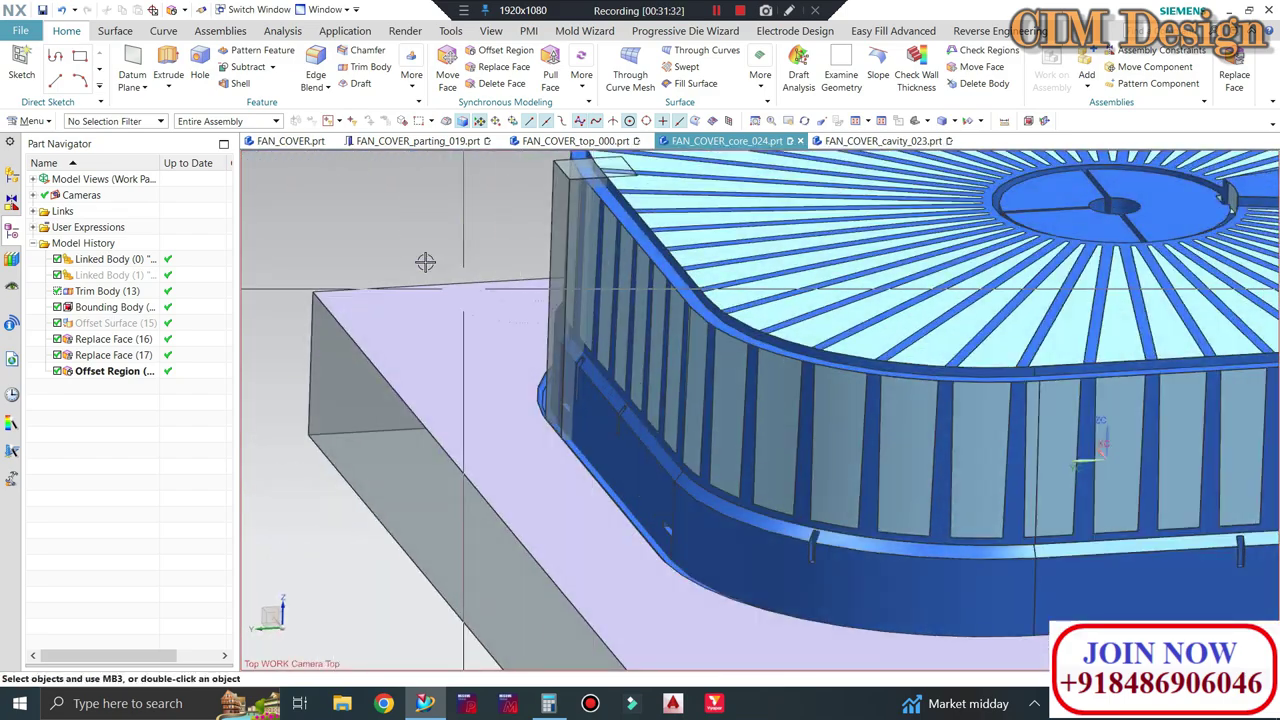
{"action": "key", "text": "F8"}
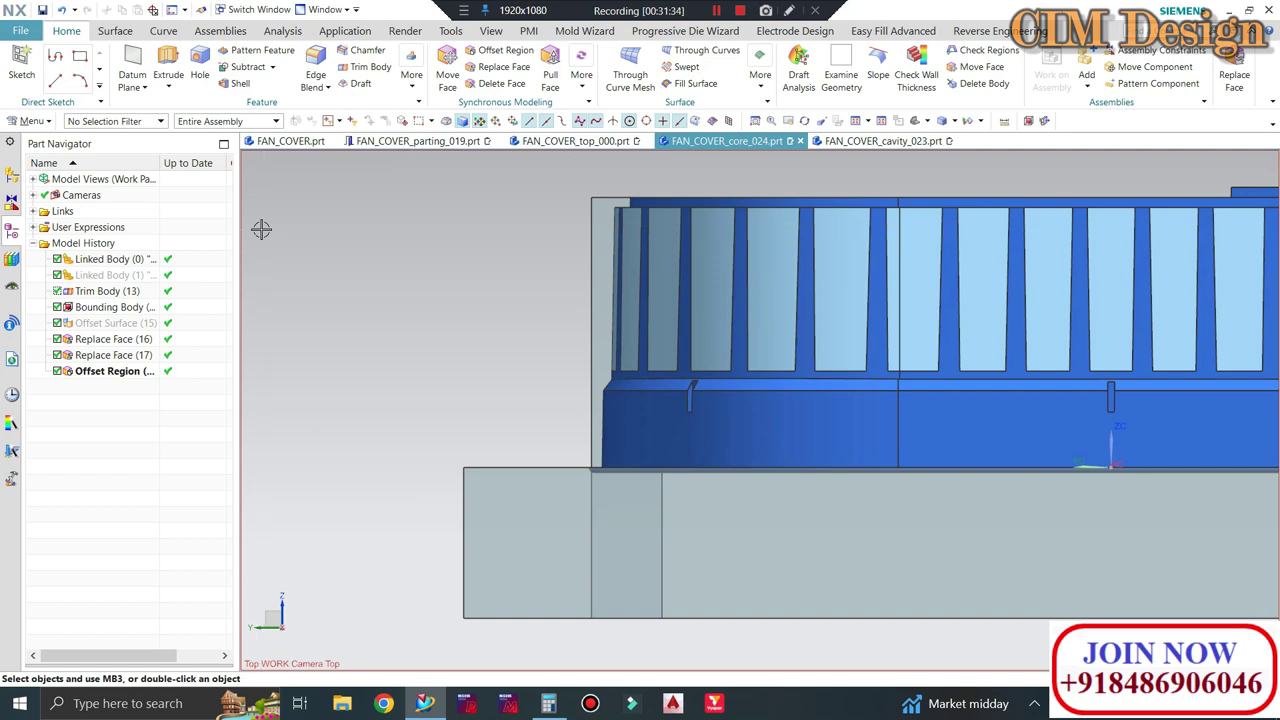
{"action": "middle_click_drag", "start_coordinate": [529, 291], "coordinate": [503, 273]}
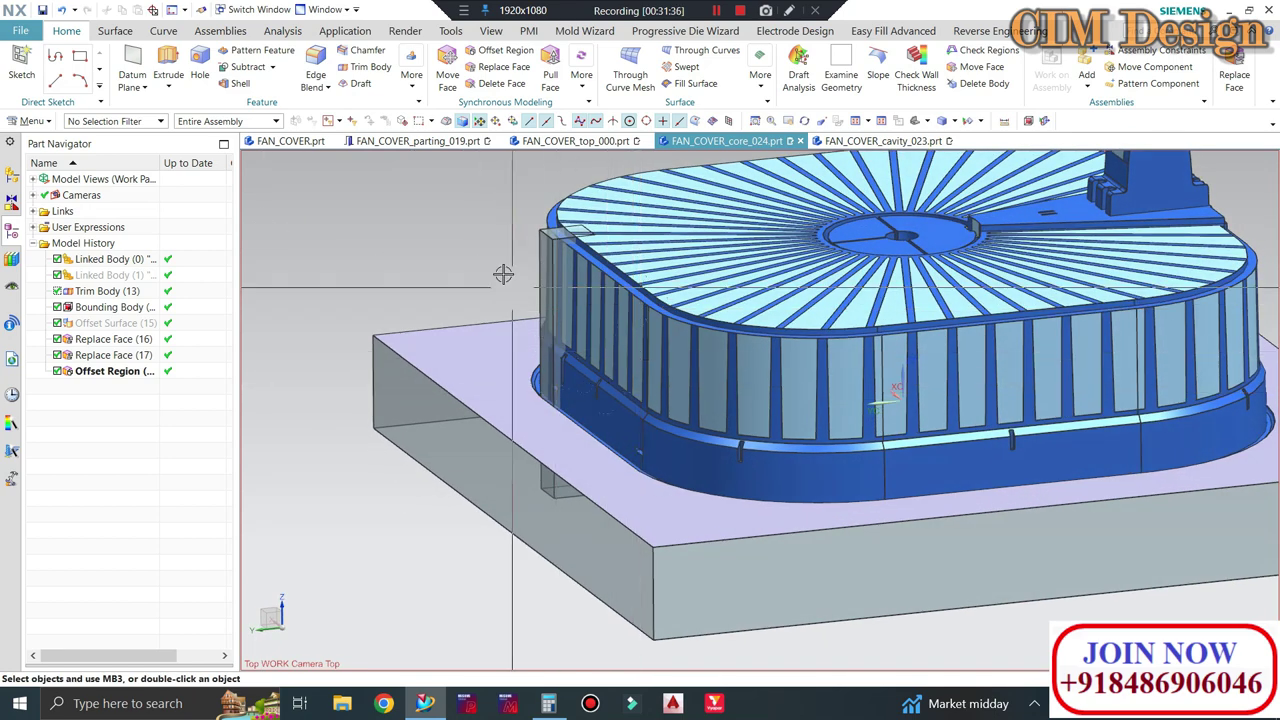
Show all hidden bodies with Ctrl+Shift+K and Select All, bringing back the Offset Surface sheet
{"action": "key", "text": "ctrl+shift+k"}
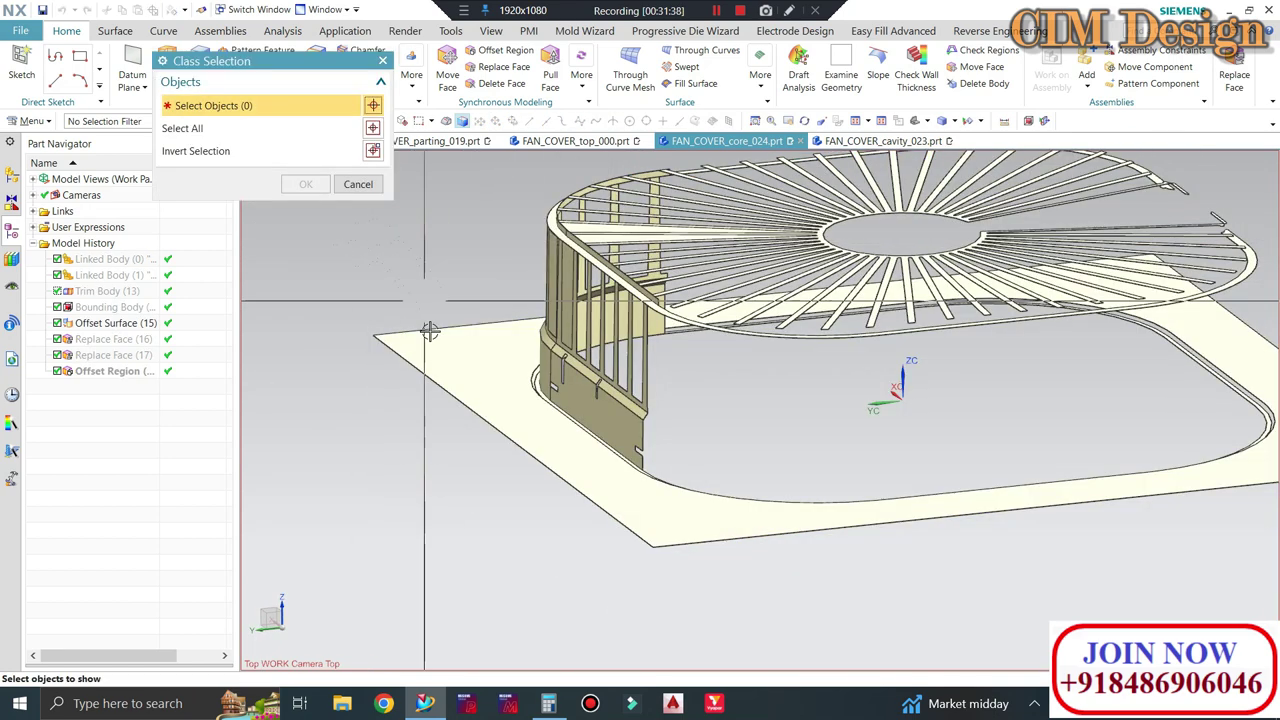
{"action": "key", "text": "ctrl+a"}
{"action": "middle_click", "coordinate": [471, 371]}
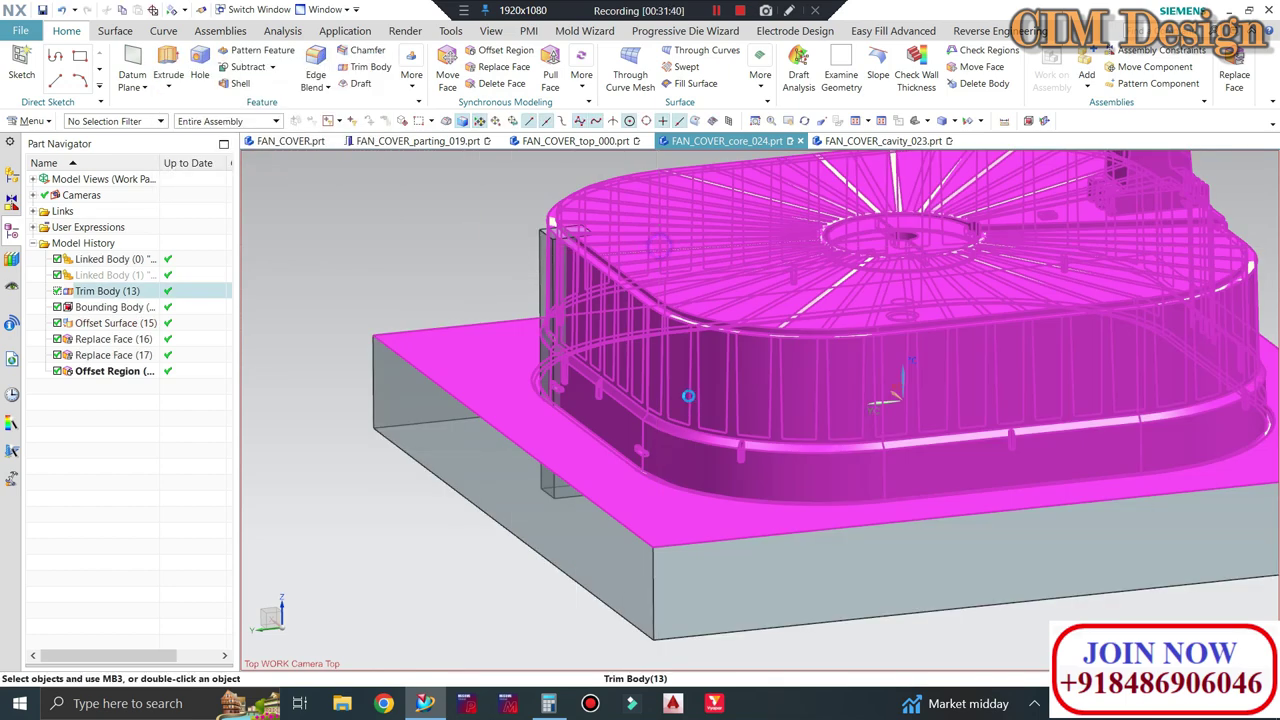
{"action": "middle_click_drag", "start_coordinate": [688, 396], "coordinate": [383, 133]}
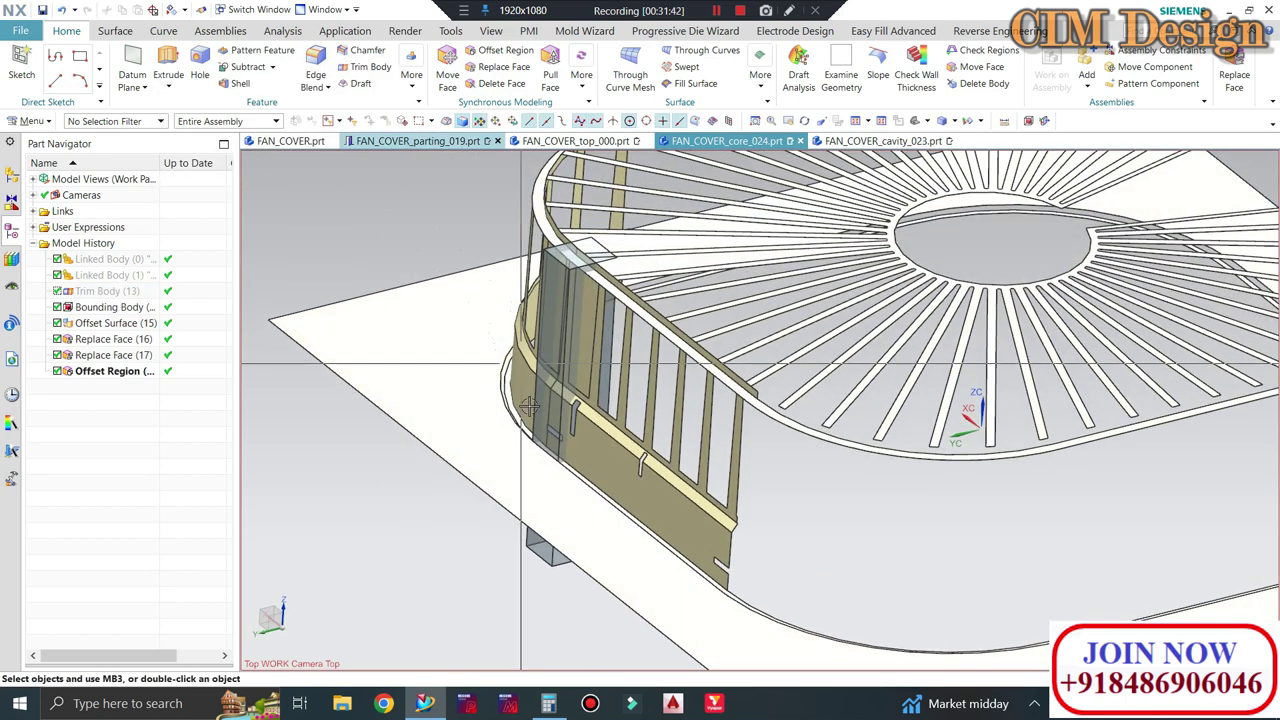
{"action": "scroll", "coordinate": [528, 405], "scroll_direction": "up", "scroll_amount": 5}
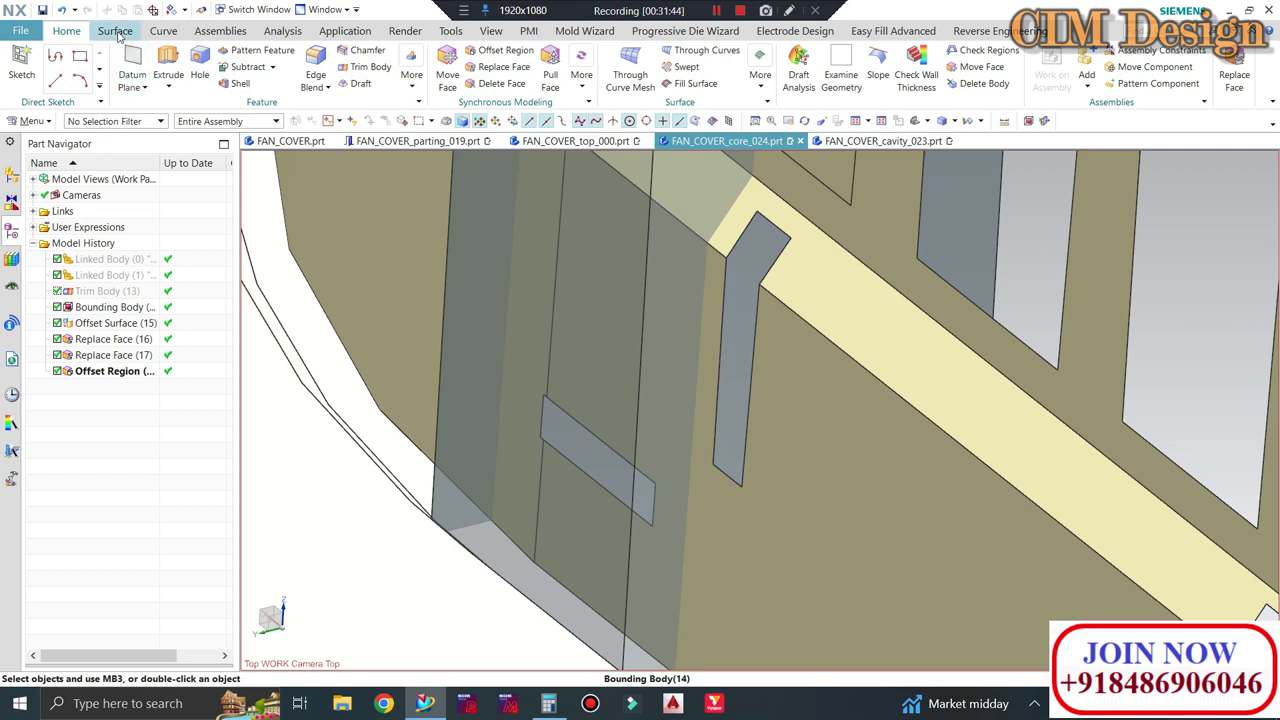
{"action": "left_click", "coordinate": [116, 32]}
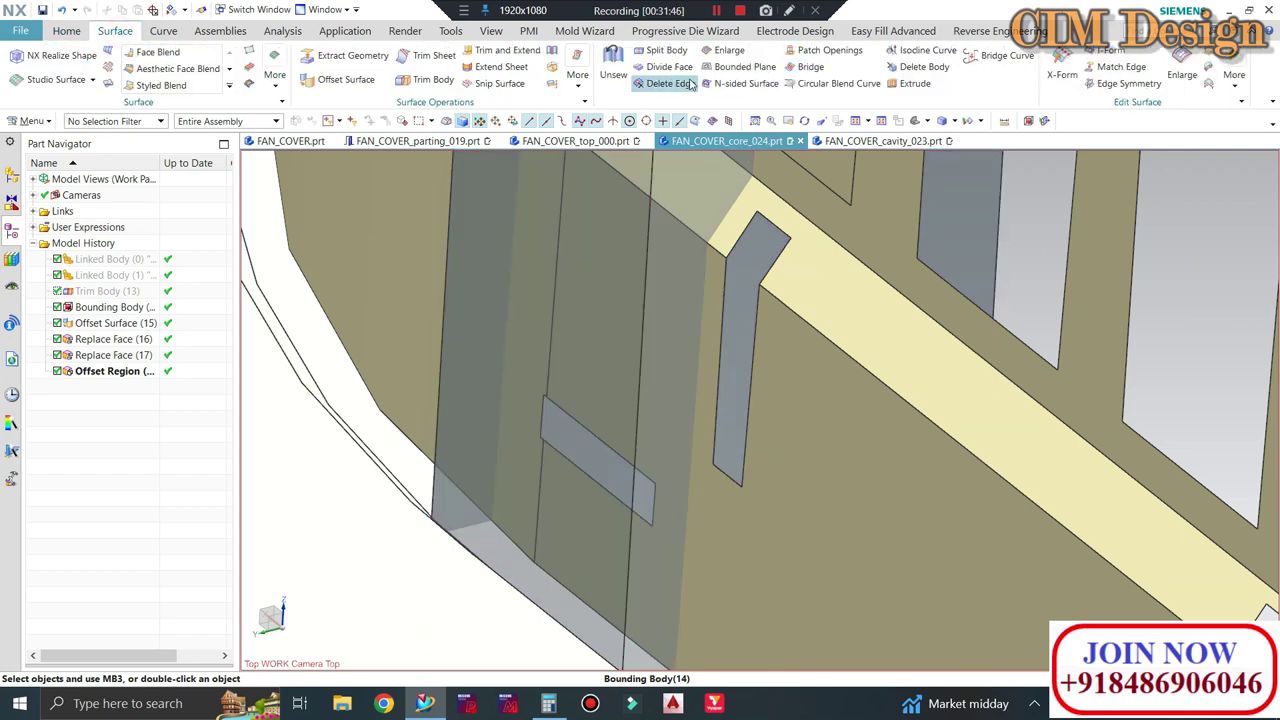
Remove the small slot's edge loop from the insert face with Delete Edge
{"action": "left_click", "coordinate": [690, 85]}
{"action": "left_click", "coordinate": [546, 402]}
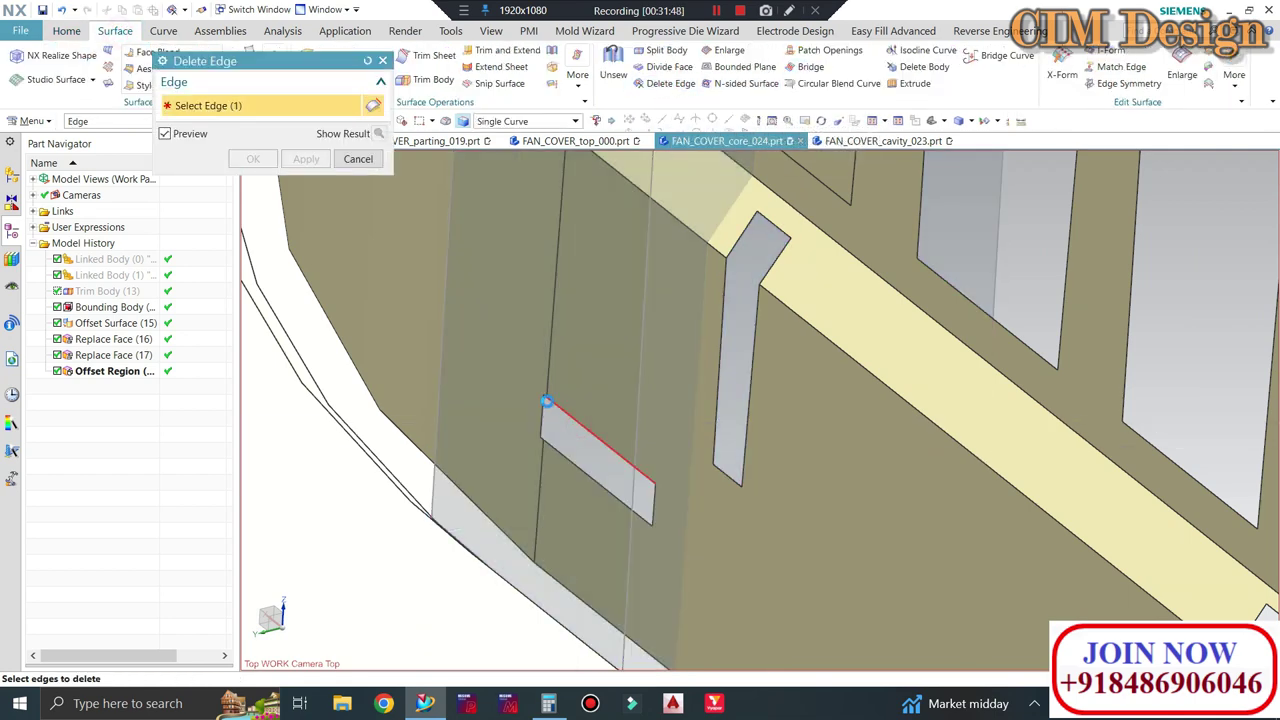
{"action": "scroll", "coordinate": [546, 402], "scroll_direction": "down", "scroll_amount": 2}
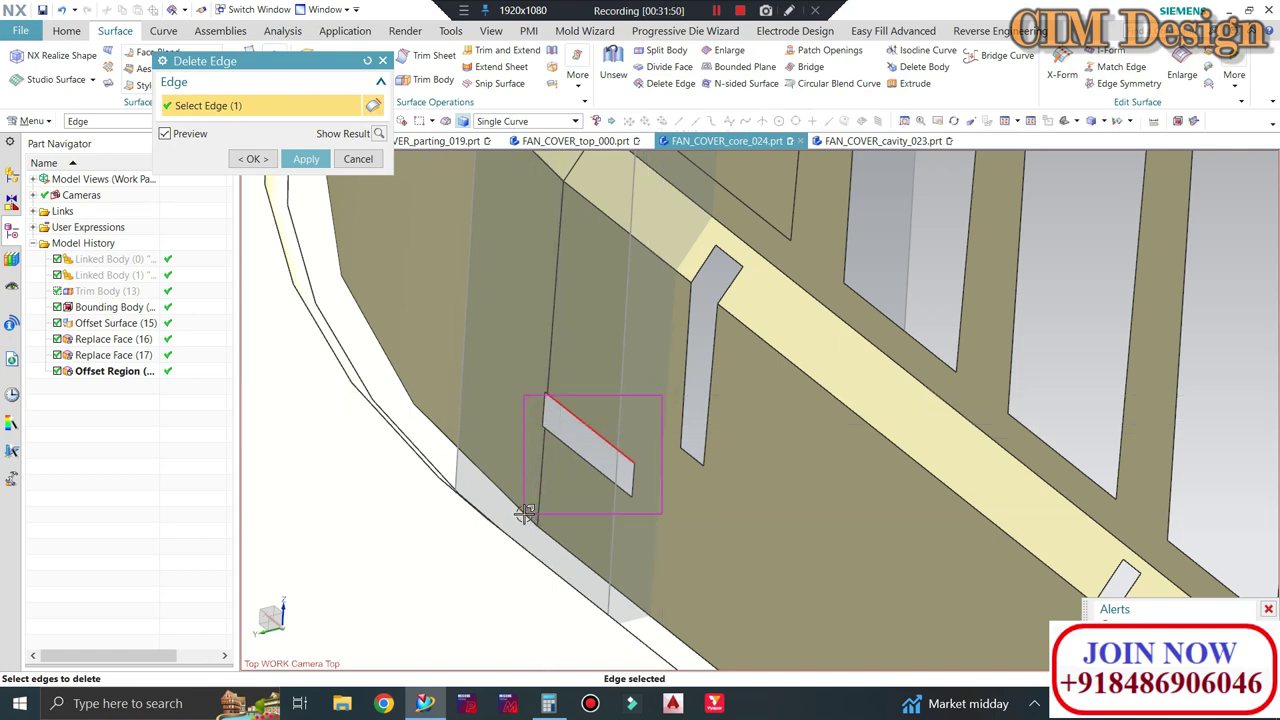
{"action": "left_click_drag", "start_coordinate": [525, 513], "coordinate": [540, 505]}
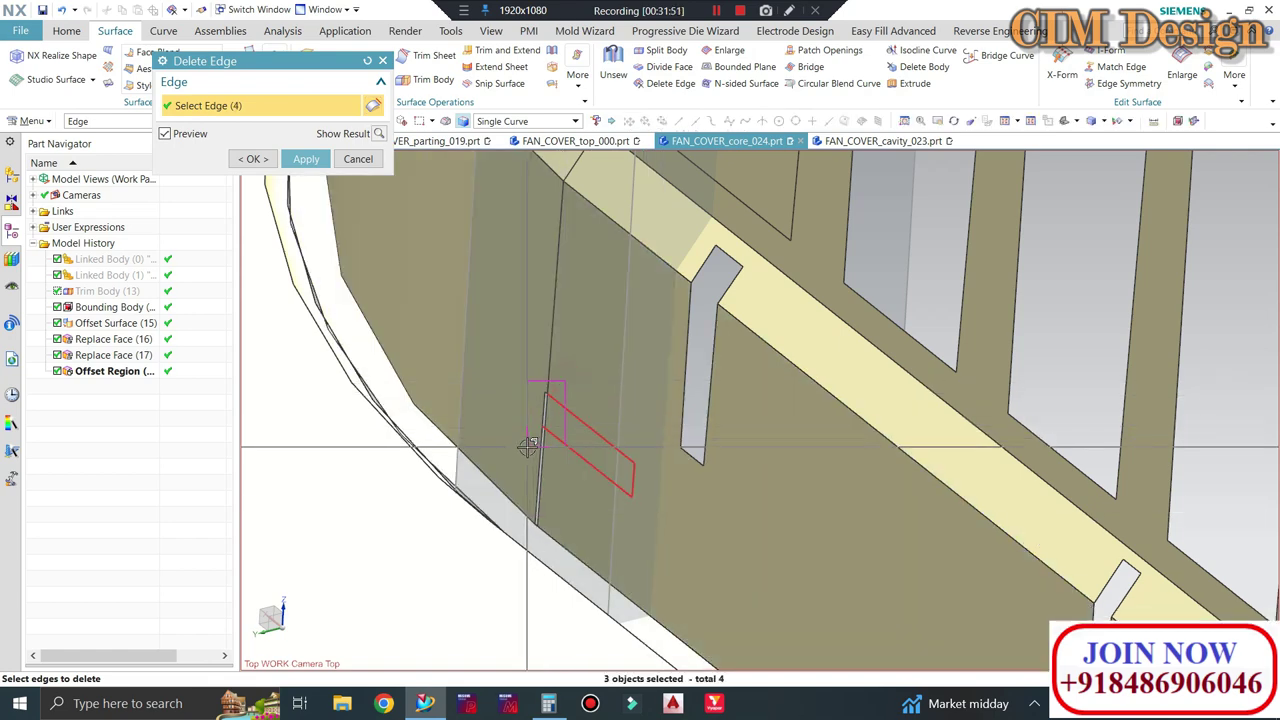
{"action": "middle_click", "coordinate": [638, 430]}
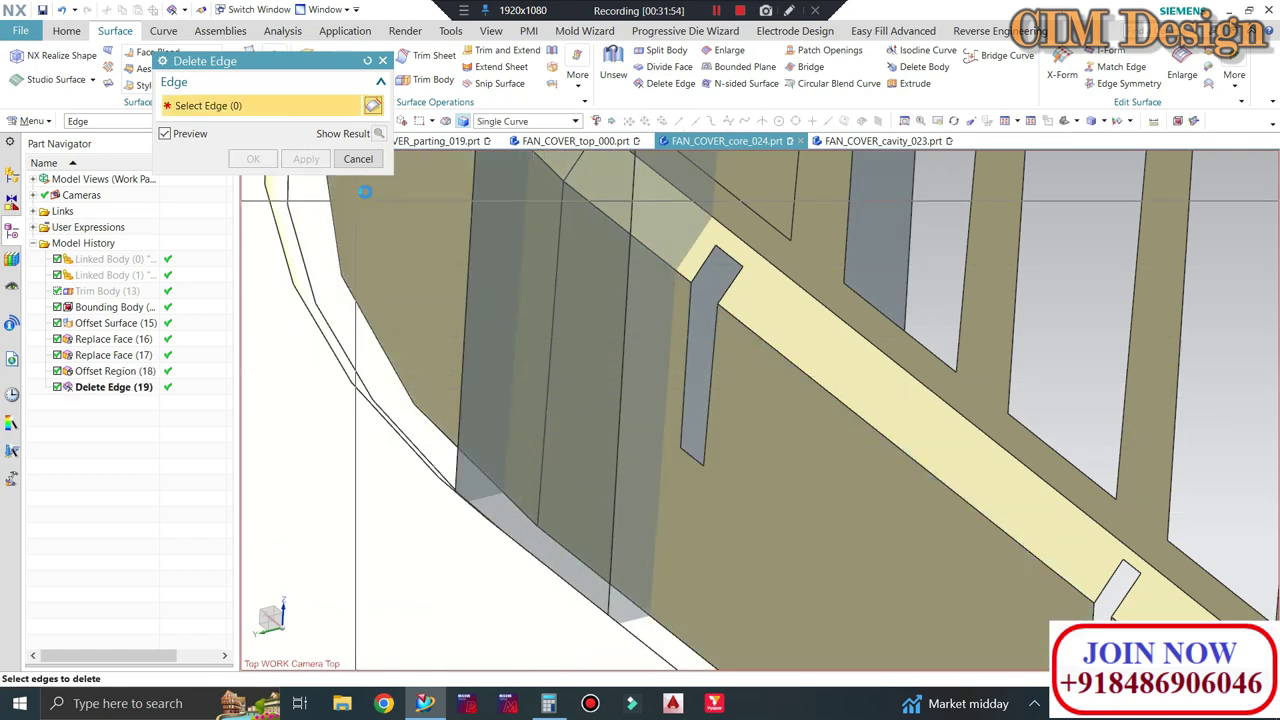
{"action": "middle_click", "coordinate": [365, 191]}
Split the side insert block using the fan cover faces as a Face or Plane tool
{"action": "left_click", "coordinate": [662, 52]}
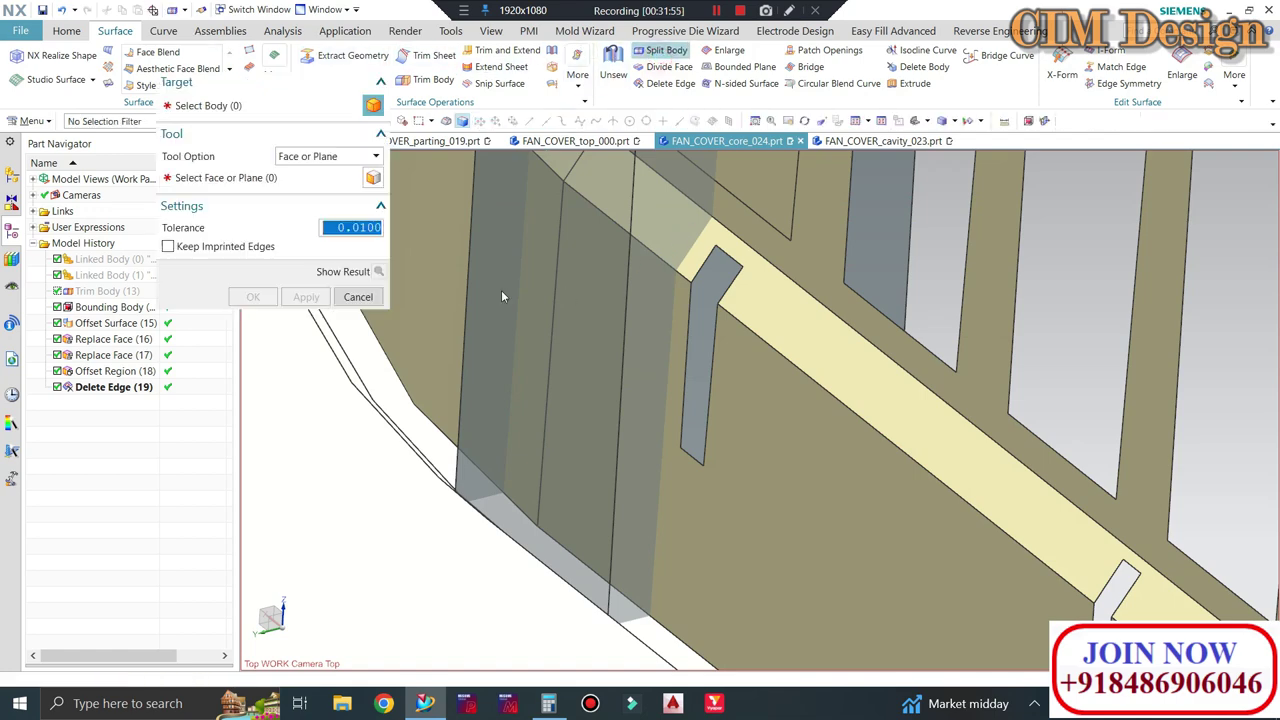
{"action": "left_click", "coordinate": [587, 293]}
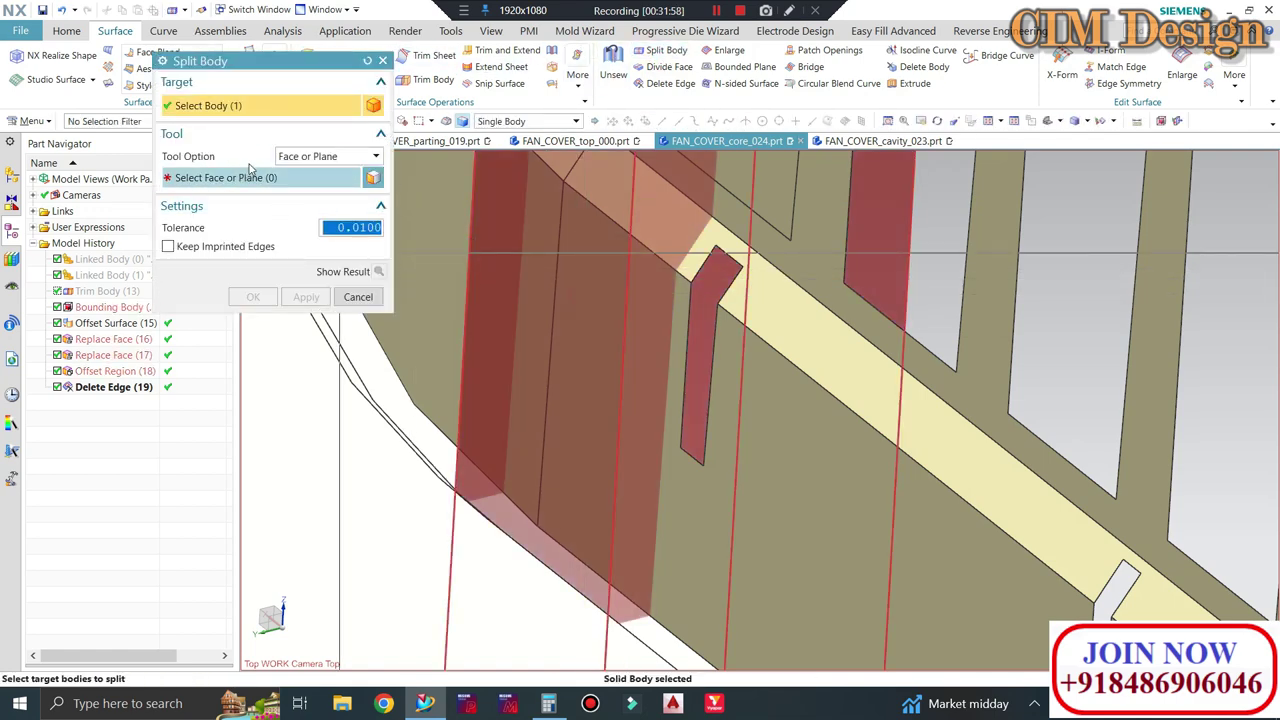
{"action": "left_click", "coordinate": [305, 158]}
{"action": "left_click", "coordinate": [291, 174]}
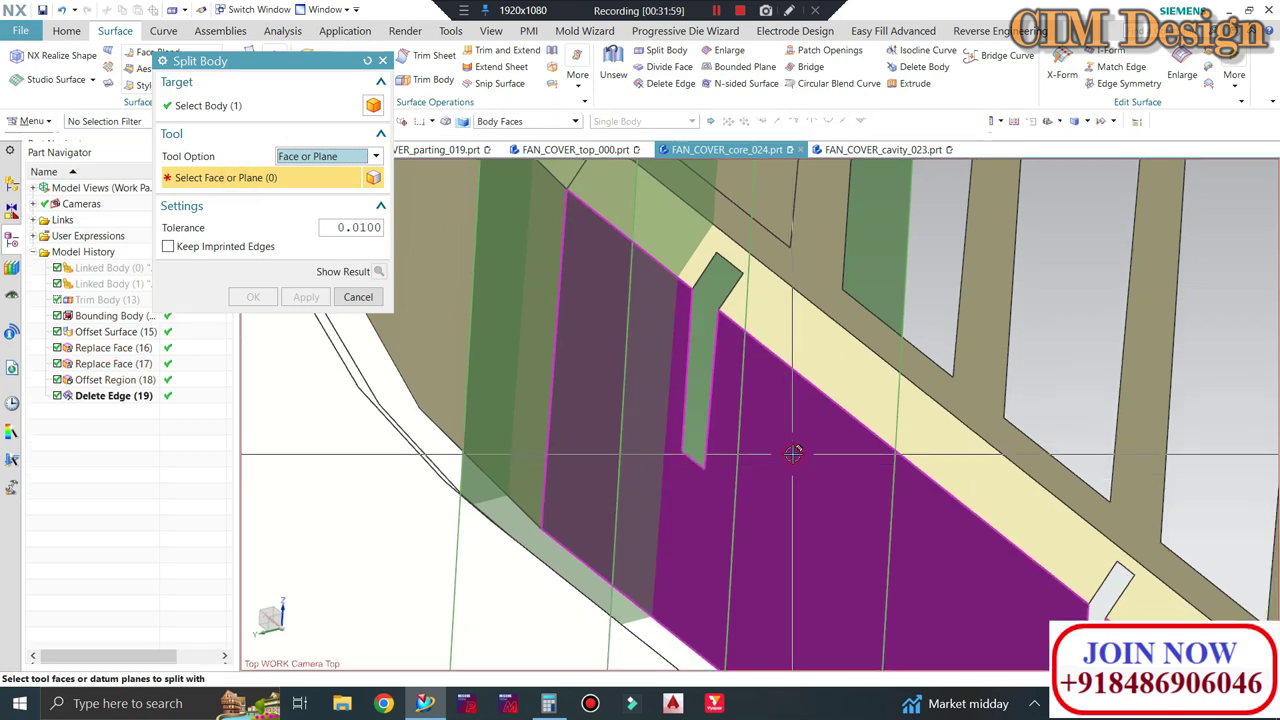
{"action": "left_click", "coordinate": [791, 450]}
{"action": "scroll", "coordinate": [671, 418], "scroll_direction": "down", "scroll_amount": 5}
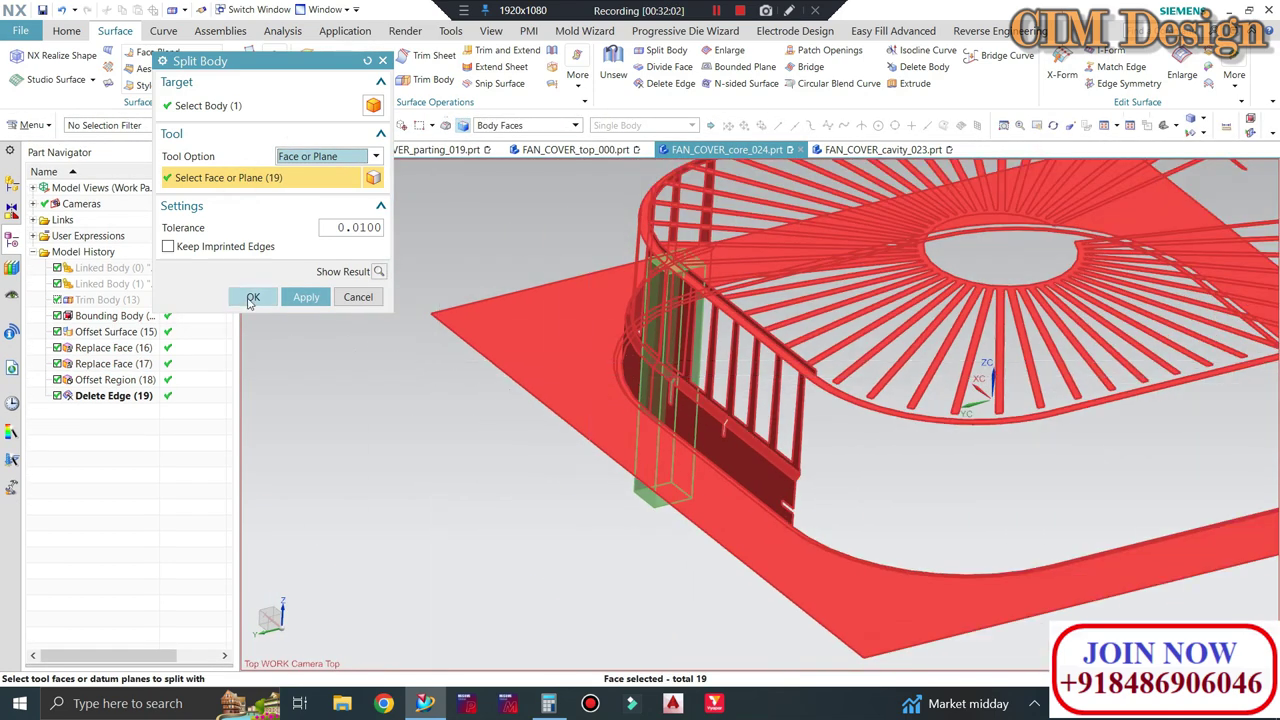
{"action": "left_click", "coordinate": [305, 297]}
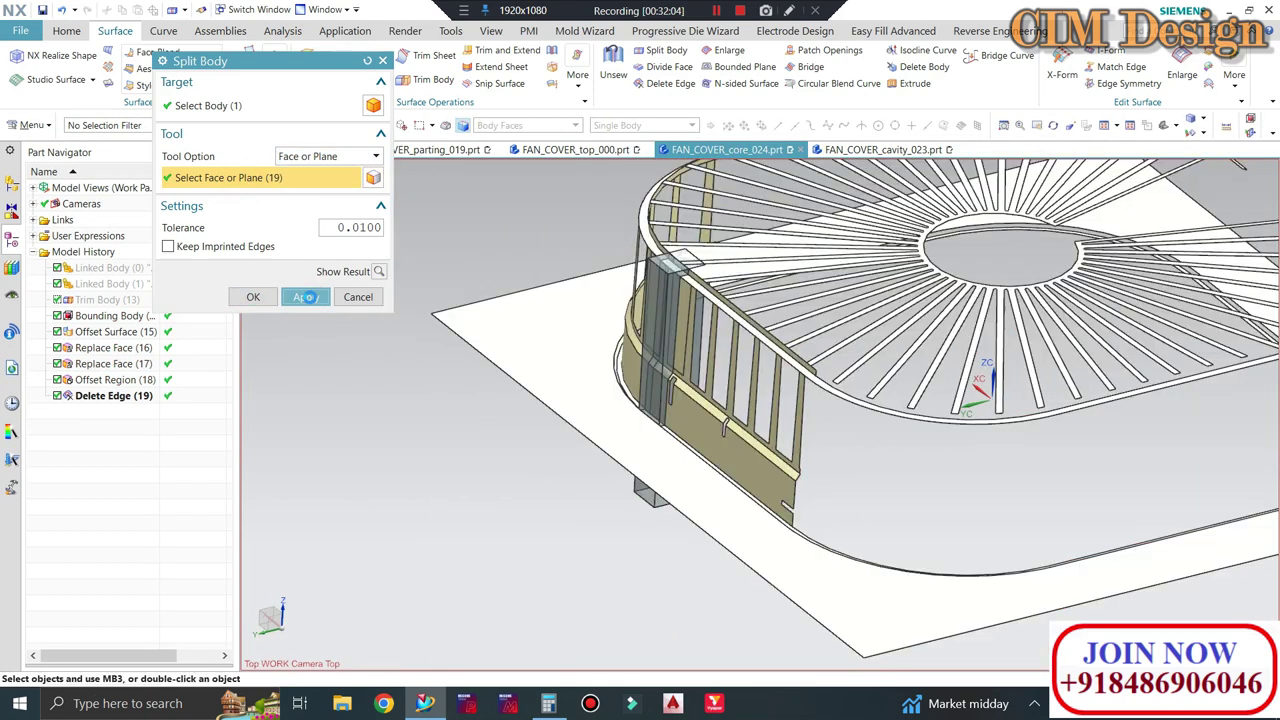
{"action": "left_click", "coordinate": [357, 297]}
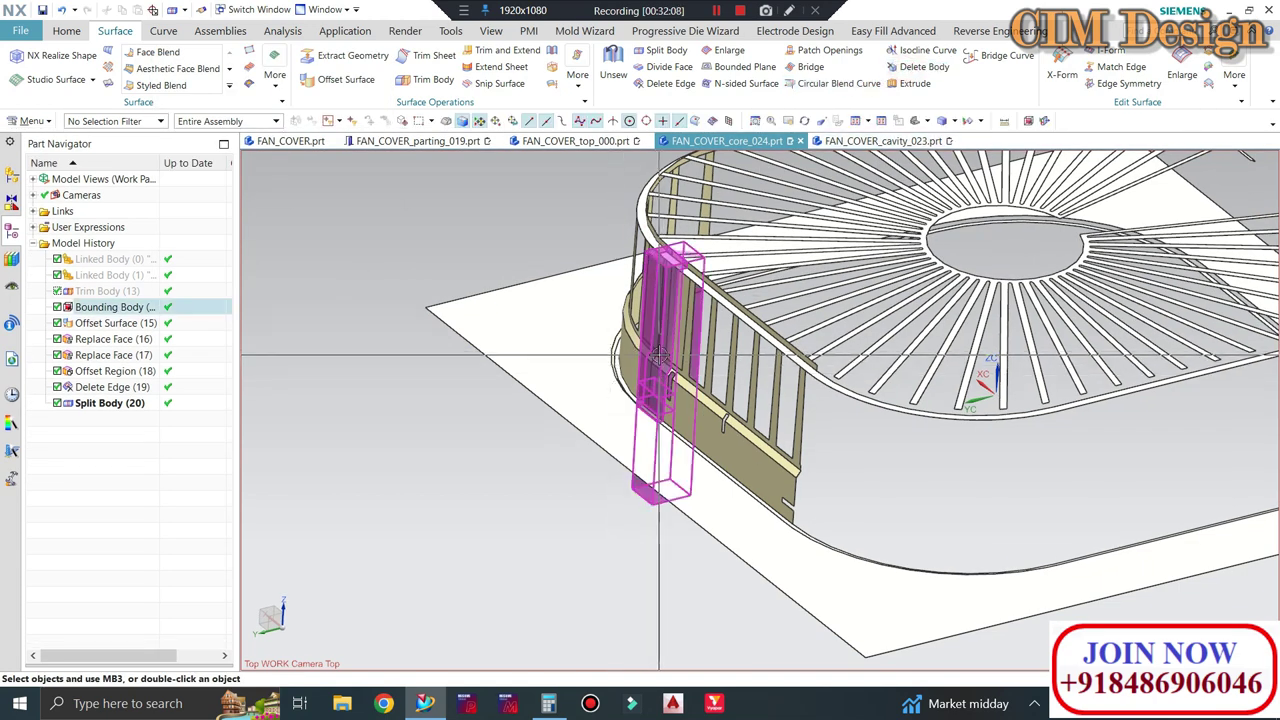
{"action": "scroll", "coordinate": [600, 405], "scroll_direction": "up", "scroll_amount": 3}
{"action": "mouse_move", "coordinate": [646, 403]}
{"action": "middle_mouse_down"}
{"action": "mouse_move", "coordinate": [697, 431]}
{"action": "mouse_move", "coordinate": [686, 434]}
{"action": "mouse_move", "coordinate": [680, 360]}
{"action": "mouse_move", "coordinate": [649, 293]}
{"action": "mouse_move", "coordinate": [657, 266]}
{"action": "mouse_move", "coordinate": [673, 403]}
{"action": "middle_mouse_up"}
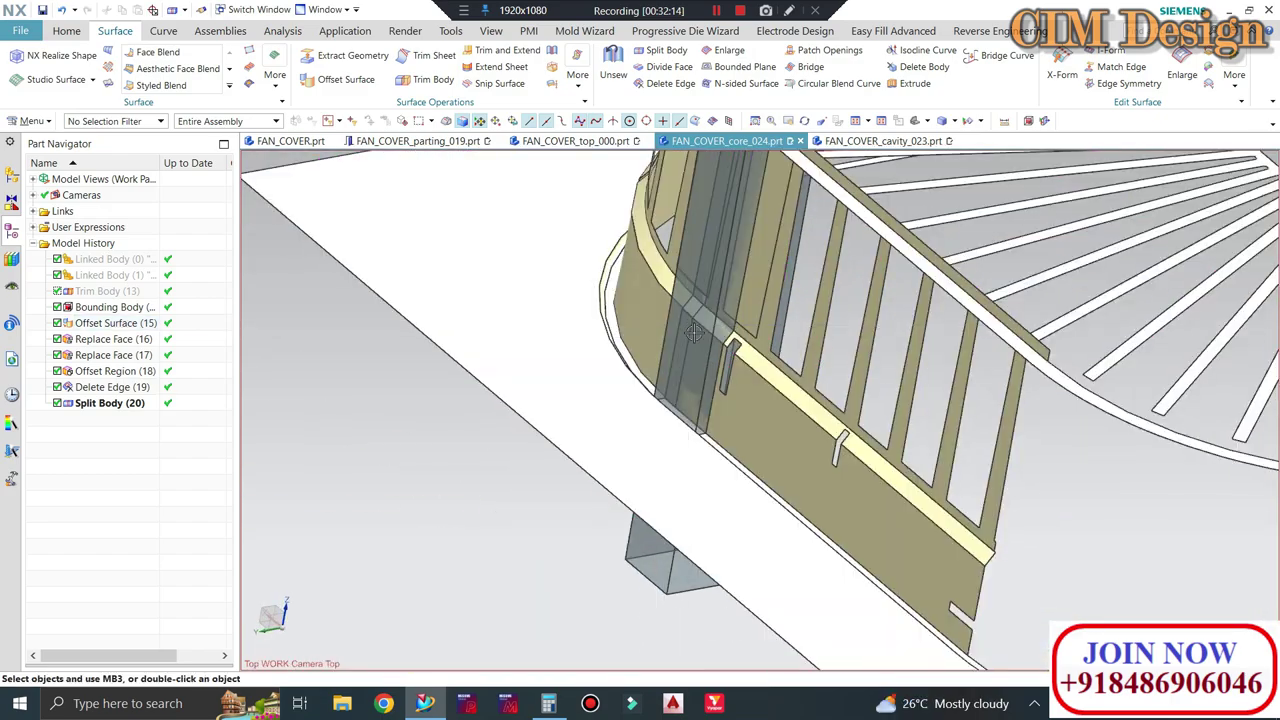
{"action": "mouse_move", "coordinate": [694, 333]}
{"action": "middle_mouse_down"}
{"action": "mouse_move", "coordinate": [671, 449]}
{"action": "mouse_move", "coordinate": [669, 434]}
{"action": "middle_mouse_up"}
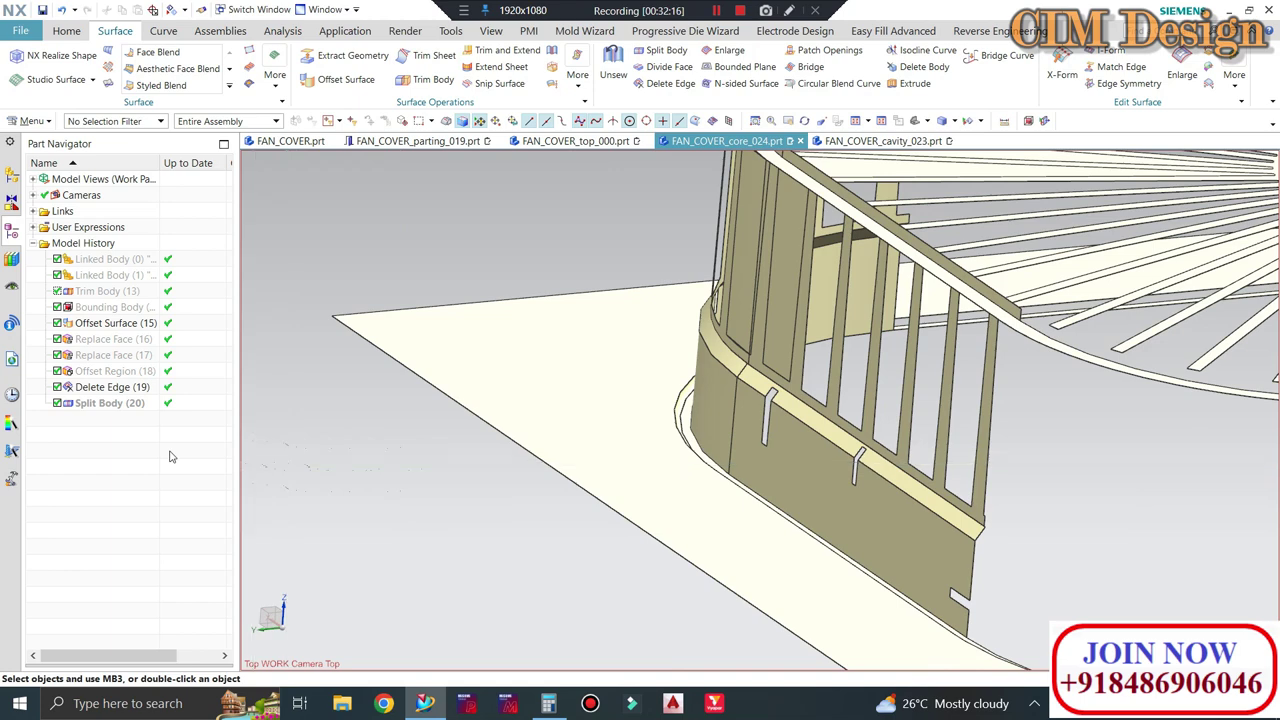
Delete the vertical strip body left by the split, filtering to solid bodies
{"action": "left_click", "coordinate": [922, 66]}
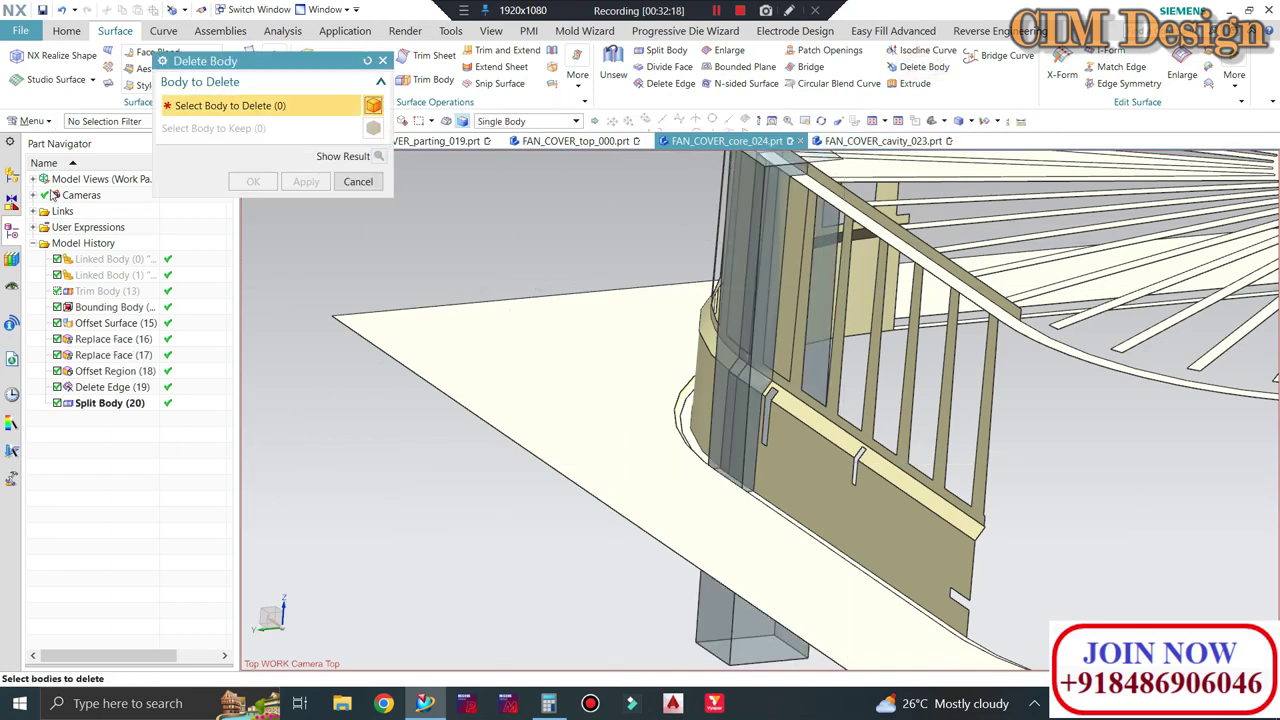
{"action": "left_click", "coordinate": [97, 167]}
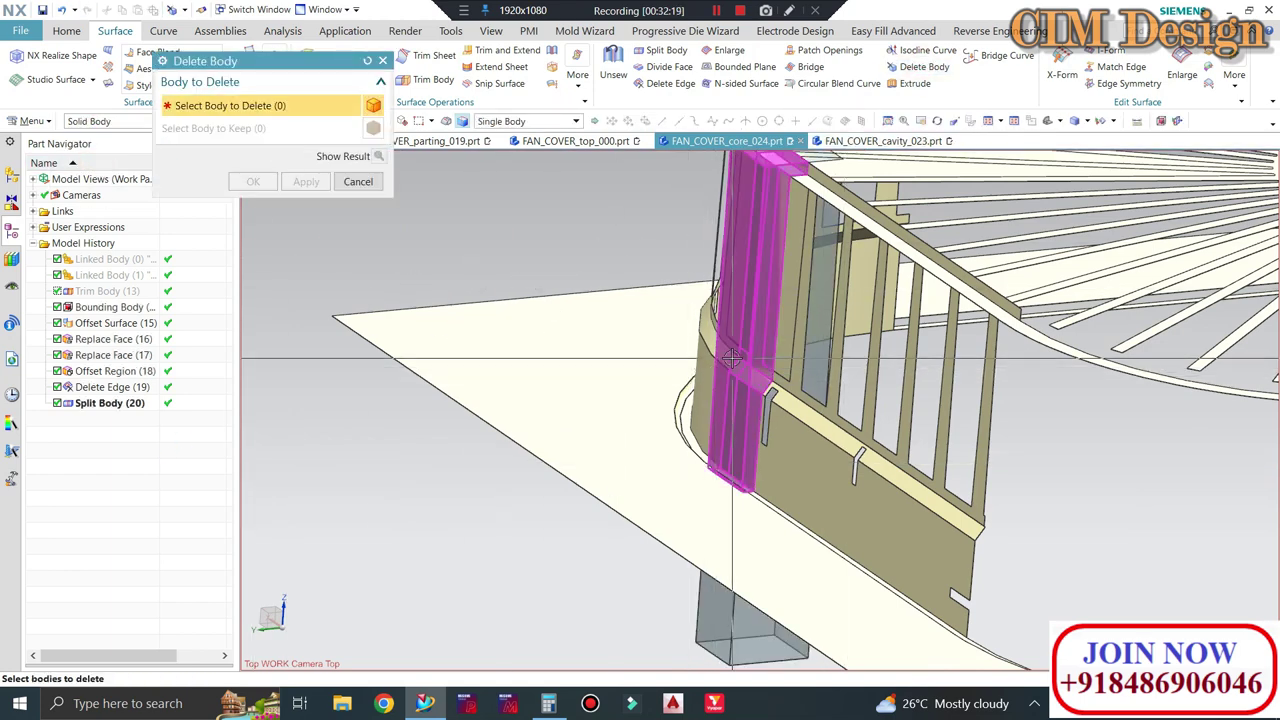
{"action": "left_click", "coordinate": [755, 300]}
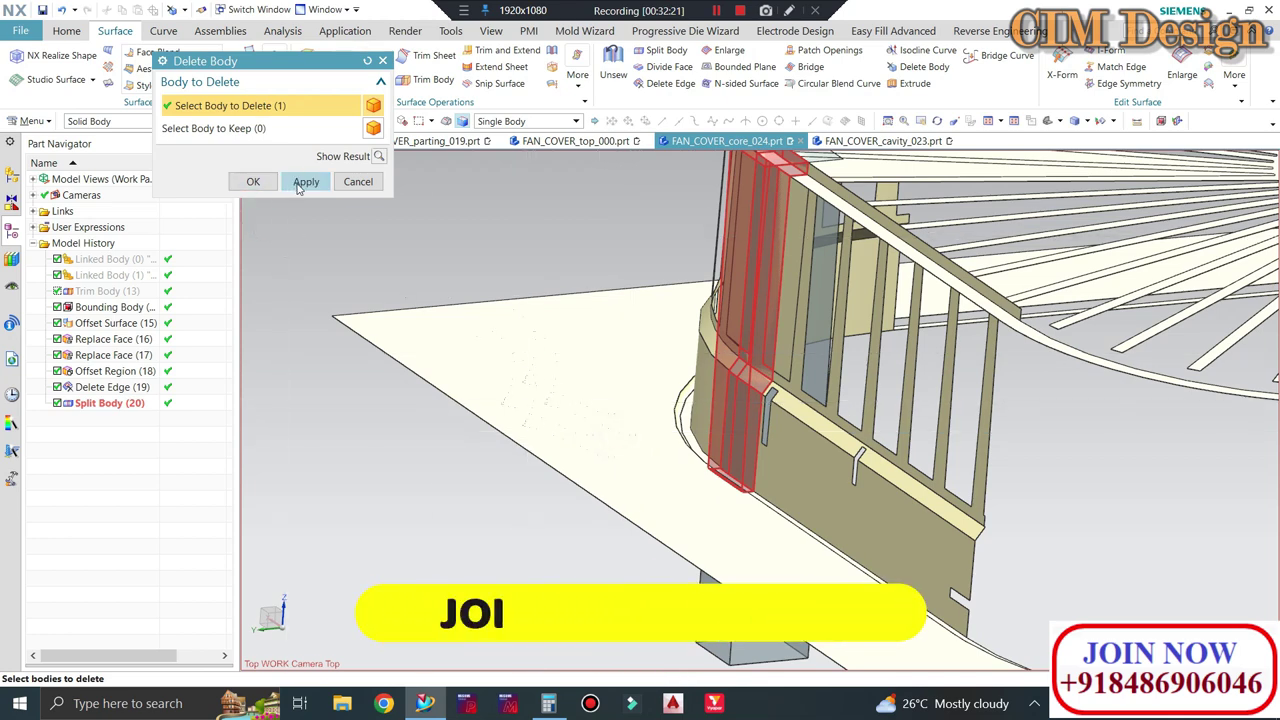
{"action": "left_click", "coordinate": [306, 181]}
Delete the remaining unwanted split bodies so only the stepped slot insert remains
{"action": "left_click", "coordinate": [104, 121]}
{"action": "left_click", "coordinate": [100, 136]}
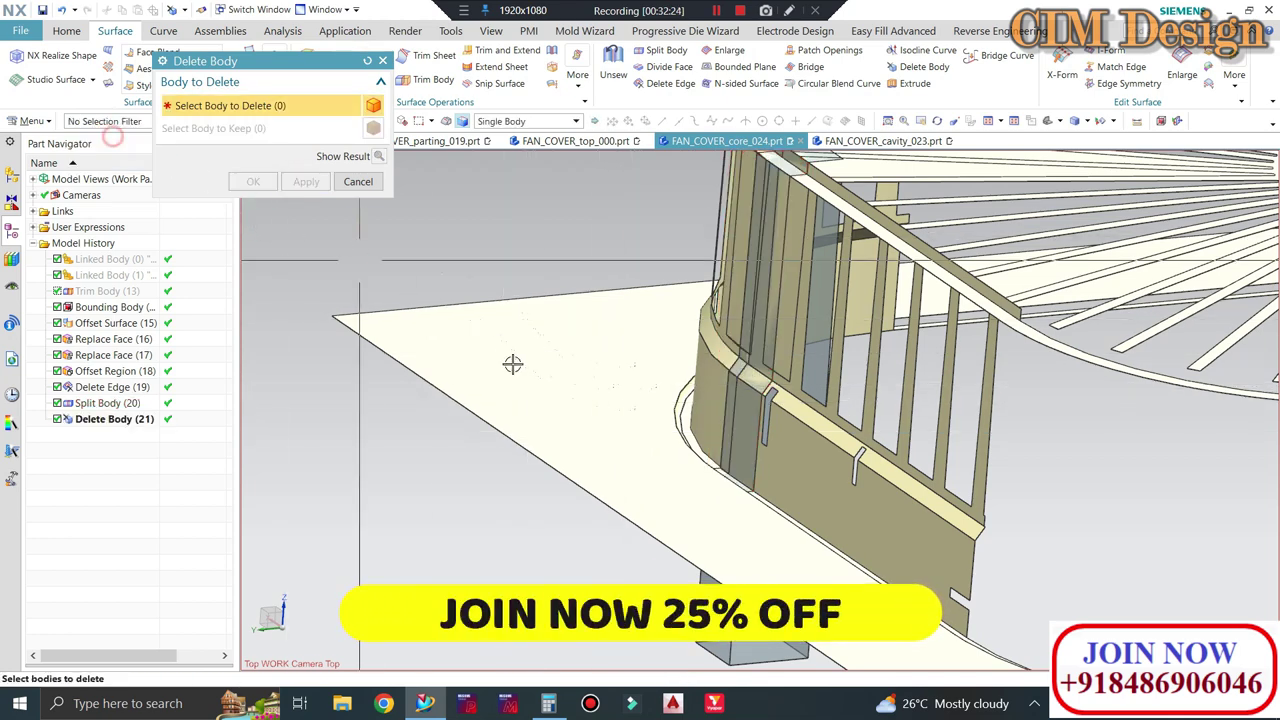
{"action": "key", "text": "ctrl+a"}
{"action": "middle_click", "coordinate": [528, 400]}
{"action": "mouse_move", "coordinate": [523, 380]}
{"action": "middle_mouse_down"}
{"action": "mouse_move", "coordinate": [645, 373]}
{"action": "mouse_move", "coordinate": [580, 380]}
{"action": "middle_mouse_up"}
{"action": "left_click", "coordinate": [370, 186]}
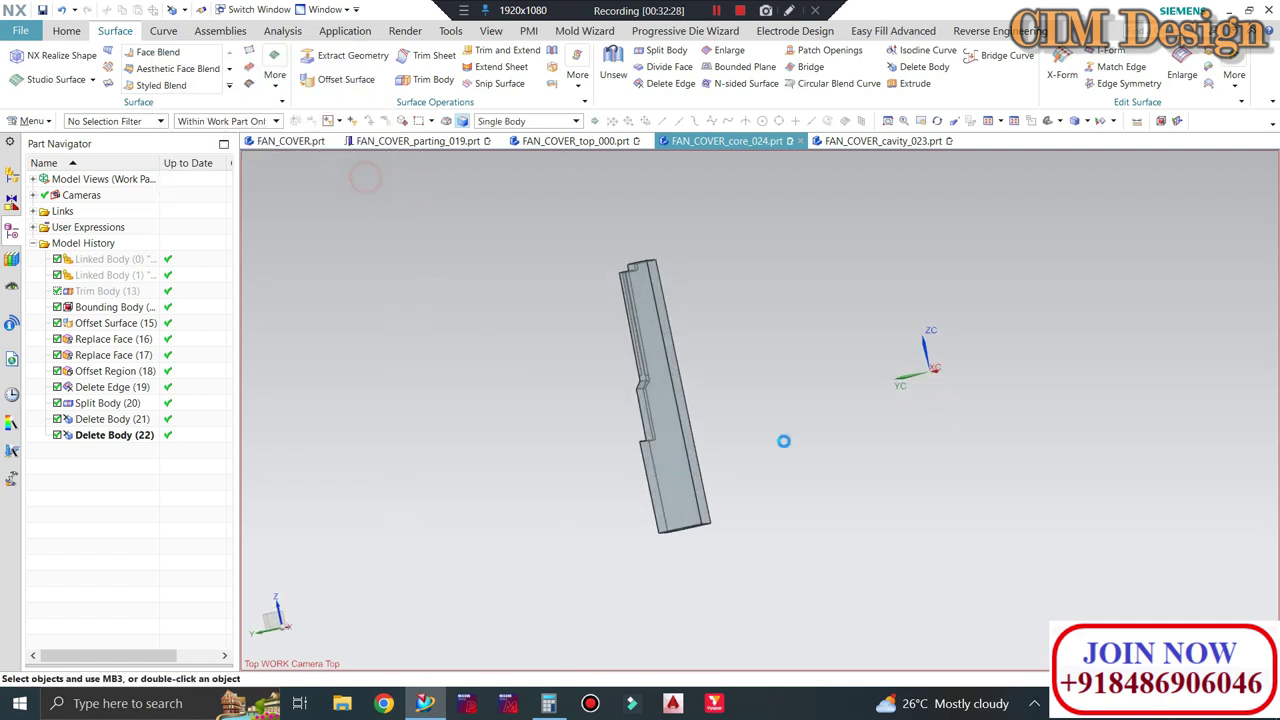
{"action": "mouse_move", "coordinate": [783, 440]}
{"action": "middle_mouse_down"}
{"action": "mouse_move", "coordinate": [740, 471]}
{"action": "mouse_move", "coordinate": [720, 435]}
{"action": "middle_mouse_up"}
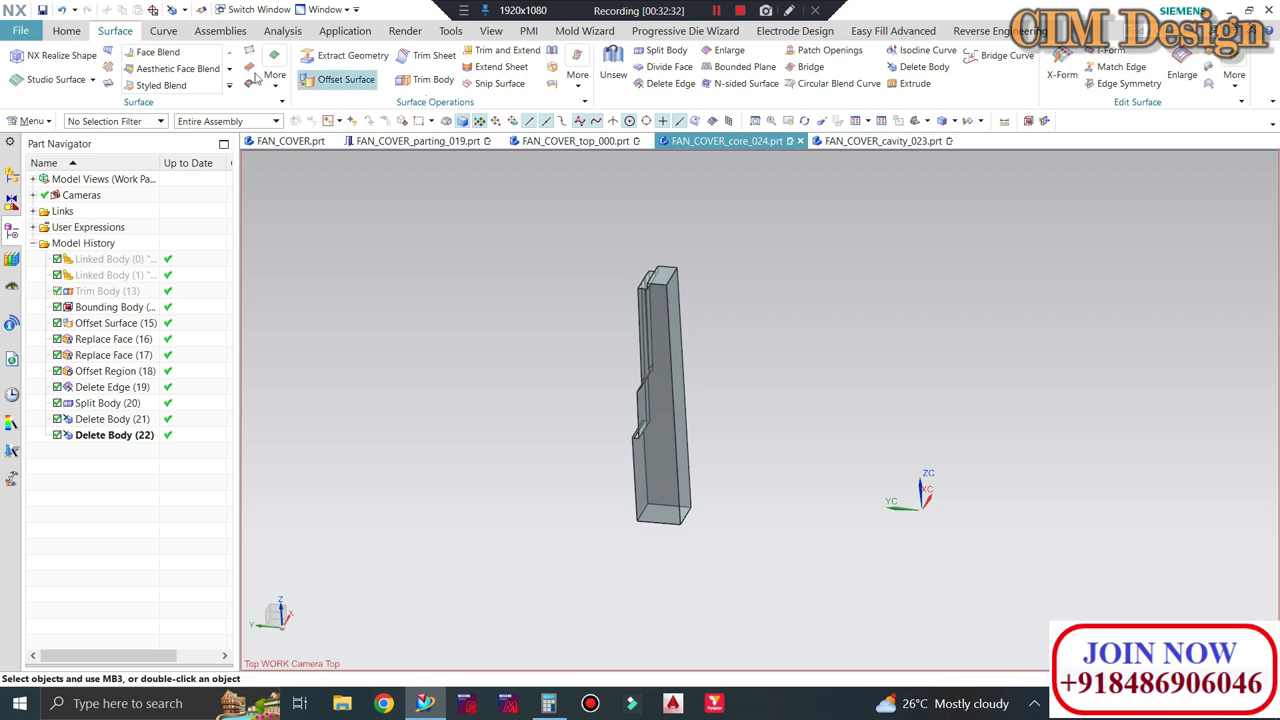
{"action": "left_click", "coordinate": [66, 31]}
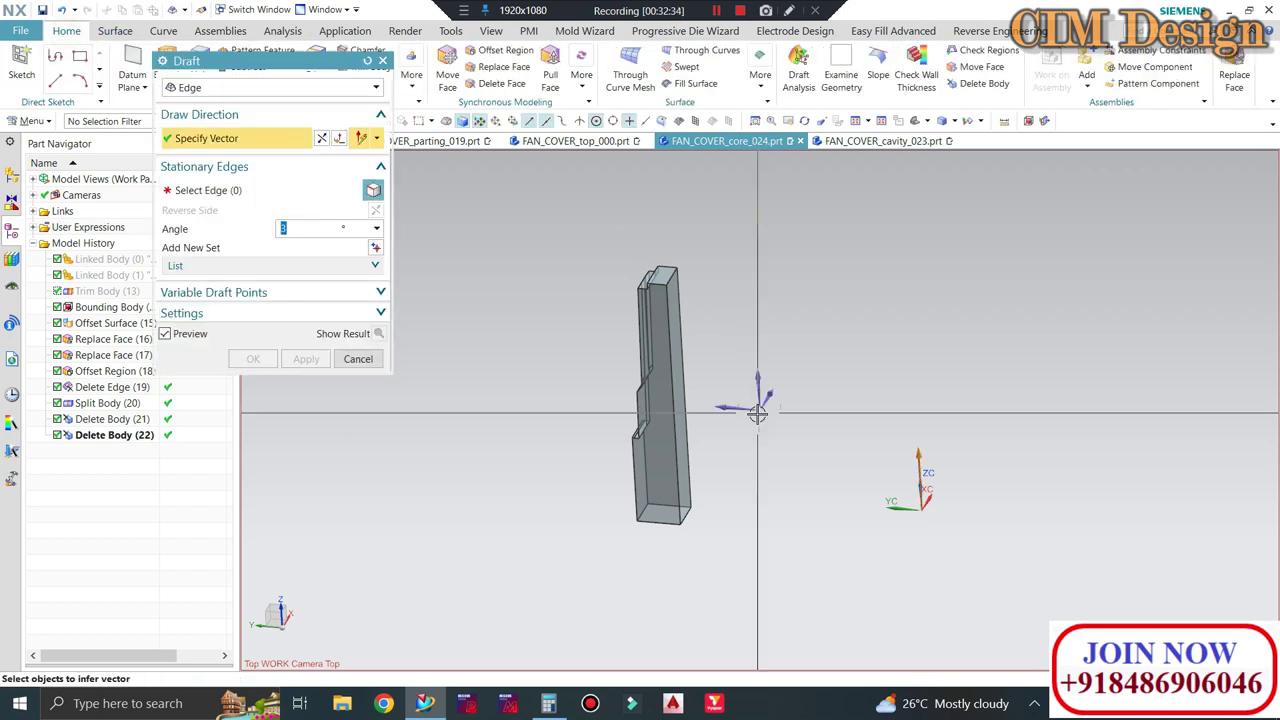
Draft the insert 3° from its bottom edge with the draft direction reversed
{"action": "left_click", "coordinate": [686, 519]}
{"action": "left_click", "coordinate": [323, 138]}
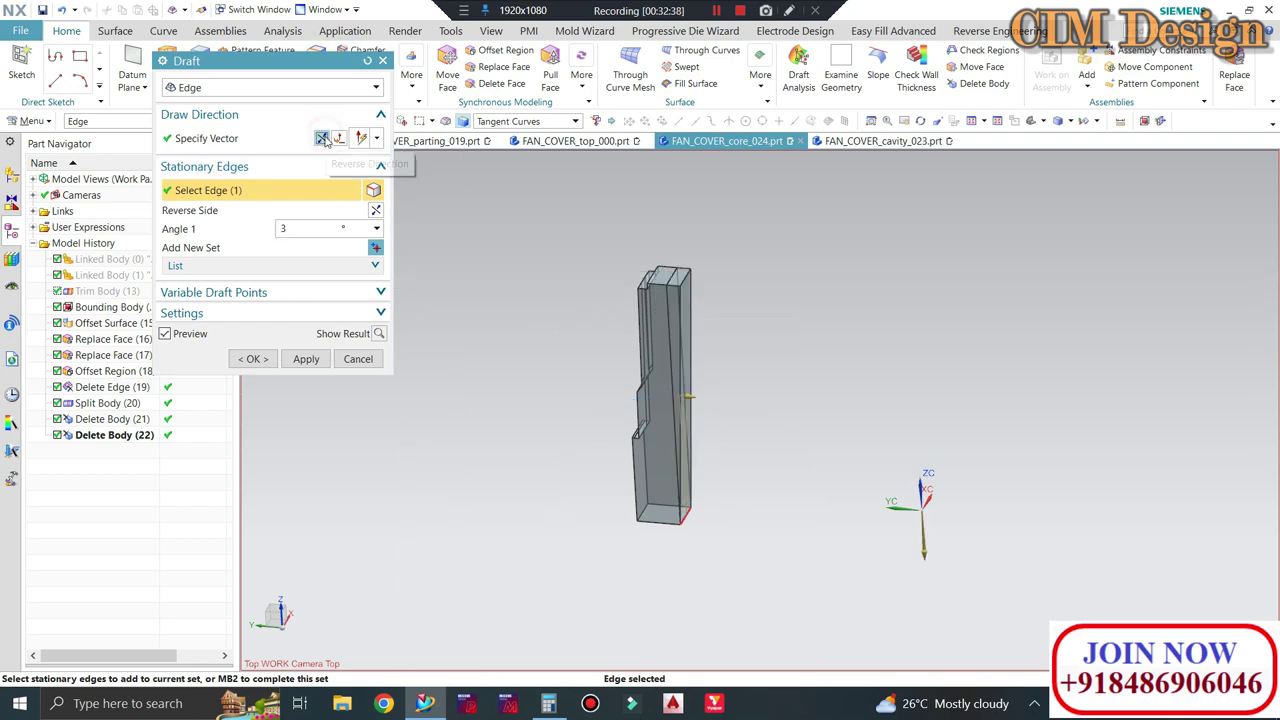
{"action": "left_click", "coordinate": [251, 359]}
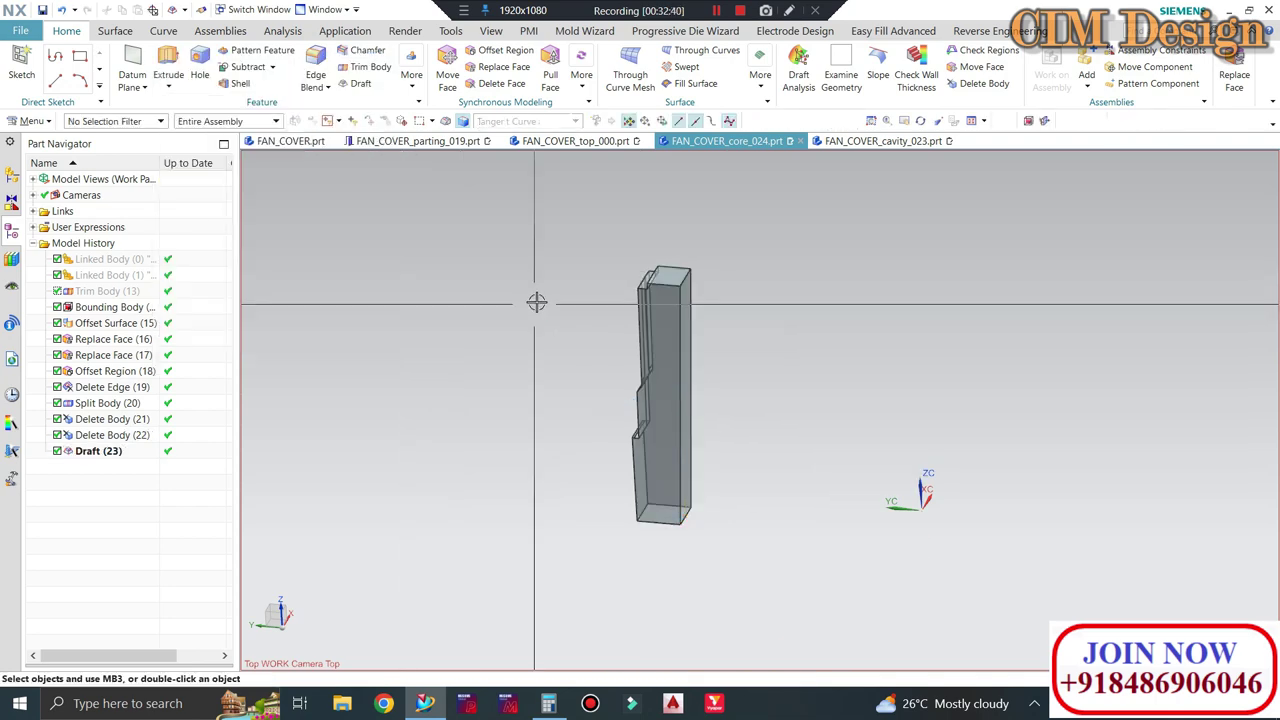
Show the hidden core body again and orbit to an isometric view
{"action": "key", "text": "ctrl+shift+k"}
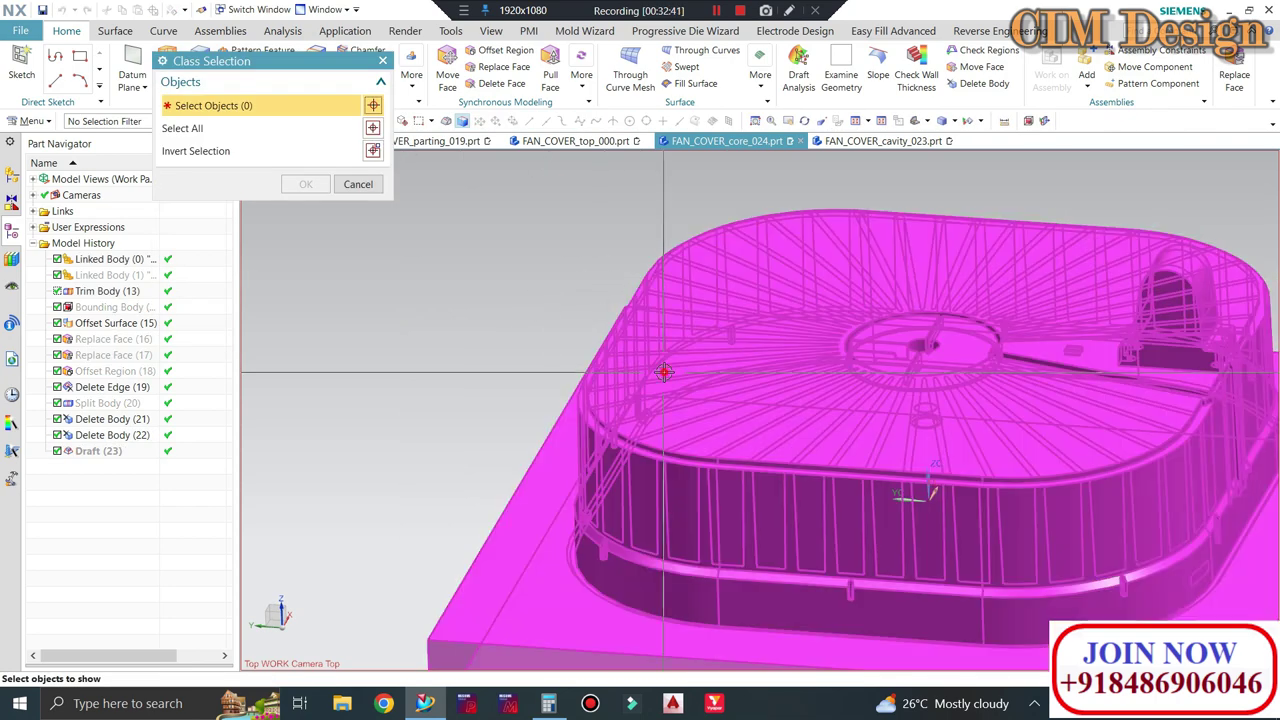
{"action": "left_click", "coordinate": [552, 288]}
{"action": "middle_click", "coordinate": [562, 287]}
{"action": "mouse_move", "coordinate": [566, 286]}
{"action": "middle_mouse_down"}
{"action": "mouse_move", "coordinate": [632, 252]}
{"action": "mouse_move", "coordinate": [560, 300]}
{"action": "middle_mouse_up"}
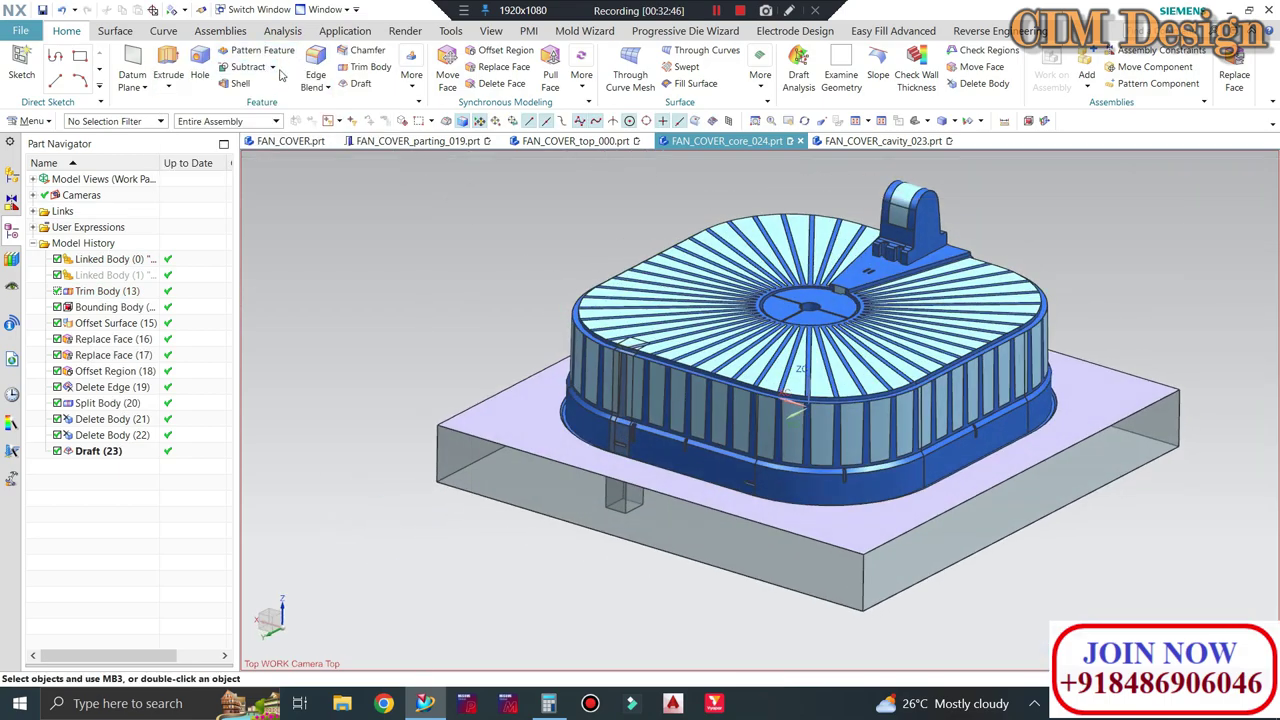
Mirror the drafted insert to the opposite side of the core block with Mirror Geometry
{"action": "left_click", "coordinate": [411, 75]}
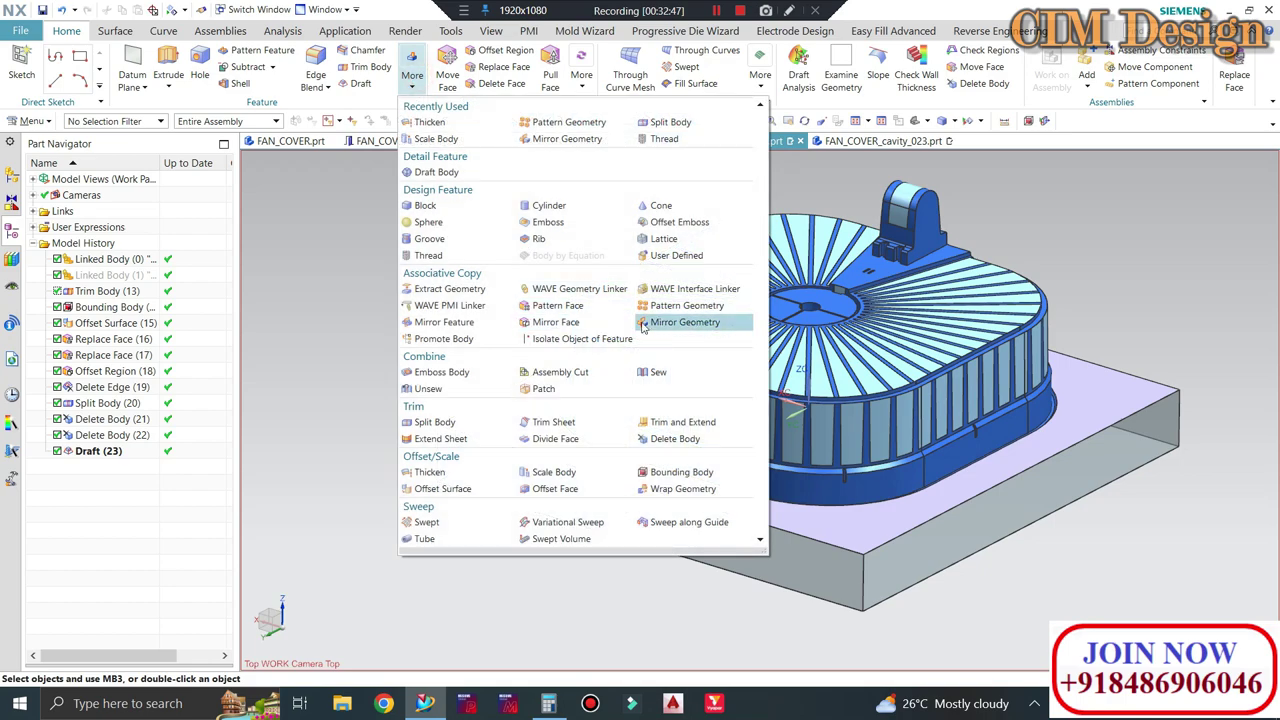
{"action": "left_click", "coordinate": [690, 322]}
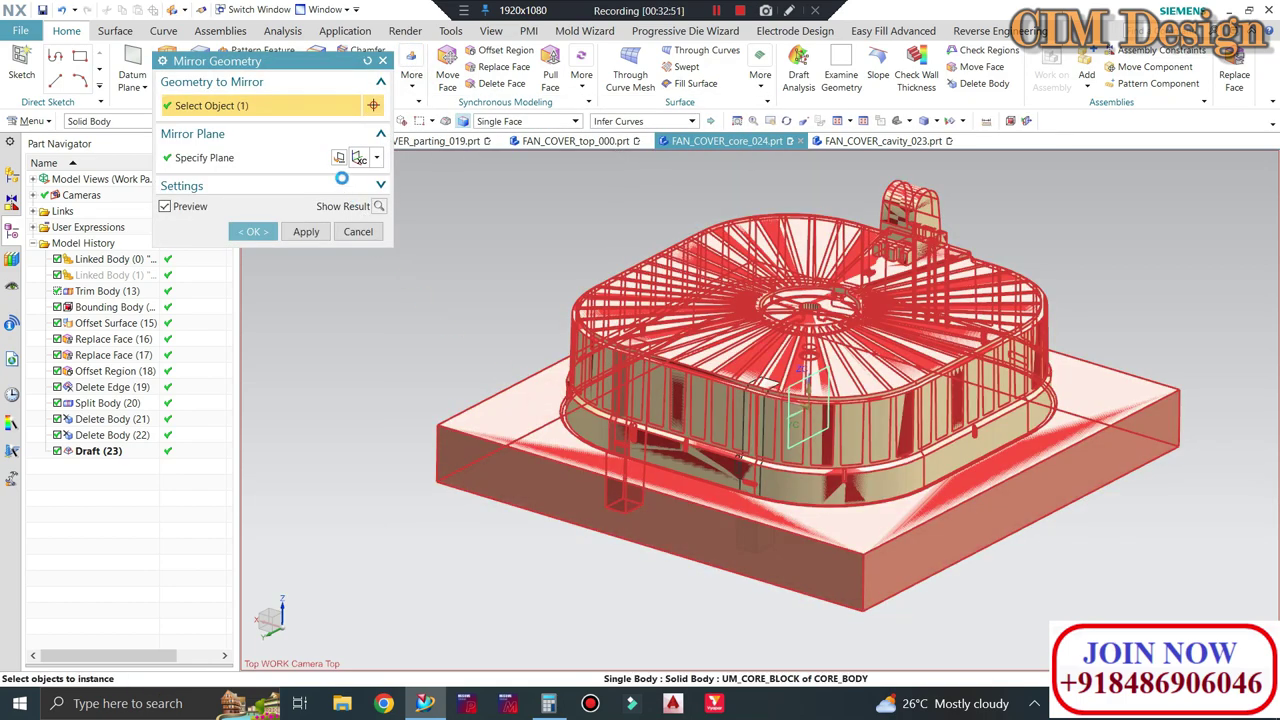
{"action": "left_click", "coordinate": [620, 435]}
{"action": "left_click", "coordinate": [252, 231]}
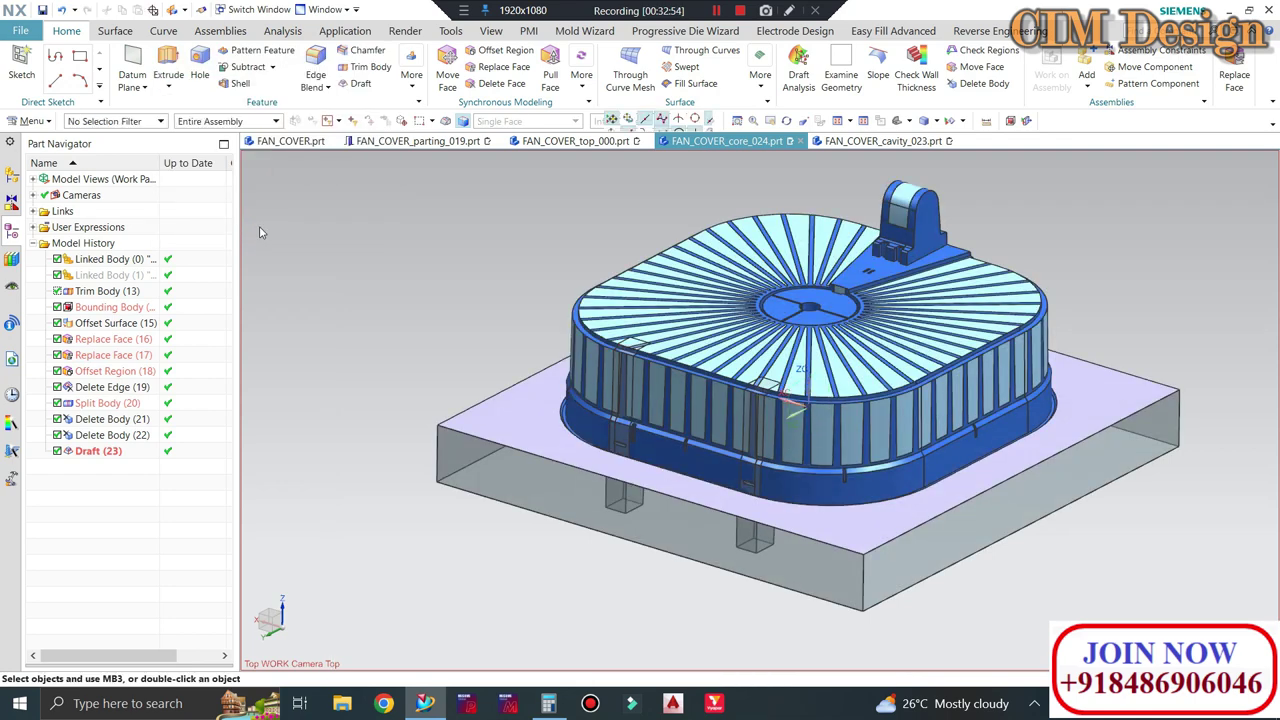
{"action": "left_click", "coordinate": [250, 68]}
Subtract both drafted inserts from the core block, keeping the insert bodies
{"action": "left_click", "coordinate": [1018, 502]}
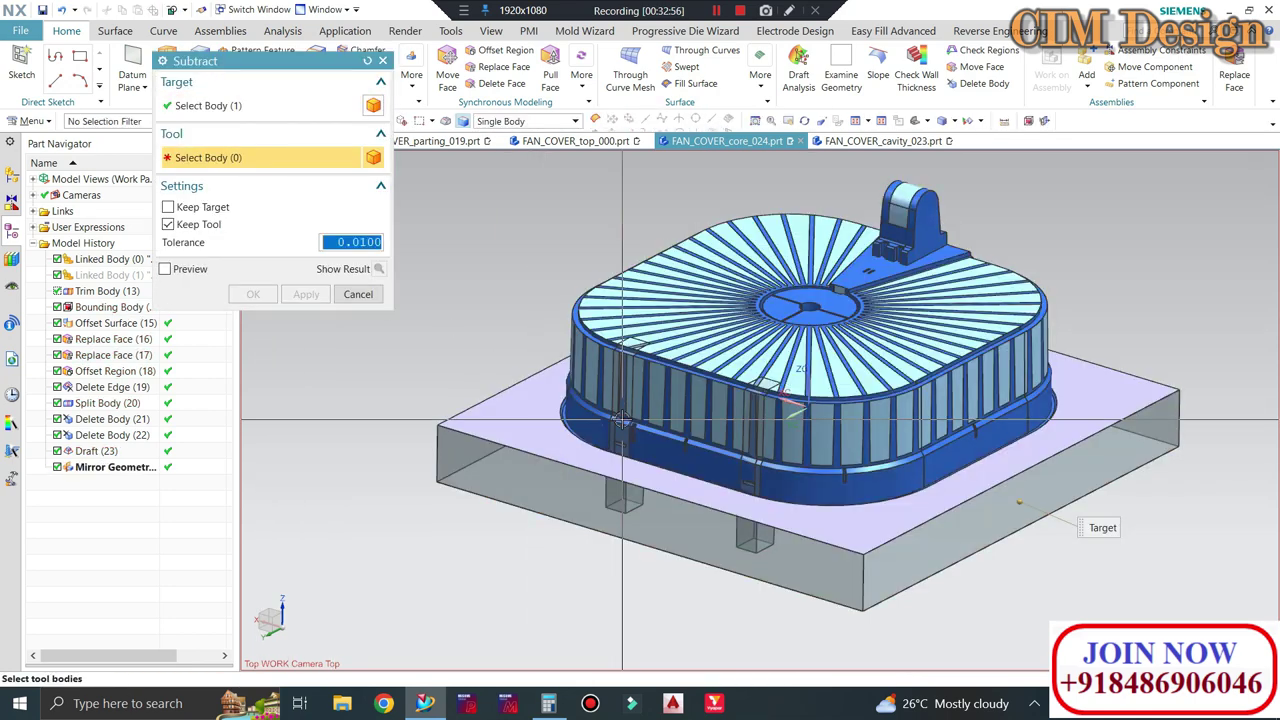
{"action": "left_click", "coordinate": [622, 420]}
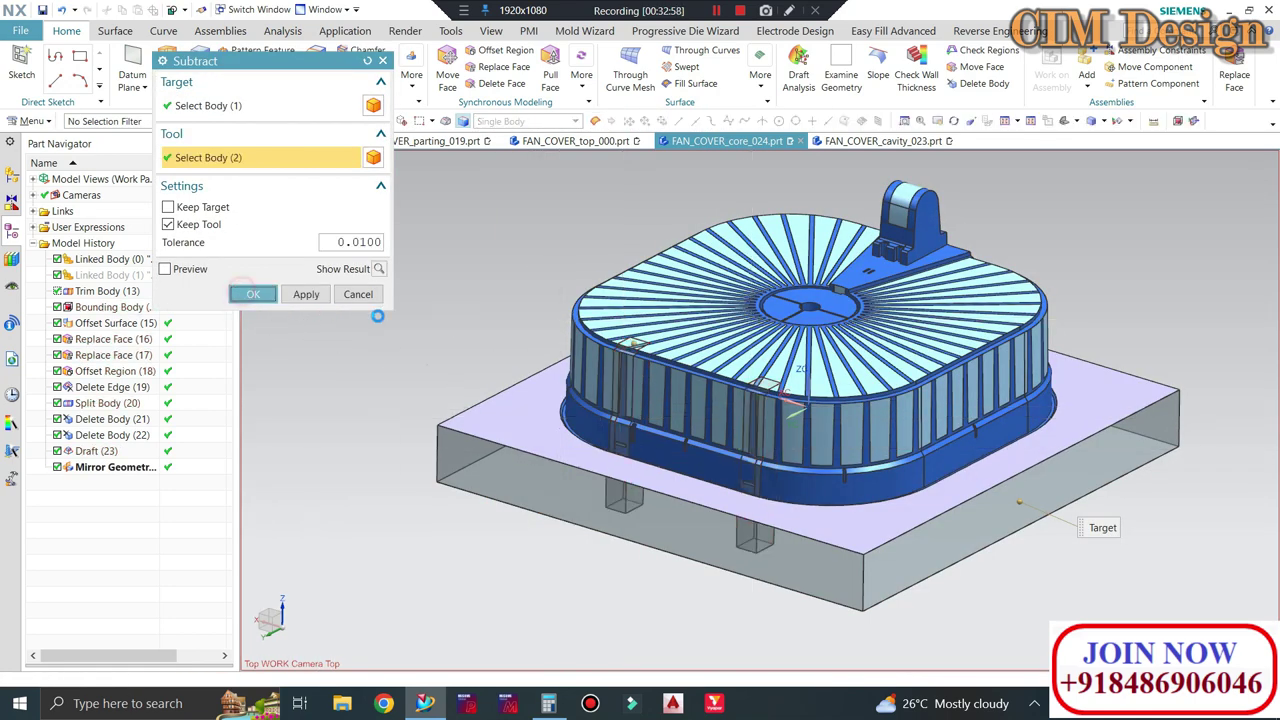
{"action": "mouse_move", "coordinate": [377, 316]}
{"action": "middle_mouse_down"}
{"action": "mouse_move", "coordinate": [618, 409]}
{"action": "mouse_move", "coordinate": [703, 328]}
{"action": "mouse_move", "coordinate": [662, 291]}
{"action": "mouse_move", "coordinate": [566, 537]}
{"action": "mouse_move", "coordinate": [627, 341]}
{"action": "mouse_move", "coordinate": [594, 371]}
{"action": "mouse_move", "coordinate": [591, 246]}
{"action": "middle_mouse_up"}
{"action": "scroll", "coordinate": [600, 400], "scroll_direction": "up", "scroll_amount": 3}
{"action": "scroll", "coordinate": [618, 409], "scroll_direction": "down", "scroll_amount": 3}
{"action": "scroll", "coordinate": [627, 341], "scroll_direction": "down", "scroll_amount": 2}
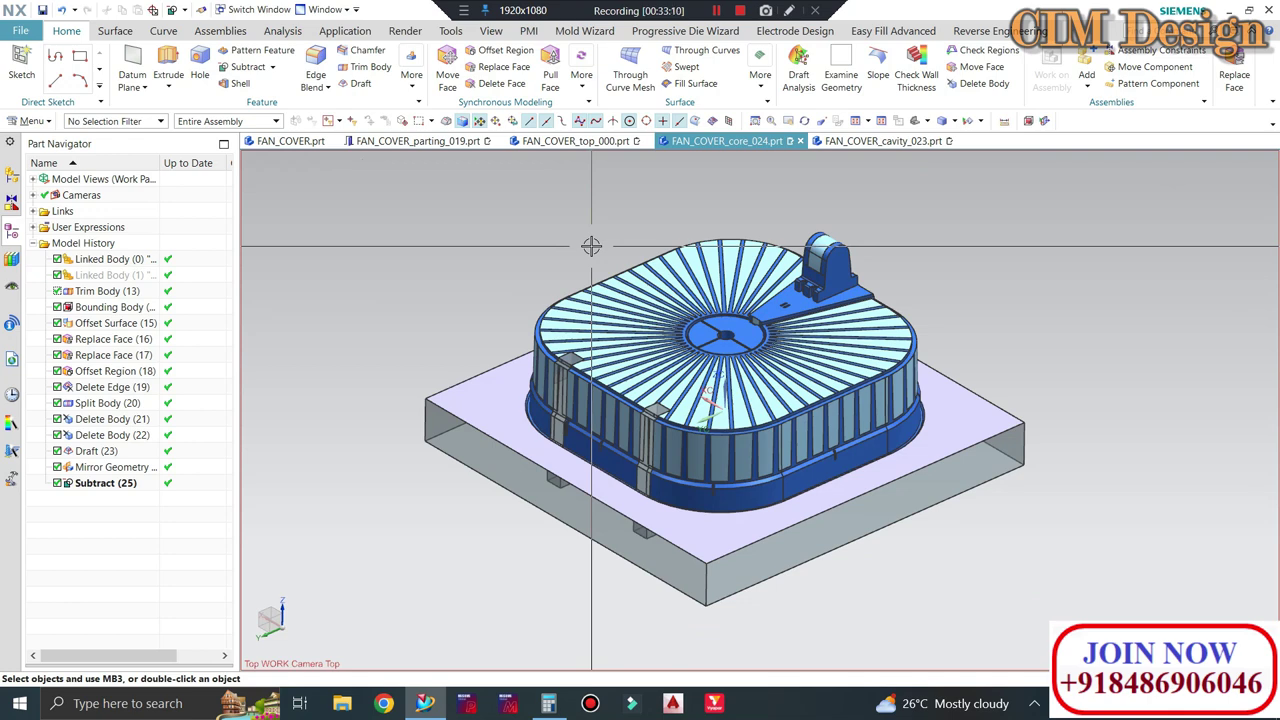
Inspect the updated core in the FAN_COVER_top_000 assembly and save all parts
{"action": "left_click", "coordinate": [572, 142]}
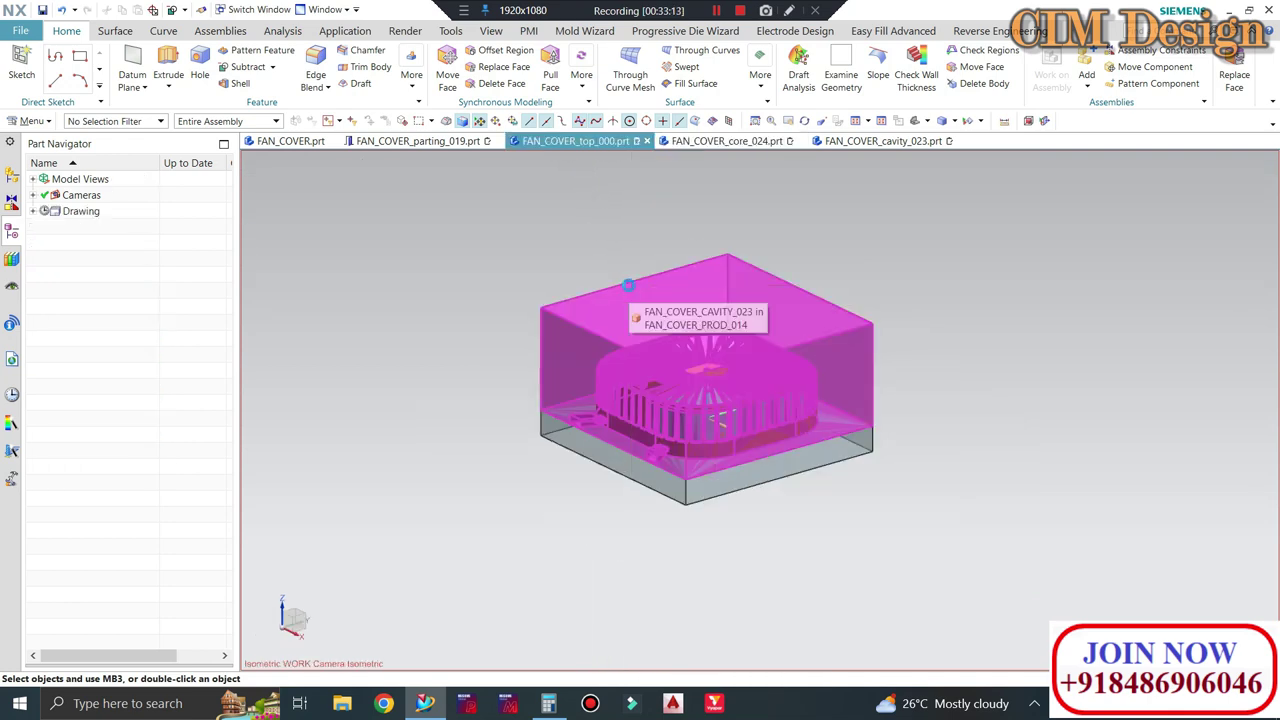
{"action": "scroll", "coordinate": [573, 415], "scroll_direction": "up", "scroll_amount": 2}
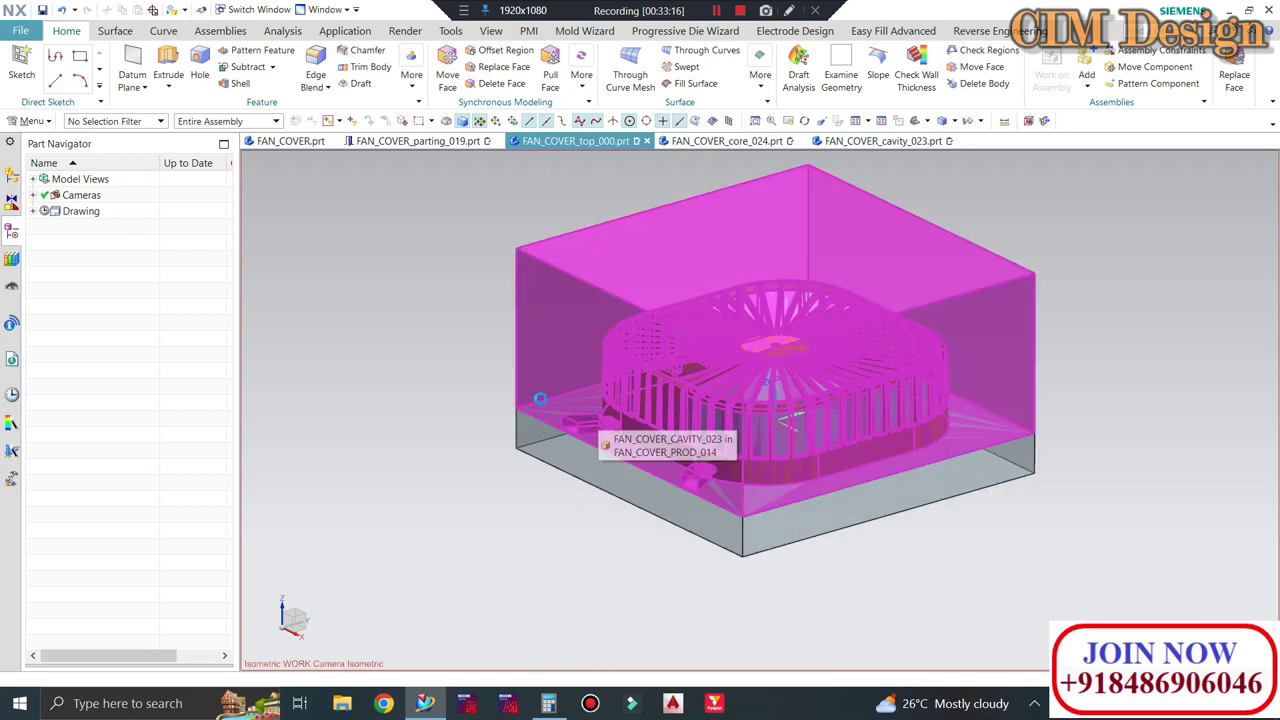
{"action": "key", "text": "ctrl+s"}
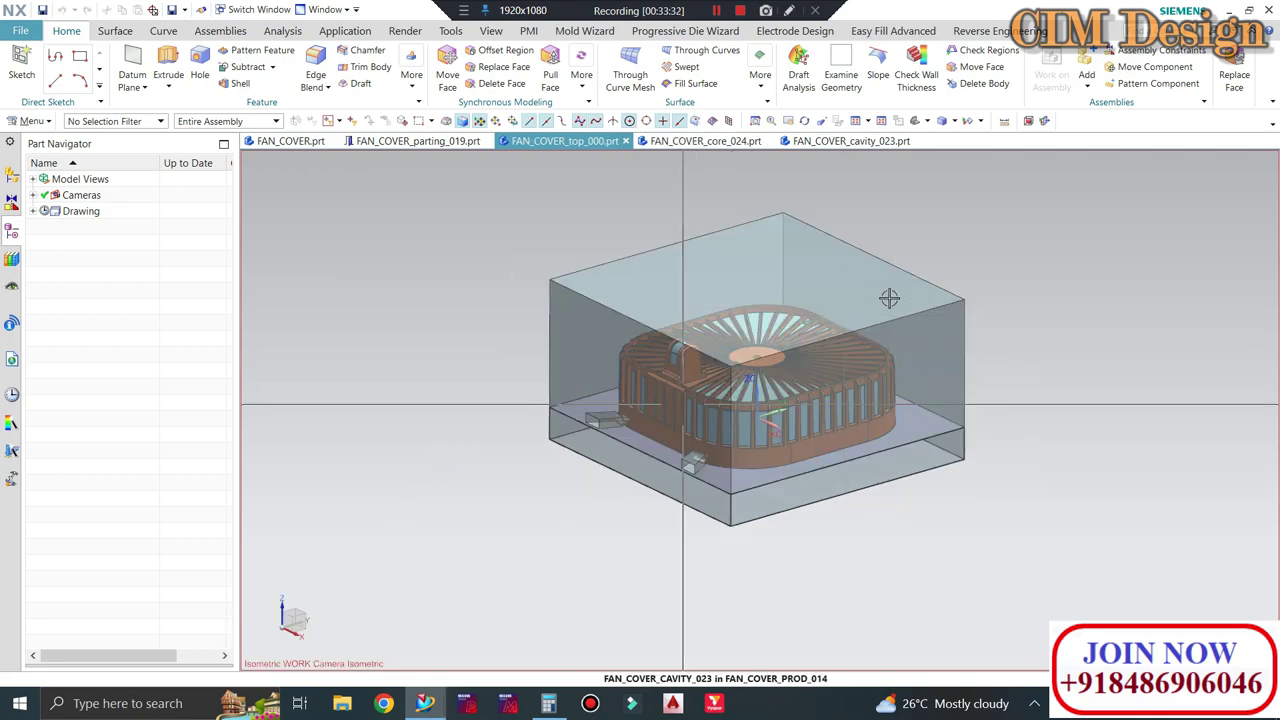
Check the cavity part, then return to the core part in a front view
{"action": "key", "text": "ctrl+Tab"}
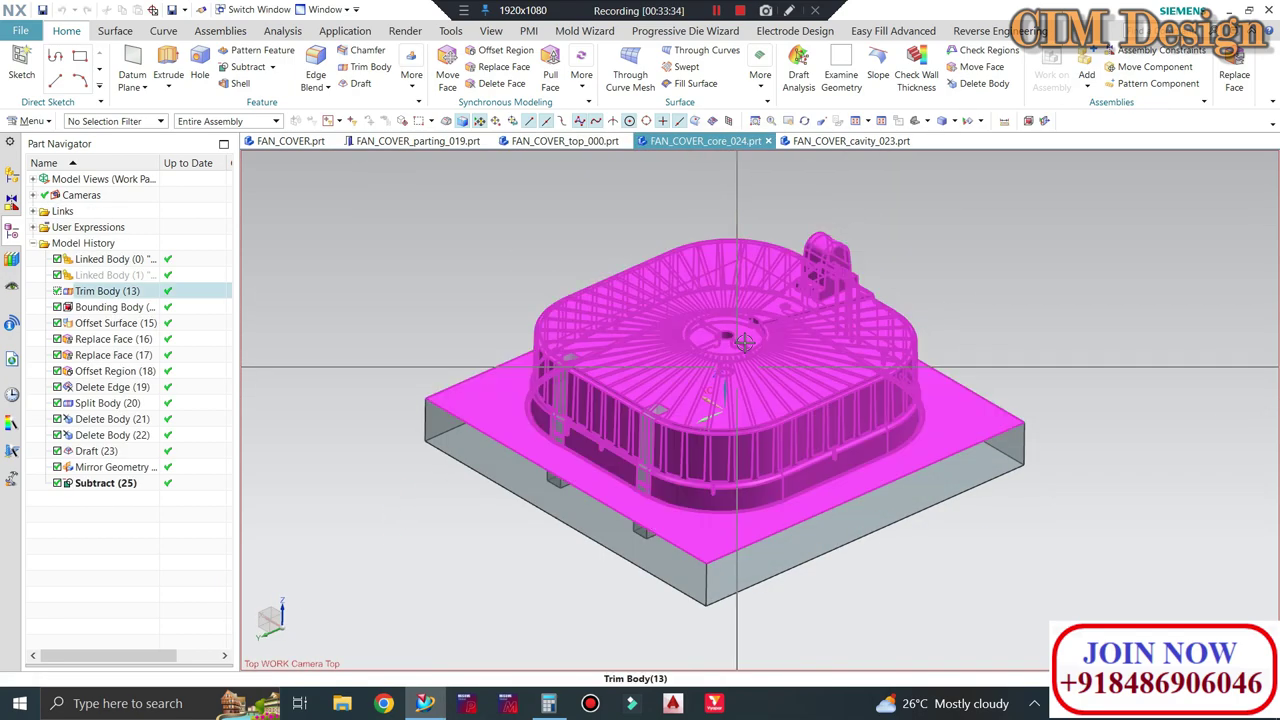
{"action": "mouse_move", "coordinate": [862, 300]}
{"action": "middle_mouse_down"}
{"action": "mouse_move", "coordinate": [864, 340]}
{"action": "mouse_move", "coordinate": [812, 180]}
{"action": "middle_mouse_up"}
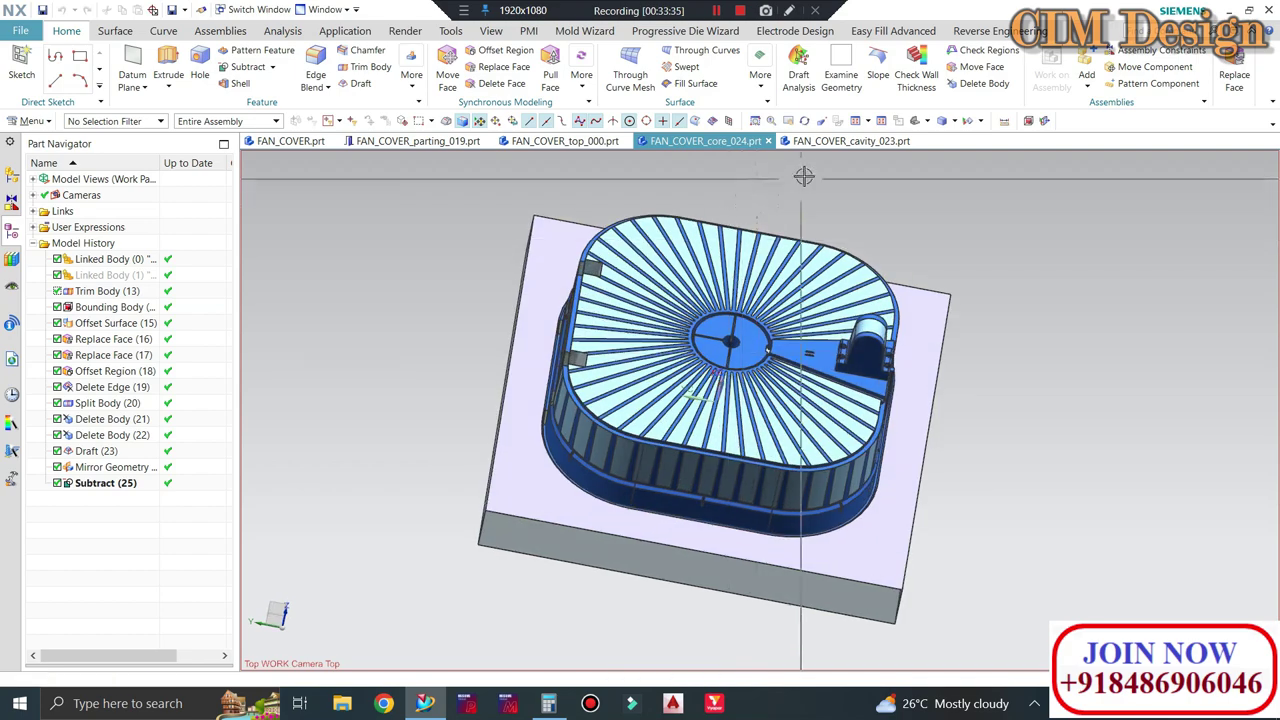
{"action": "left_click", "coordinate": [810, 141]}
{"action": "middle_click_drag", "start_coordinate": [740, 250], "coordinate": [730, 147]}
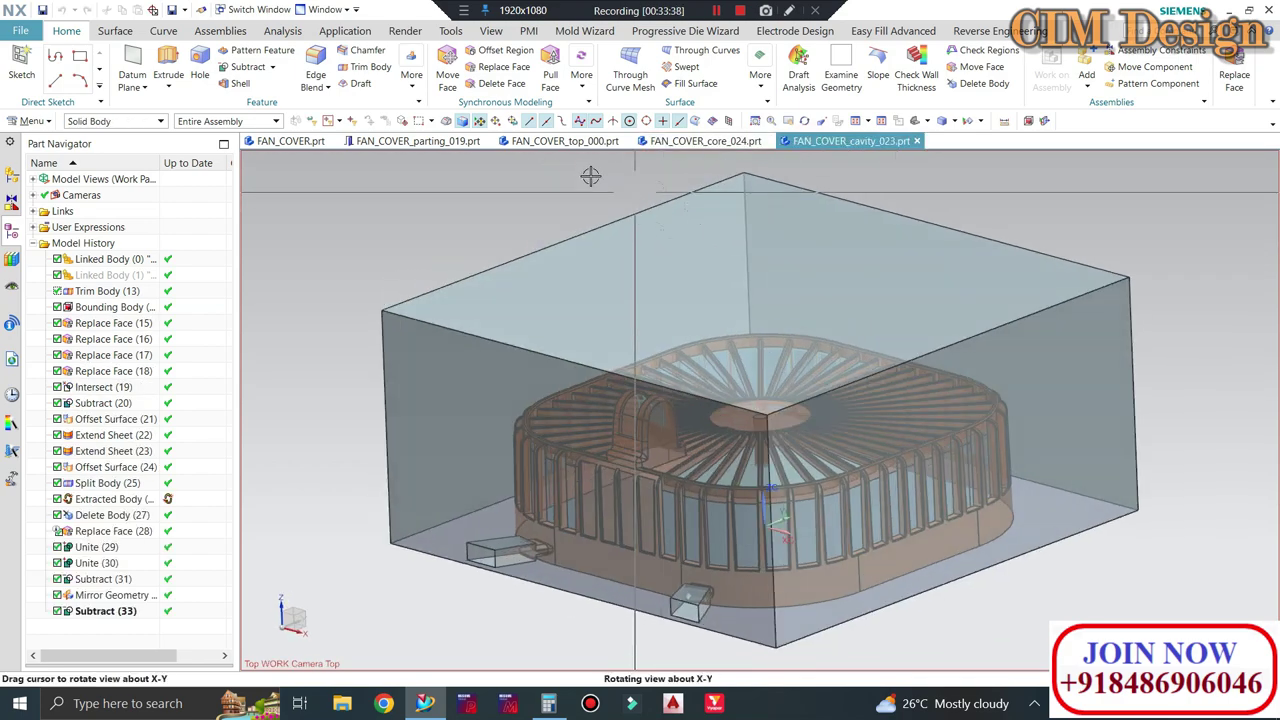
{"action": "left_click", "coordinate": [730, 141]}
{"action": "mouse_move", "coordinate": [837, 335]}
{"action": "middle_mouse_down"}
{"action": "mouse_move", "coordinate": [806, 290]}
{"action": "mouse_move", "coordinate": [983, 220]}
{"action": "middle_mouse_up"}
{"action": "key", "text": "ctrl+alt+f"}
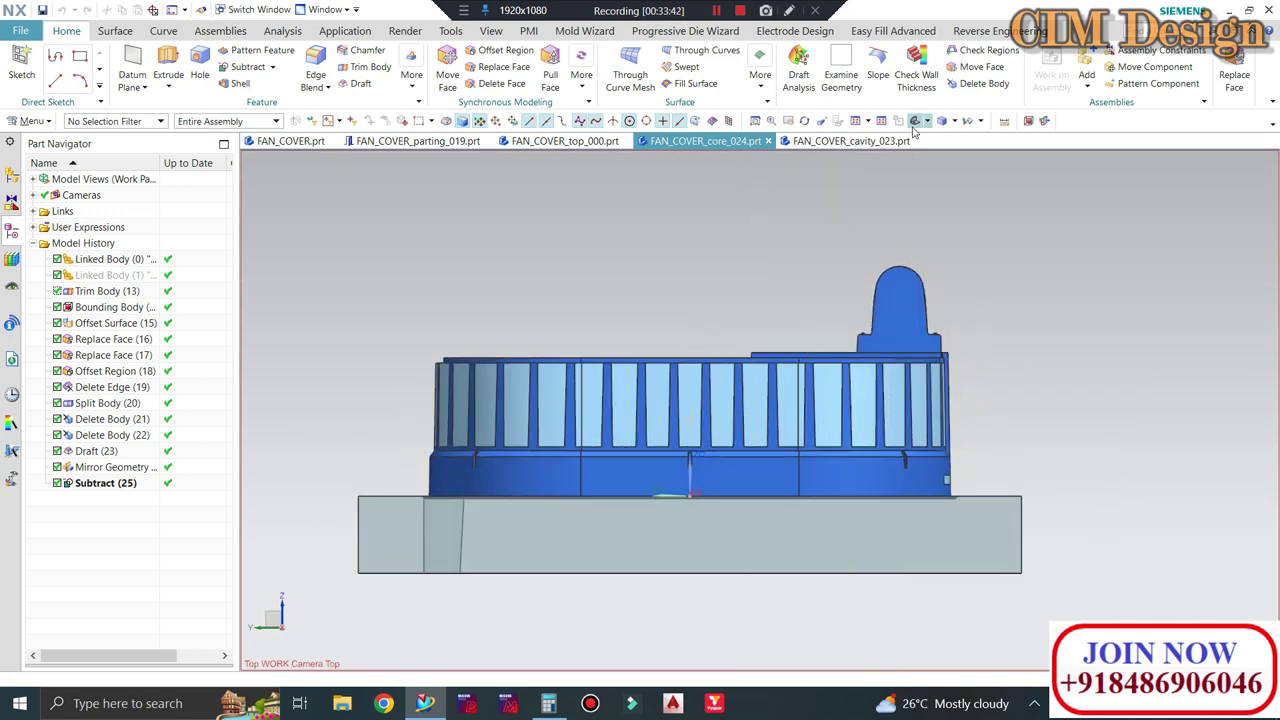
Start a projected distance measurement with a vertical measuring direction
{"action": "left_click", "coordinate": [1008, 120]}
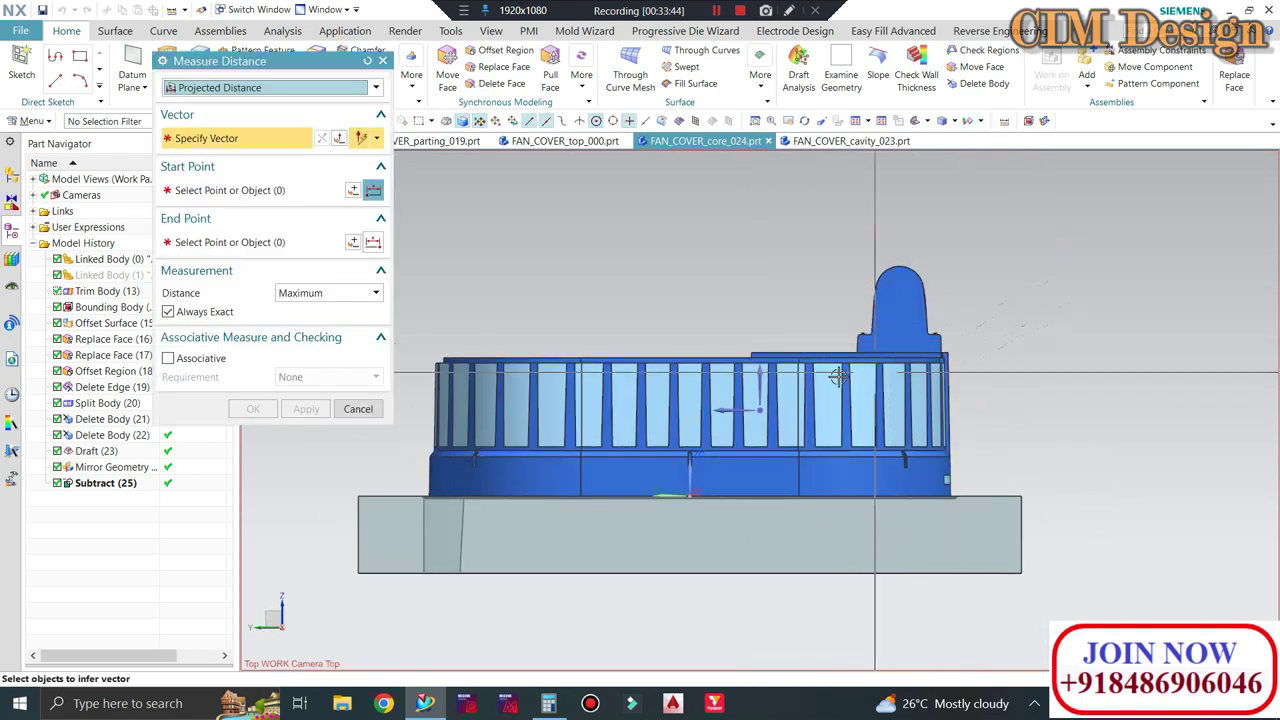
{"action": "left_click", "coordinate": [766, 376]}
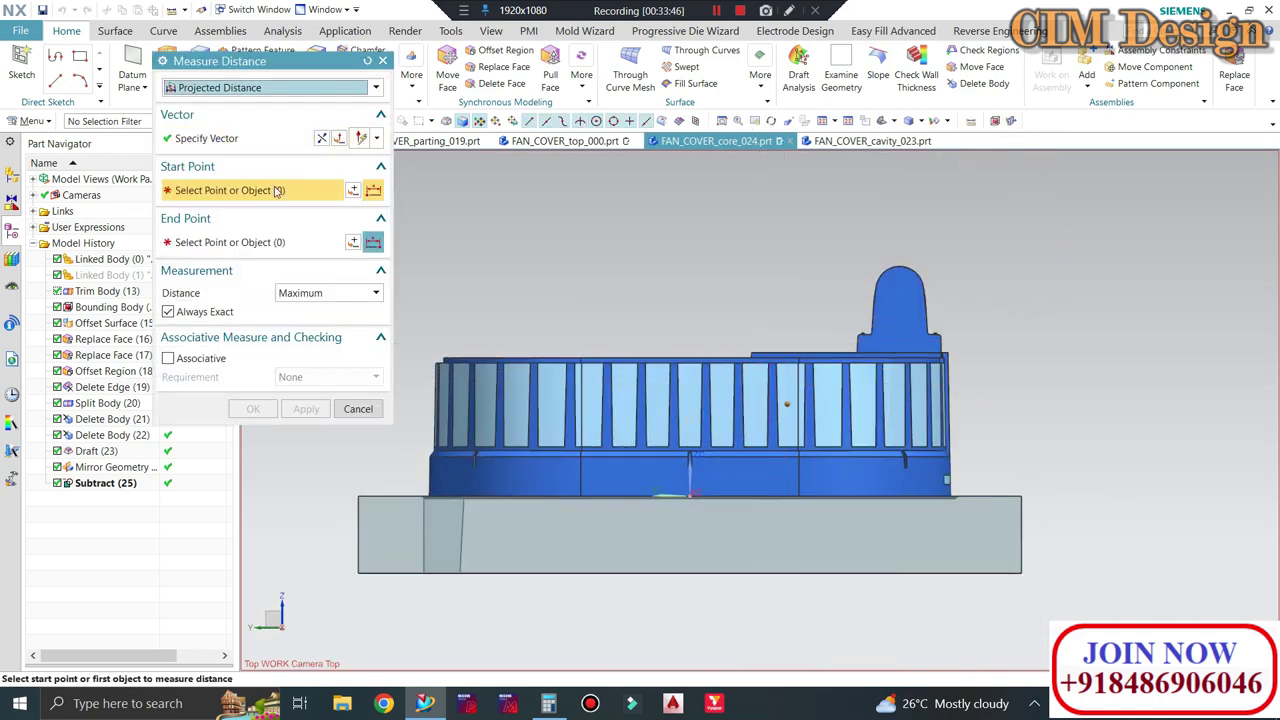
{"action": "left_click", "coordinate": [246, 139]}
{"action": "left_click", "coordinate": [588, 248]}
{"action": "scroll", "coordinate": [895, 275], "scroll_direction": "up", "scroll_amount": 5}
Measure from the boss top to the core's top face: 35.53 mm
{"action": "left_click", "coordinate": [895, 262]}
{"action": "scroll", "coordinate": [786, 408], "scroll_direction": "down", "scroll_amount": 4}
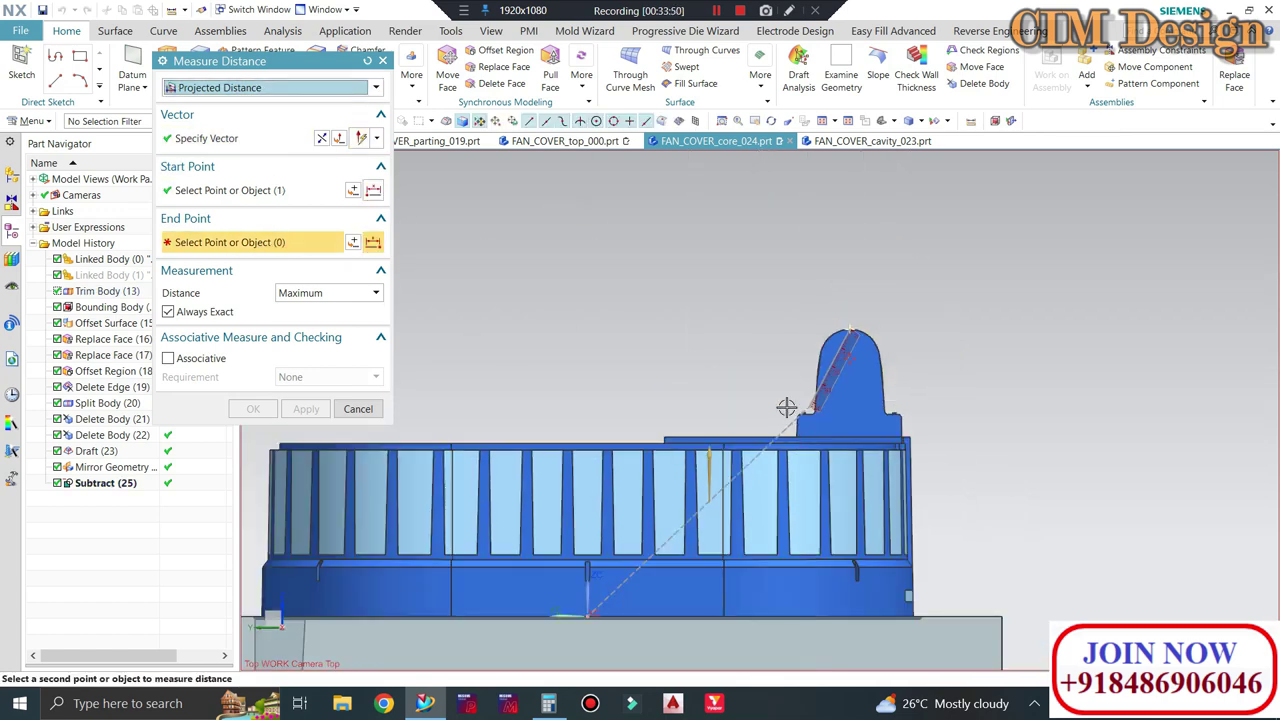
{"action": "middle_click_drag", "start_coordinate": [786, 408], "coordinate": [1001, 476]}
{"action": "scroll", "coordinate": [1001, 476], "scroll_direction": "up", "scroll_amount": 3}
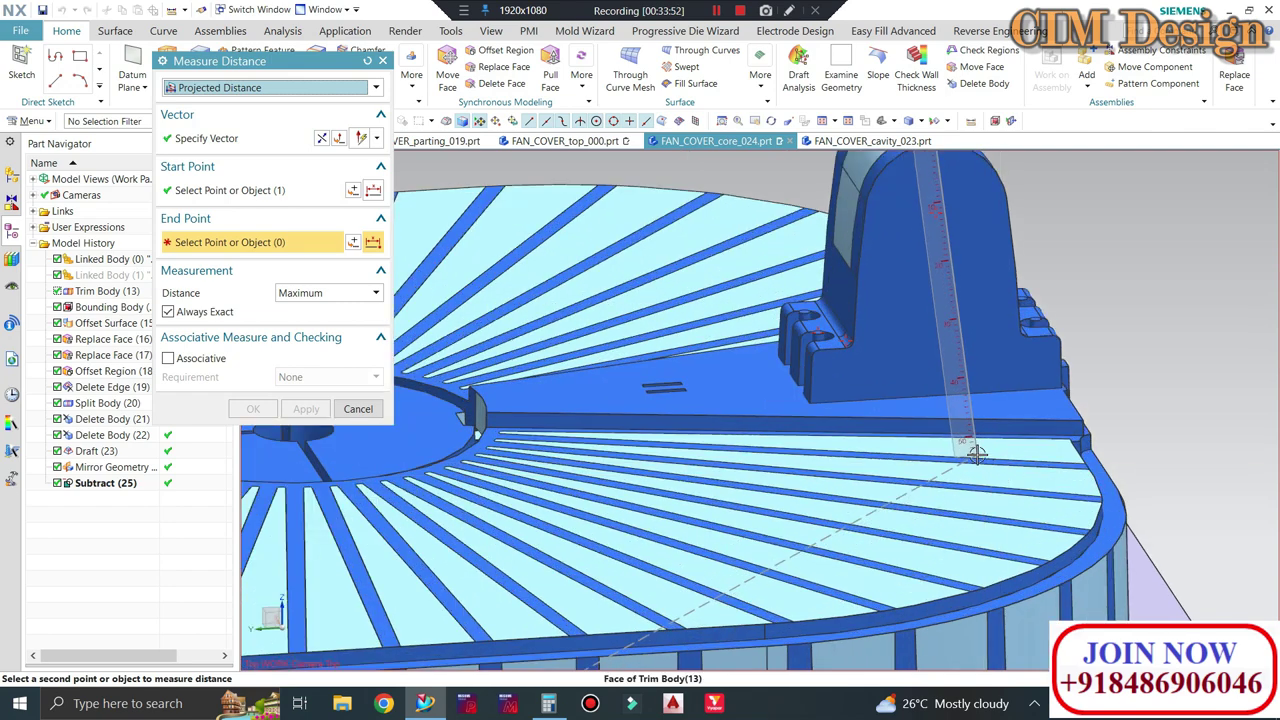
{"action": "left_click", "coordinate": [1001, 476]}
{"action": "scroll", "coordinate": [830, 376], "scroll_direction": "down", "scroll_amount": 3}
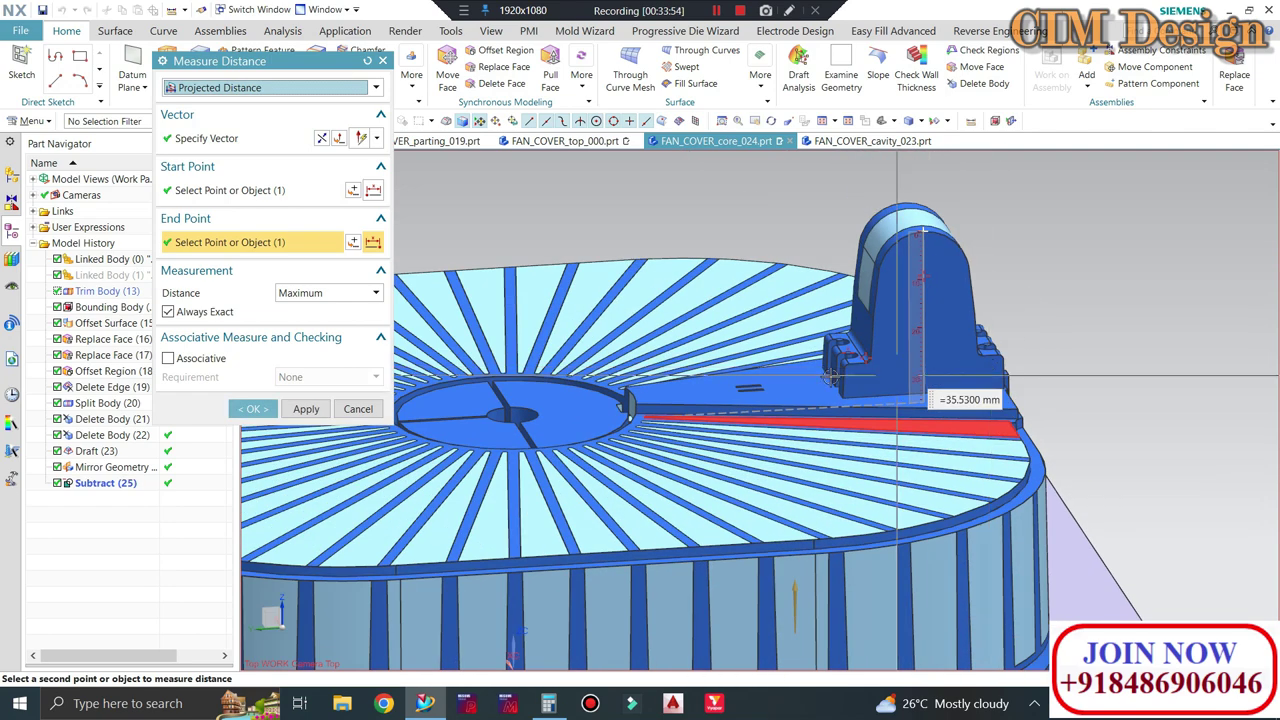
{"action": "left_click", "coordinate": [358, 409]}
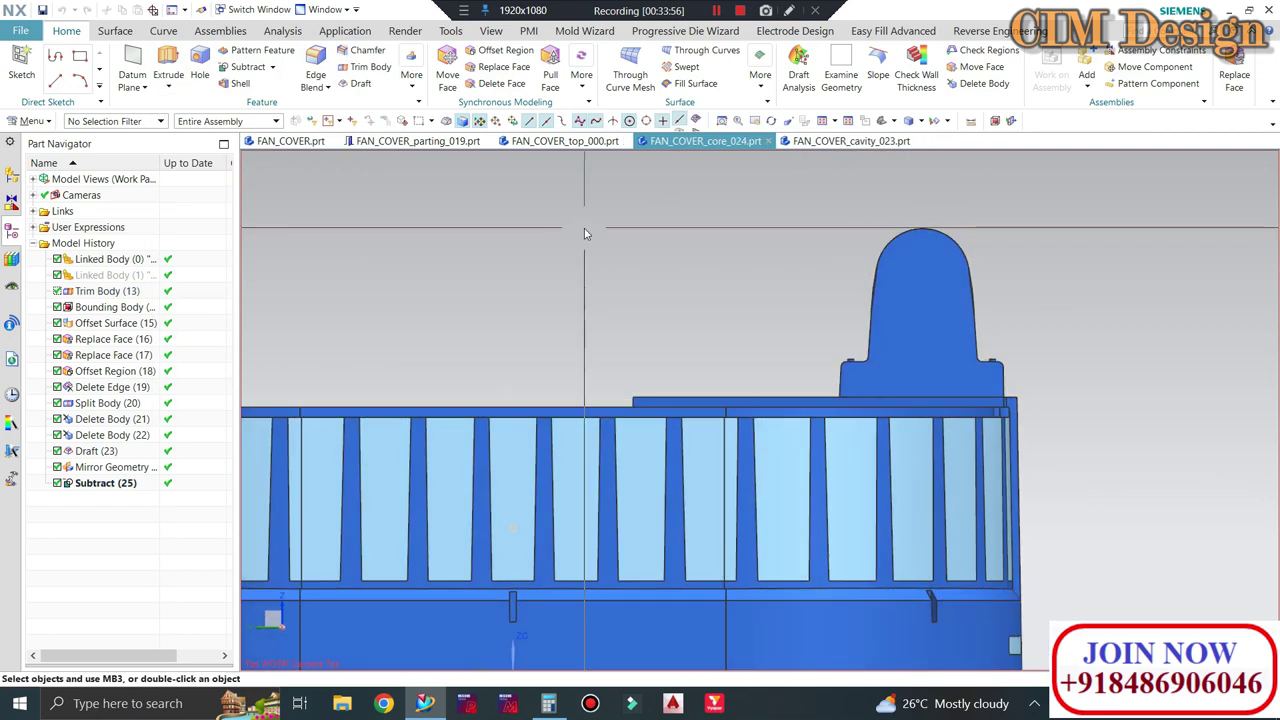
{"action": "scroll", "coordinate": [584, 228], "scroll_direction": "down", "scroll_amount": 3}
{"action": "middle_click_drag", "start_coordinate": [584, 228], "coordinate": [897, 313]}
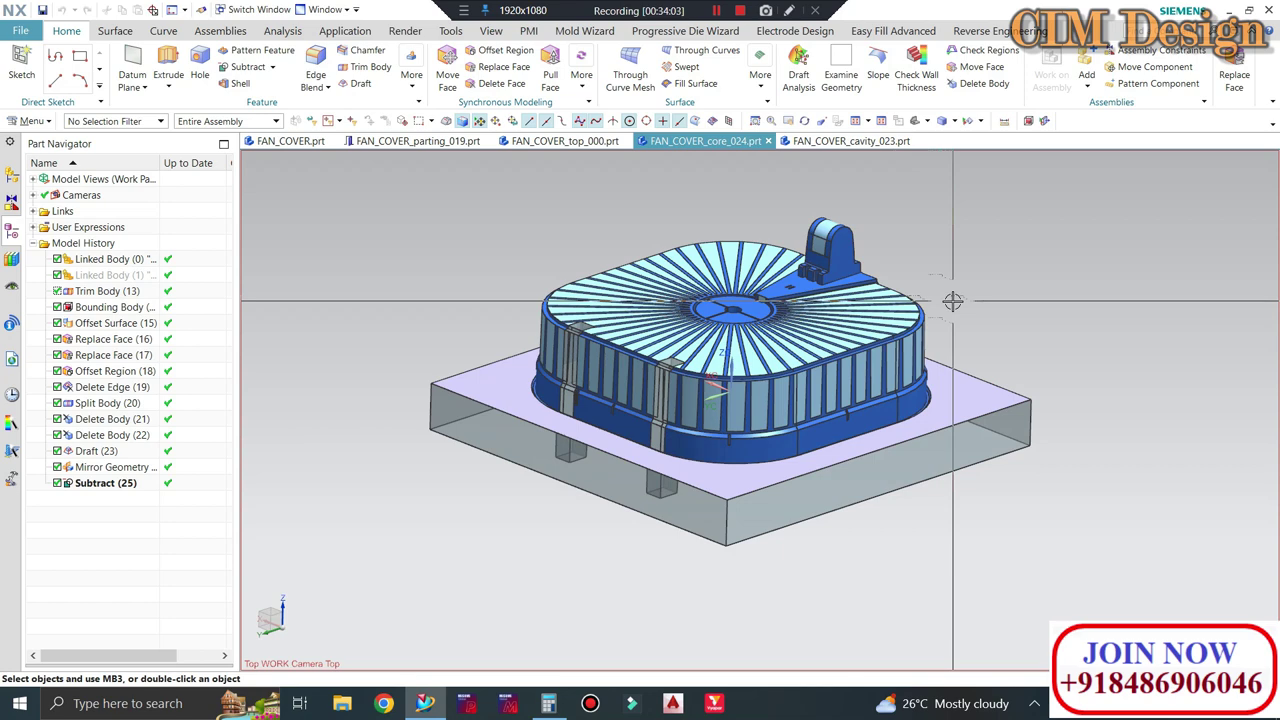
{"action": "mouse_move", "coordinate": [952, 300]}
{"action": "middle_mouse_down"}
{"action": "mouse_move", "coordinate": [673, 221]}
{"action": "mouse_move", "coordinate": [782, 276]}
{"action": "mouse_move", "coordinate": [700, 300]}
{"action": "mouse_move", "coordinate": [731, 338]}
{"action": "mouse_move", "coordinate": [1046, 303]}
{"action": "middle_mouse_up"}
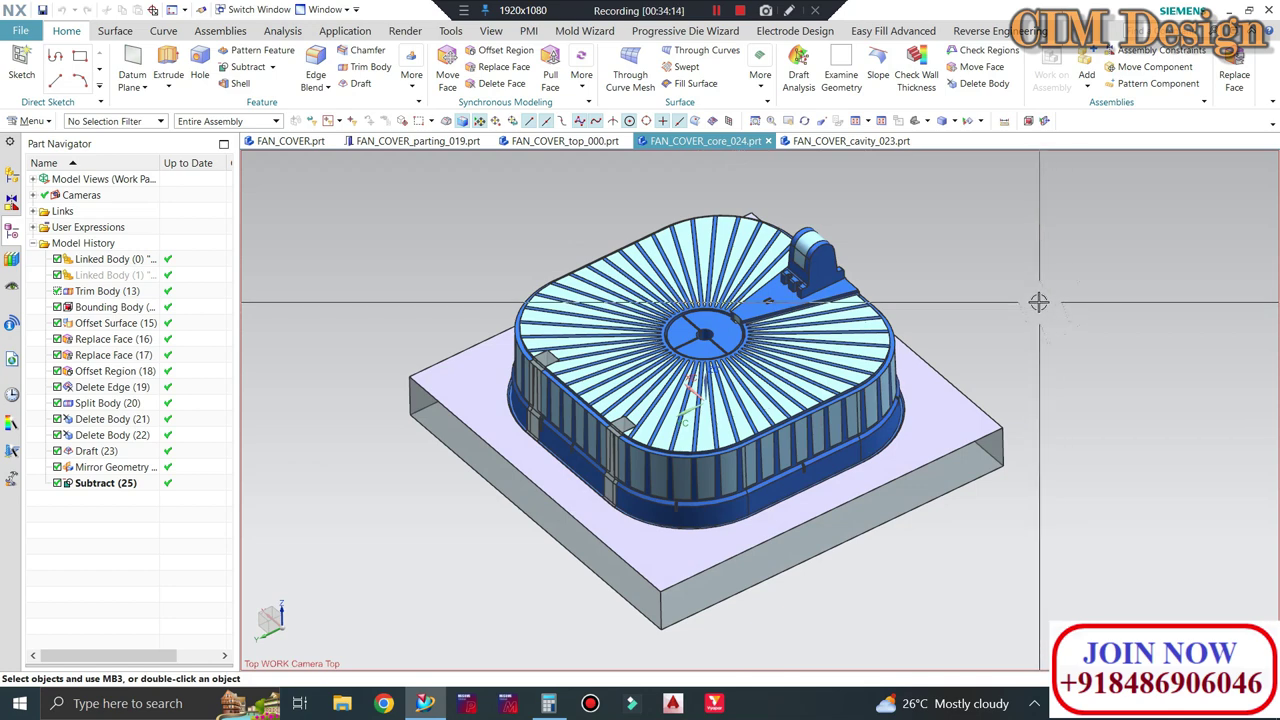
{"action": "mouse_move", "coordinate": [1023, 275]}
{"action": "middle_mouse_down"}
{"action": "mouse_move", "coordinate": [975, 240]}
{"action": "mouse_move", "coordinate": [980, 230]}
{"action": "middle_mouse_up"}
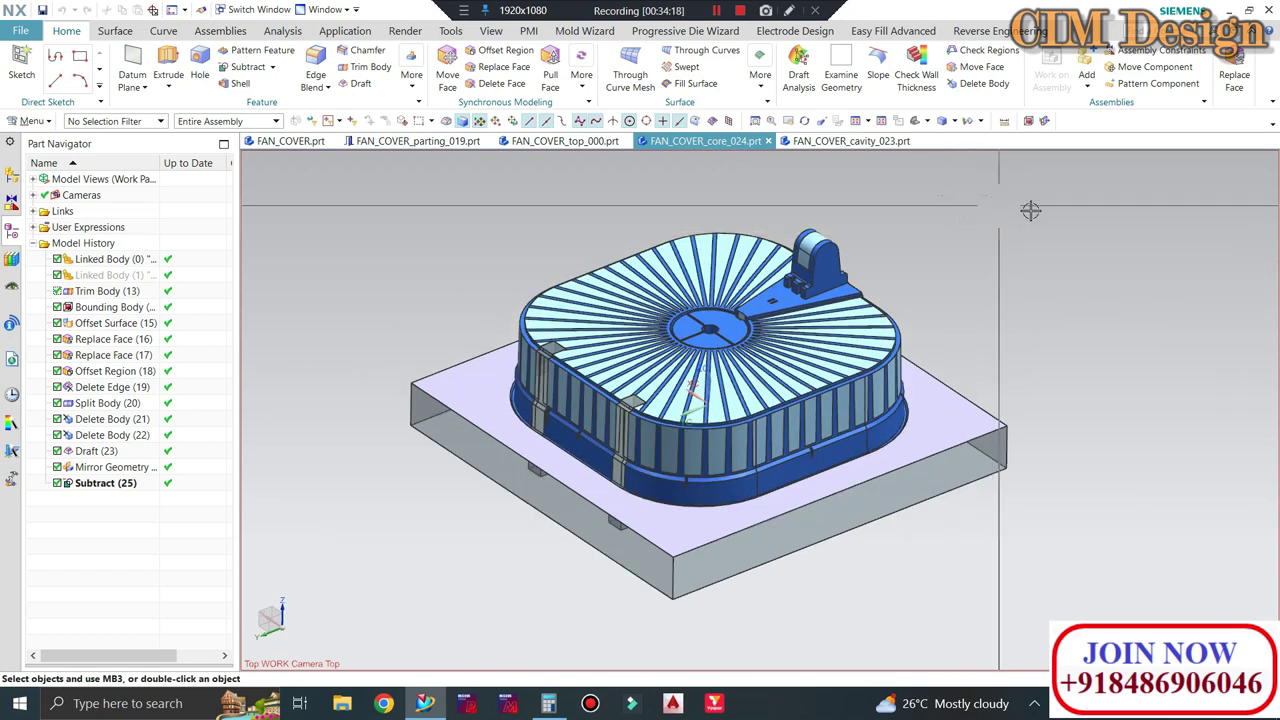